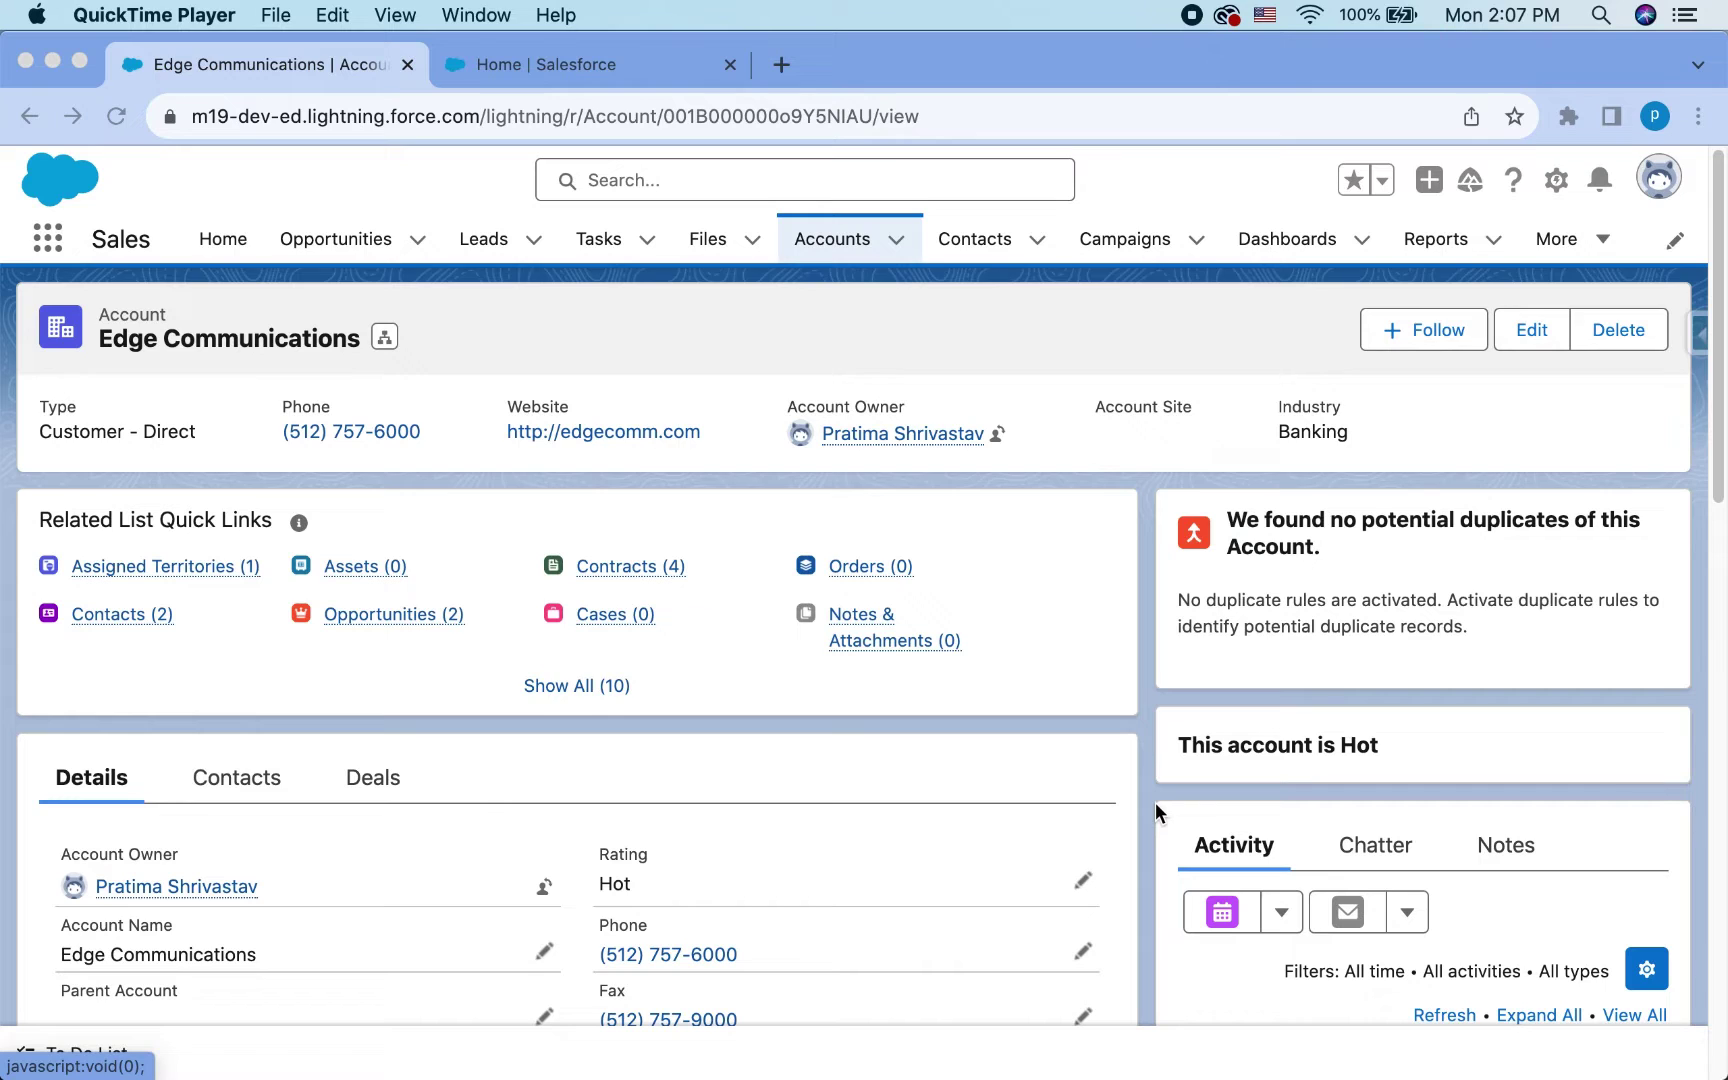
- Scroll Company Information to the Usage-based Entitlements showing 5,000 monthly Next Best Action requests
{"action": "scroll", "coordinate": [724, 706], "scroll_direction": "down", "scroll_amount": 1}
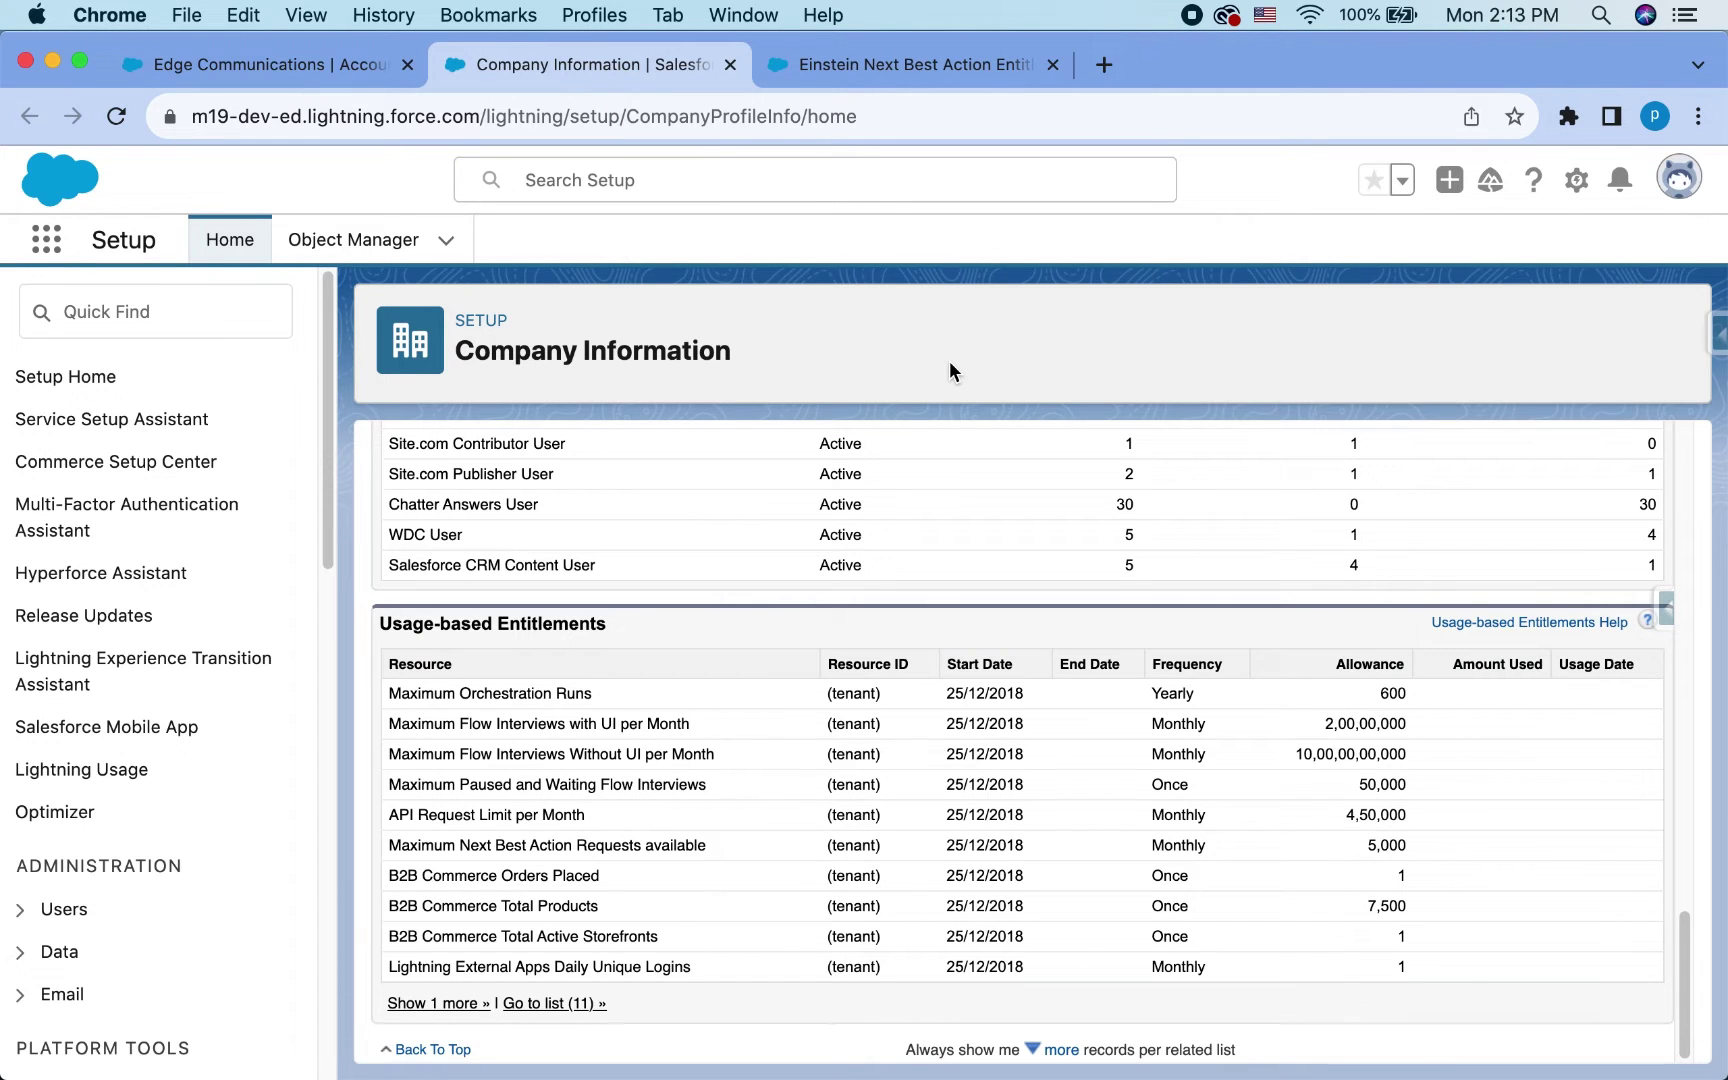
- Switch to the Einstein Next Best Action Entitlements article and read through its SKU table
{"action": "left_click", "coordinate": [902, 66]}
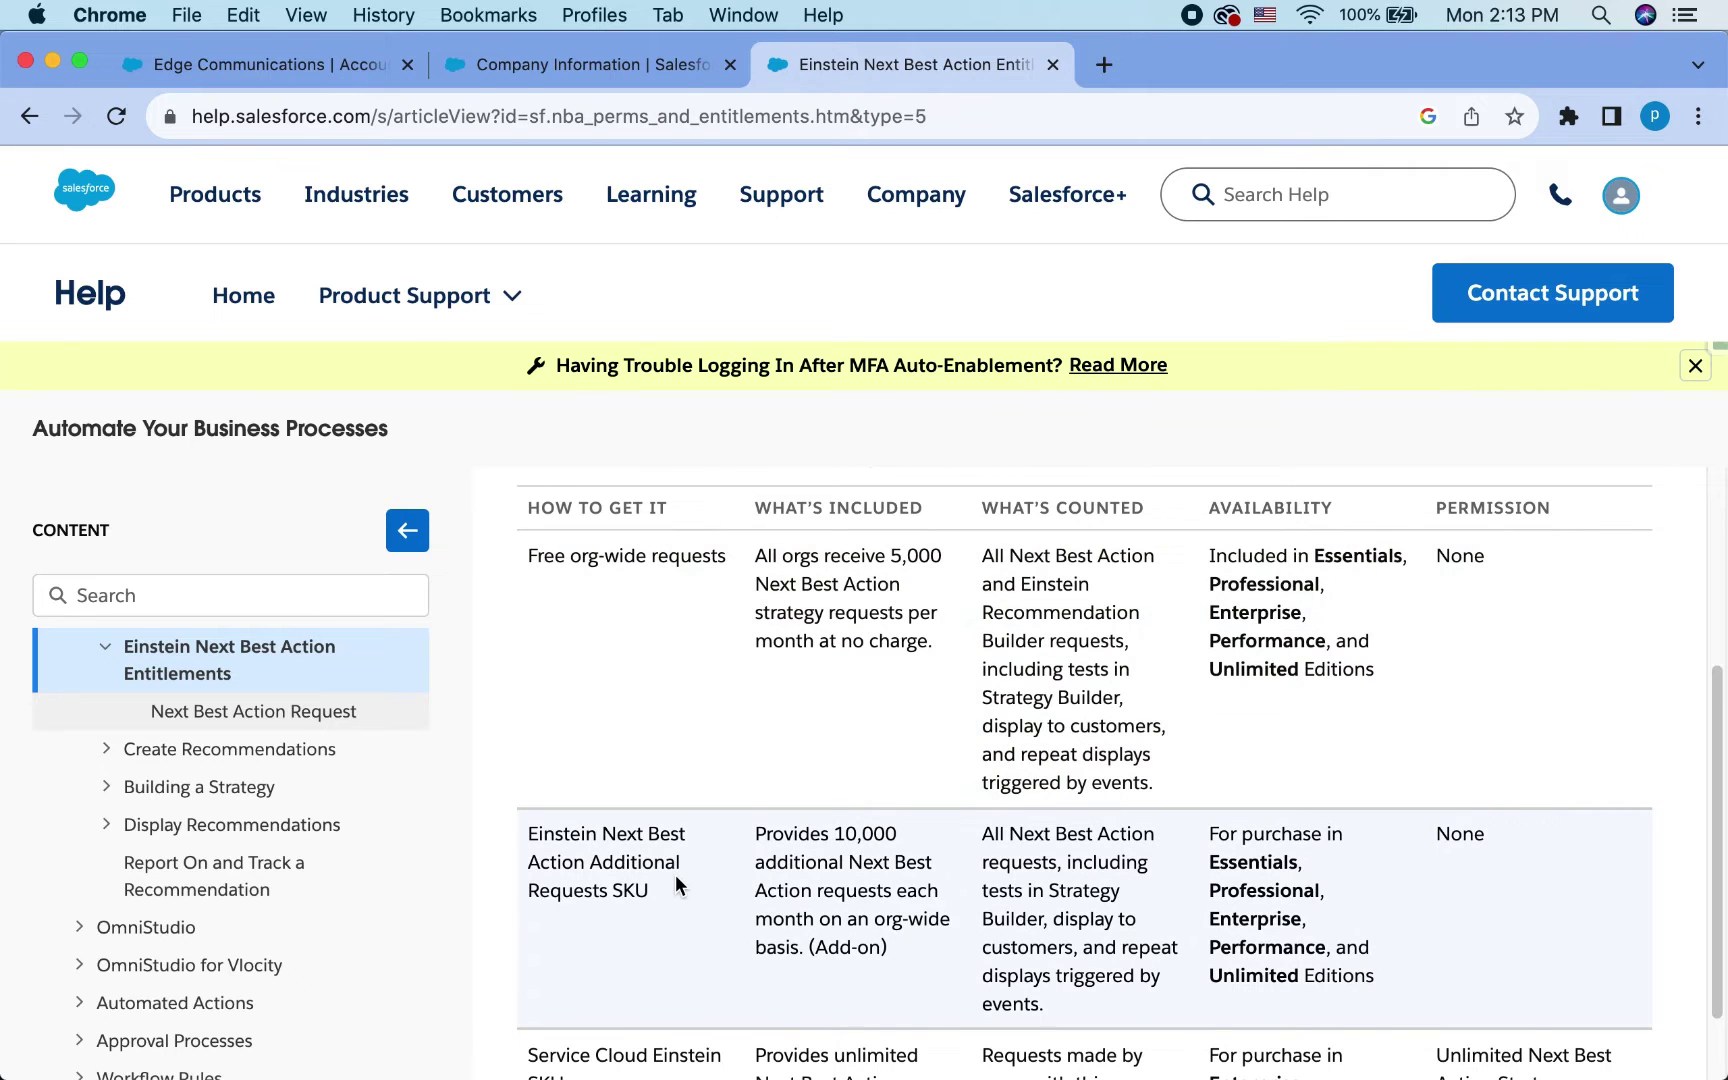
{"action": "scroll", "coordinate": [663, 721], "scroll_direction": "up", "scroll_amount": 1}
{"action": "scroll", "coordinate": [667, 721], "scroll_direction": "down", "scroll_amount": 2}
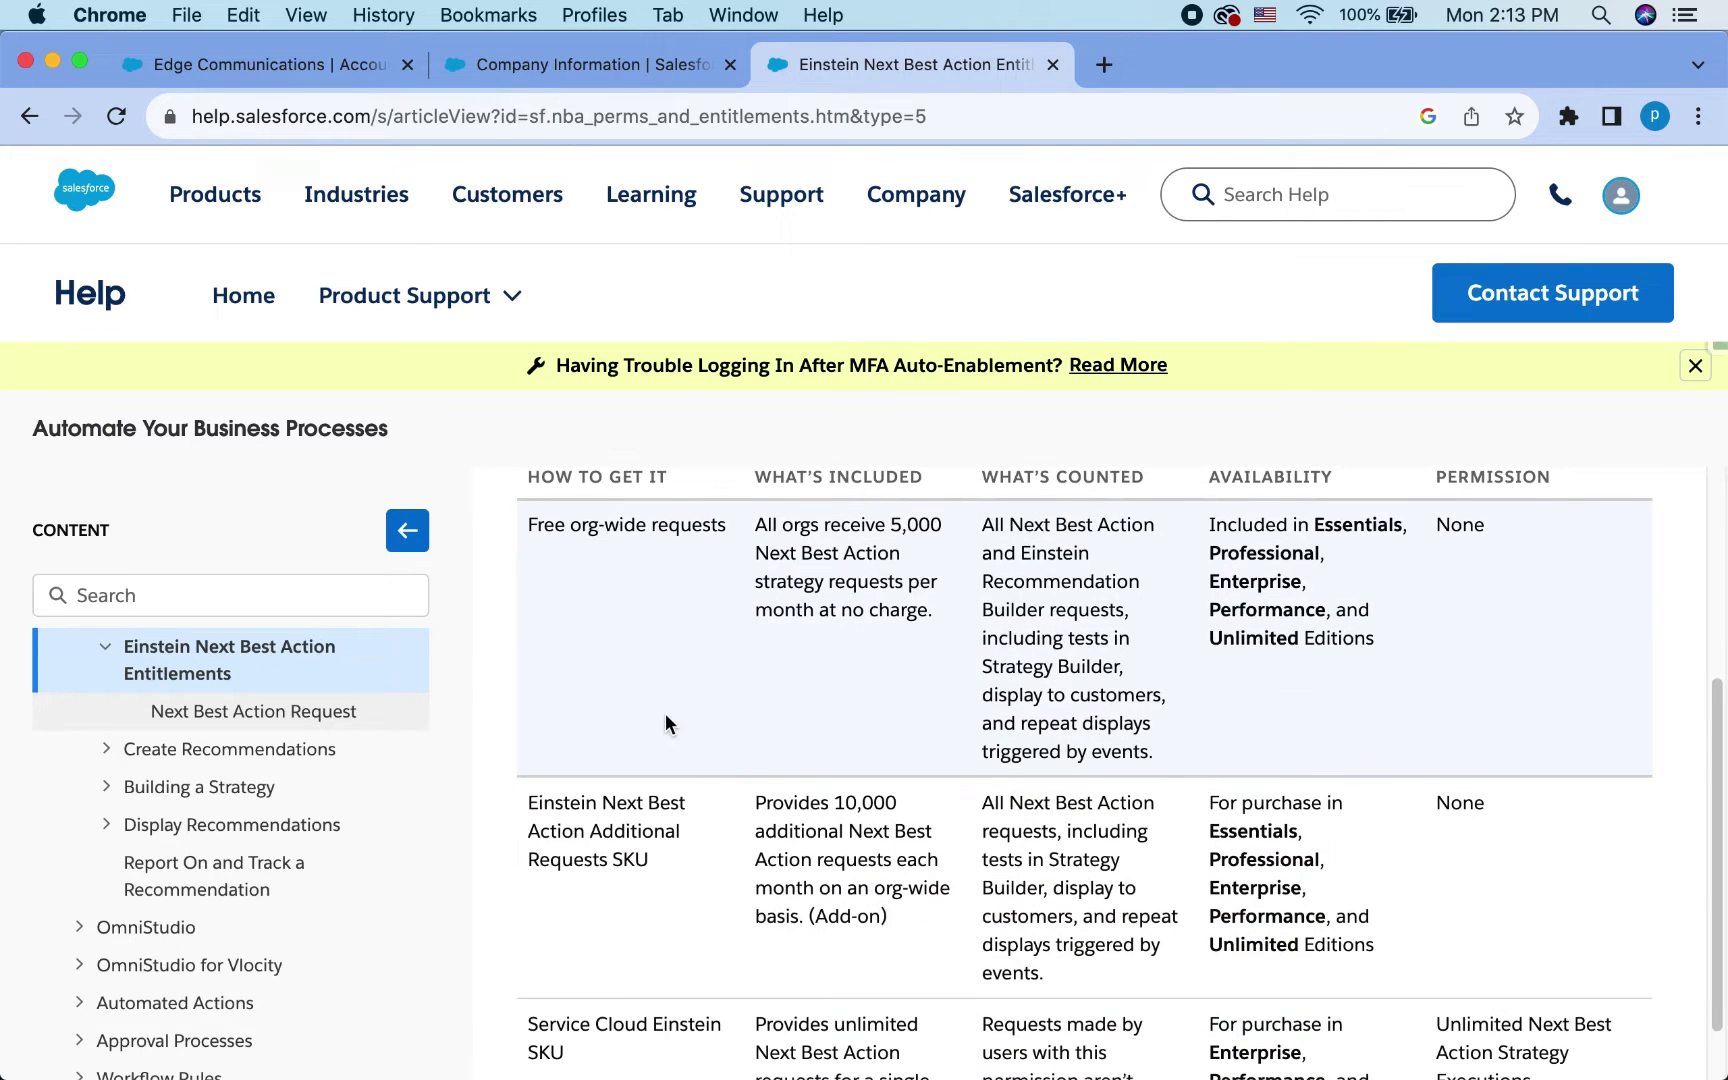
{"action": "scroll", "coordinate": [630, 790], "scroll_direction": "down", "scroll_amount": 2}
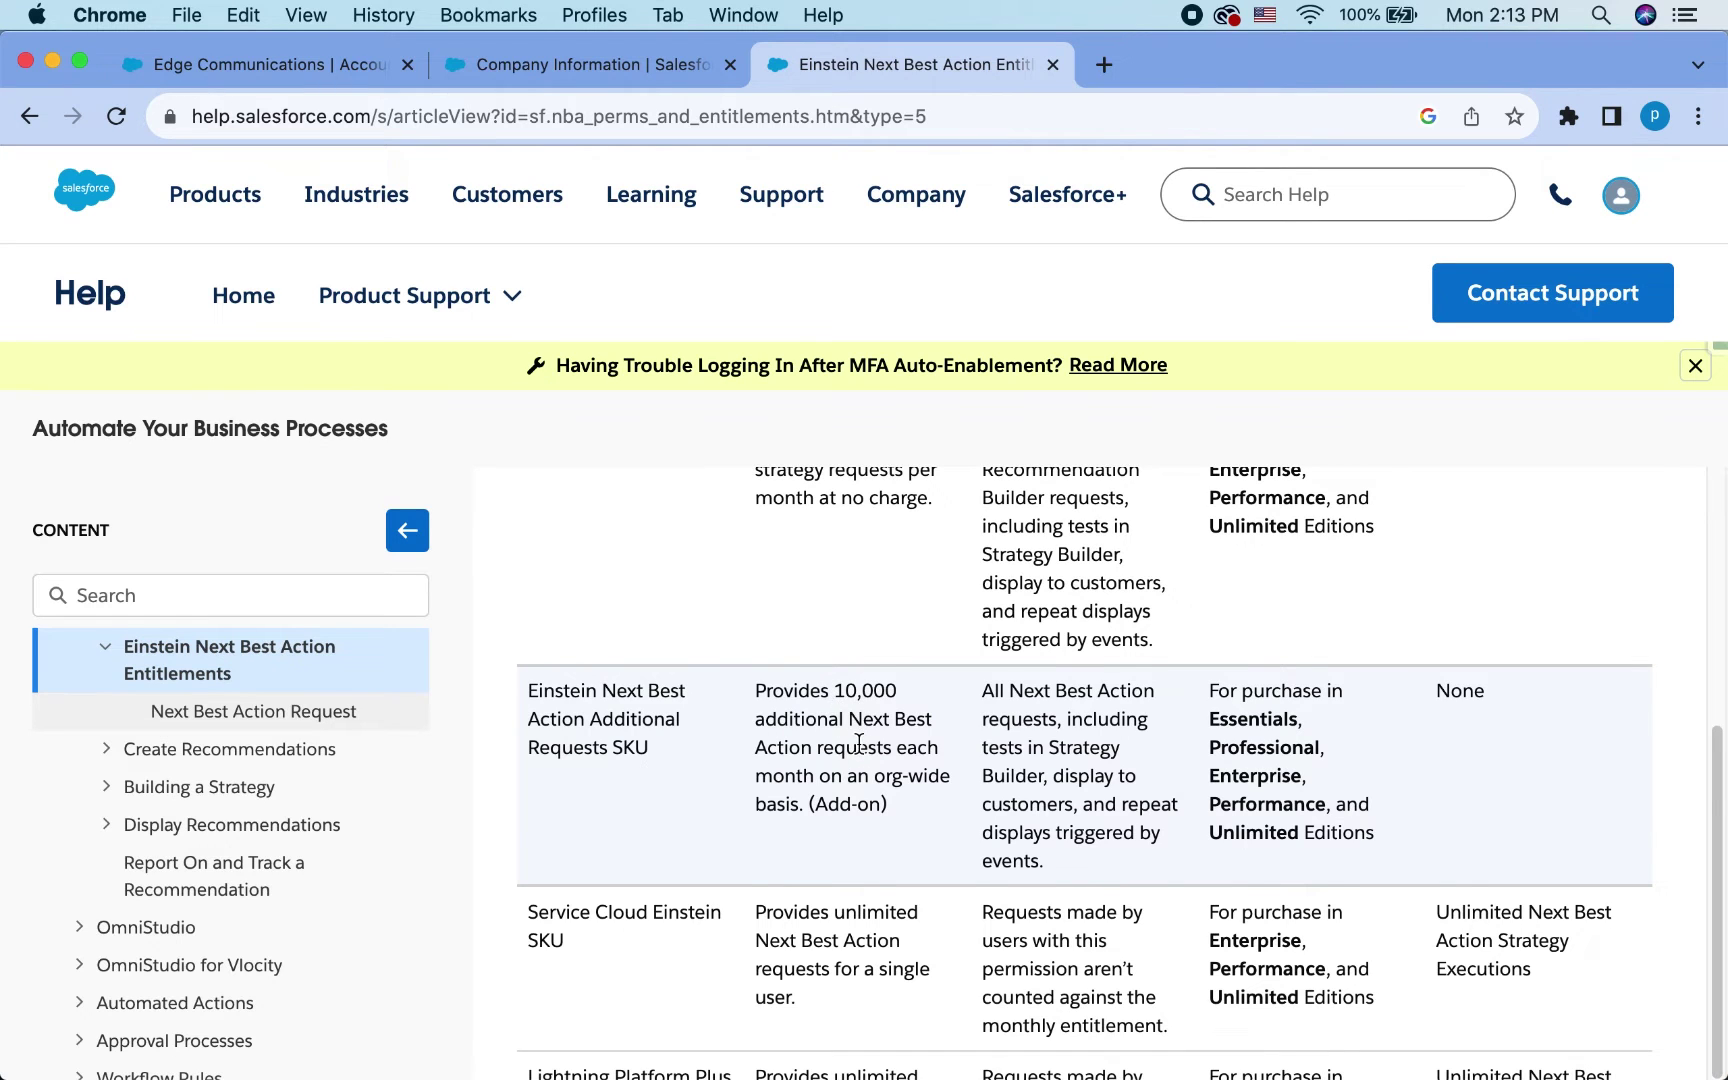
{"action": "scroll", "coordinate": [859, 744], "scroll_direction": "down", "scroll_amount": 3}
{"action": "scroll", "coordinate": [859, 744], "scroll_direction": "down", "scroll_amount": 2}
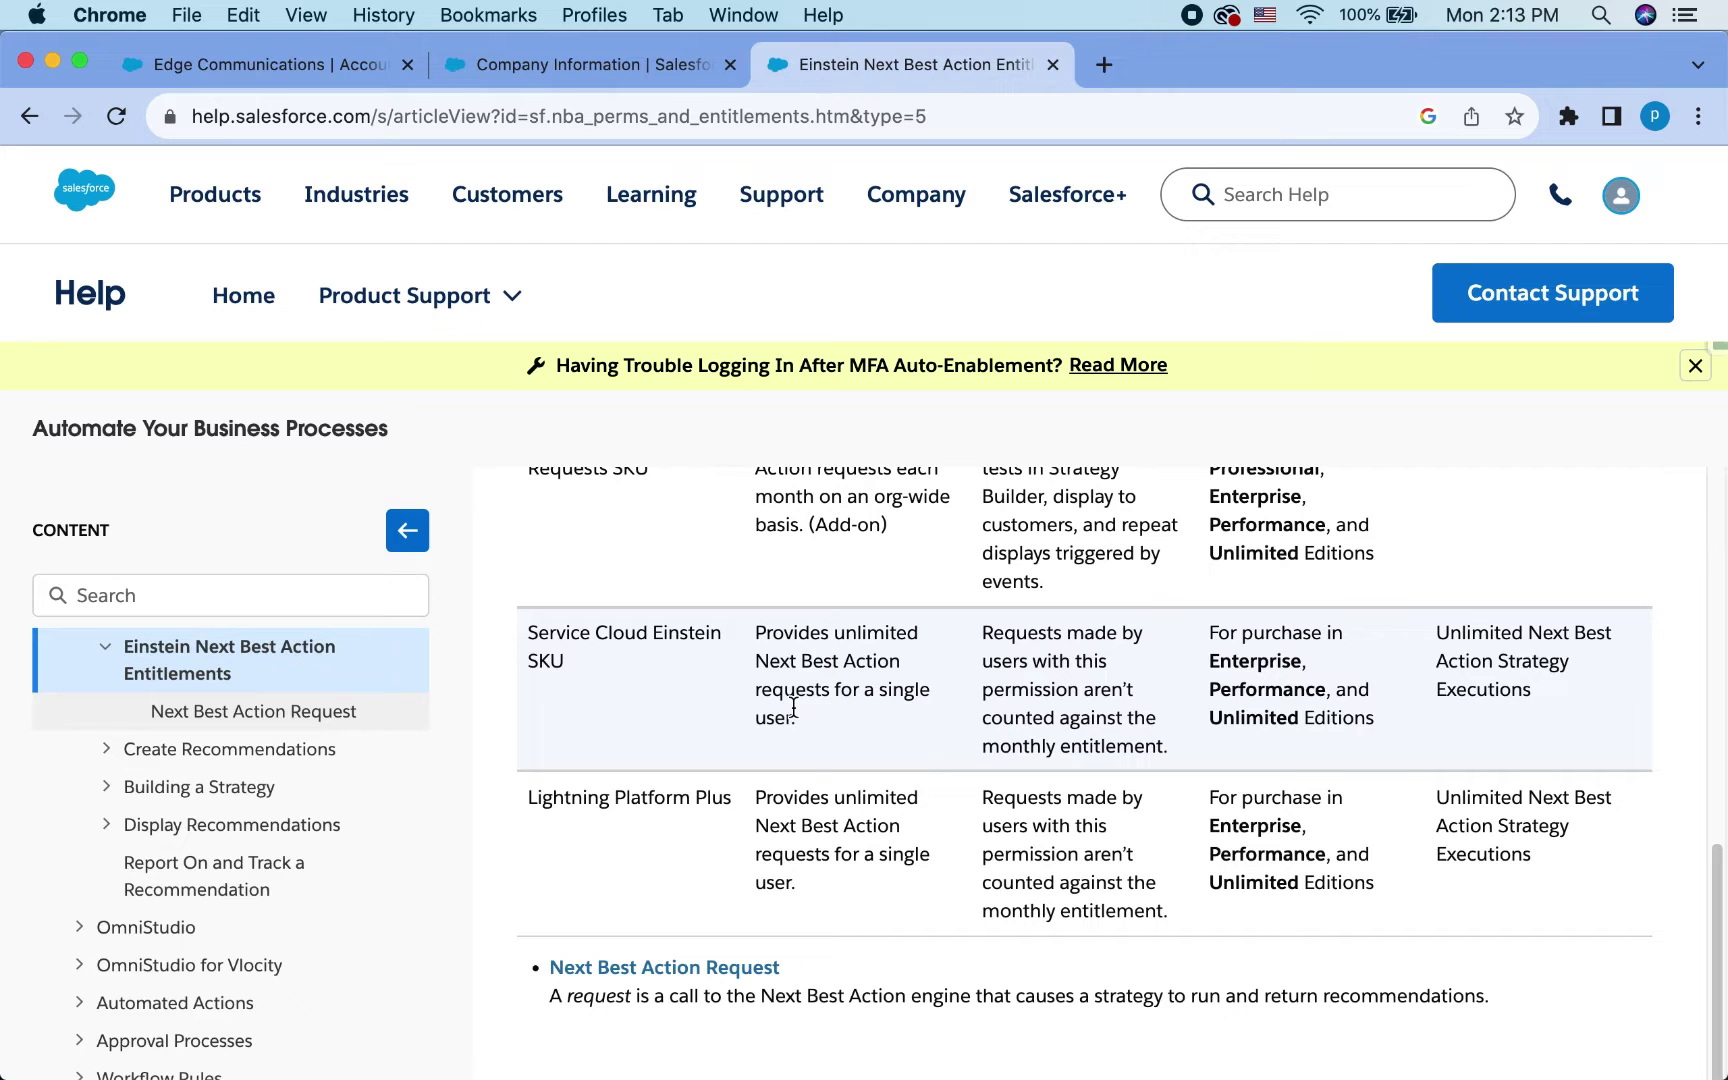
{"action": "scroll", "coordinate": [803, 760], "scroll_direction": "down", "scroll_amount": 1}
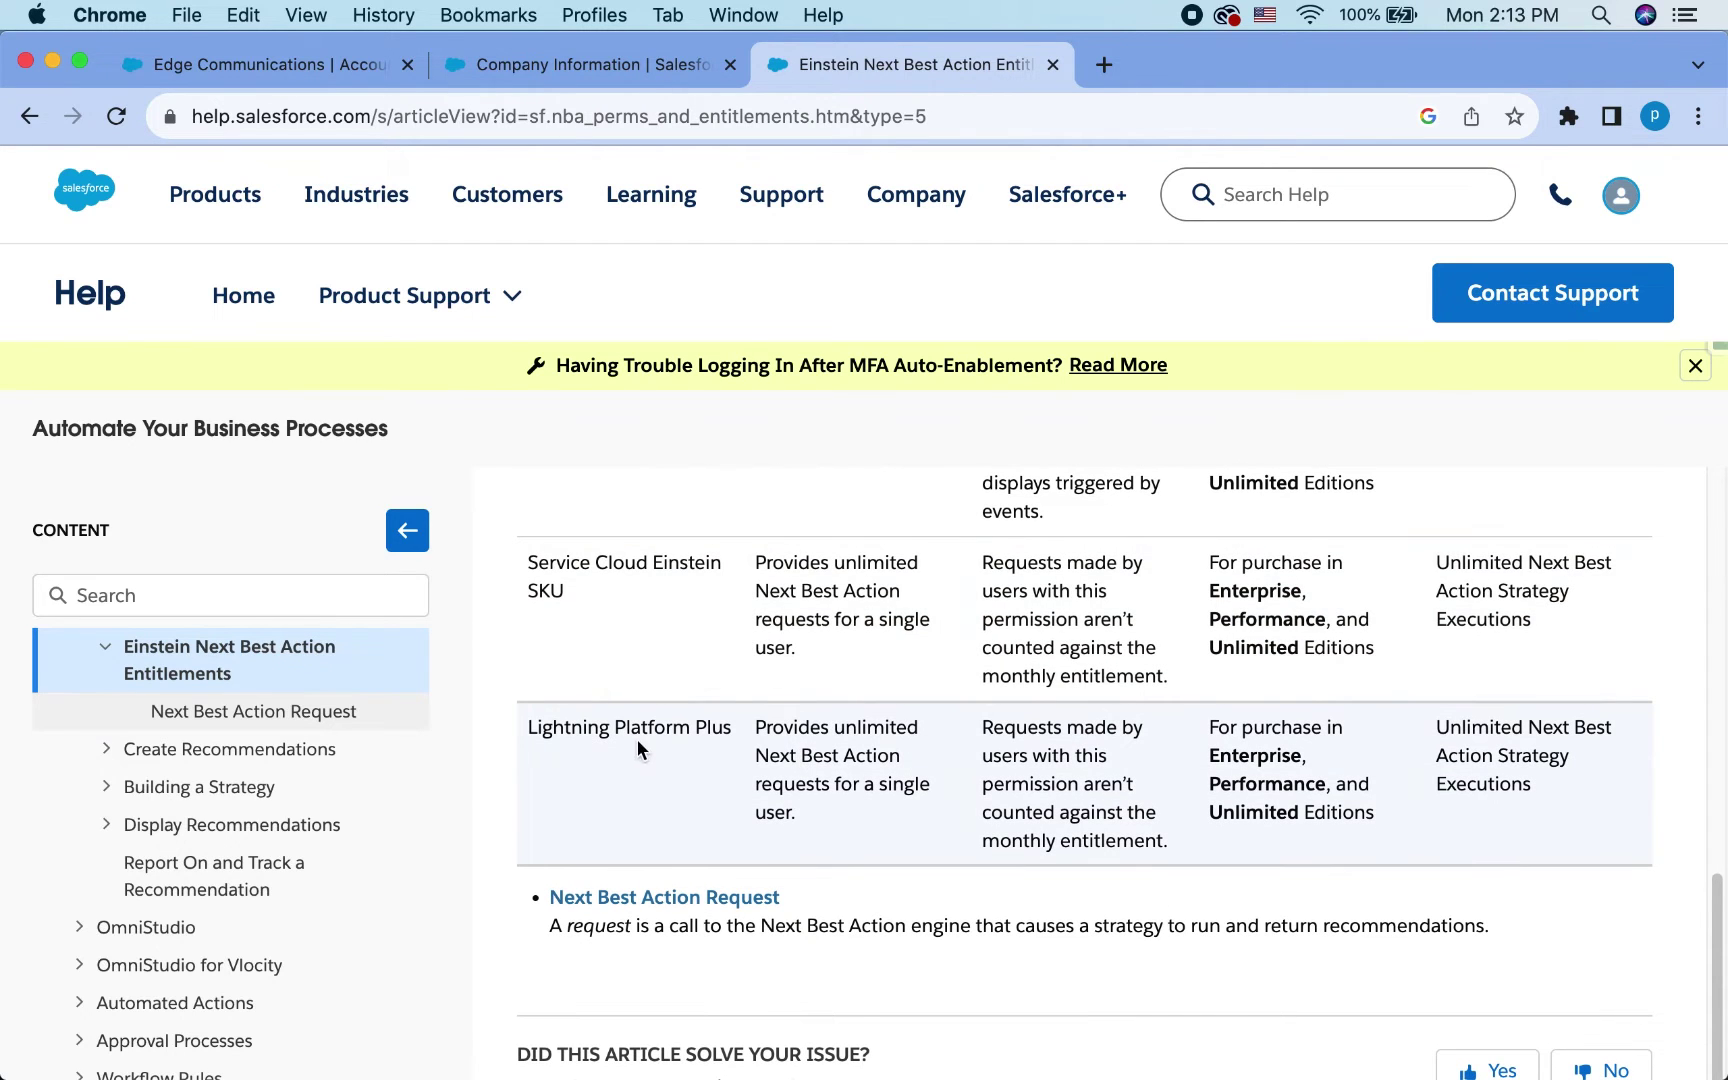
{"action": "scroll", "coordinate": [785, 843], "scroll_direction": "up", "scroll_amount": 3}
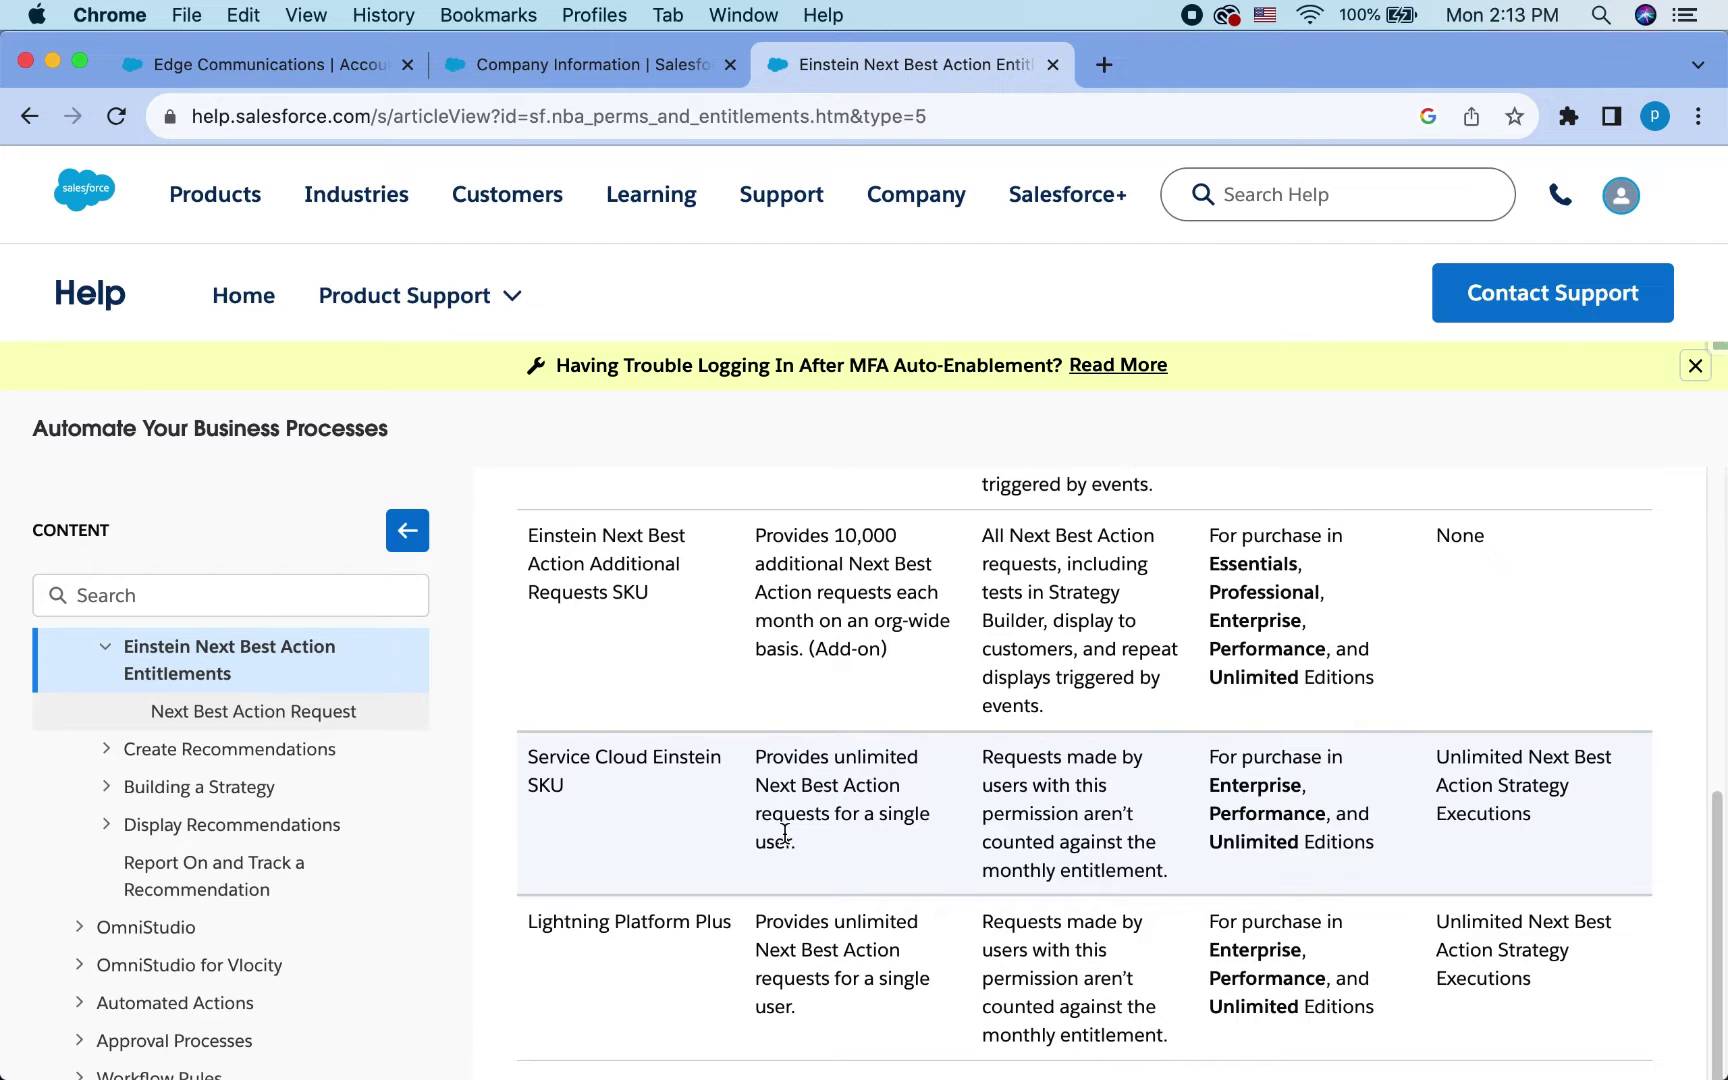
- Return to the Edge Communications account record and scroll past its 'This account is Hot' card
{"action": "left_click", "coordinate": [319, 64]}
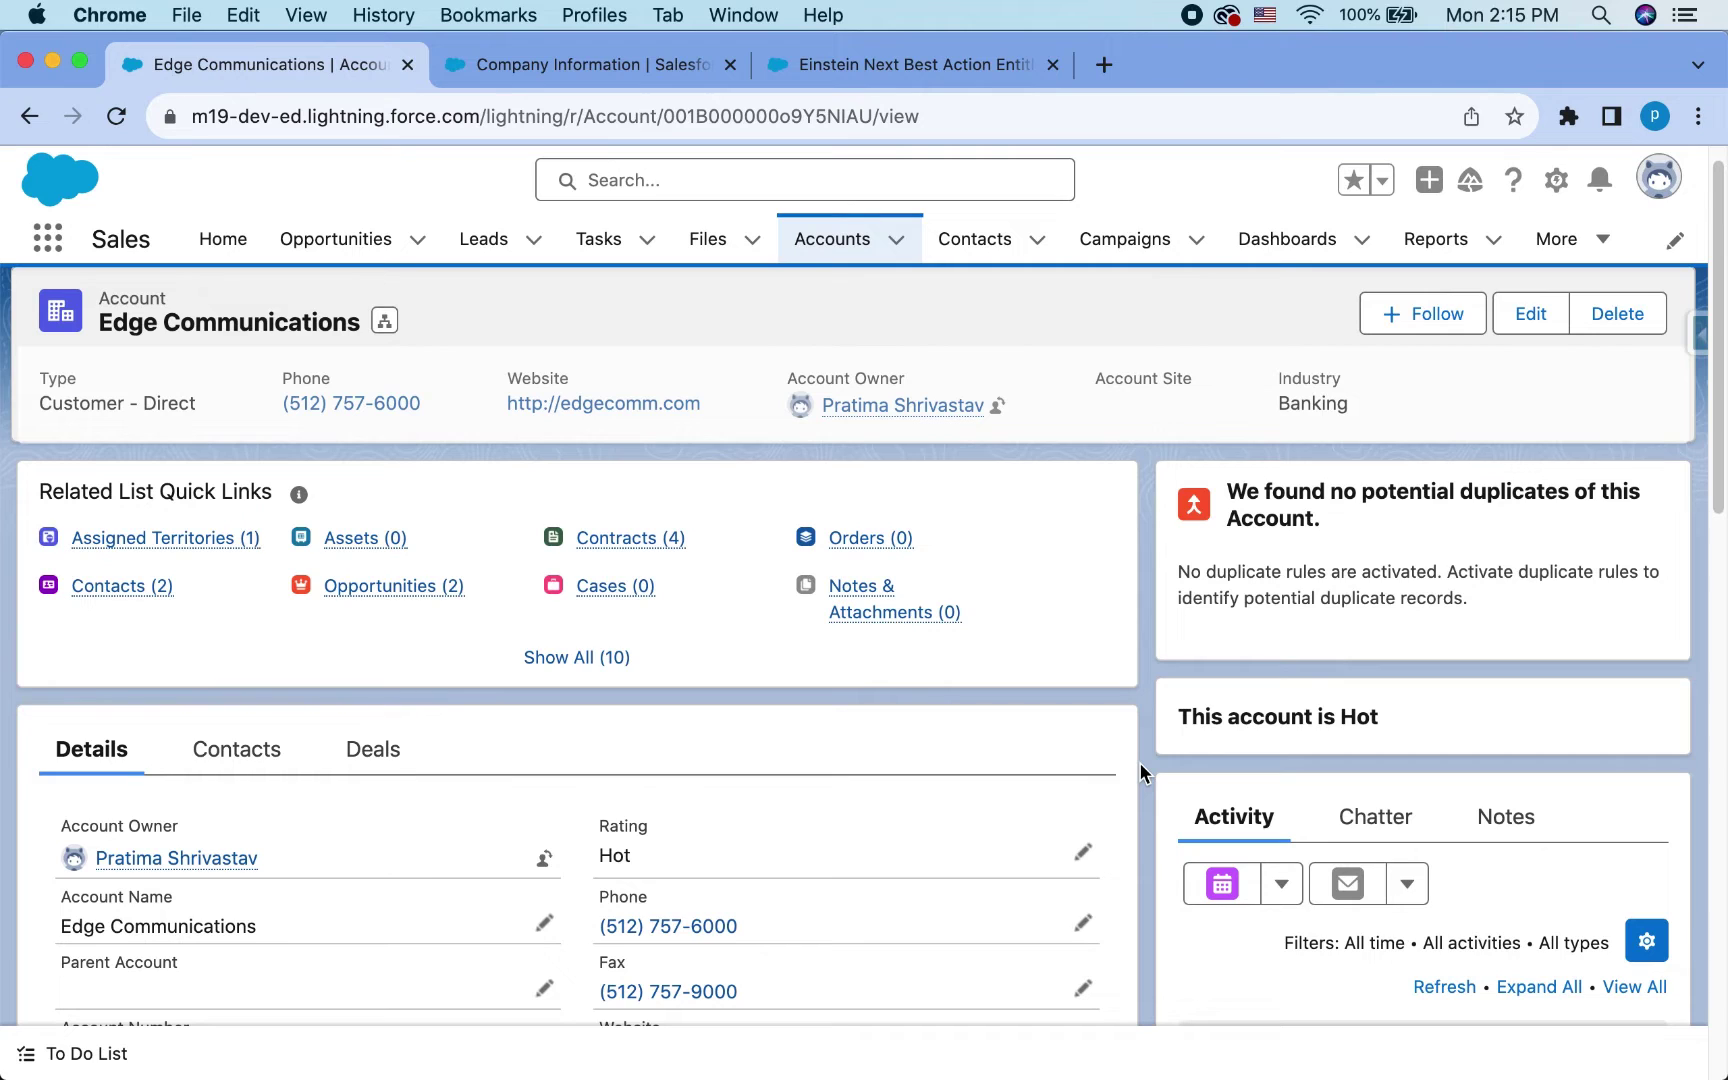
{"action": "scroll", "coordinate": [1023, 671], "scroll_direction": "down", "scroll_amount": 1}
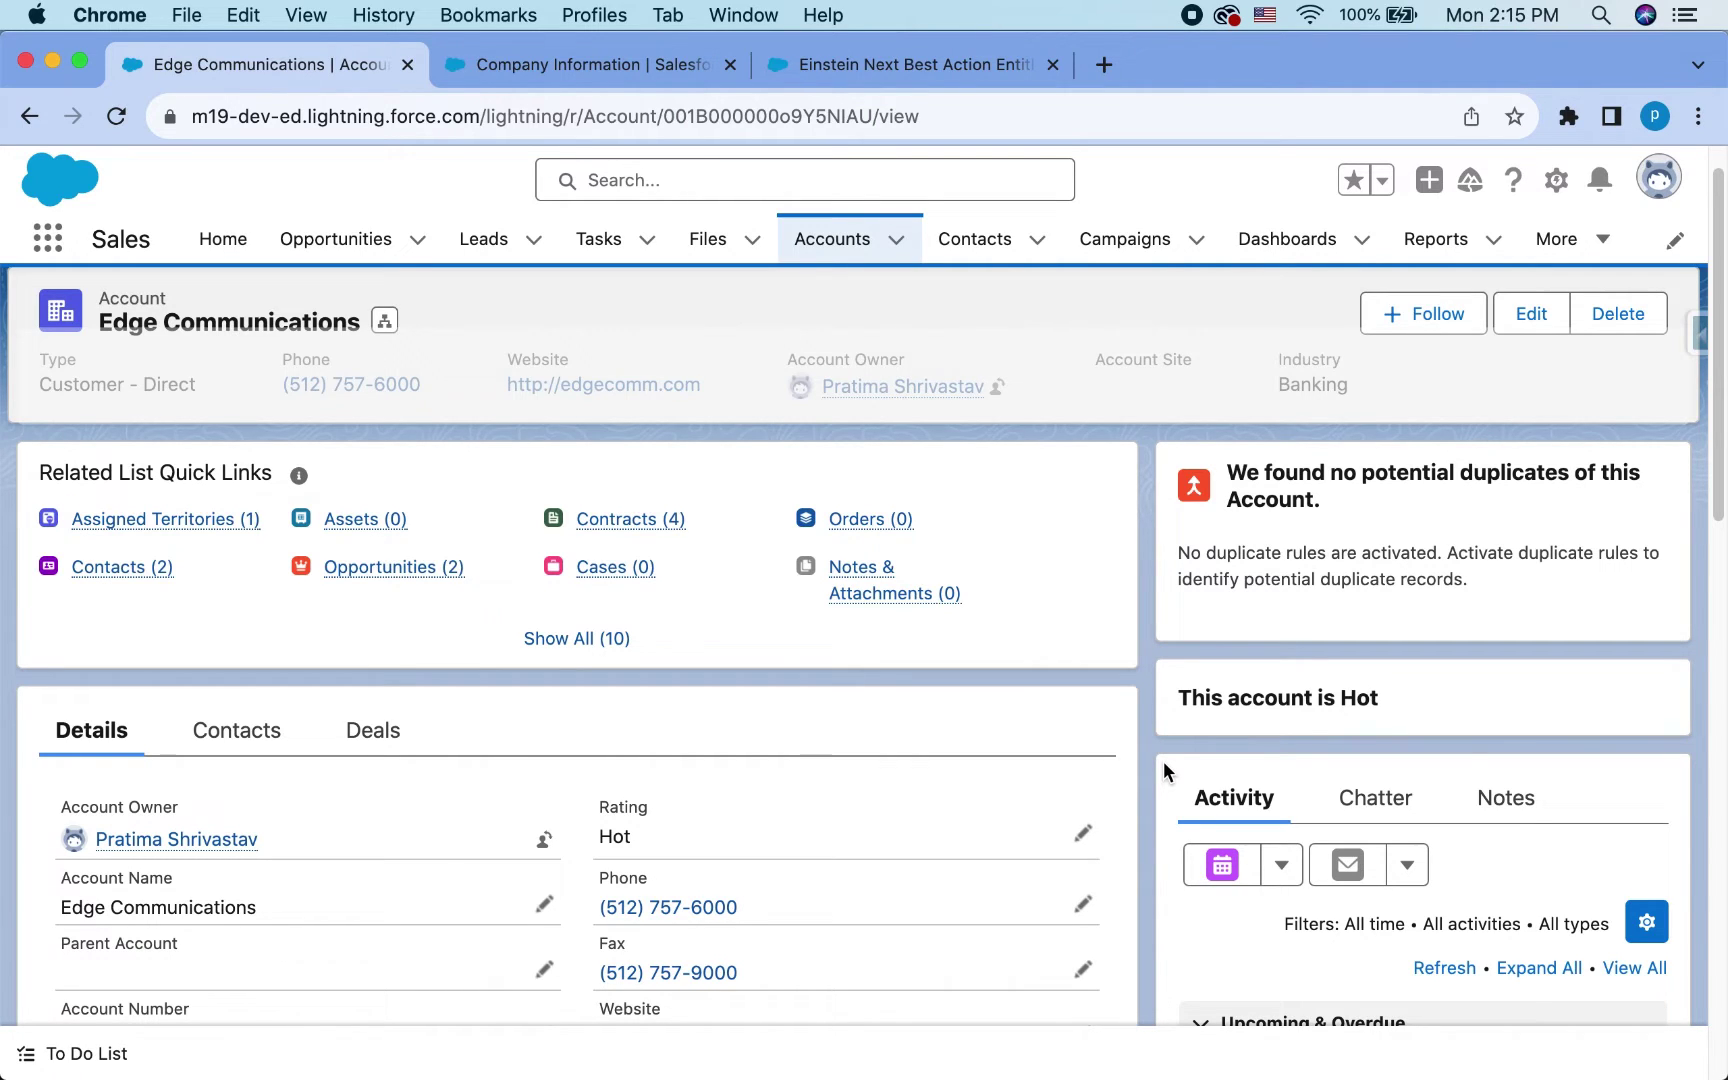
- Open the Recommendations list through an App Launcher search
{"action": "left_click", "coordinate": [48, 240]}
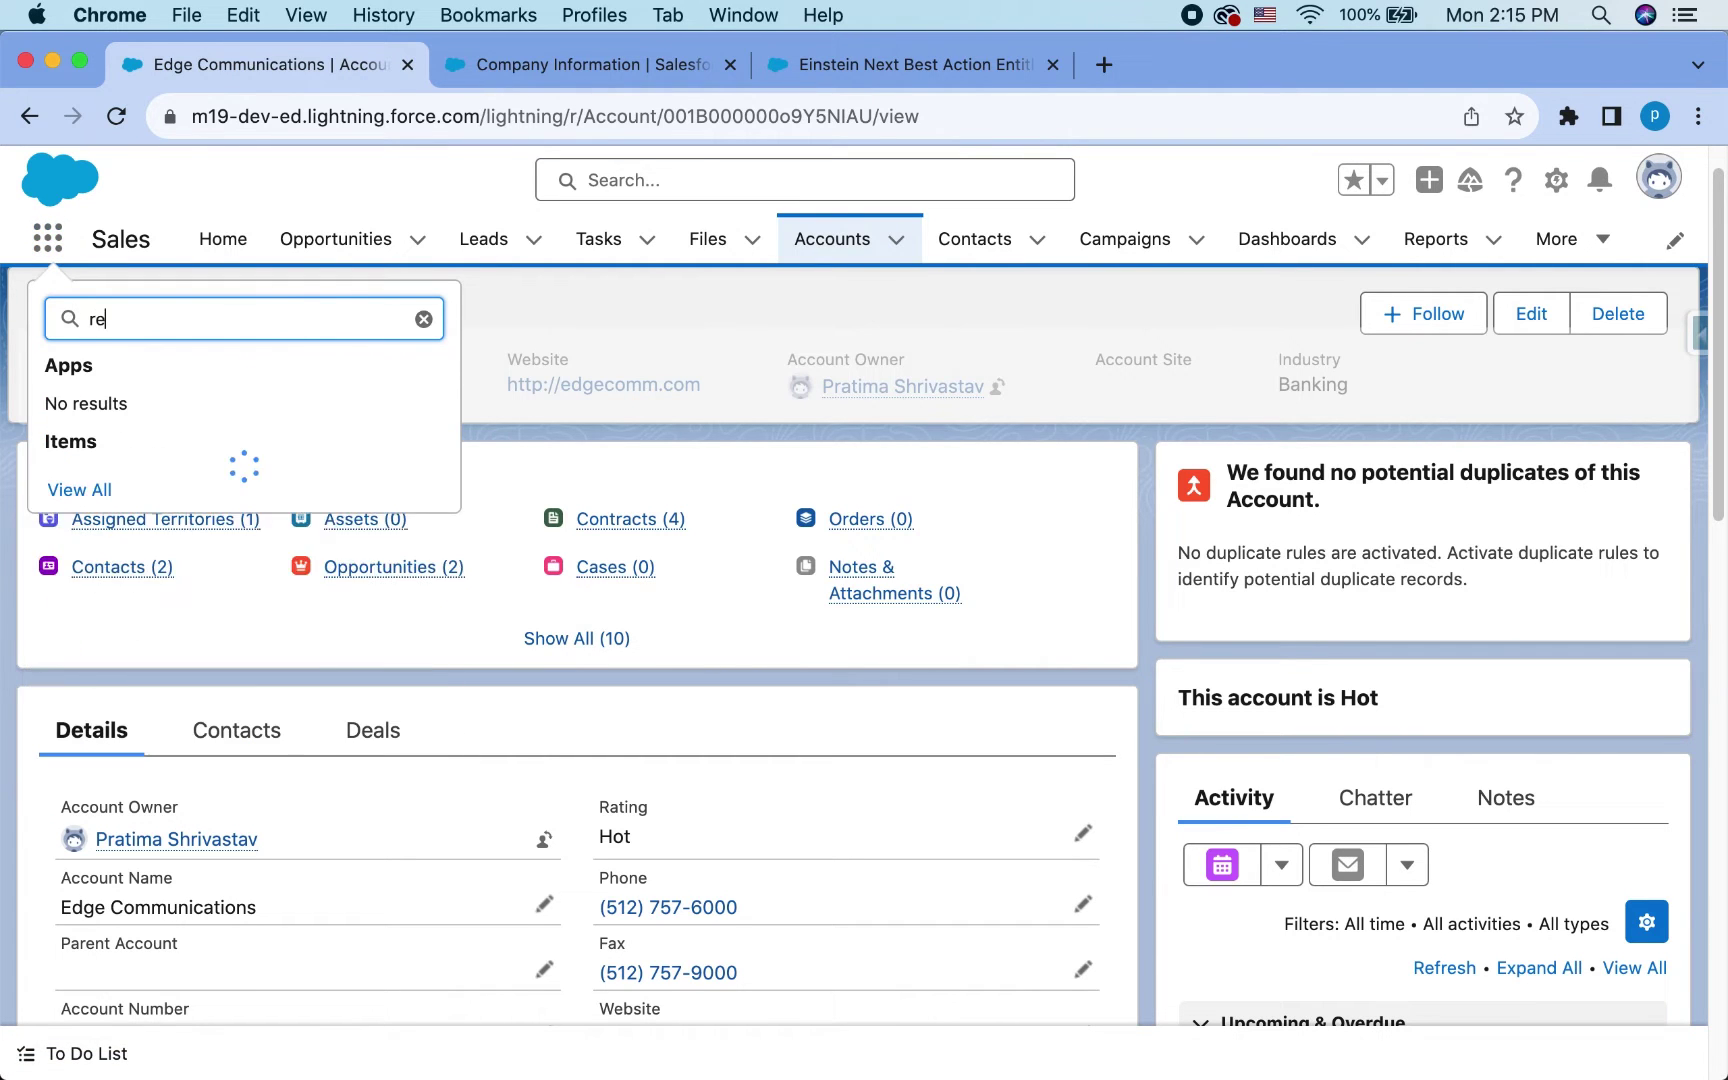
{"action": "type", "text": "co"}
{"action": "left_click", "coordinate": [139, 526]}
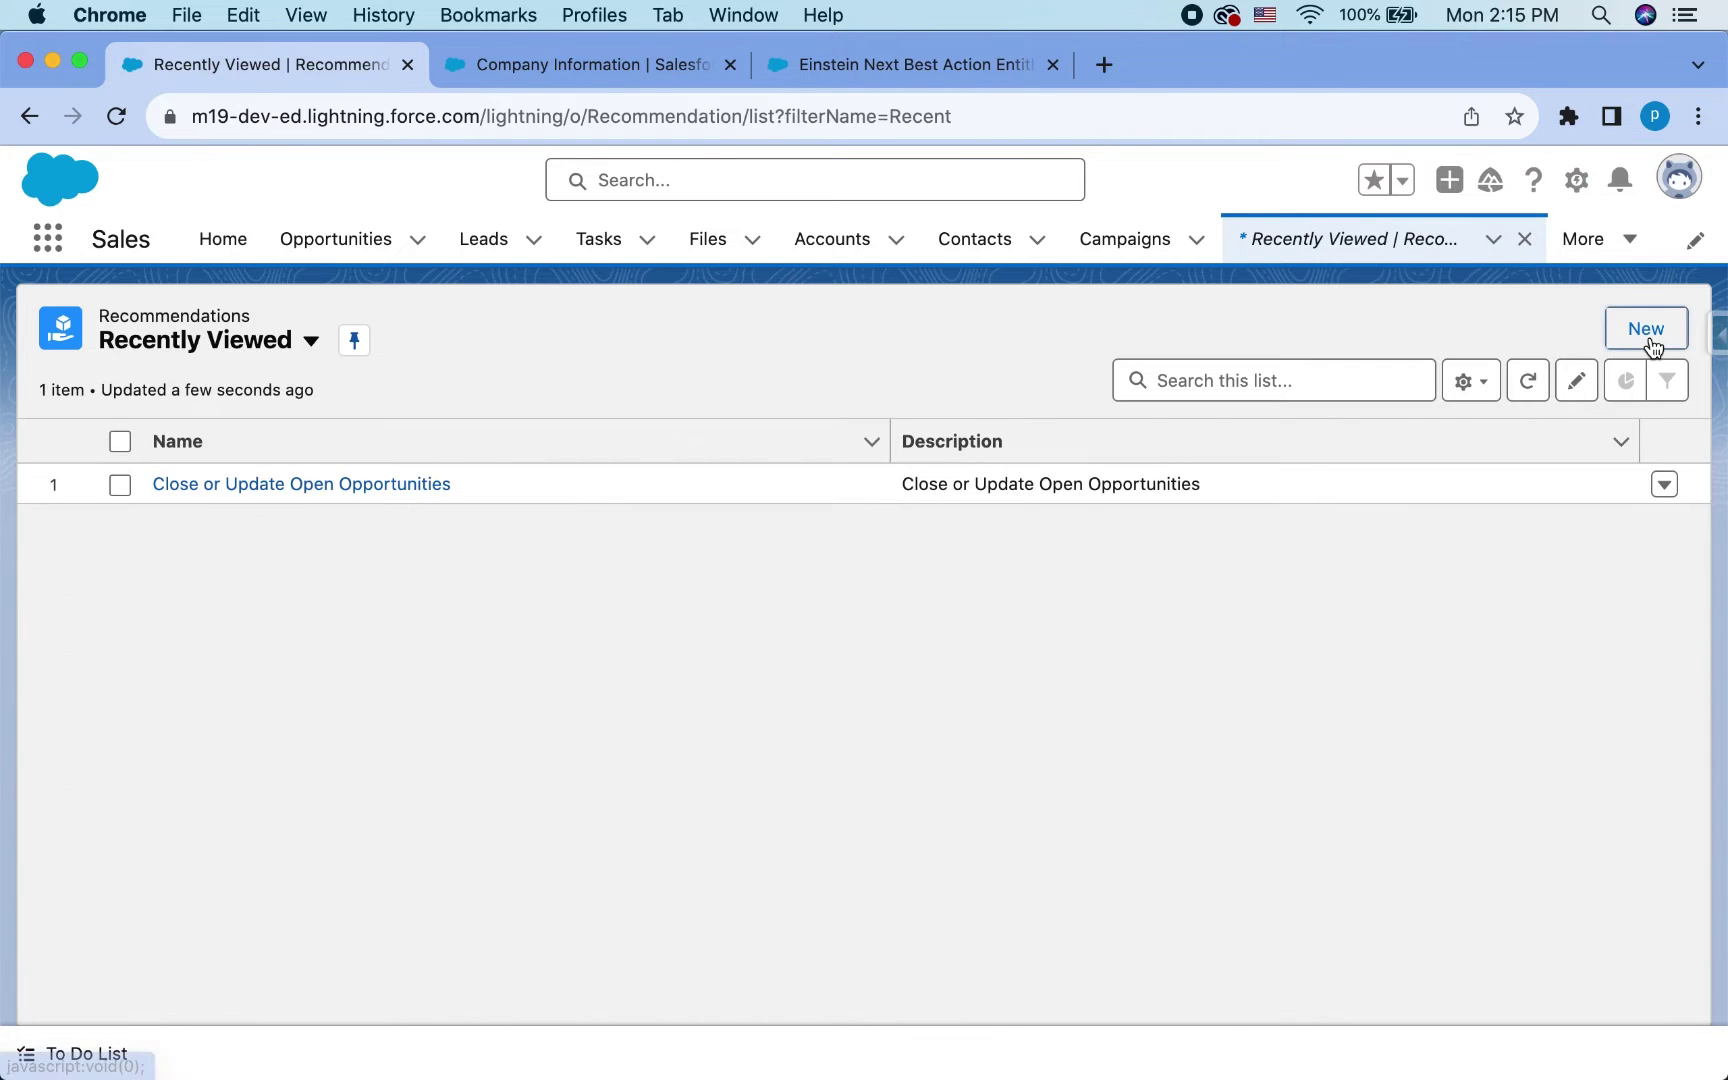
- Start a new recommendation, browse the flows offered as its Action, then close it unsaved
{"action": "left_click", "coordinate": [1648, 340]}
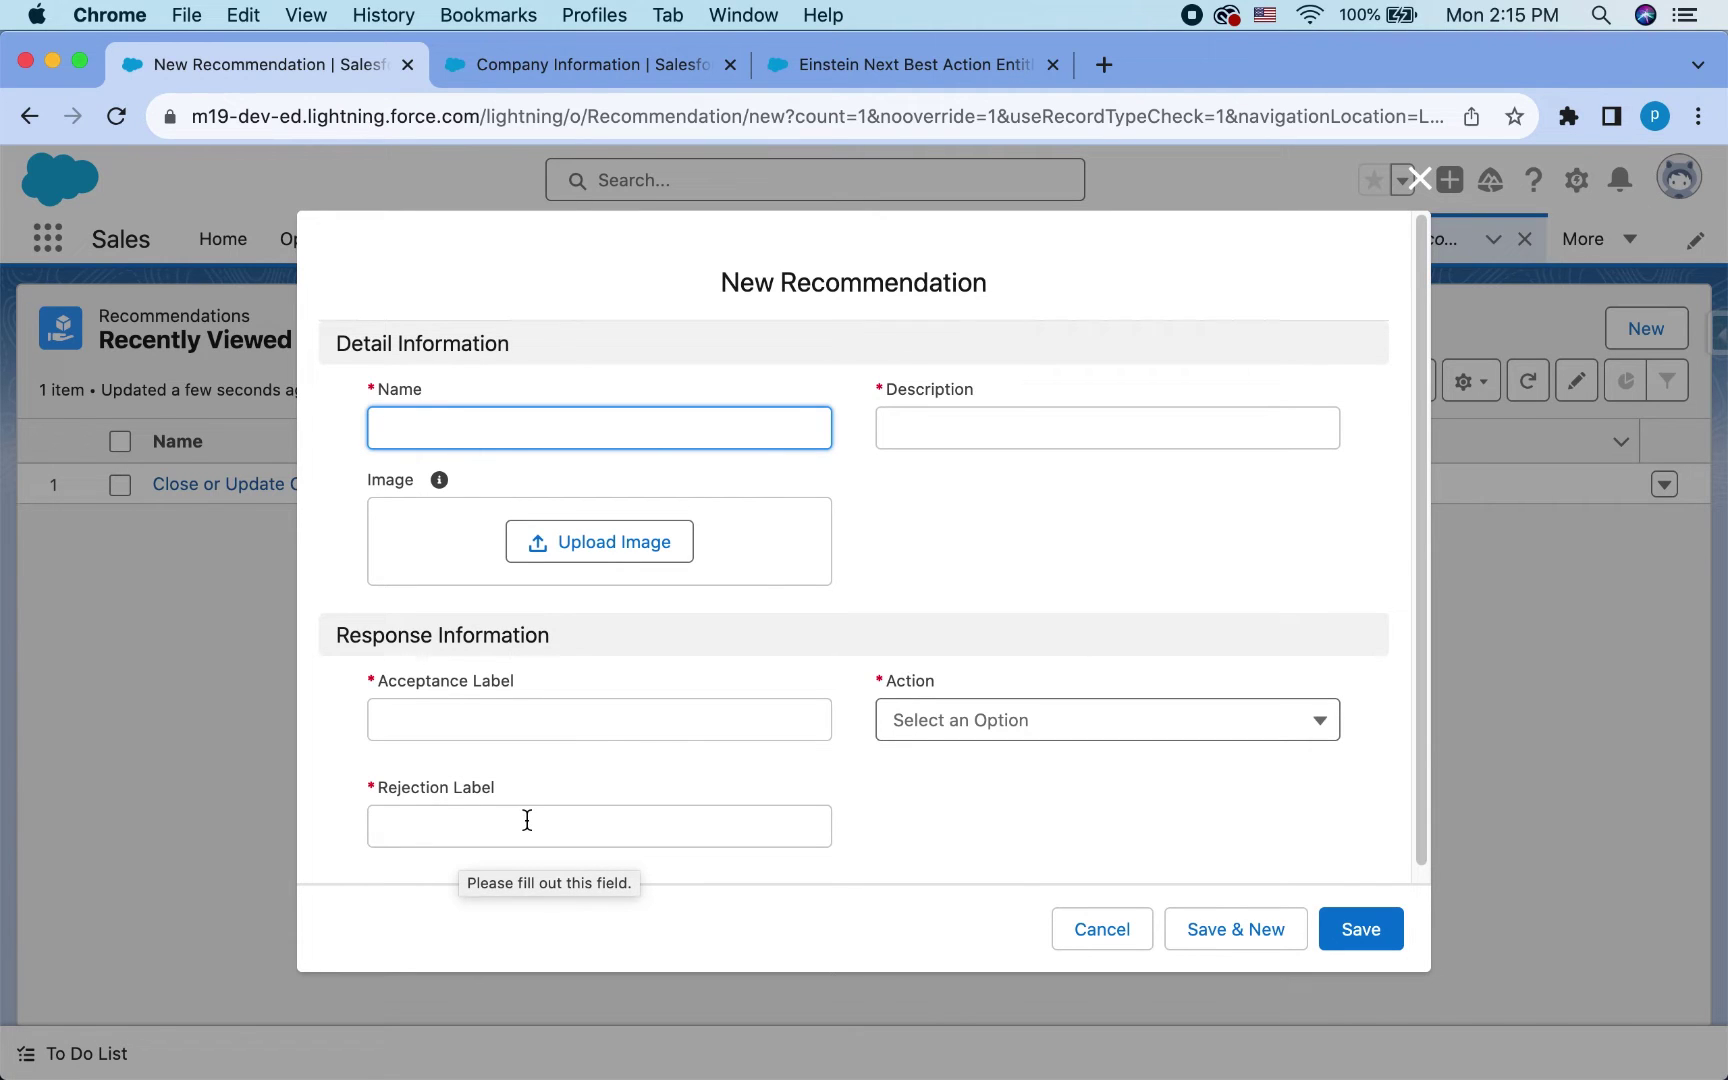
{"action": "left_click", "coordinate": [1008, 722]}
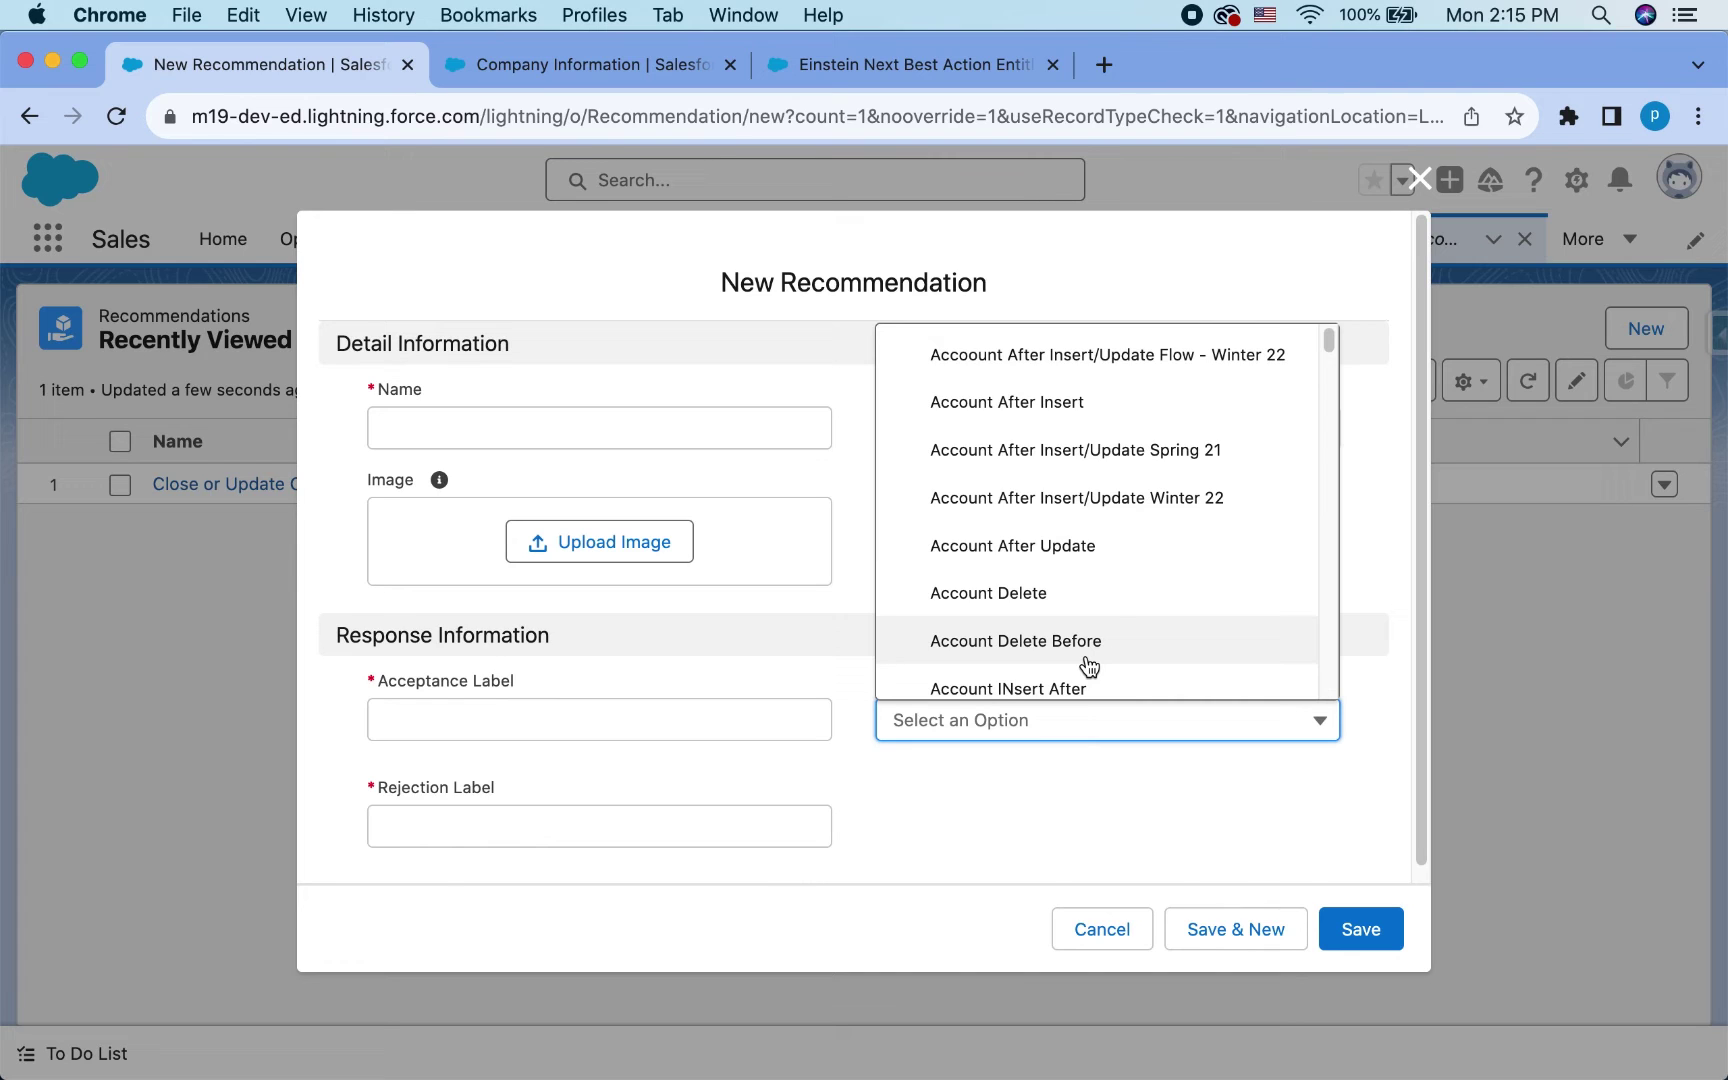
{"action": "scroll", "coordinate": [1088, 665], "scroll_direction": "down", "scroll_amount": 10}
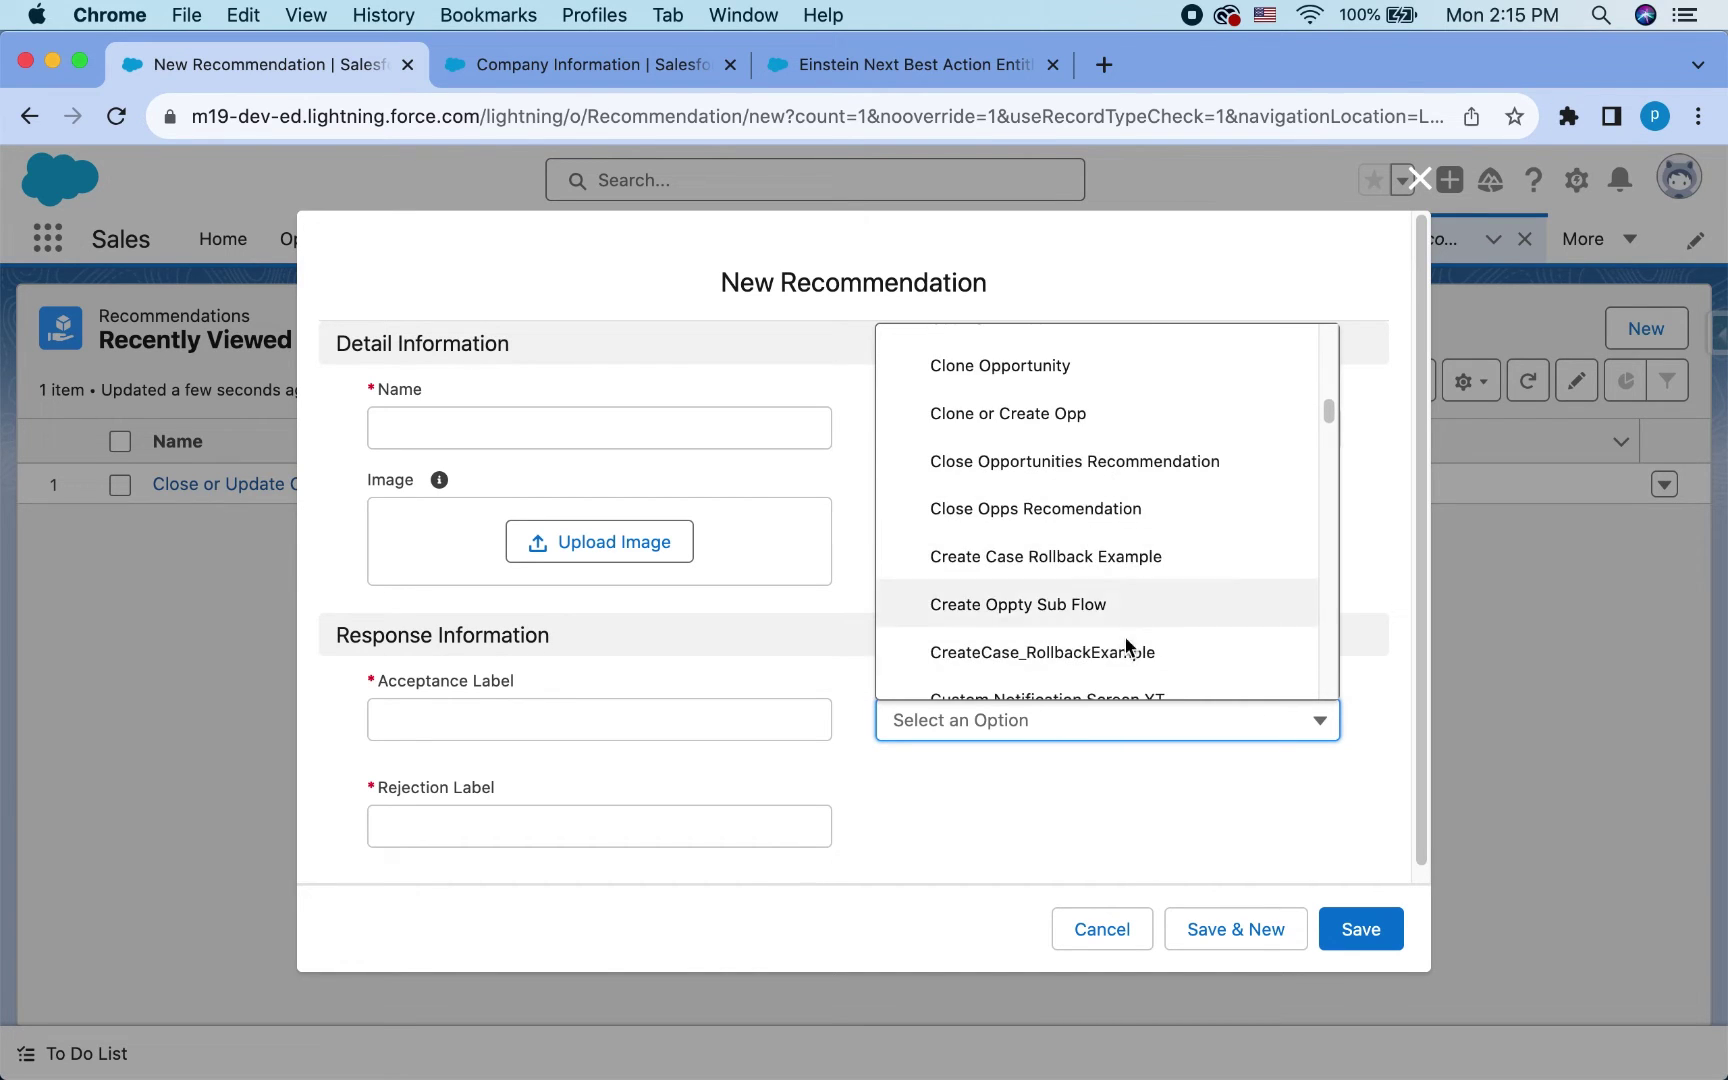
{"action": "left_click", "coordinate": [1052, 828]}
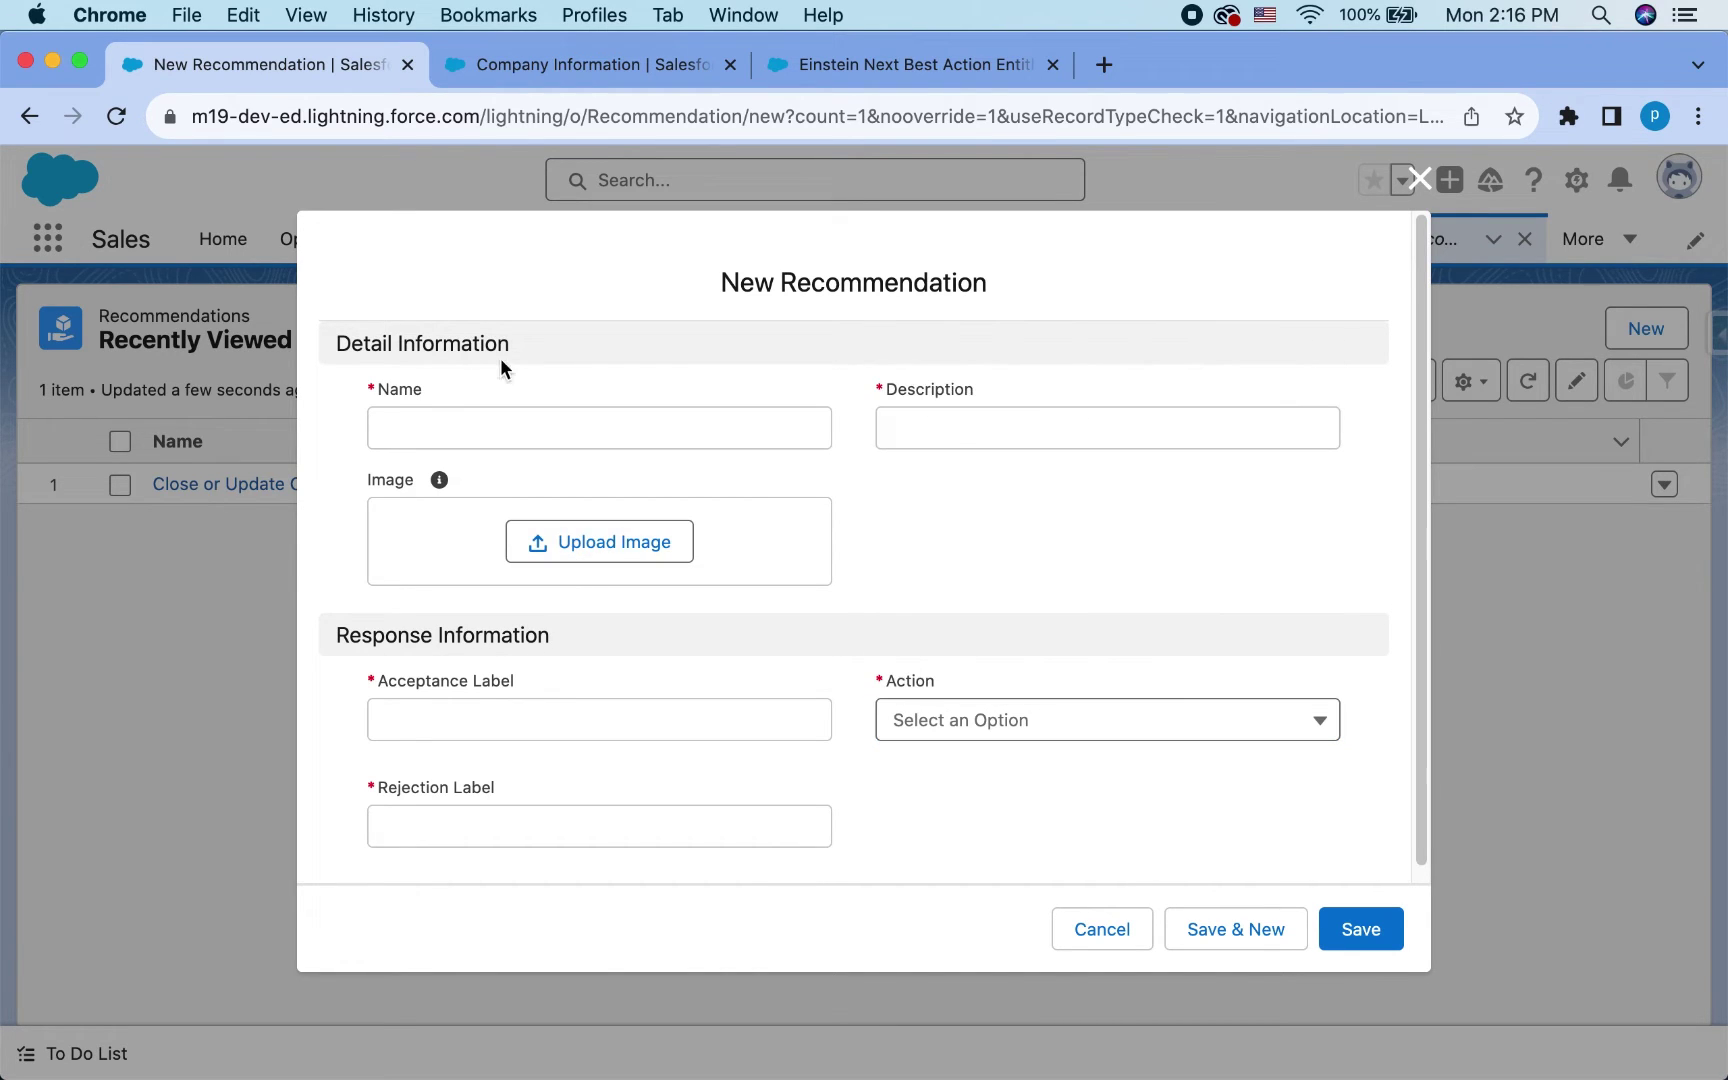
{"action": "left_click", "coordinate": [1418, 179]}
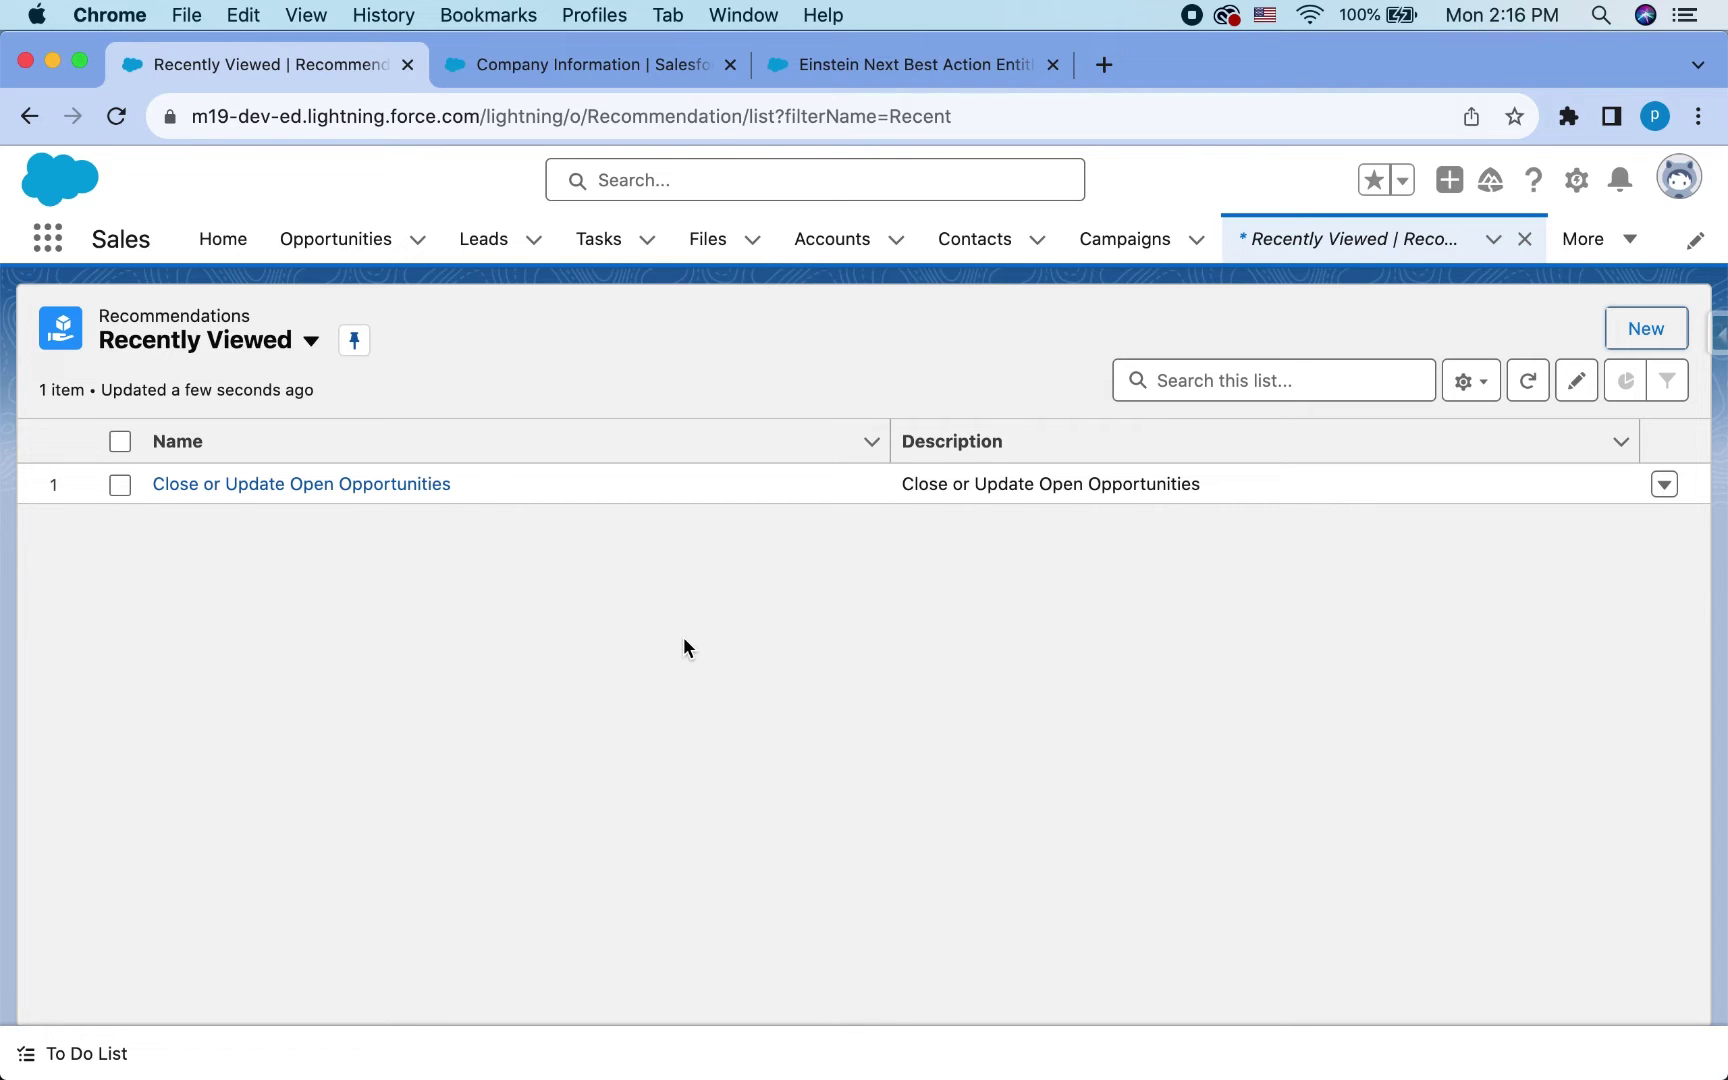
- Search Setup Quick Find for 'flow' and open the Flows page
{"action": "left_click", "coordinate": [632, 68]}
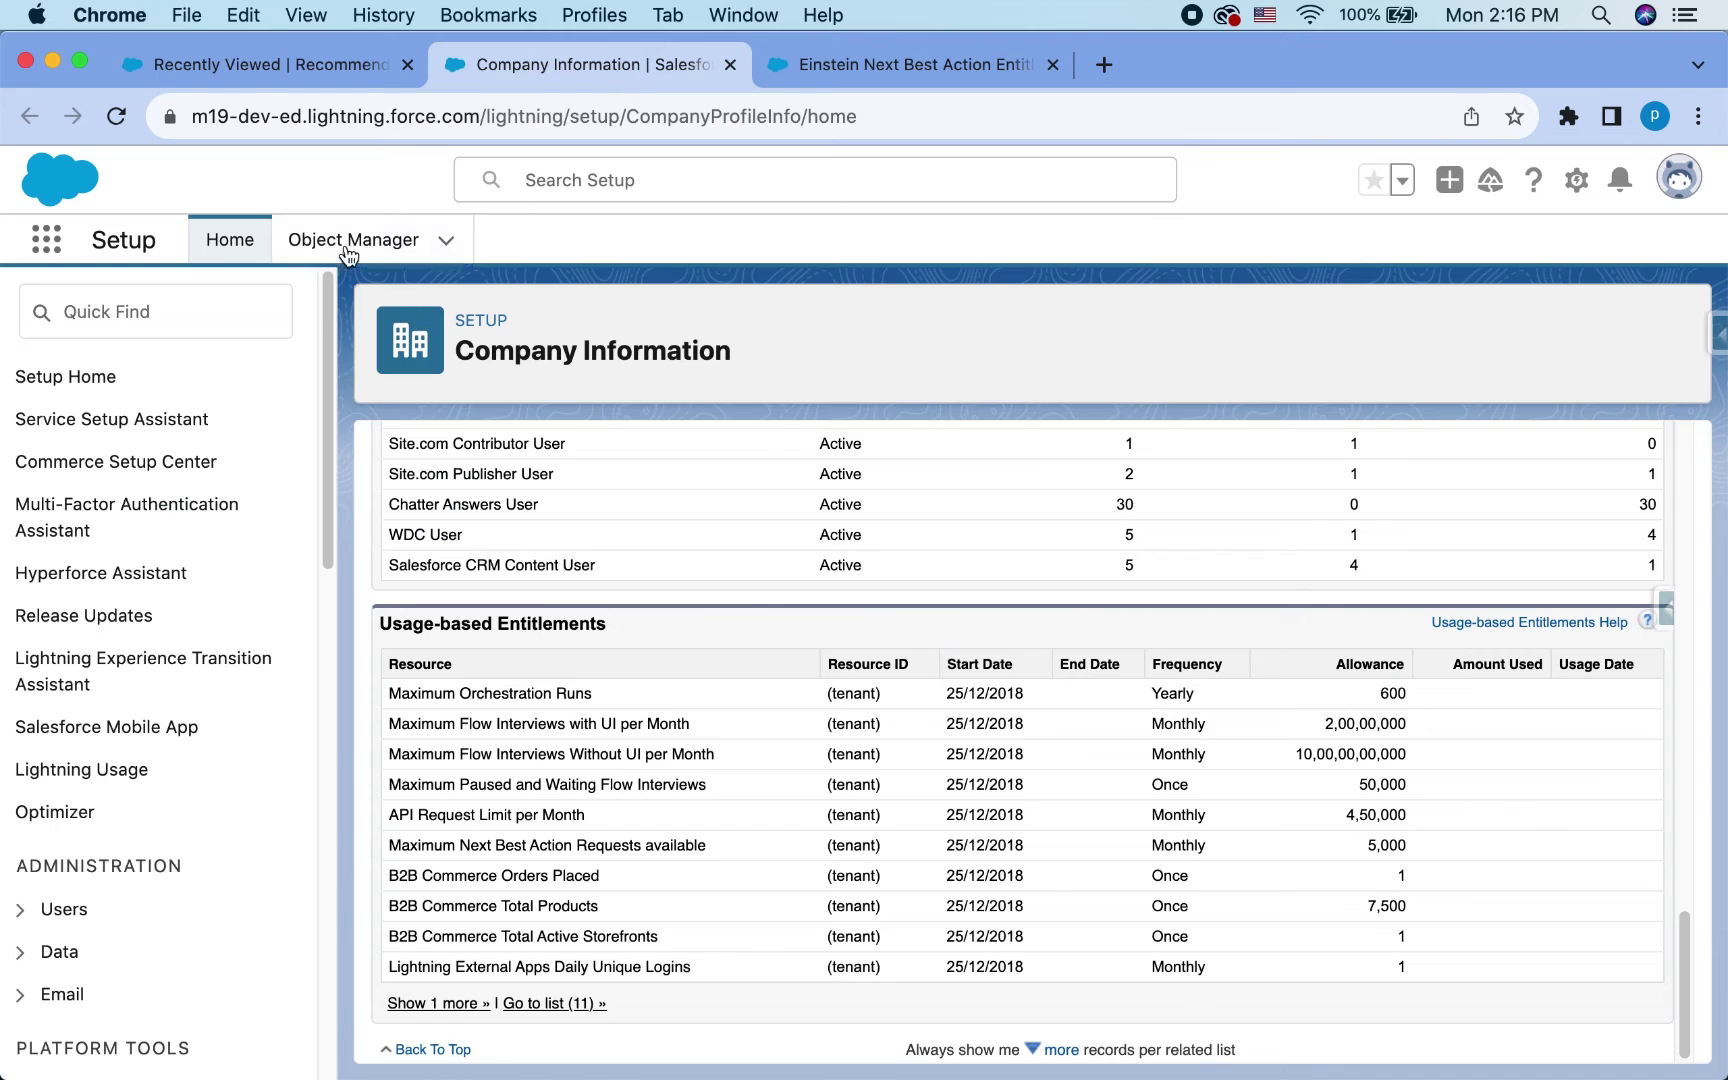
{"action": "left_click", "coordinate": [188, 323]}
{"action": "type", "text": "flow"}
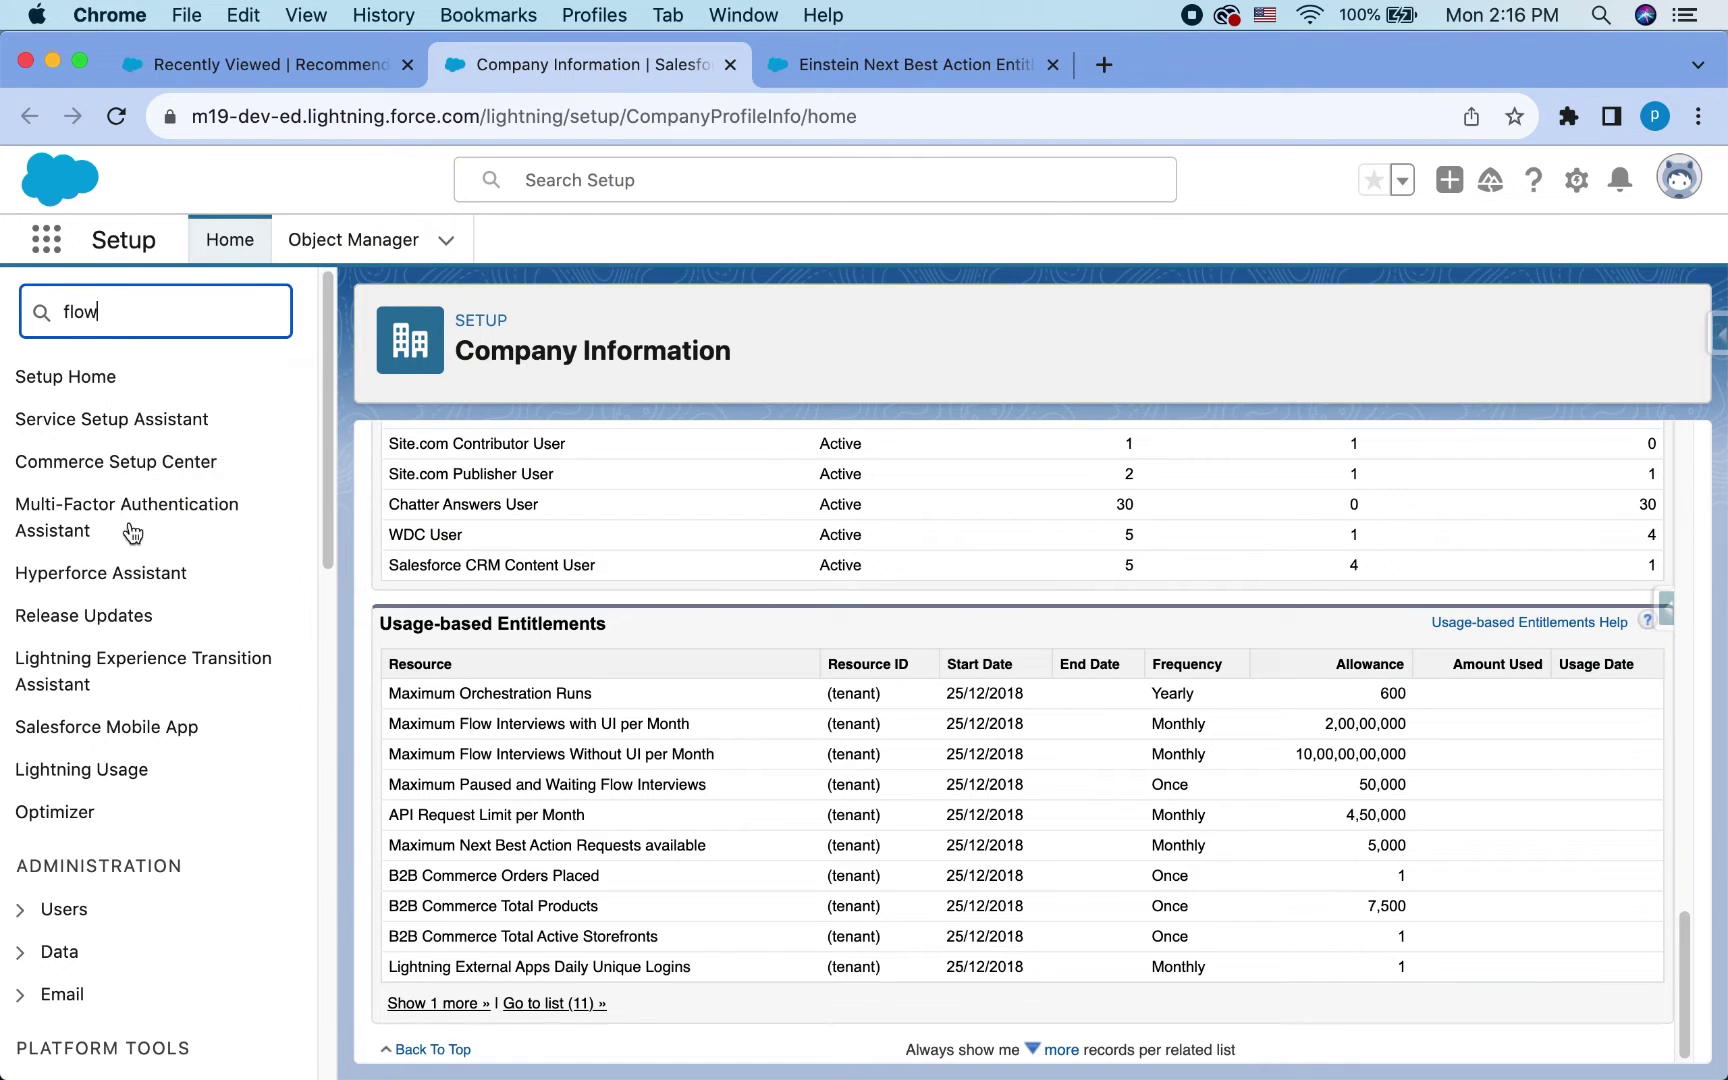
{"action": "left_click", "coordinate": [95, 589]}
- Create a new Screen Flow and bring up the element choices after Start
{"action": "left_click", "coordinate": [1578, 337]}
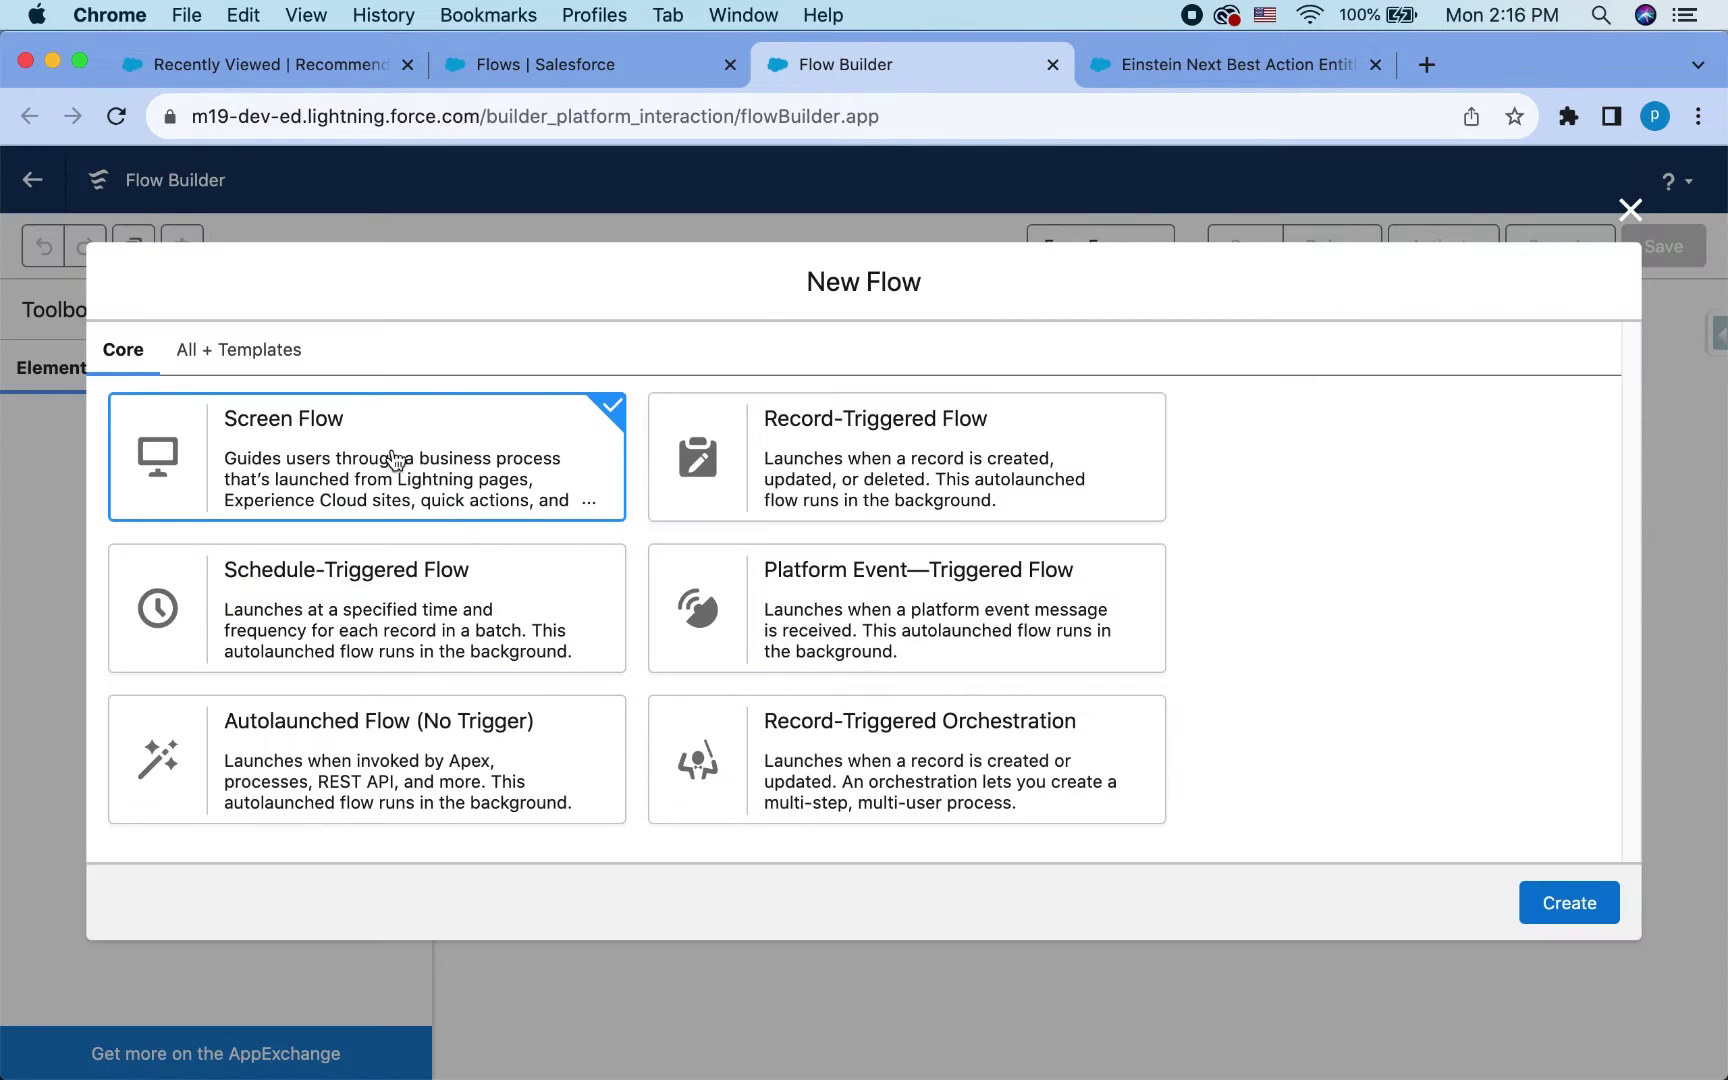
{"action": "left_click", "coordinate": [1567, 904]}
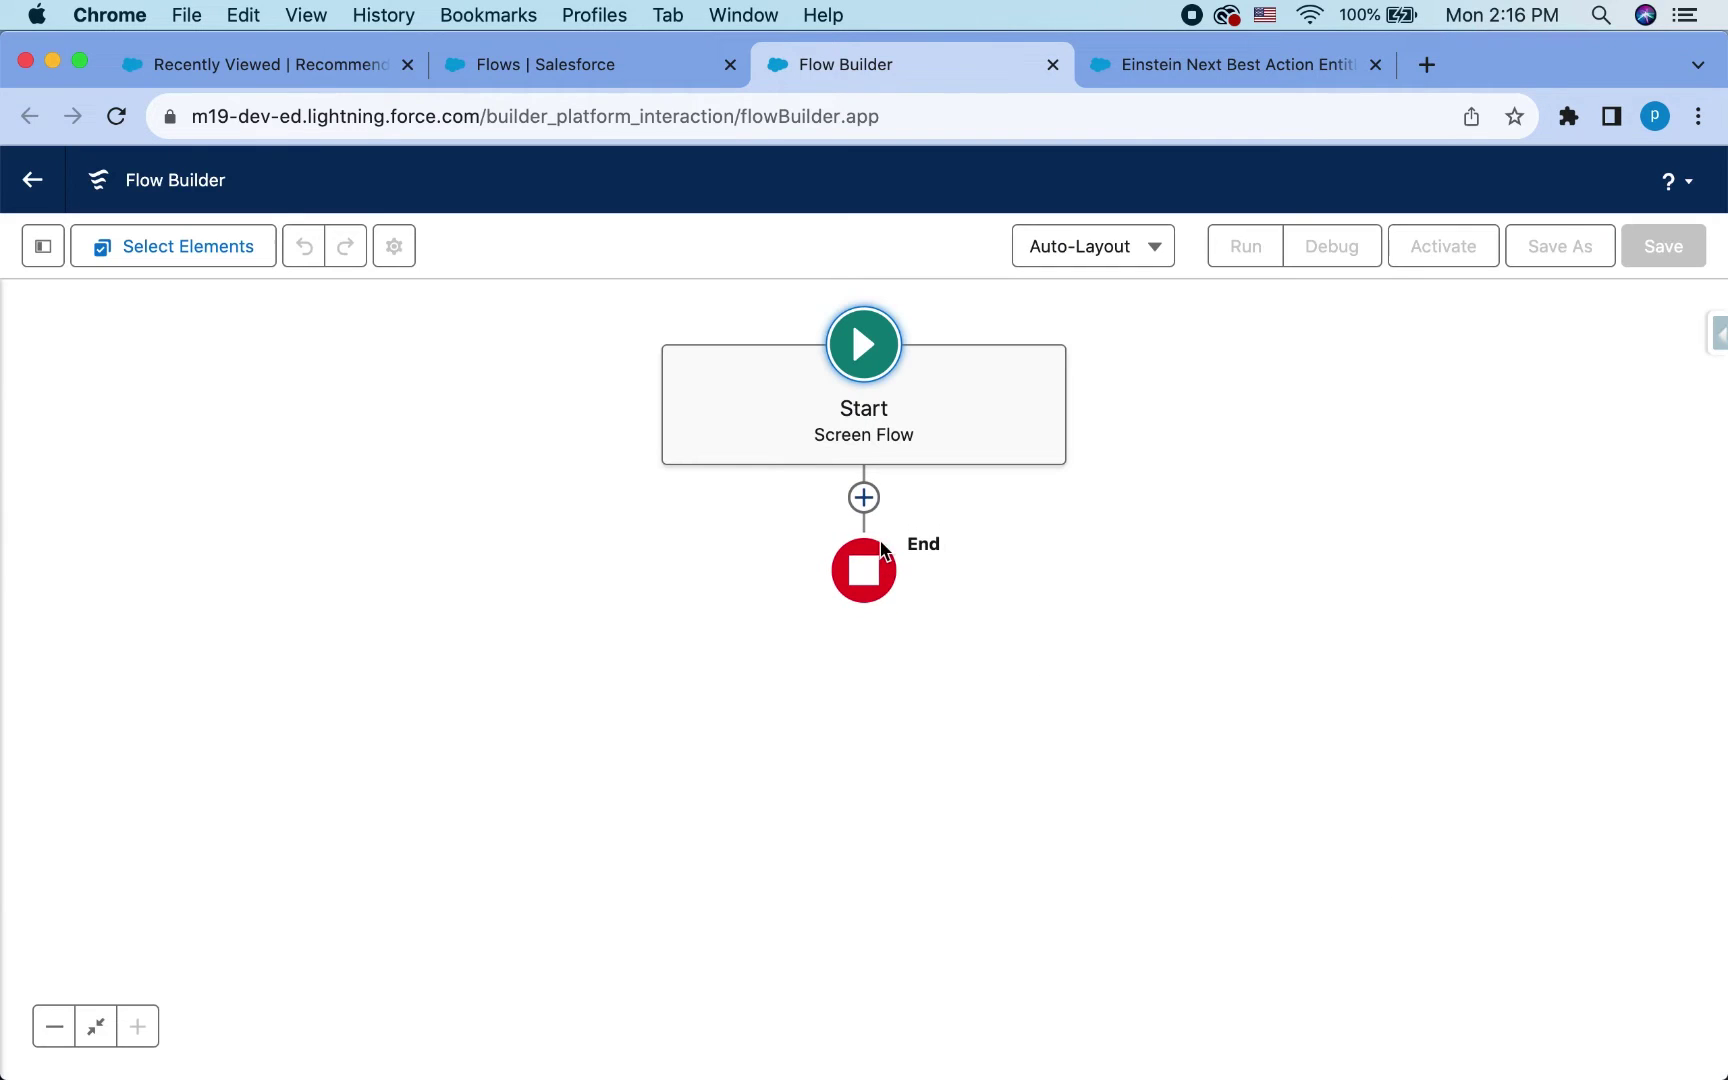
{"action": "left_click", "coordinate": [864, 498]}
{"action": "scroll", "coordinate": [782, 722], "scroll_direction": "down", "scroll_amount": 5}
{"action": "scroll", "coordinate": [782, 722], "scroll_direction": "down", "scroll_amount": 3}
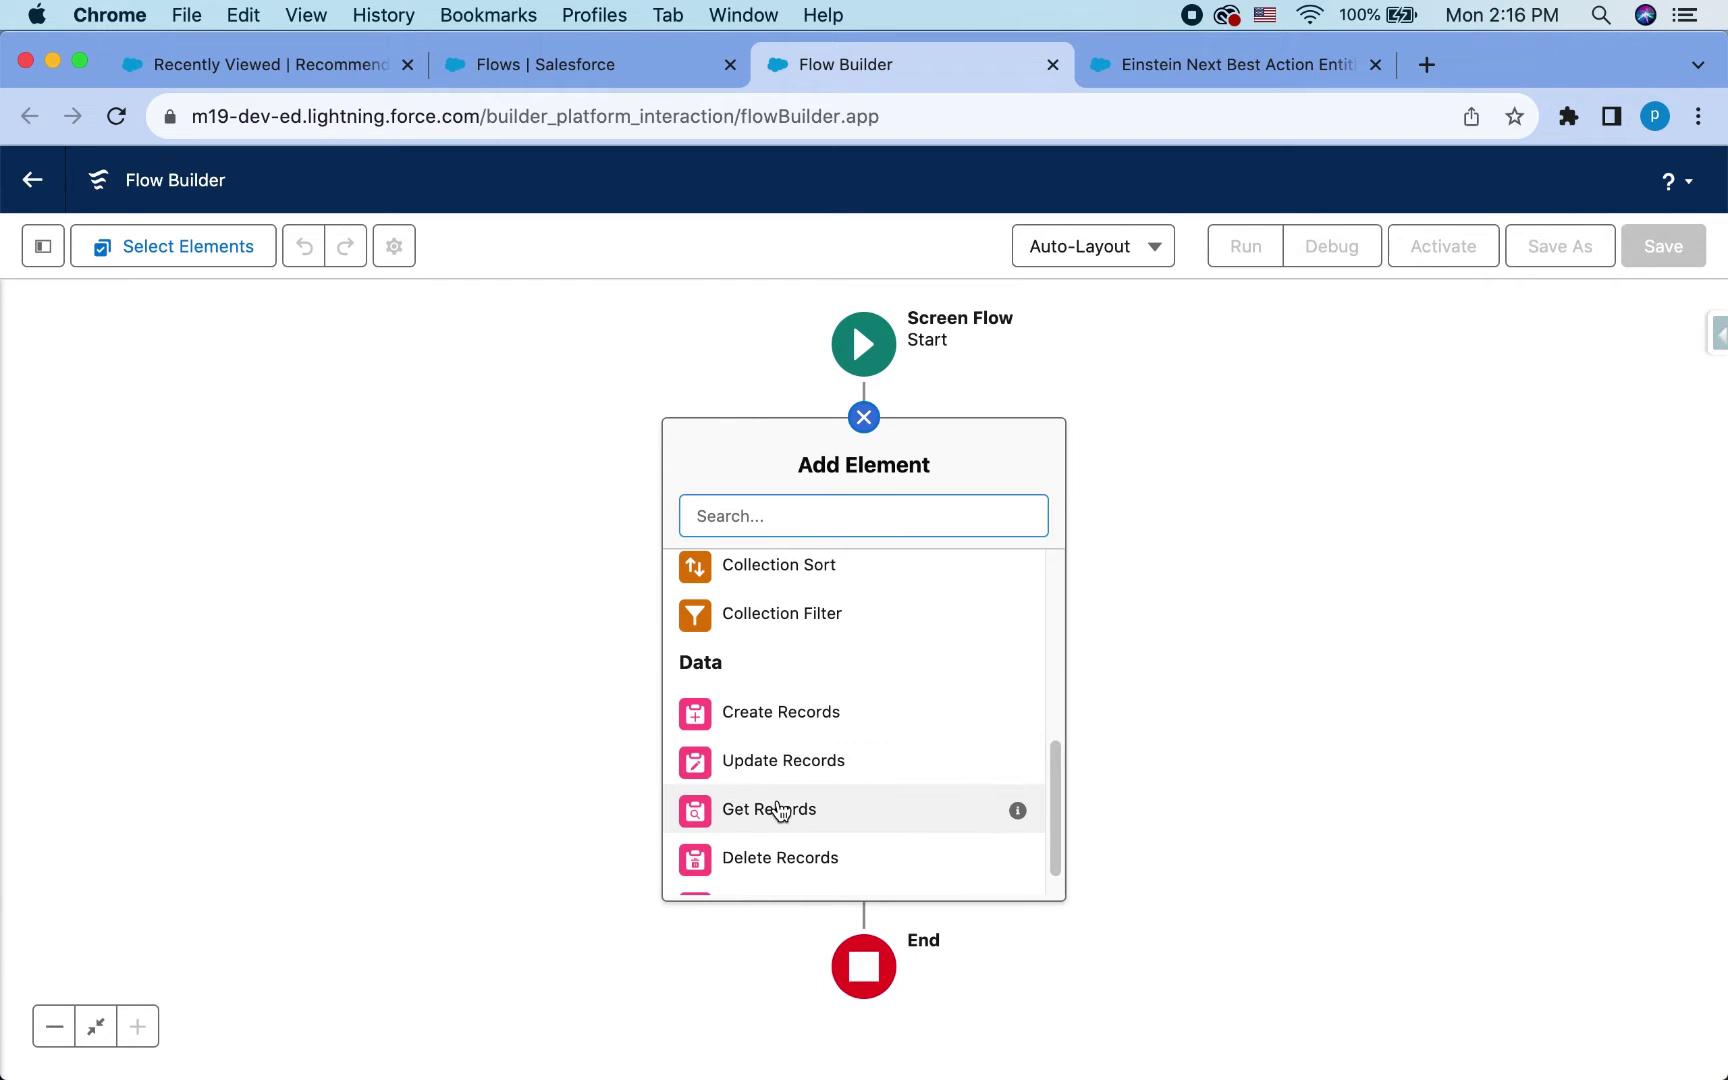
- Add a Get Records element 'Get Open Opps' on Opportunity, filtering on AccountId
{"action": "left_click", "coordinate": [782, 810]}
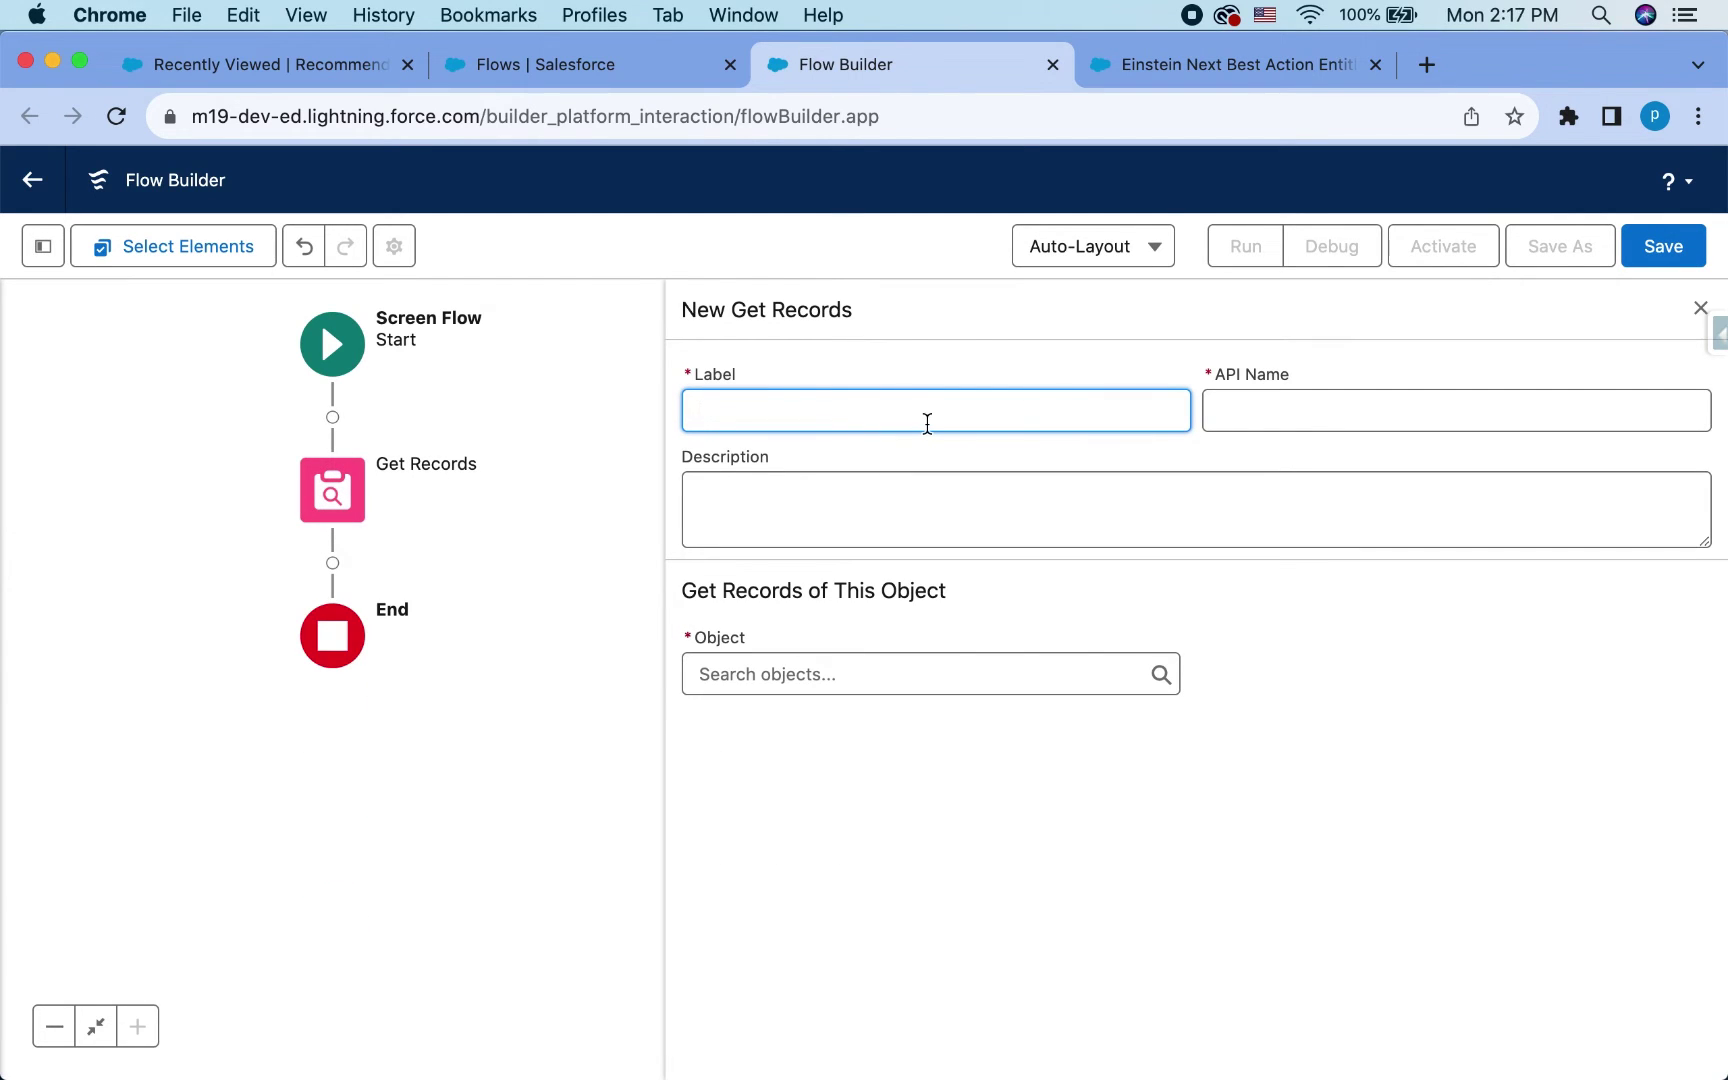
{"action": "type", "text": "Get Open Opps"}
{"action": "left_click", "coordinate": [957, 667]}
{"action": "type", "text": "oppo"}
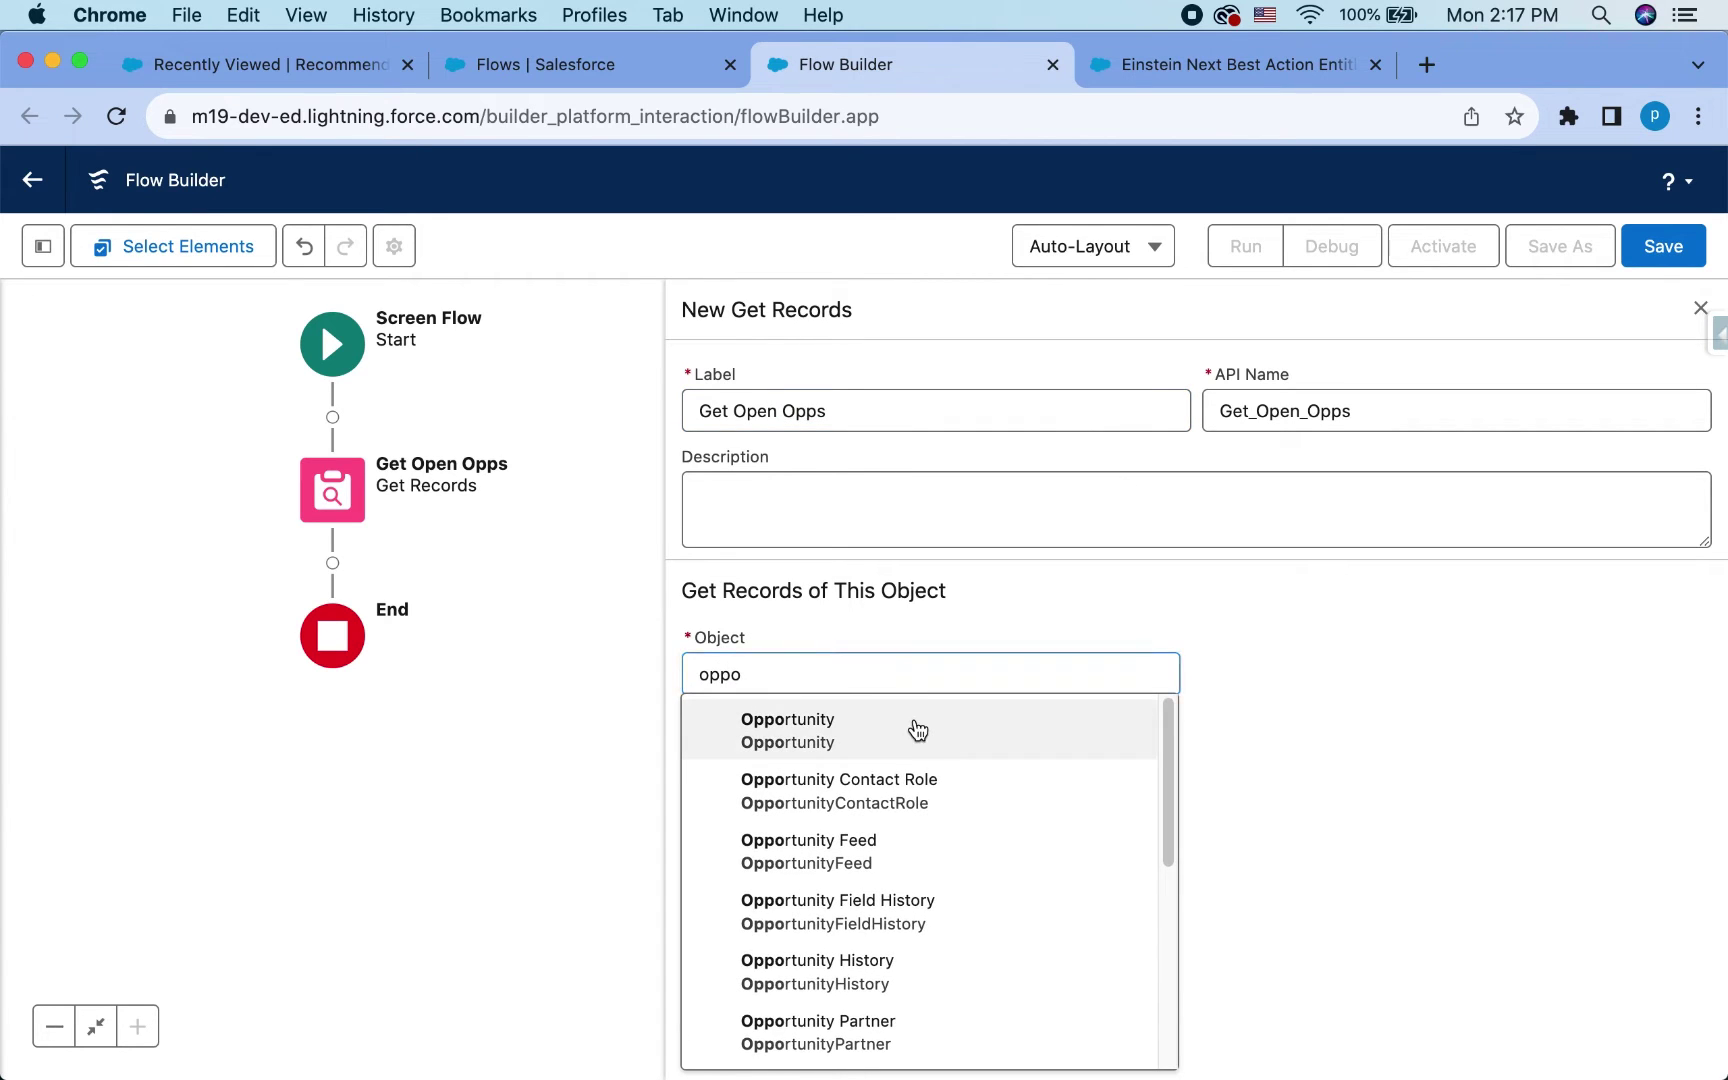
{"action": "left_click", "coordinate": [910, 725]}
{"action": "left_click", "coordinate": [793, 932]}
{"action": "type", "text": "accoun"}
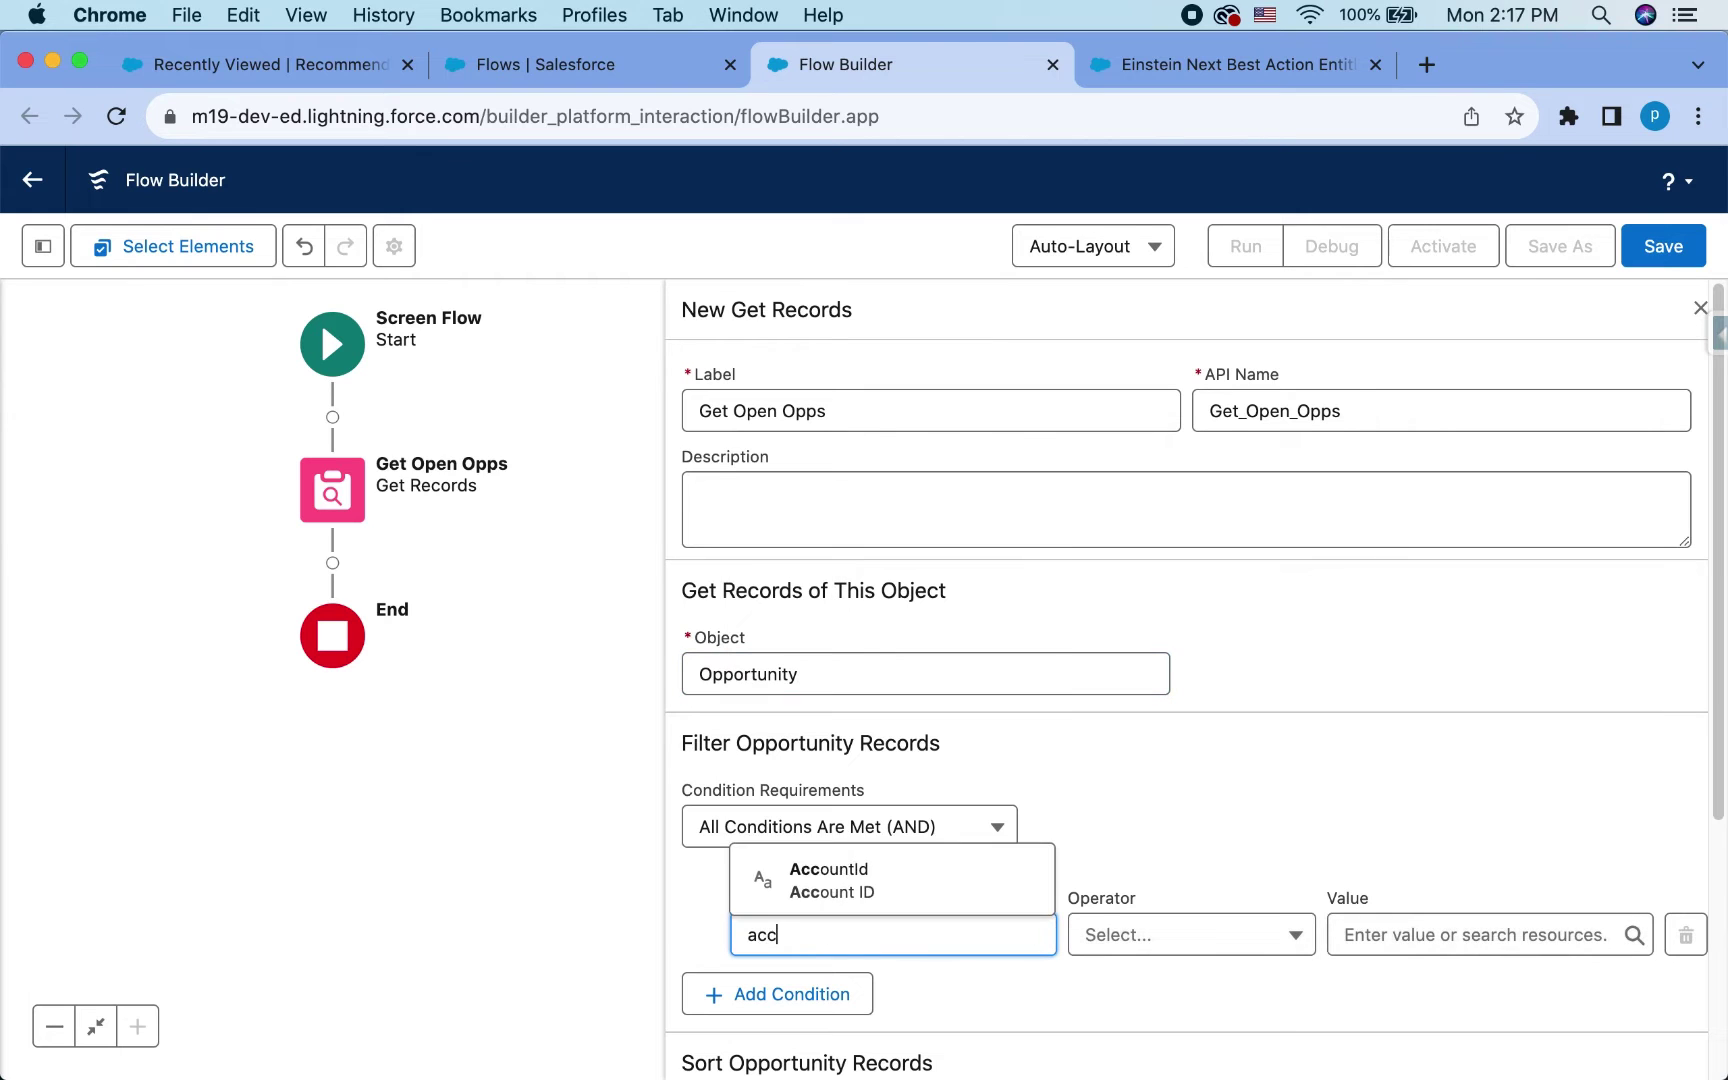
{"action": "left_click", "coordinate": [877, 898]}
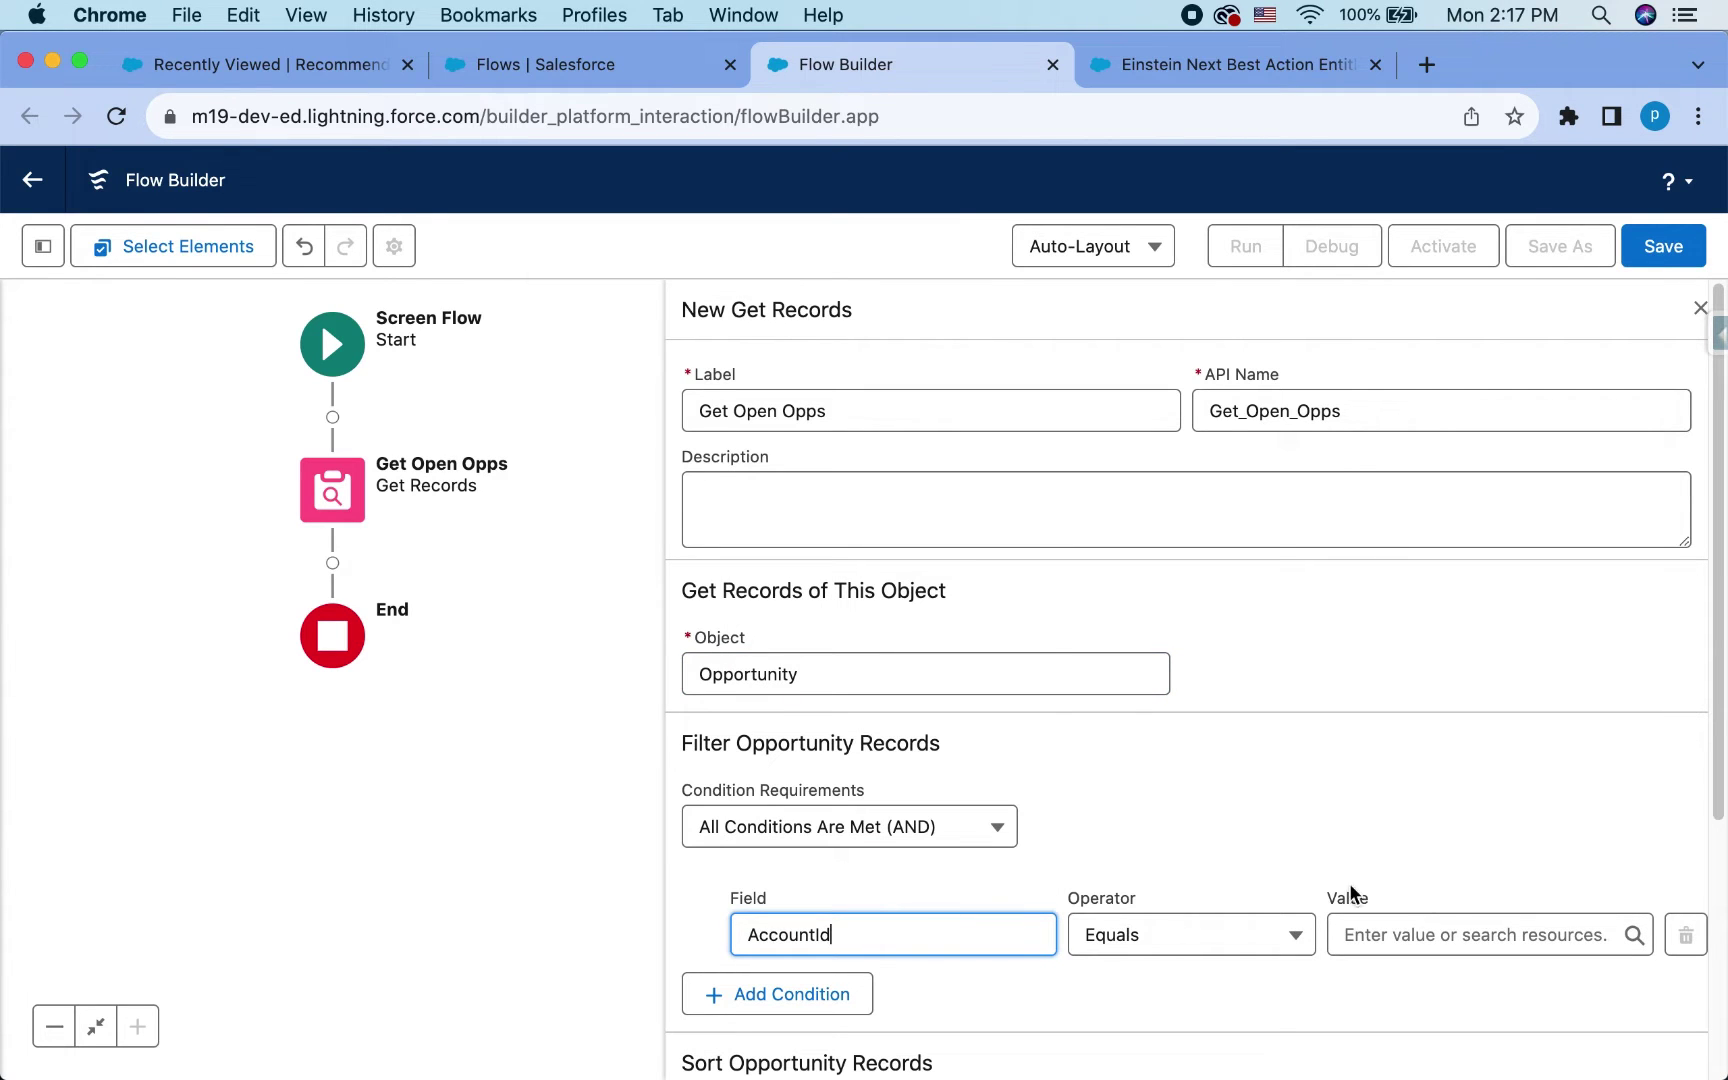
- Create a Text variable recordId, available for input, as the AccountId filter value
{"action": "left_click", "coordinate": [1445, 930]}
{"action": "left_click", "coordinate": [1437, 566]}
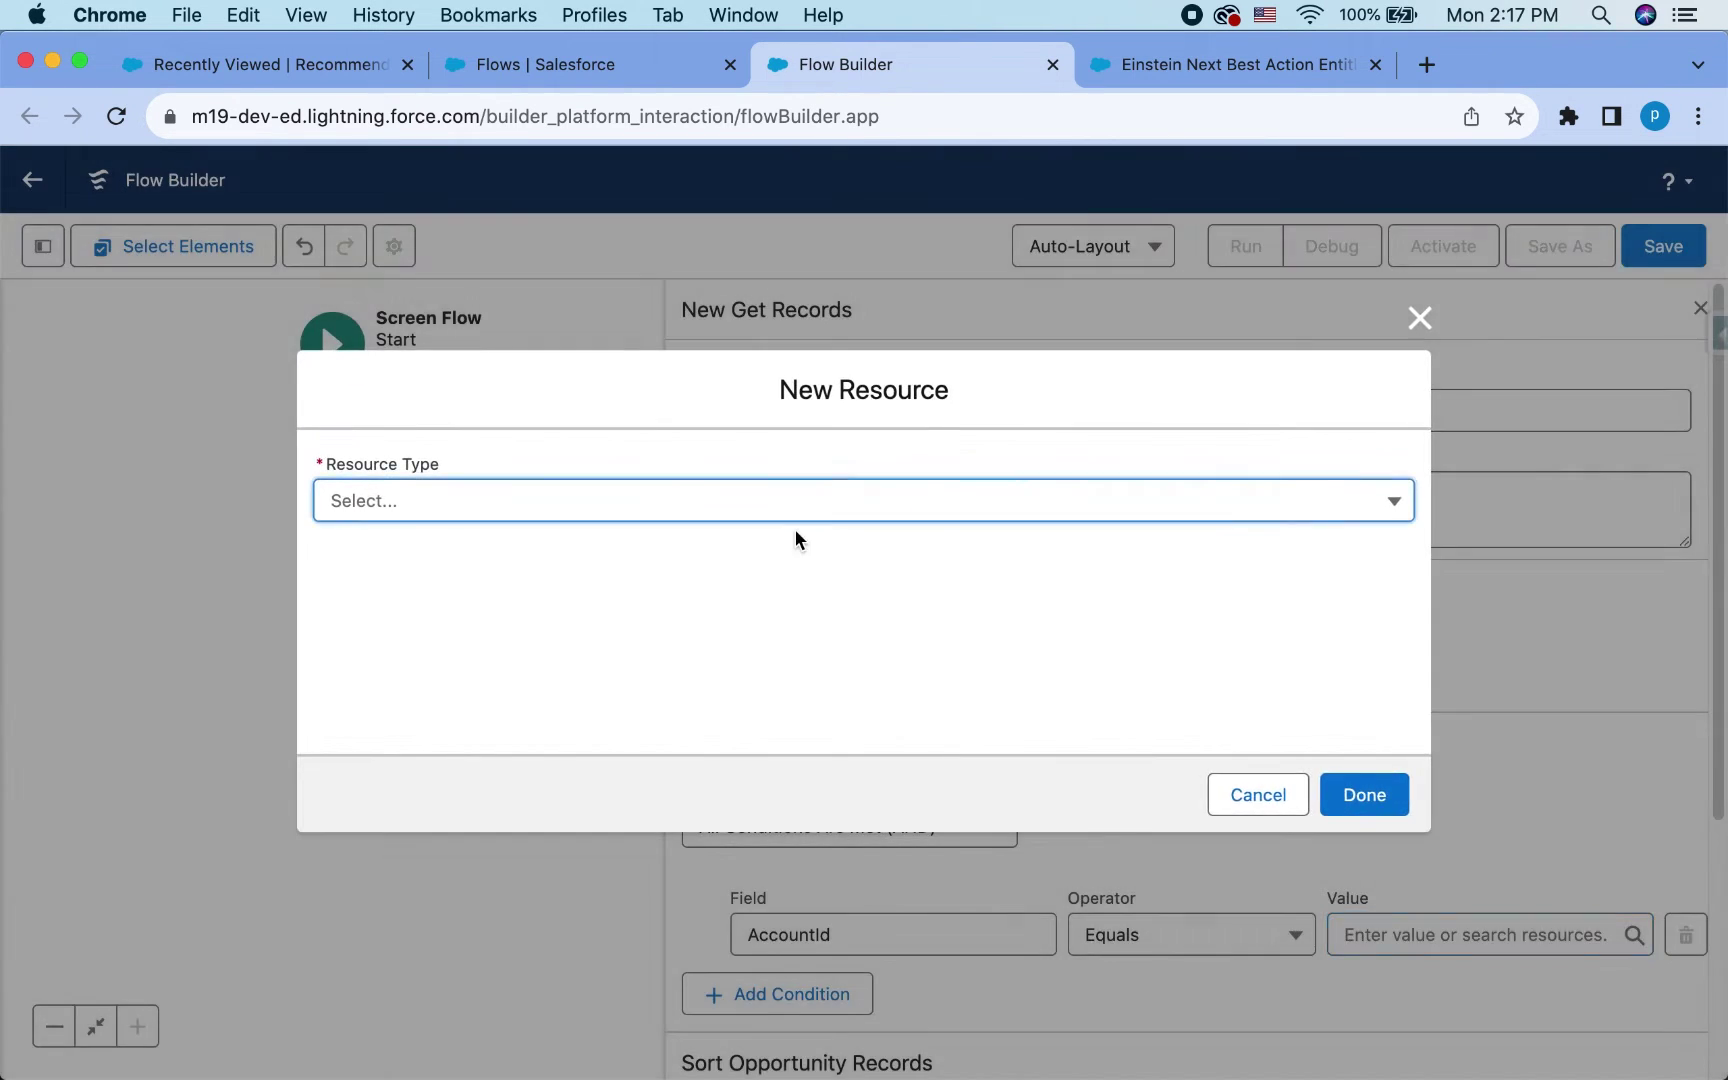
{"action": "left_click", "coordinate": [775, 510]}
{"action": "left_click", "coordinate": [621, 560]}
{"action": "left_click", "coordinate": [548, 559]}
{"action": "type", "text": "recordId"}
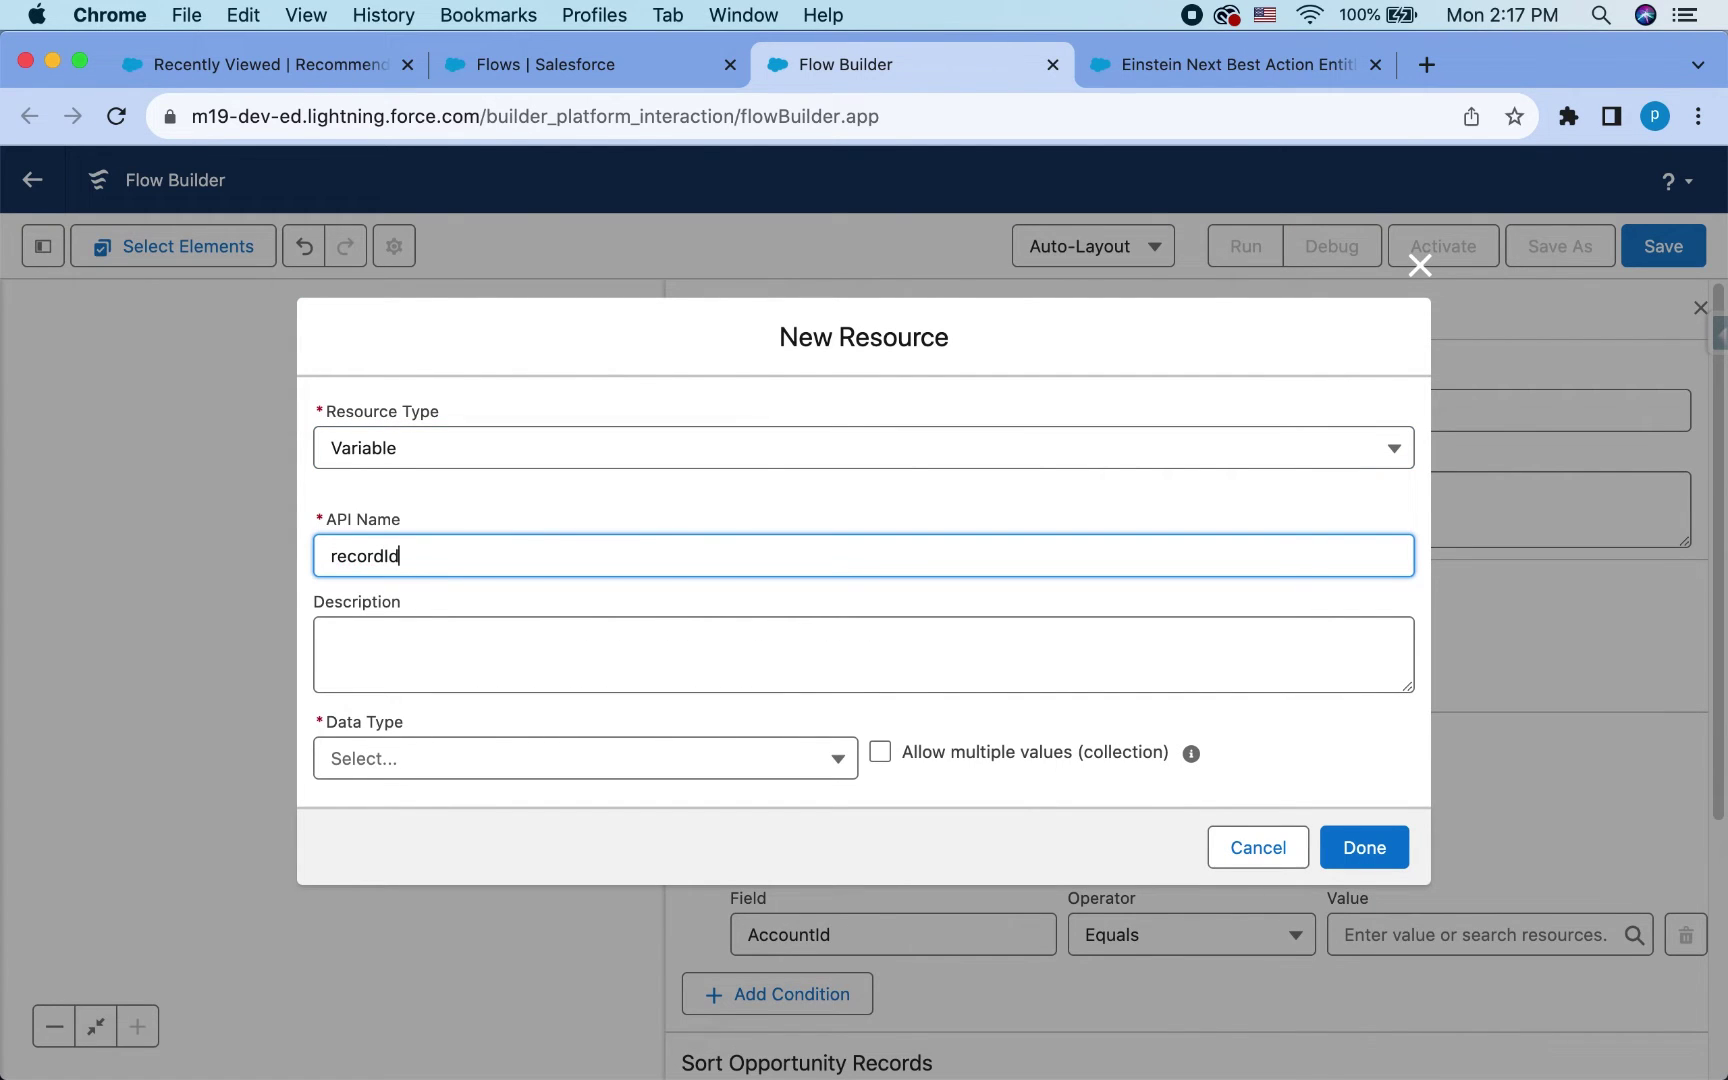
{"action": "left_click", "coordinate": [566, 760]}
{"action": "left_click", "coordinate": [477, 410]}
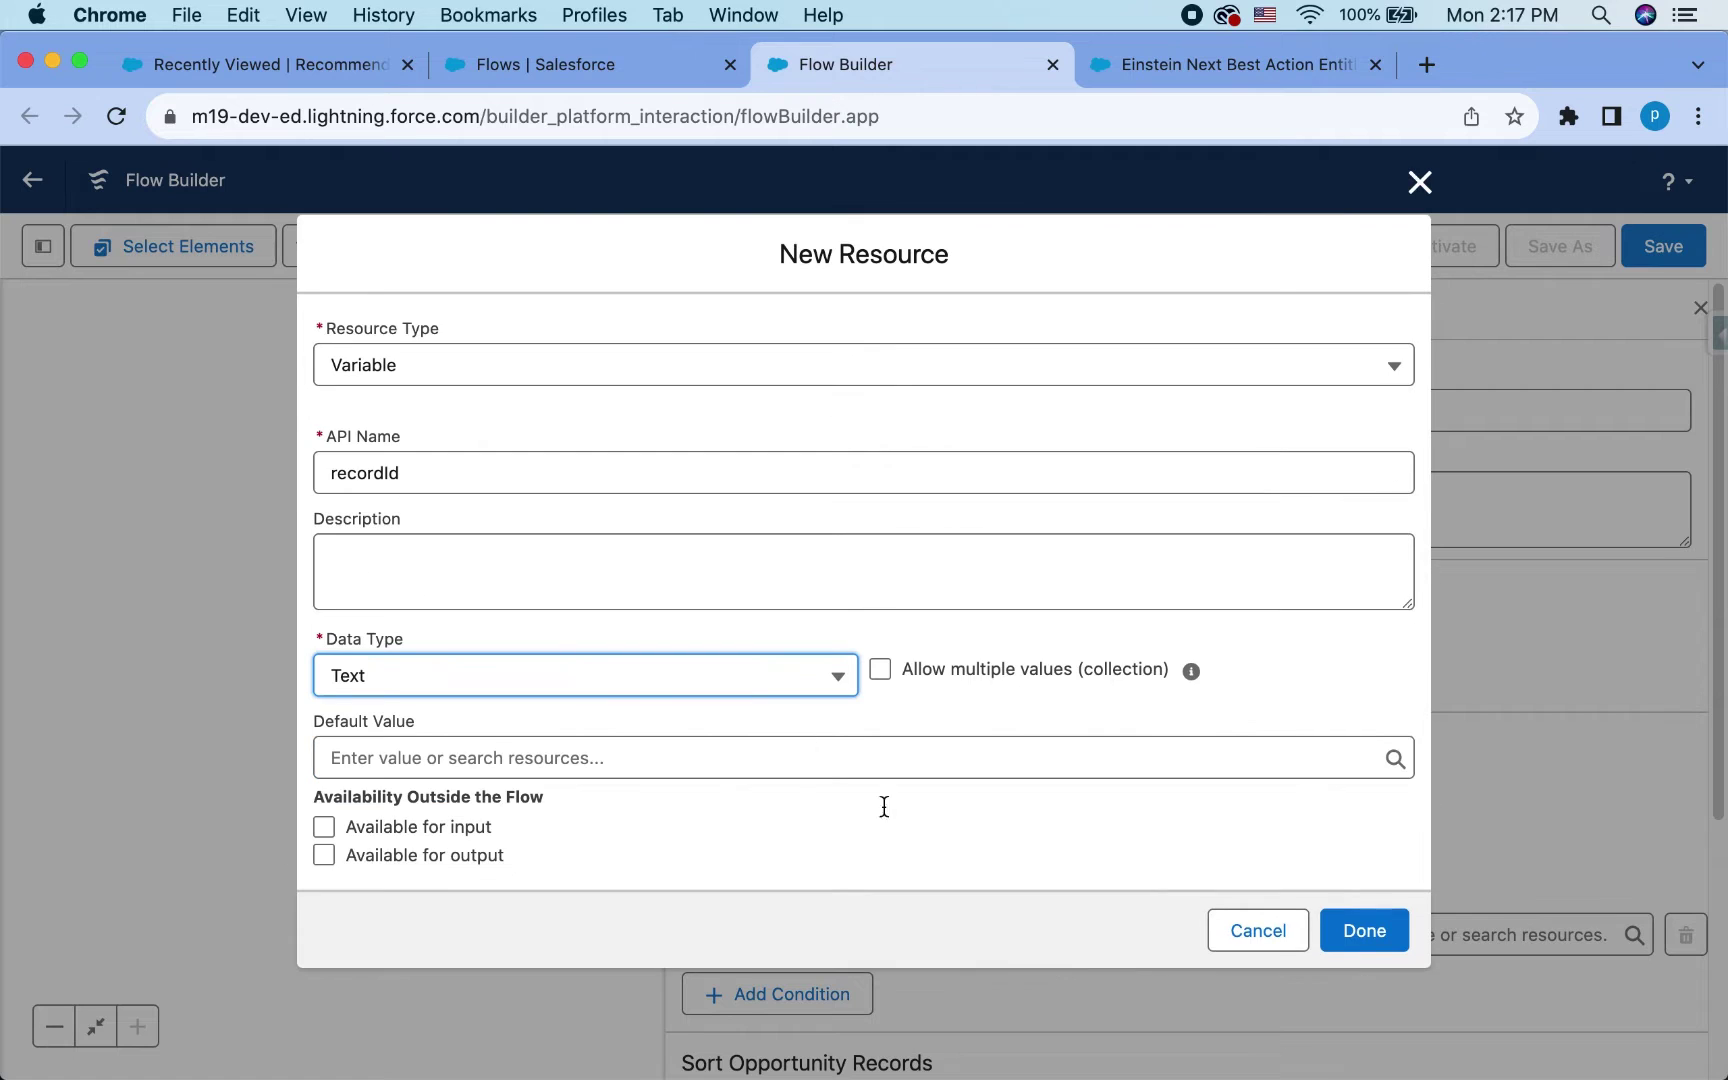
{"action": "left_click", "coordinate": [324, 826]}
{"action": "left_click", "coordinate": [1365, 935]}
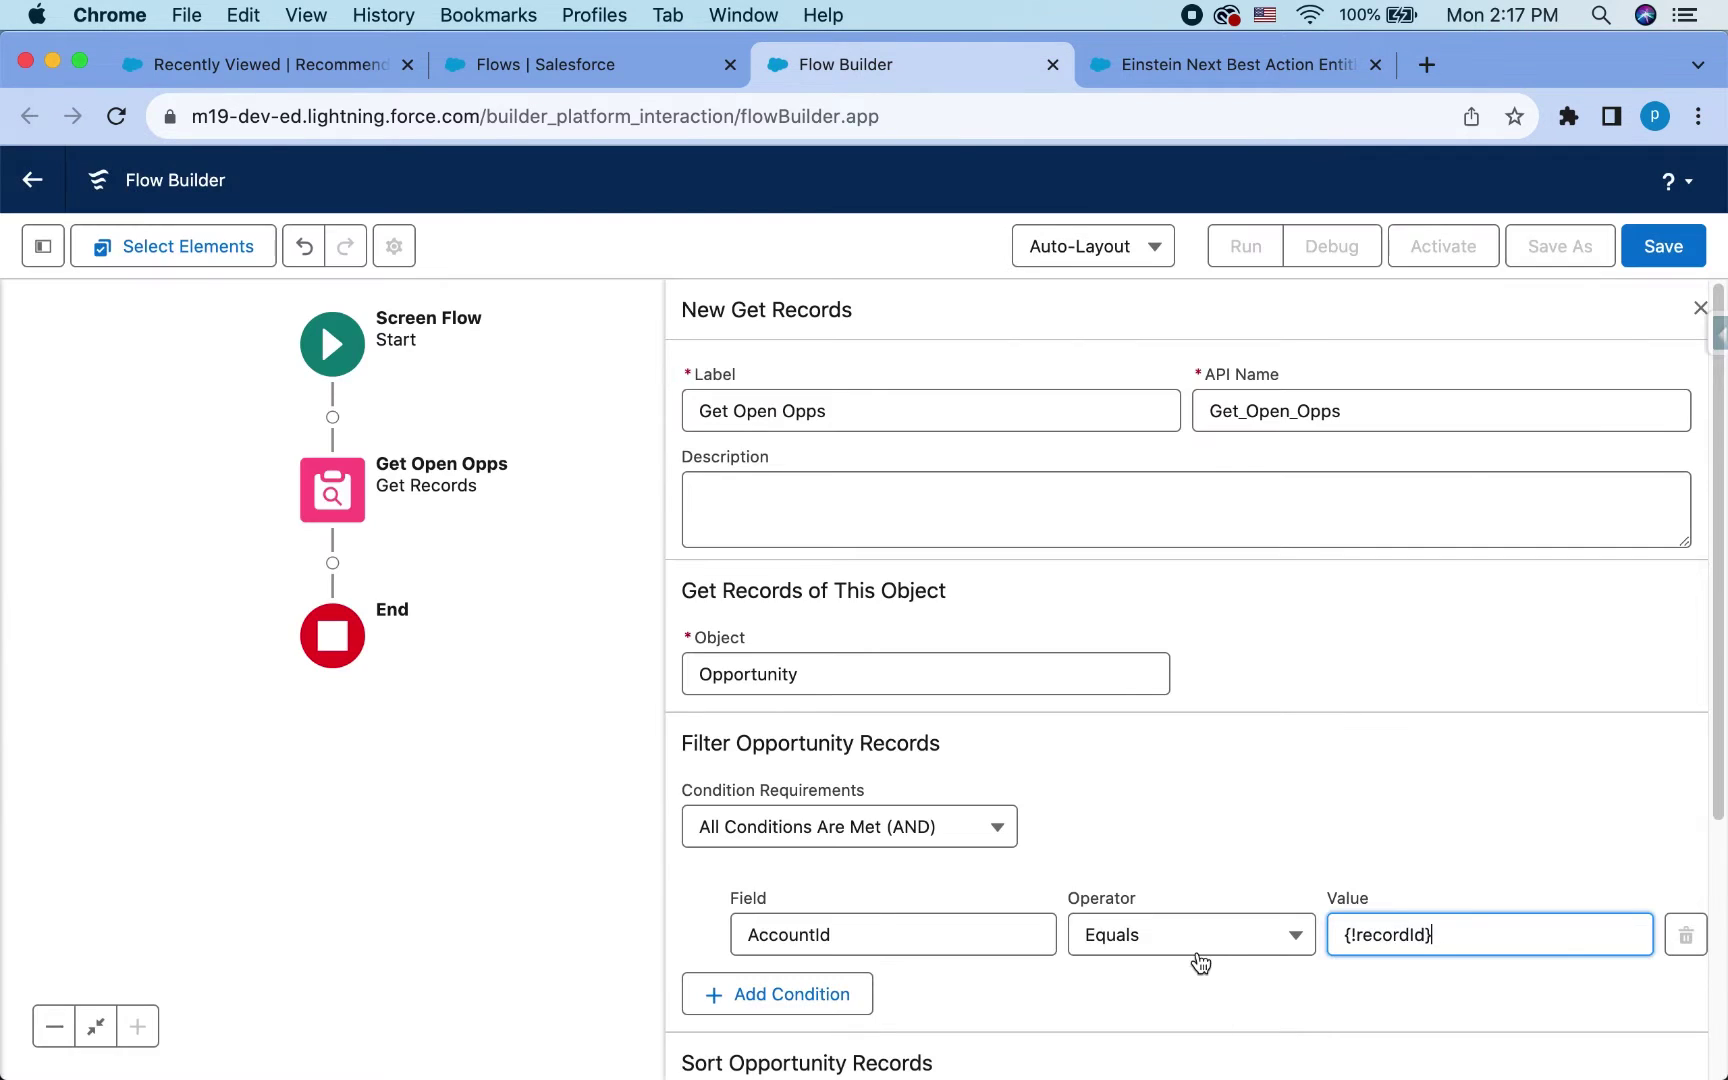
- Add a second condition: IsClosed equals $GlobalConstant.False
{"action": "left_click", "coordinate": [852, 995]}
{"action": "left_click", "coordinate": [895, 1020]}
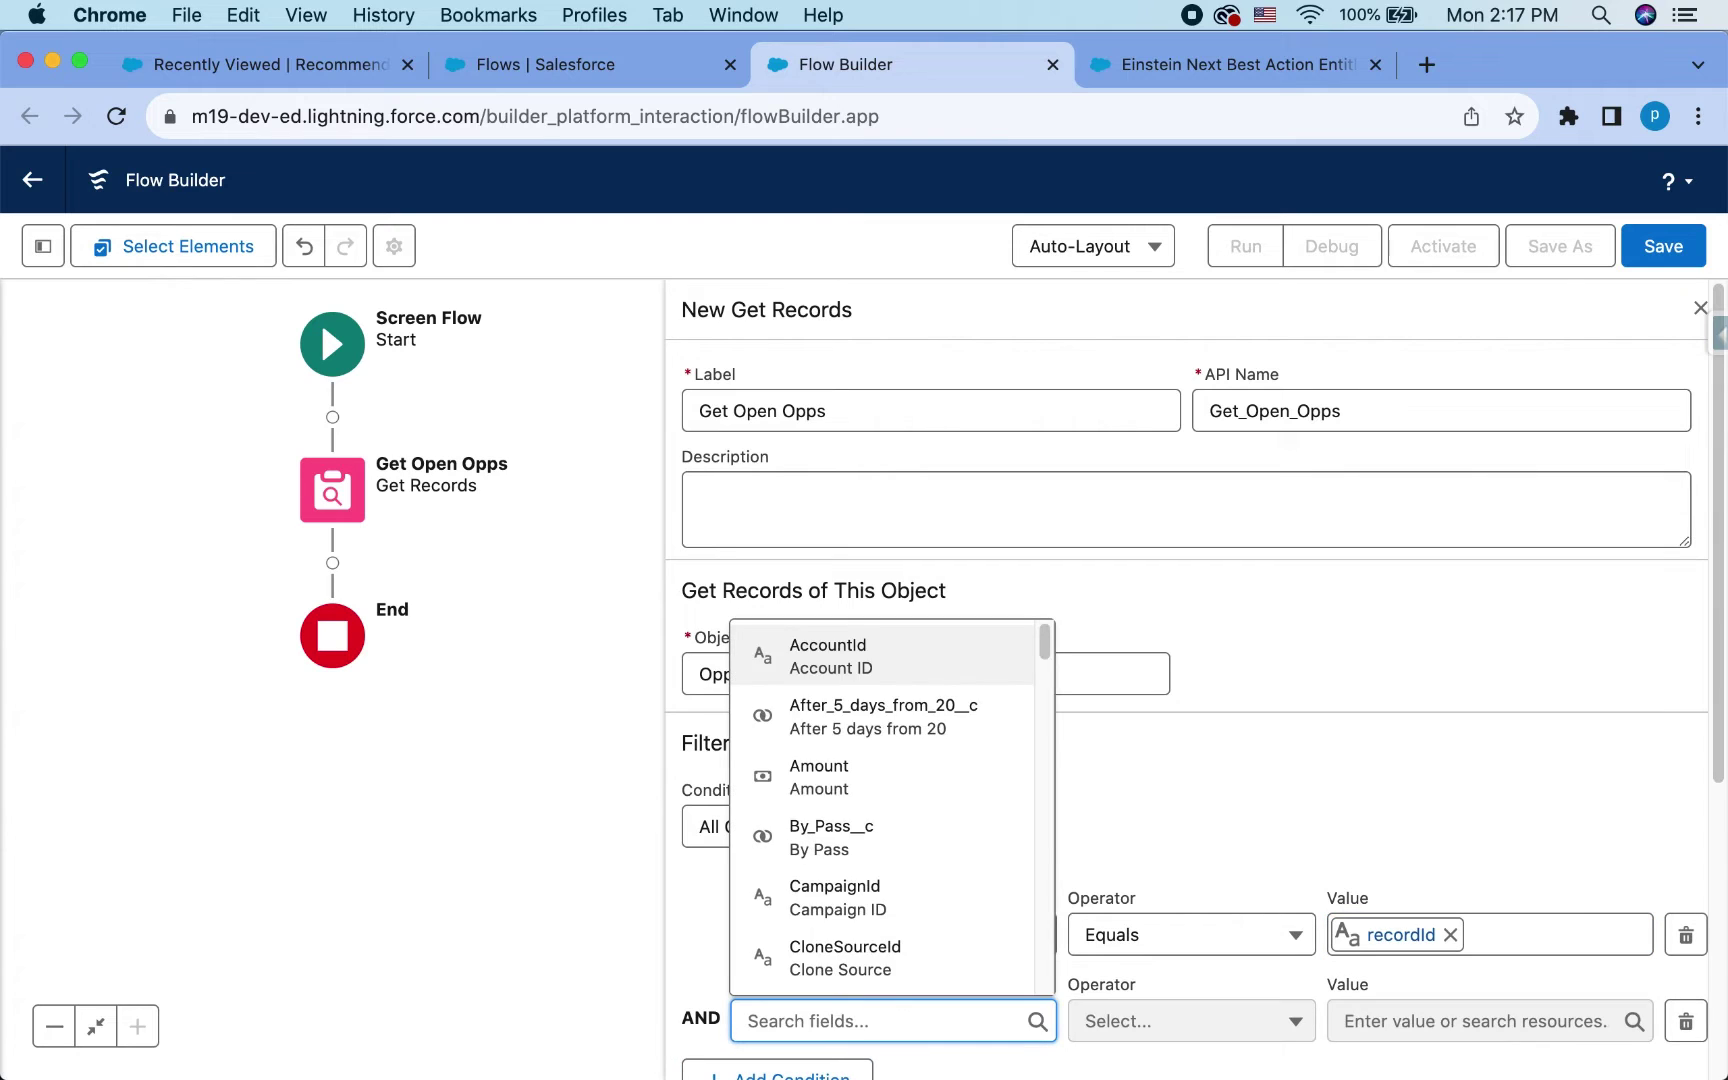
{"action": "type", "text": "iscl"}
{"action": "left_click", "coordinate": [918, 972]}
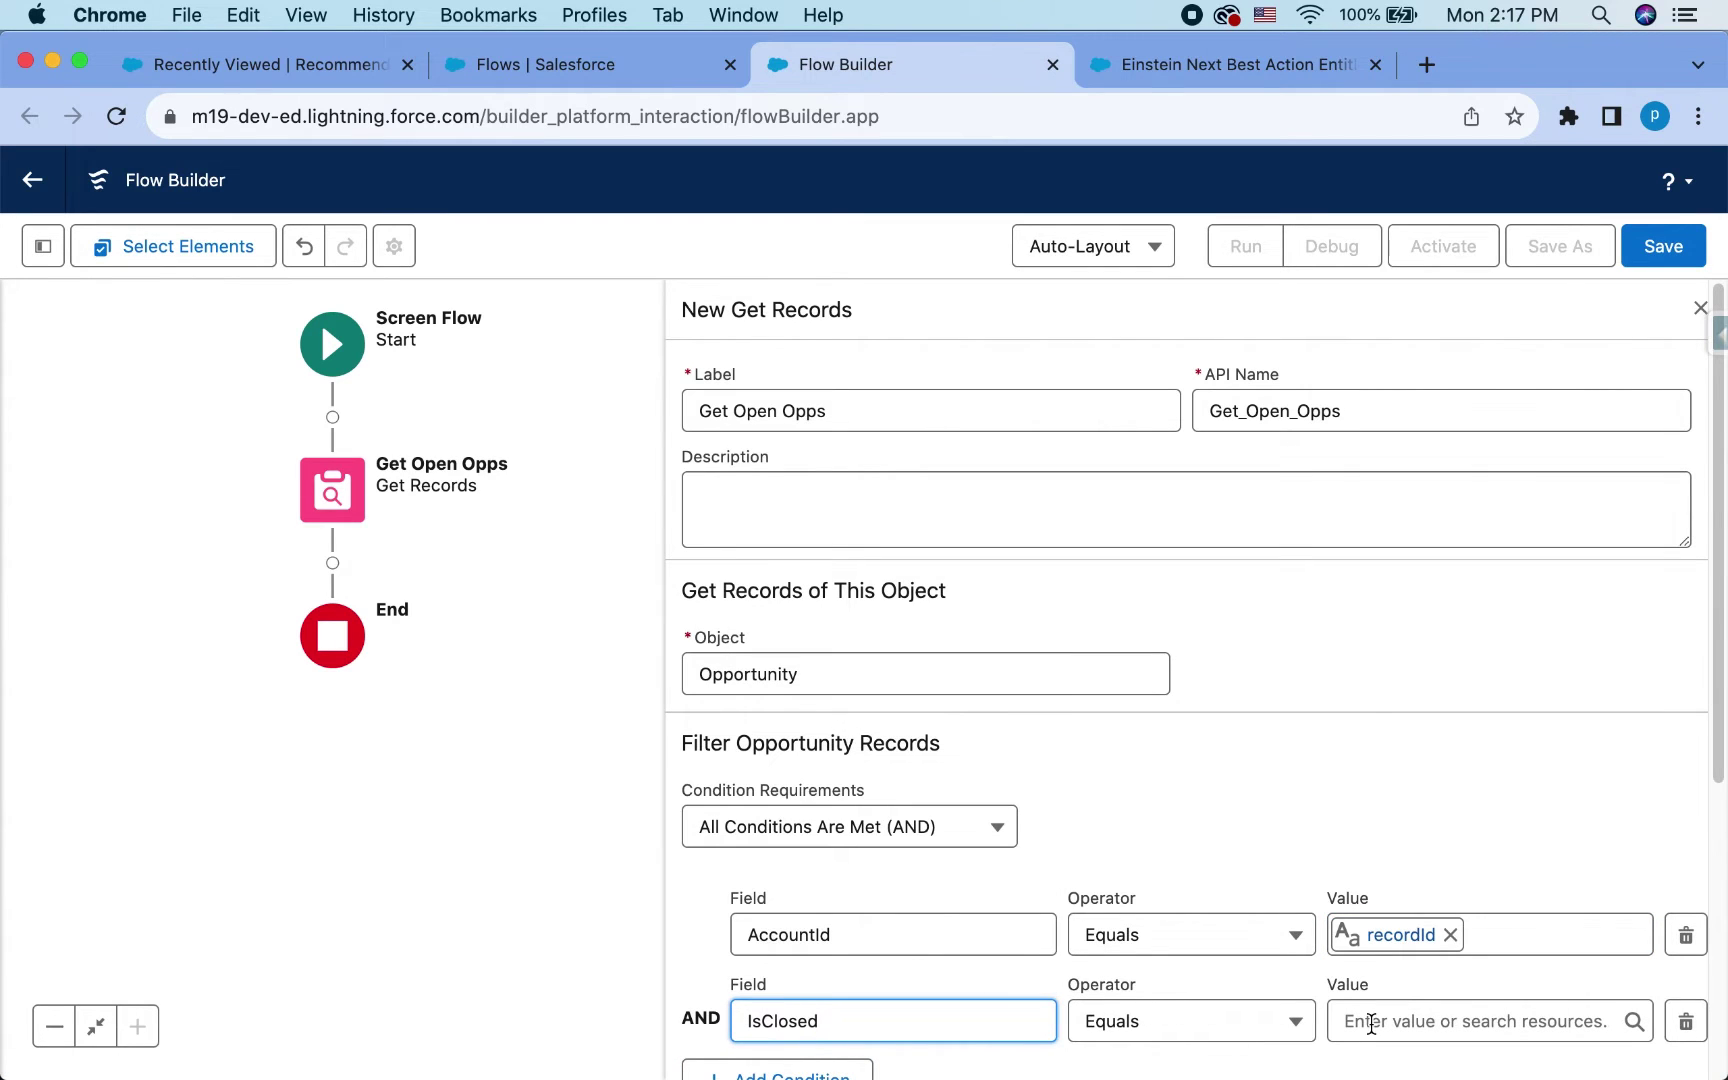
{"action": "left_click", "coordinate": [1371, 1022]}
{"action": "type", "text": "fla"}
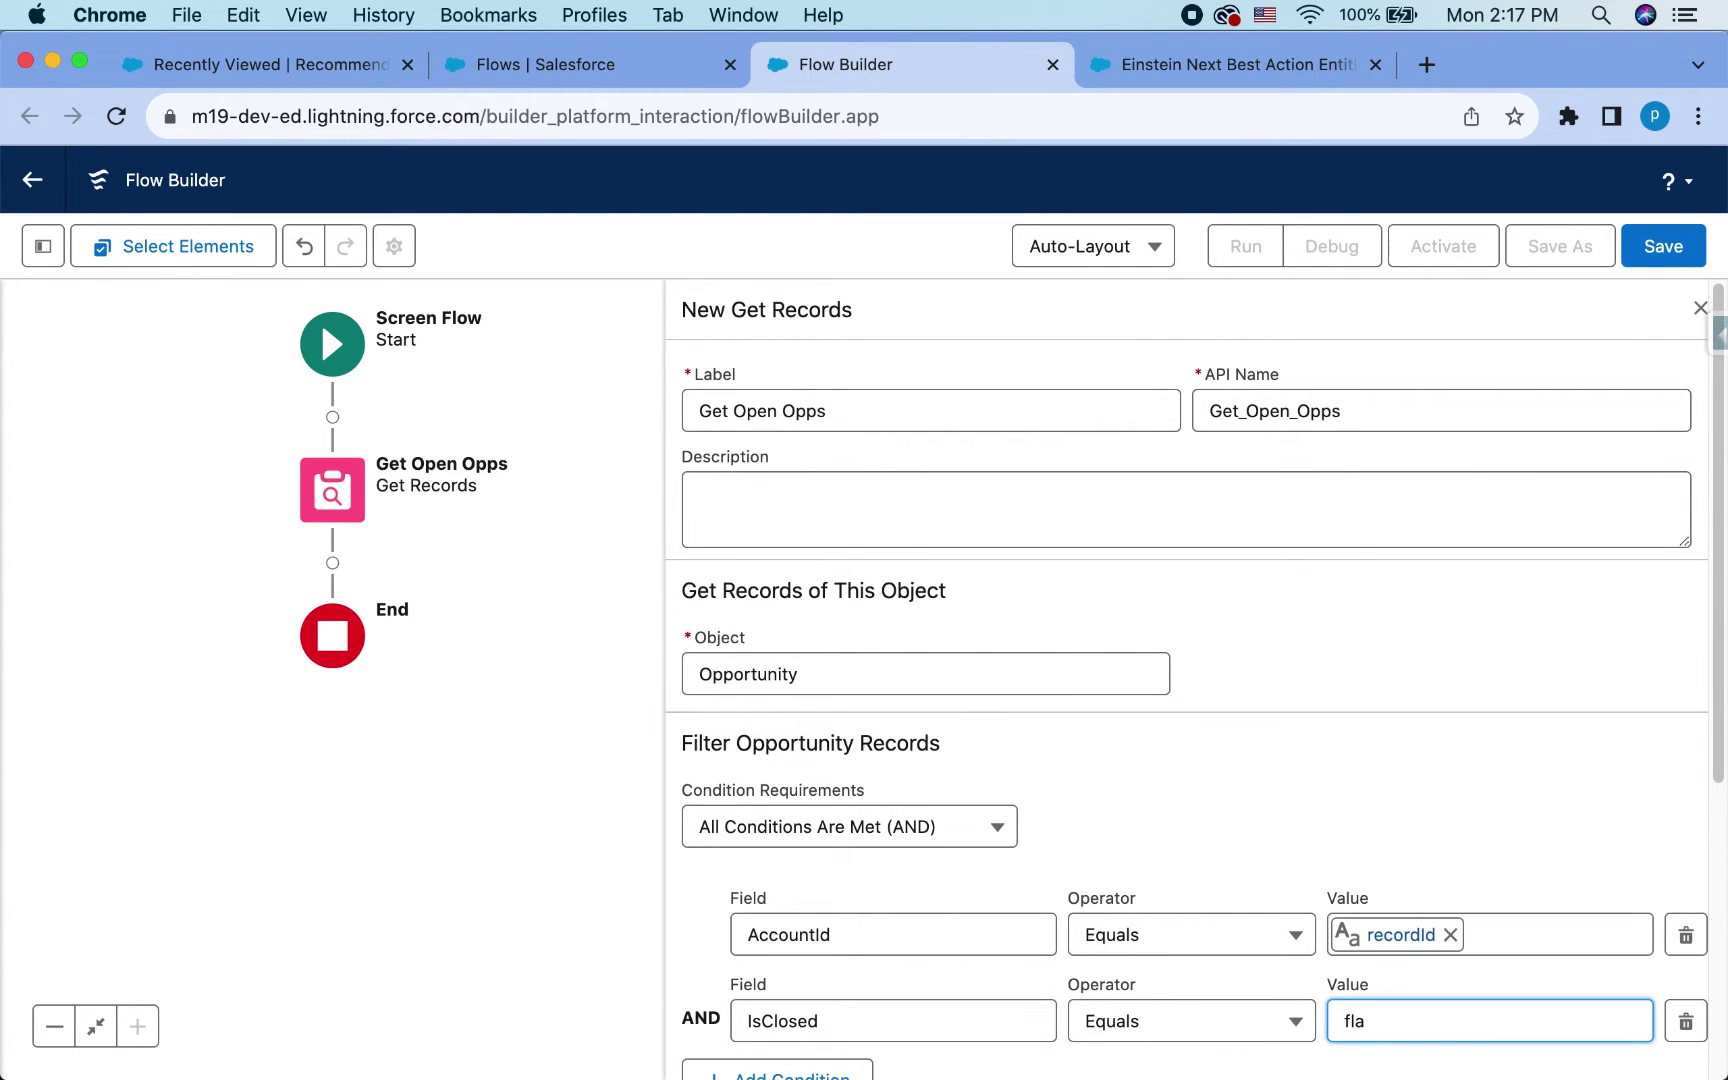
{"action": "key", "text": "BackSpace"}
{"action": "key", "text": "BackSpace"}
{"action": "type", "text": "als"}
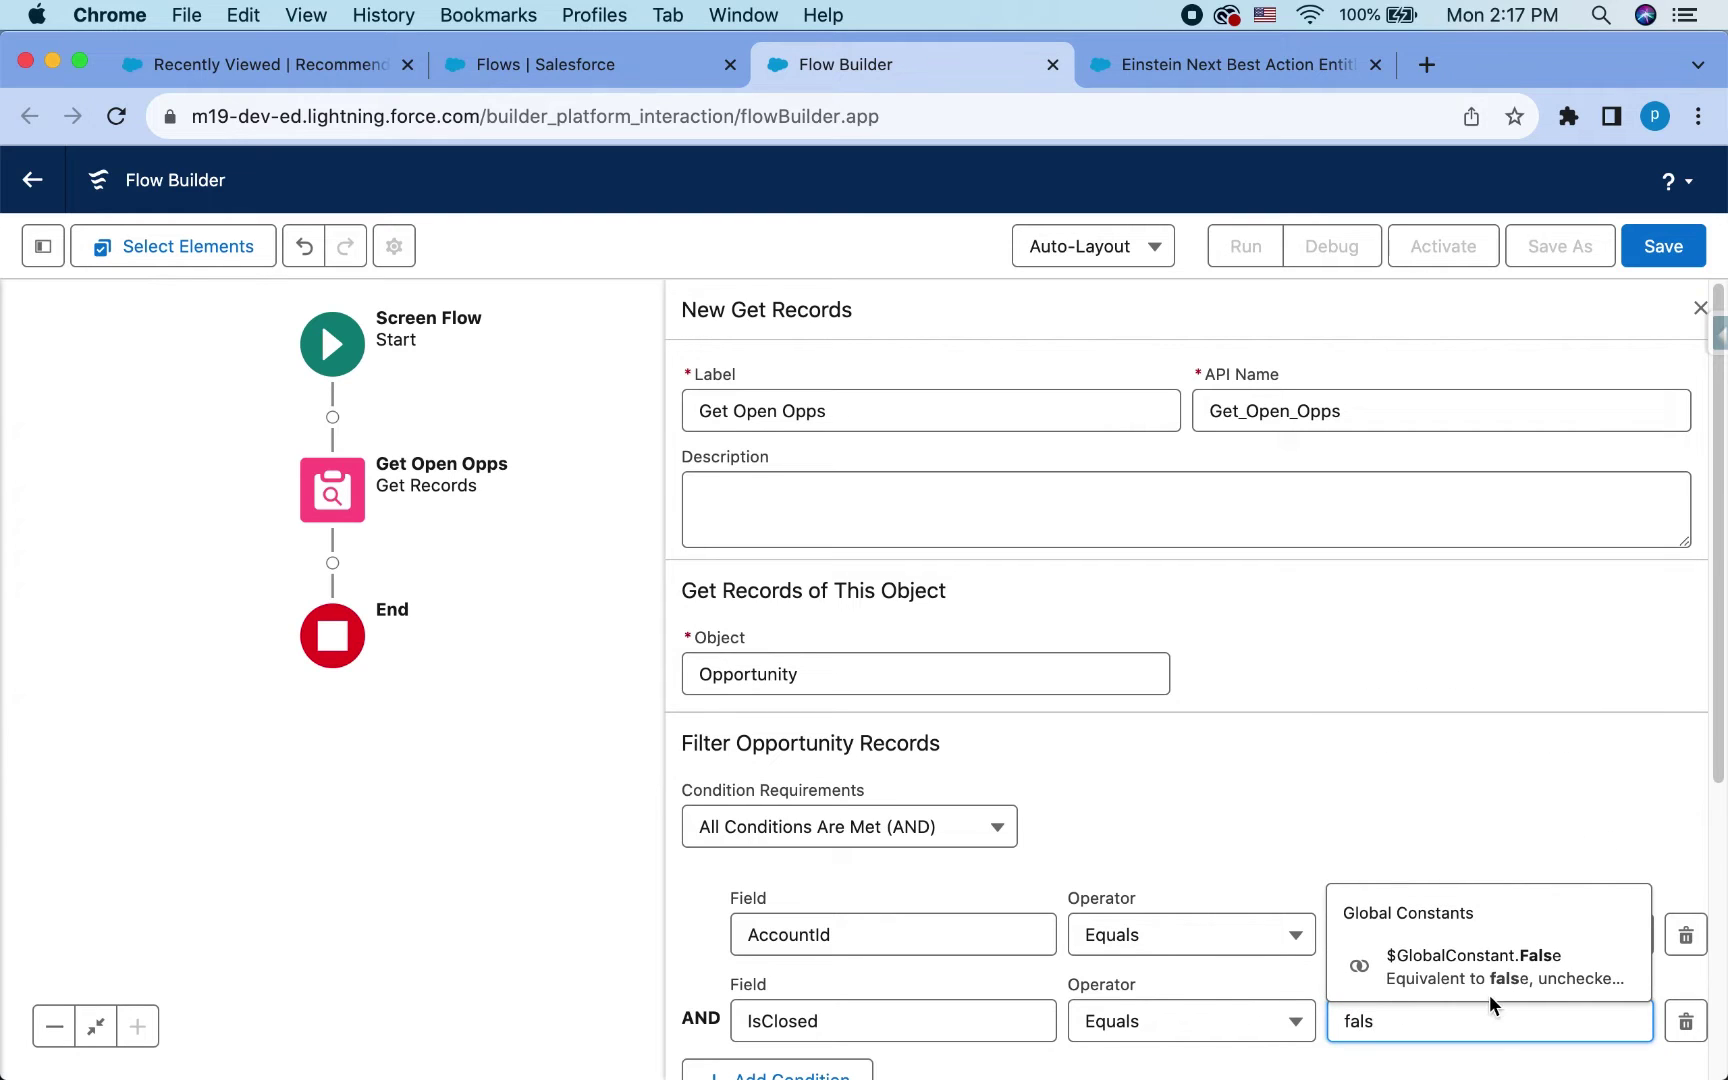
{"action": "left_click", "coordinate": [1489, 990]}
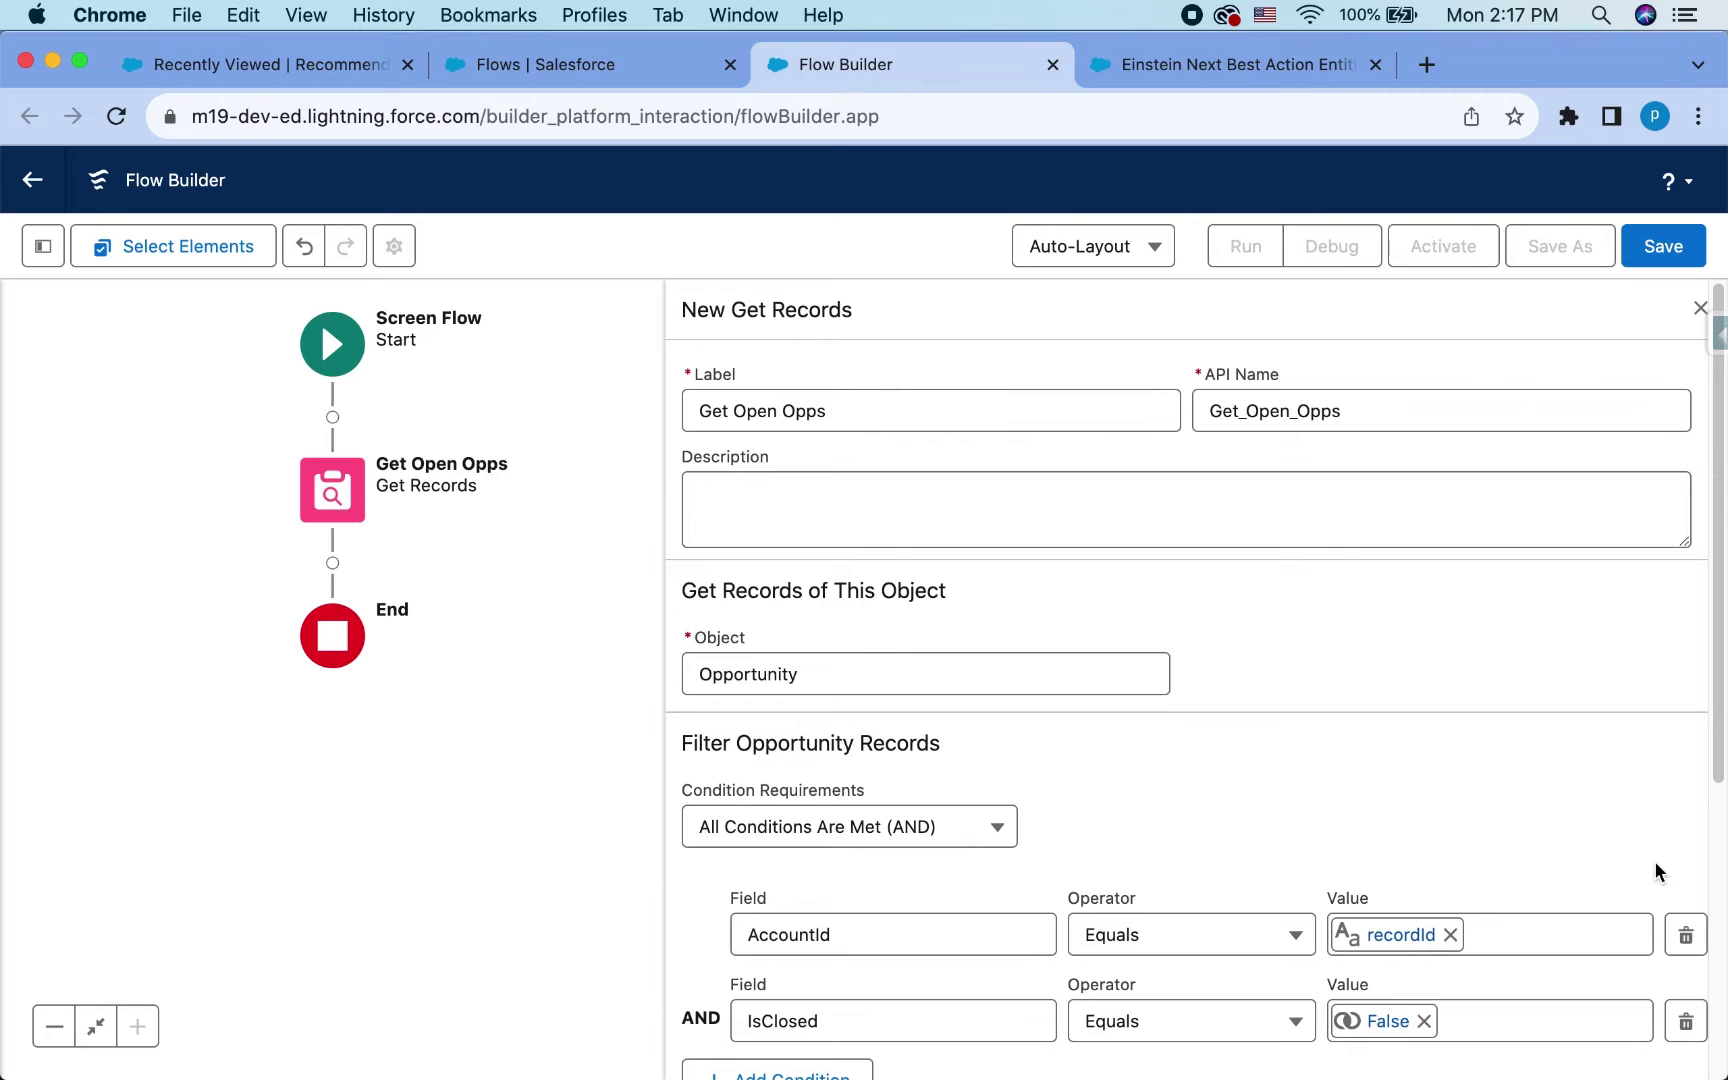
- Save the flow as 'Update Opportunities from Account' with description 'will be used in recommendation'
{"action": "left_click", "coordinate": [1660, 250]}
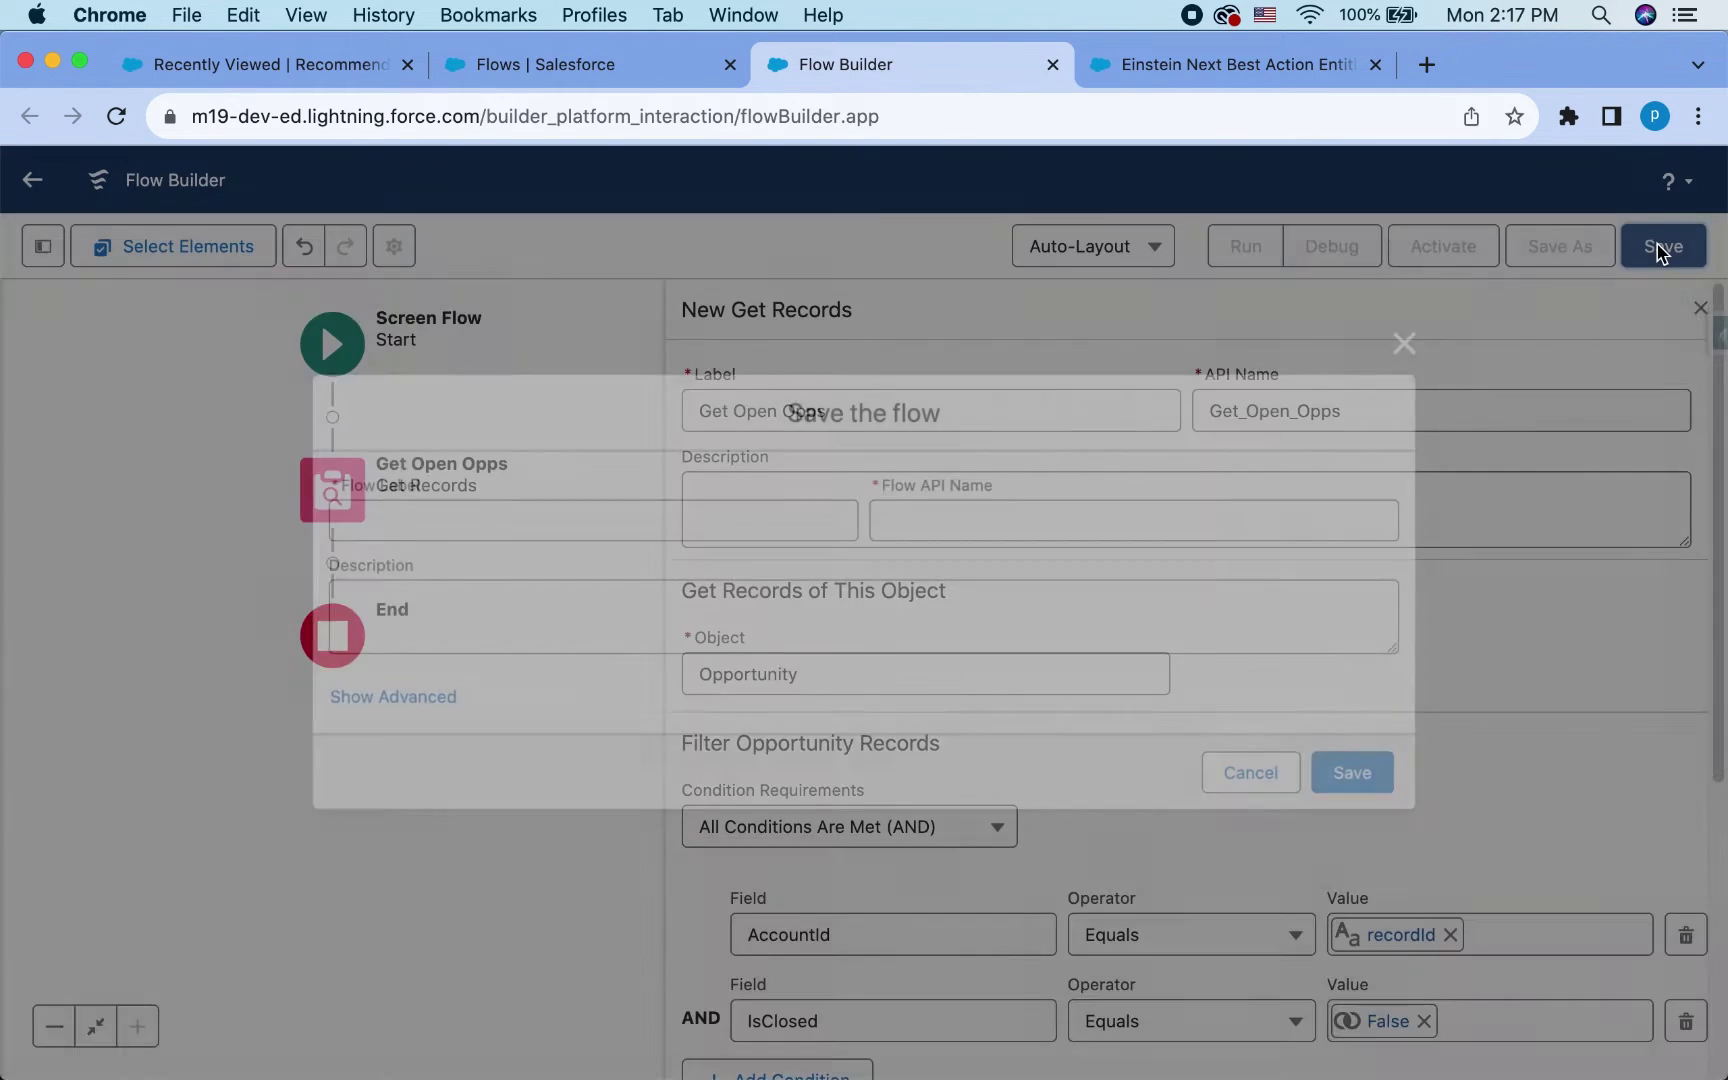
{"action": "type", "text": "Update Opportunities from Account"}
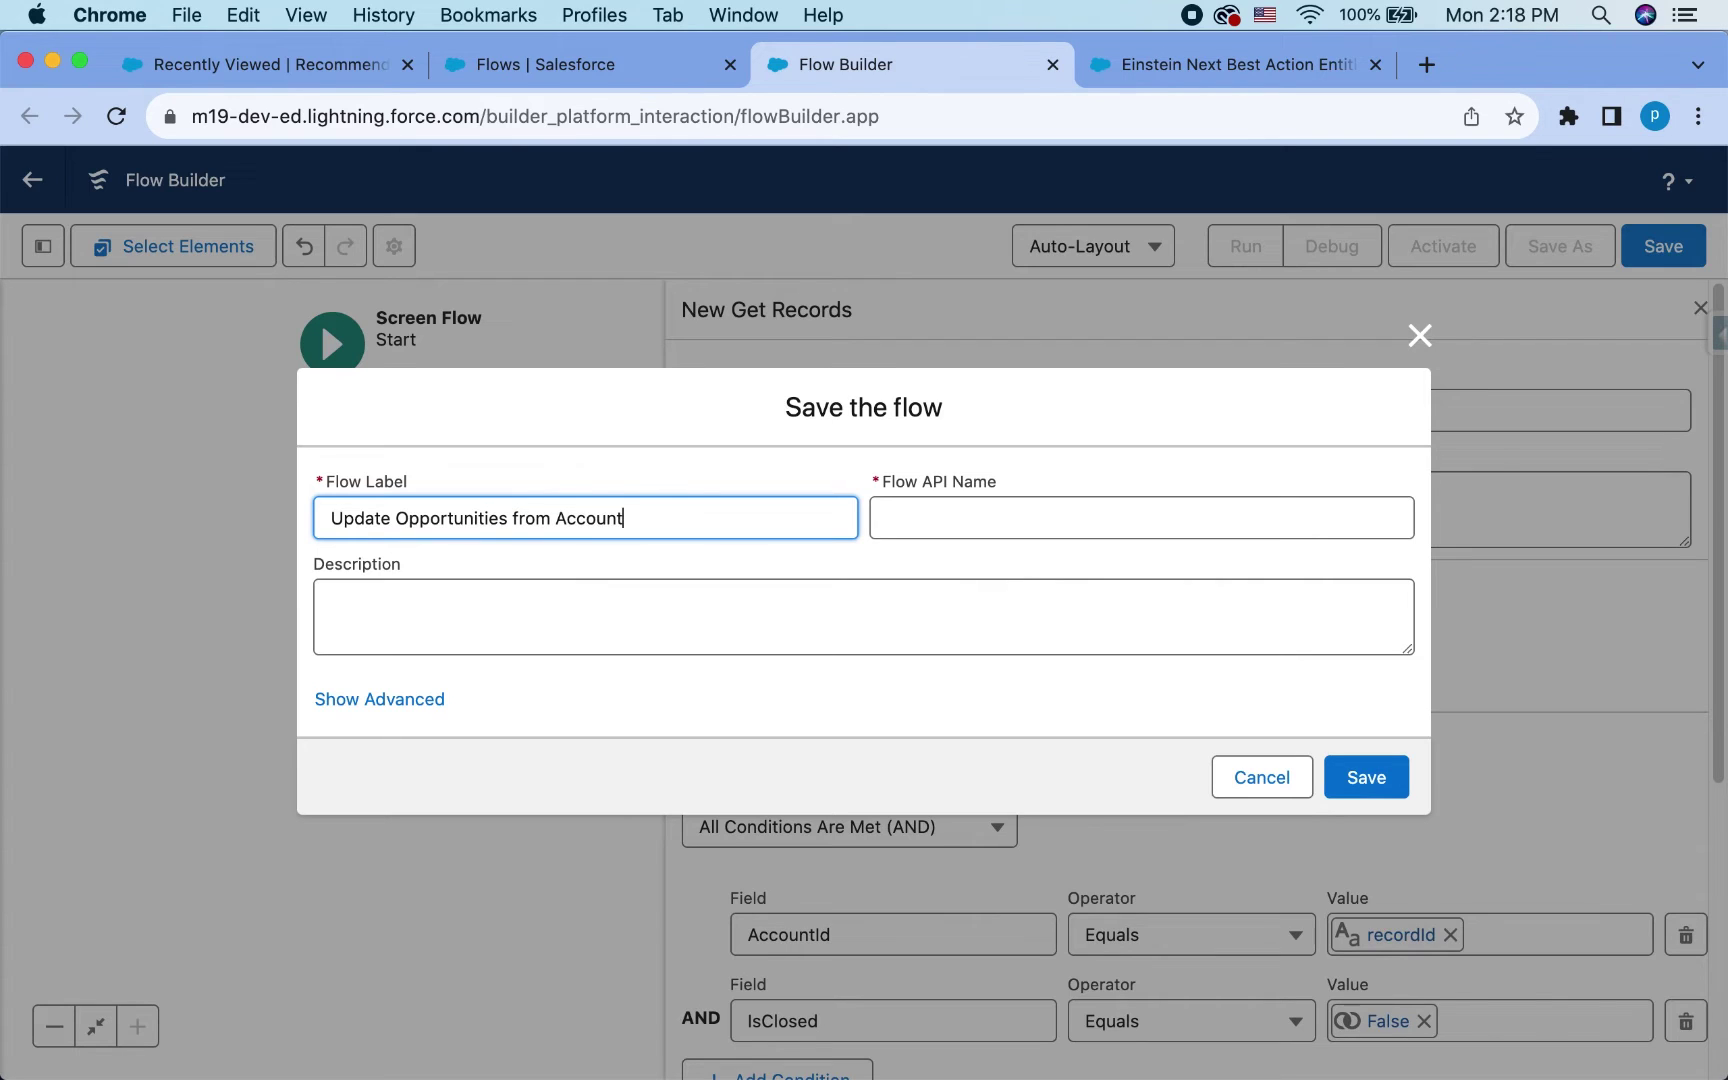
{"action": "left_click", "coordinate": [856, 621]}
{"action": "type", "text": "will be used in"}
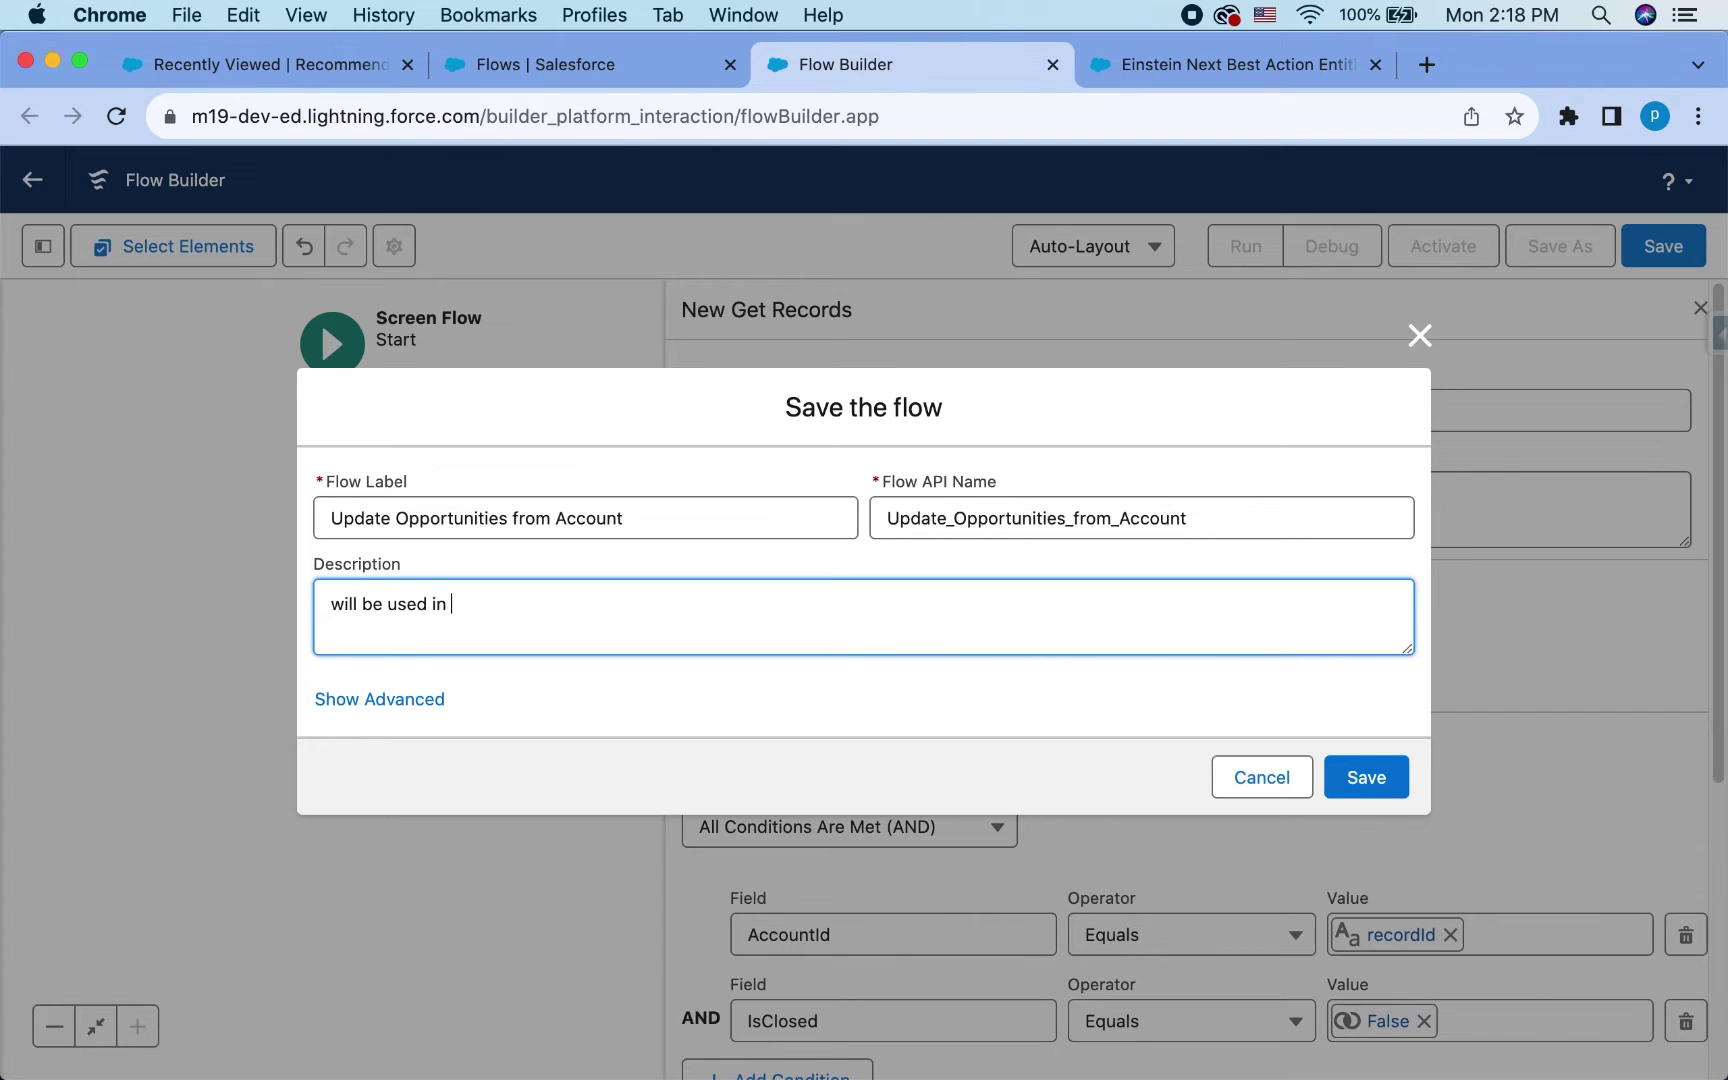
{"action": "type", "text": " recommendation"}
{"action": "left_click", "coordinate": [1360, 778]}
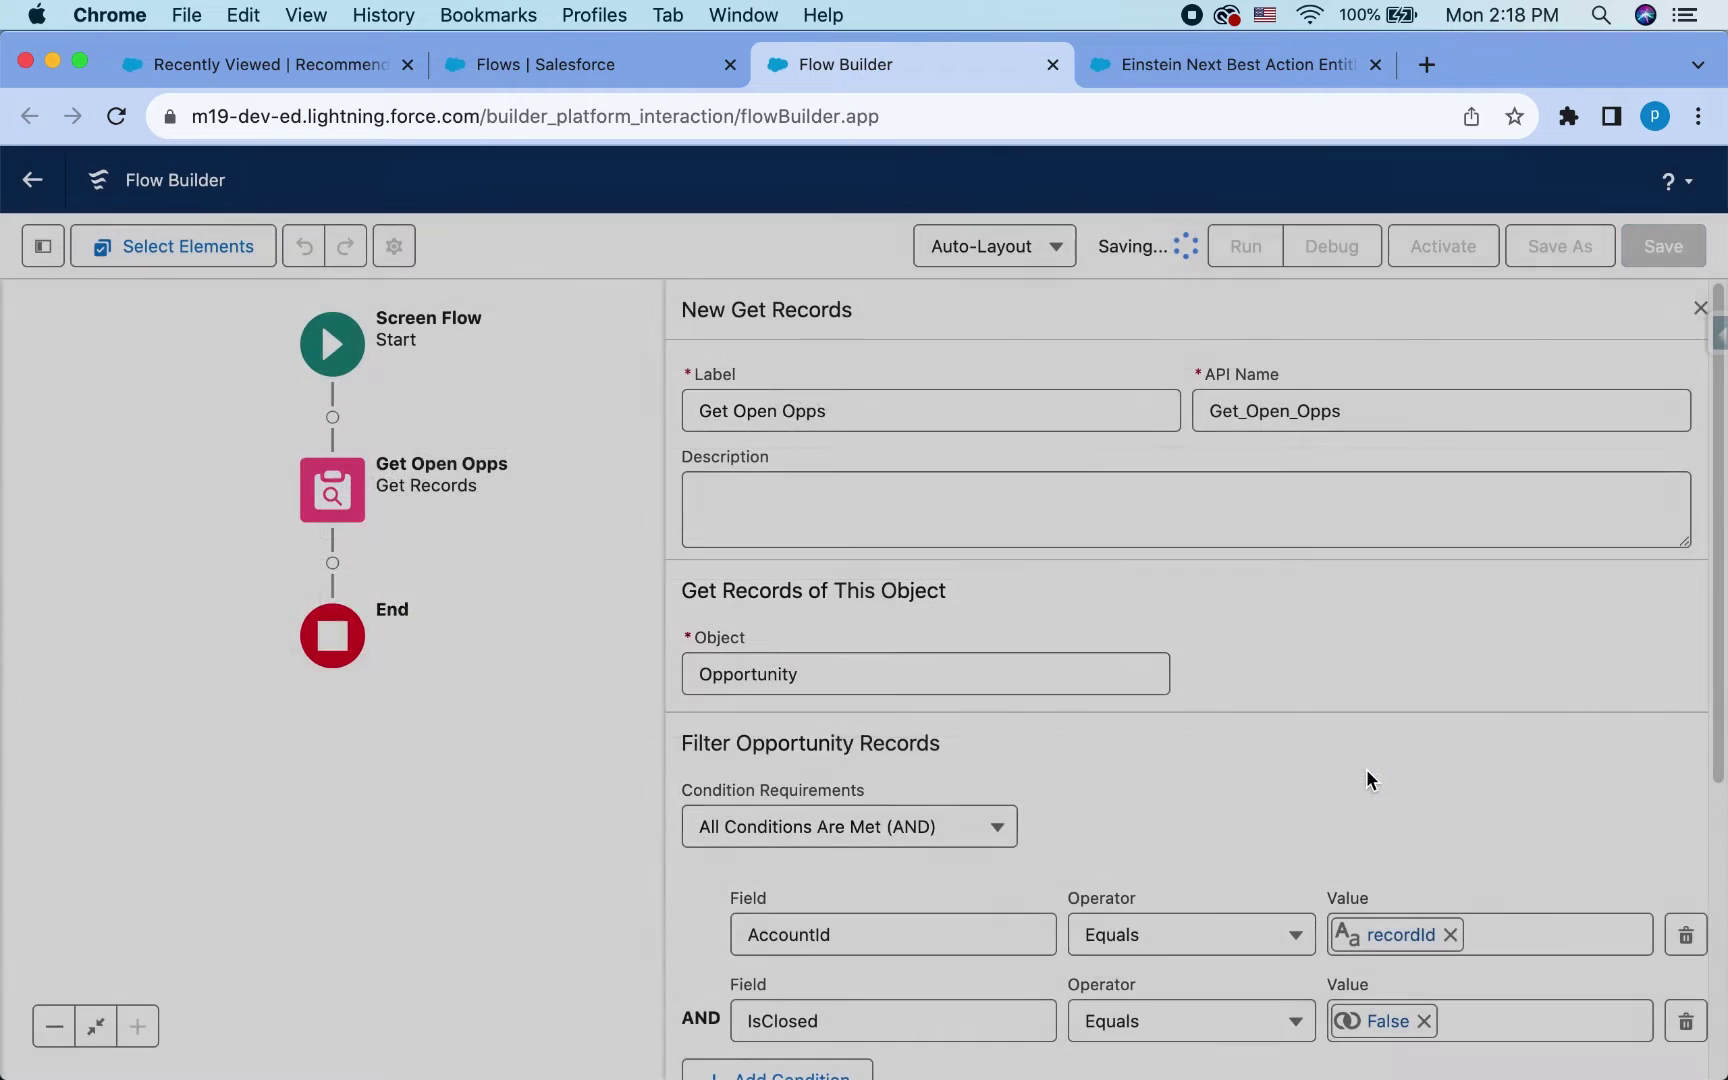
- Make Get Open Opps store all matching records and save the flow again
{"action": "left_click", "coordinate": [332, 490]}
{"action": "left_click", "coordinate": [370, 800]}
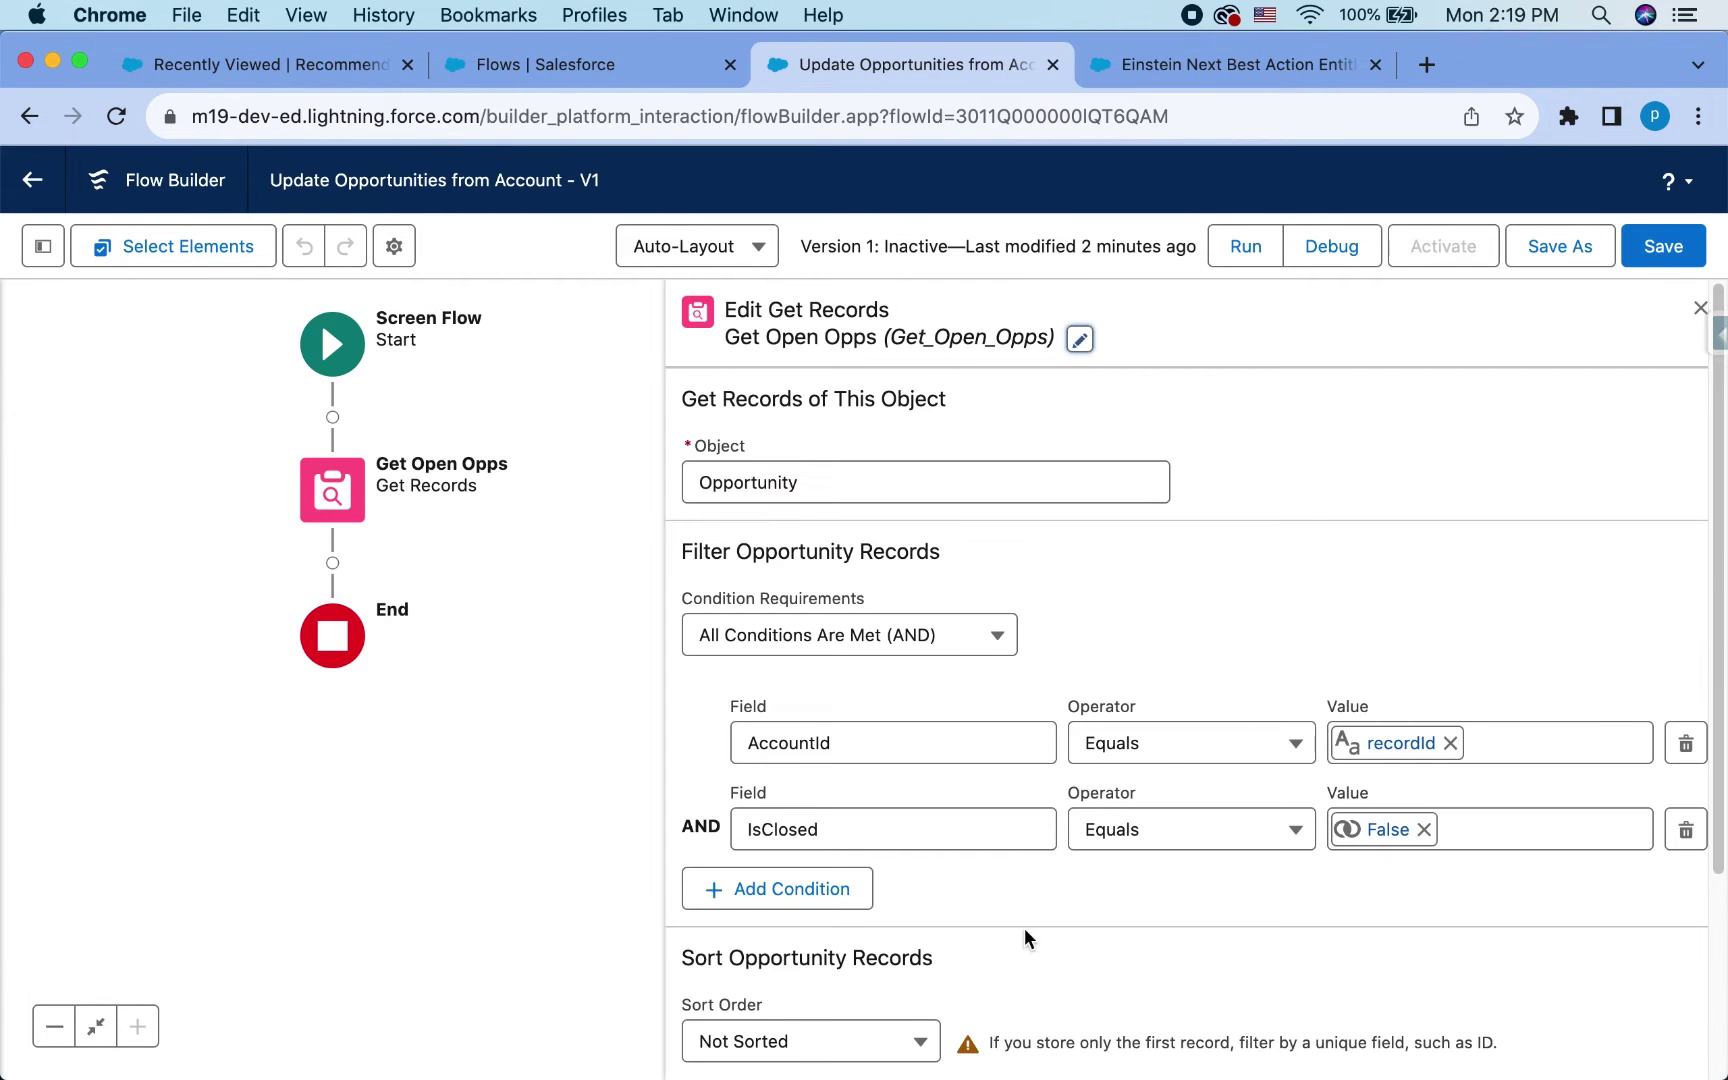
{"action": "scroll", "coordinate": [1133, 810], "scroll_direction": "down", "scroll_amount": 3}
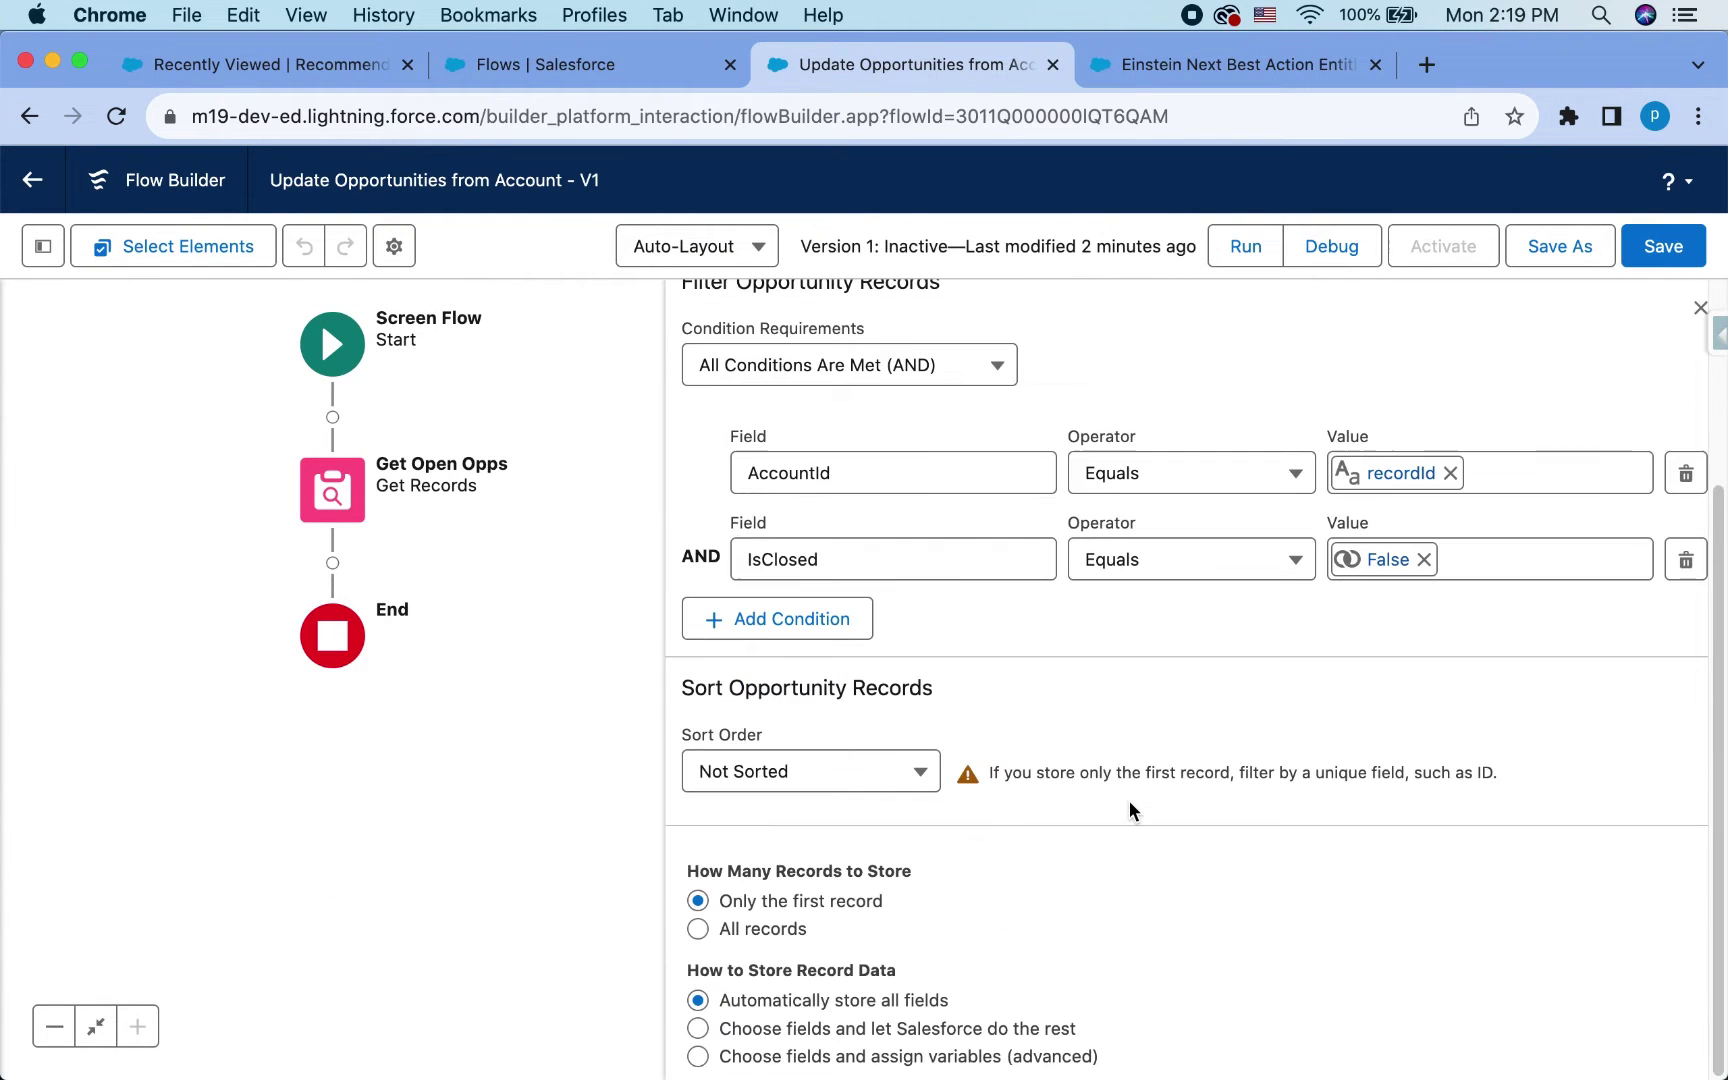
{"action": "left_click", "coordinate": [695, 931]}
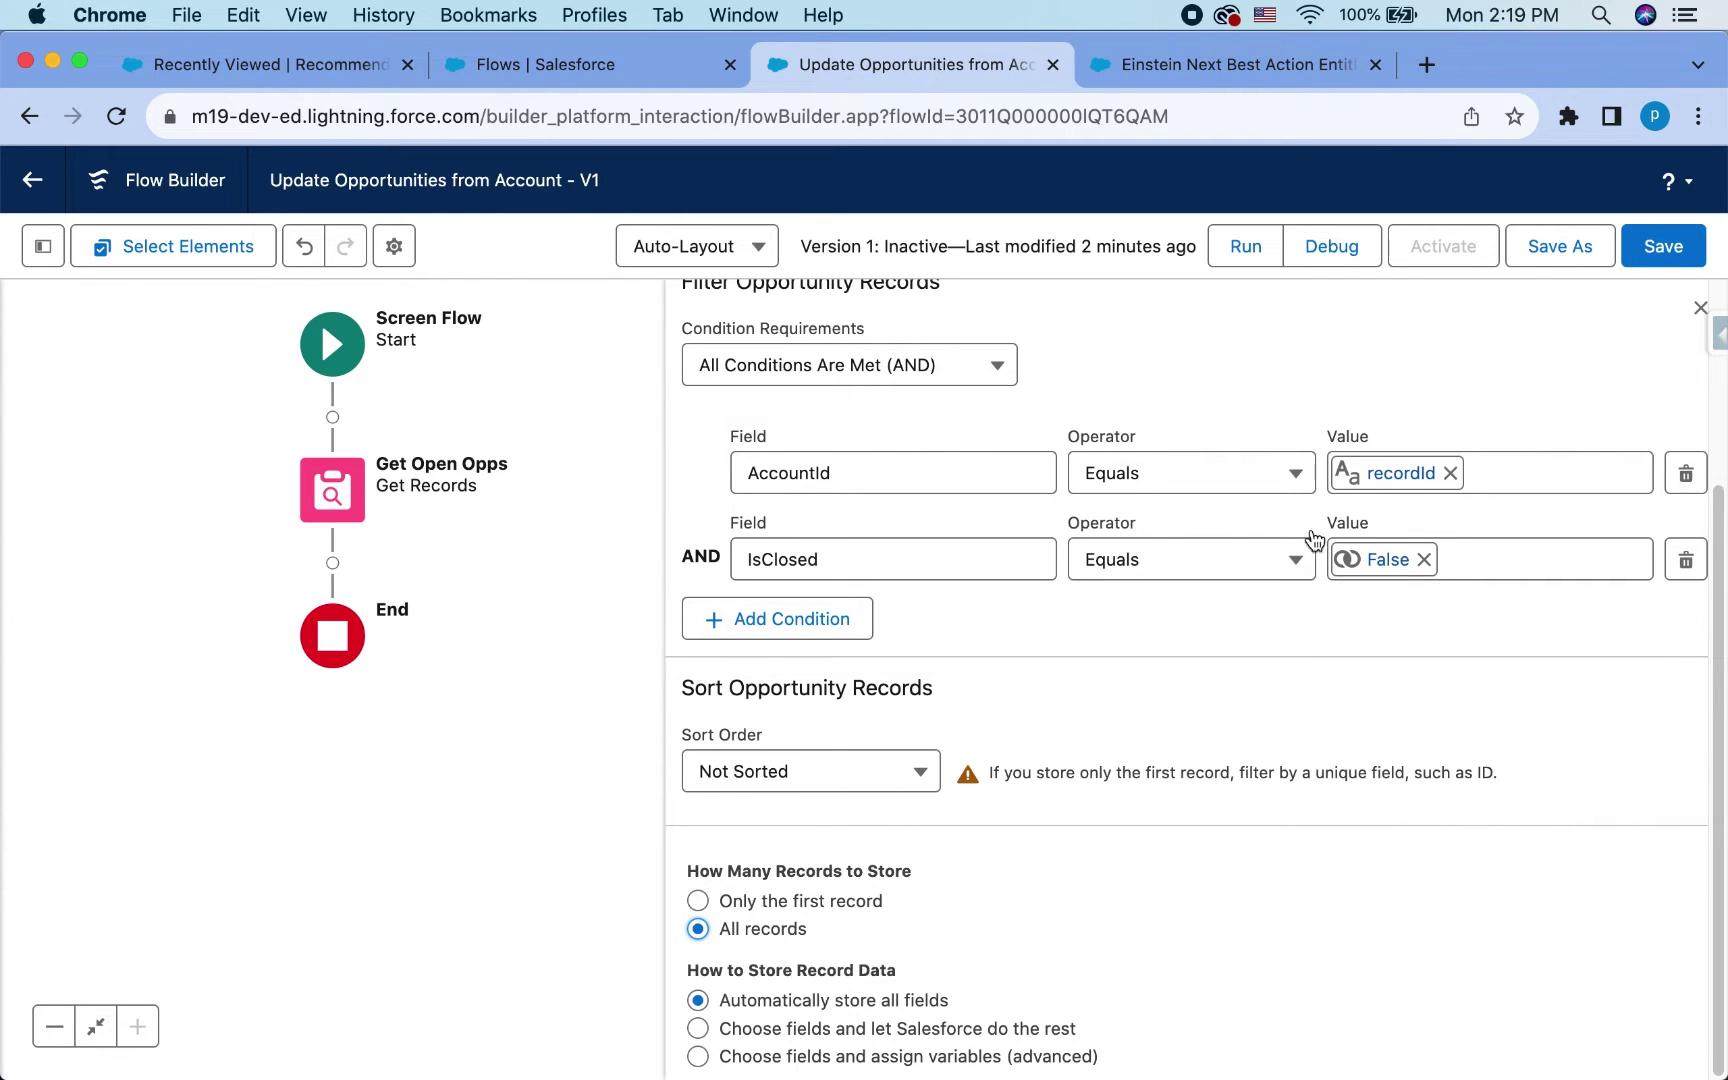
{"action": "left_click", "coordinate": [1684, 244]}
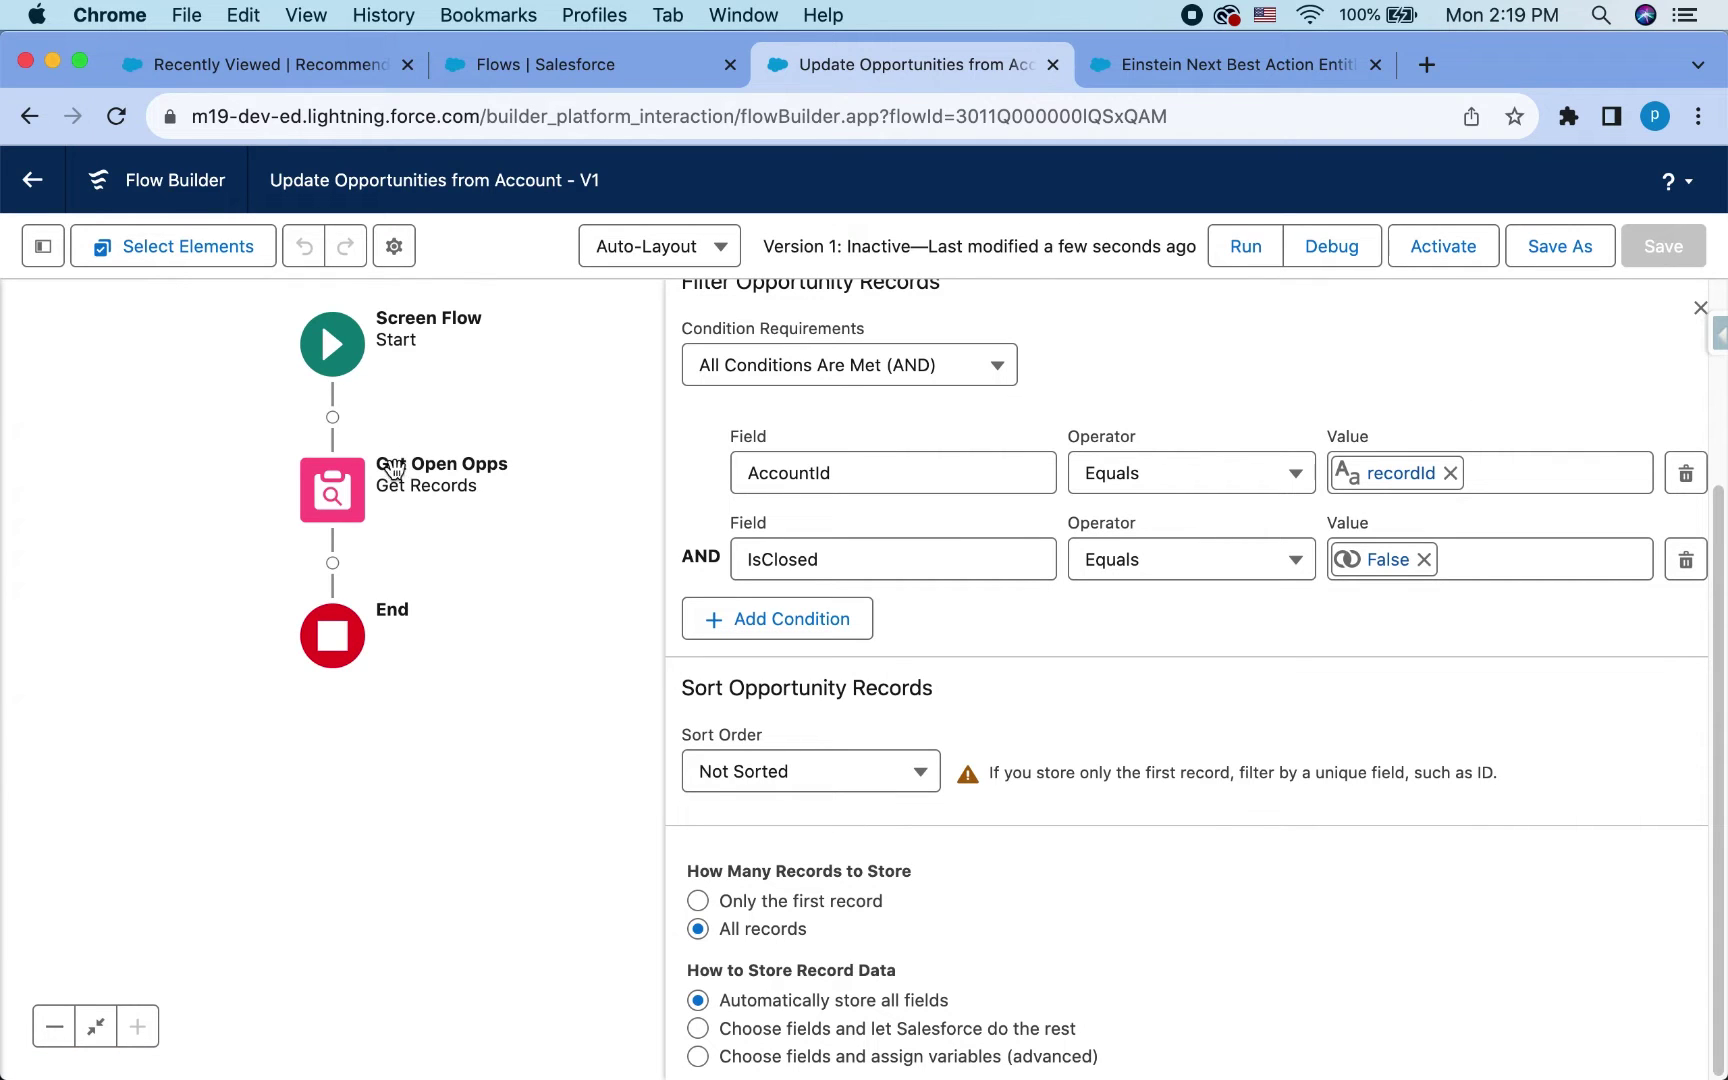
- Add a Screen element labelled 'Update Opps' after Get Open Opps
{"action": "left_click", "coordinate": [332, 563]}
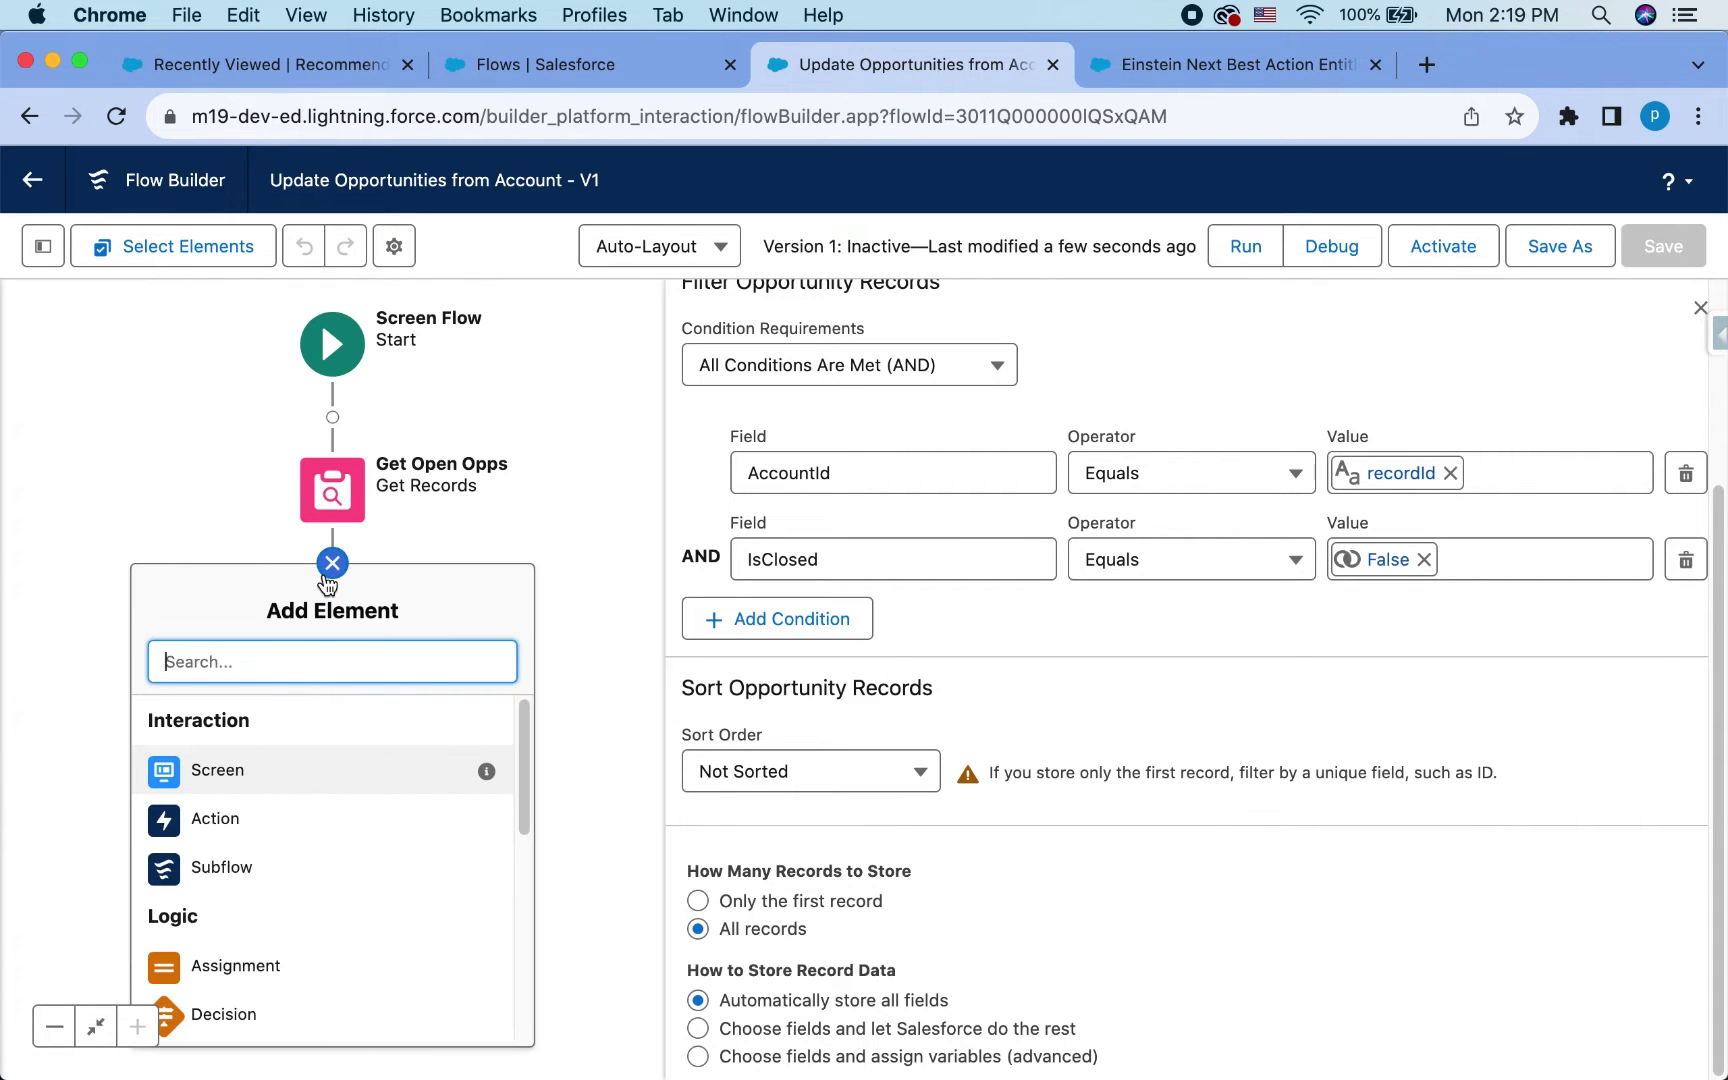
{"action": "left_click", "coordinate": [264, 756]}
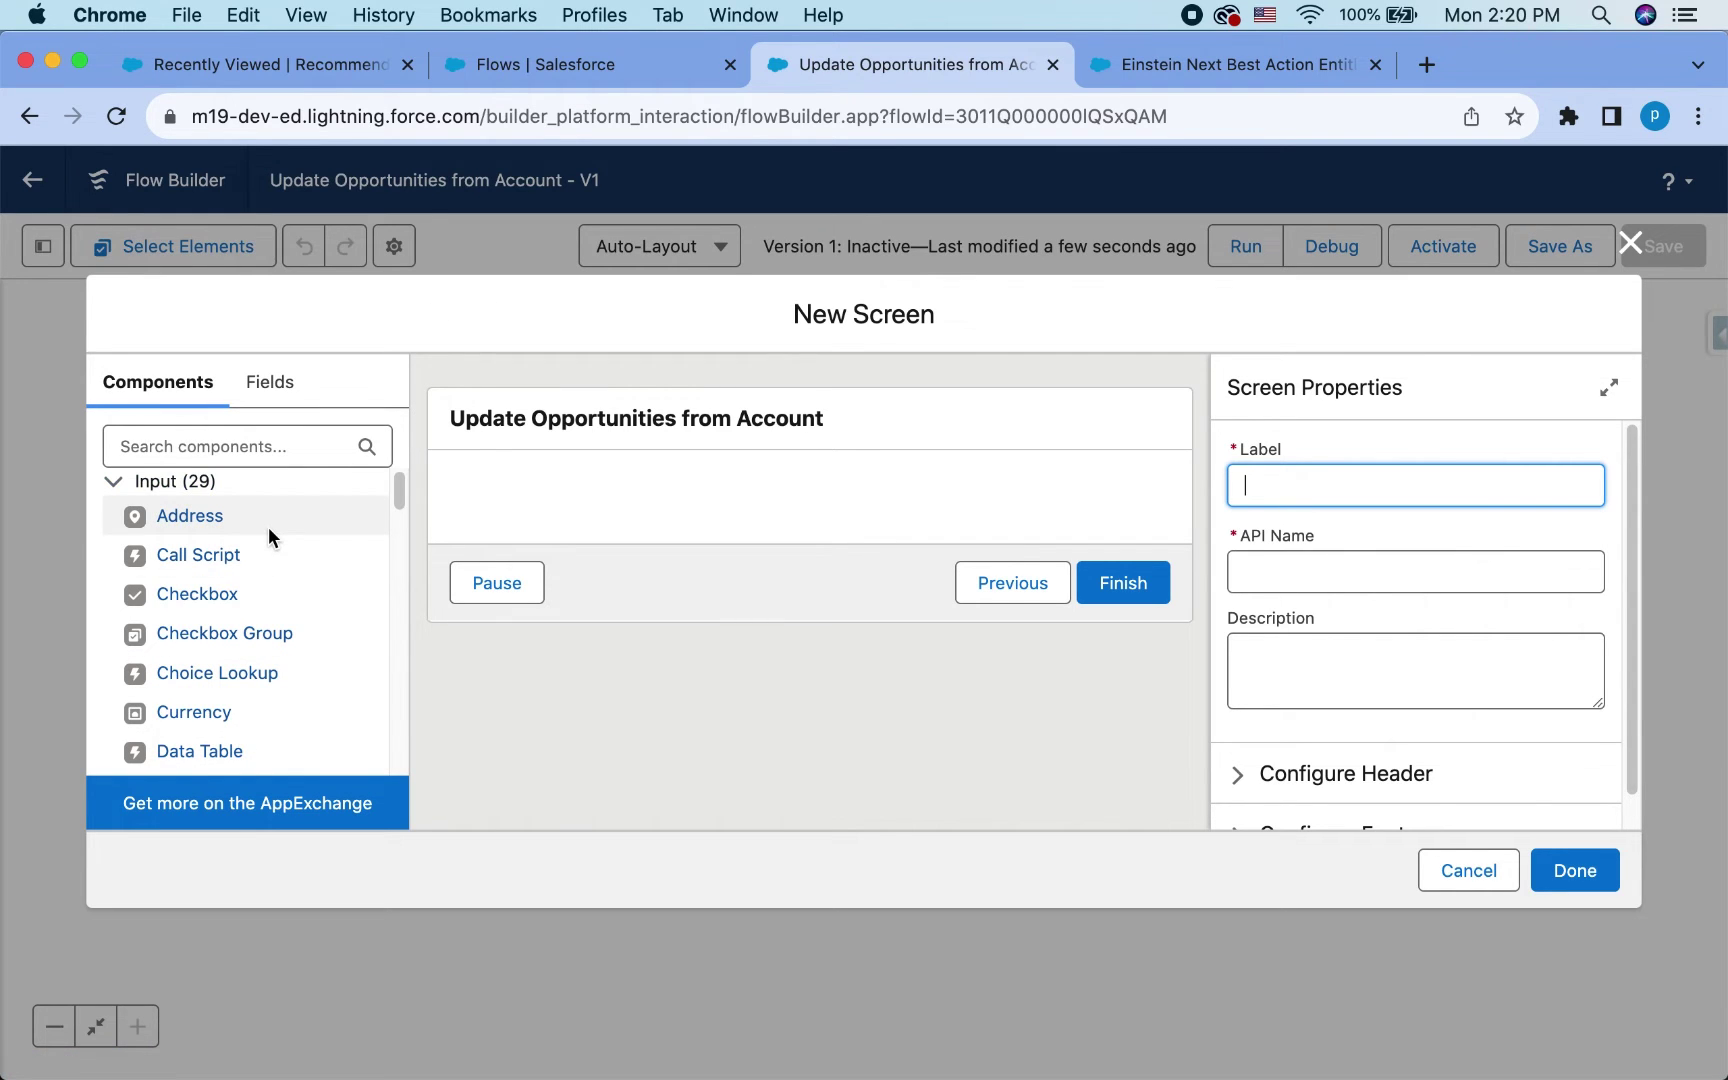
{"action": "type", "text": "Update Opps"}
- Place a Datatable component onto the Update Opps screen
{"action": "scroll", "coordinate": [269, 526], "scroll_direction": "down", "scroll_amount": 1}
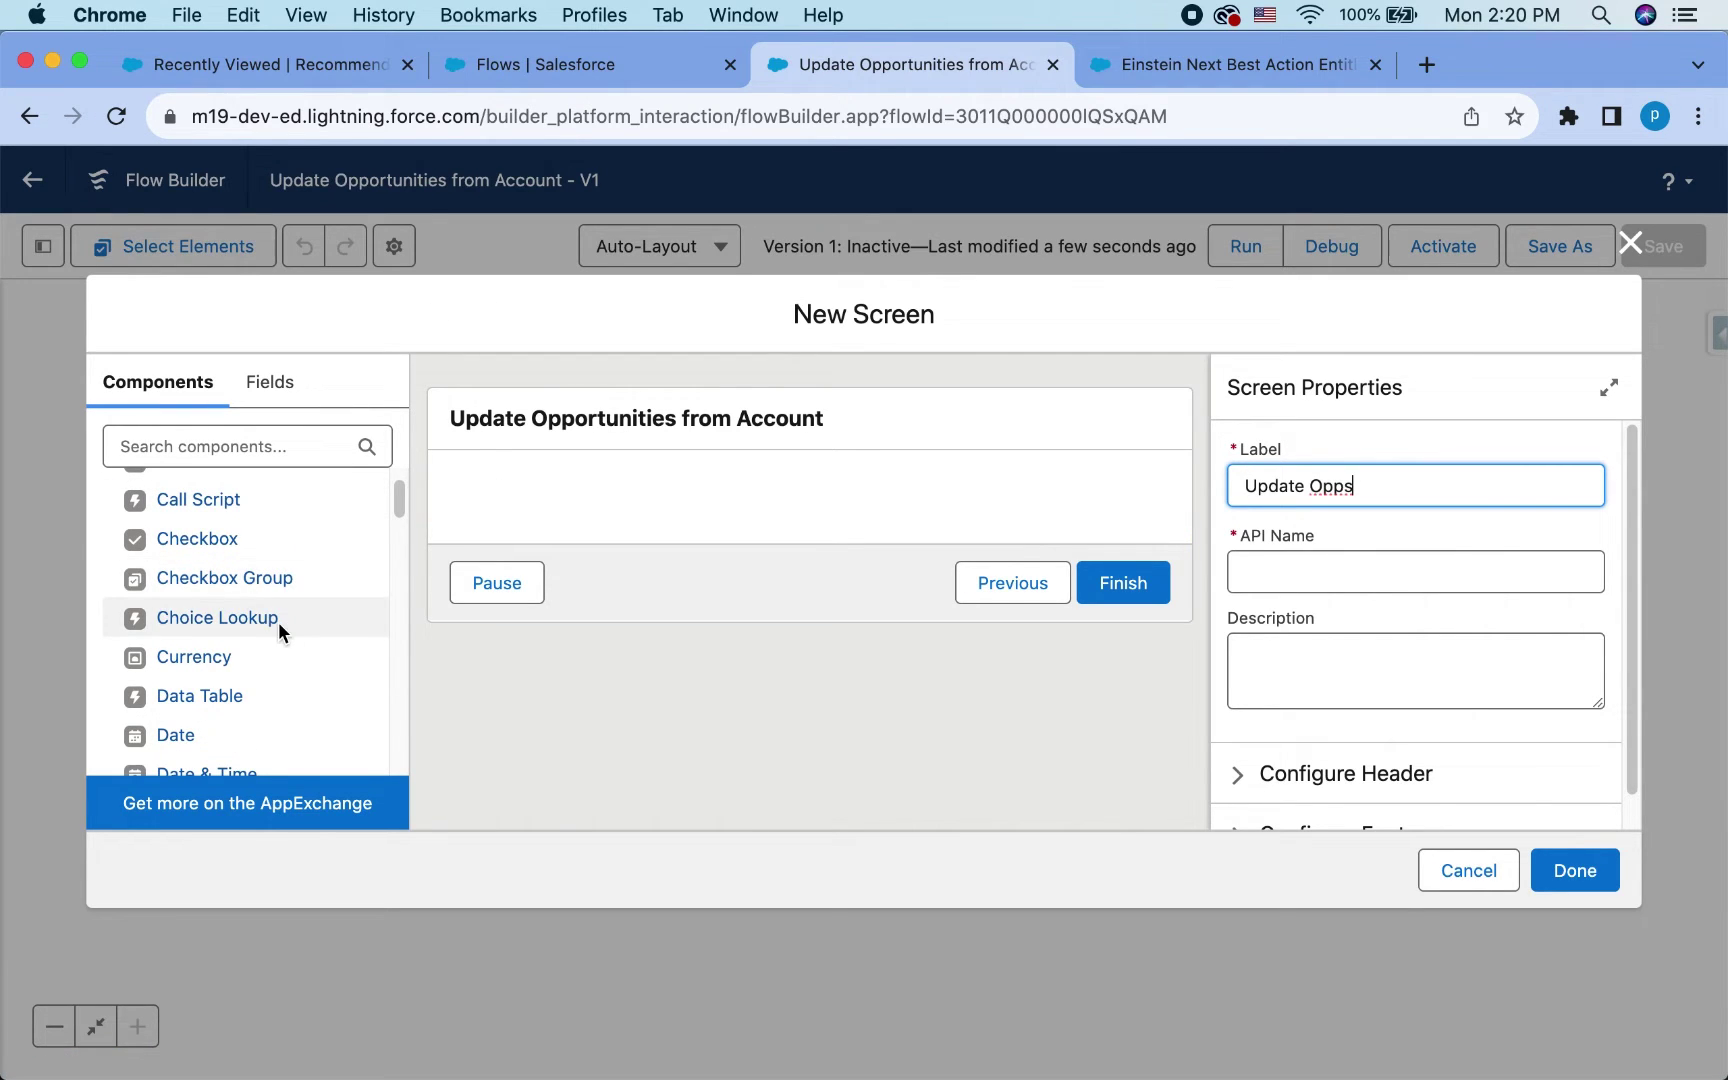
{"action": "scroll", "coordinate": [278, 622], "scroll_direction": "up", "scroll_amount": 1}
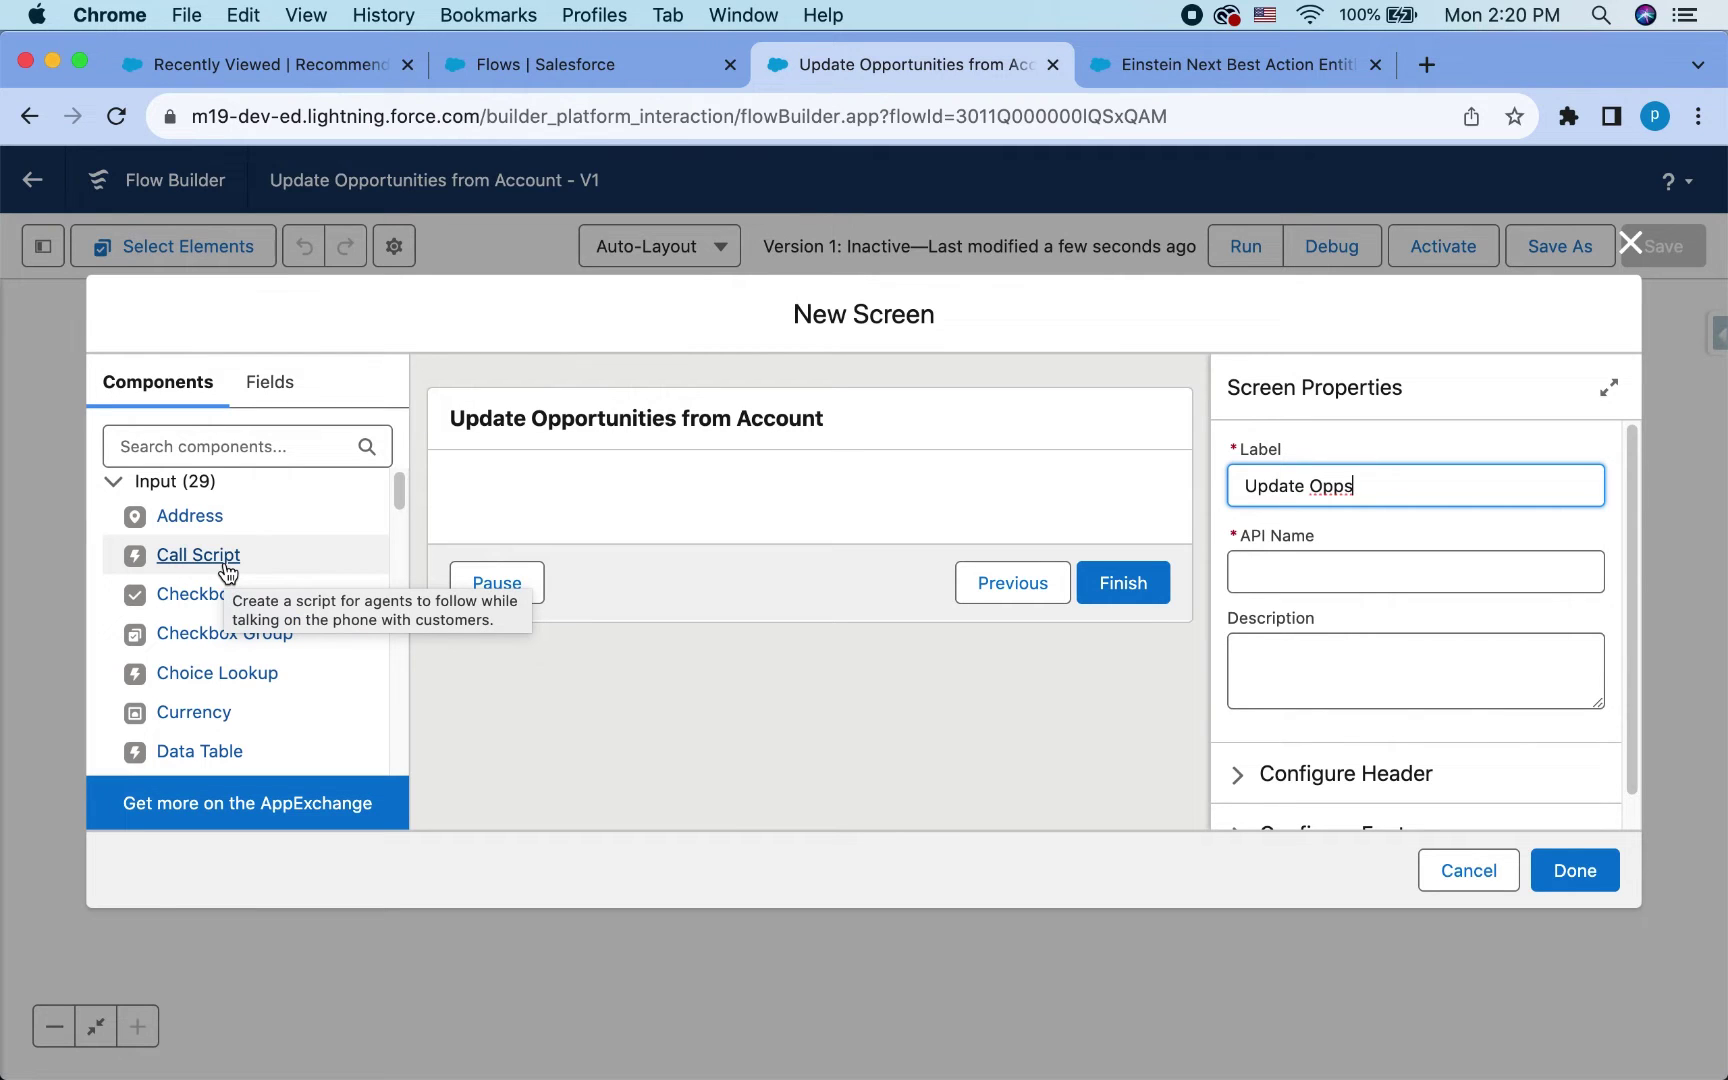
{"action": "scroll", "coordinate": [228, 570], "scroll_direction": "down", "scroll_amount": 5}
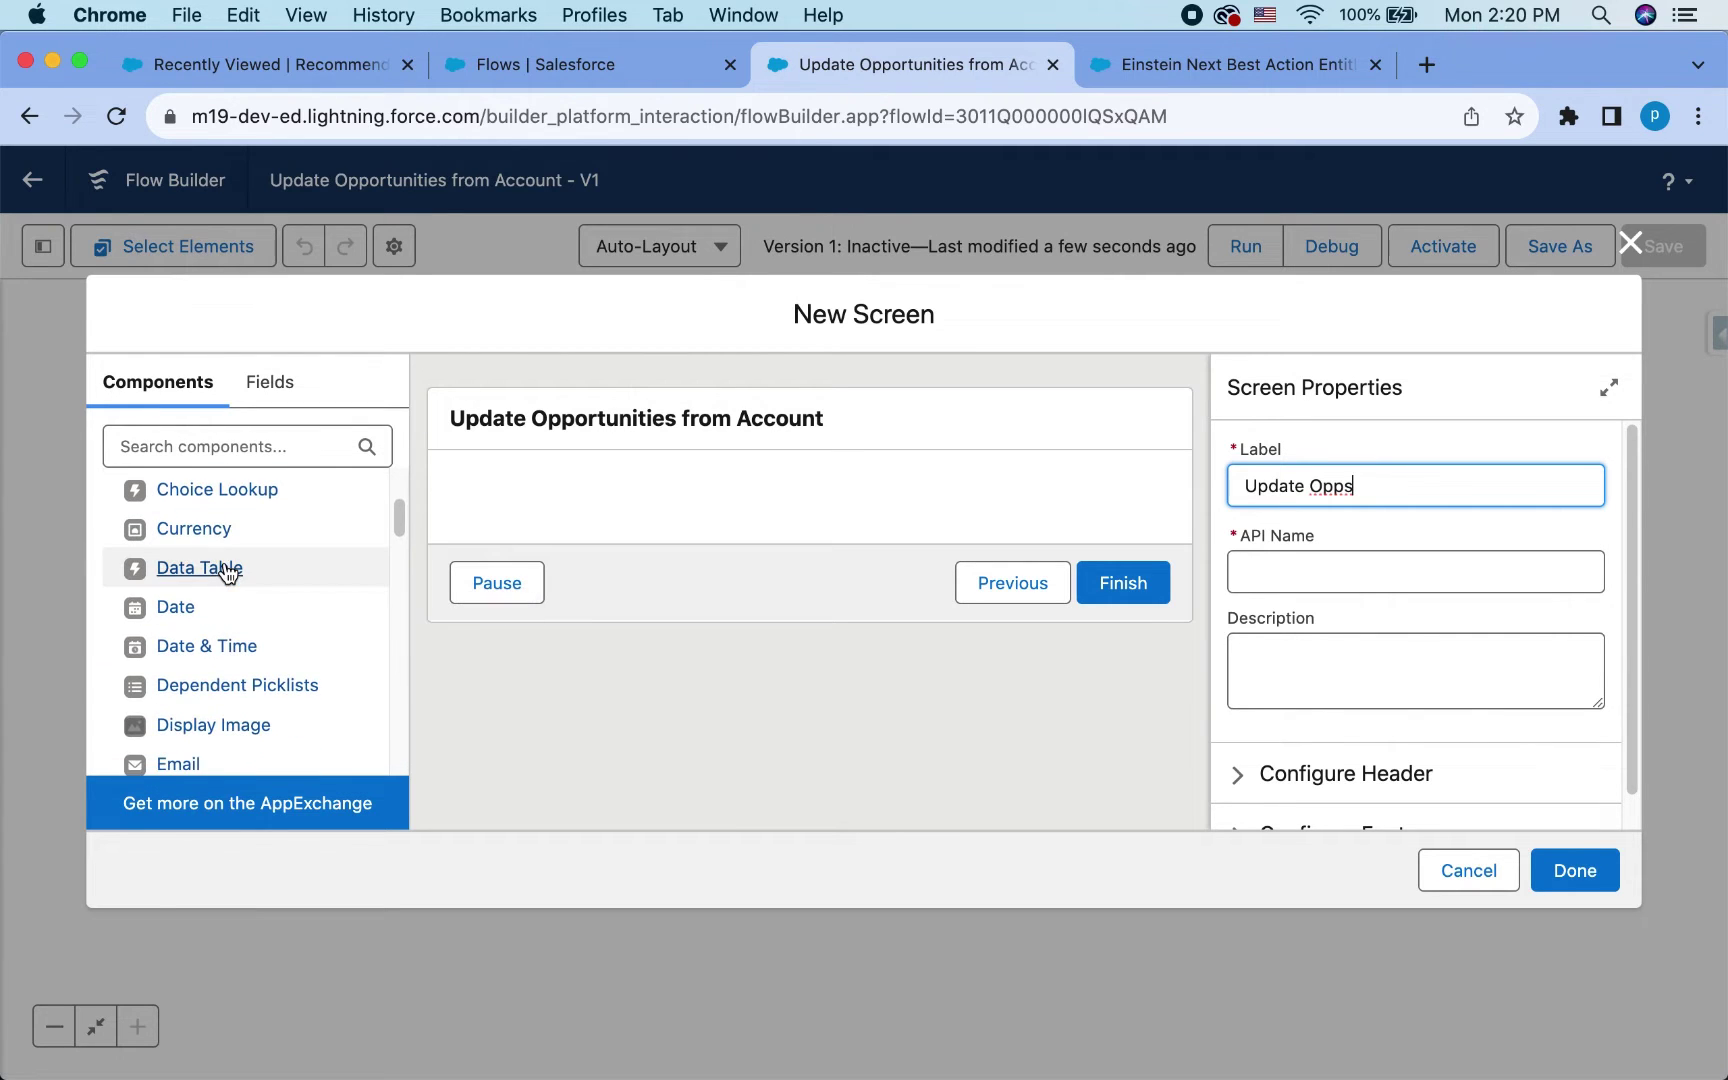
{"action": "scroll", "coordinate": [226, 730], "scroll_direction": "down", "scroll_amount": 1}
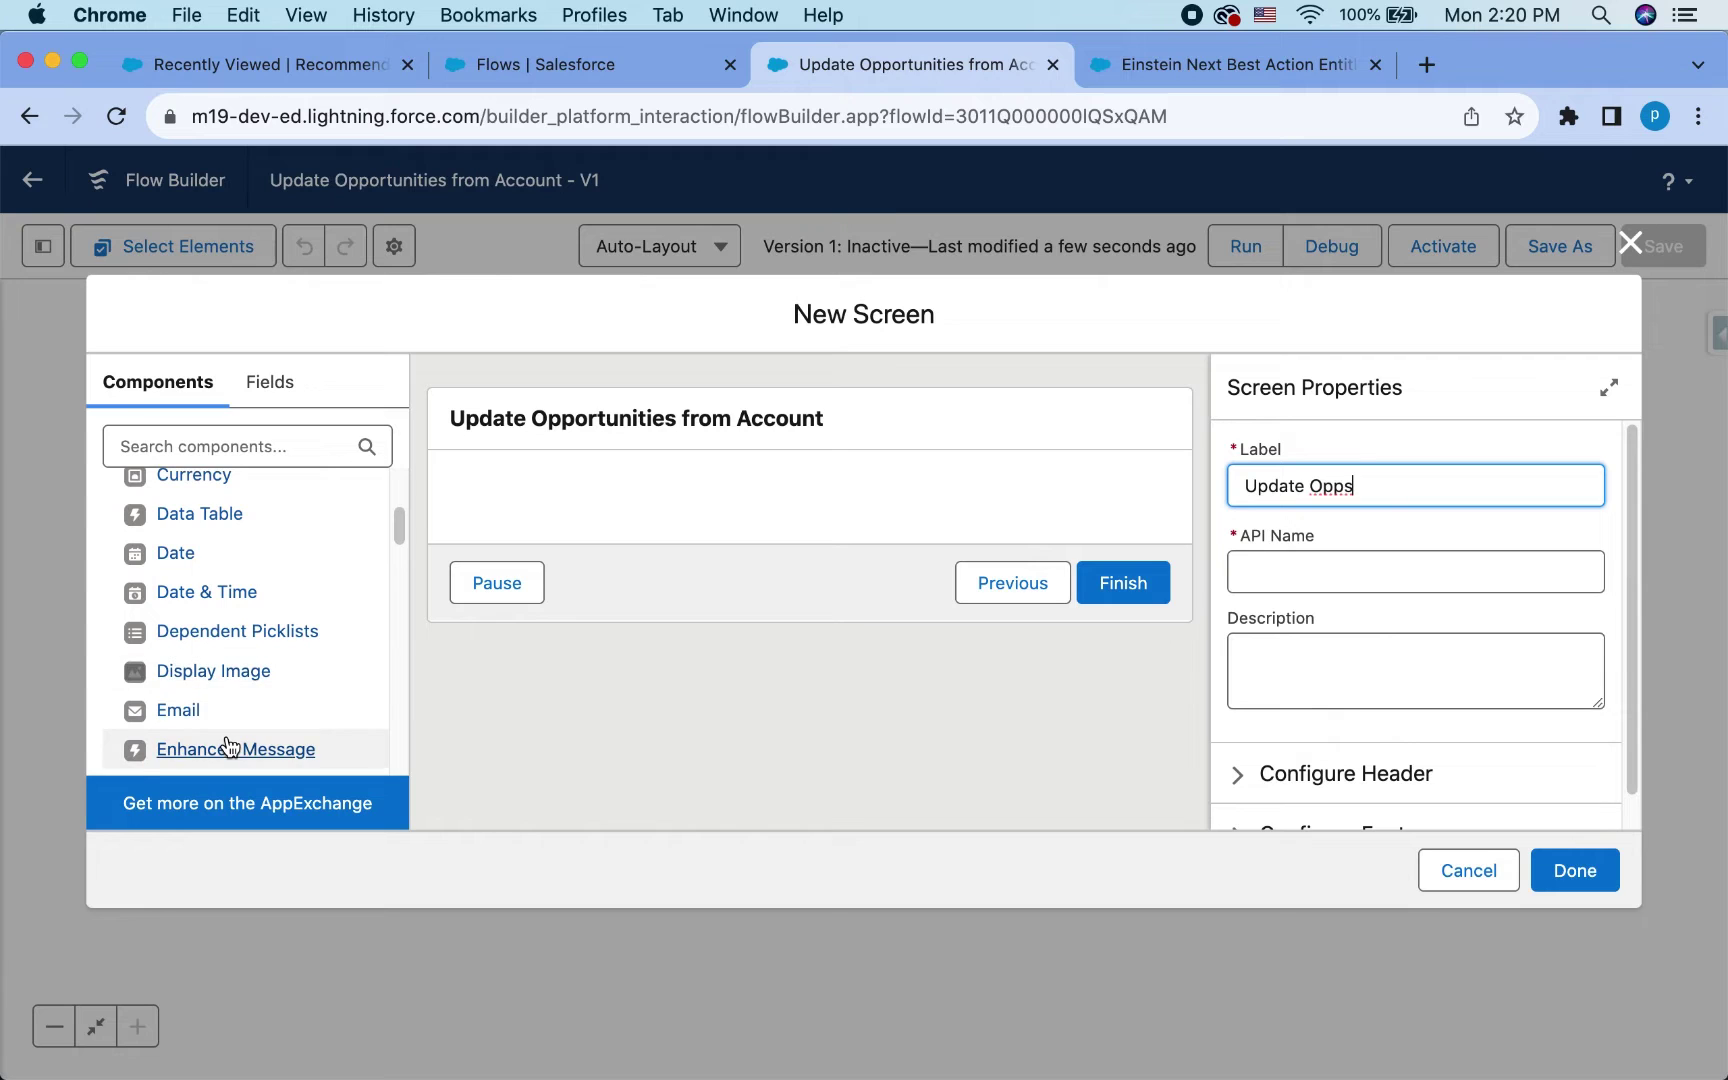
{"action": "scroll", "coordinate": [228, 745], "scroll_direction": "down", "scroll_amount": 8}
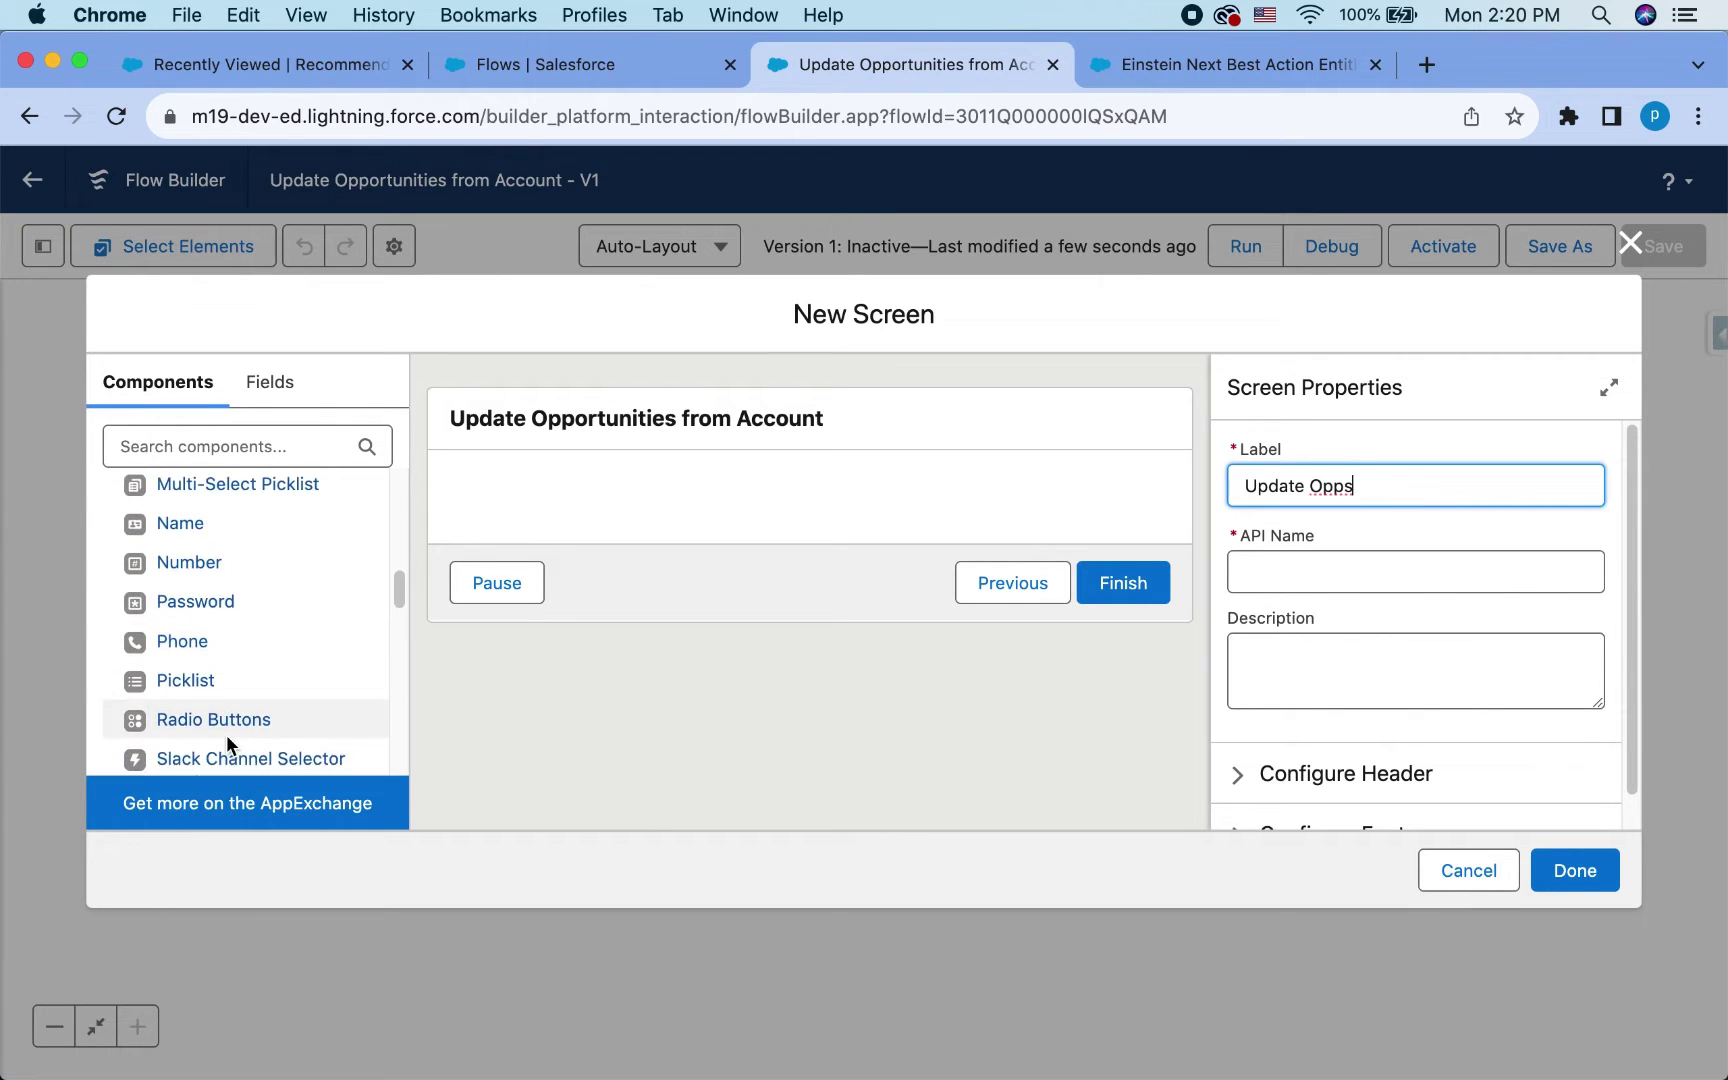
{"action": "scroll", "coordinate": [225, 735], "scroll_direction": "down", "scroll_amount": 7}
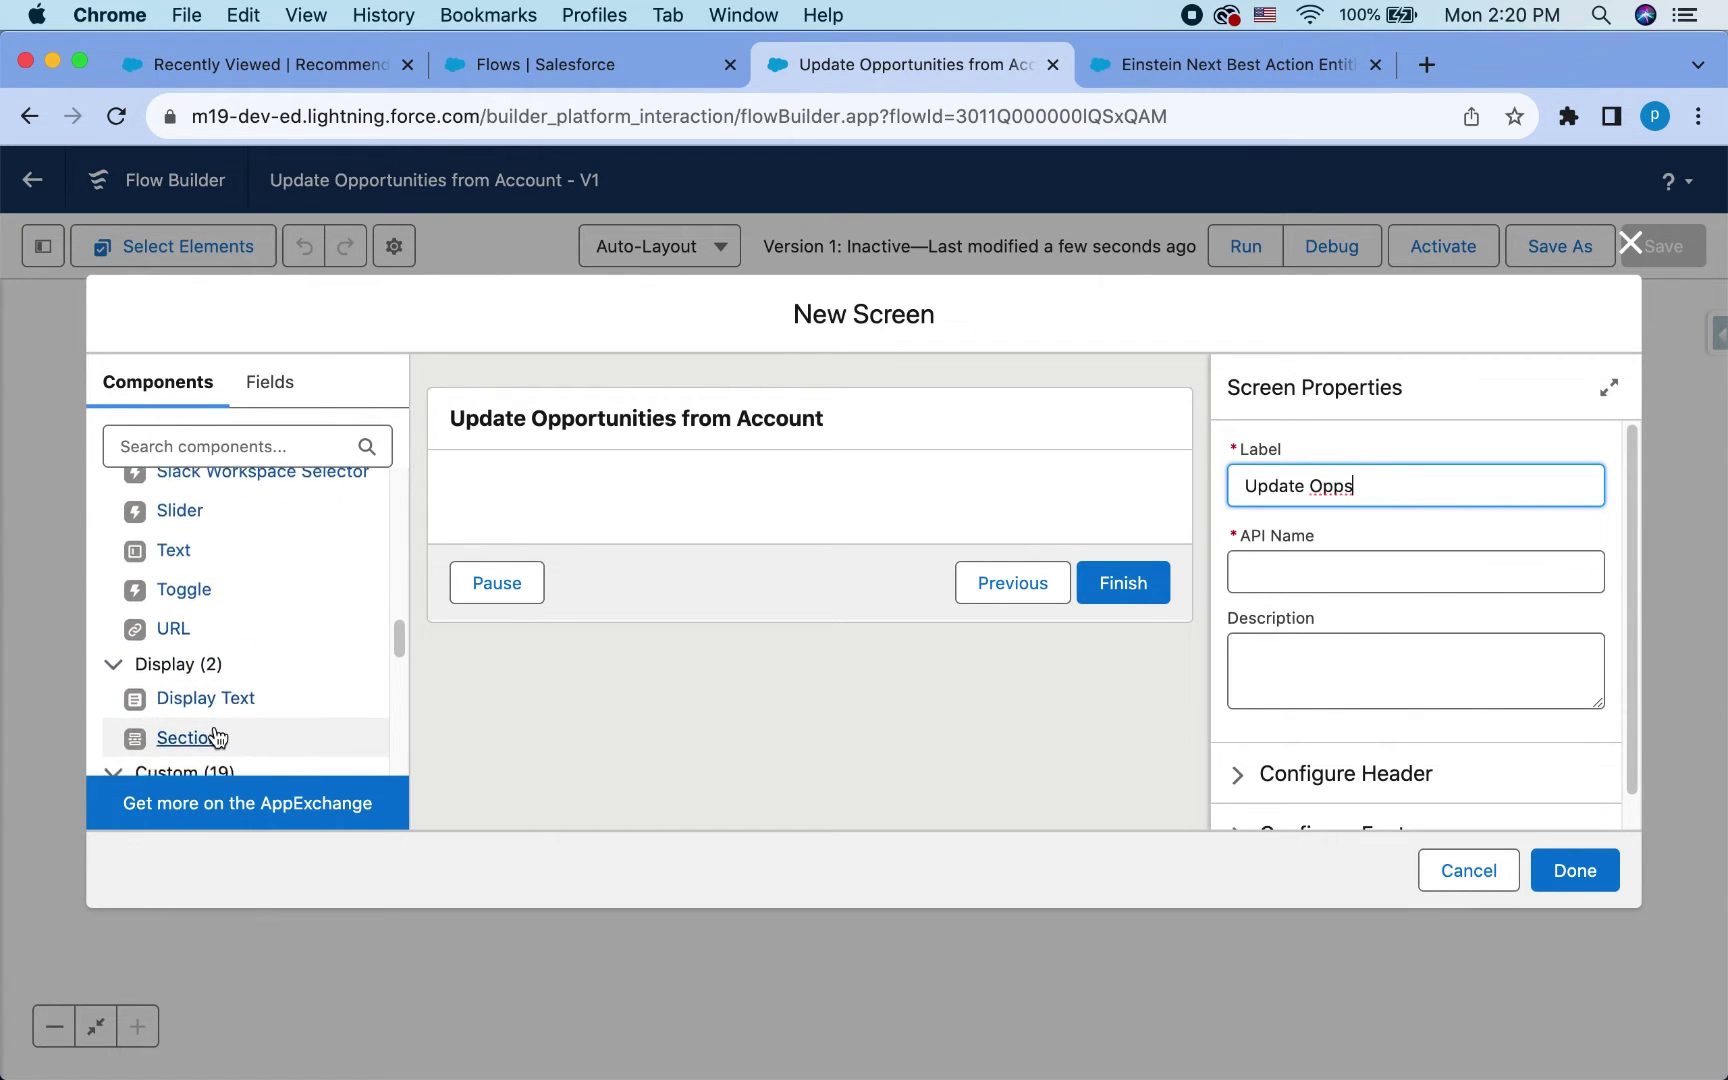
{"action": "scroll", "coordinate": [218, 735], "scroll_direction": "down", "scroll_amount": 2}
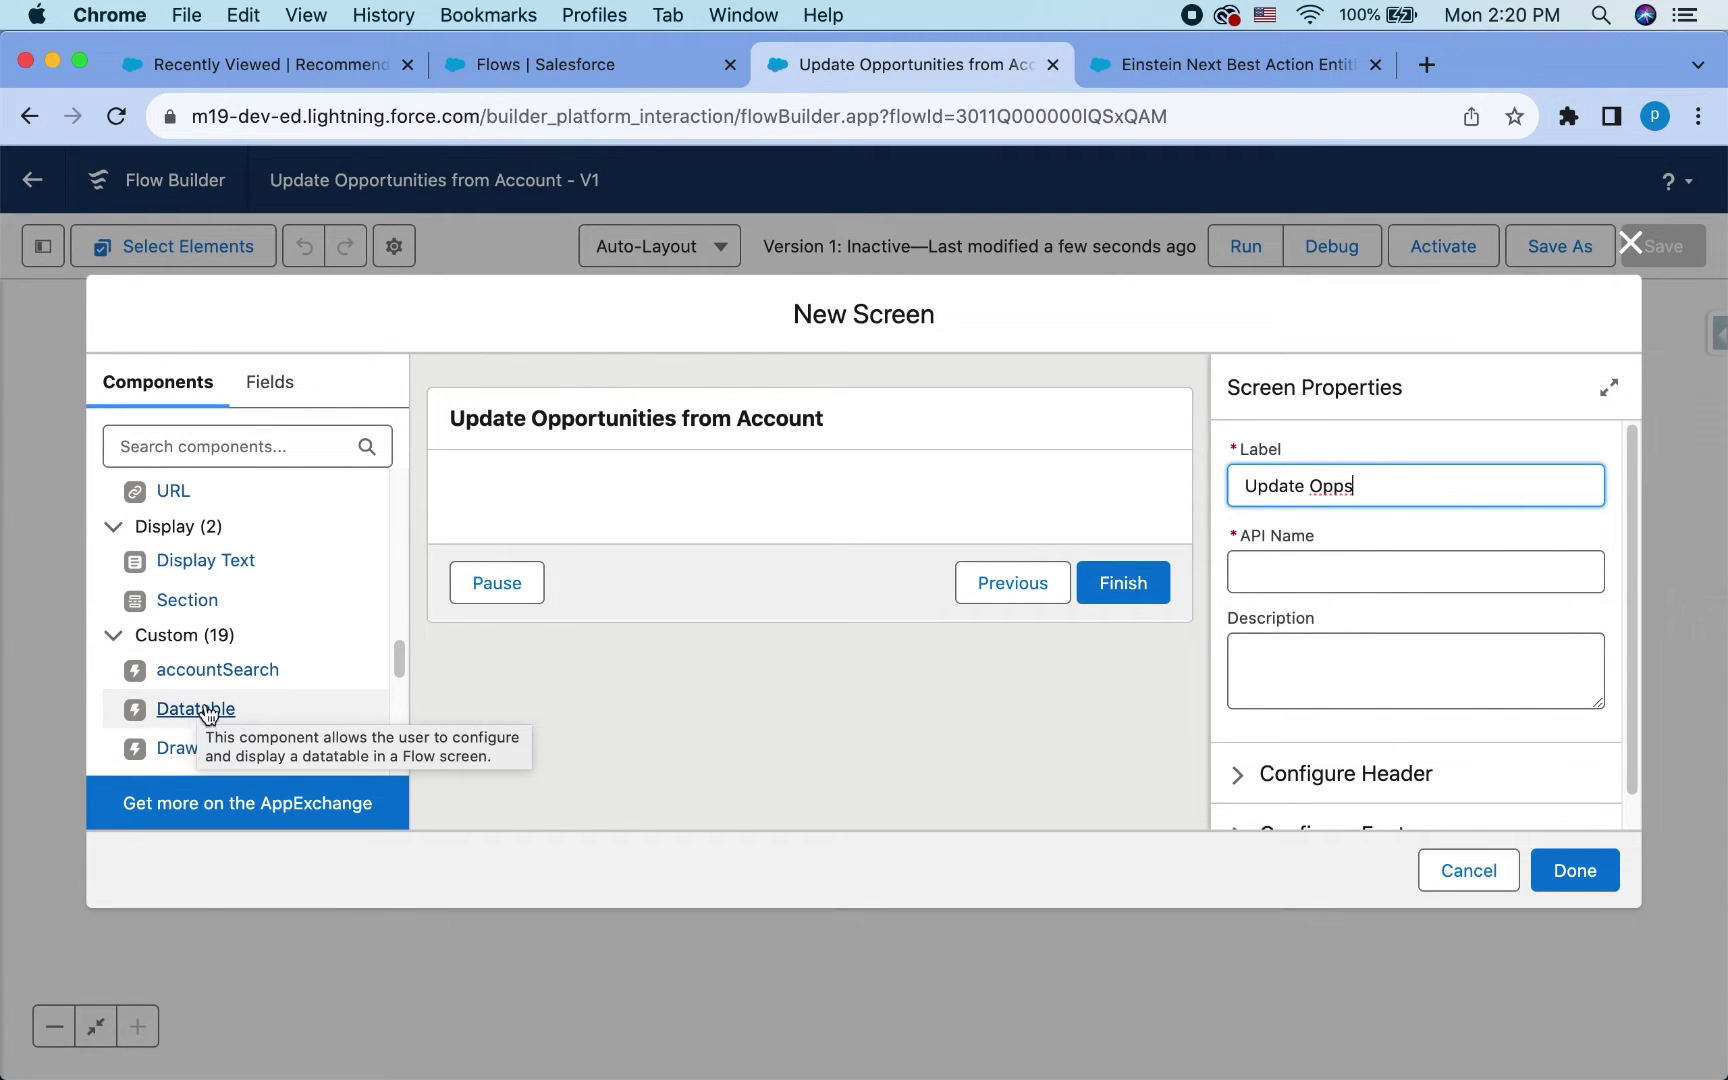
{"action": "scroll", "coordinate": [230, 645], "scroll_direction": "down", "scroll_amount": 2}
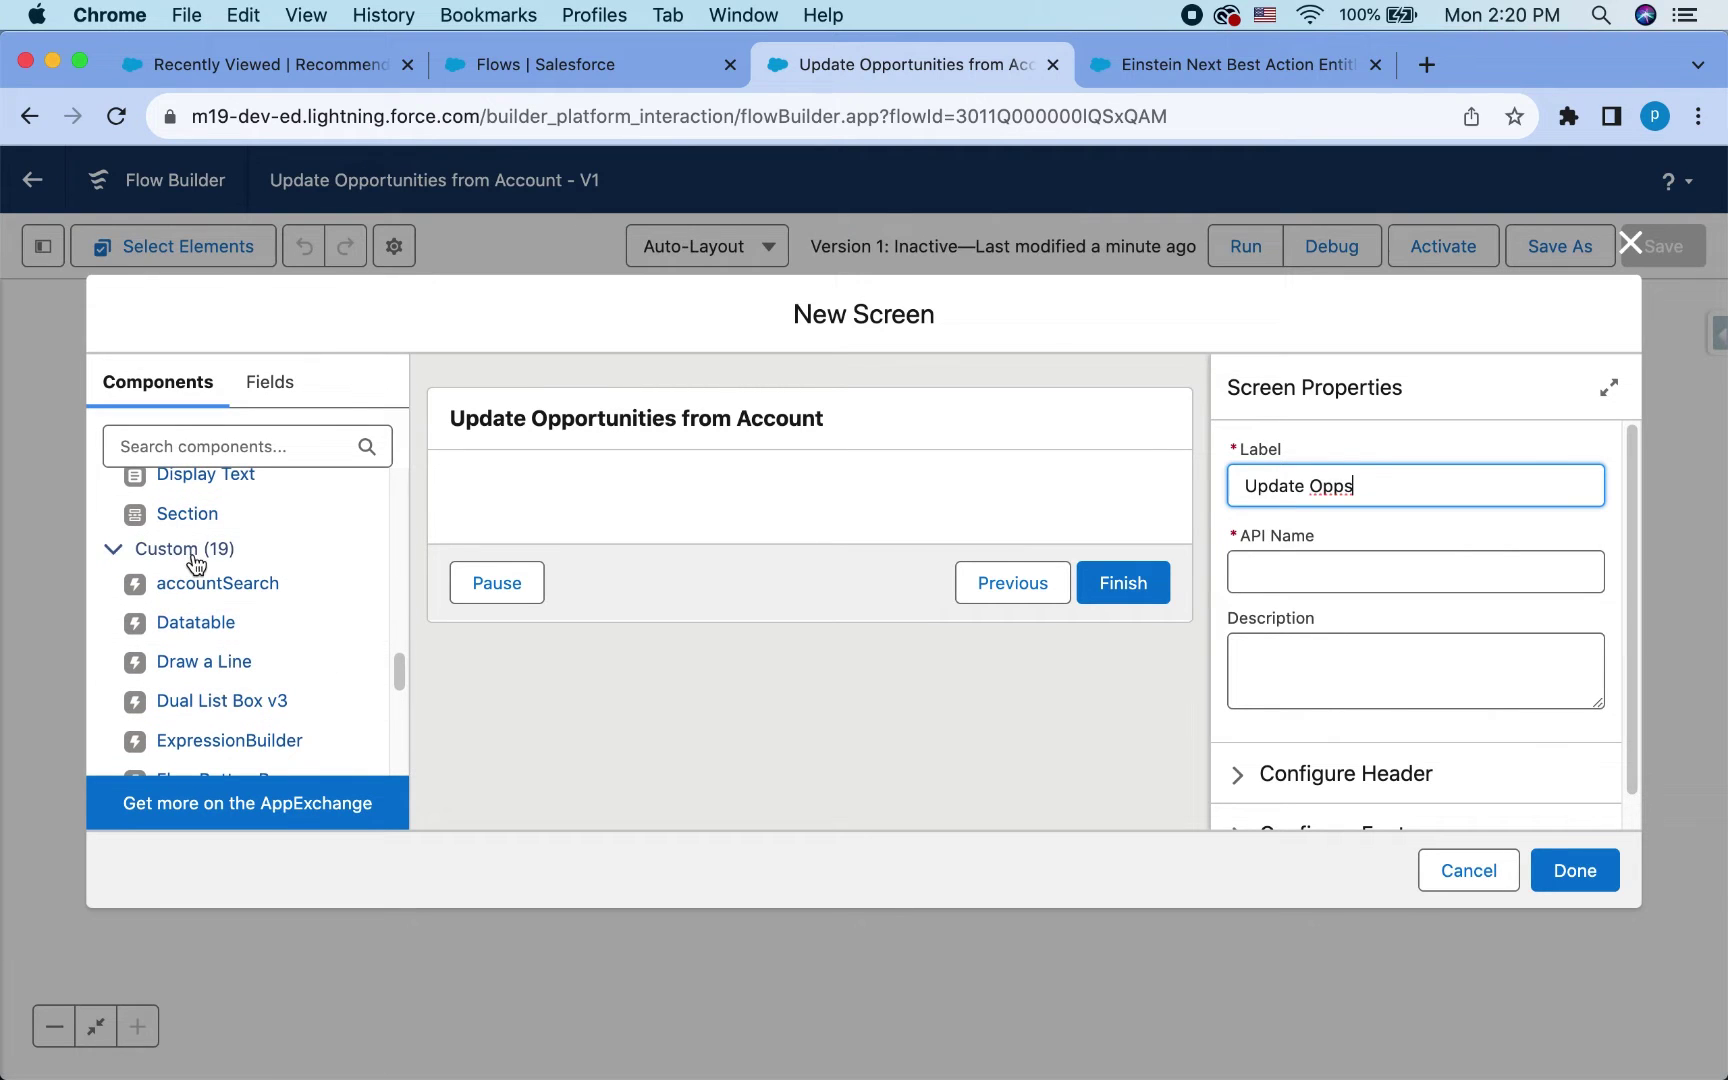
{"action": "left_click_drag", "start_coordinate": [205, 628], "coordinate": [622, 527]}
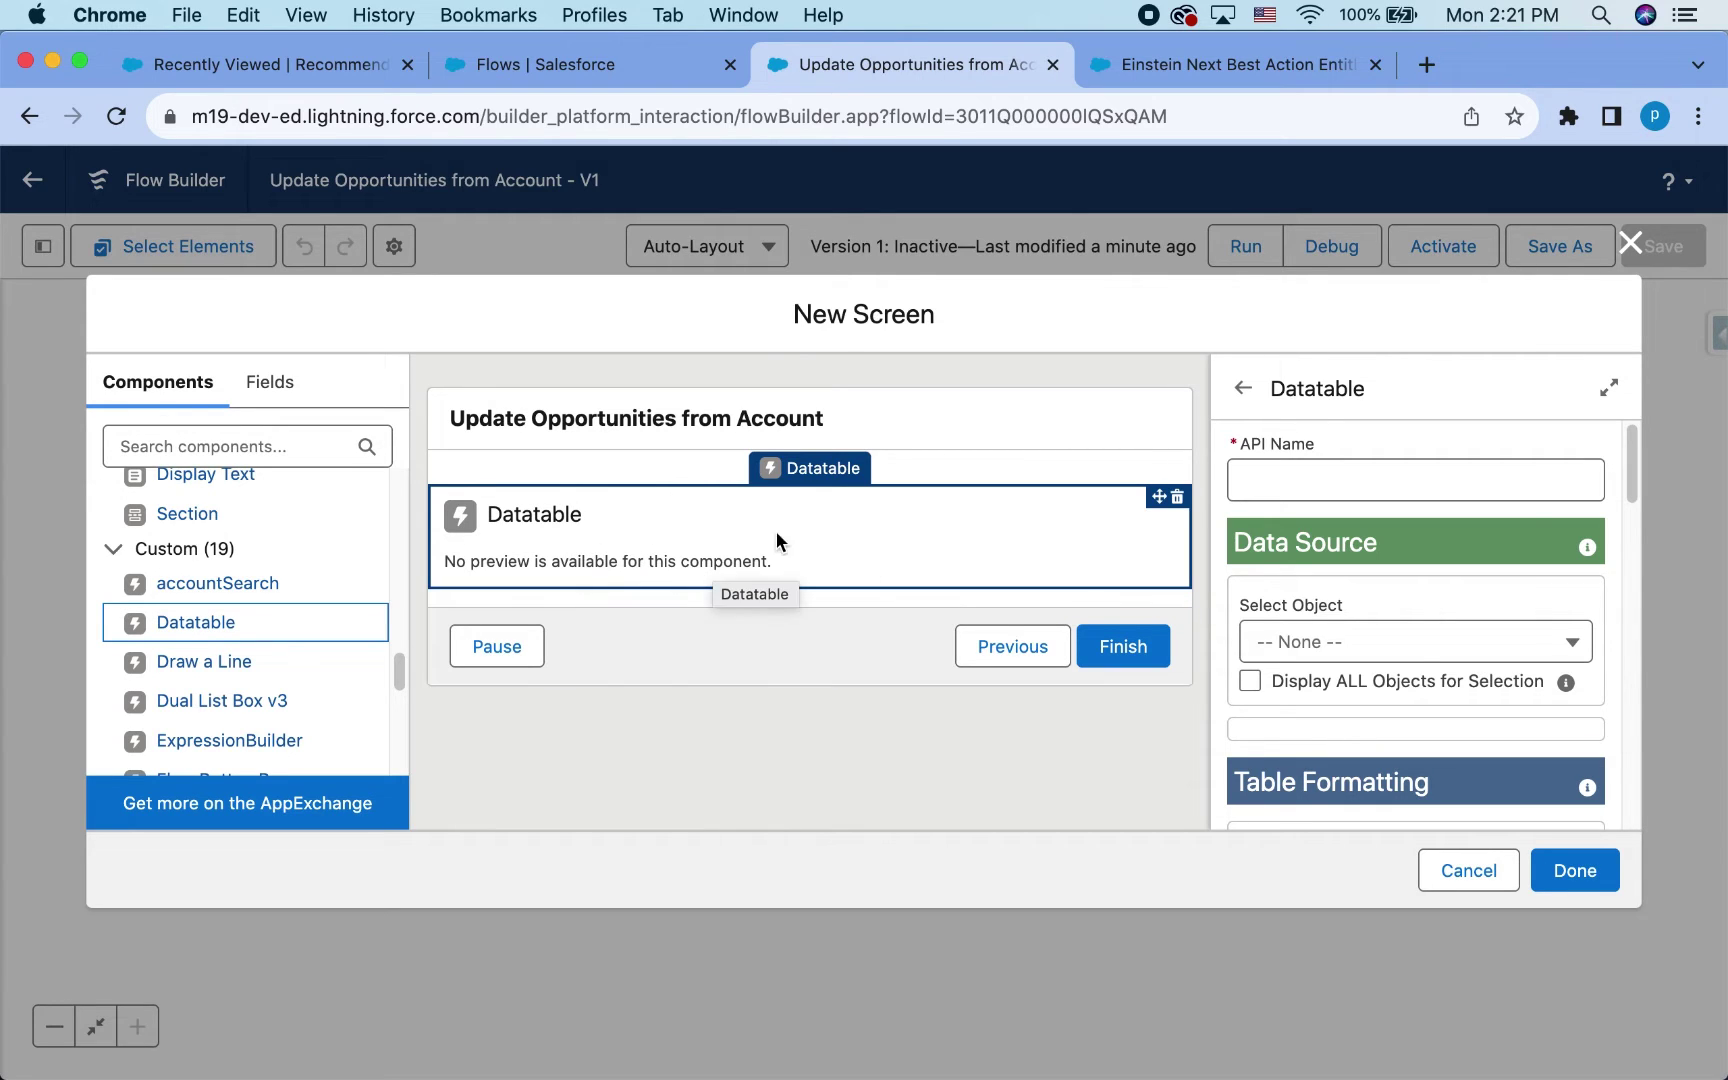
{"action": "left_click", "coordinate": [1396, 485]}
{"action": "type", "text": "oppList"}
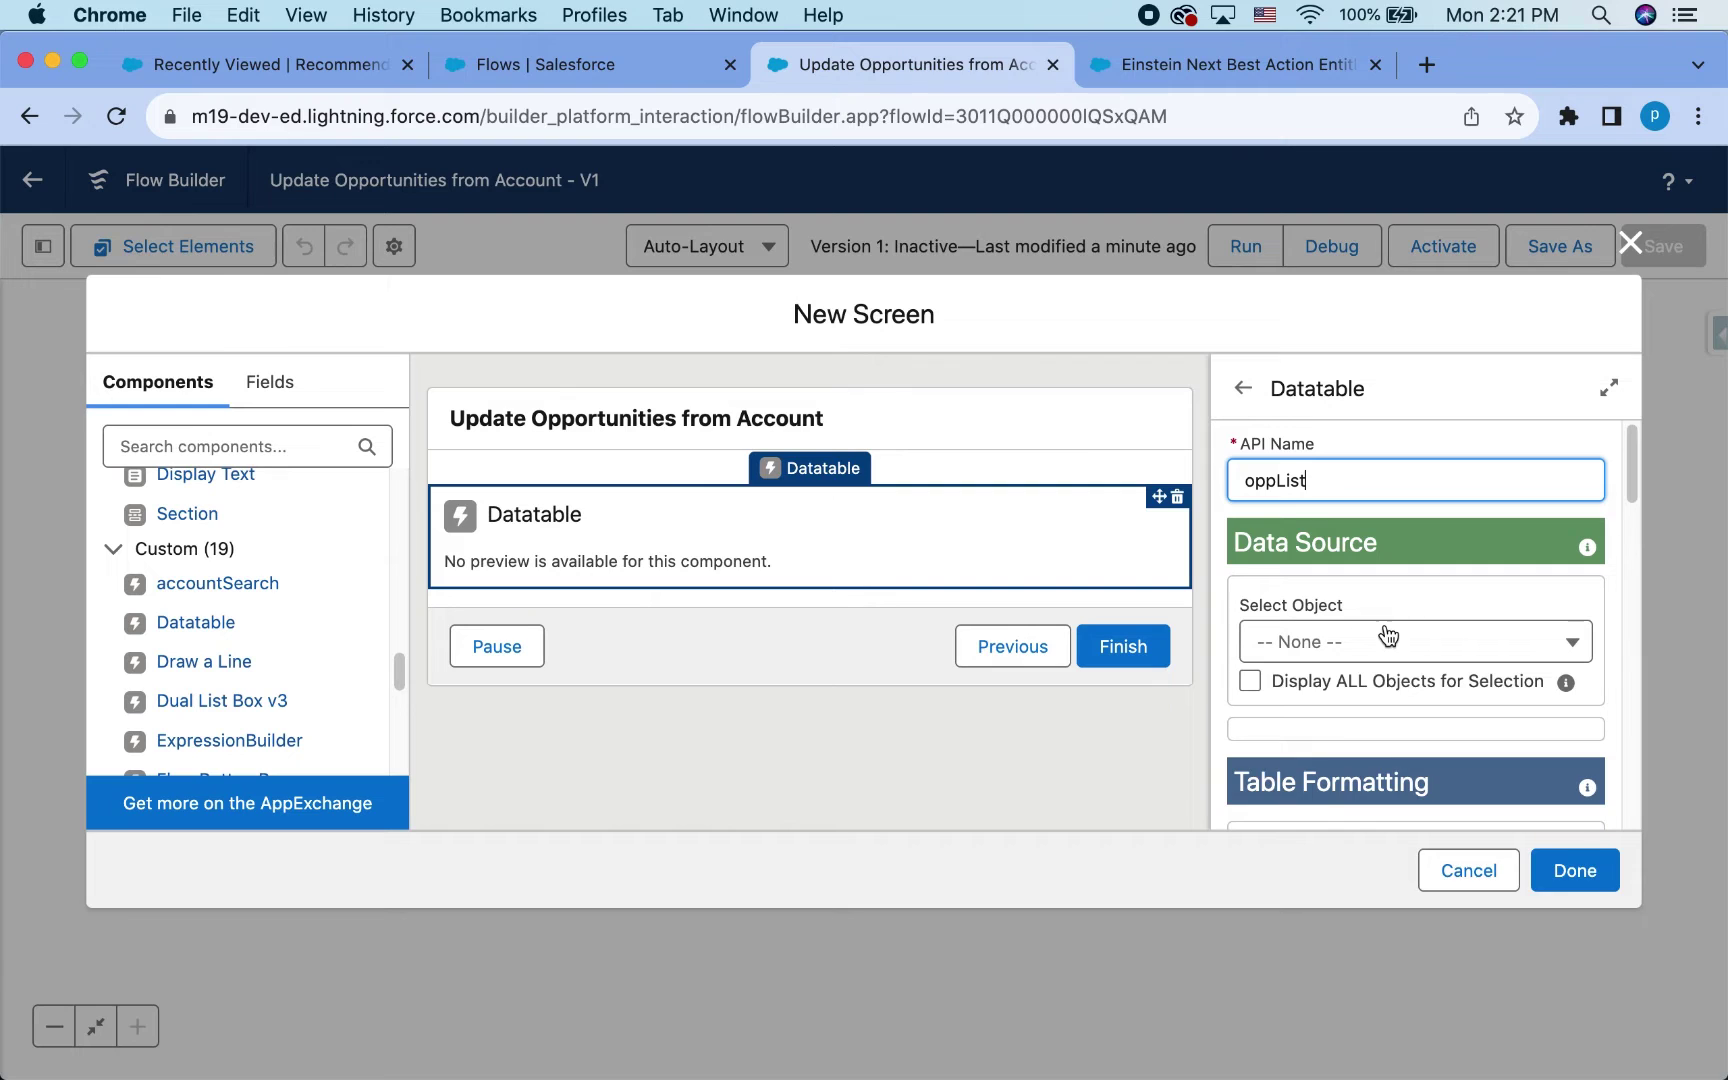
{"action": "left_click", "coordinate": [1389, 641]}
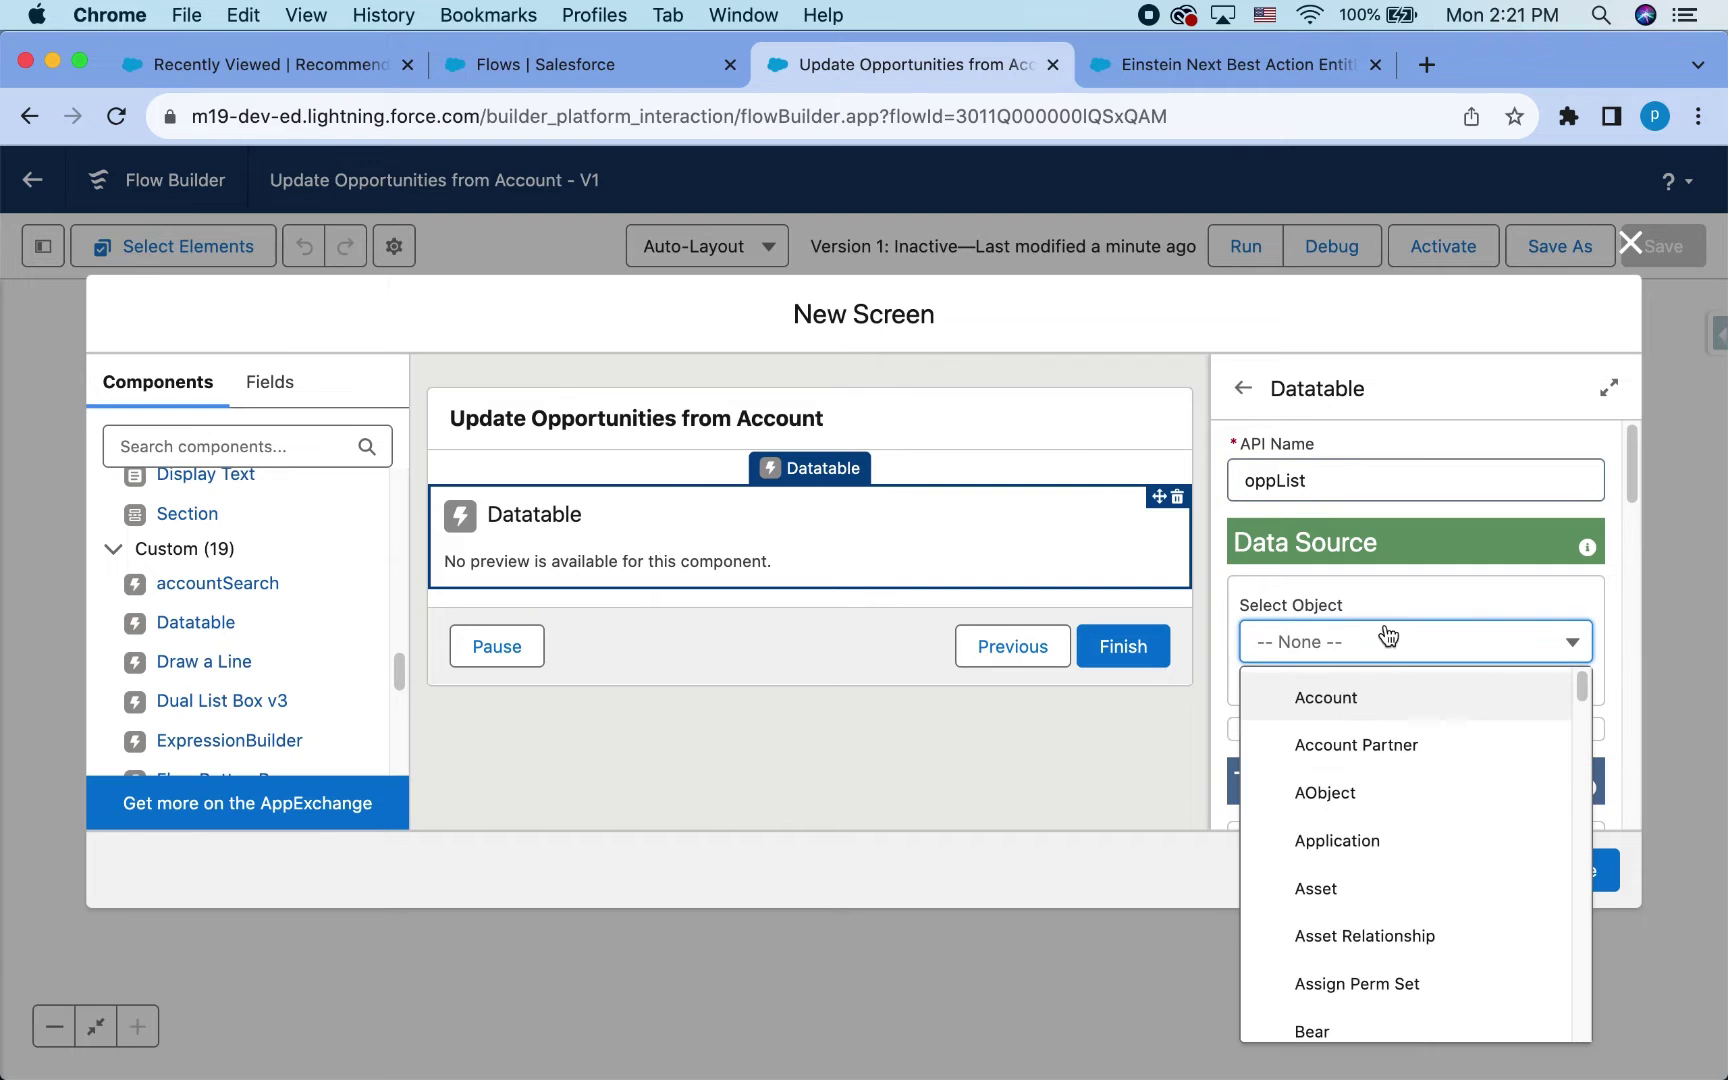
{"action": "scroll", "coordinate": [1369, 802], "scroll_direction": "down", "scroll_amount": 10}
{"action": "scroll", "coordinate": [1366, 808], "scroll_direction": "down", "scroll_amount": 15}
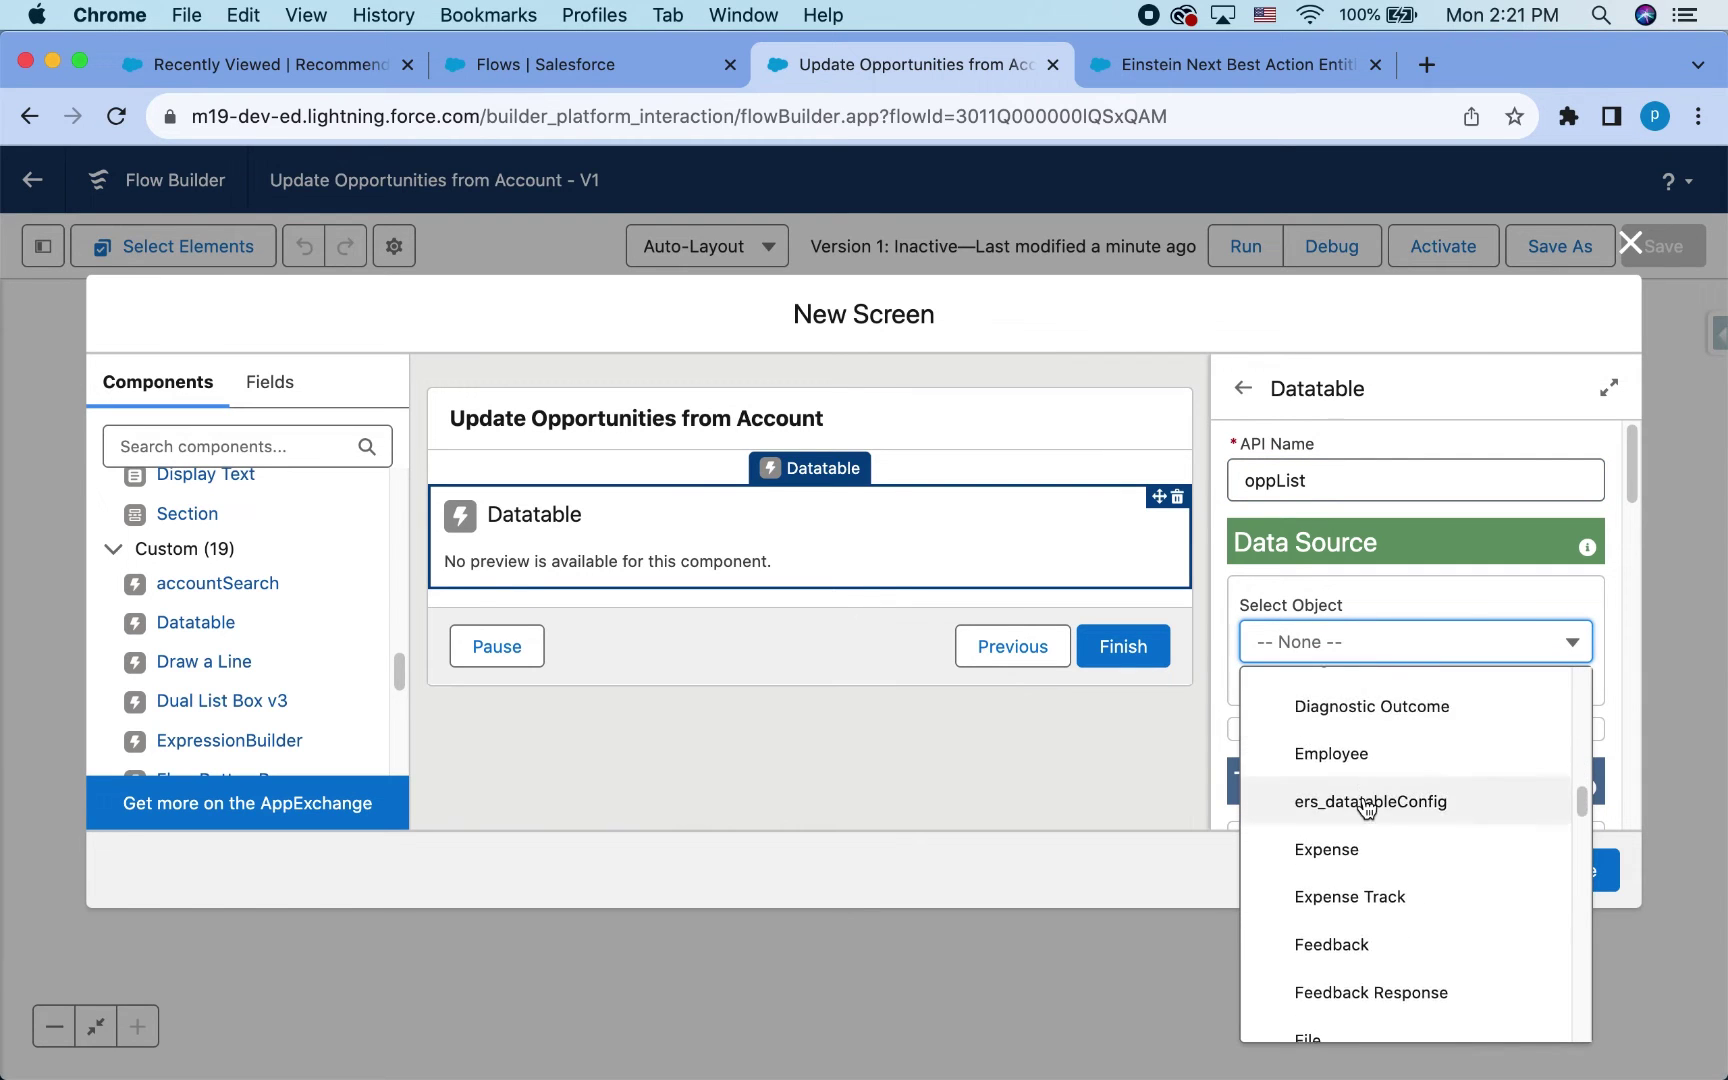
{"action": "left_click", "coordinate": [1330, 890]}
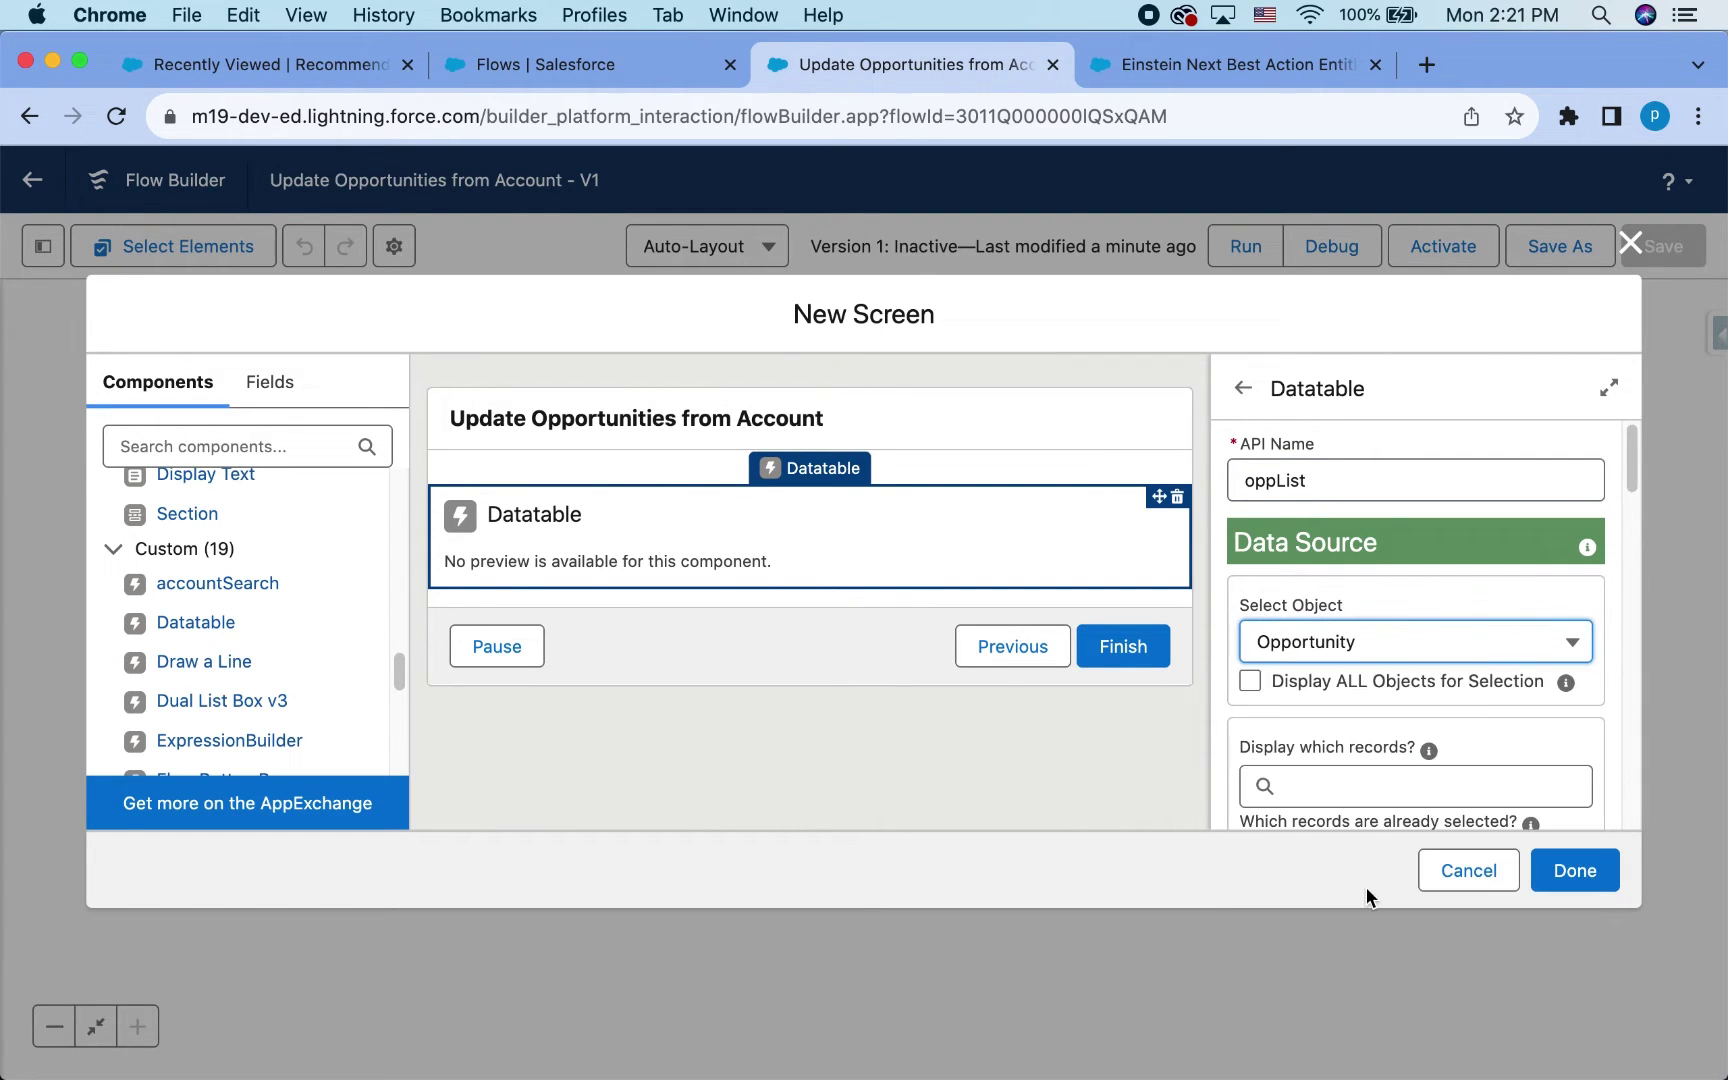
{"action": "scroll", "coordinate": [1466, 693], "scroll_direction": "down", "scroll_amount": 3}
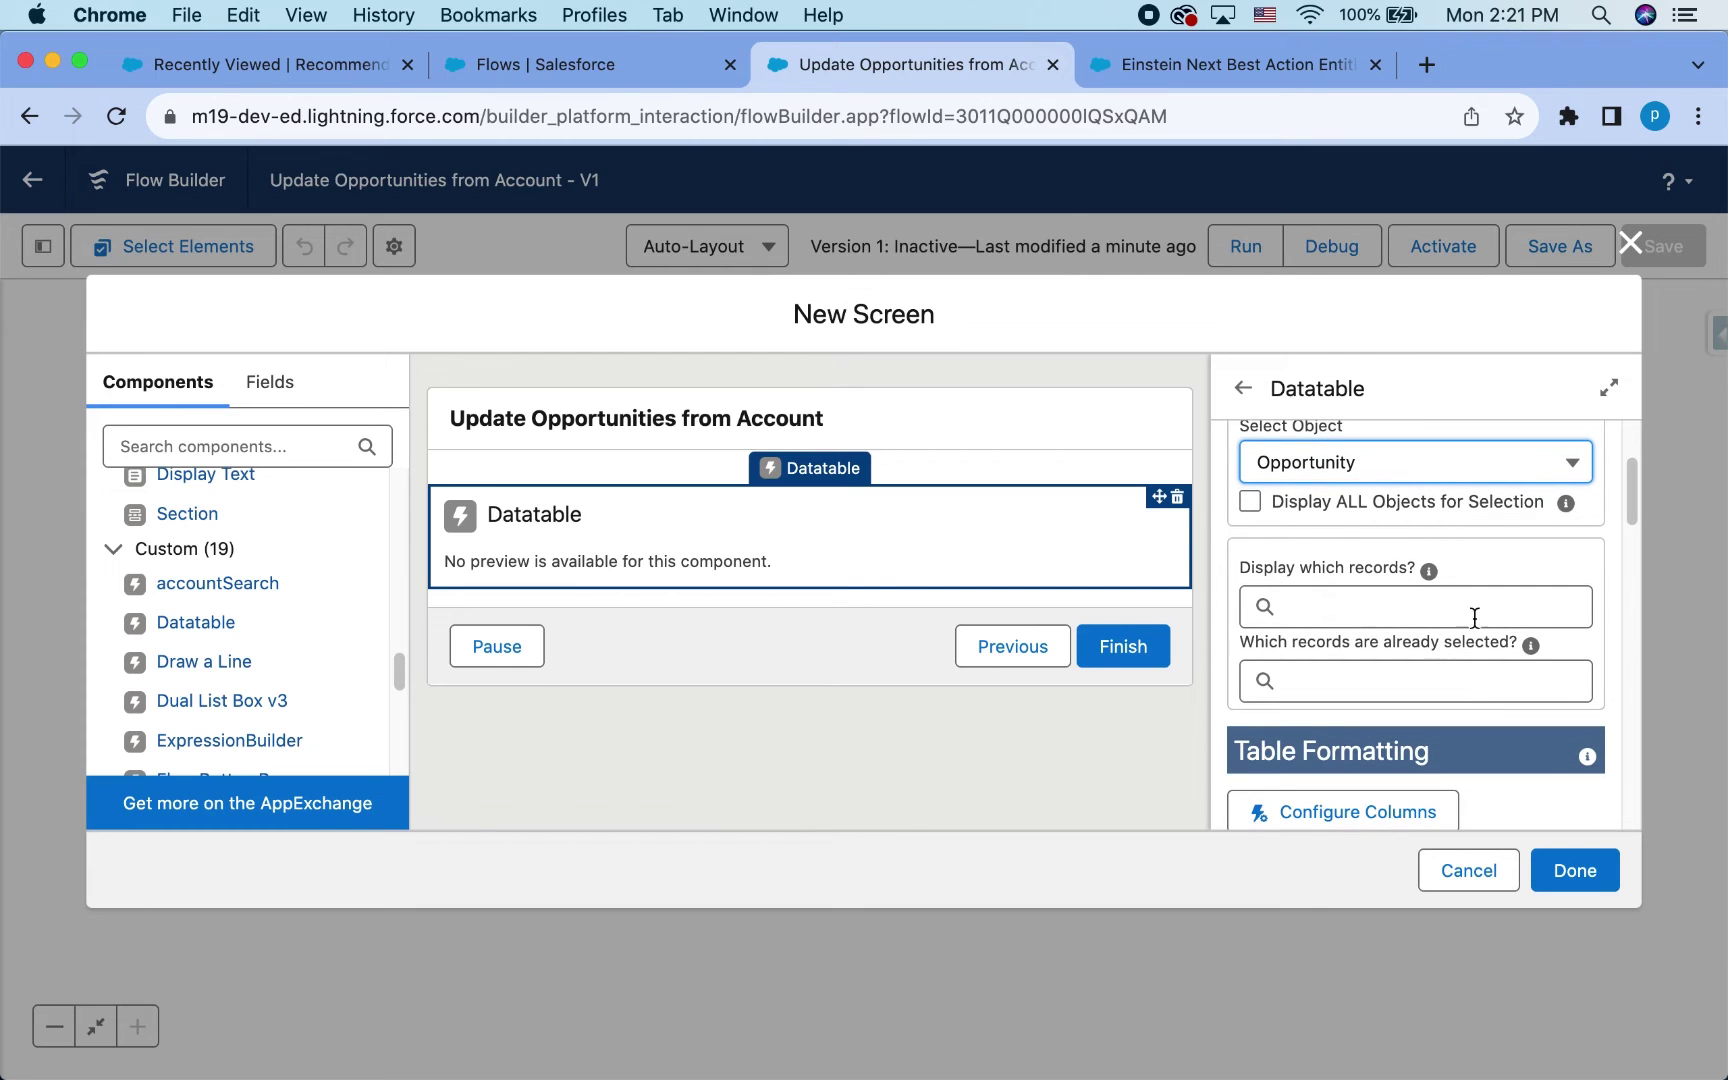
{"action": "left_click", "coordinate": [1346, 606]}
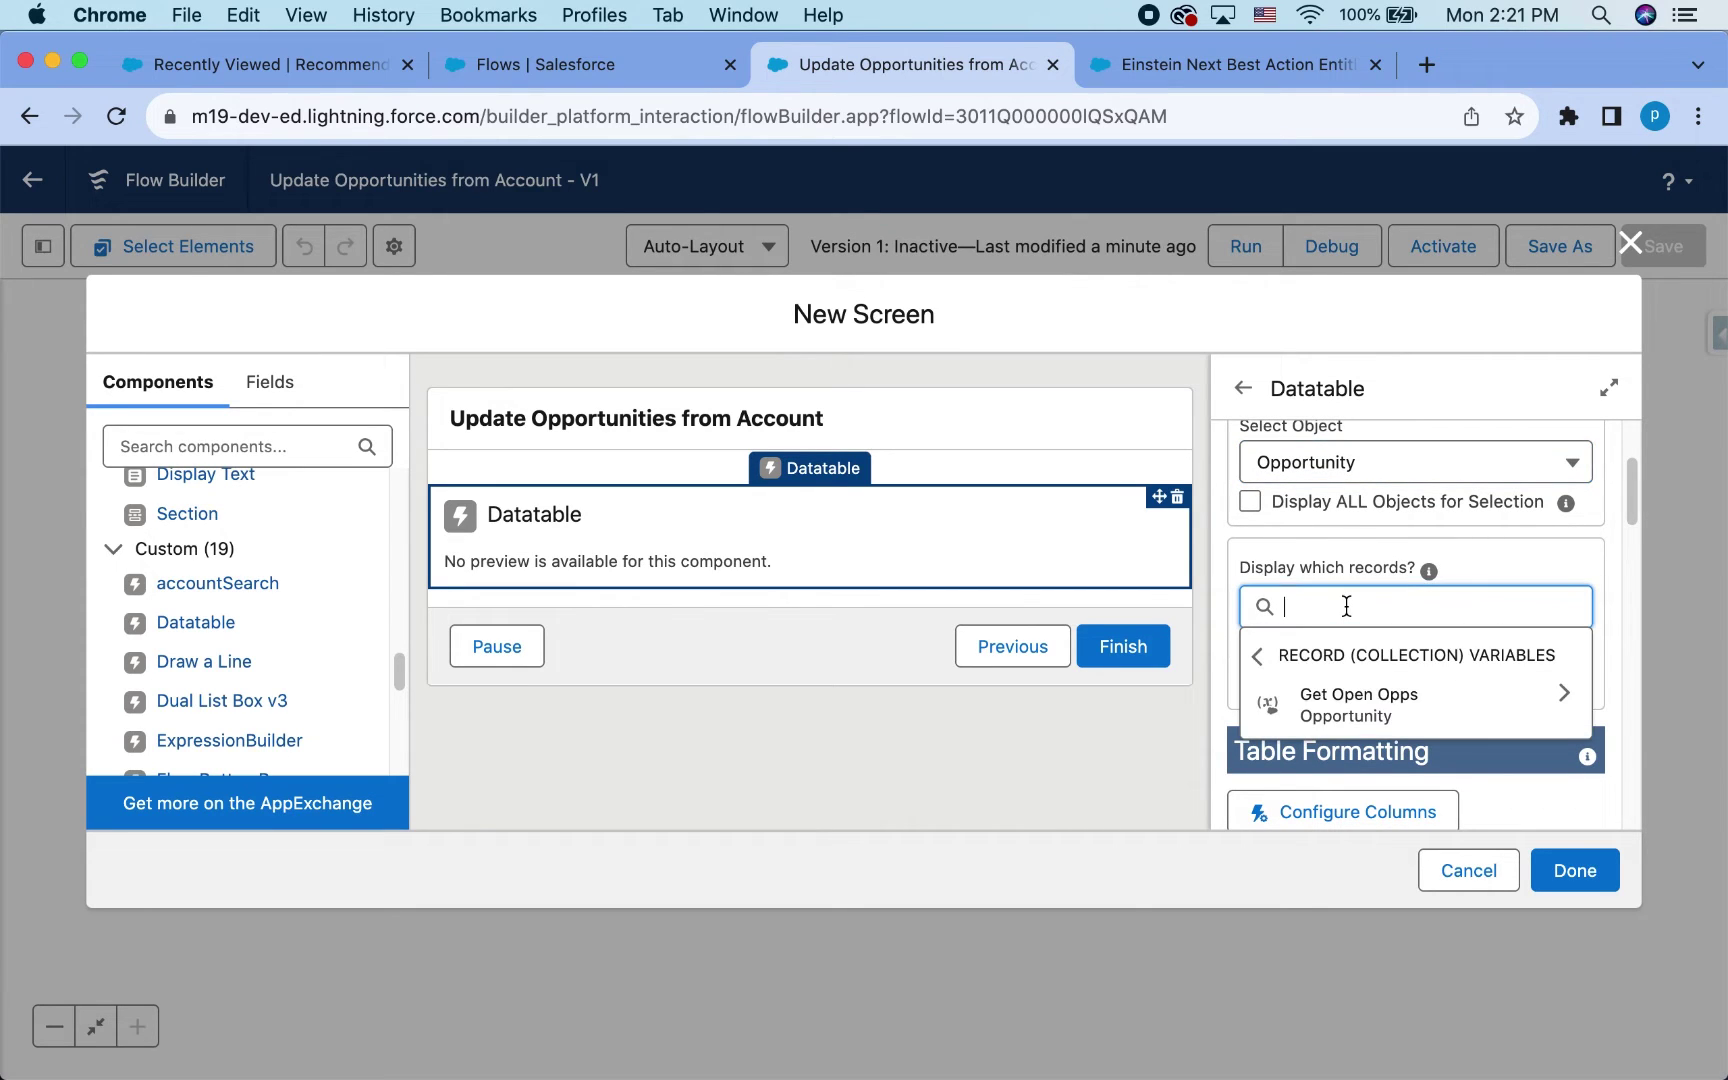
{"action": "left_click", "coordinate": [1383, 706]}
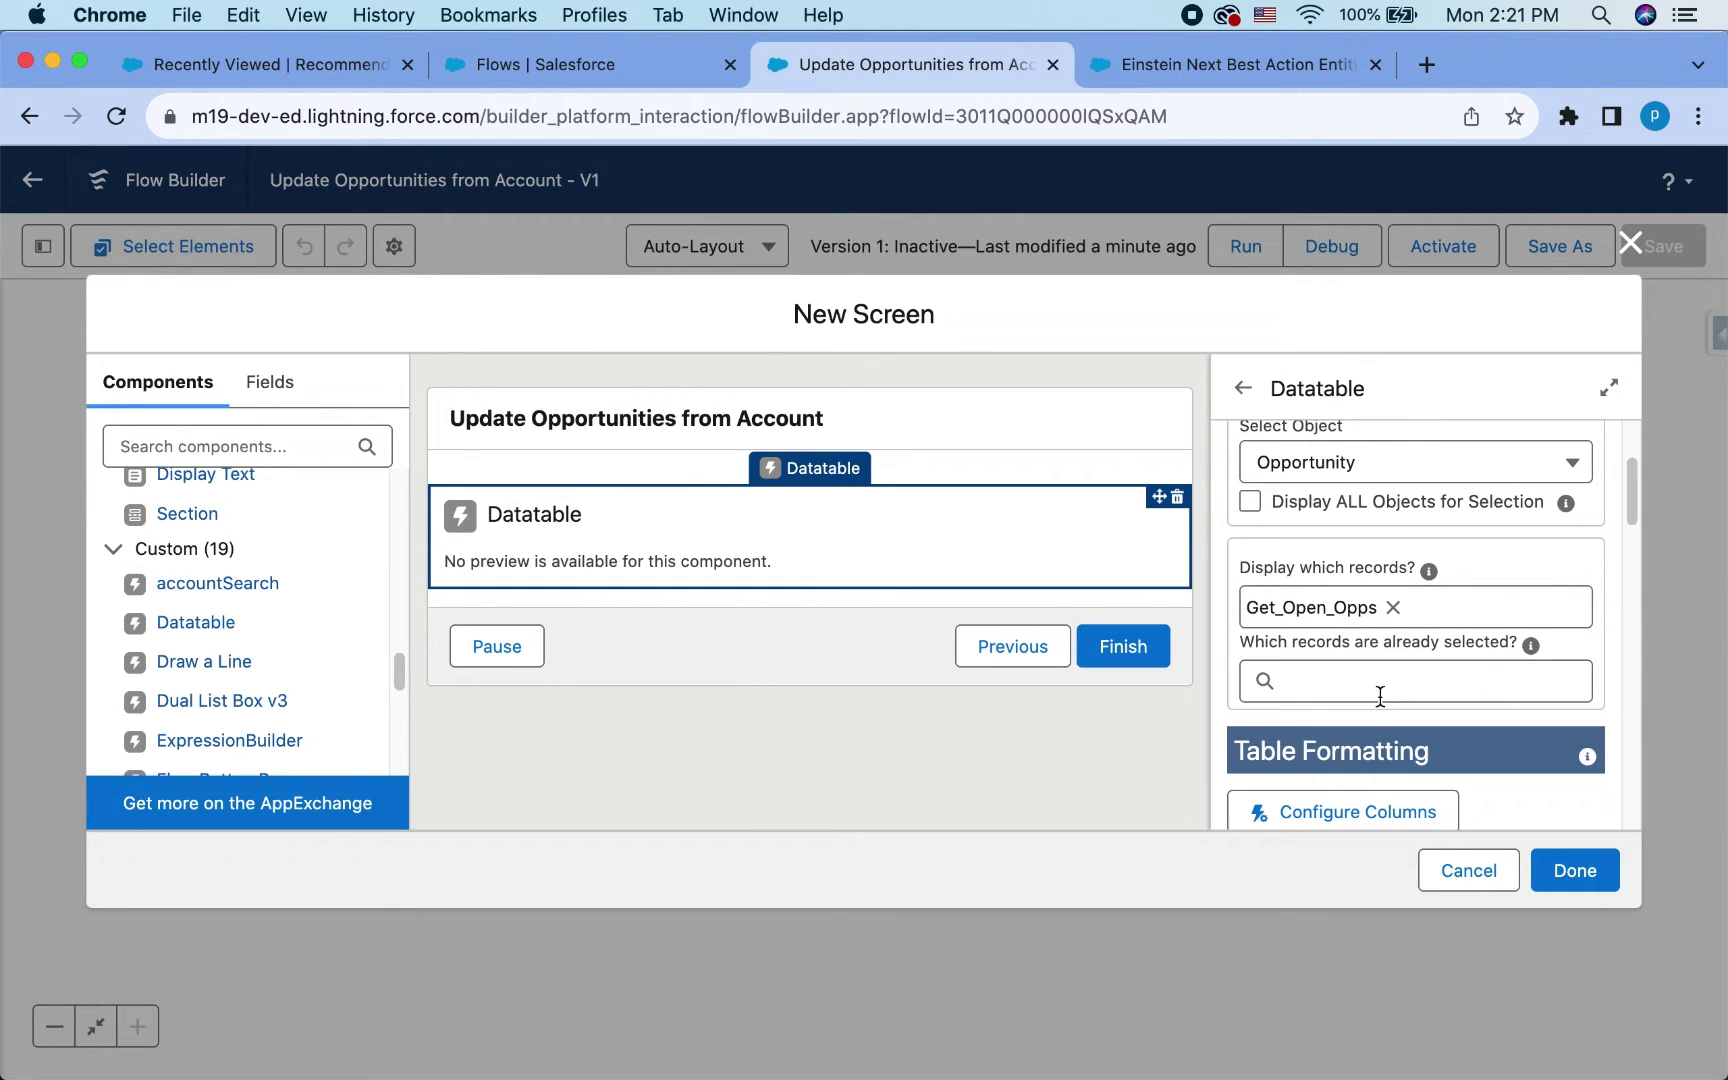
{"action": "scroll", "coordinate": [1376, 760], "scroll_direction": "down", "scroll_amount": 2}
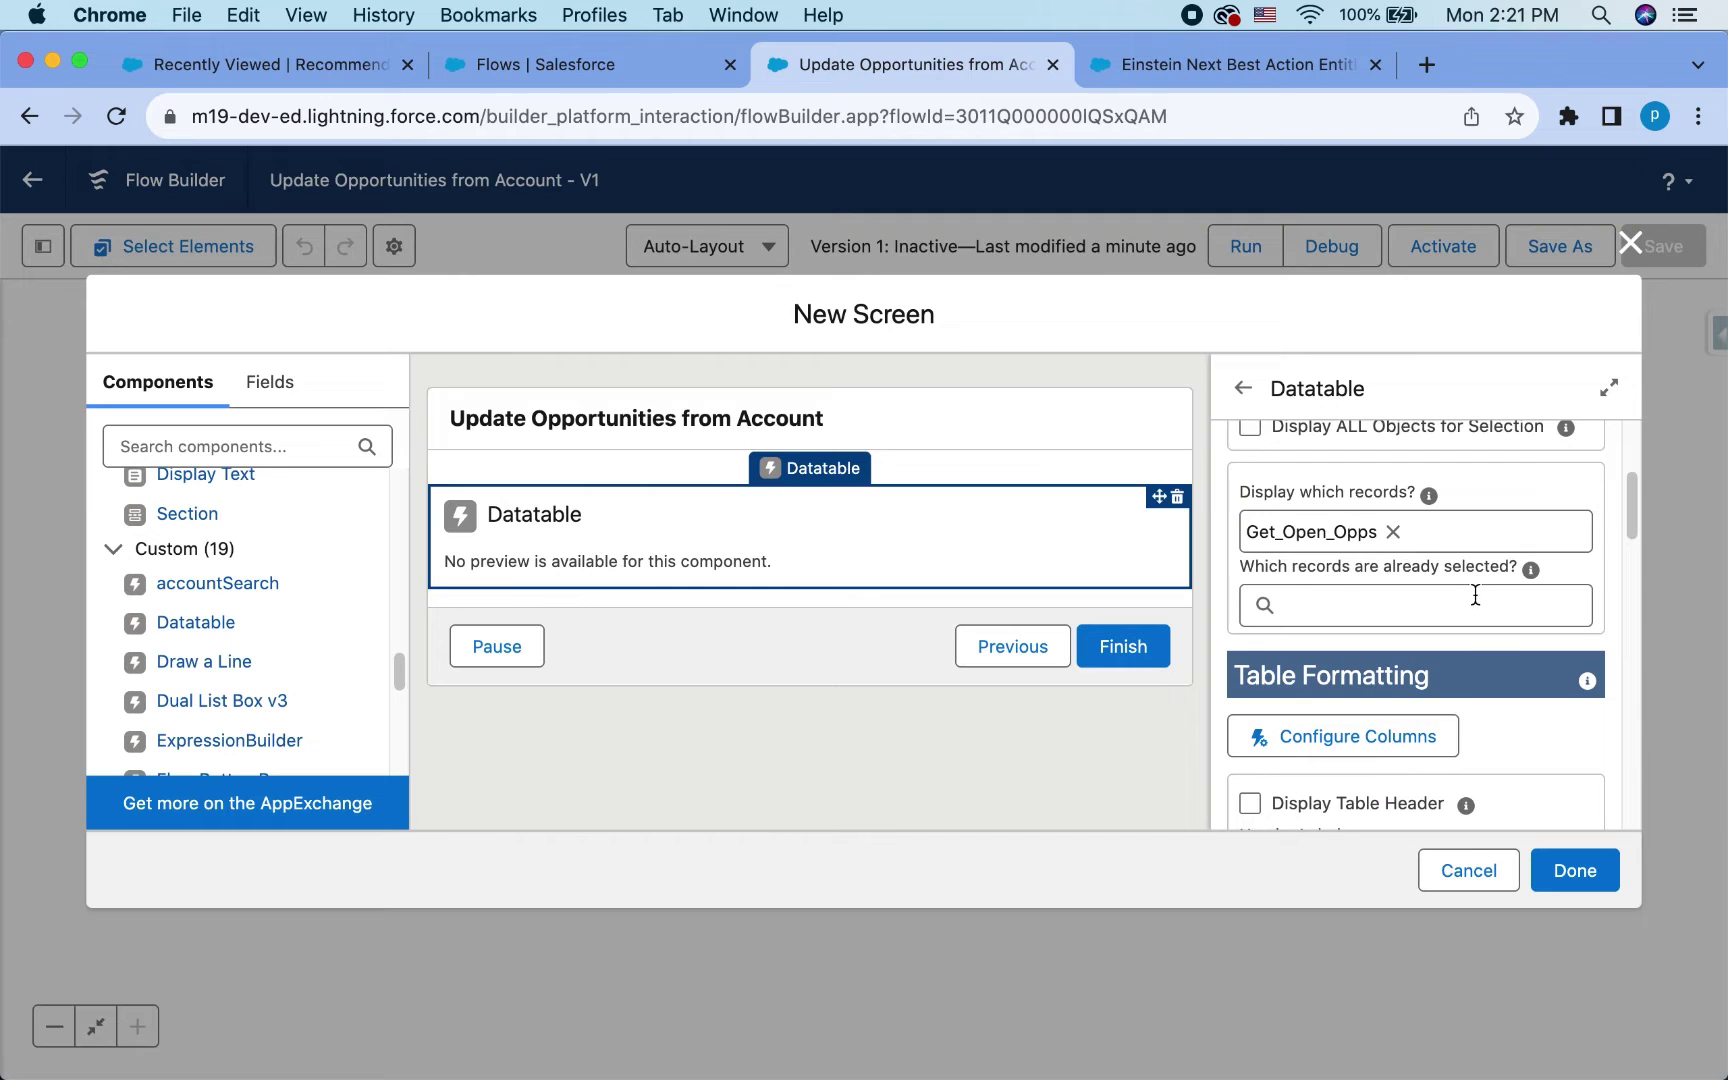
{"action": "scroll", "coordinate": [1322, 607], "scroll_direction": "down", "scroll_amount": 2}
{"action": "scroll", "coordinate": [1308, 521], "scroll_direction": "down", "scroll_amount": 6}
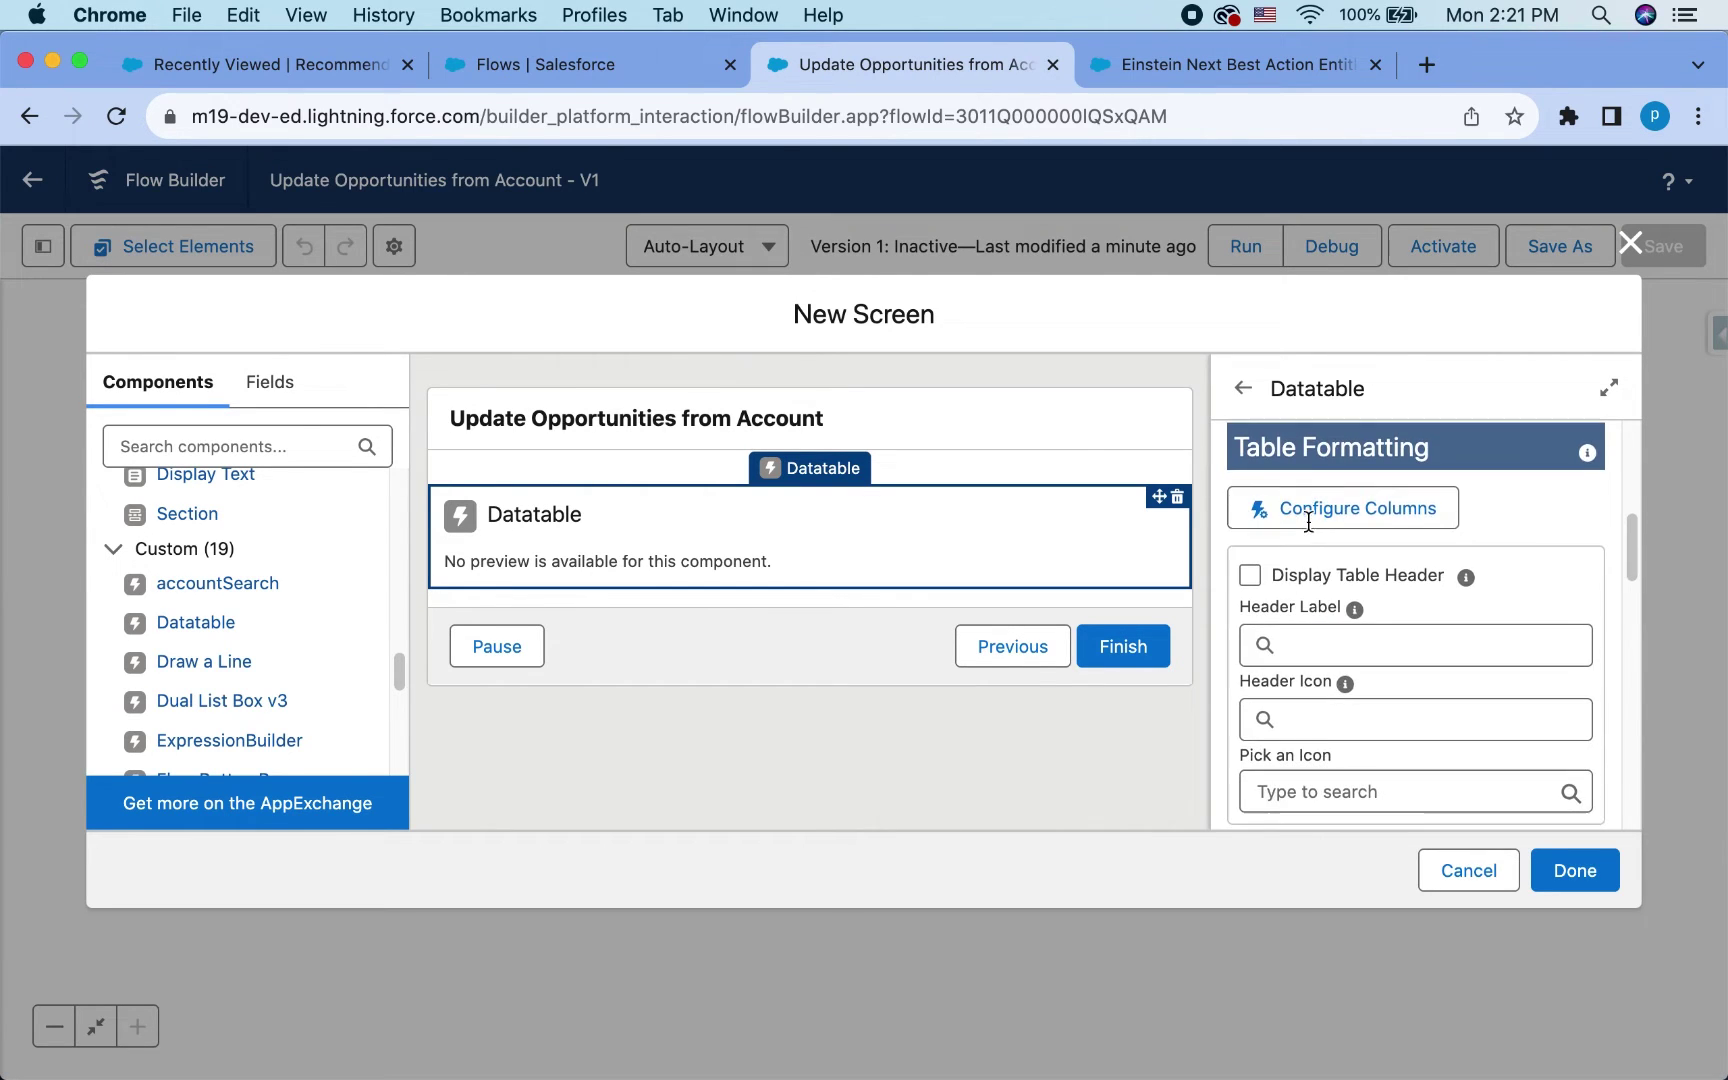
{"action": "scroll", "coordinate": [1308, 521], "scroll_direction": "down", "scroll_amount": 3}
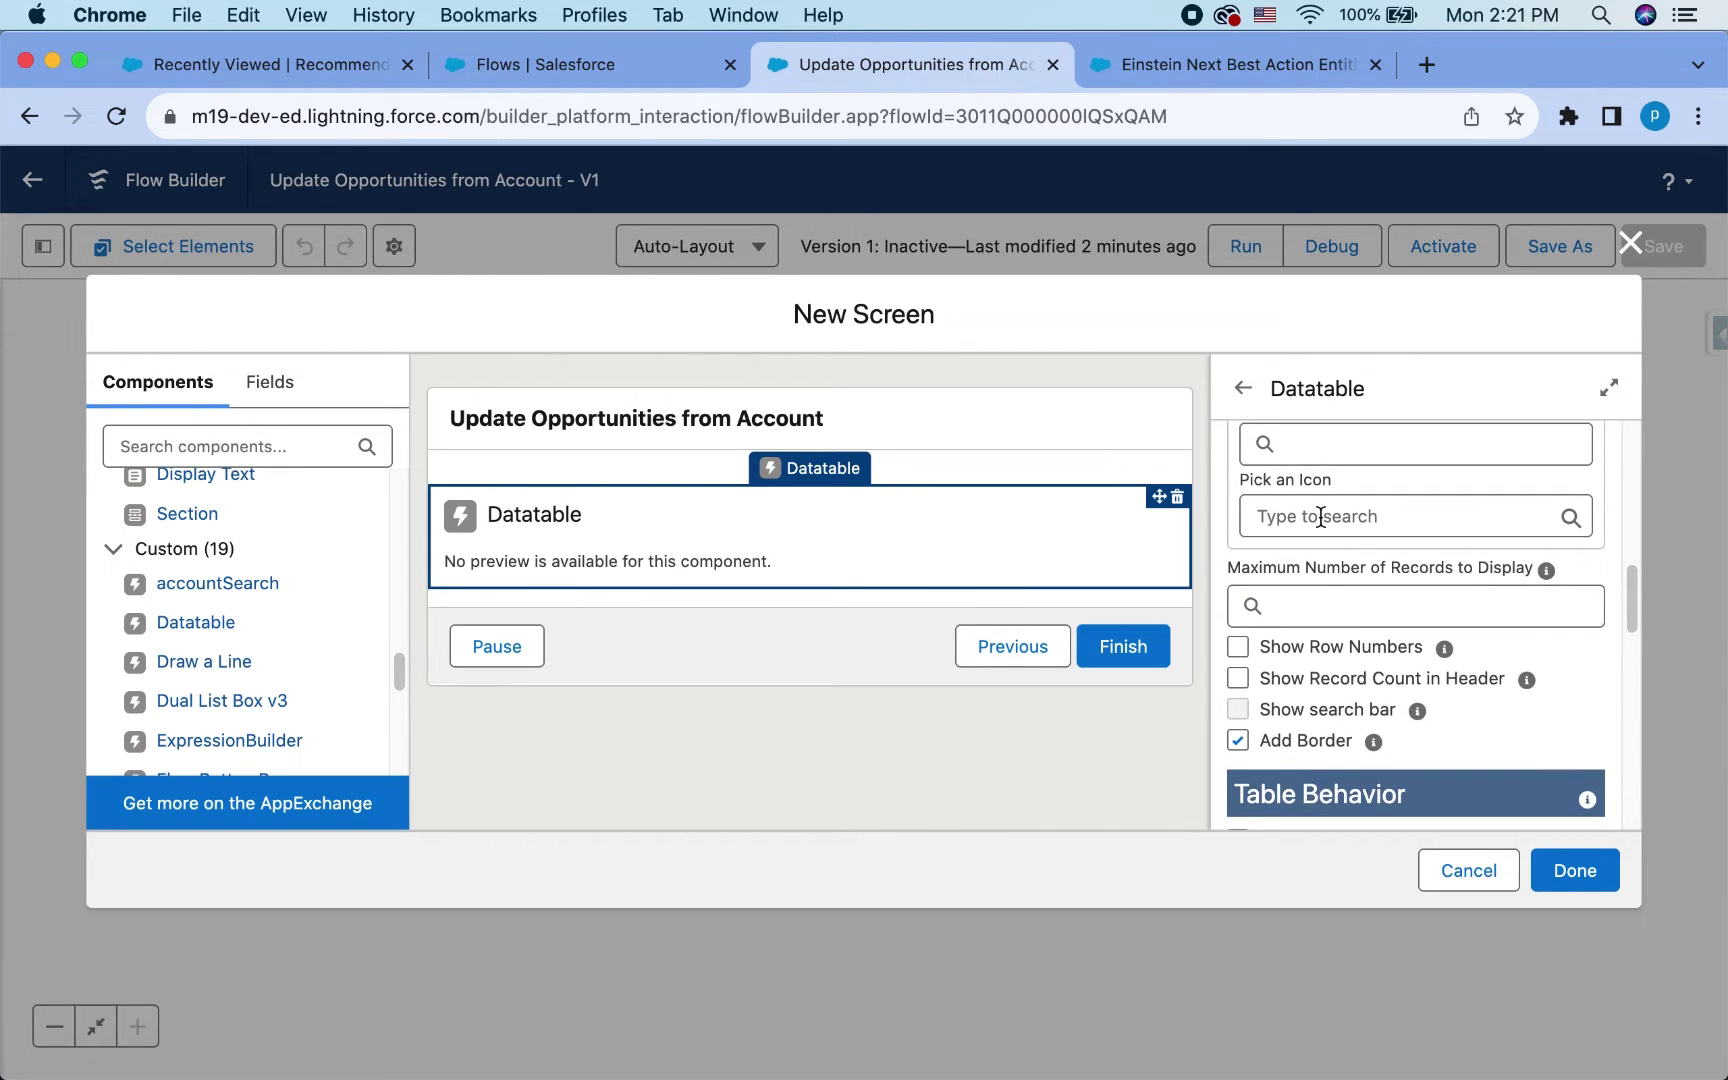
{"action": "scroll", "coordinate": [1310, 518], "scroll_direction": "up", "scroll_amount": 3}
{"action": "scroll", "coordinate": [1324, 745], "scroll_direction": "down", "scroll_amount": 8}
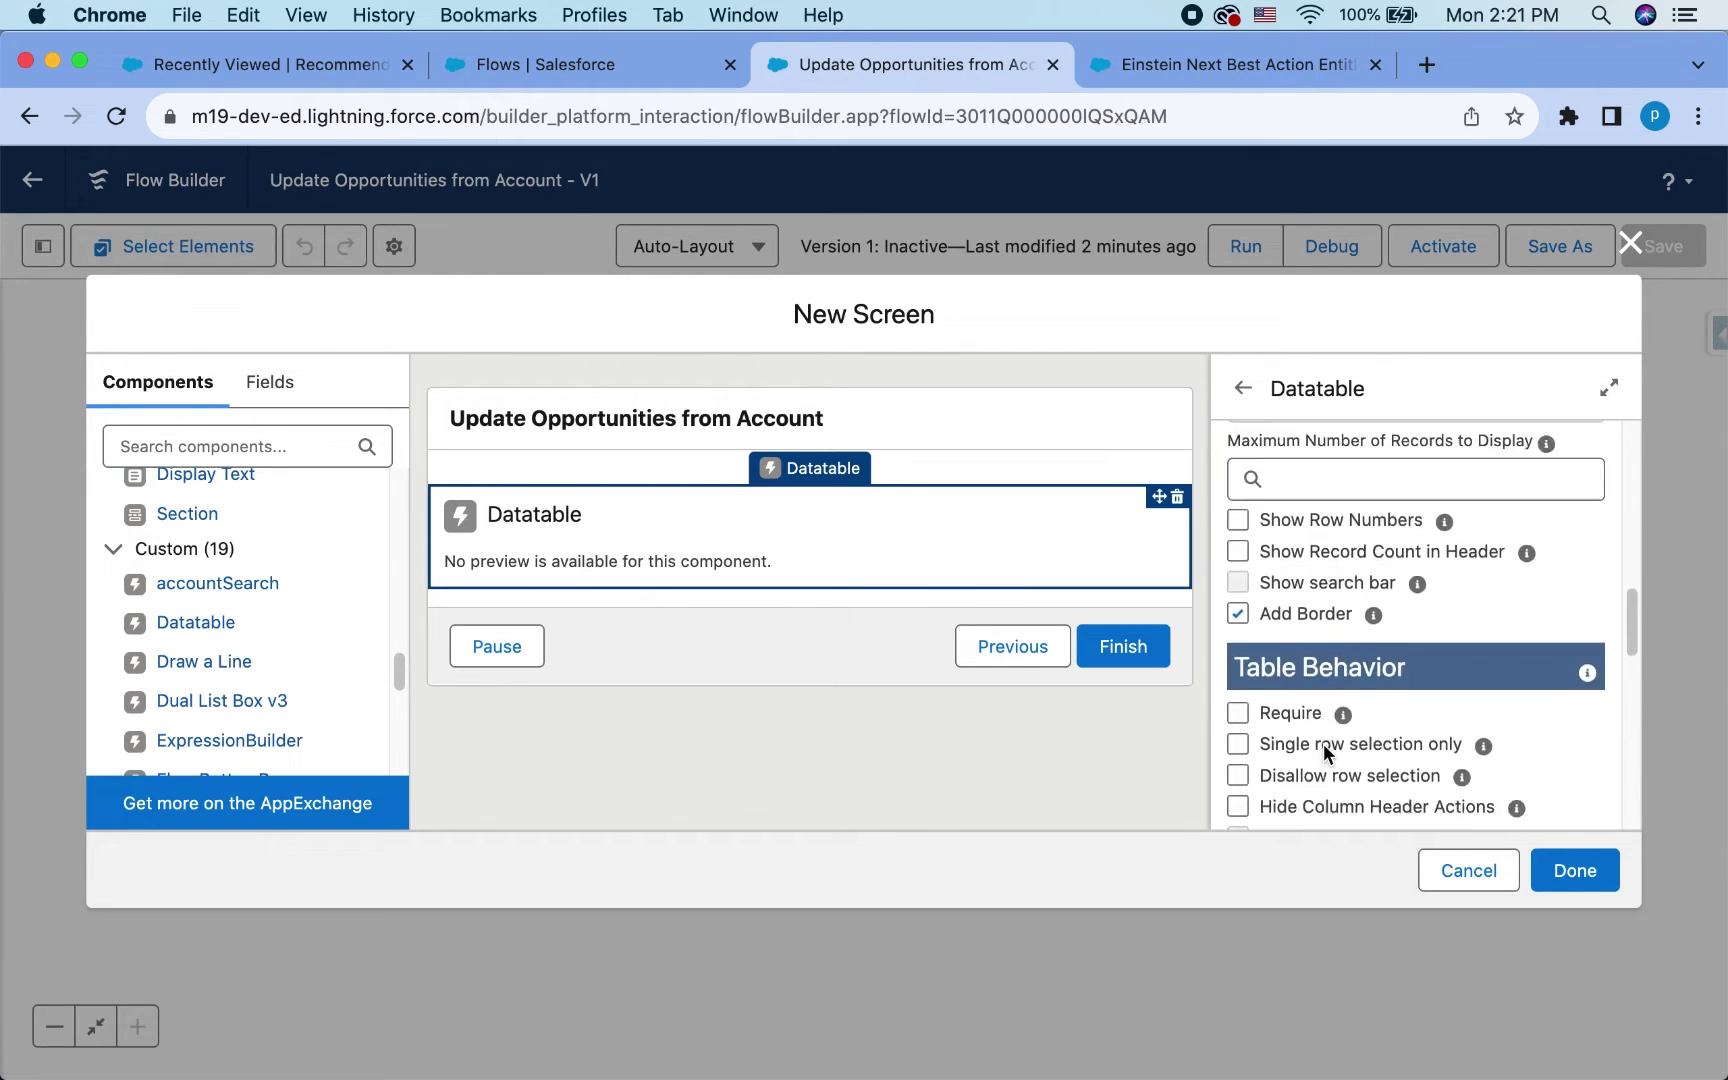
{"action": "scroll", "coordinate": [1323, 752], "scroll_direction": "down", "scroll_amount": 10}
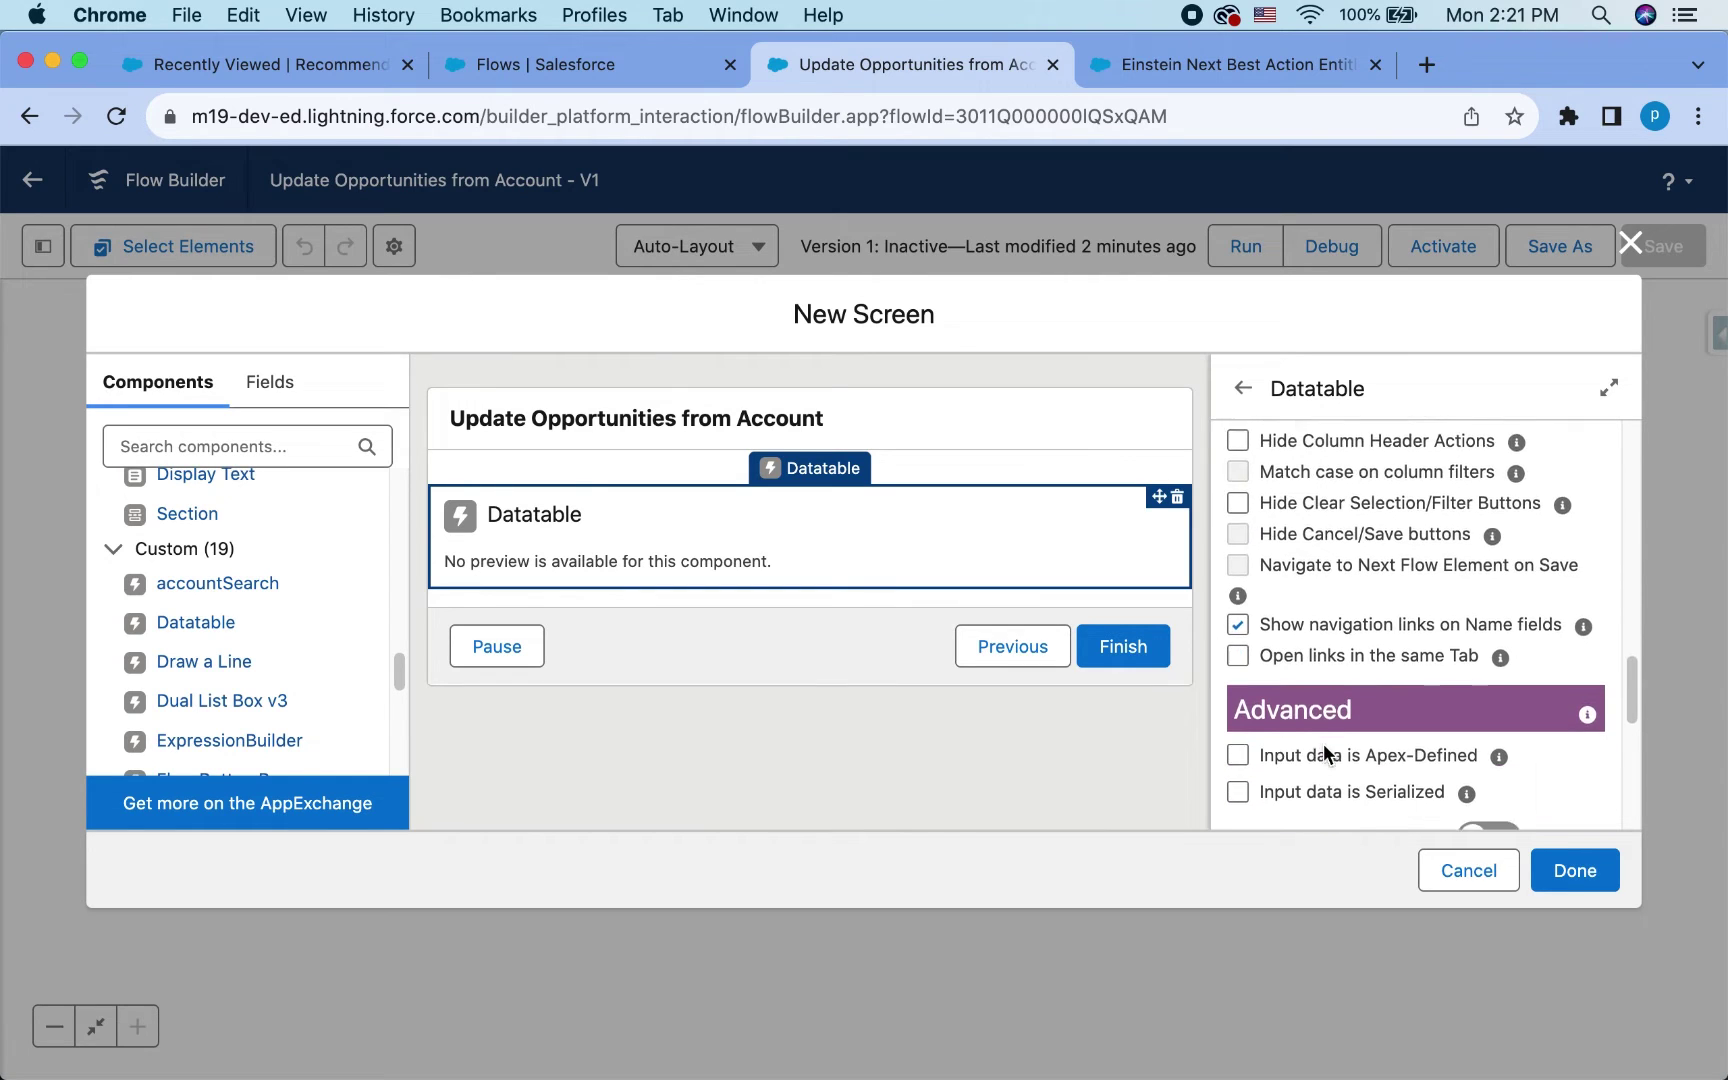
{"action": "scroll", "coordinate": [1323, 752], "scroll_direction": "down", "scroll_amount": 5}
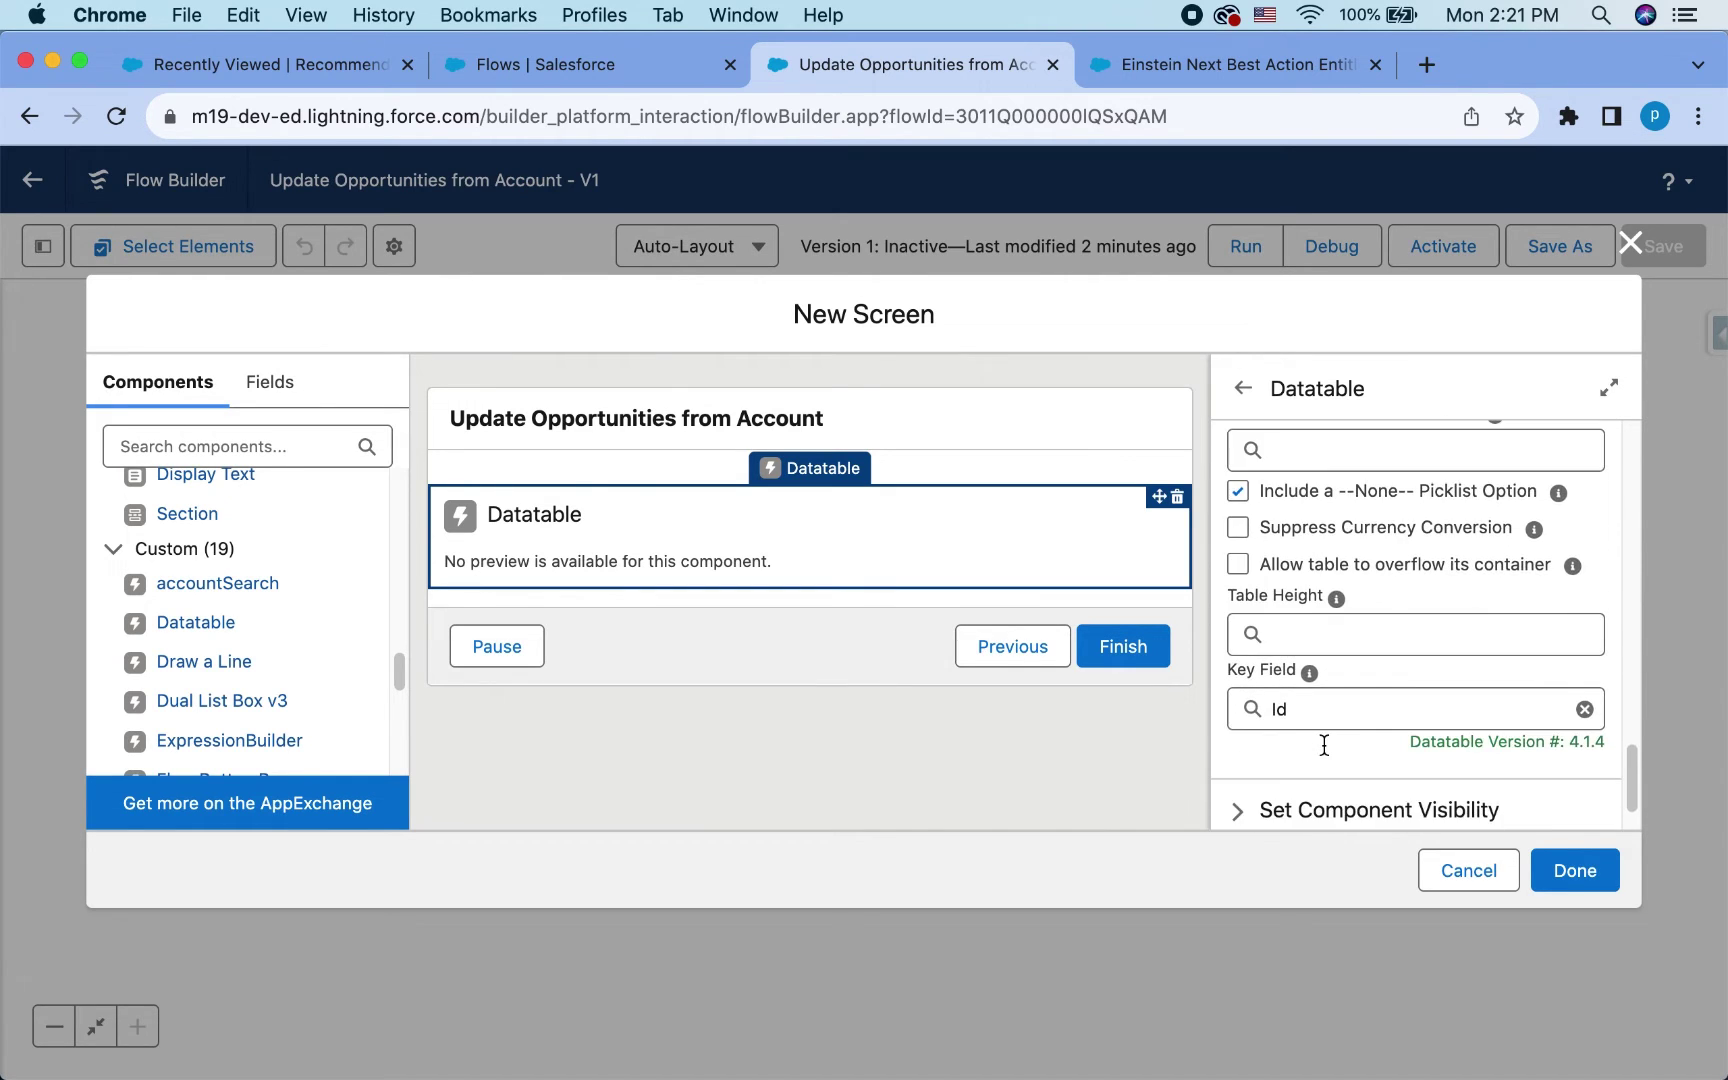
{"action": "scroll", "coordinate": [1326, 752], "scroll_direction": "up", "scroll_amount": 10}
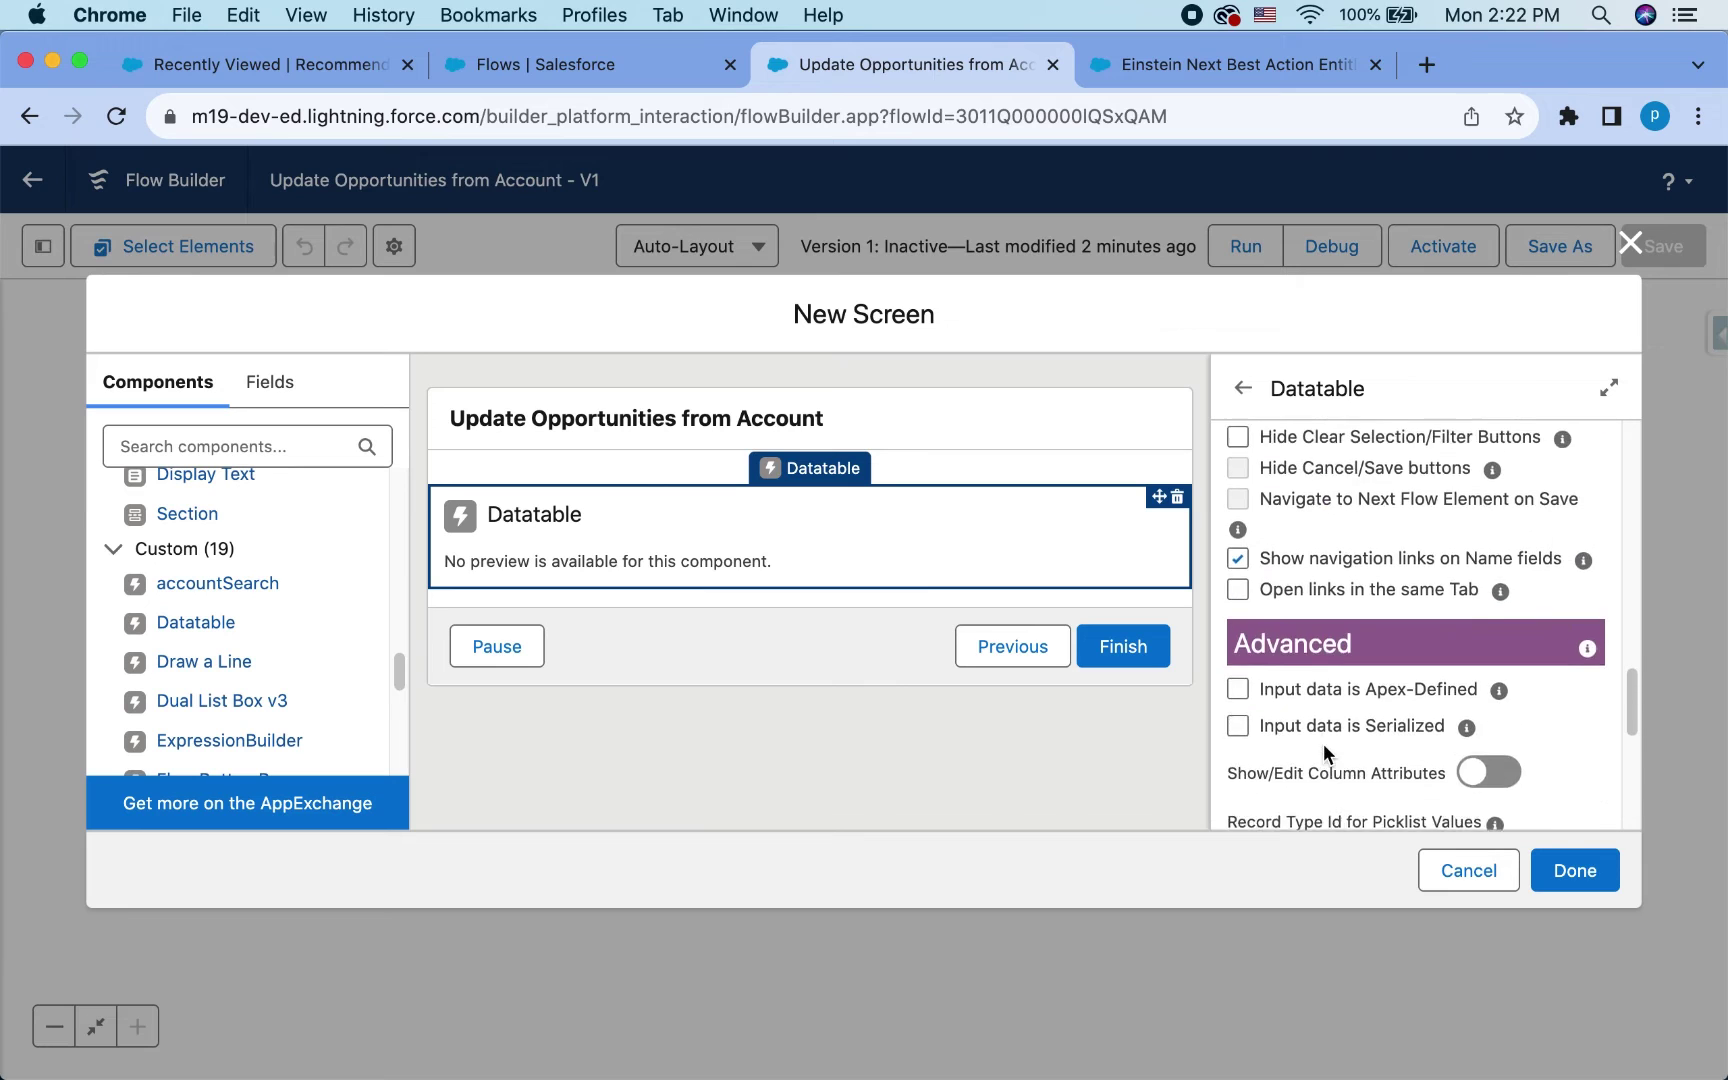
{"action": "scroll", "coordinate": [1323, 752], "scroll_direction": "up", "scroll_amount": 8}
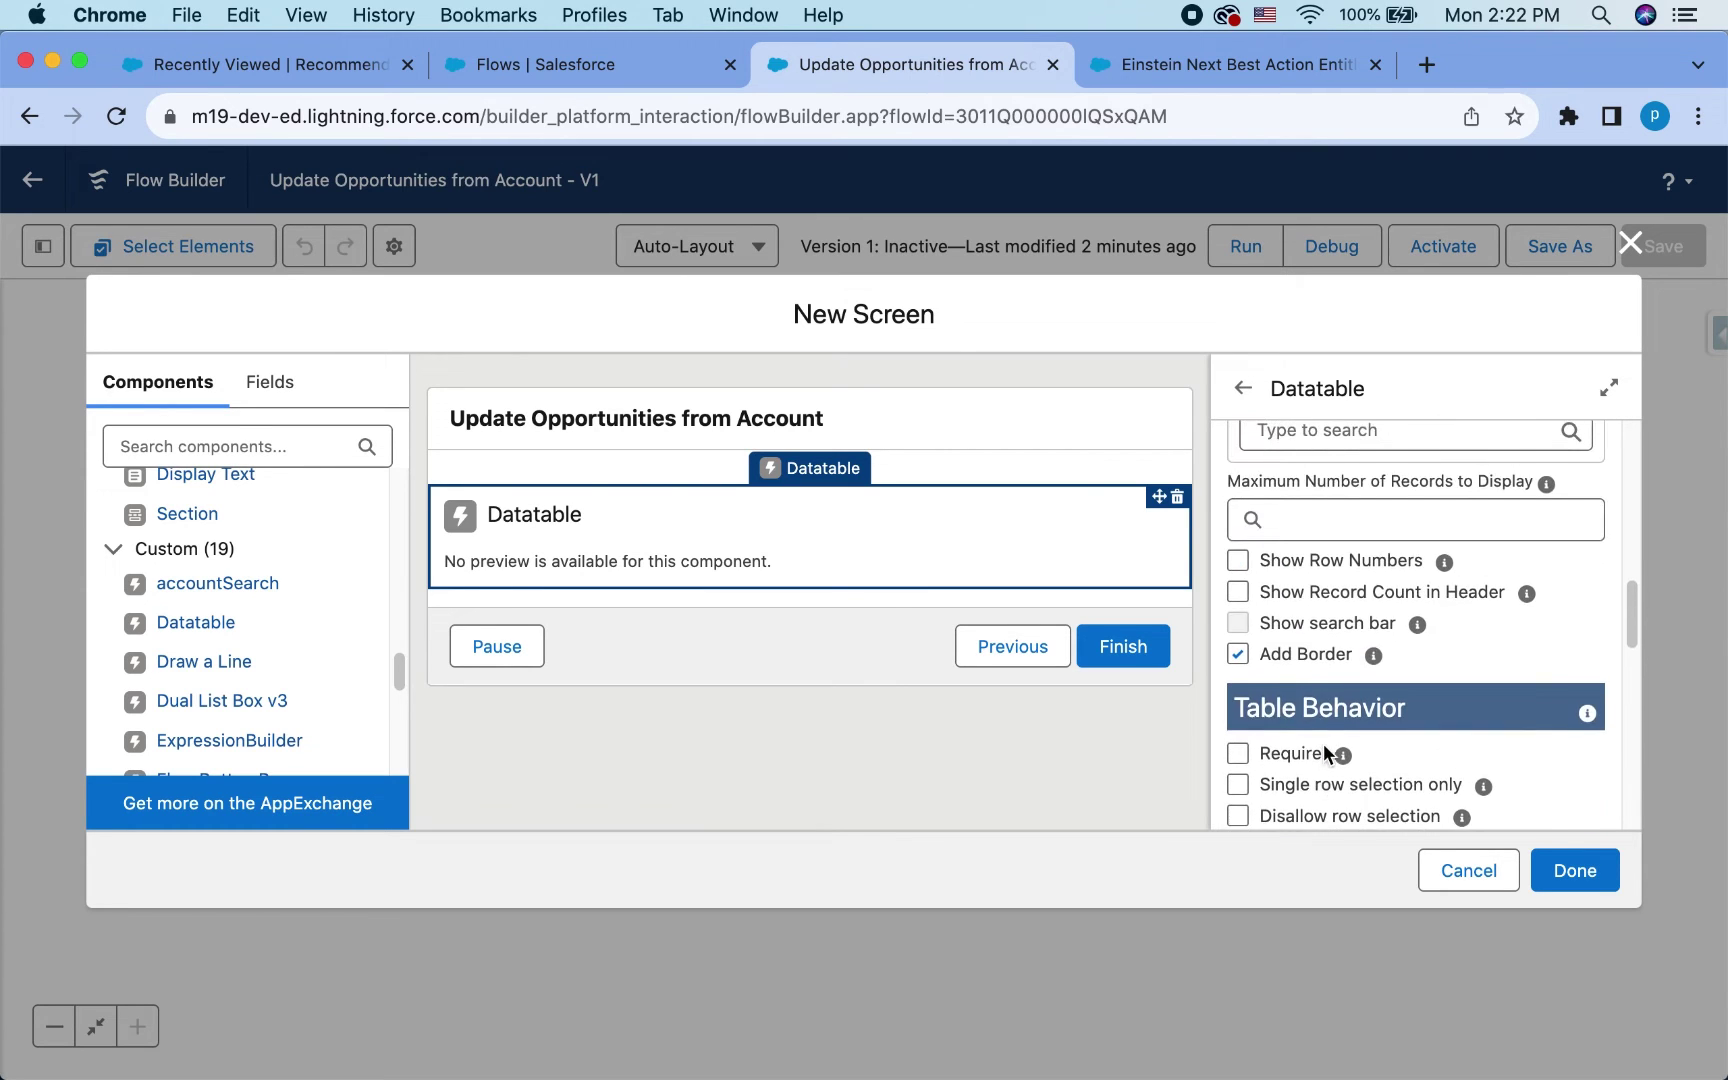
{"action": "scroll", "coordinate": [1323, 745], "scroll_direction": "up", "scroll_amount": 2}
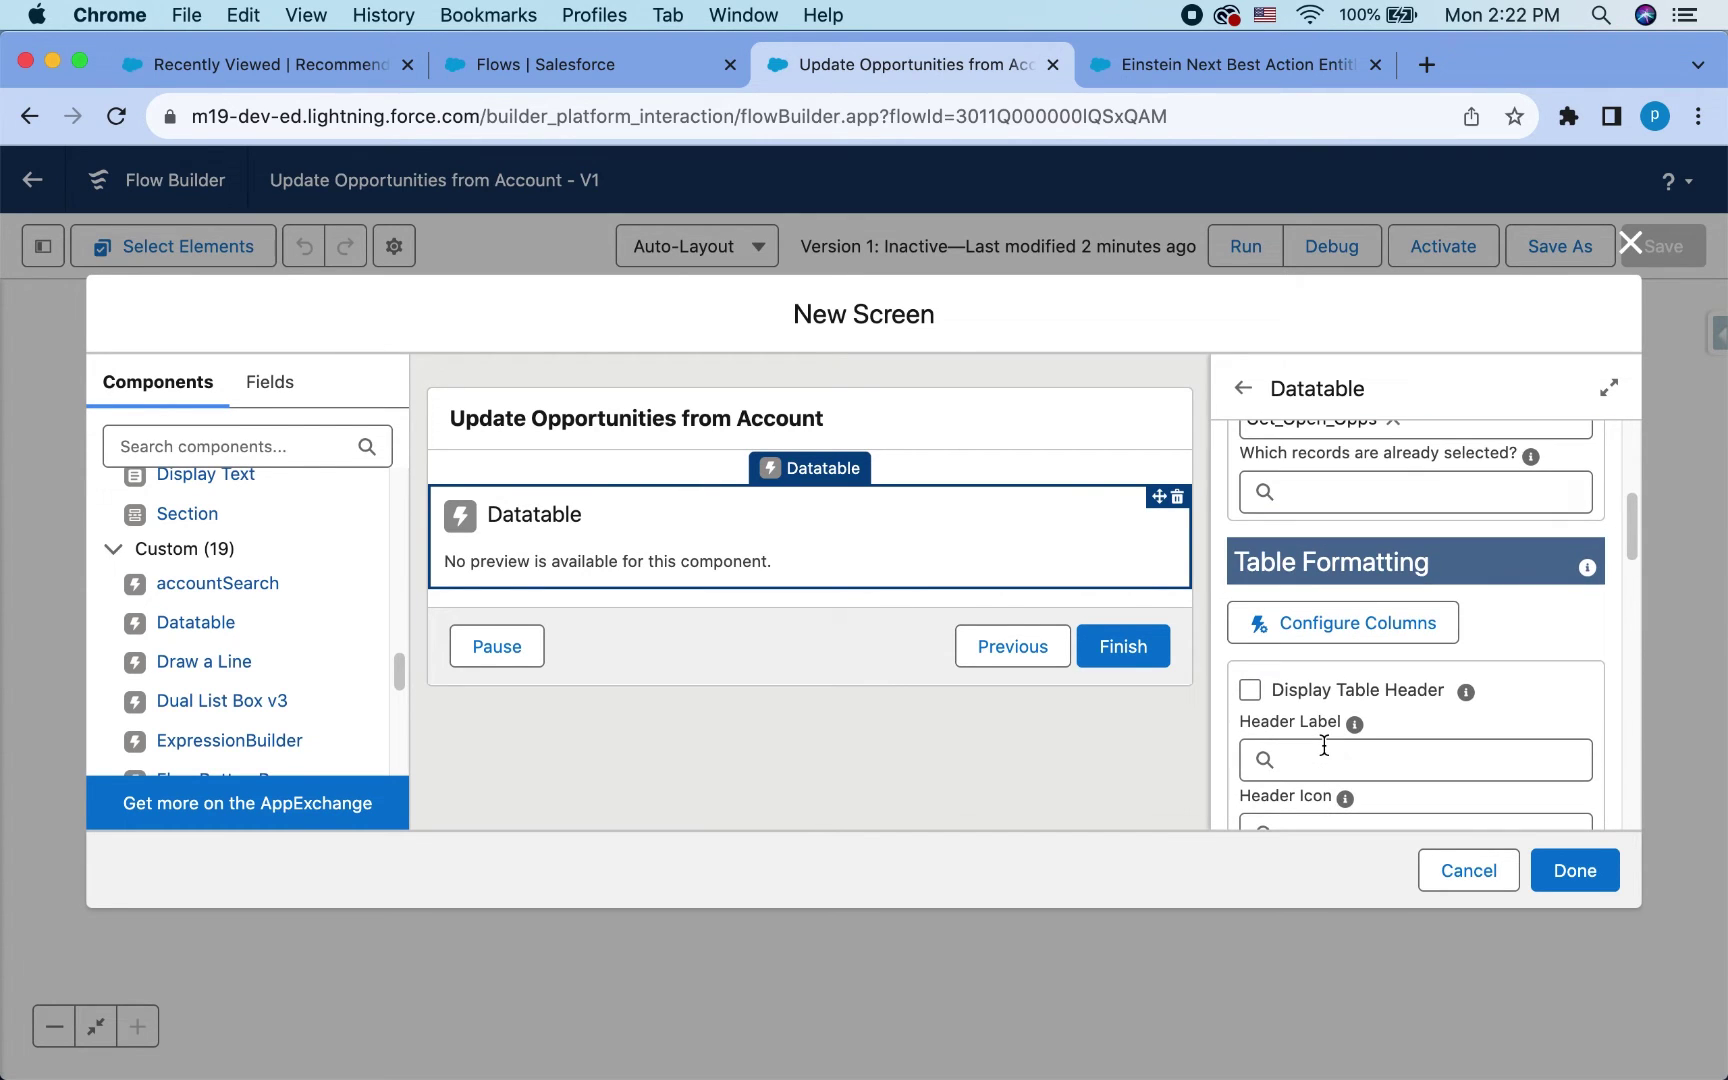
- Pick datatable columns from fields, adding Close Date, Name and Stage
{"action": "left_click", "coordinate": [1355, 638]}
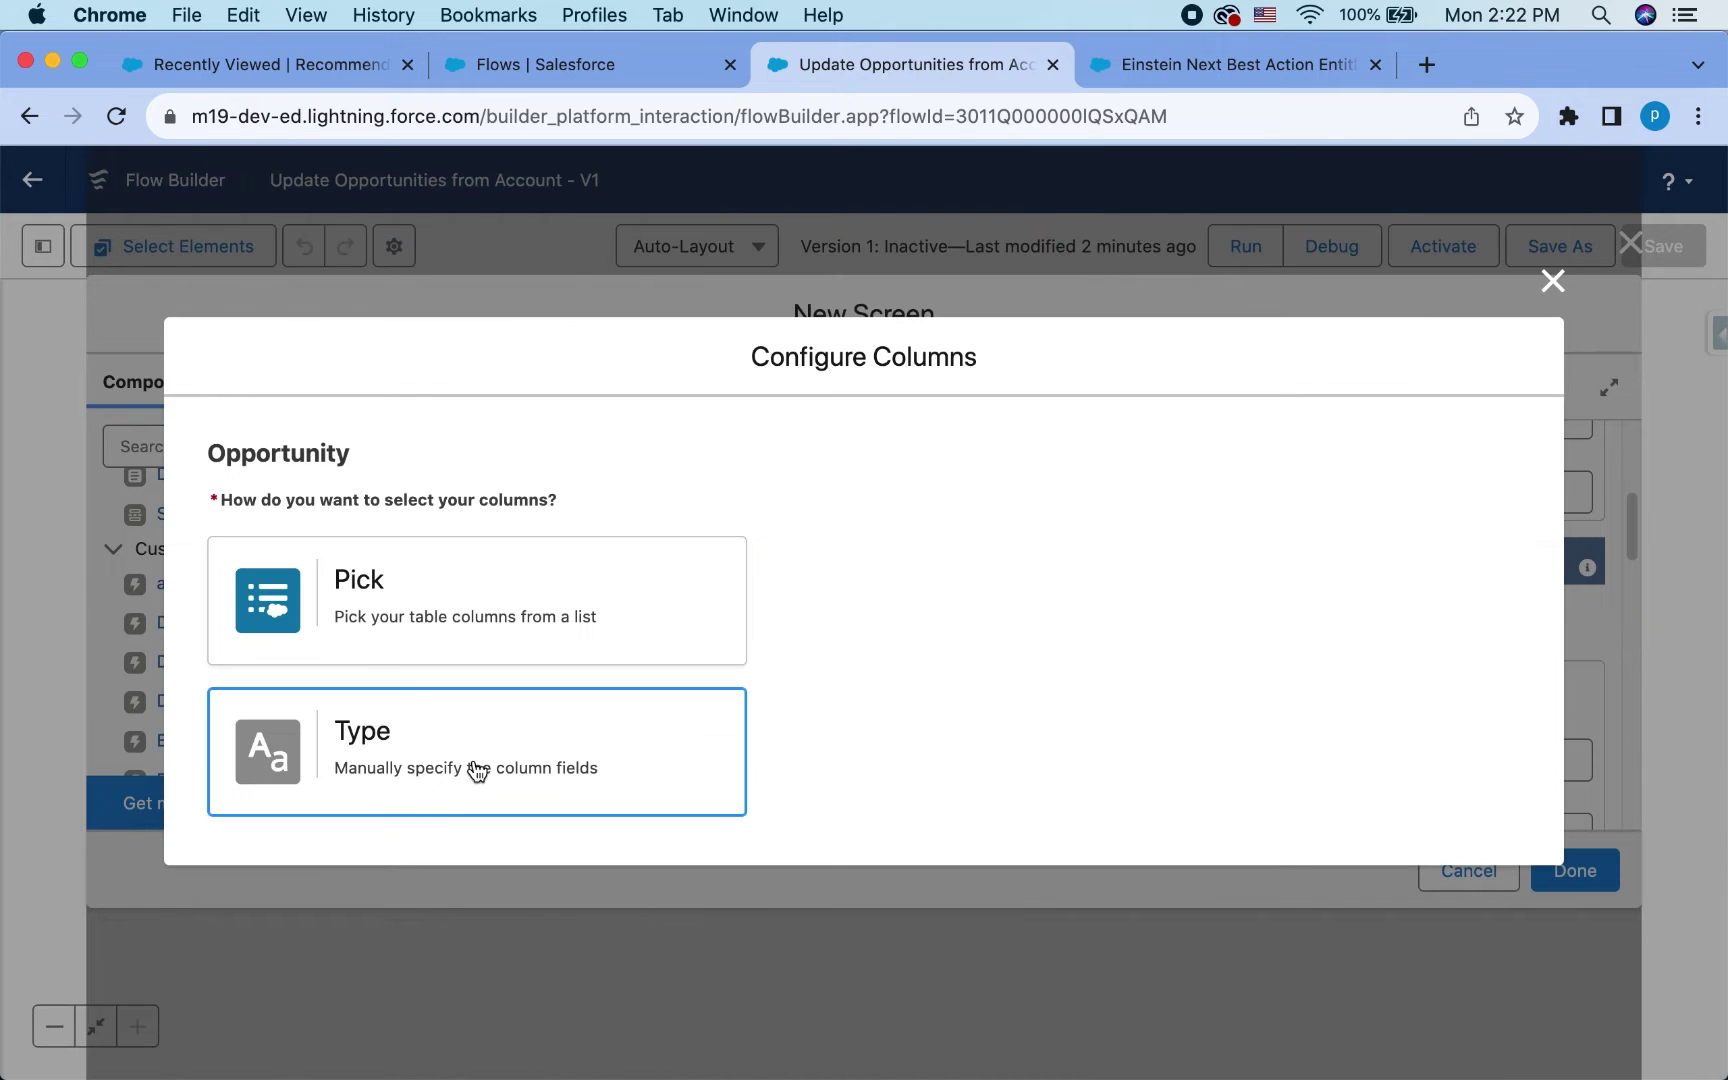
{"action": "left_click", "coordinate": [488, 630]}
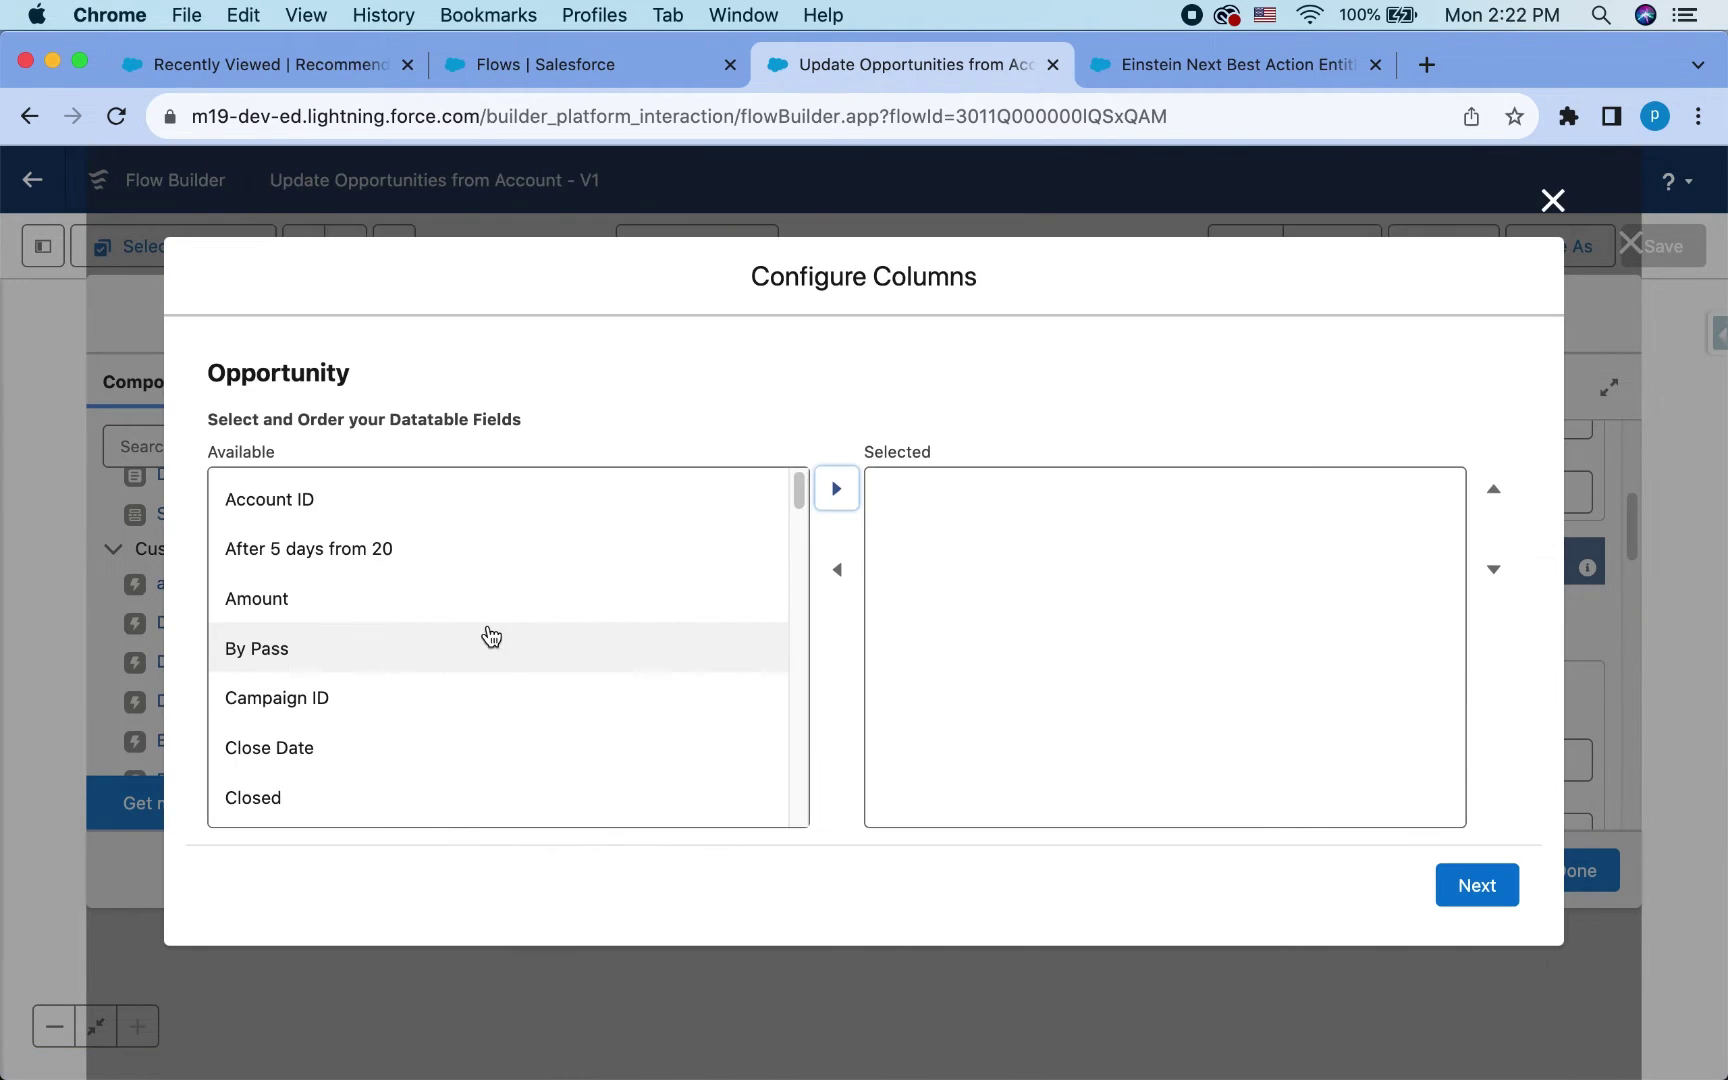
{"action": "scroll", "coordinate": [390, 625], "scroll_direction": "down", "scroll_amount": 5}
{"action": "scroll", "coordinate": [386, 609], "scroll_direction": "up", "scroll_amount": 2}
{"action": "left_click", "coordinate": [404, 571]}
{"action": "left_click", "coordinate": [843, 500]}
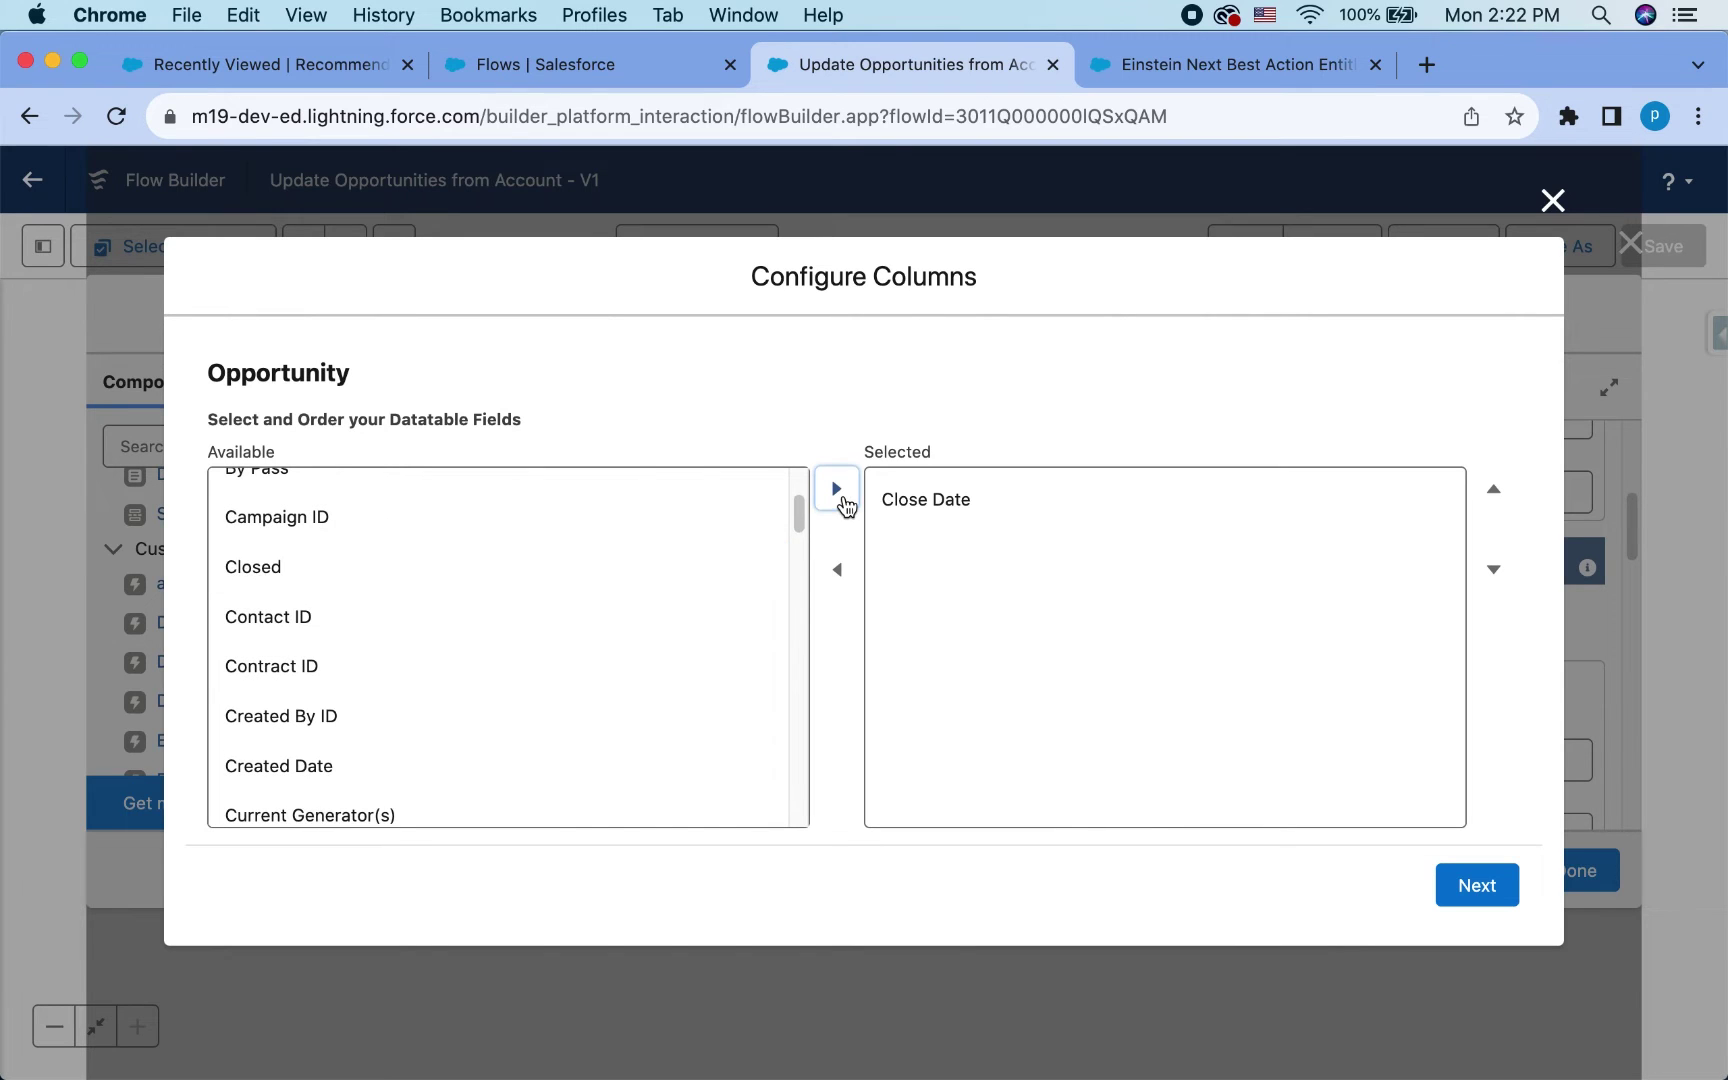
{"action": "scroll", "coordinate": [412, 670], "scroll_direction": "down", "scroll_amount": 10}
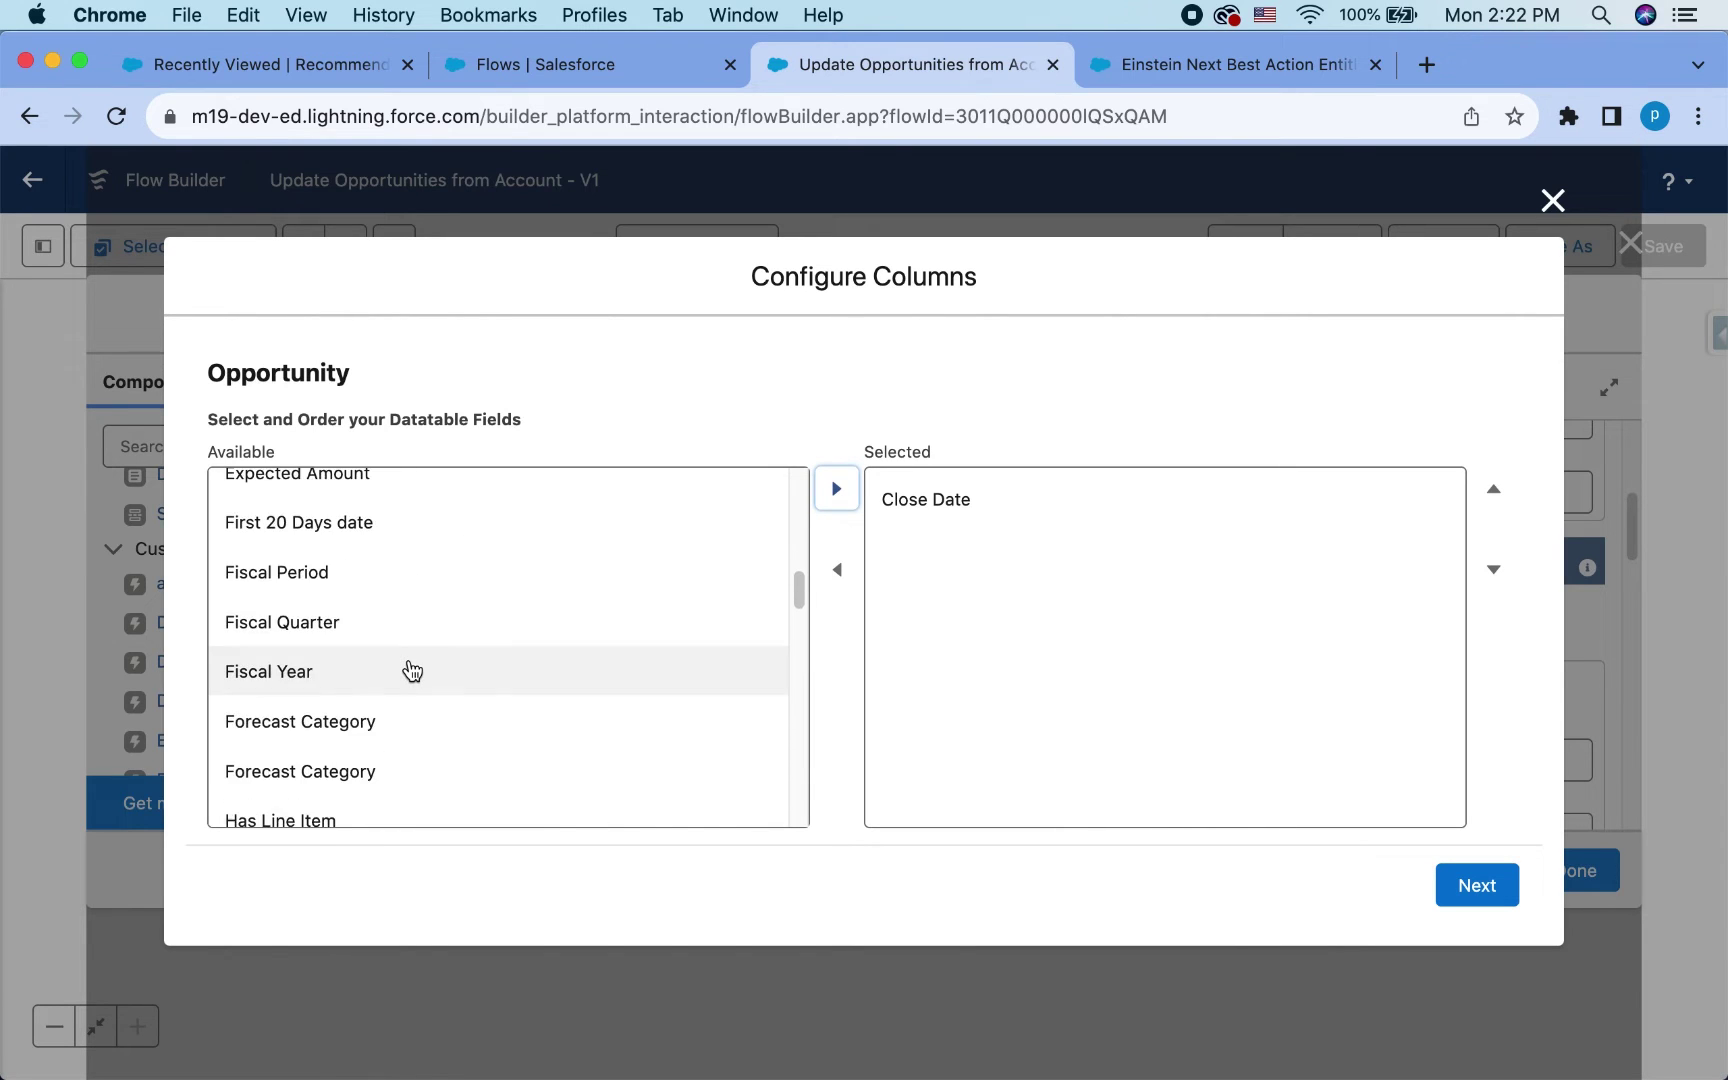
{"action": "scroll", "coordinate": [412, 670], "scroll_direction": "down", "scroll_amount": 8}
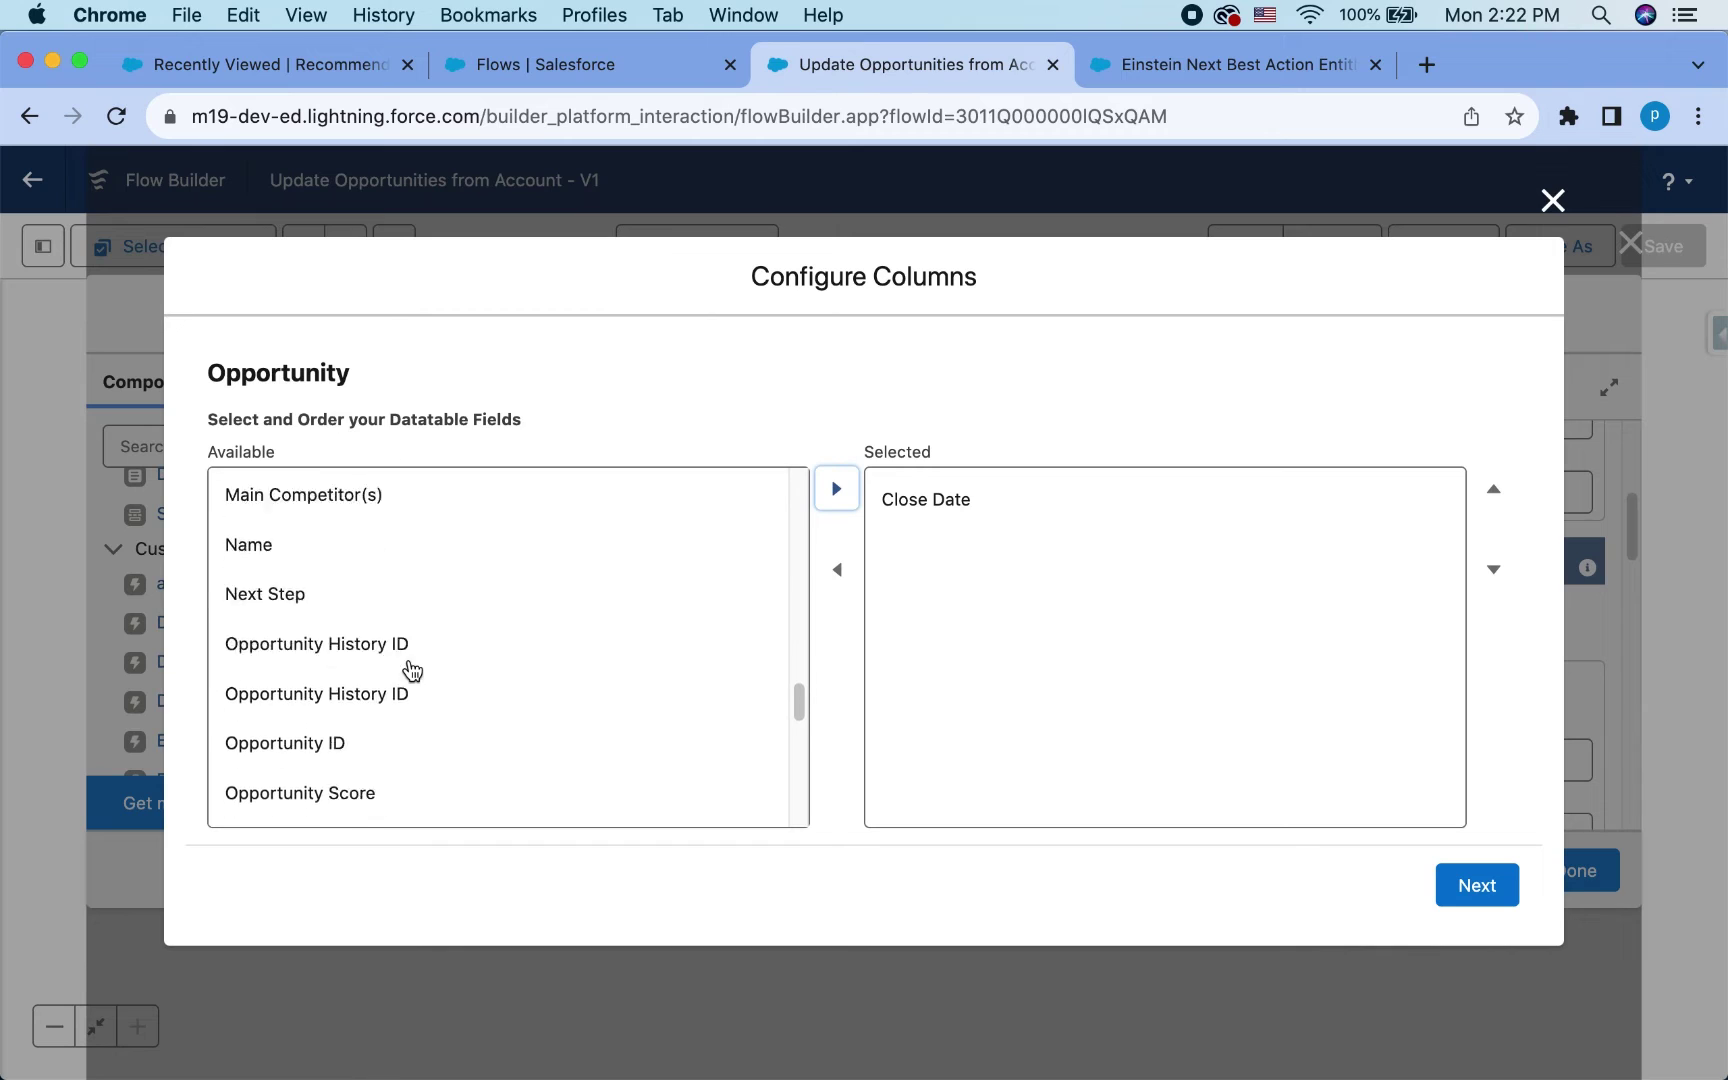
{"action": "left_click", "coordinate": [422, 510]}
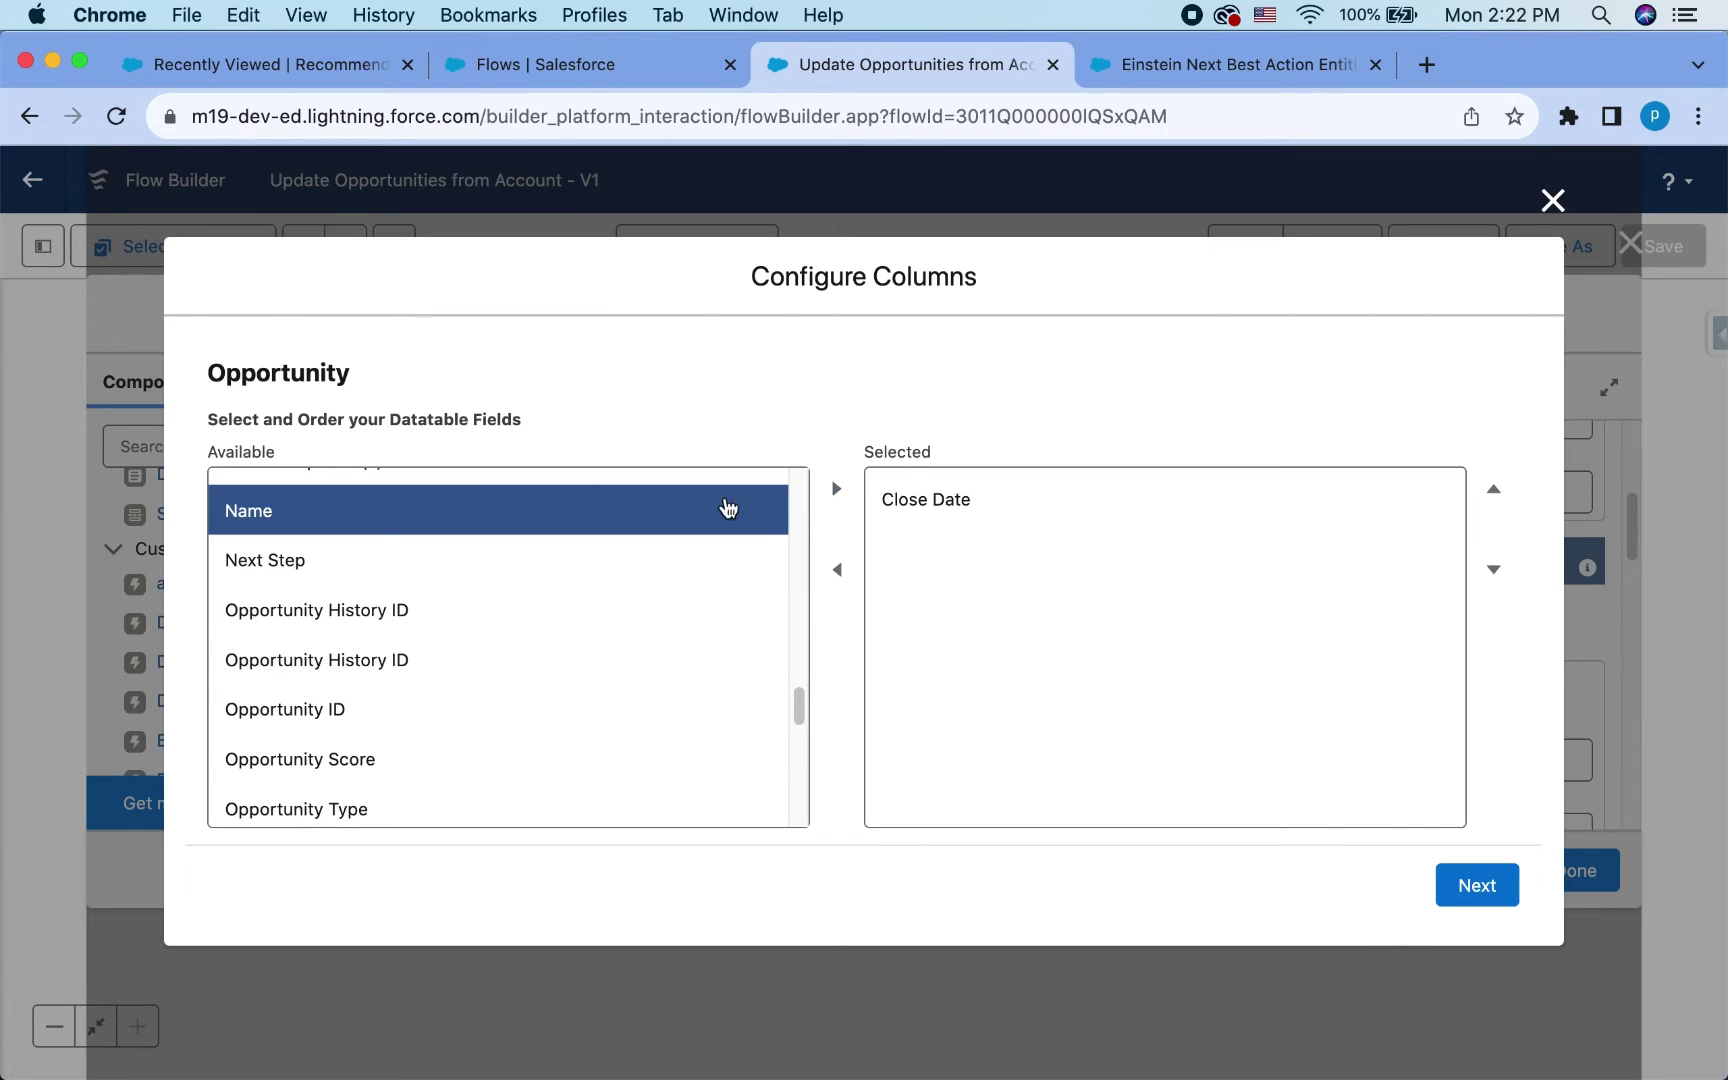
{"action": "left_click", "coordinate": [836, 488]}
{"action": "key", "text": "s"}
{"action": "left_click", "coordinate": [836, 490]}
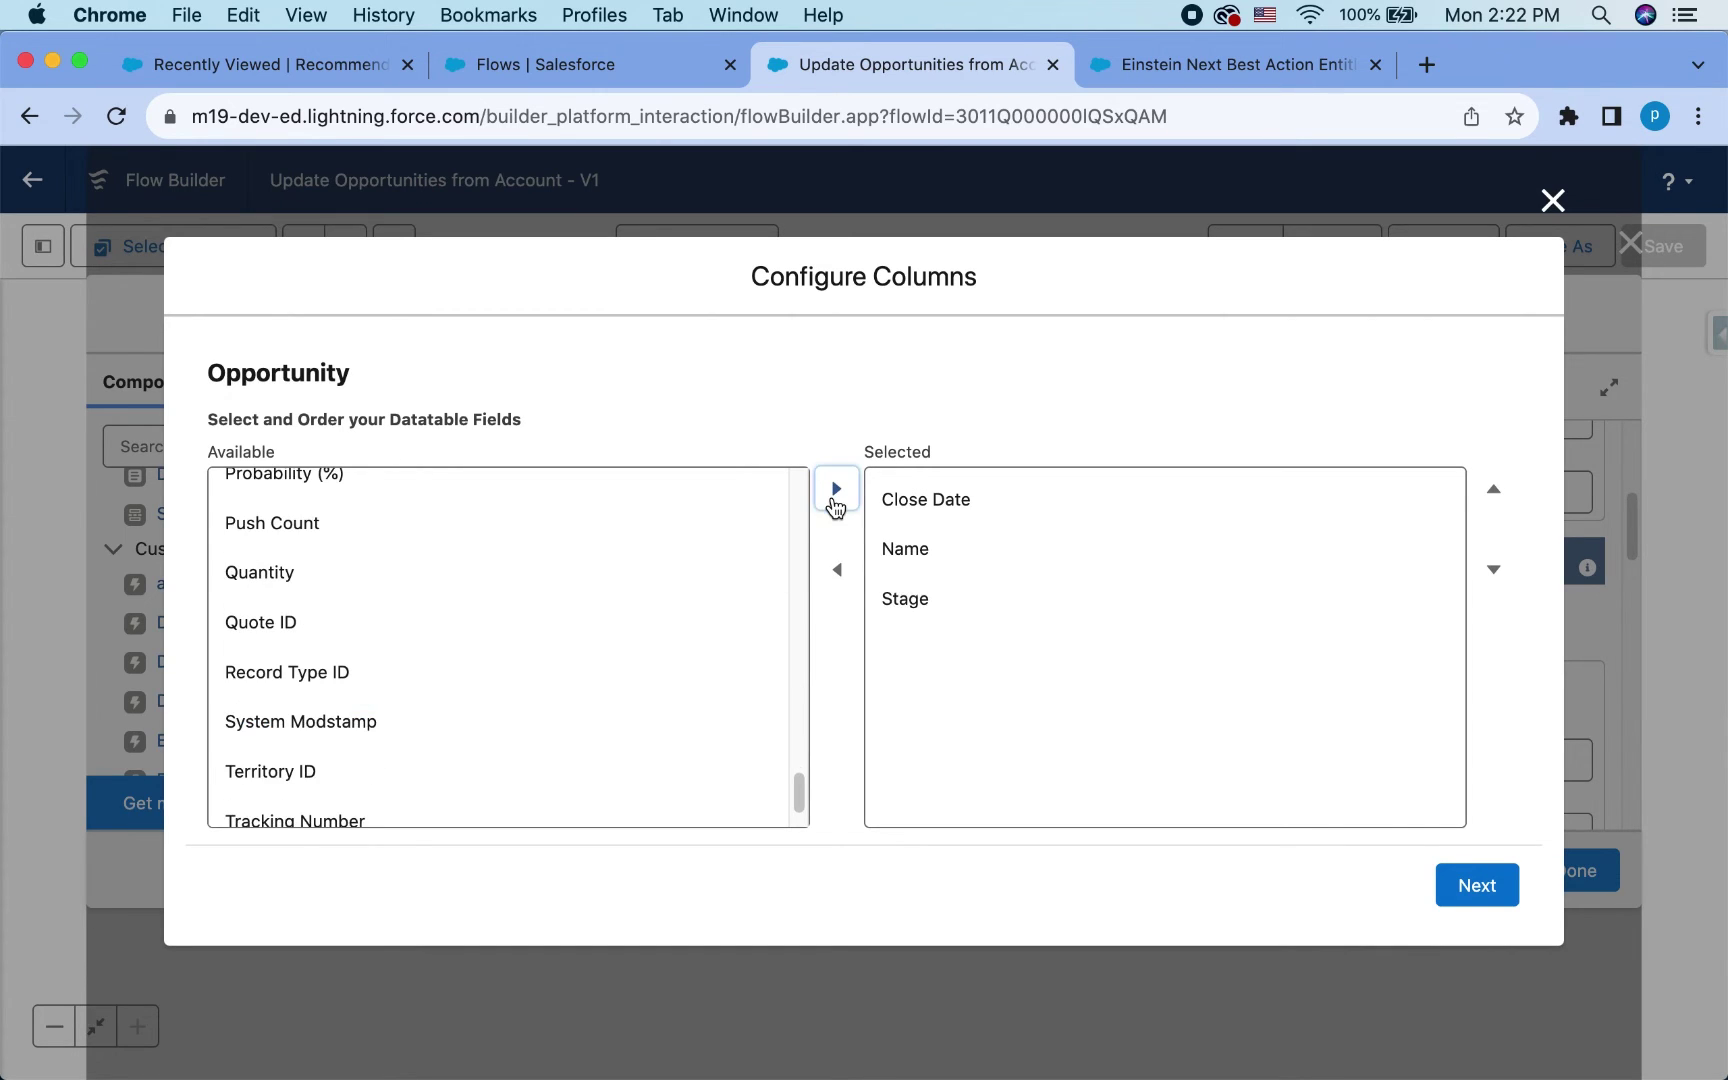
- Add Lost Reason as a column and move Name to the first position
{"action": "scroll", "coordinate": [609, 620], "scroll_direction": "down", "scroll_amount": 2}
{"action": "scroll", "coordinate": [612, 619], "scroll_direction": "up", "scroll_amount": 10}
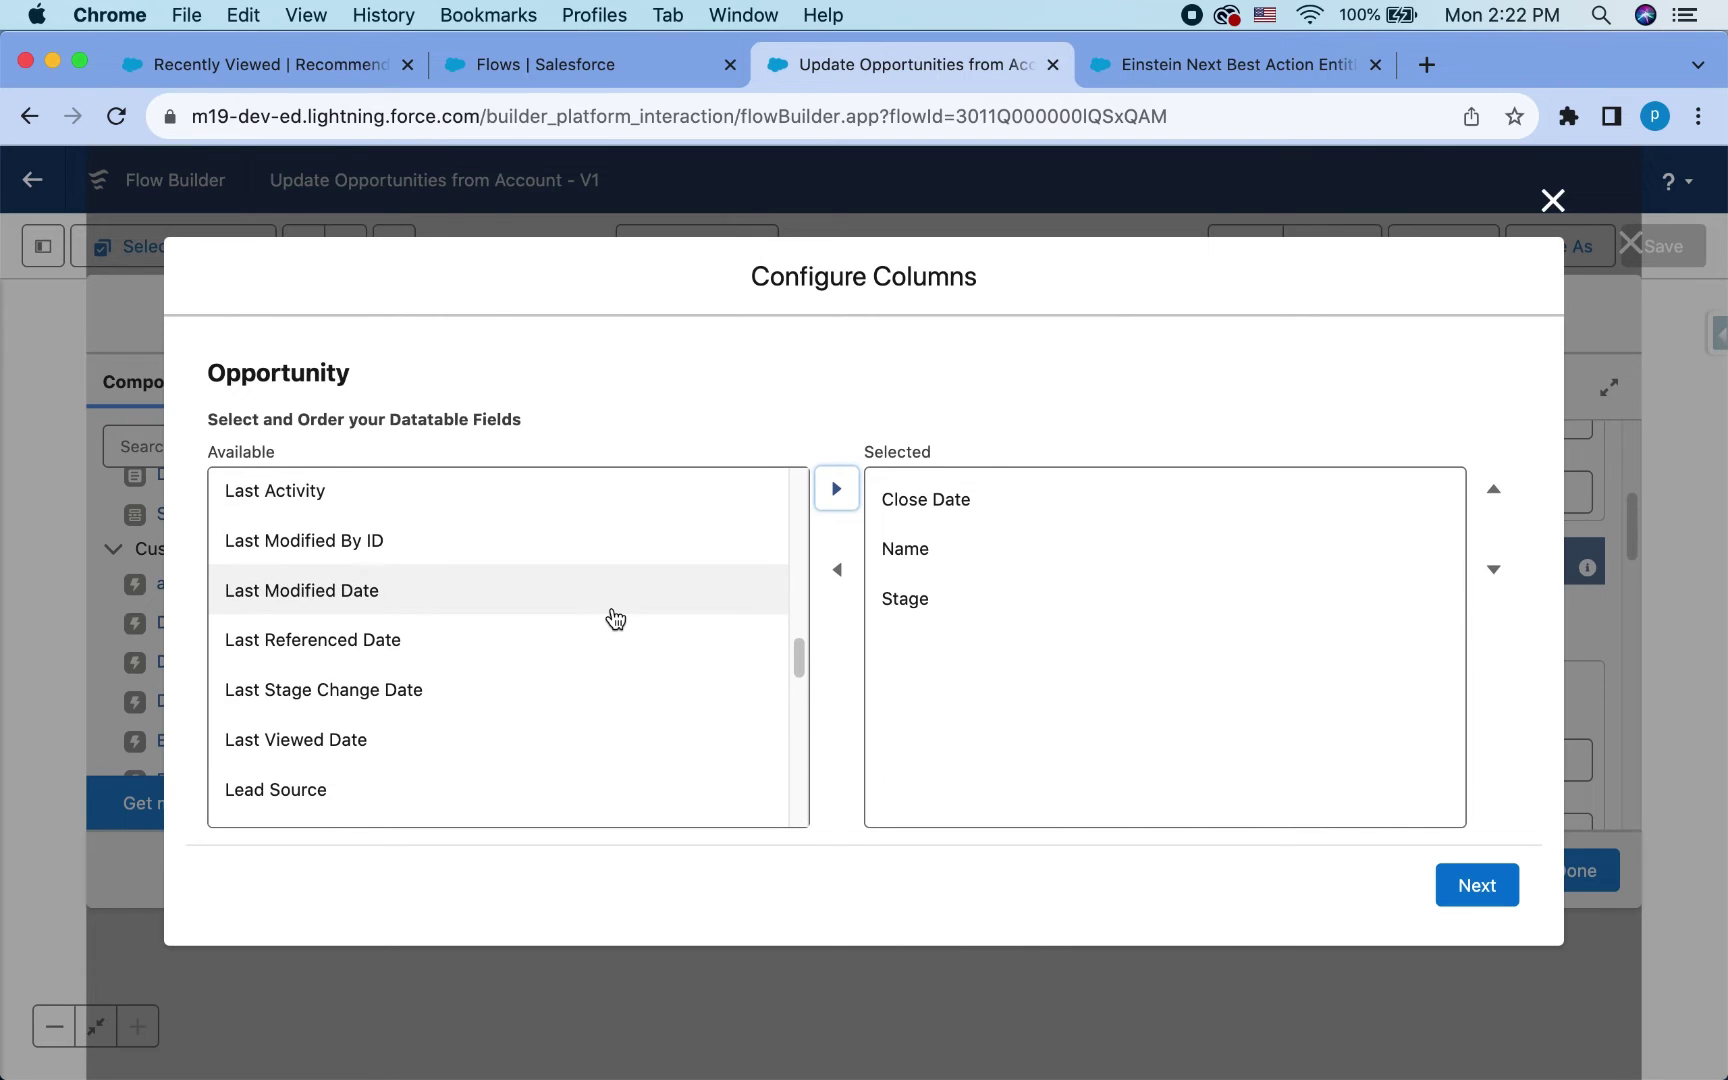
{"action": "scroll", "coordinate": [613, 618], "scroll_direction": "down", "scroll_amount": 2}
{"action": "left_click", "coordinate": [540, 725]}
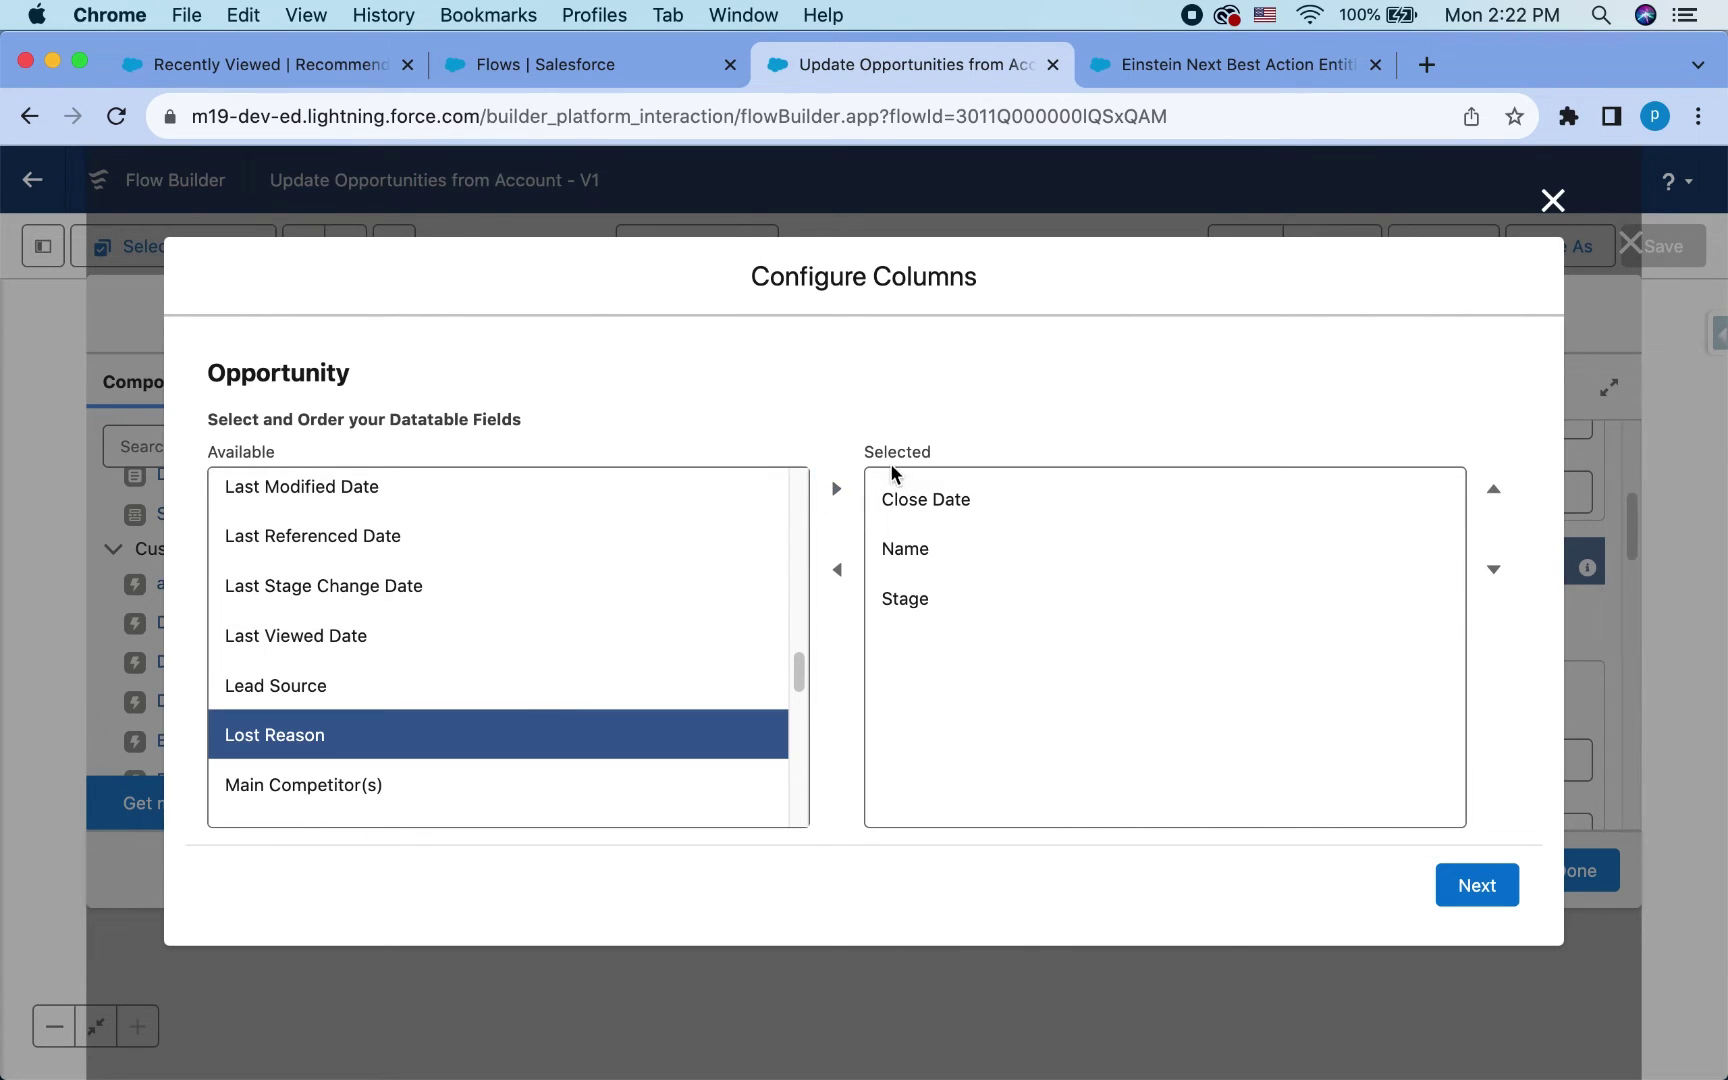
{"action": "left_click", "coordinate": [836, 488]}
{"action": "left_click", "coordinate": [1077, 553]}
{"action": "left_click", "coordinate": [1492, 491]}
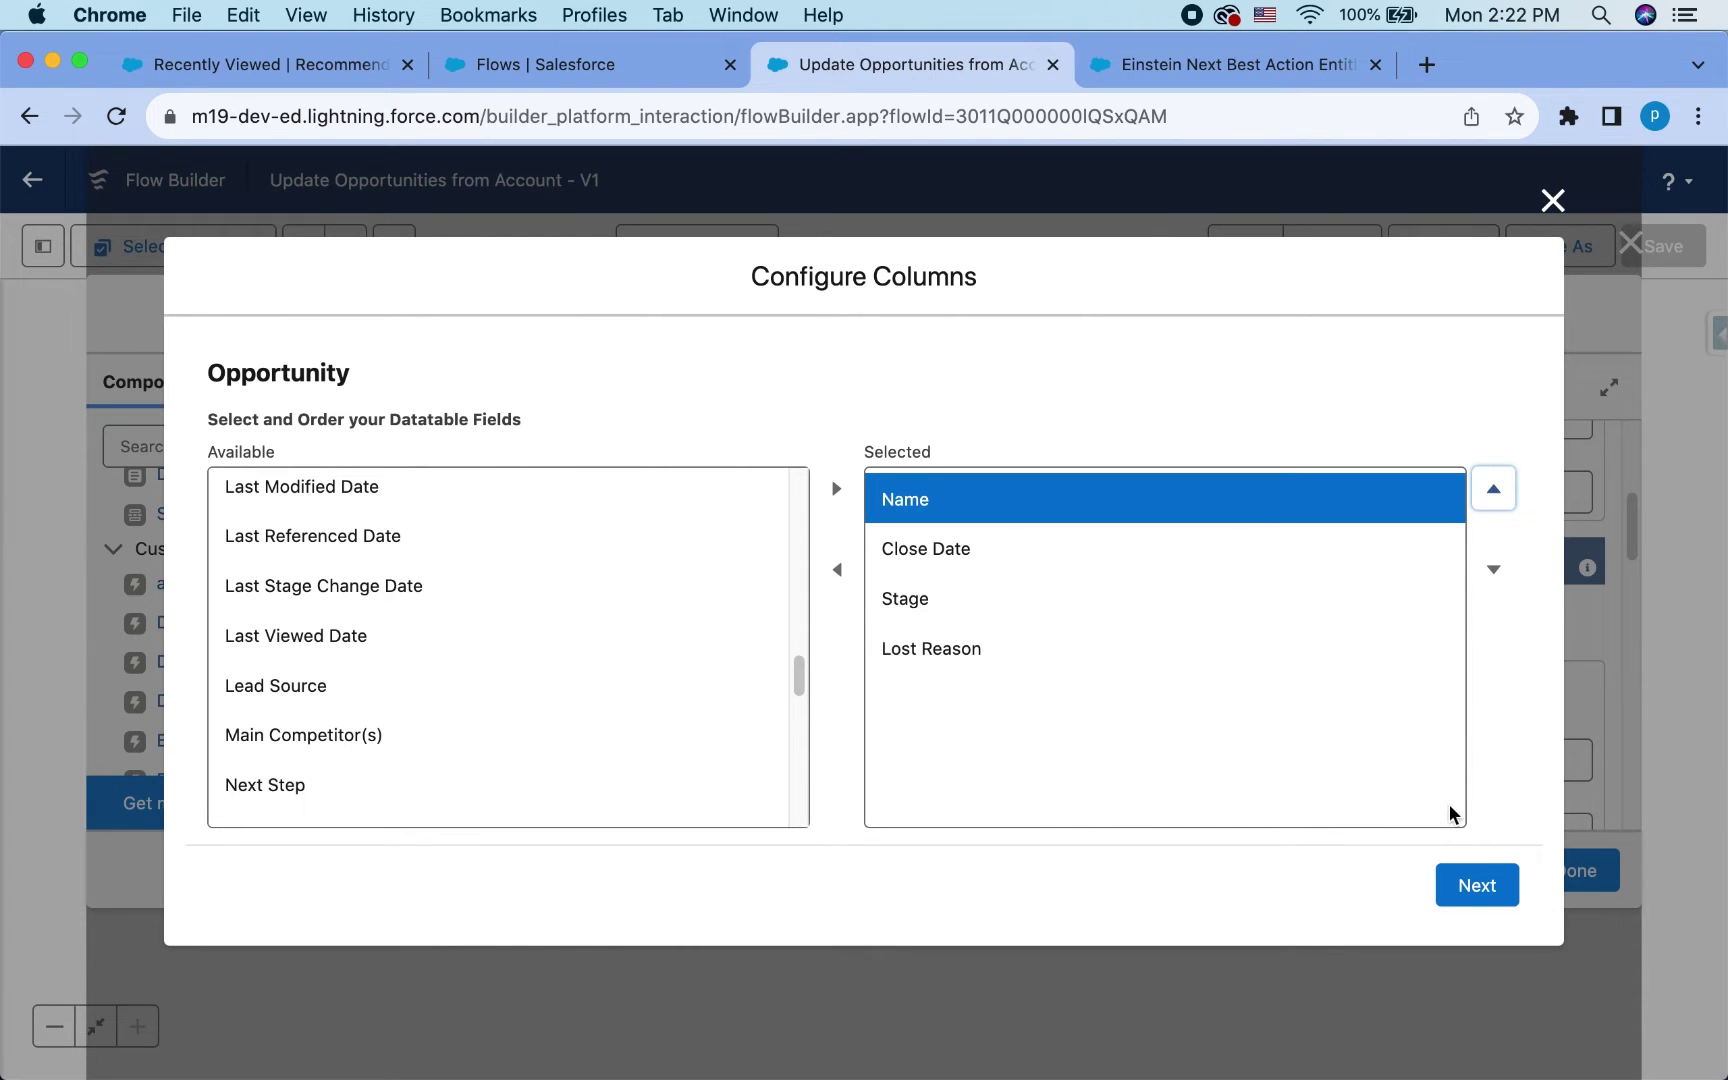
- Make all columns editable with flexible widths and apply the column configuration
{"action": "left_click", "coordinate": [1458, 884]}
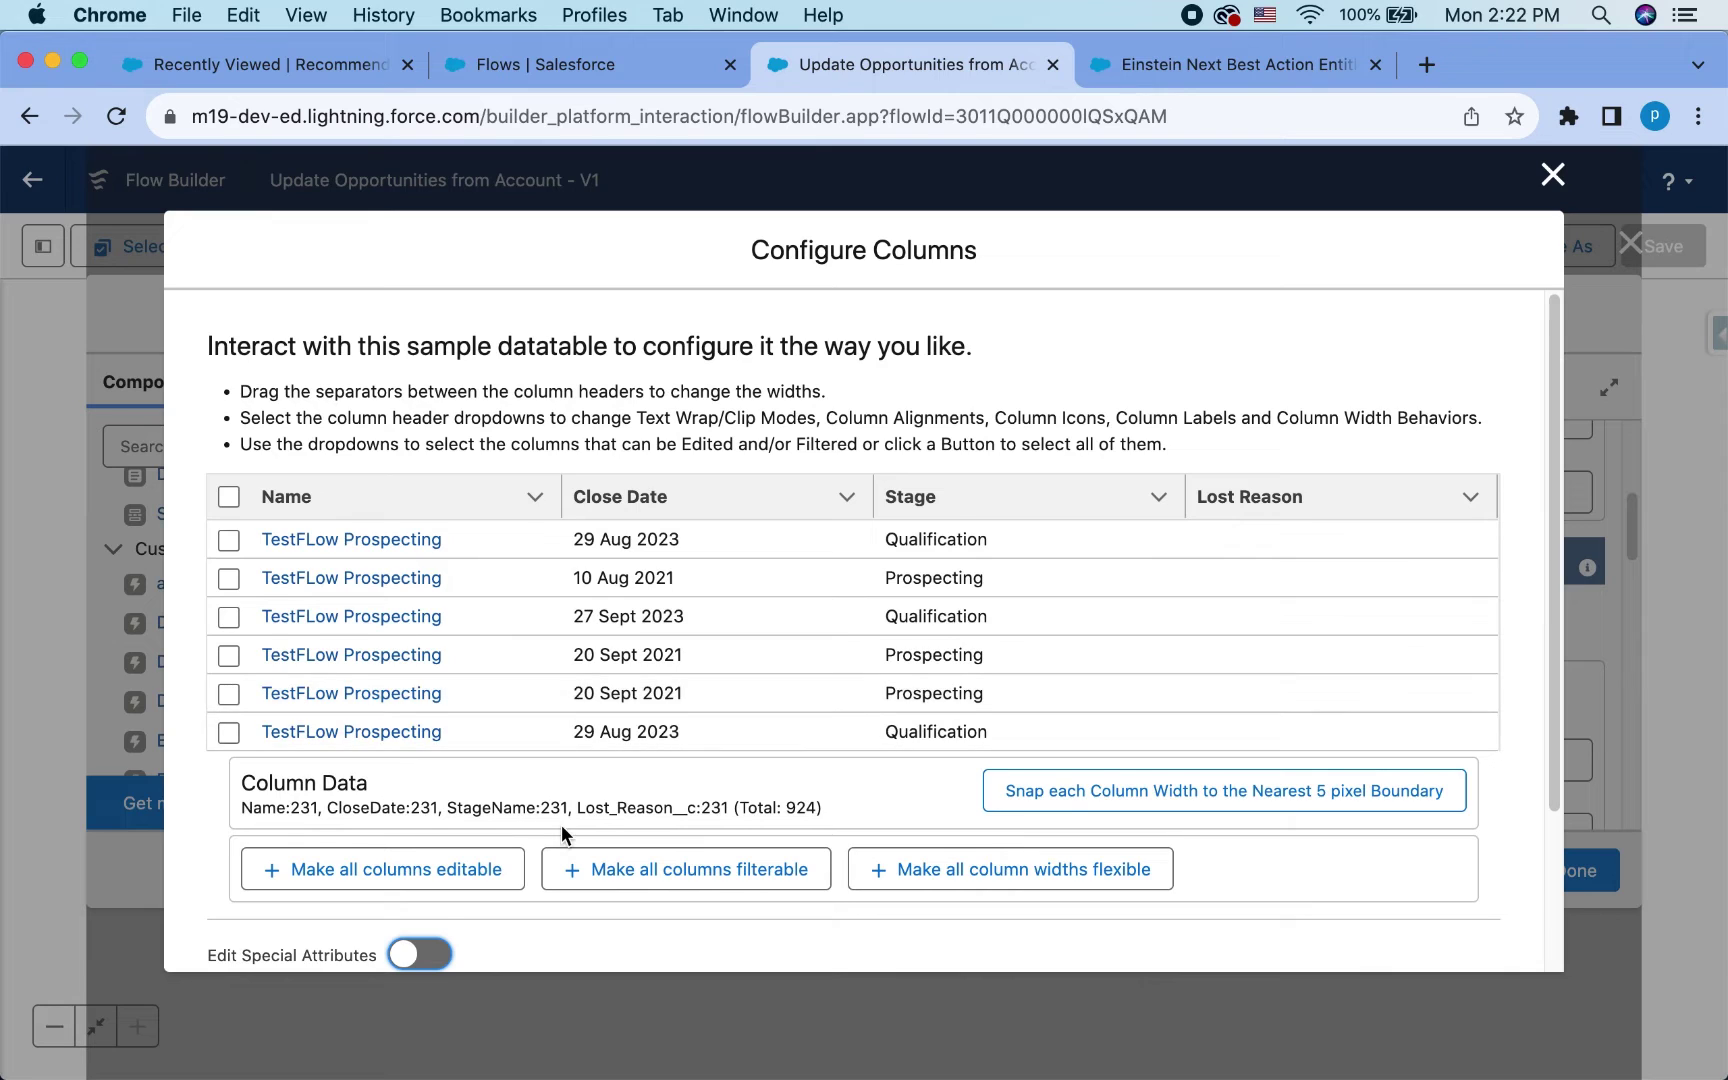
{"action": "scroll", "coordinate": [562, 830], "scroll_direction": "down", "scroll_amount": 2}
{"action": "left_click", "coordinate": [403, 790]}
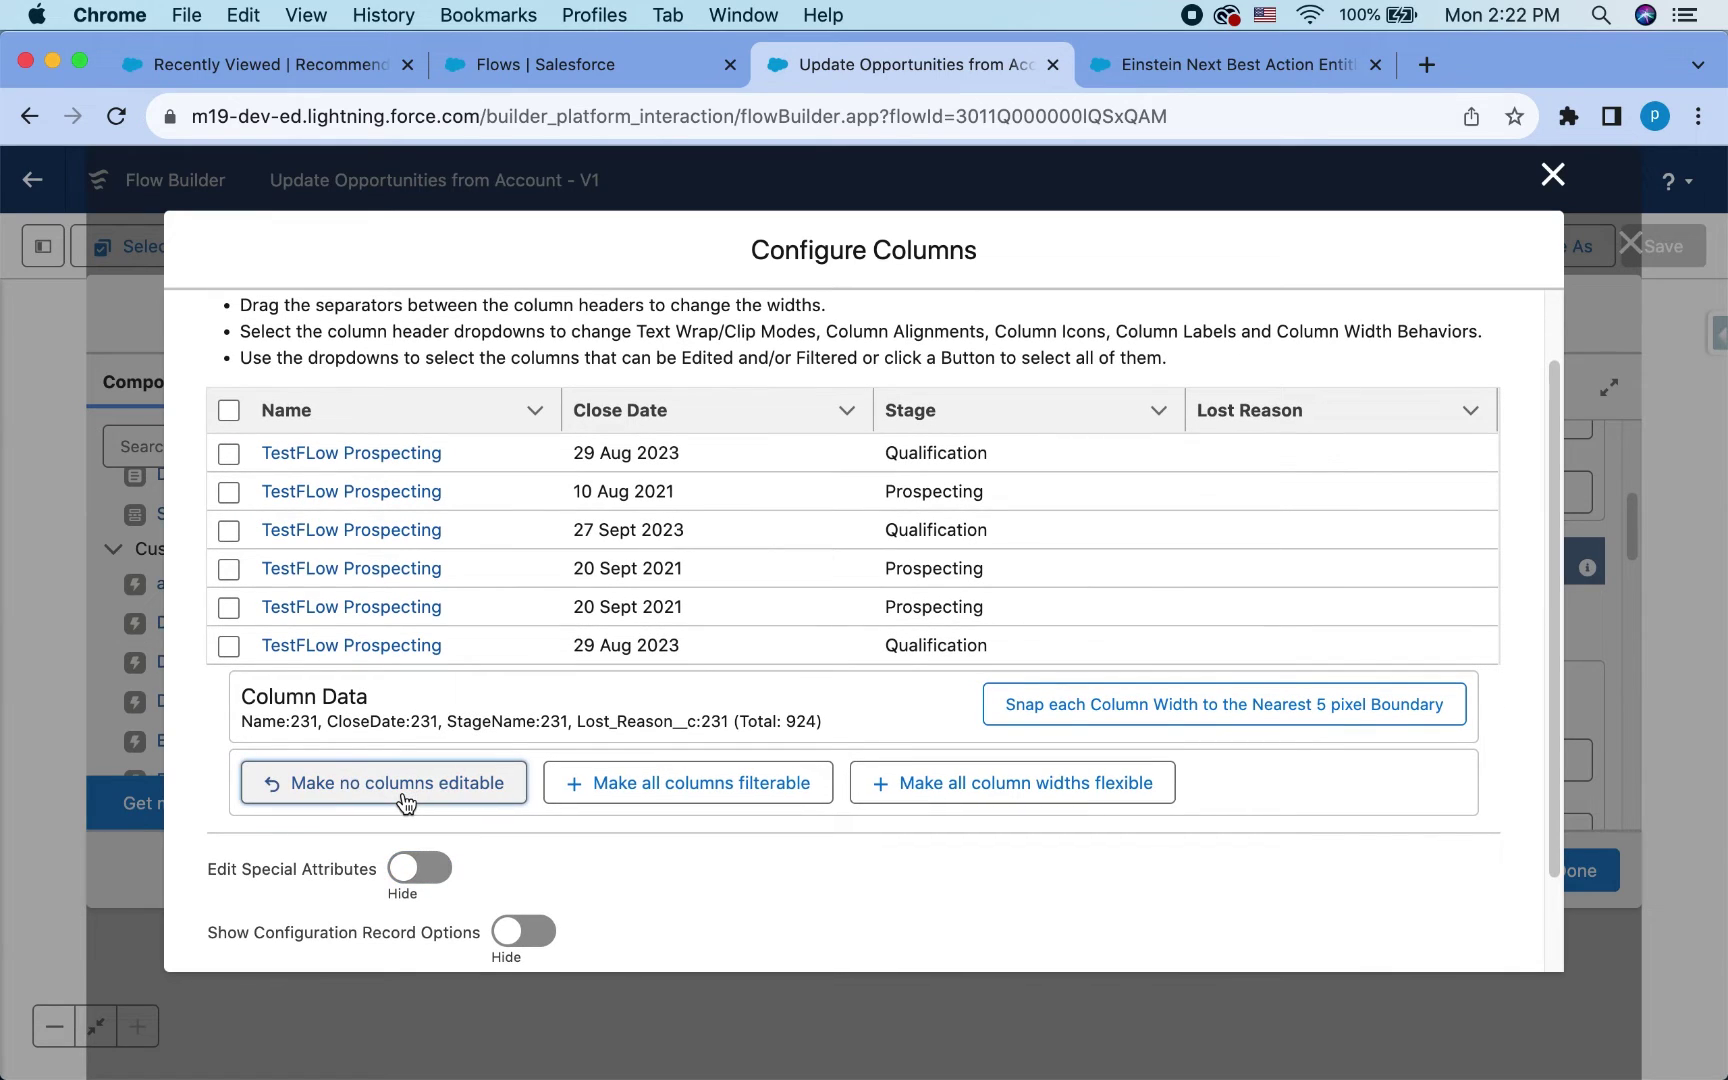
{"action": "left_click", "coordinate": [1035, 790]}
{"action": "scroll", "coordinate": [1031, 800], "scroll_direction": "down", "scroll_amount": 3}
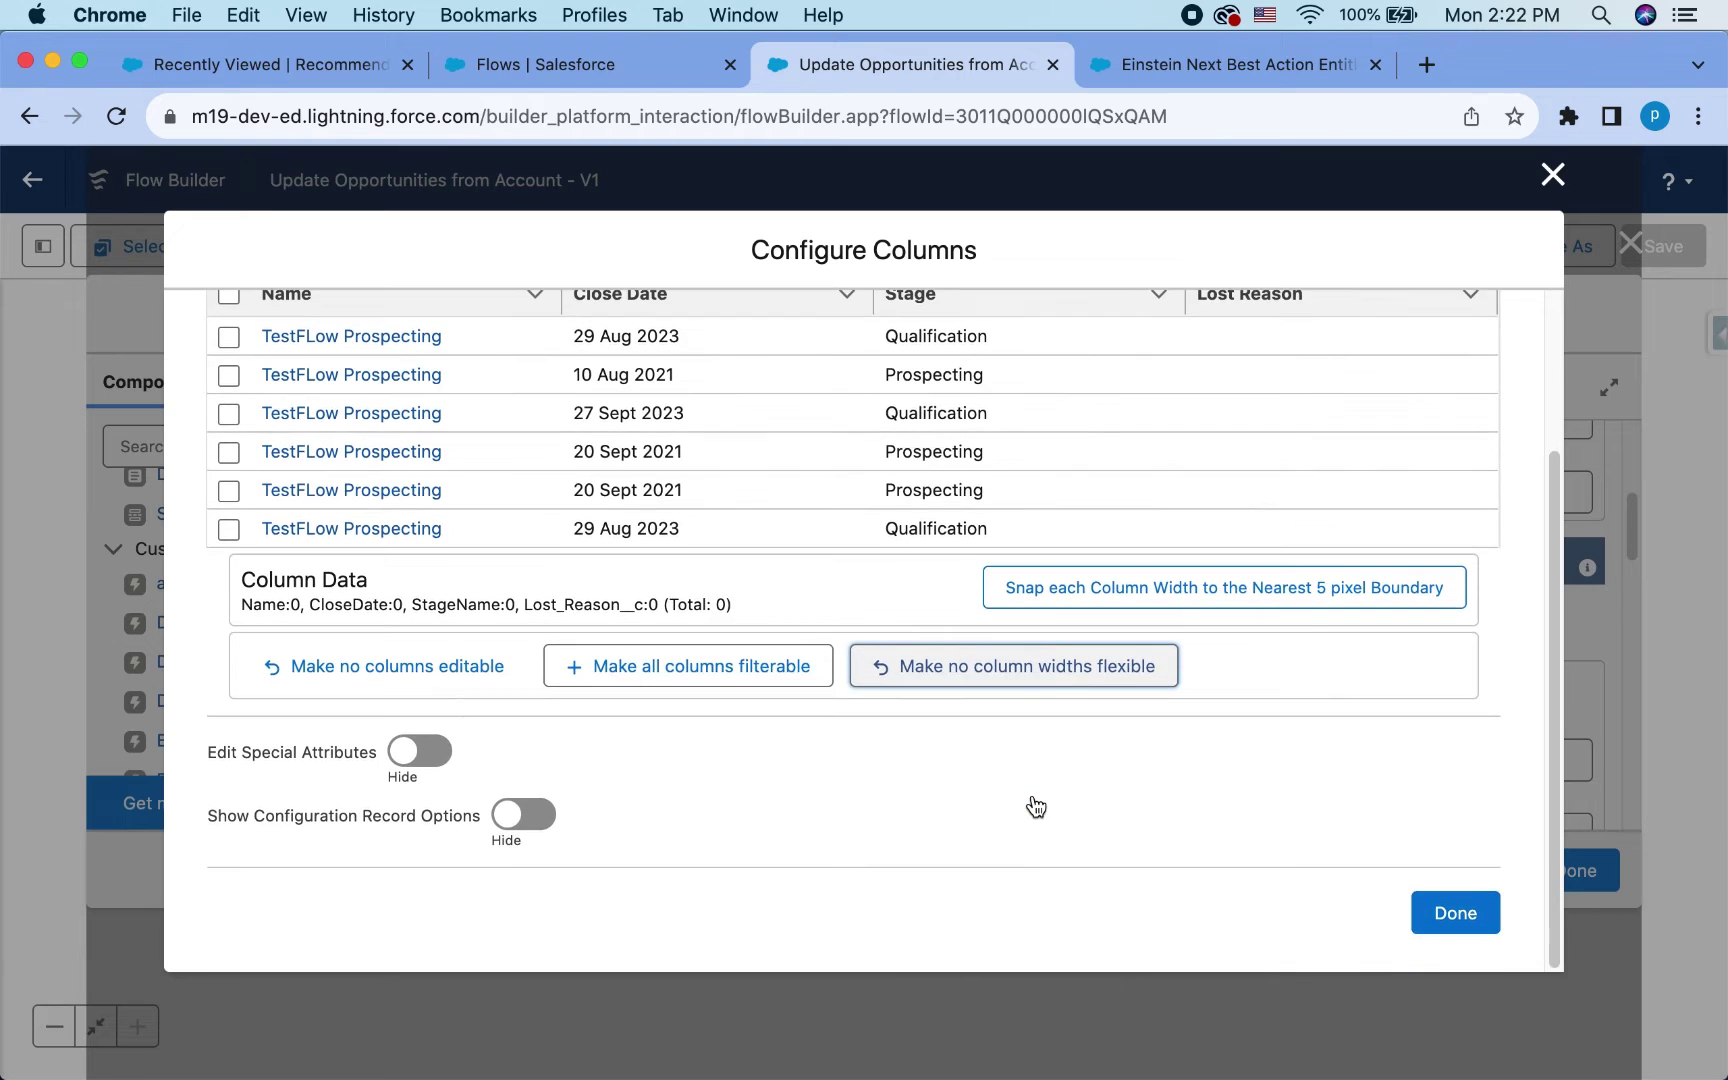
{"action": "scroll", "coordinate": [1031, 800], "scroll_direction": "up", "scroll_amount": 3}
{"action": "scroll", "coordinate": [1311, 750], "scroll_direction": "down", "scroll_amount": 3}
{"action": "left_click", "coordinate": [1445, 914]}
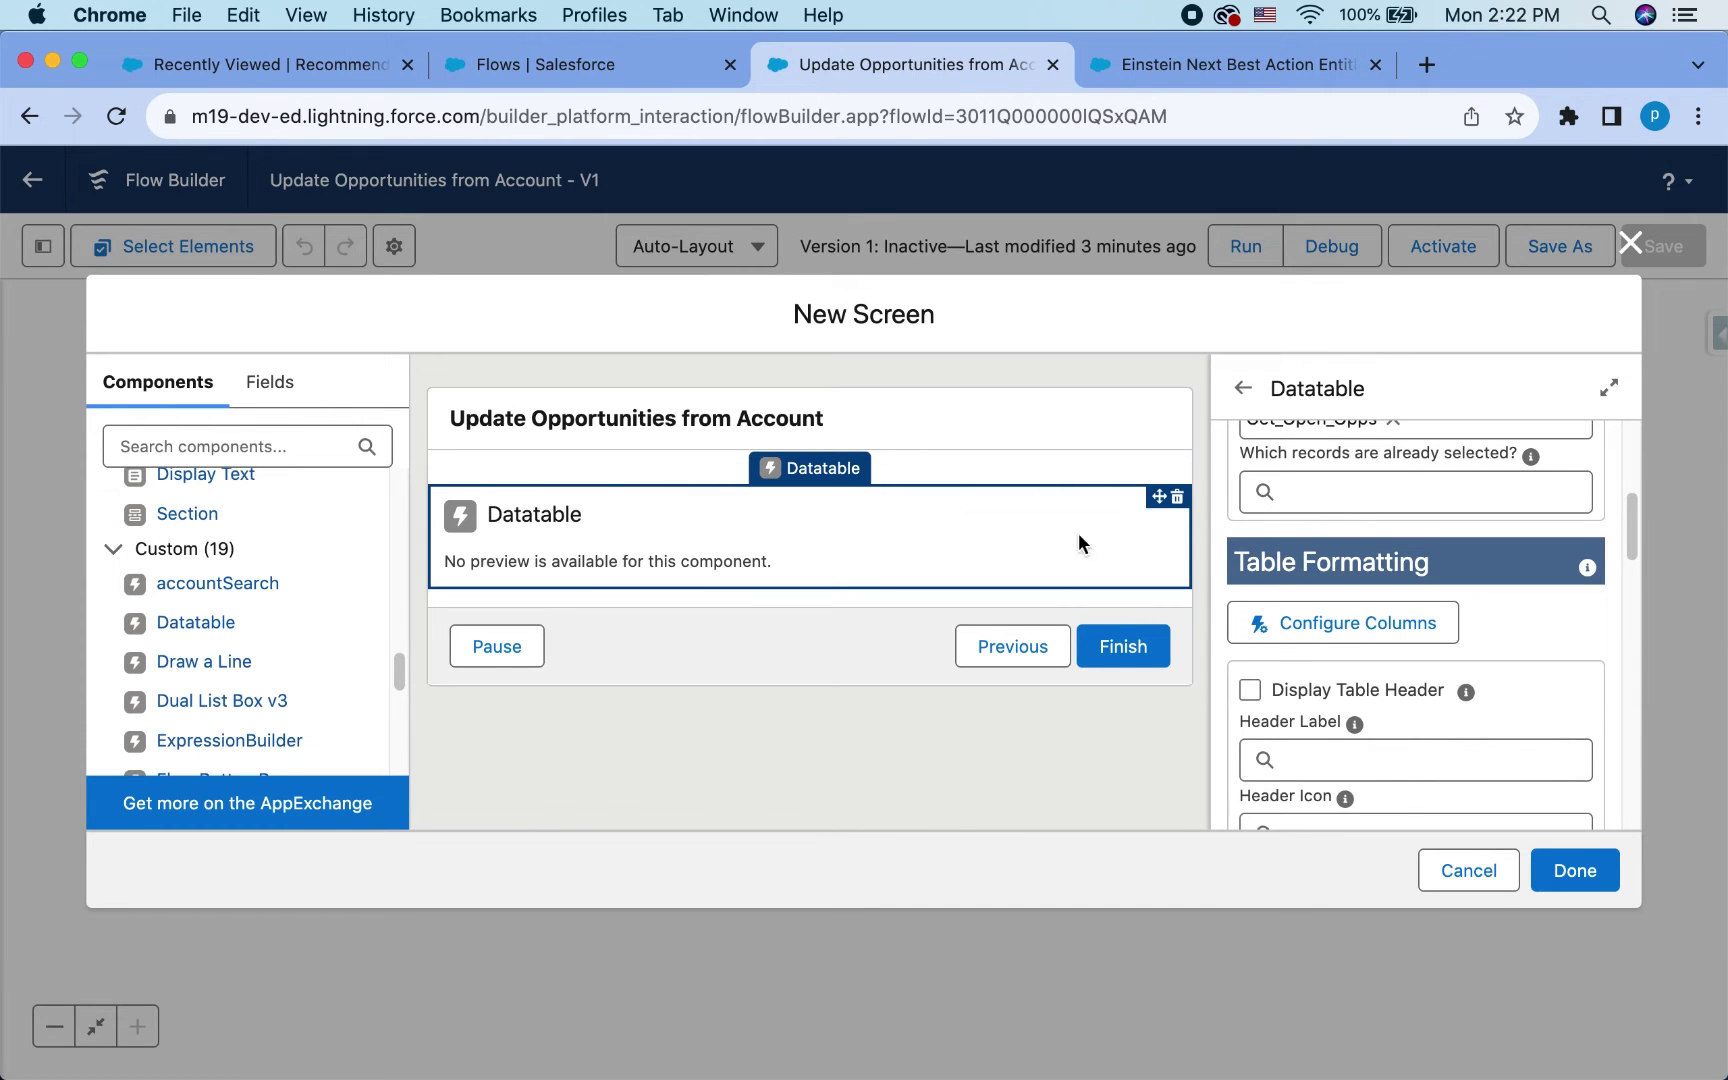
{"action": "scroll", "coordinate": [1440, 705], "scroll_direction": "up", "scroll_amount": 1}
{"action": "scroll", "coordinate": [1440, 702], "scroll_direction": "up", "scroll_amount": 5}
- Add an Update Records element labelled 'update Opportunities selected' after Update Opps
{"action": "left_click", "coordinate": [1576, 872]}
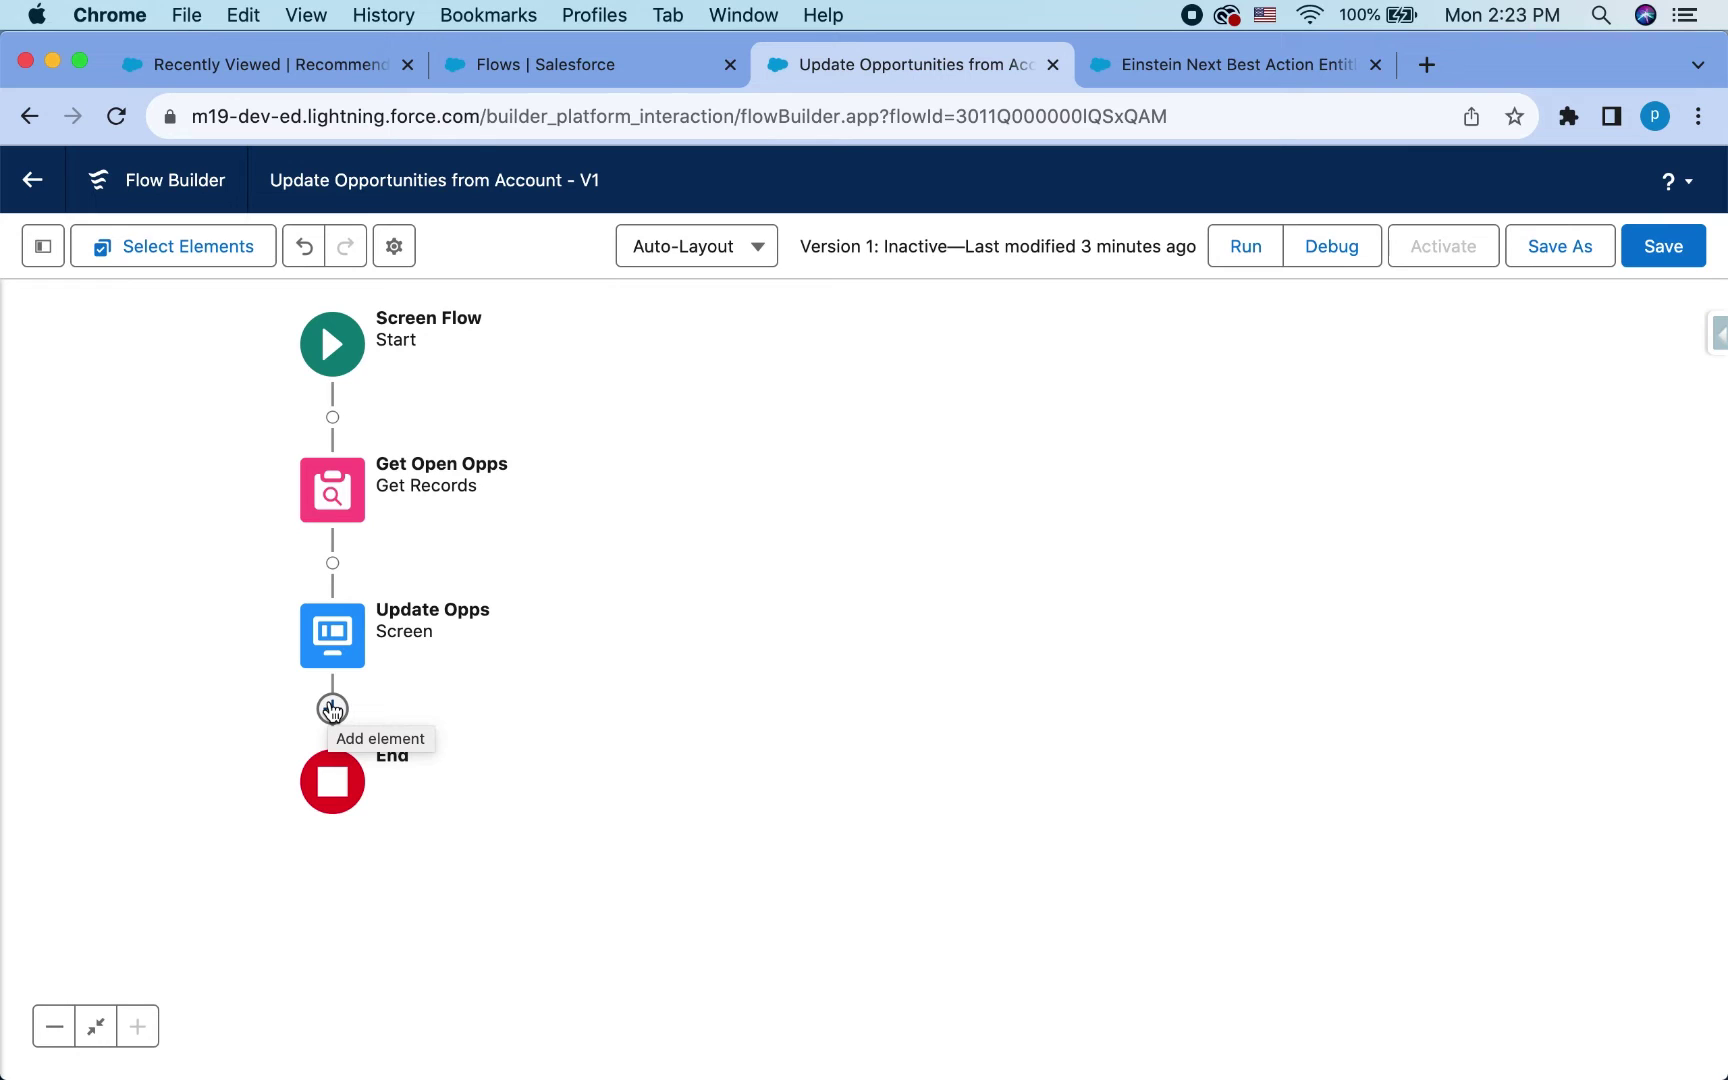
{"action": "left_click", "coordinate": [332, 709]}
{"action": "type", "text": "u"}
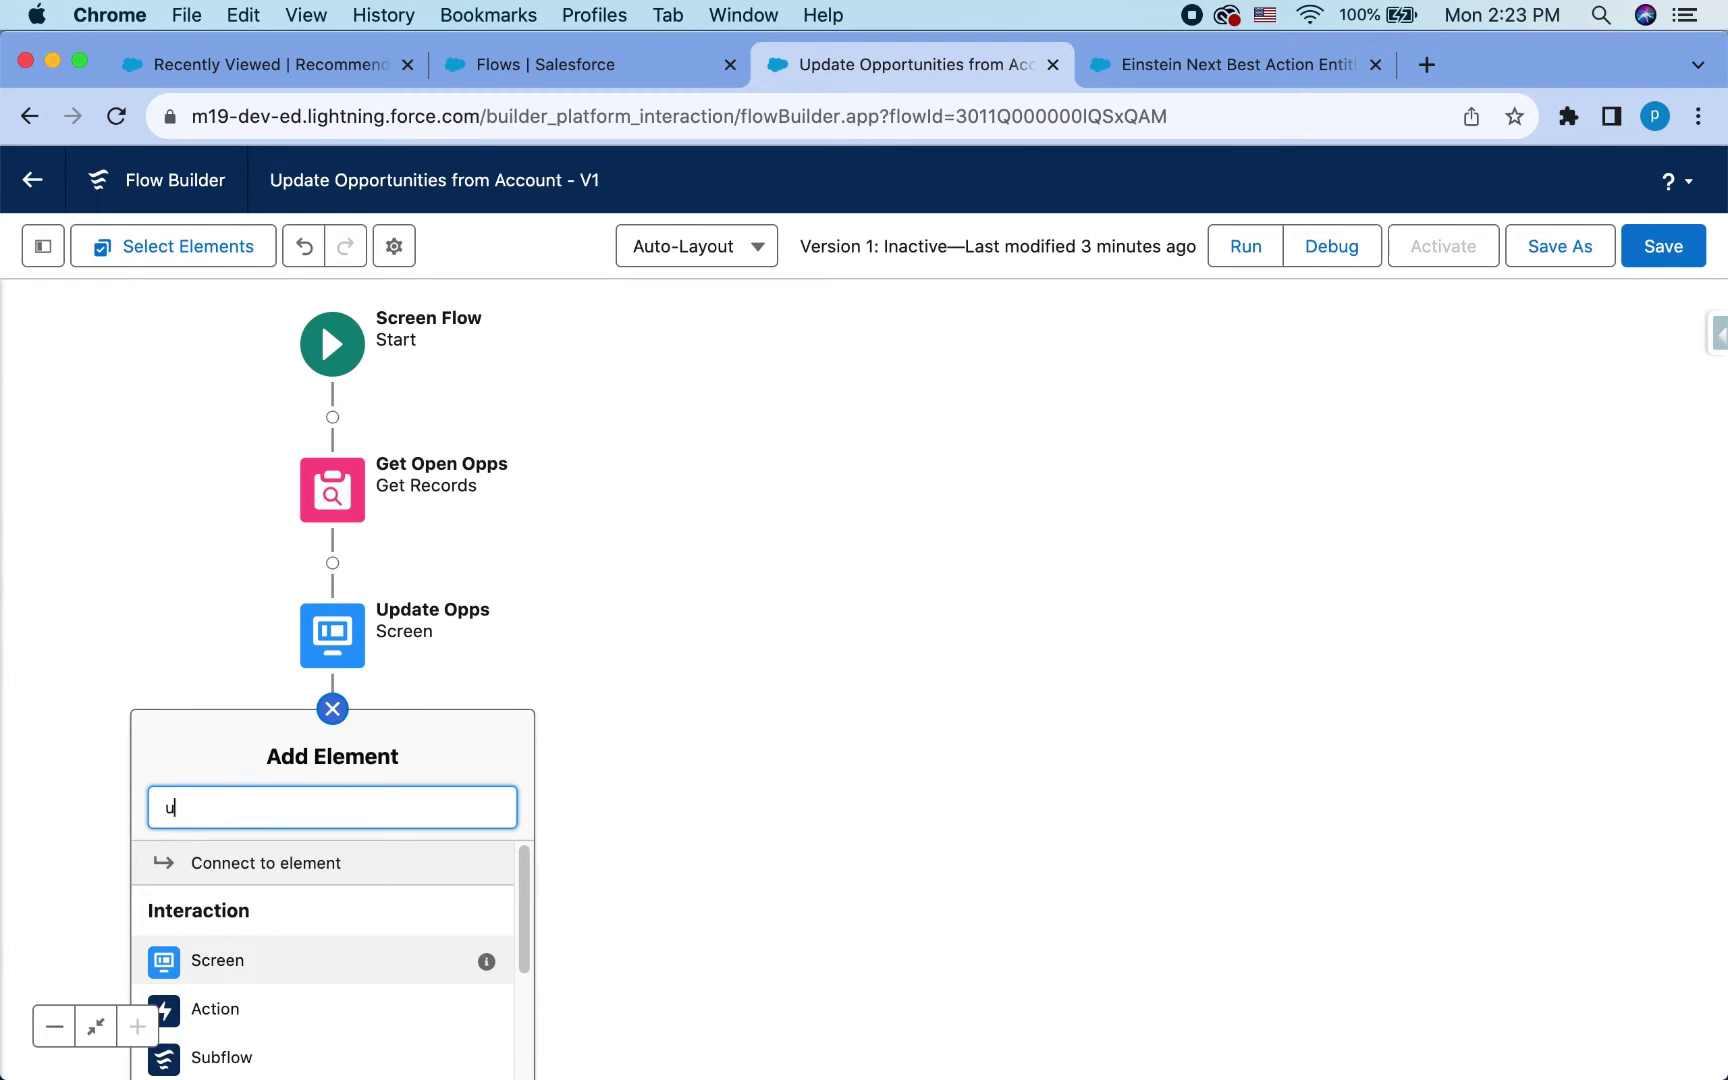
{"action": "type", "text": "pd"}
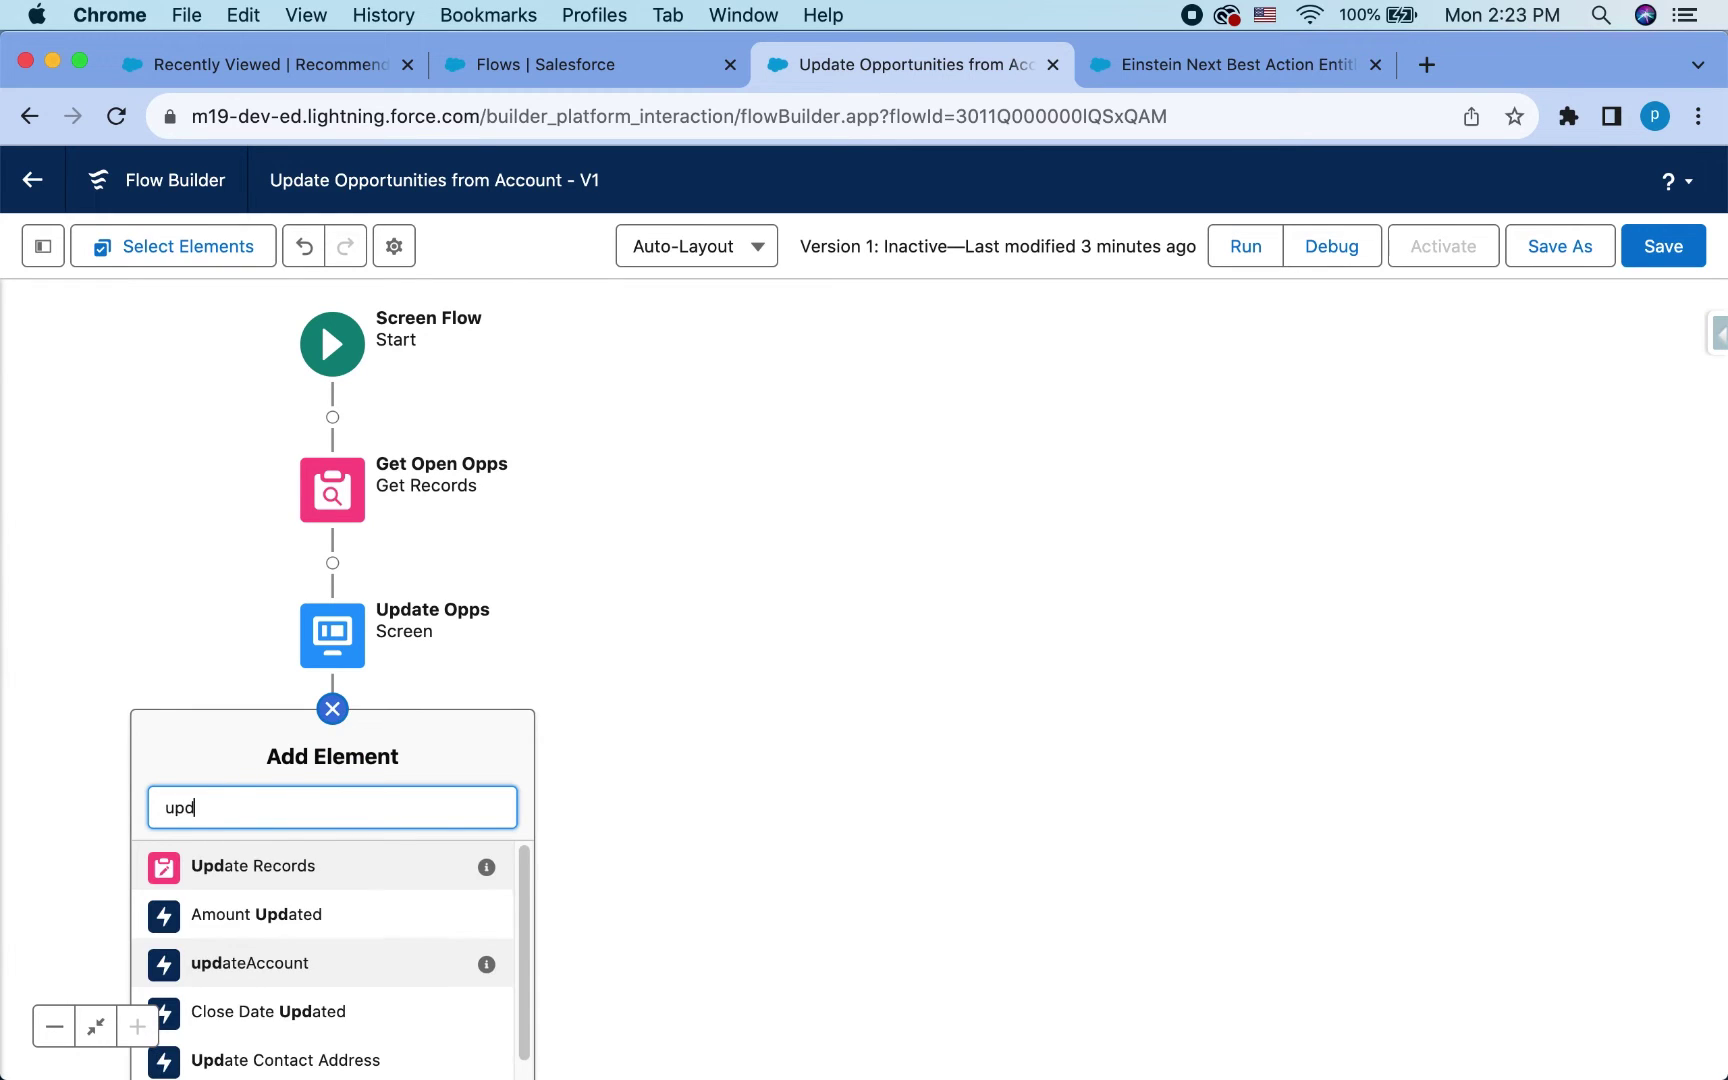
{"action": "left_click", "coordinate": [297, 878]}
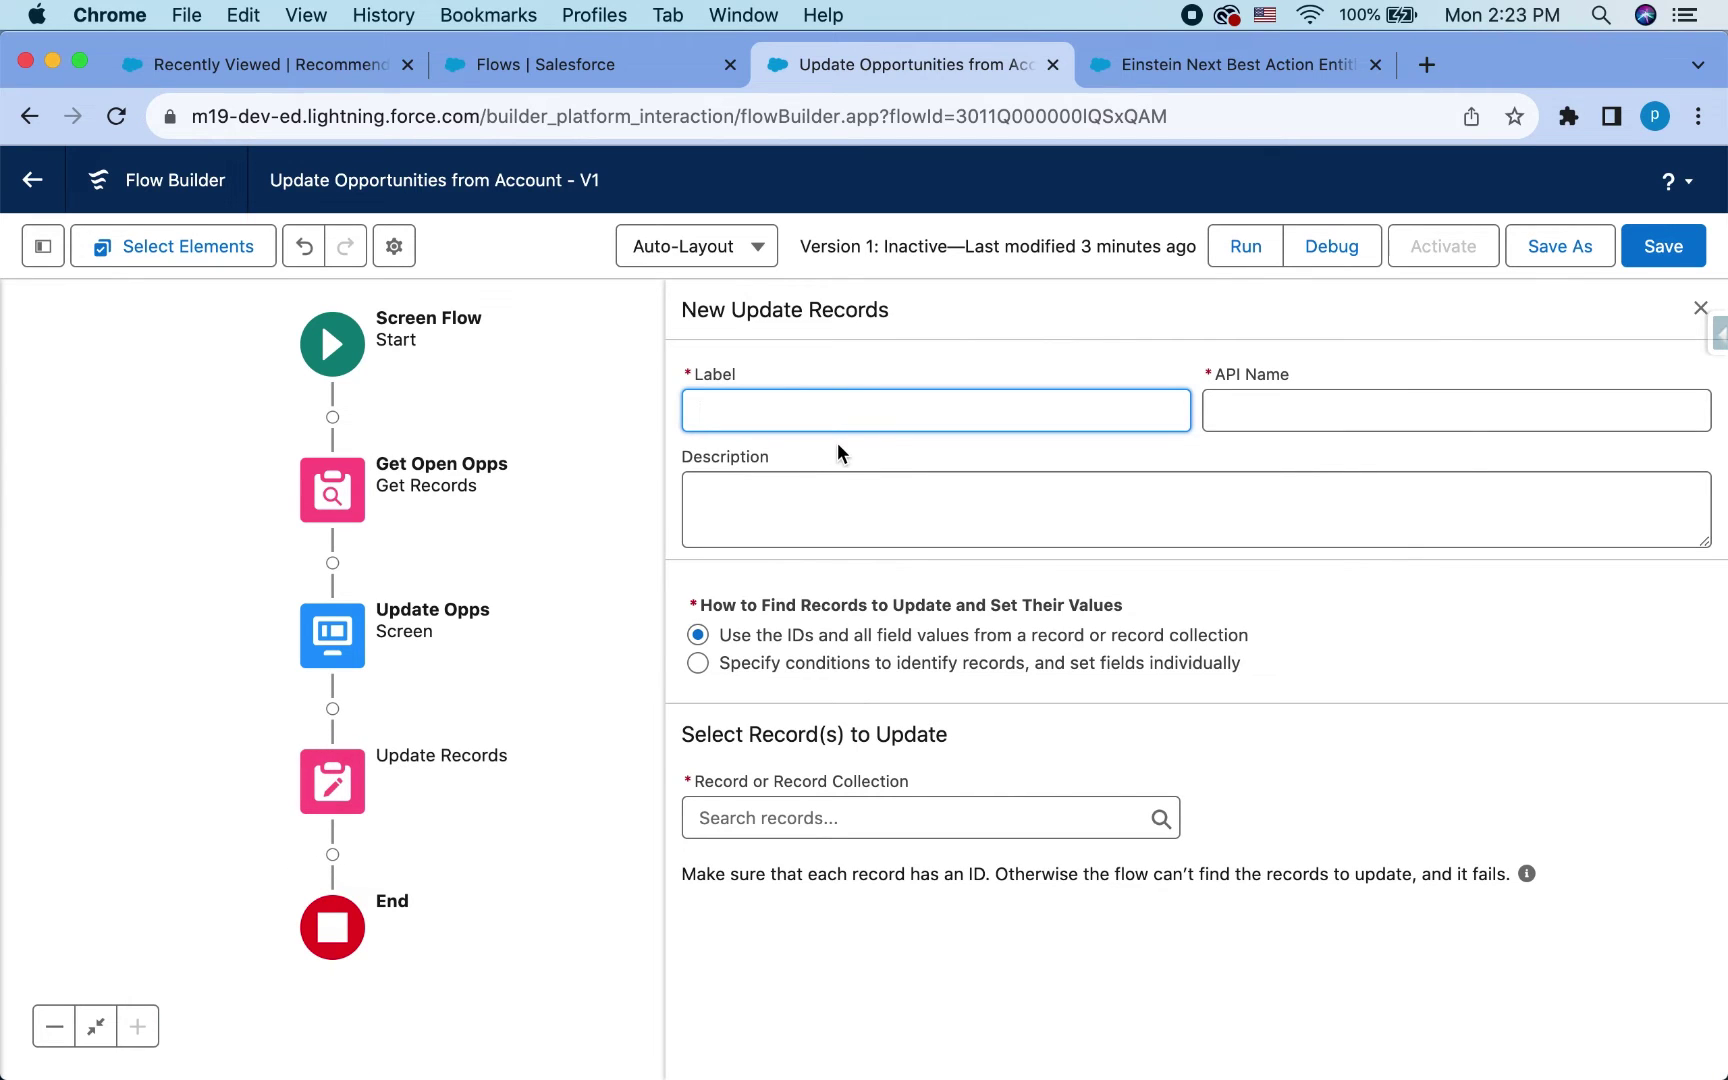
{"action": "type", "text": "update Opportunities selected"}
- Set its record collection to oppList > Output Edited Rows and save the flow
{"action": "left_click", "coordinate": [825, 815]}
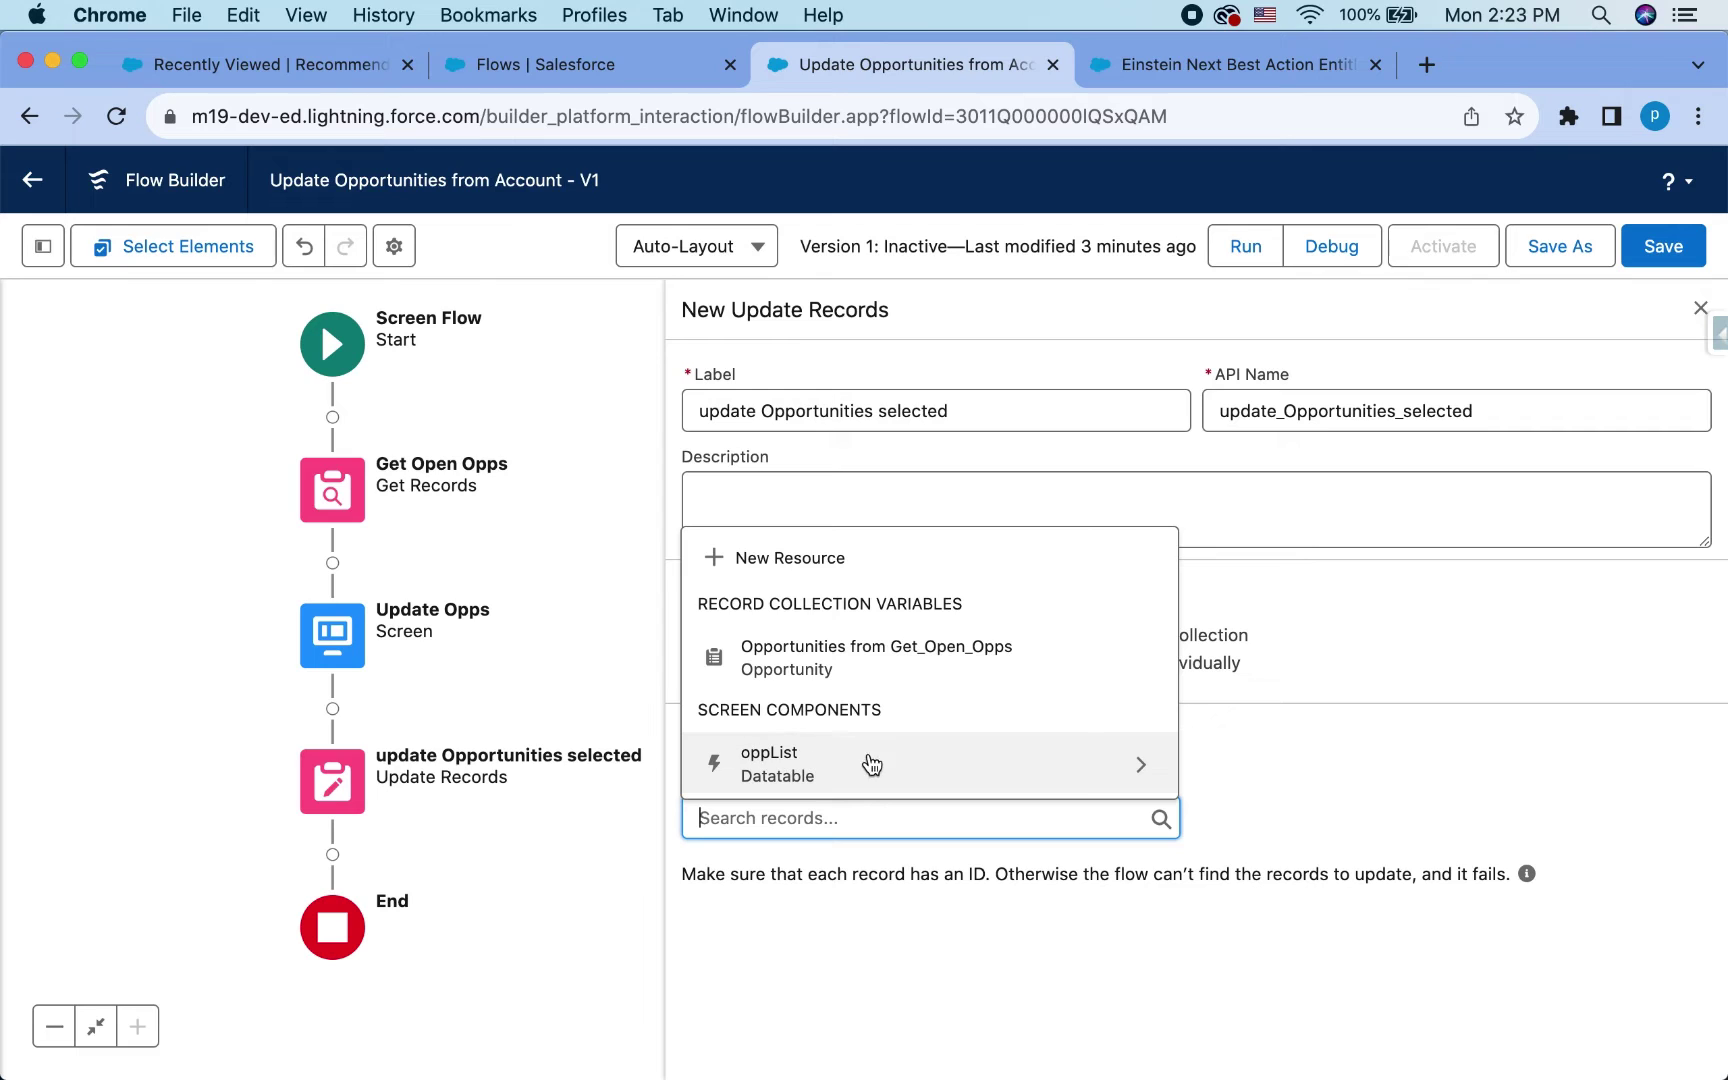
{"action": "left_click", "coordinate": [931, 767]}
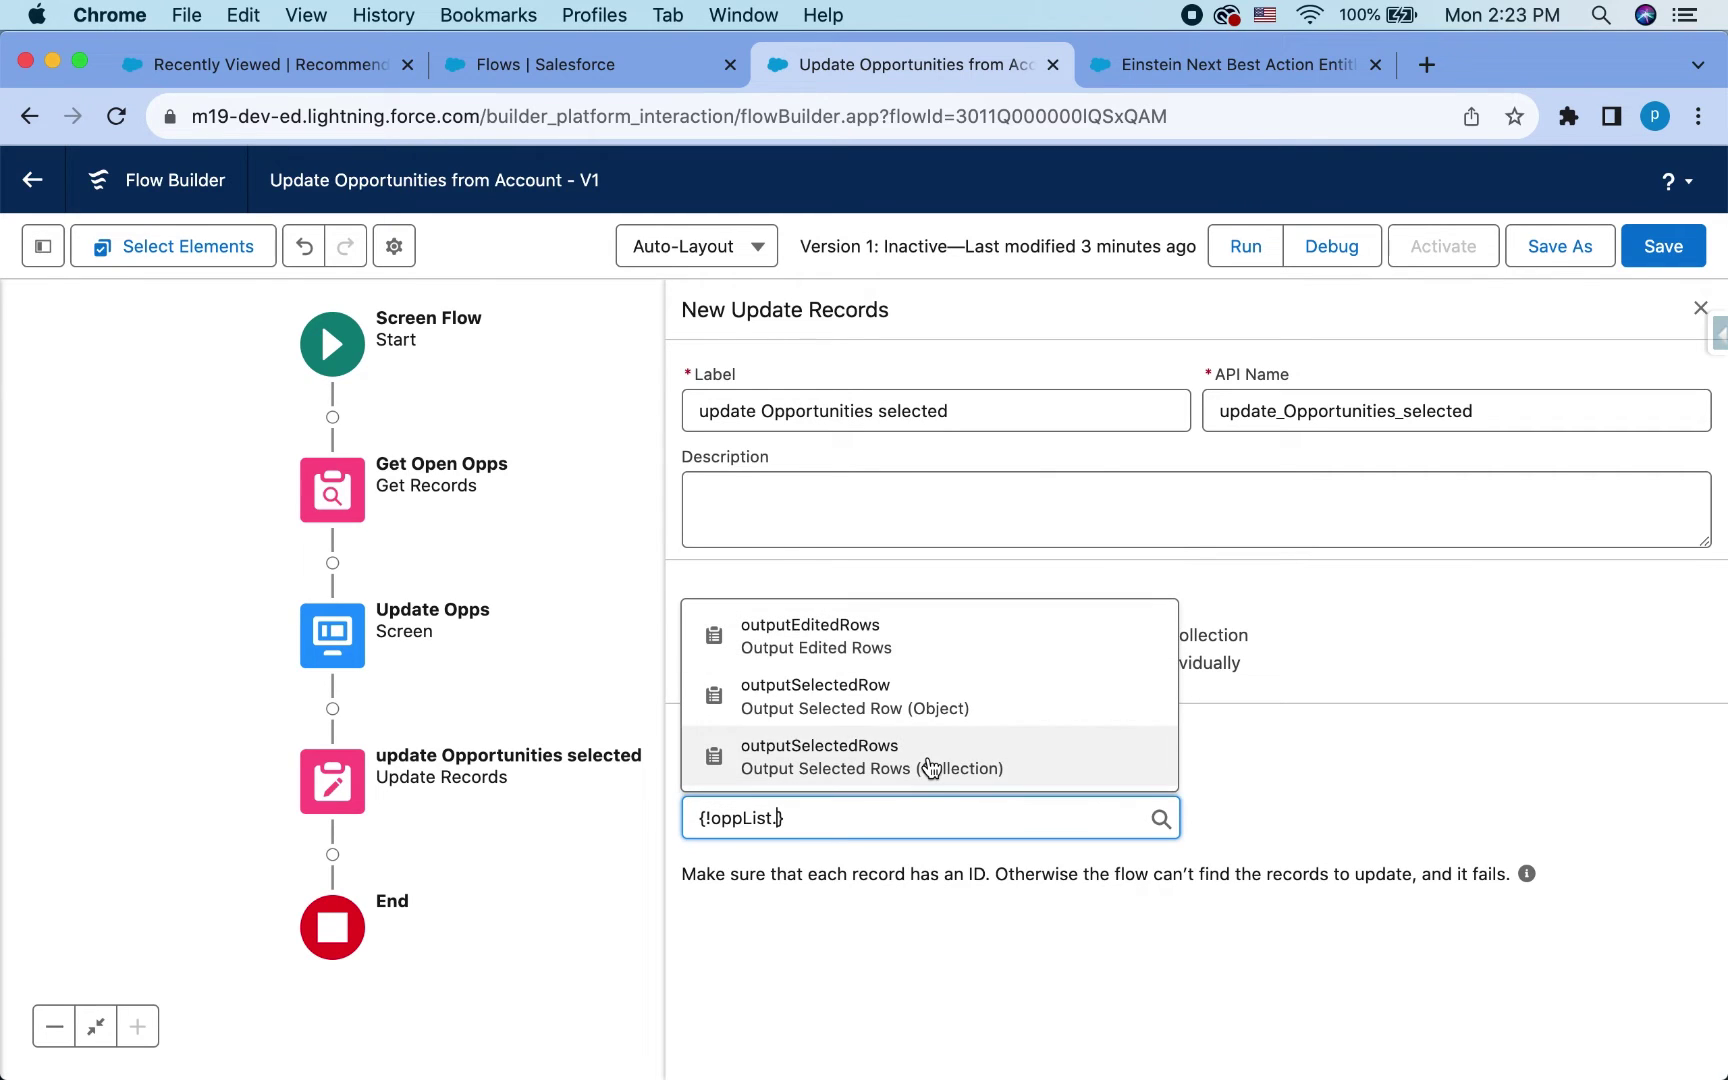
{"action": "left_click", "coordinate": [908, 656]}
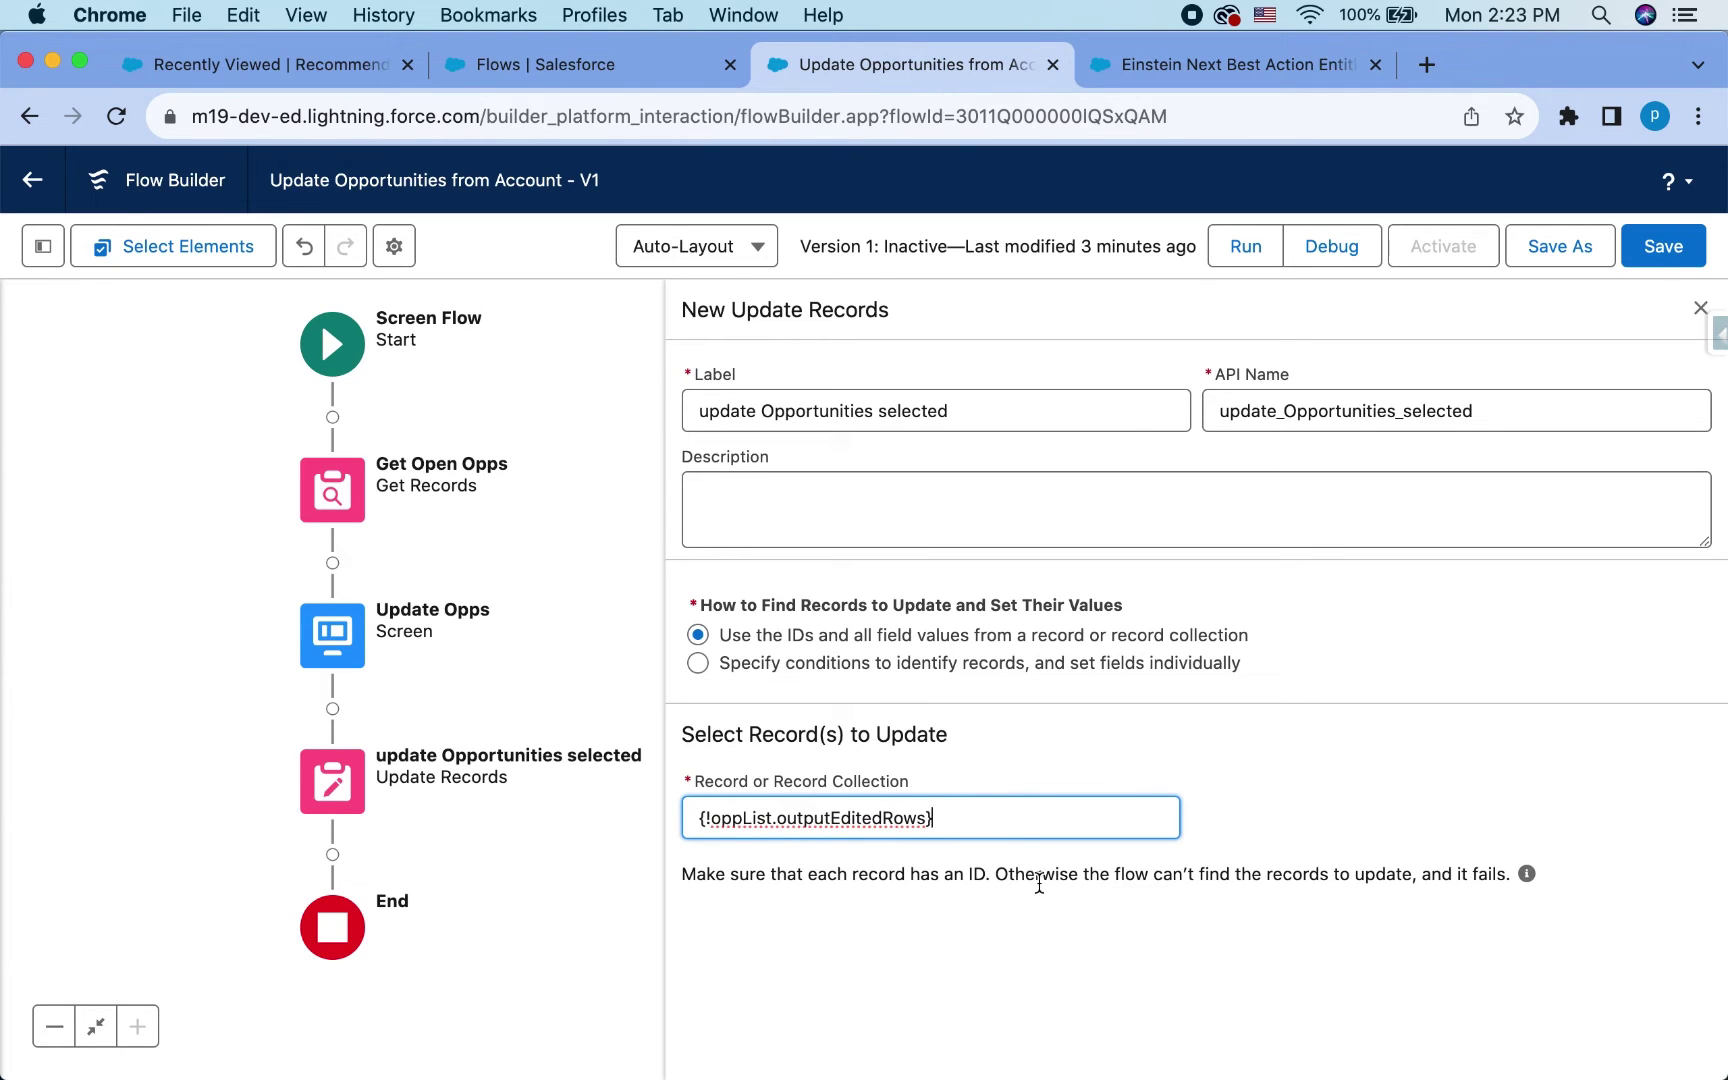
{"action": "left_click", "coordinate": [1093, 898]}
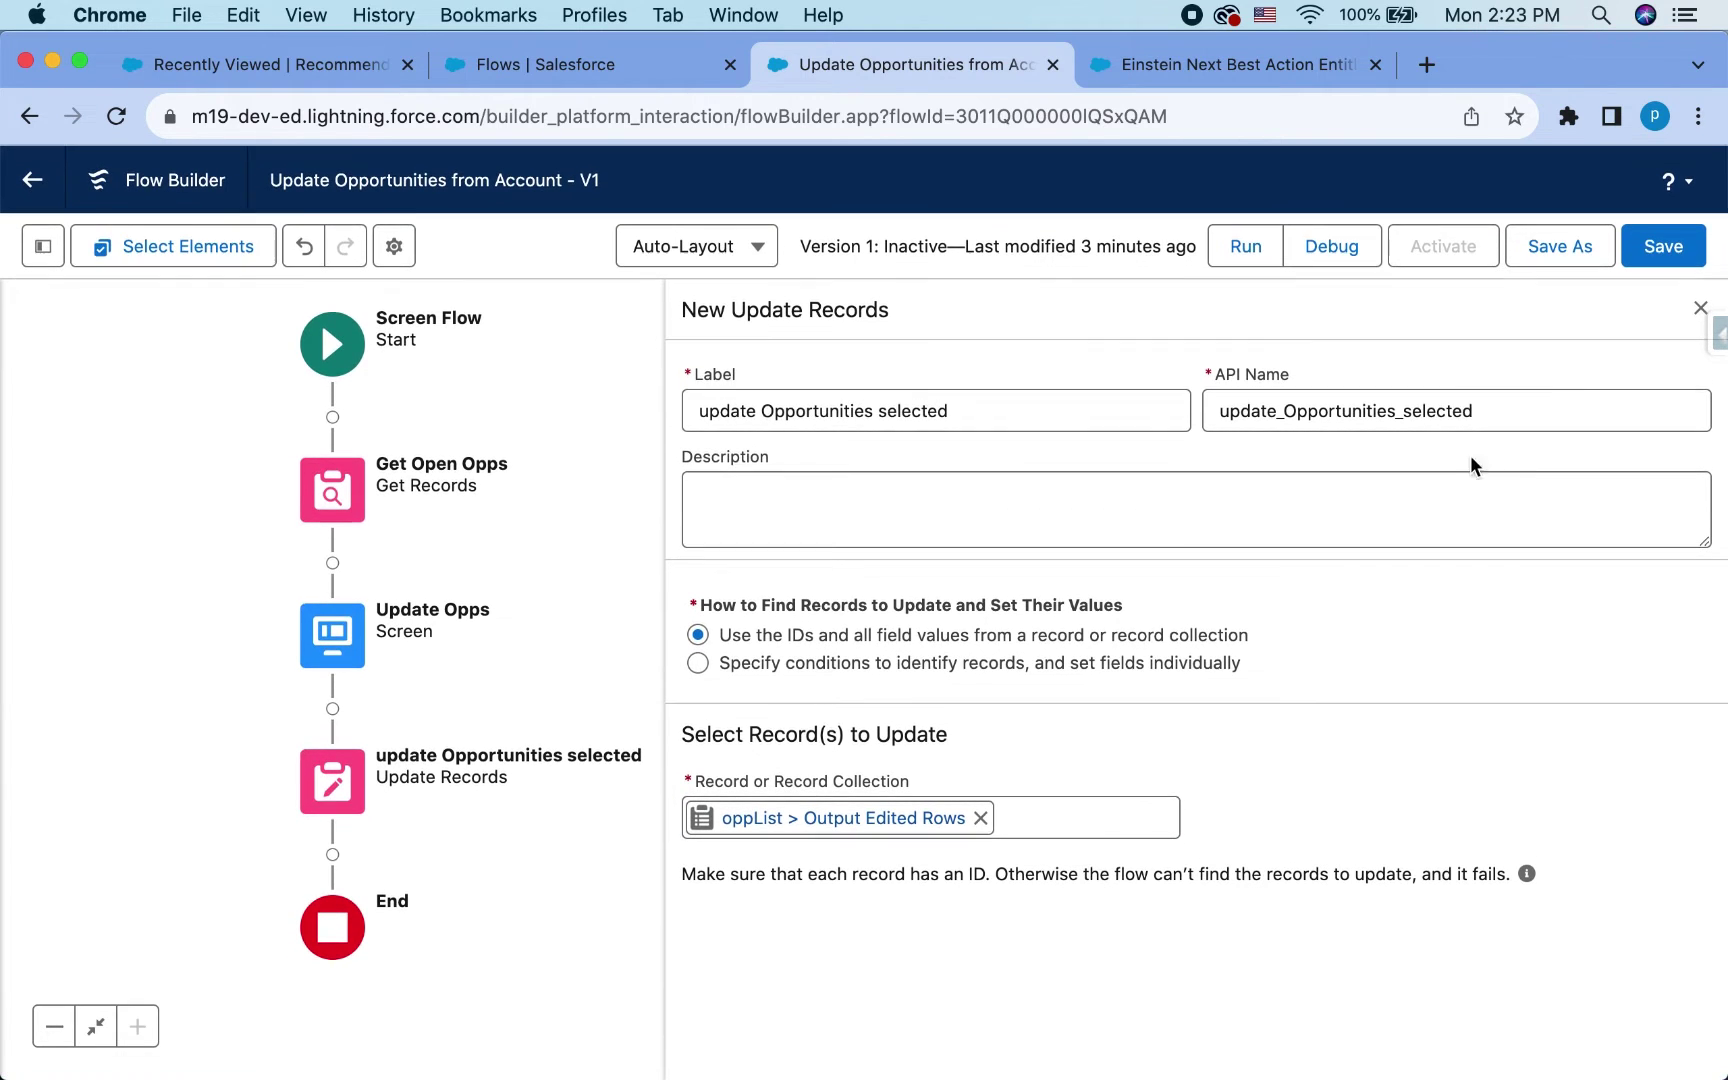
{"action": "left_click", "coordinate": [1665, 249]}
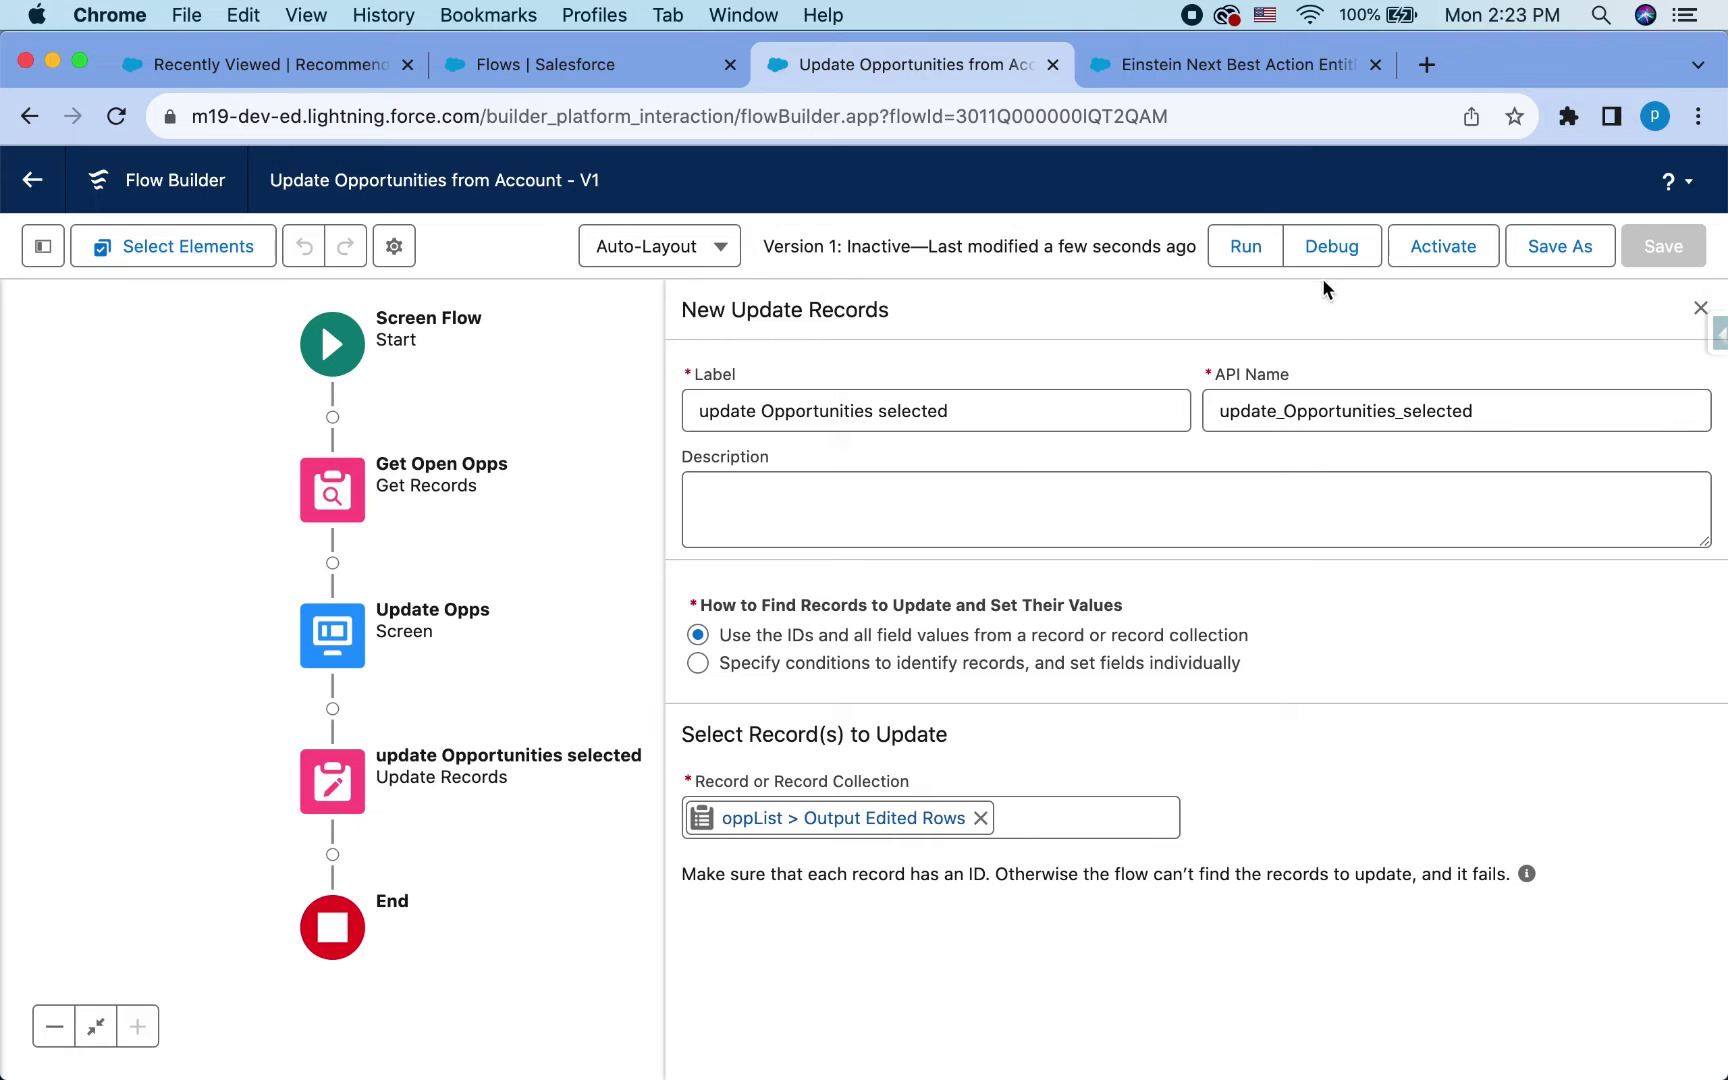
- Debug-run the flow for the account, set the second opportunity's Stage to Qualification, save and continue
{"action": "left_click", "coordinate": [1331, 248]}
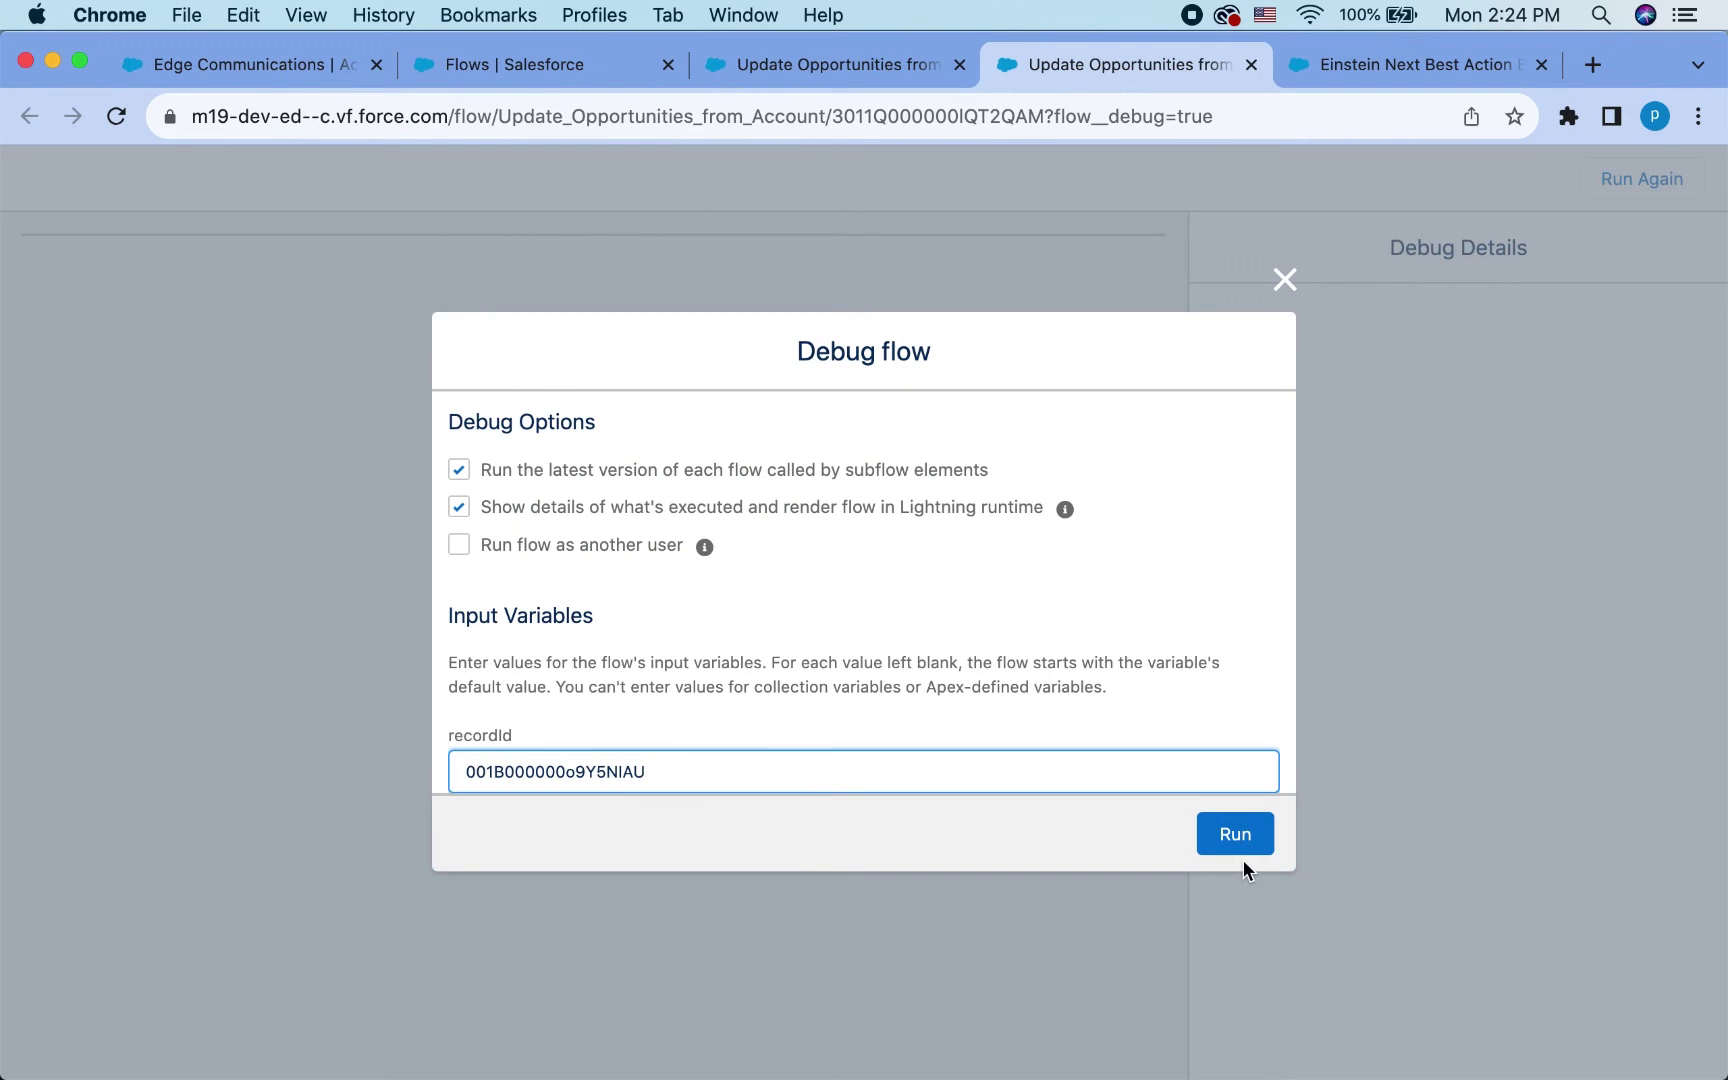
{"action": "left_click", "coordinate": [1243, 838]}
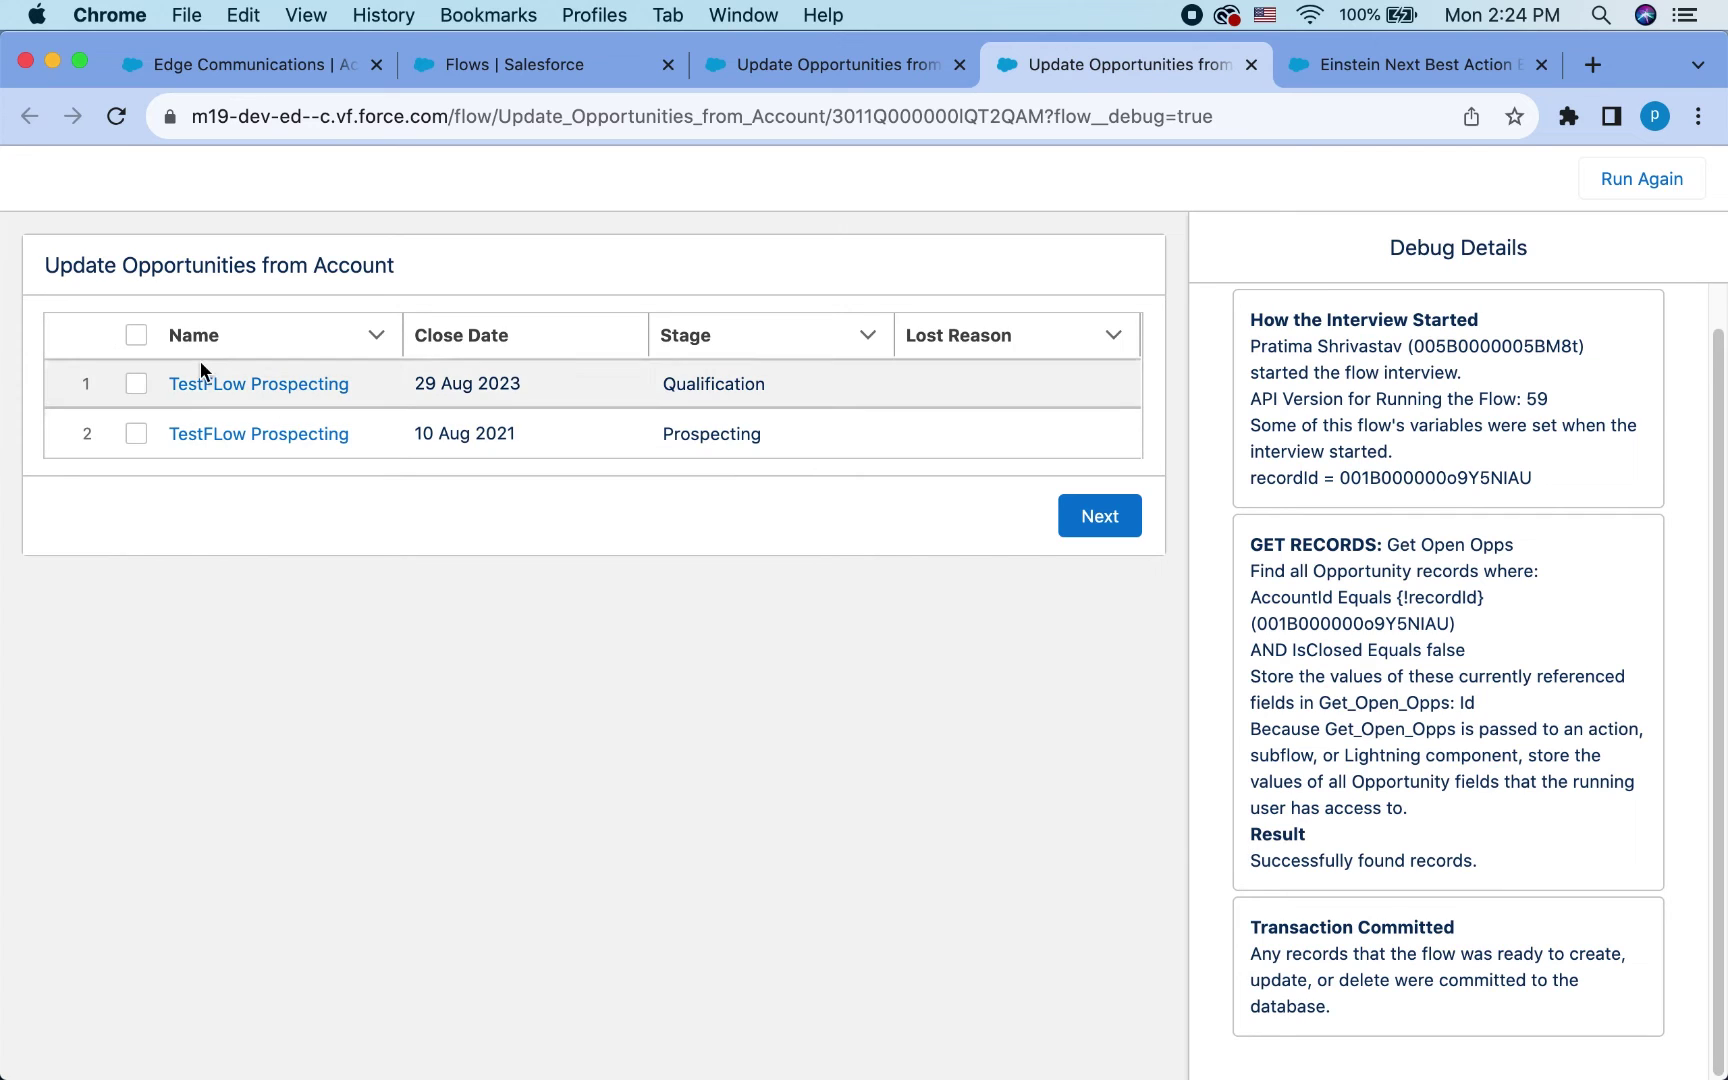
{"action": "left_click", "coordinate": [859, 378]}
{"action": "left_click", "coordinate": [852, 433]}
{"action": "left_click", "coordinate": [856, 438]}
{"action": "left_click", "coordinate": [836, 448]}
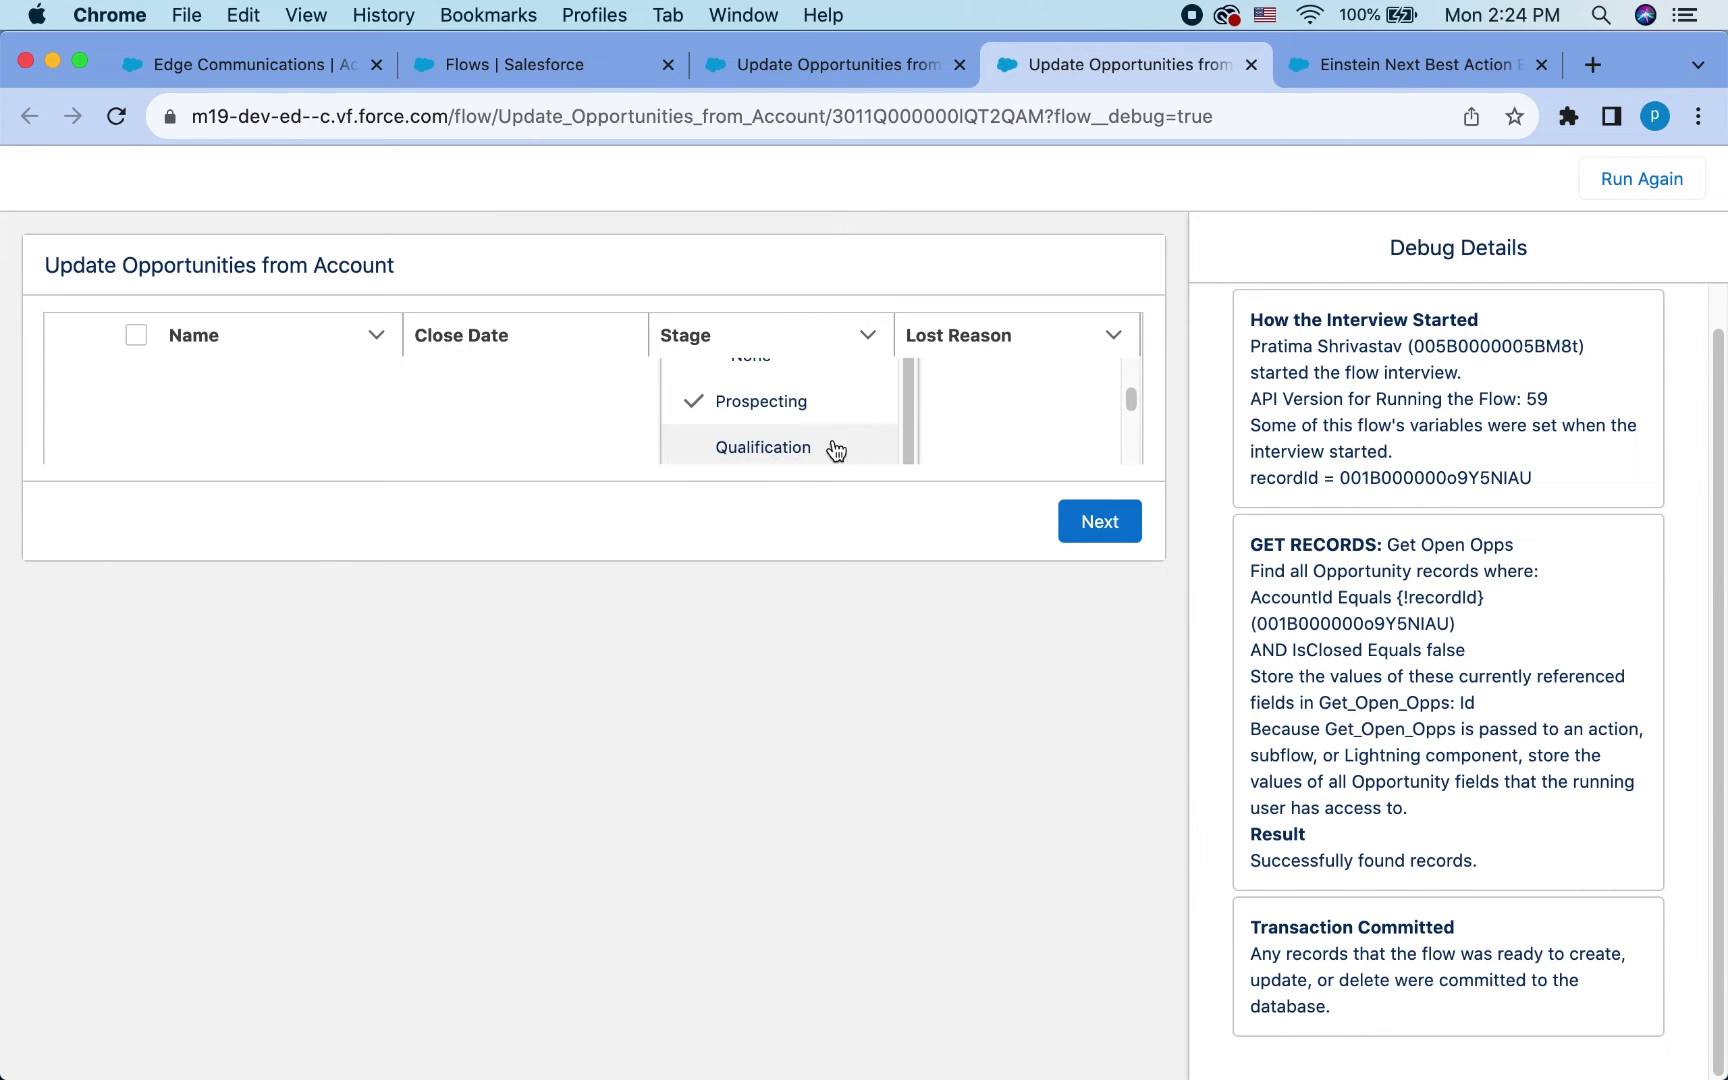
{"action": "left_click", "coordinate": [834, 452]}
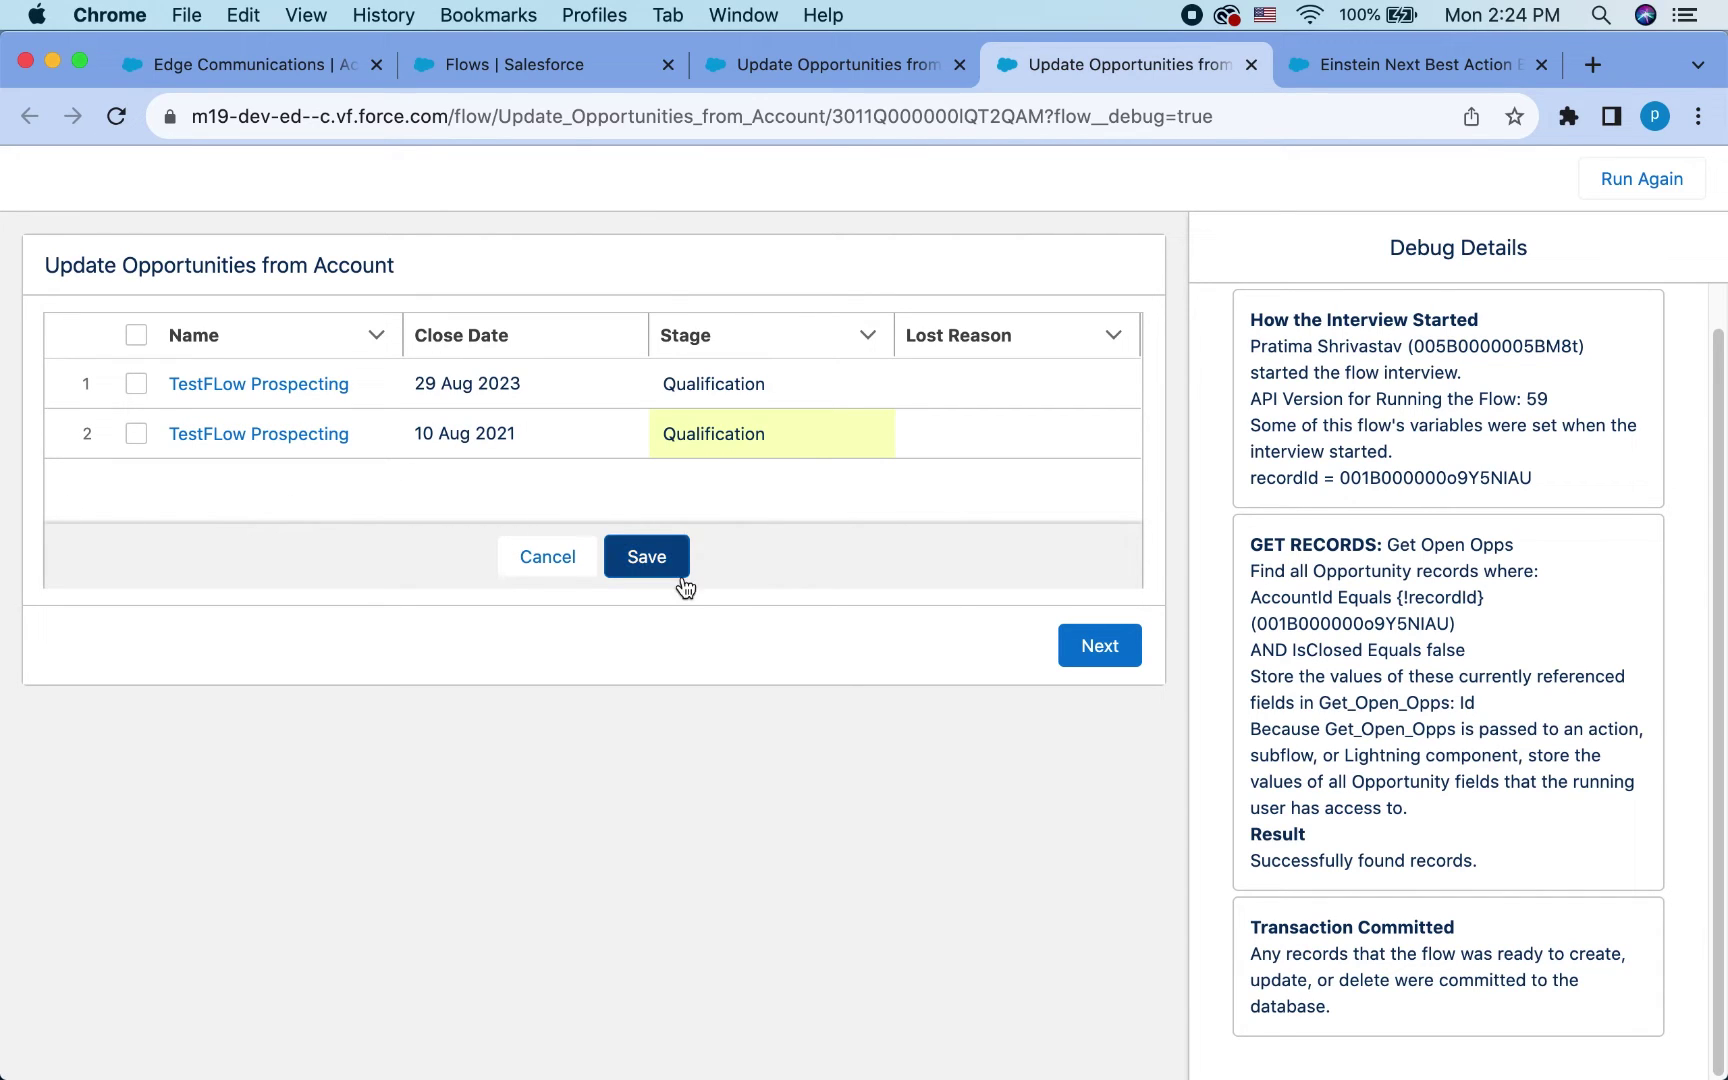
{"action": "left_click", "coordinate": [640, 570]}
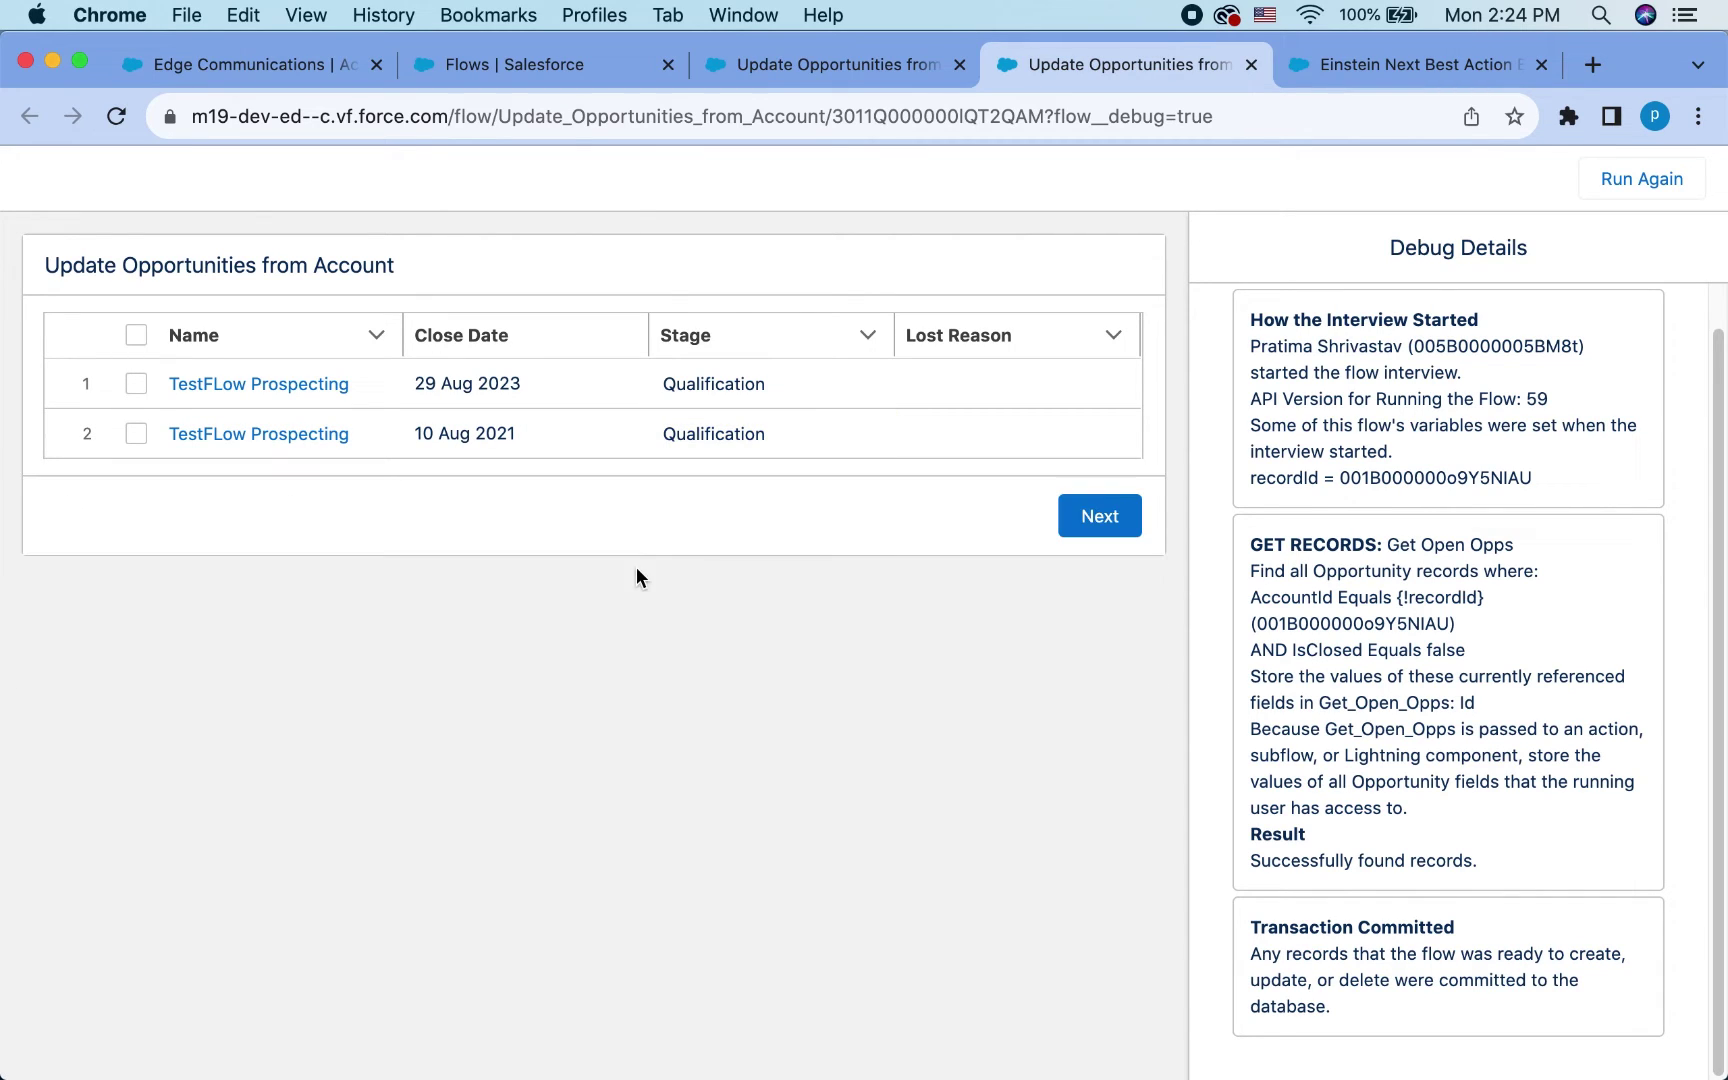
{"action": "left_click", "coordinate": [1112, 524]}
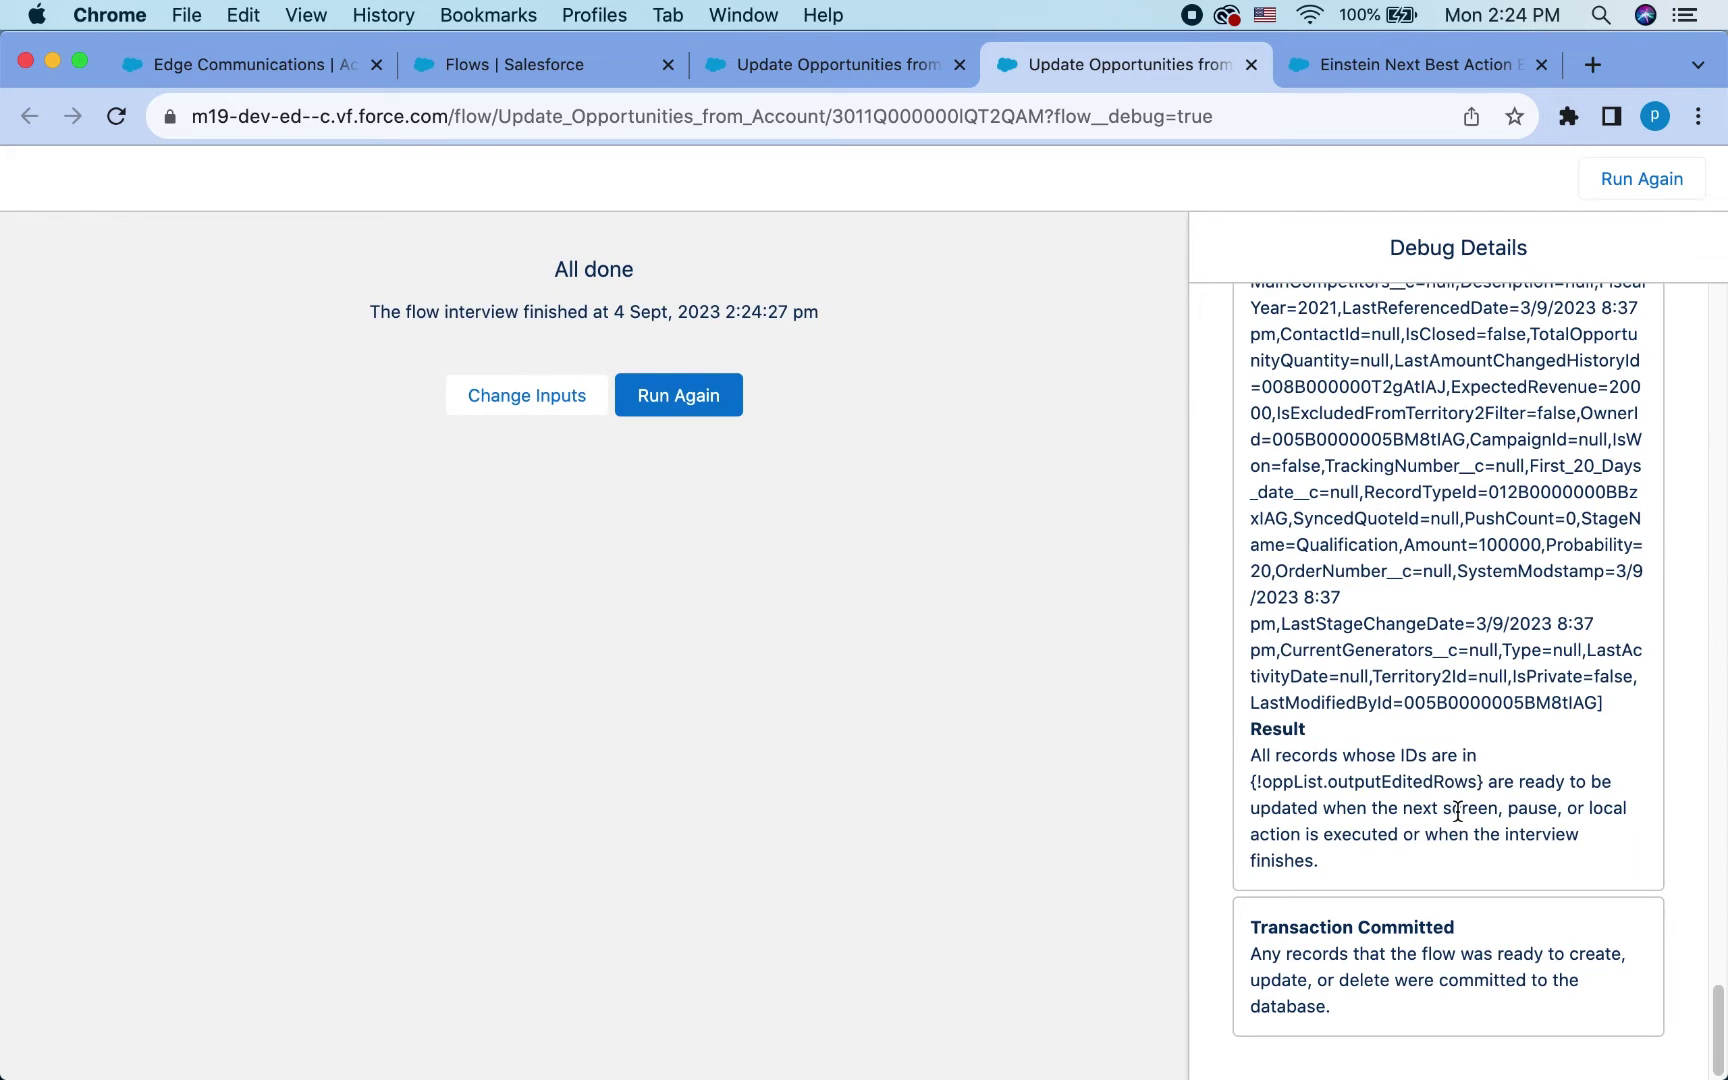
- Refresh Edge Communications and check both TestFLow opportunities now show Qualification
{"action": "left_click", "coordinate": [255, 65]}
{"action": "left_click", "coordinate": [116, 116]}
{"action": "left_click", "coordinate": [374, 776]}
{"action": "scroll", "coordinate": [378, 775], "scroll_direction": "down", "scroll_amount": 3}
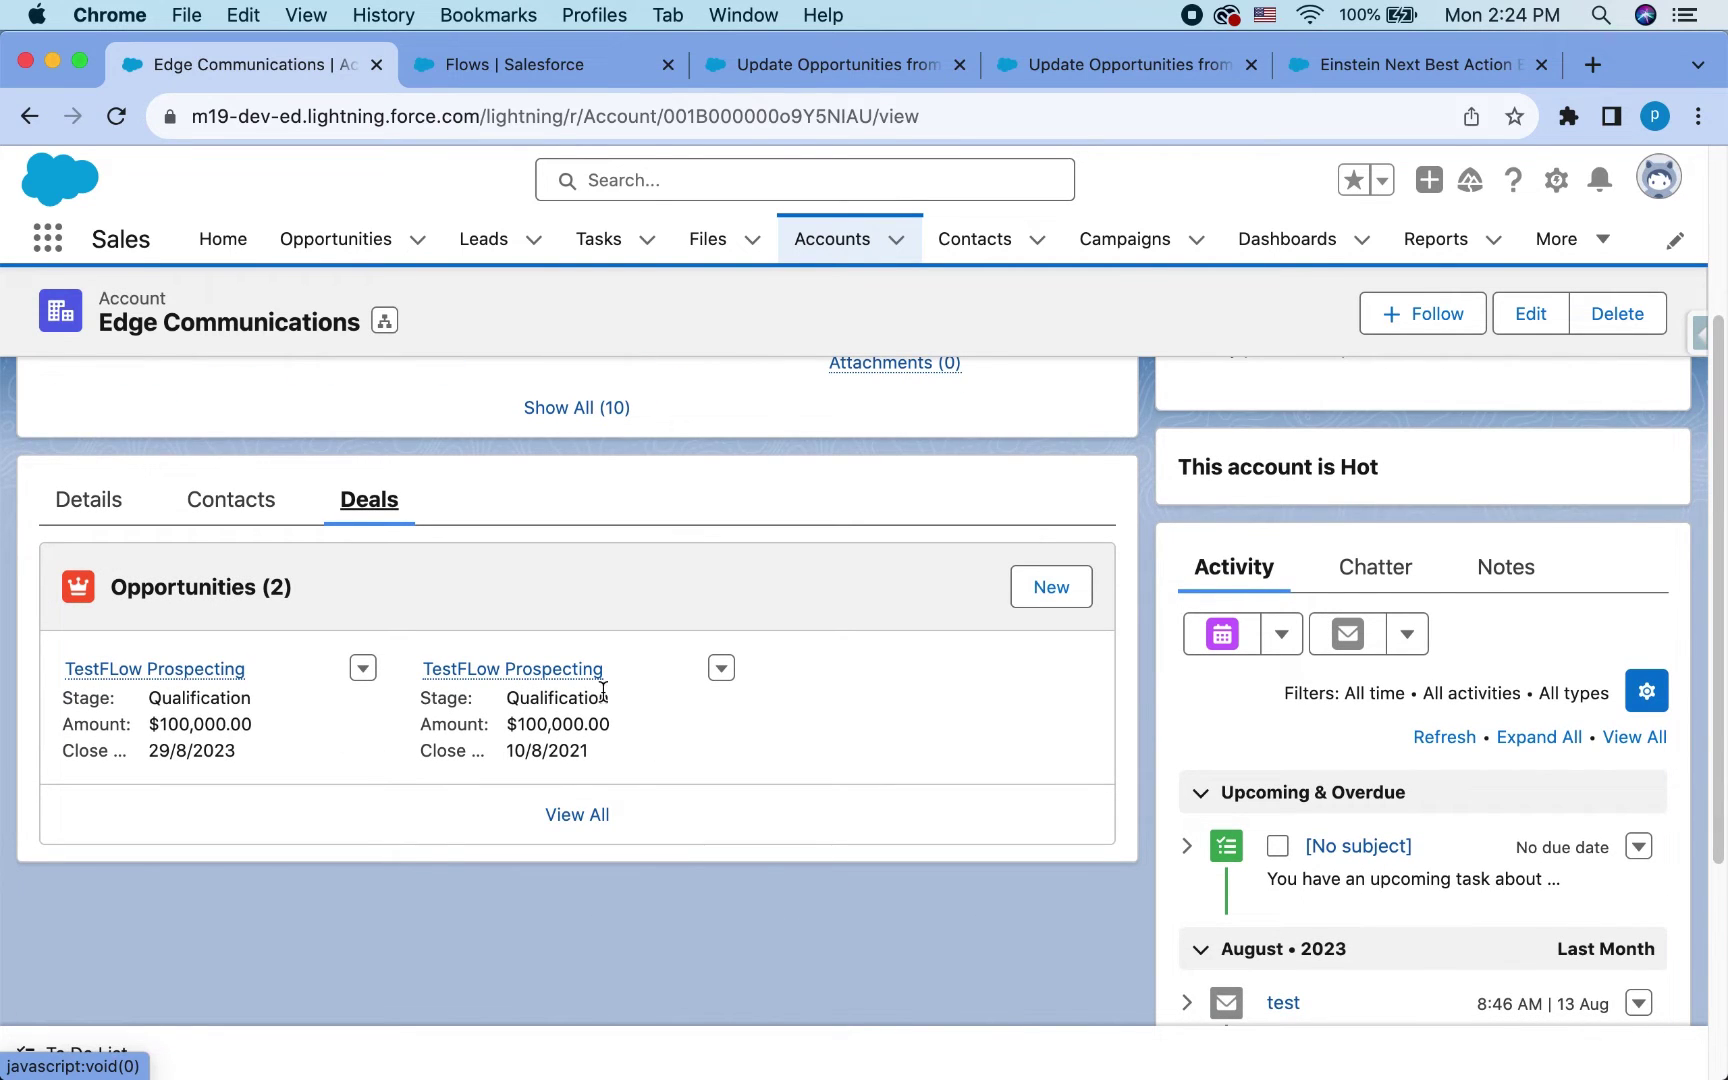
{"action": "left_click", "coordinate": [1125, 56]}
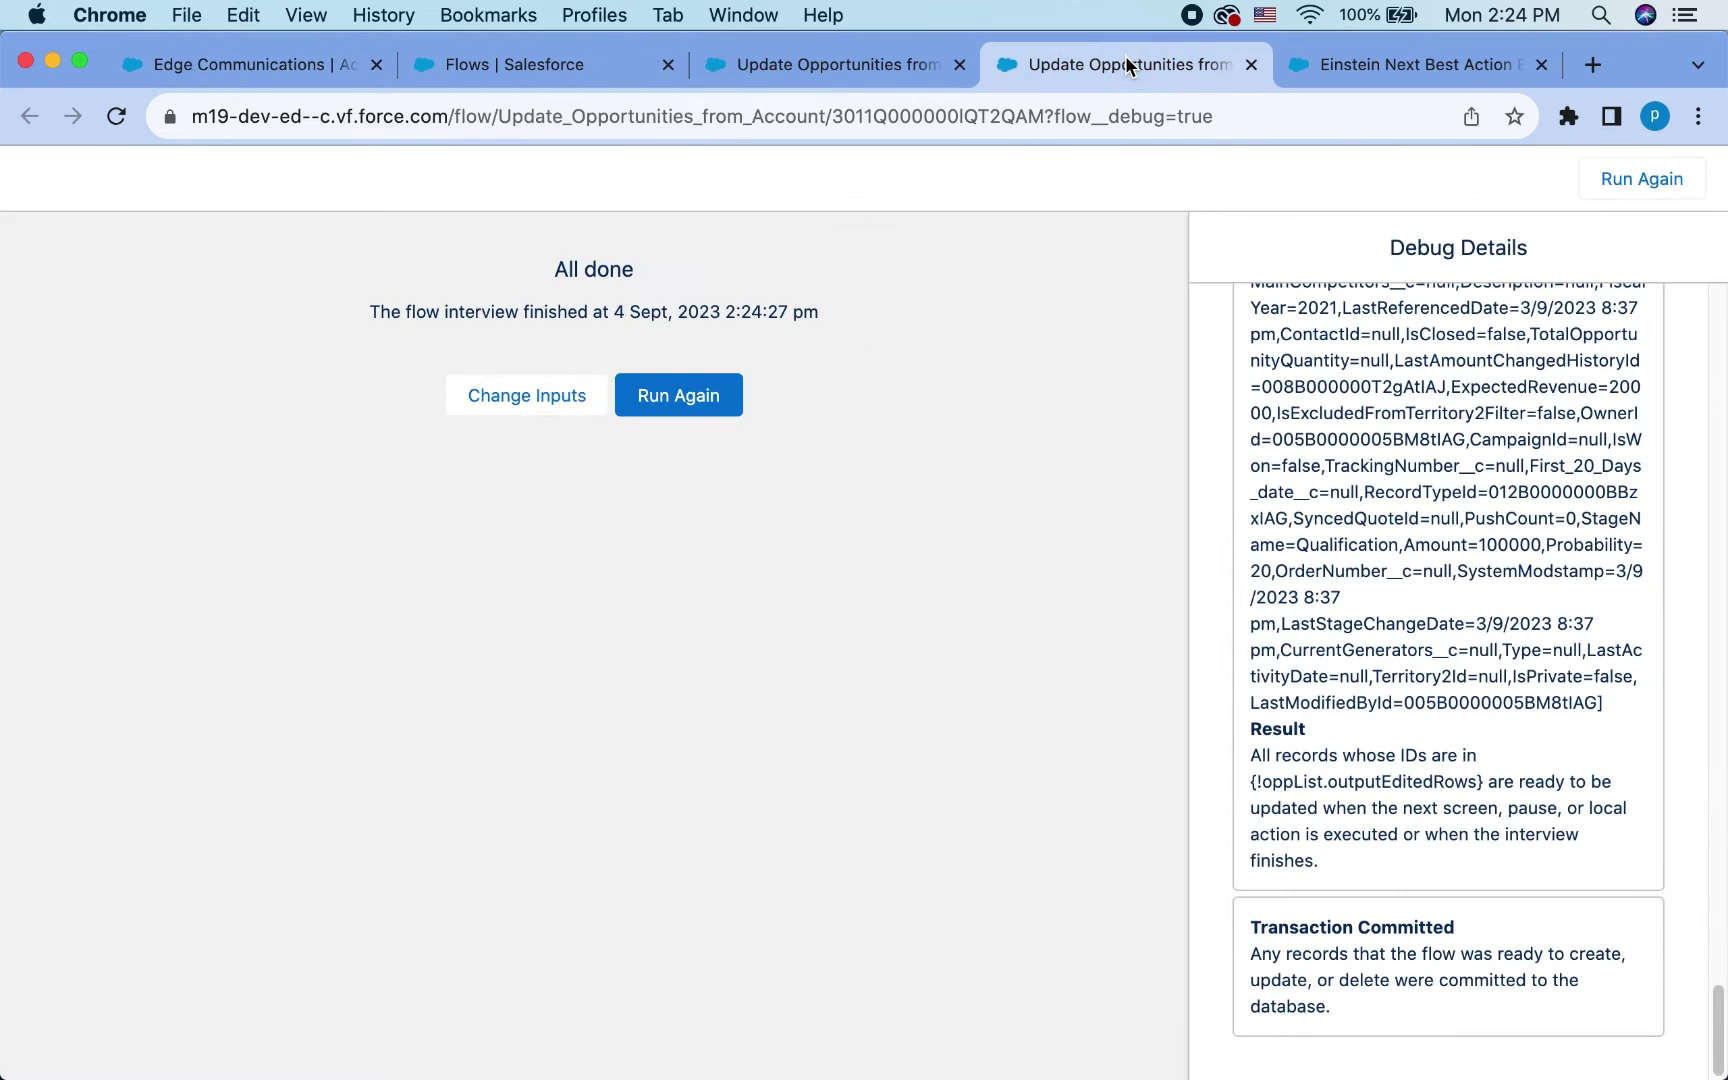
{"action": "left_click", "coordinate": [855, 73]}
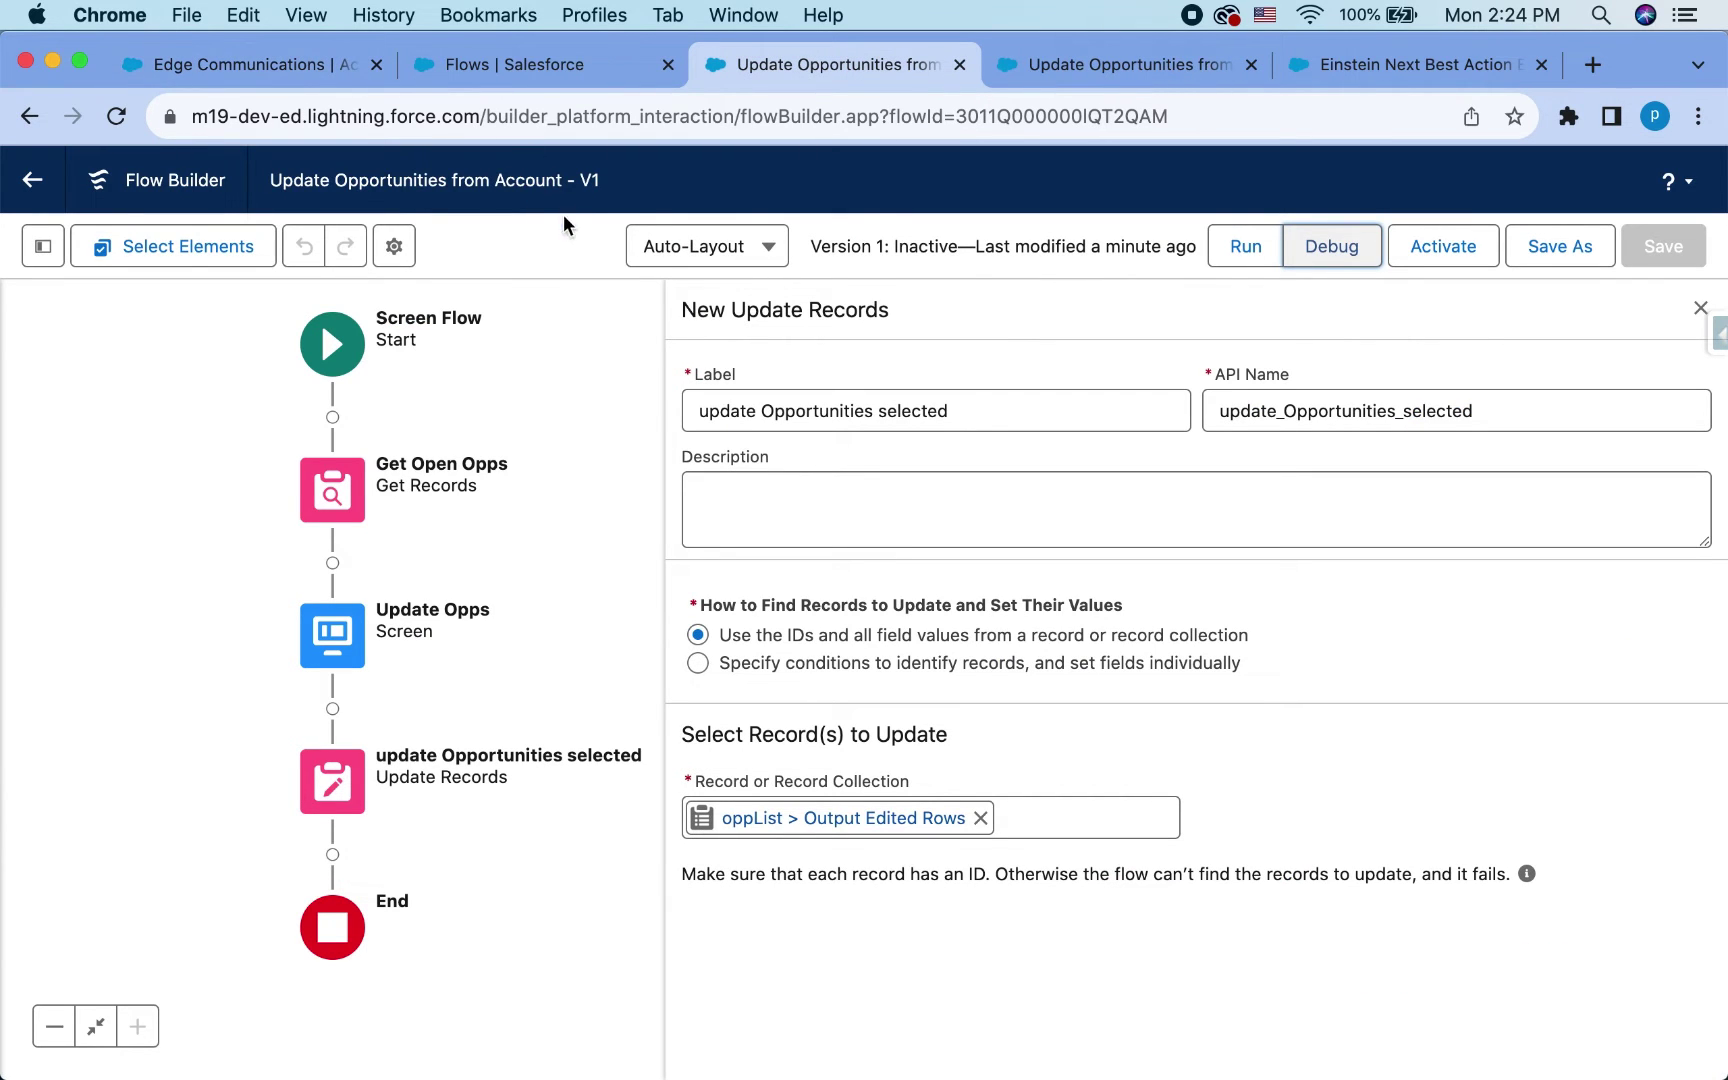
{"action": "left_click", "coordinate": [263, 62]}
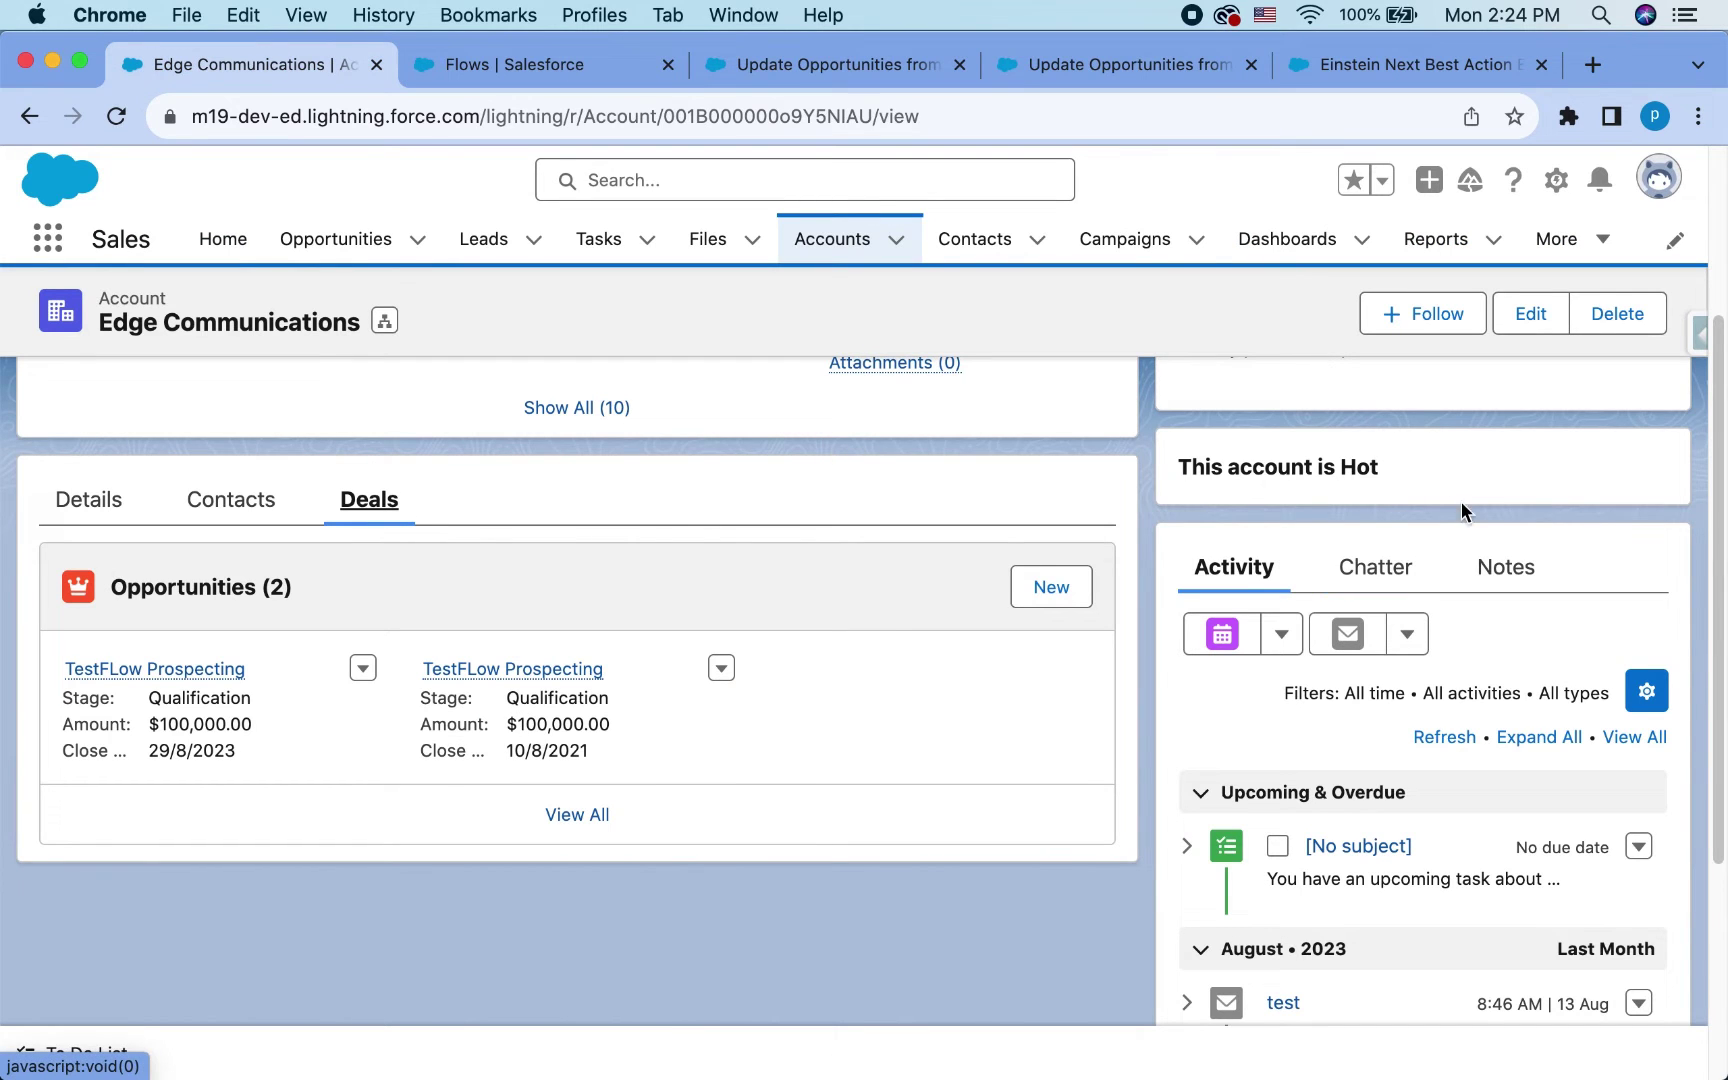
{"action": "scroll", "coordinate": [1338, 620], "scroll_direction": "up", "scroll_amount": 5}
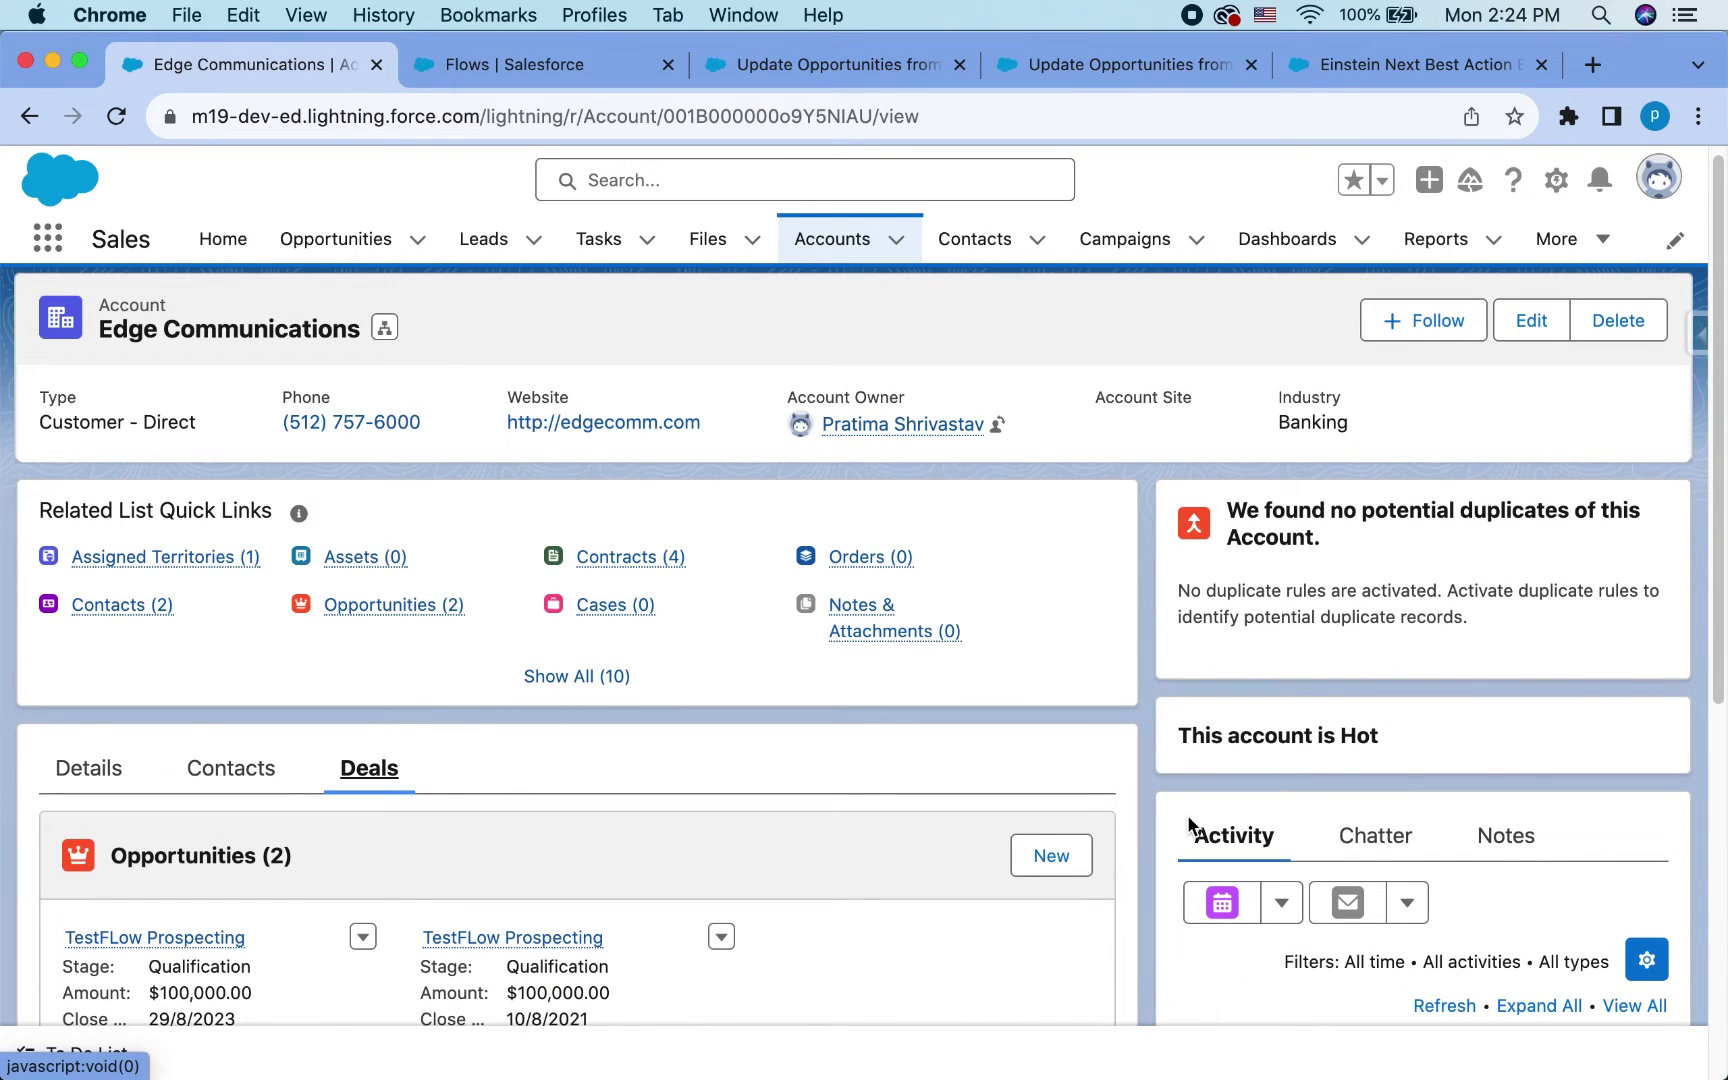
{"action": "left_click", "coordinate": [589, 68]}
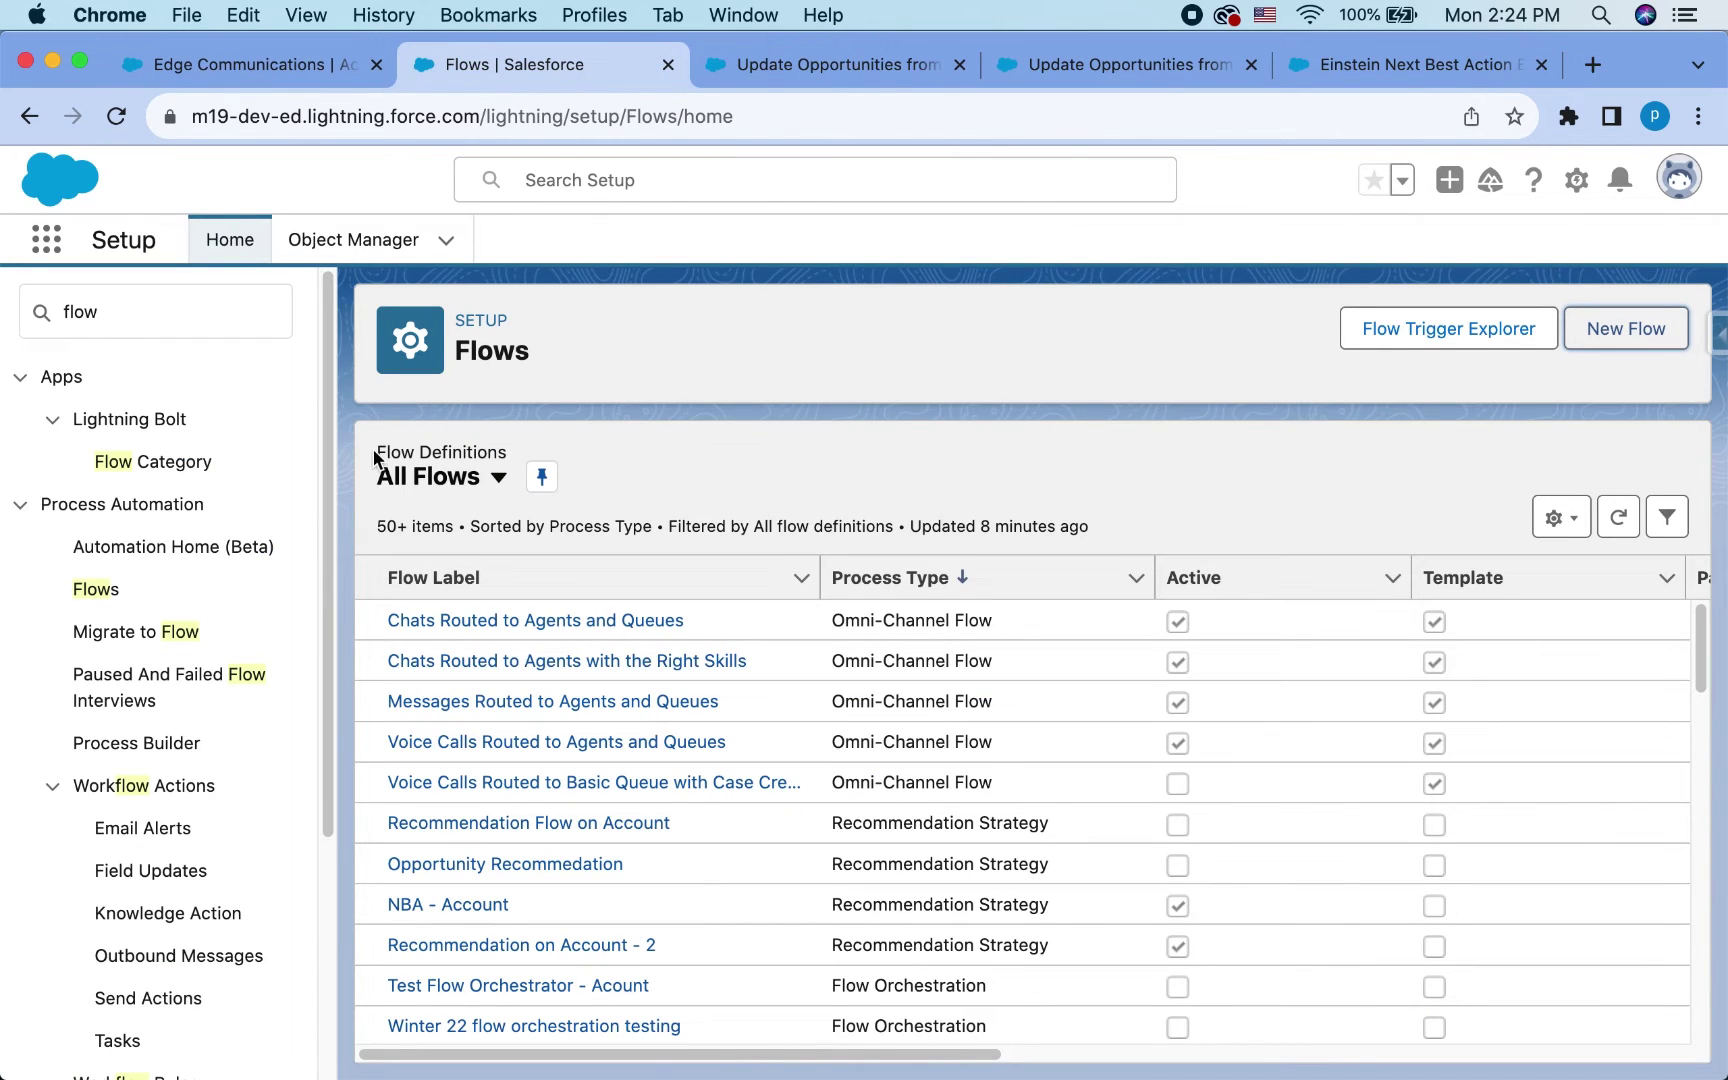
{"action": "left_click", "coordinate": [188, 300]}
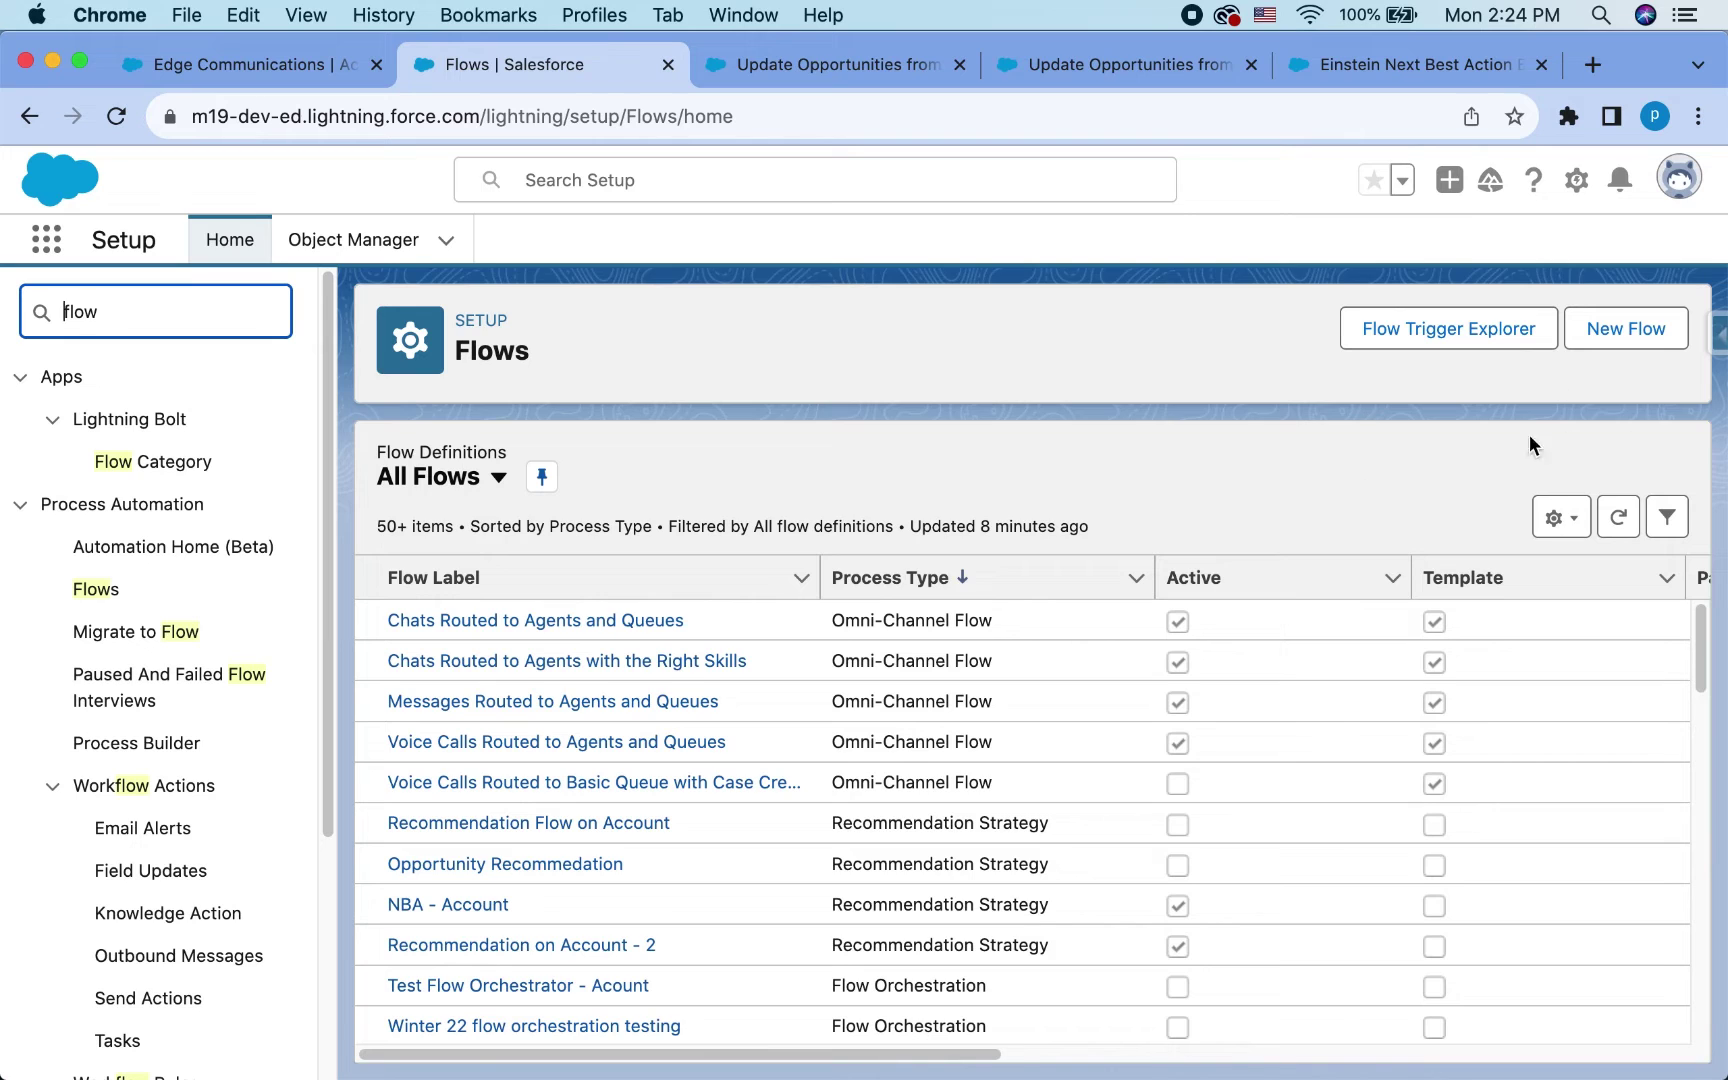
{"action": "left_click", "coordinate": [291, 70]}
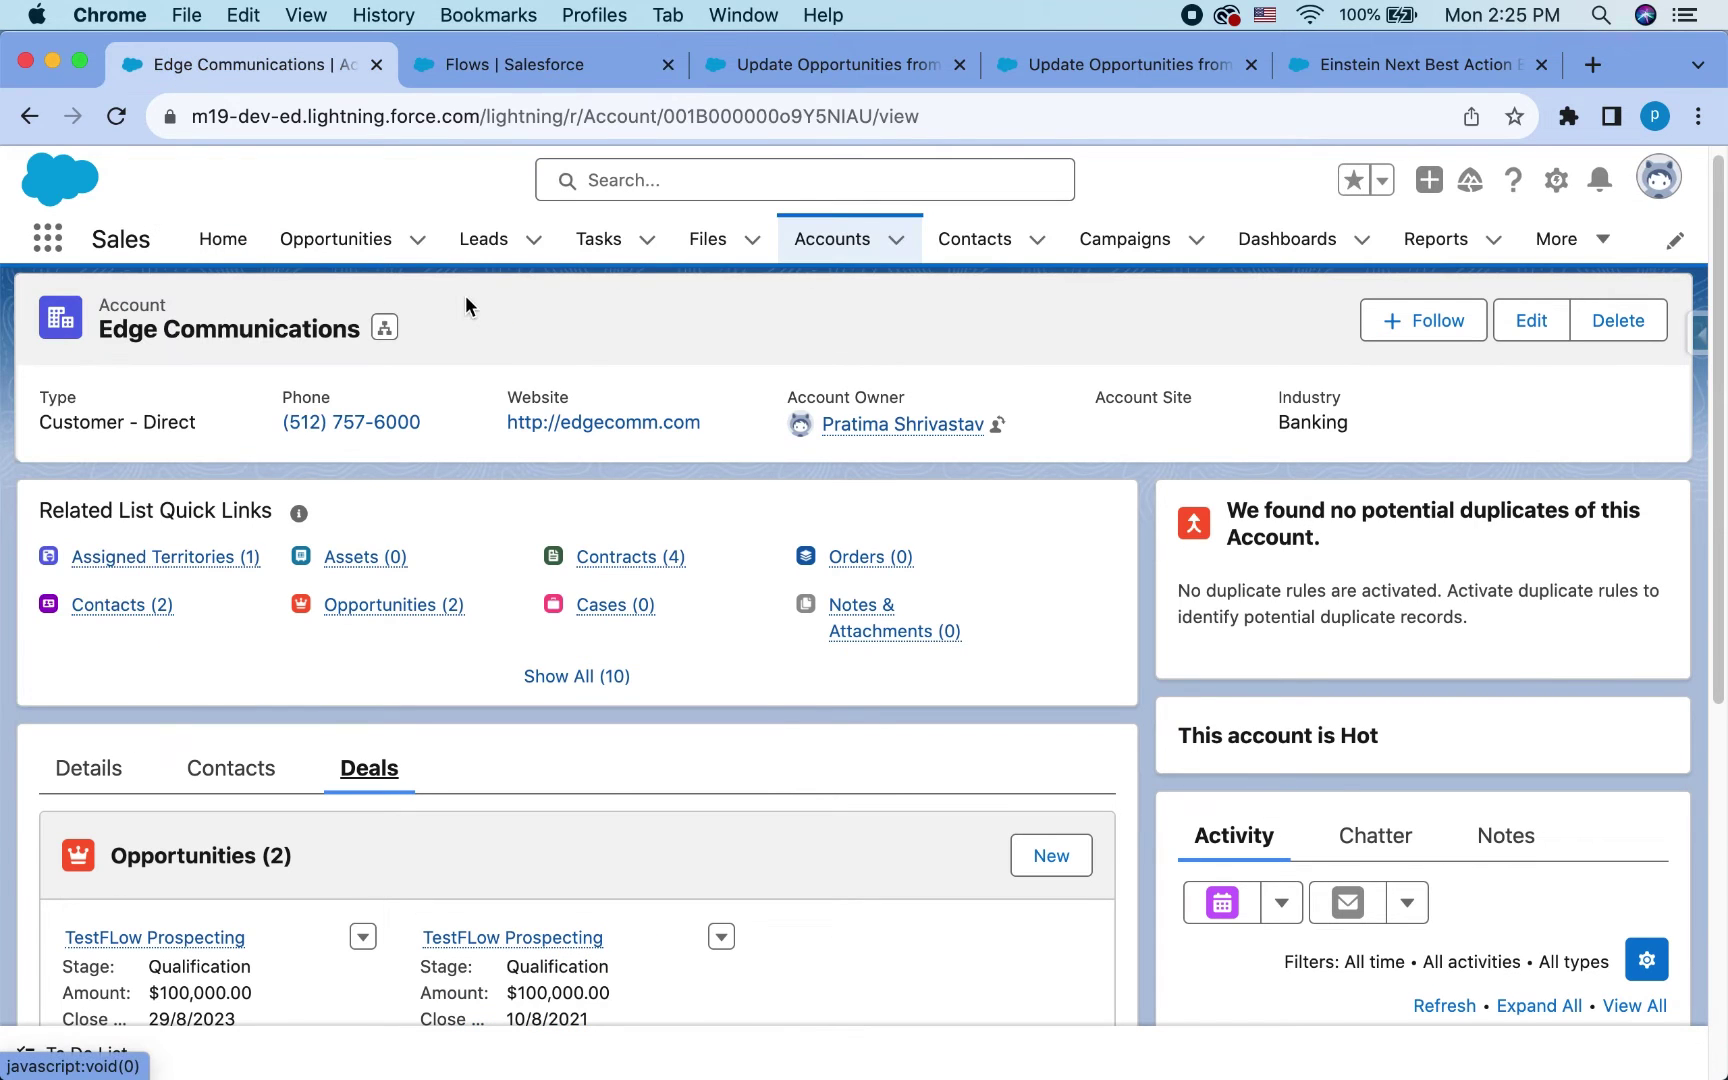
{"action": "left_click", "coordinate": [1555, 242]}
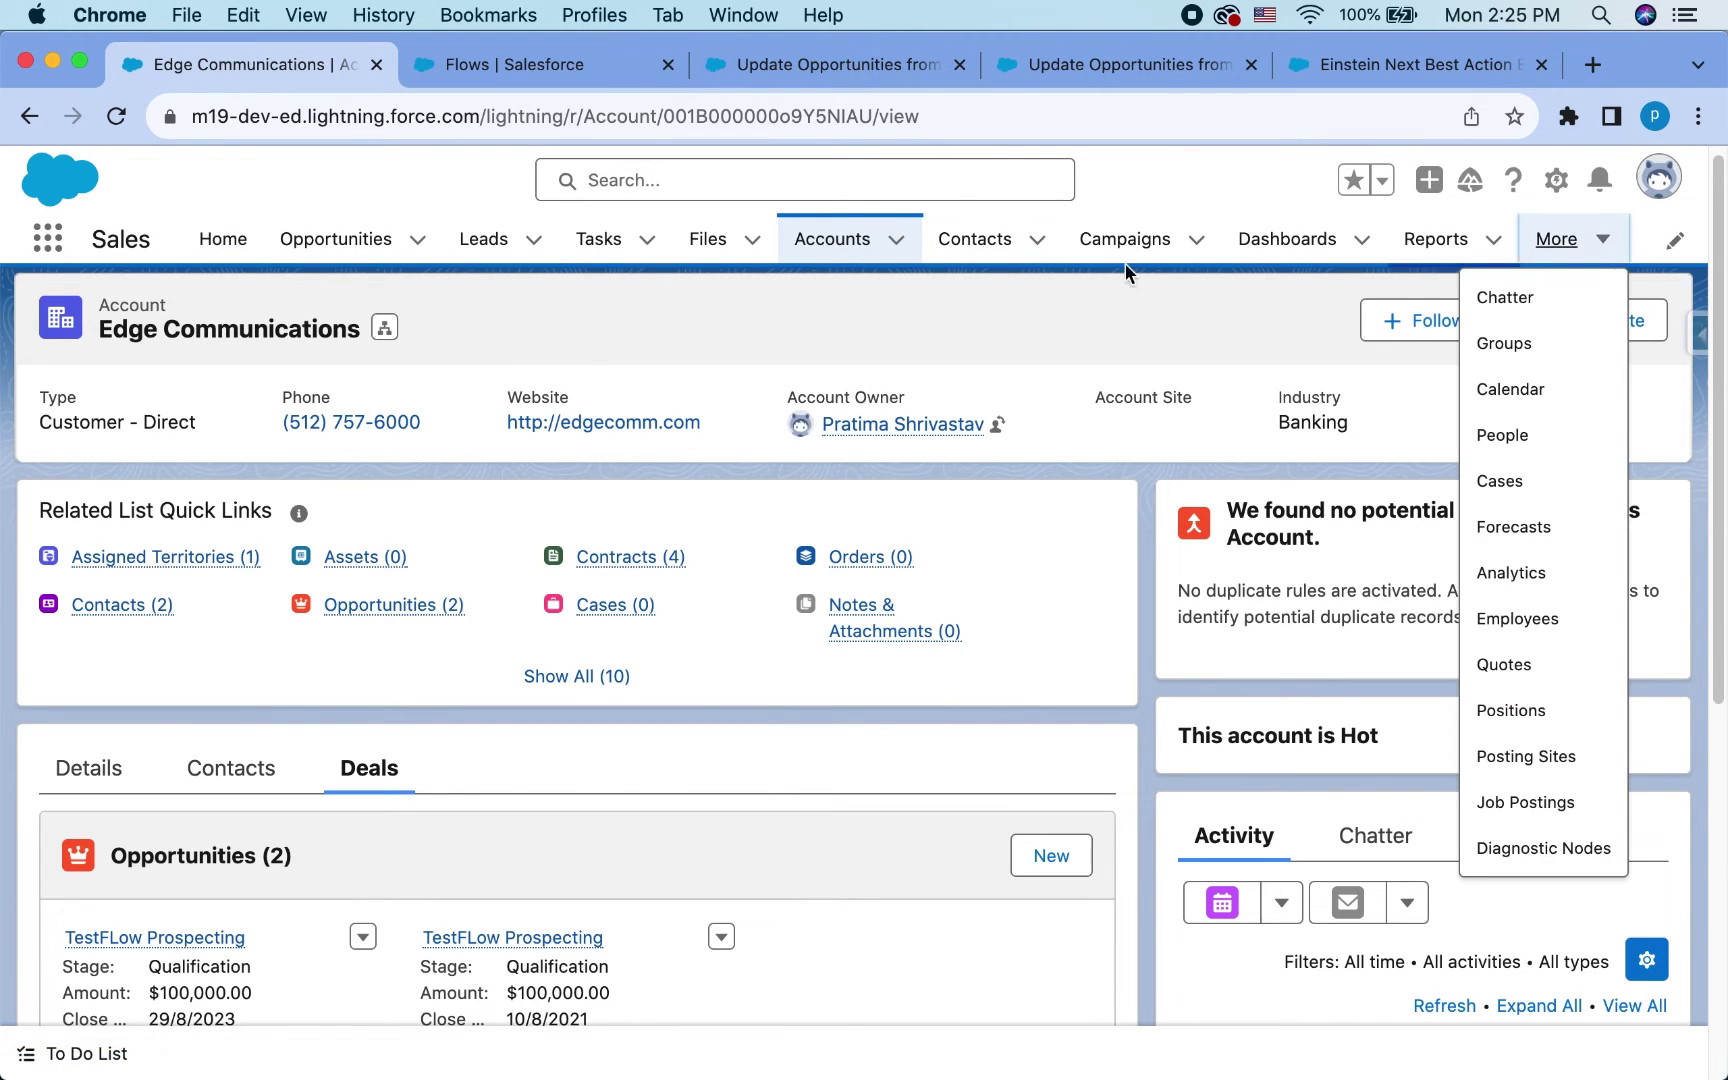
- Start a new recommendation named Update Opps from the Recommendations list and add its description
{"action": "left_click", "coordinate": [47, 238]}
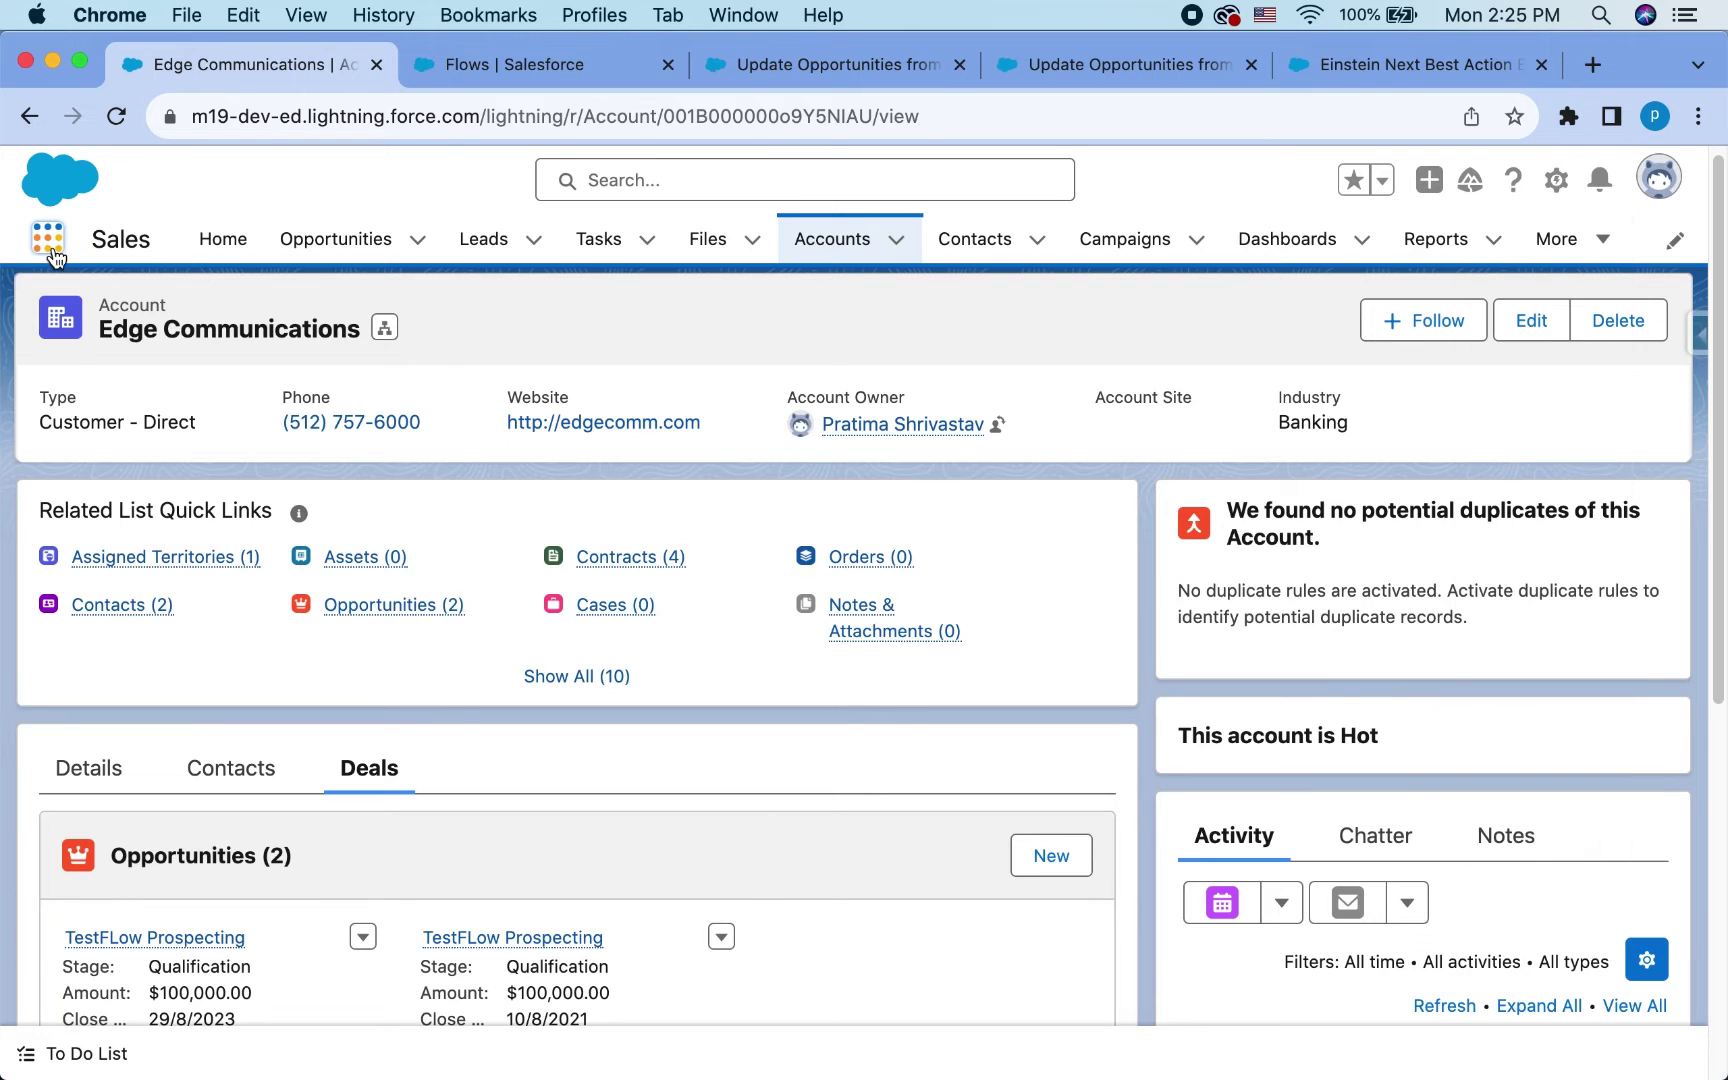
{"action": "type", "text": "rec"}
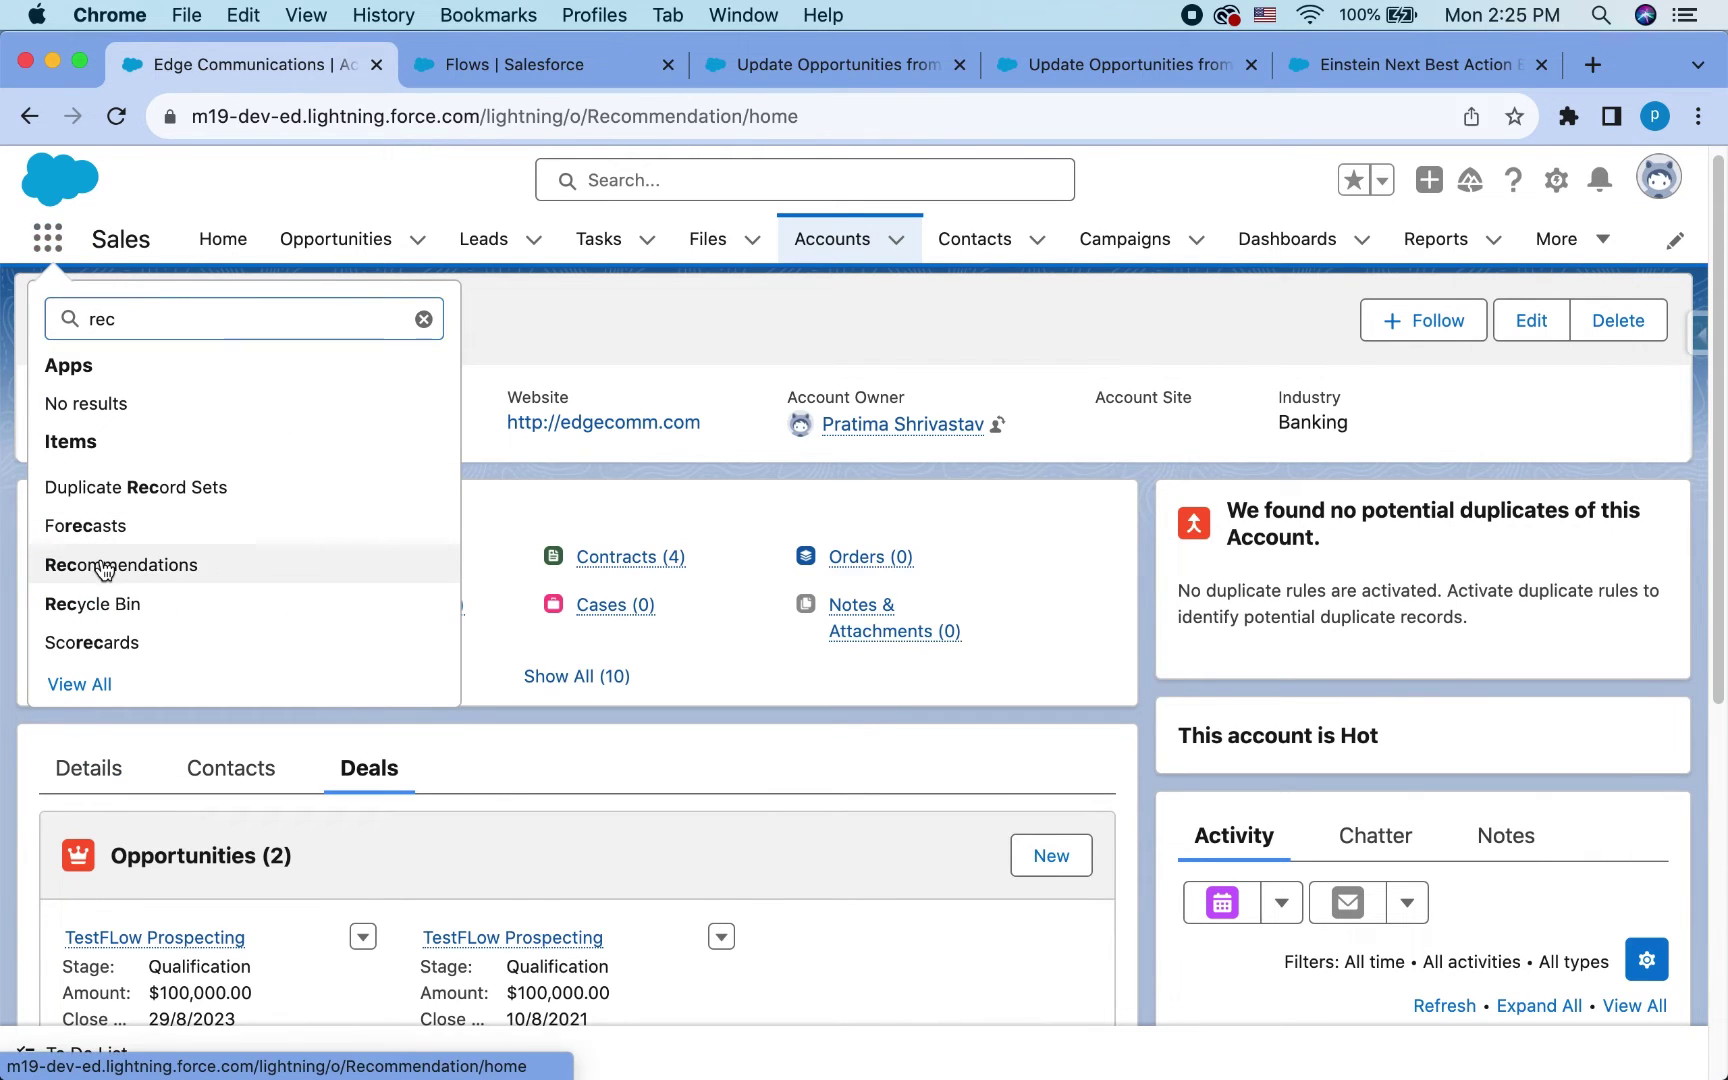
{"action": "left_click", "coordinate": [102, 566]}
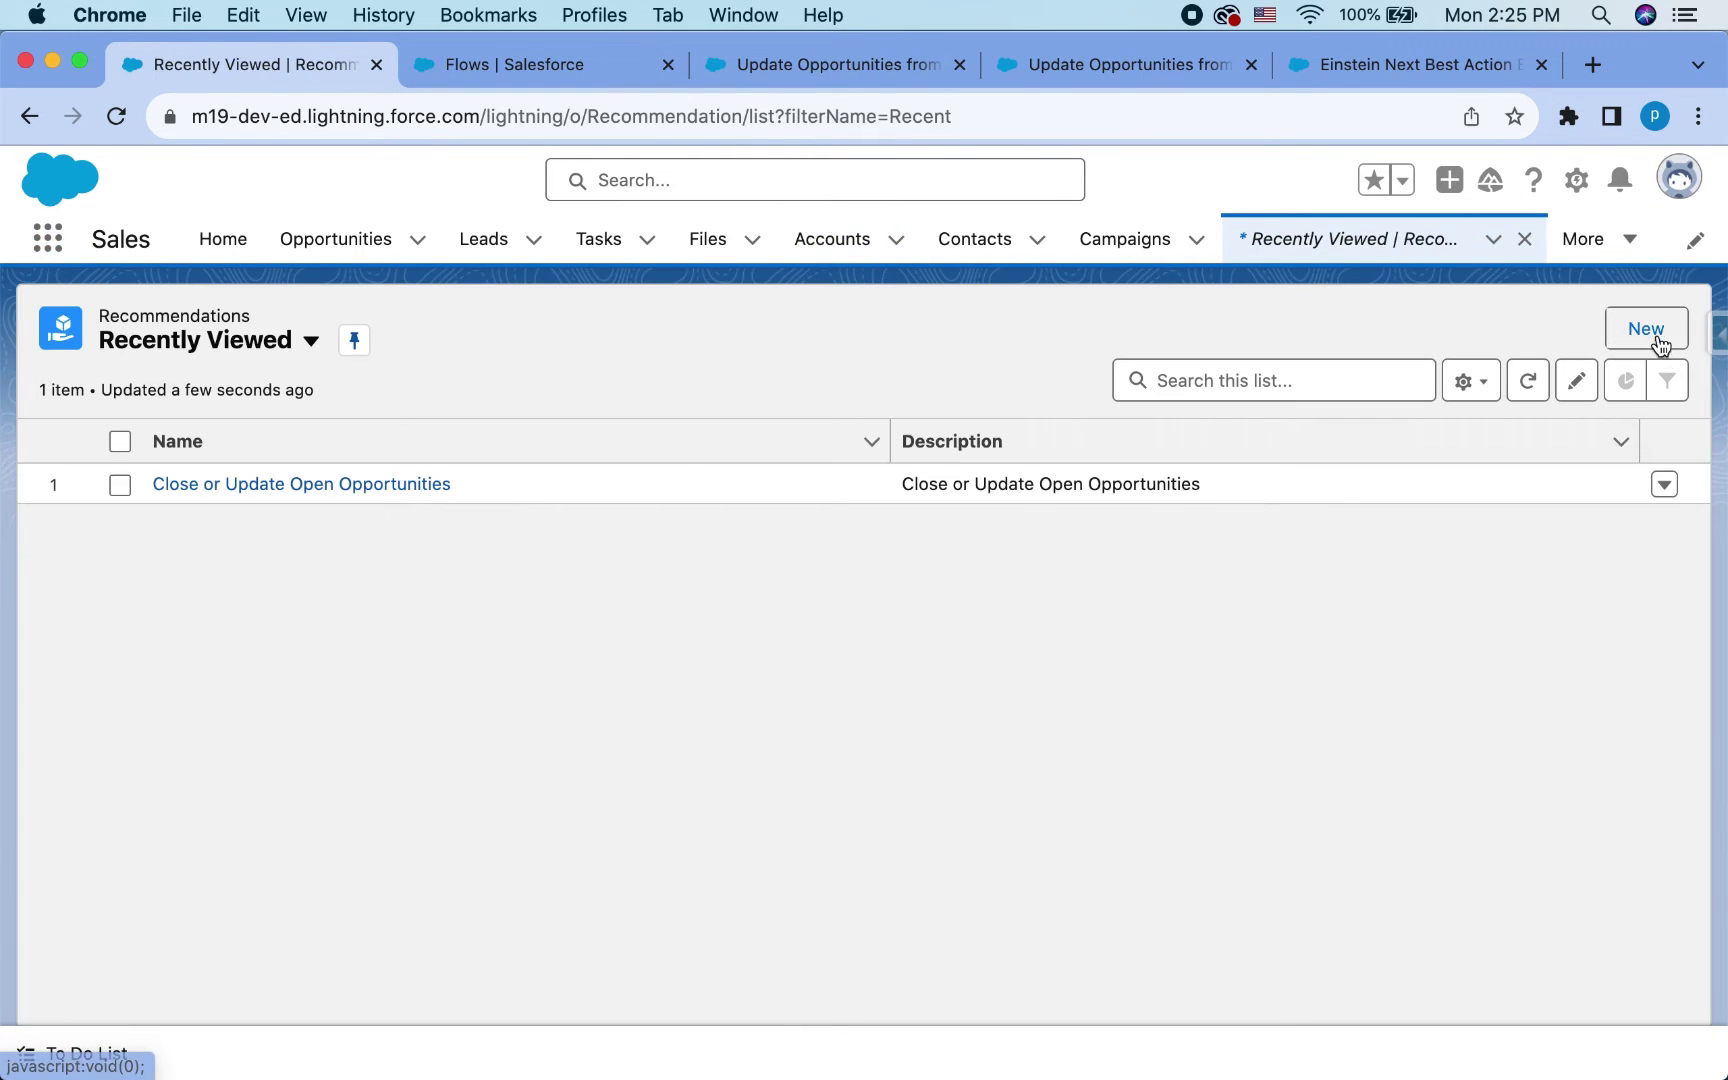
{"action": "left_click", "coordinate": [1650, 333]}
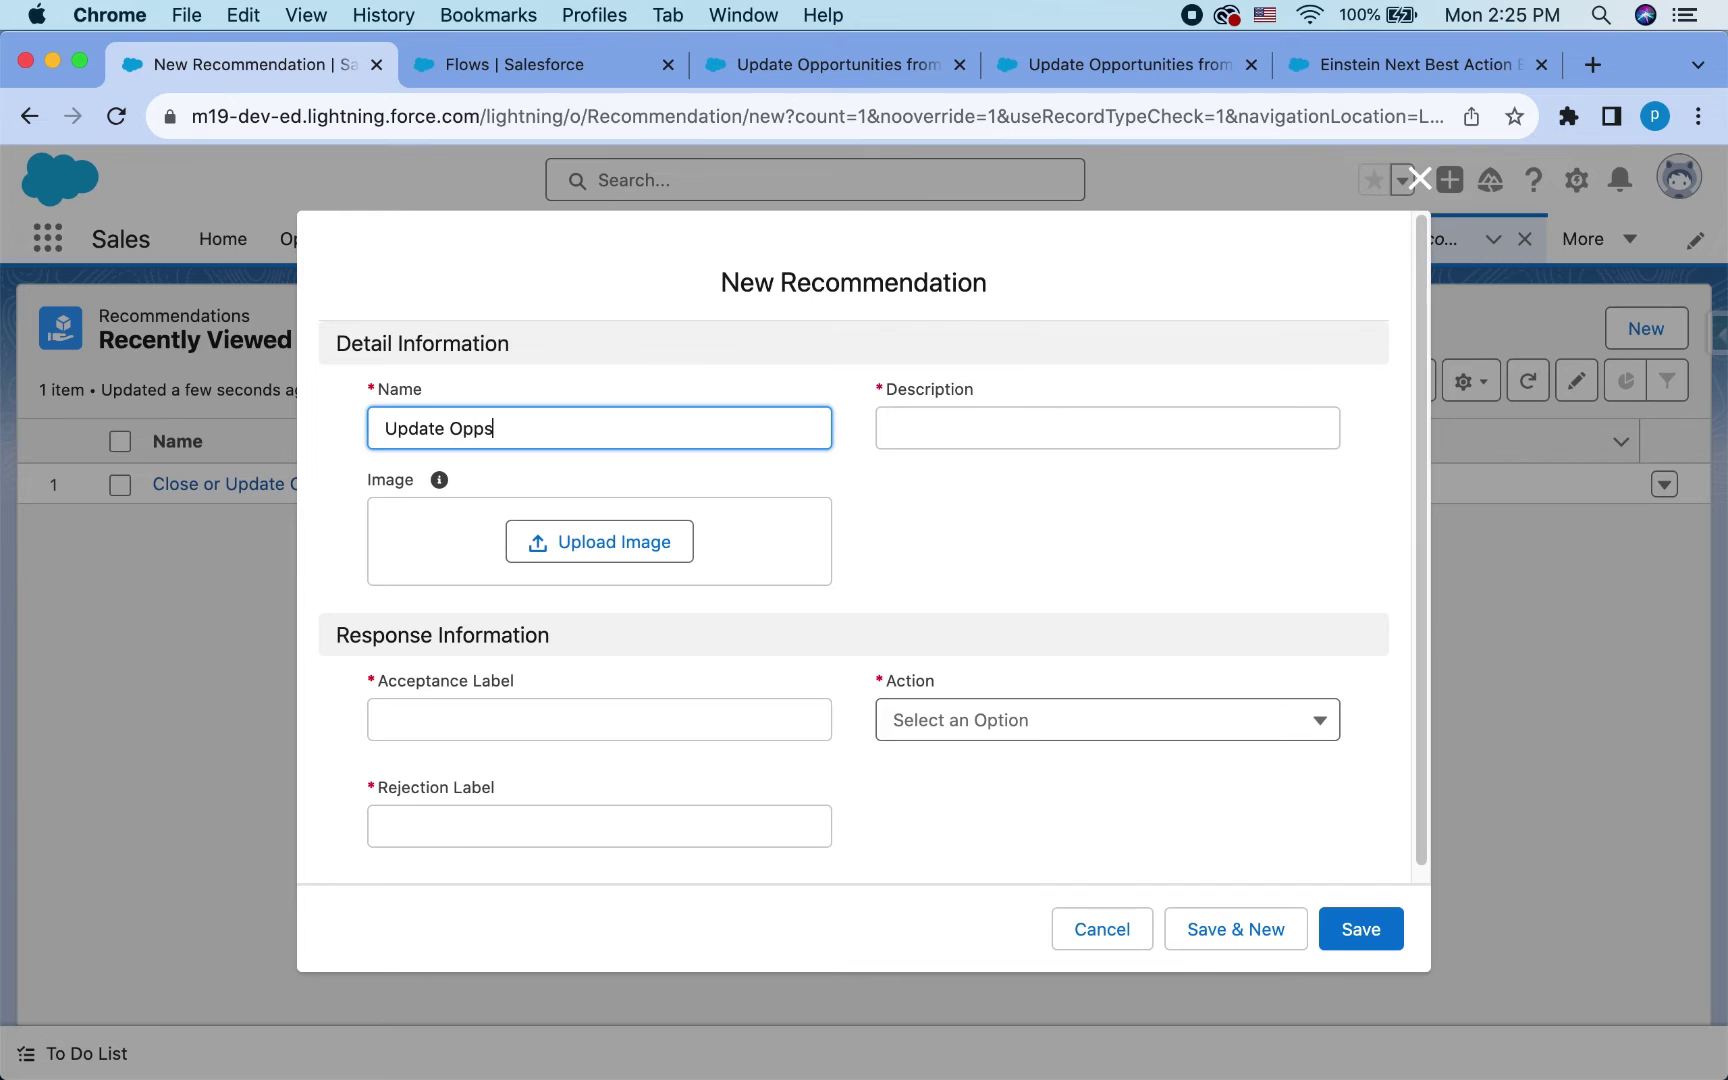
{"action": "left_click", "coordinate": [1078, 436]}
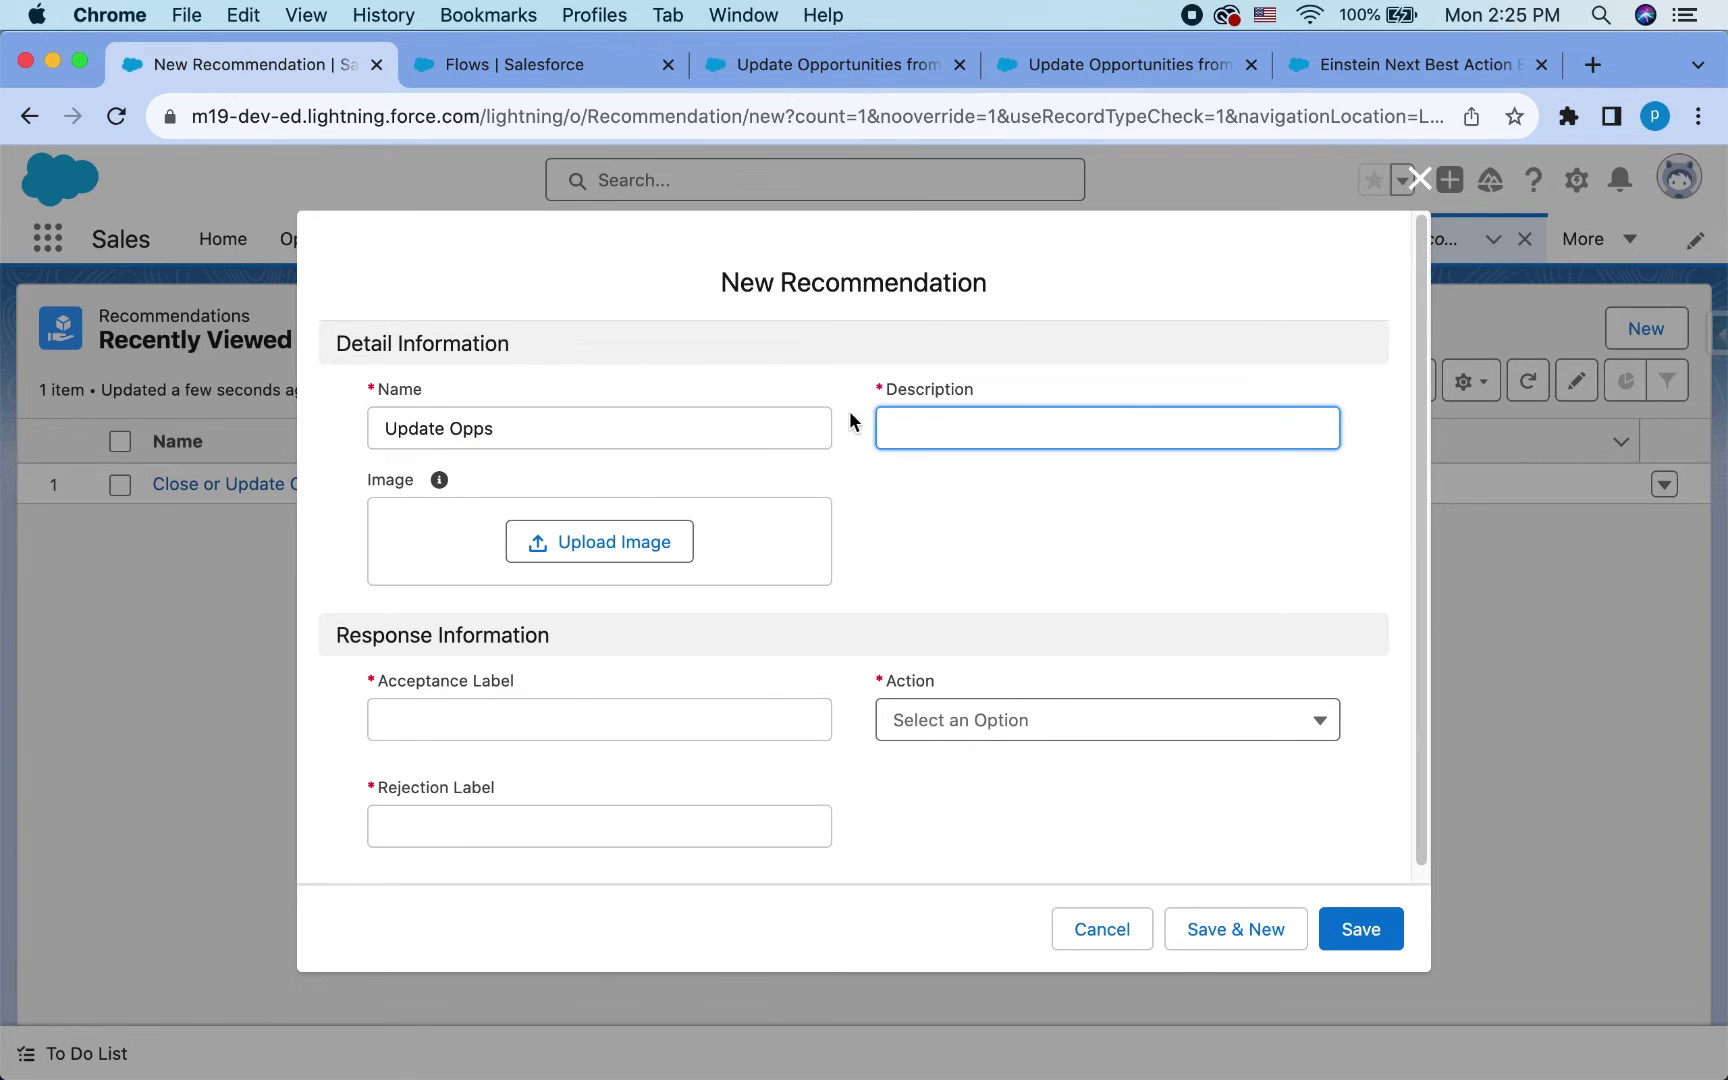
{"action": "type", "text": "Update Opps"}
- Attach the winter 2021 image from the Asset Library to the recommendation
{"action": "left_click", "coordinate": [655, 543]}
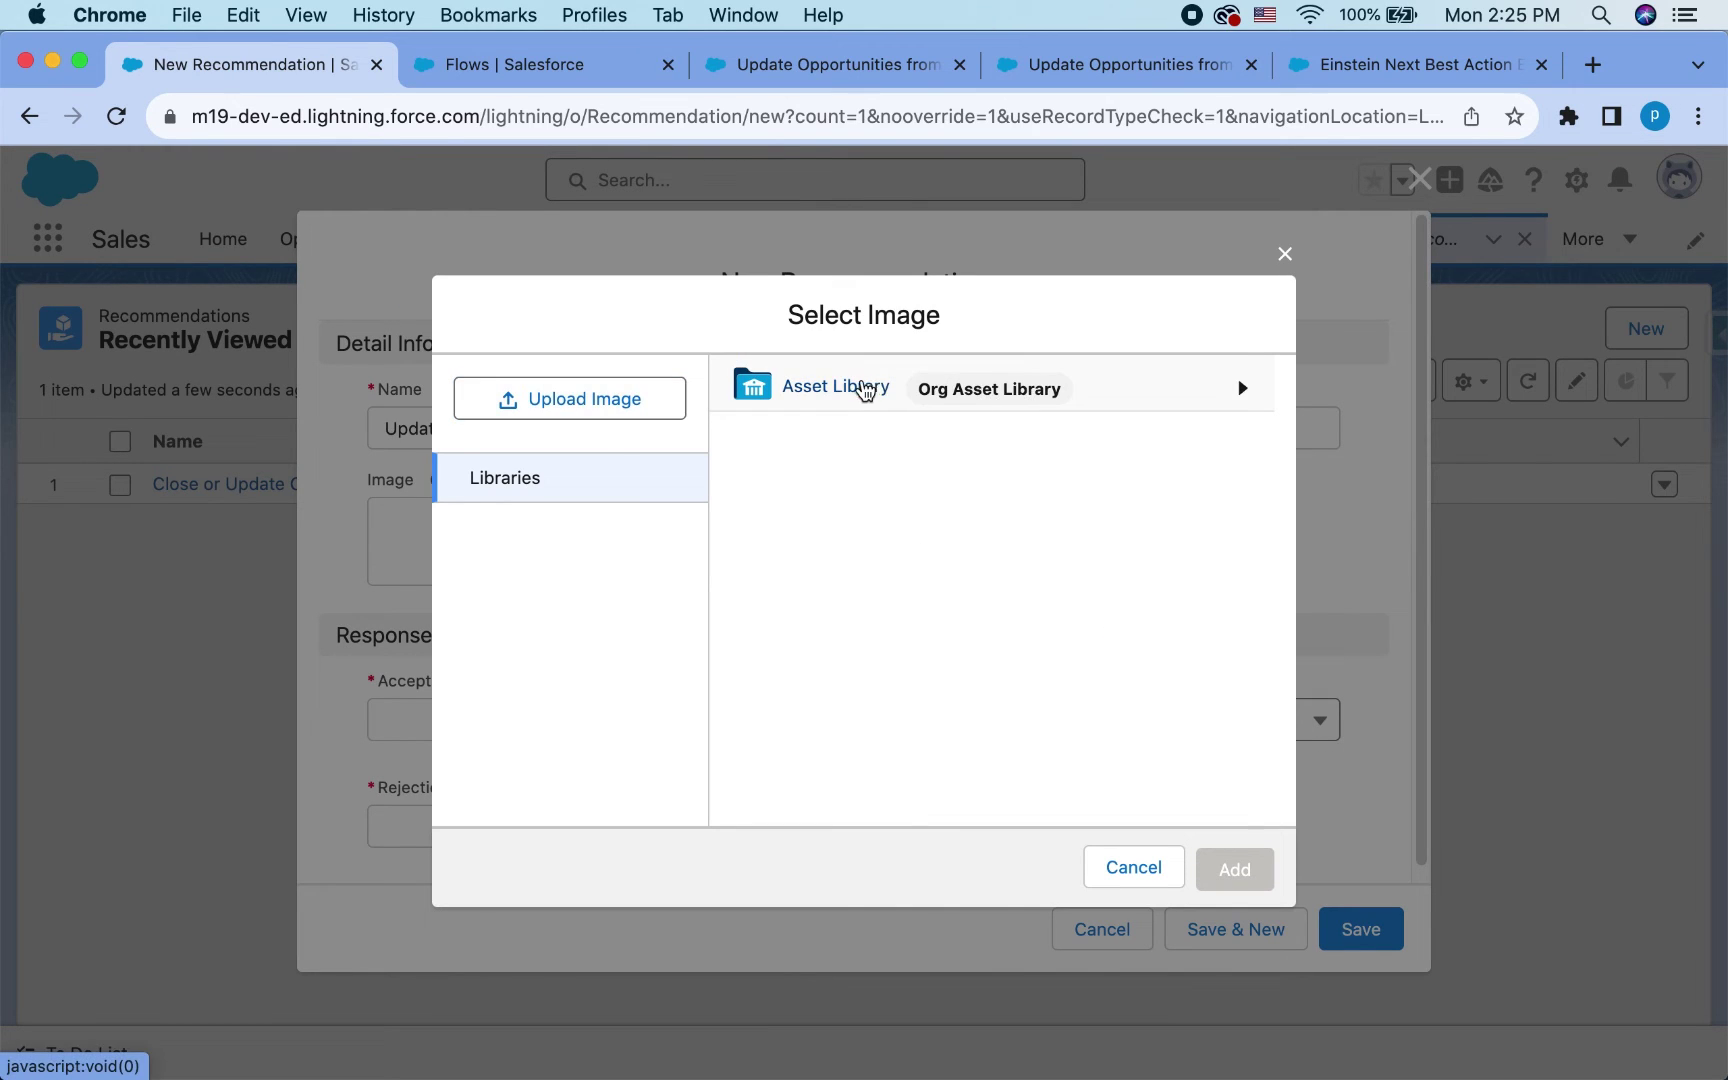
{"action": "left_click", "coordinate": [860, 392]}
{"action": "left_click", "coordinate": [776, 447]}
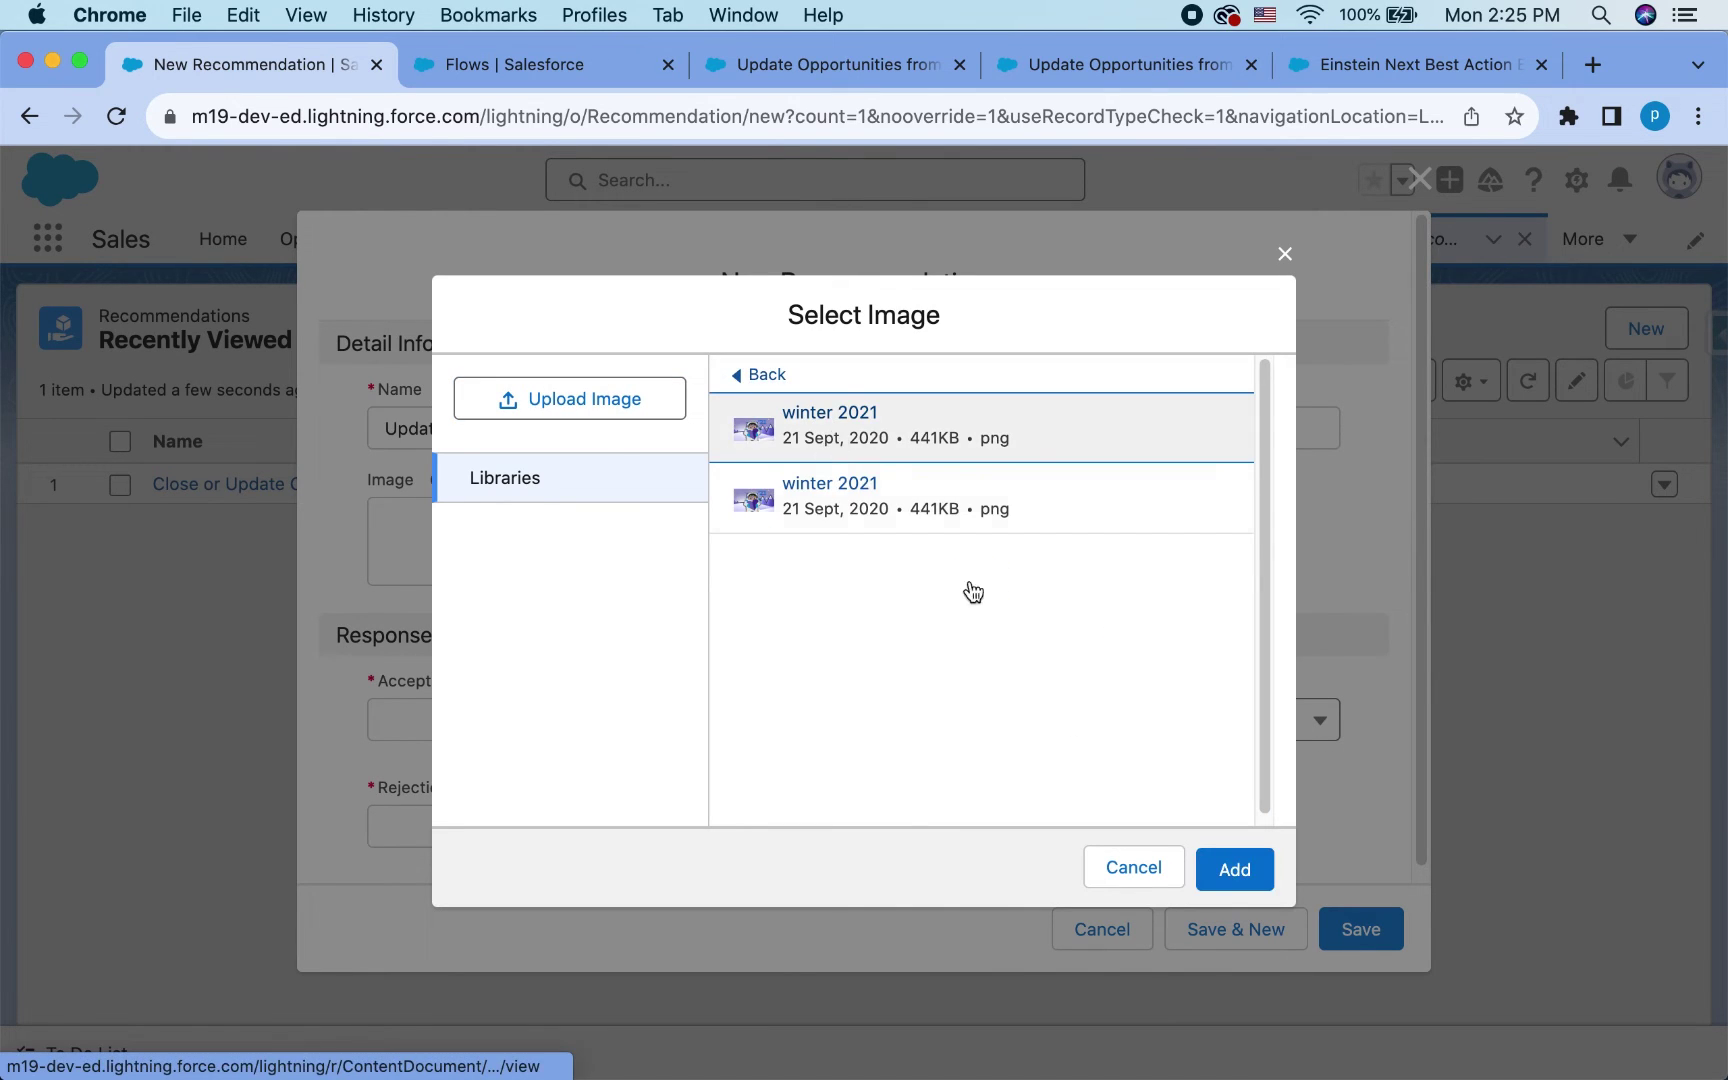
{"action": "left_click", "coordinate": [1234, 869]}
- Set acceptance label 'Update Open Opps' and rejection label 'Need more information'
{"action": "scroll", "coordinate": [740, 745], "scroll_direction": "down", "scroll_amount": 3}
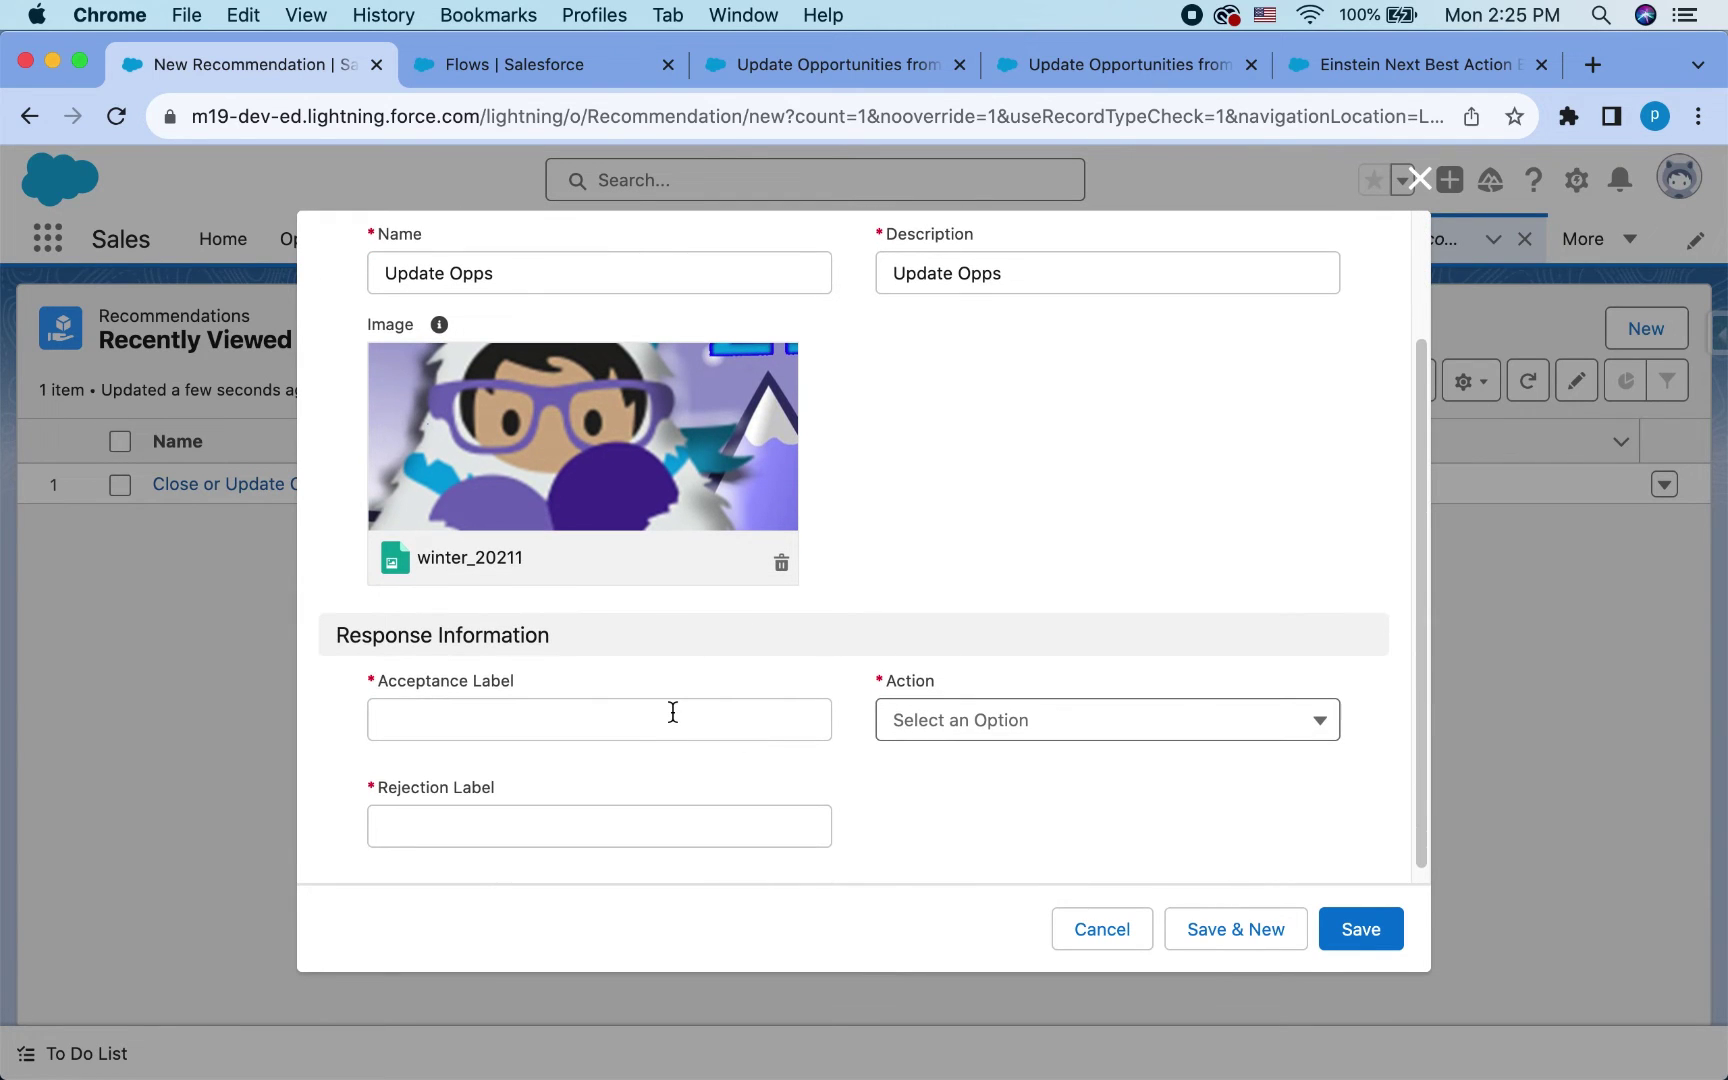
{"action": "left_click", "coordinate": [673, 712]}
{"action": "type", "text": "Update"}
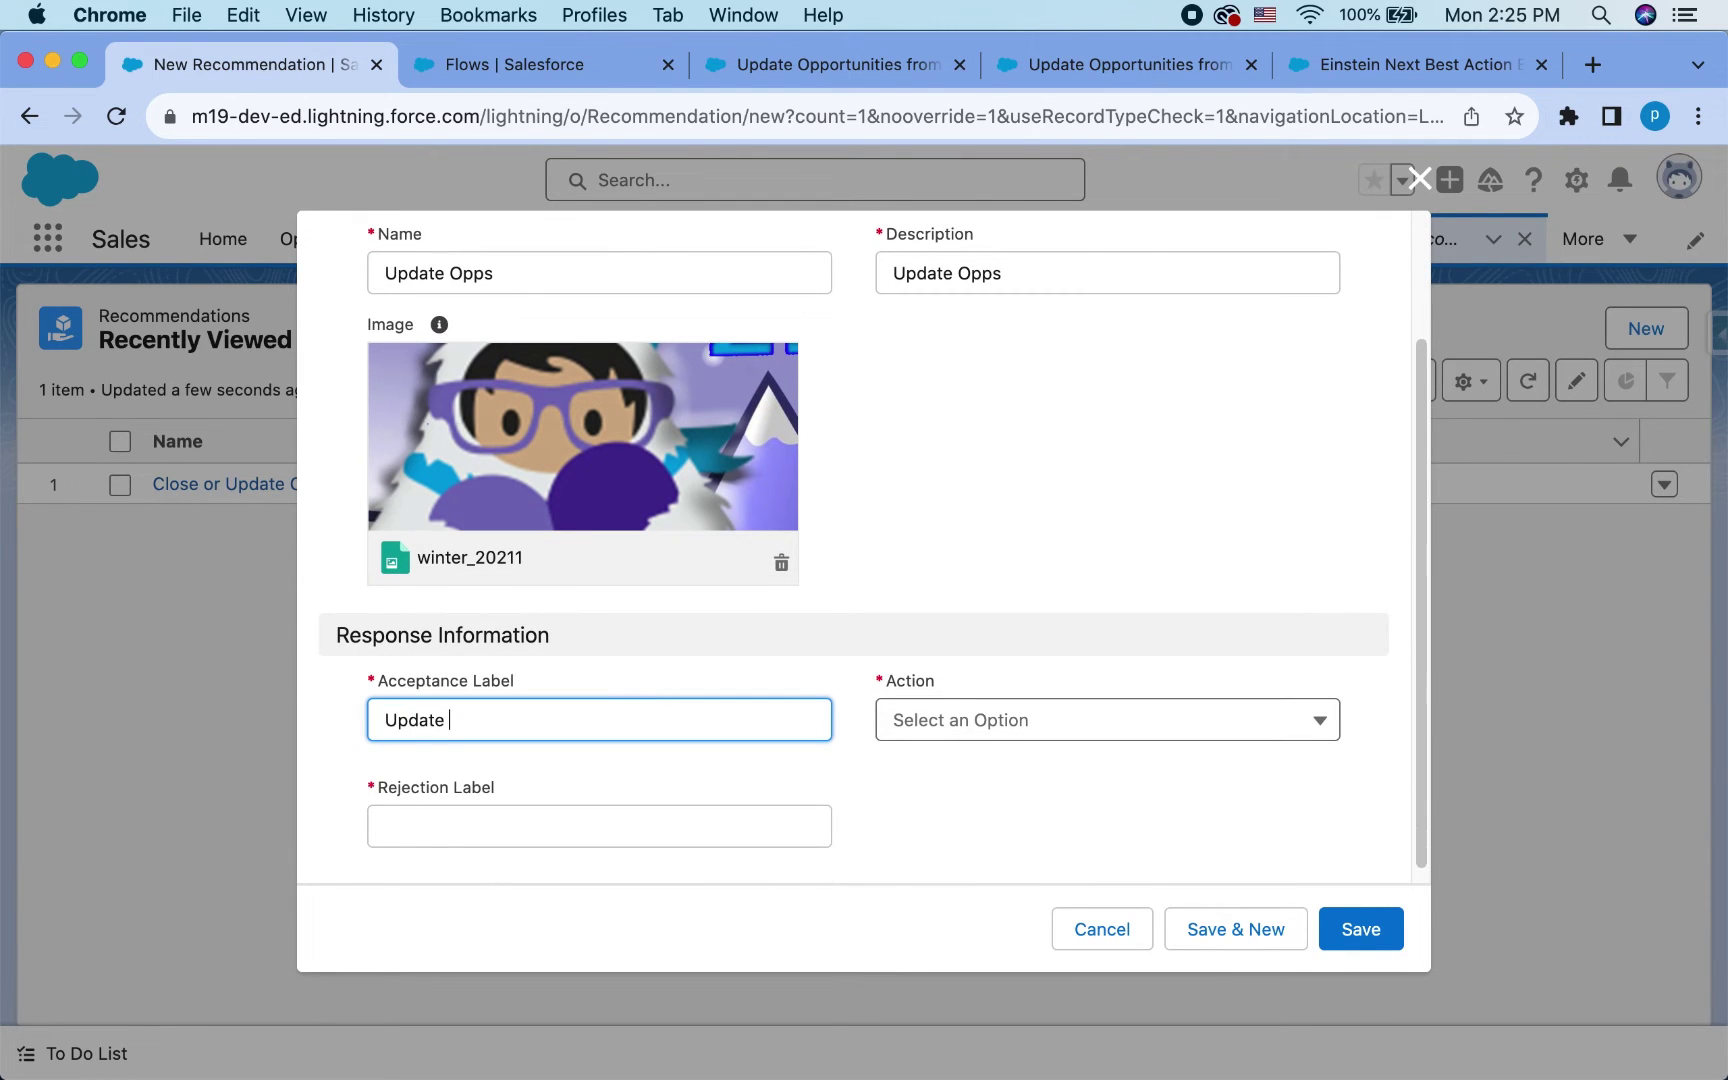
{"action": "type", "text": " Open Opps"}
{"action": "left_click", "coordinate": [611, 828]}
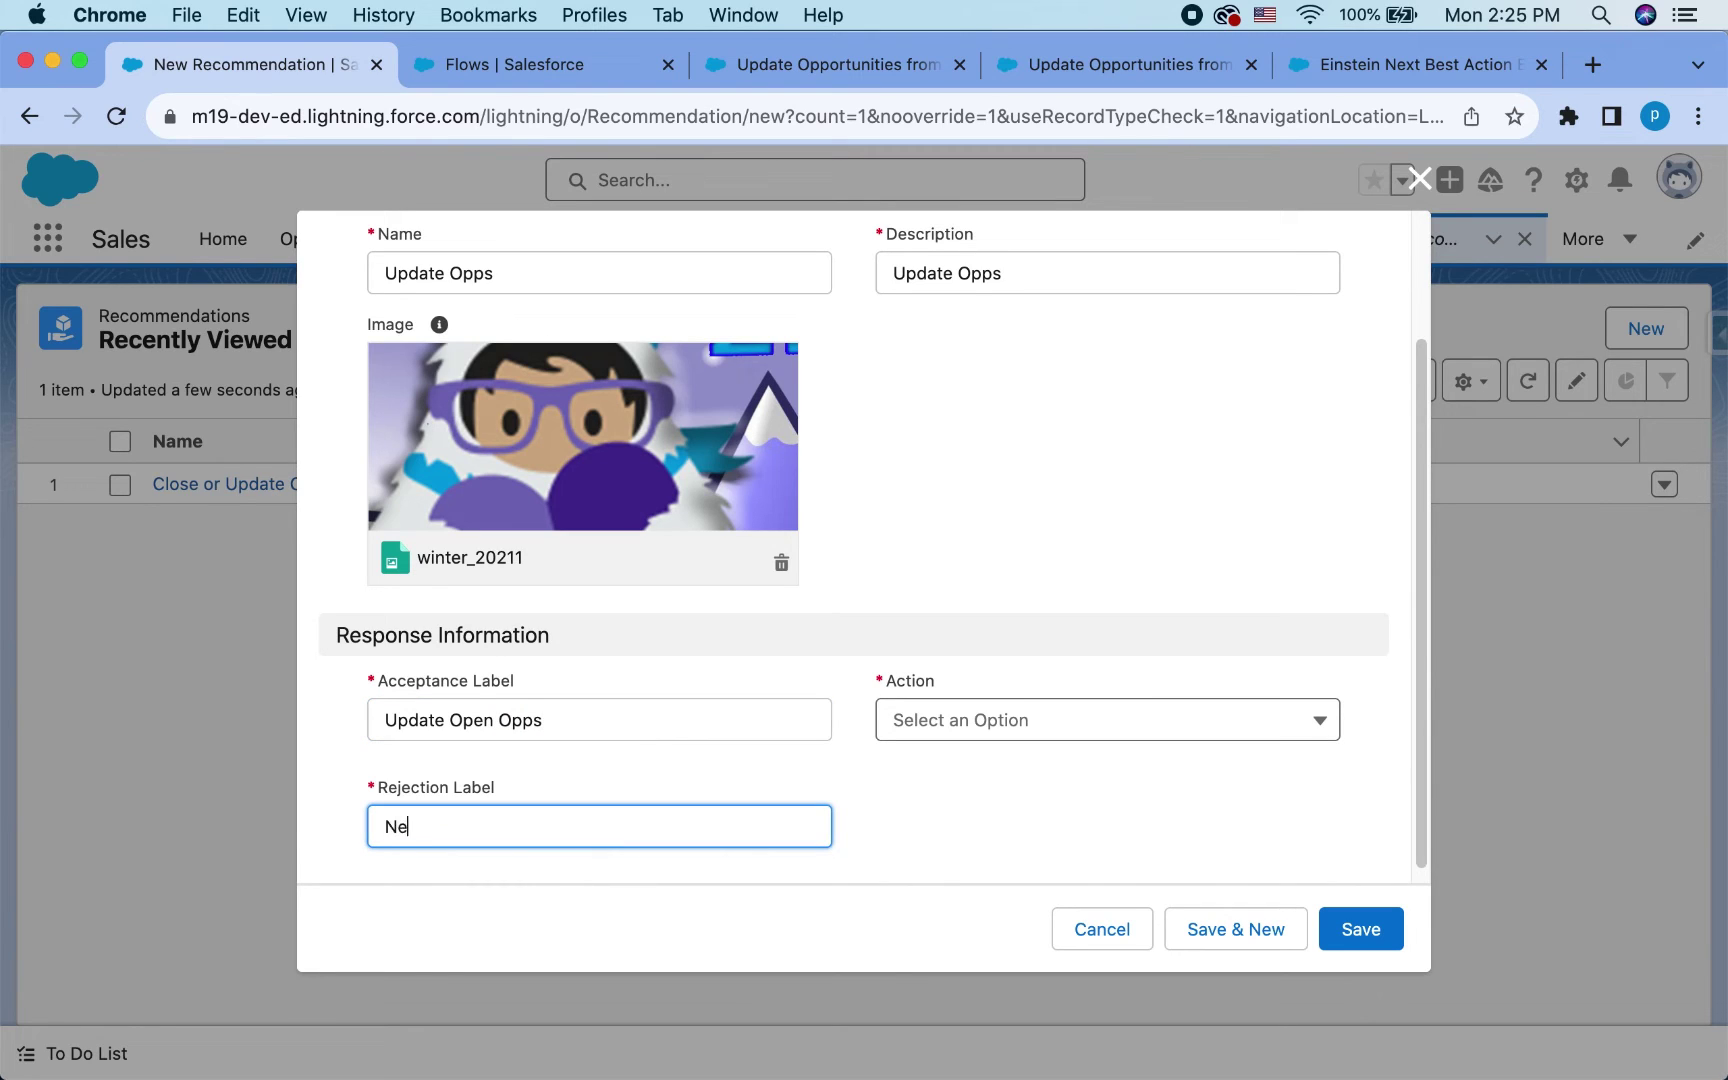
{"action": "type", "text": "Need more information"}
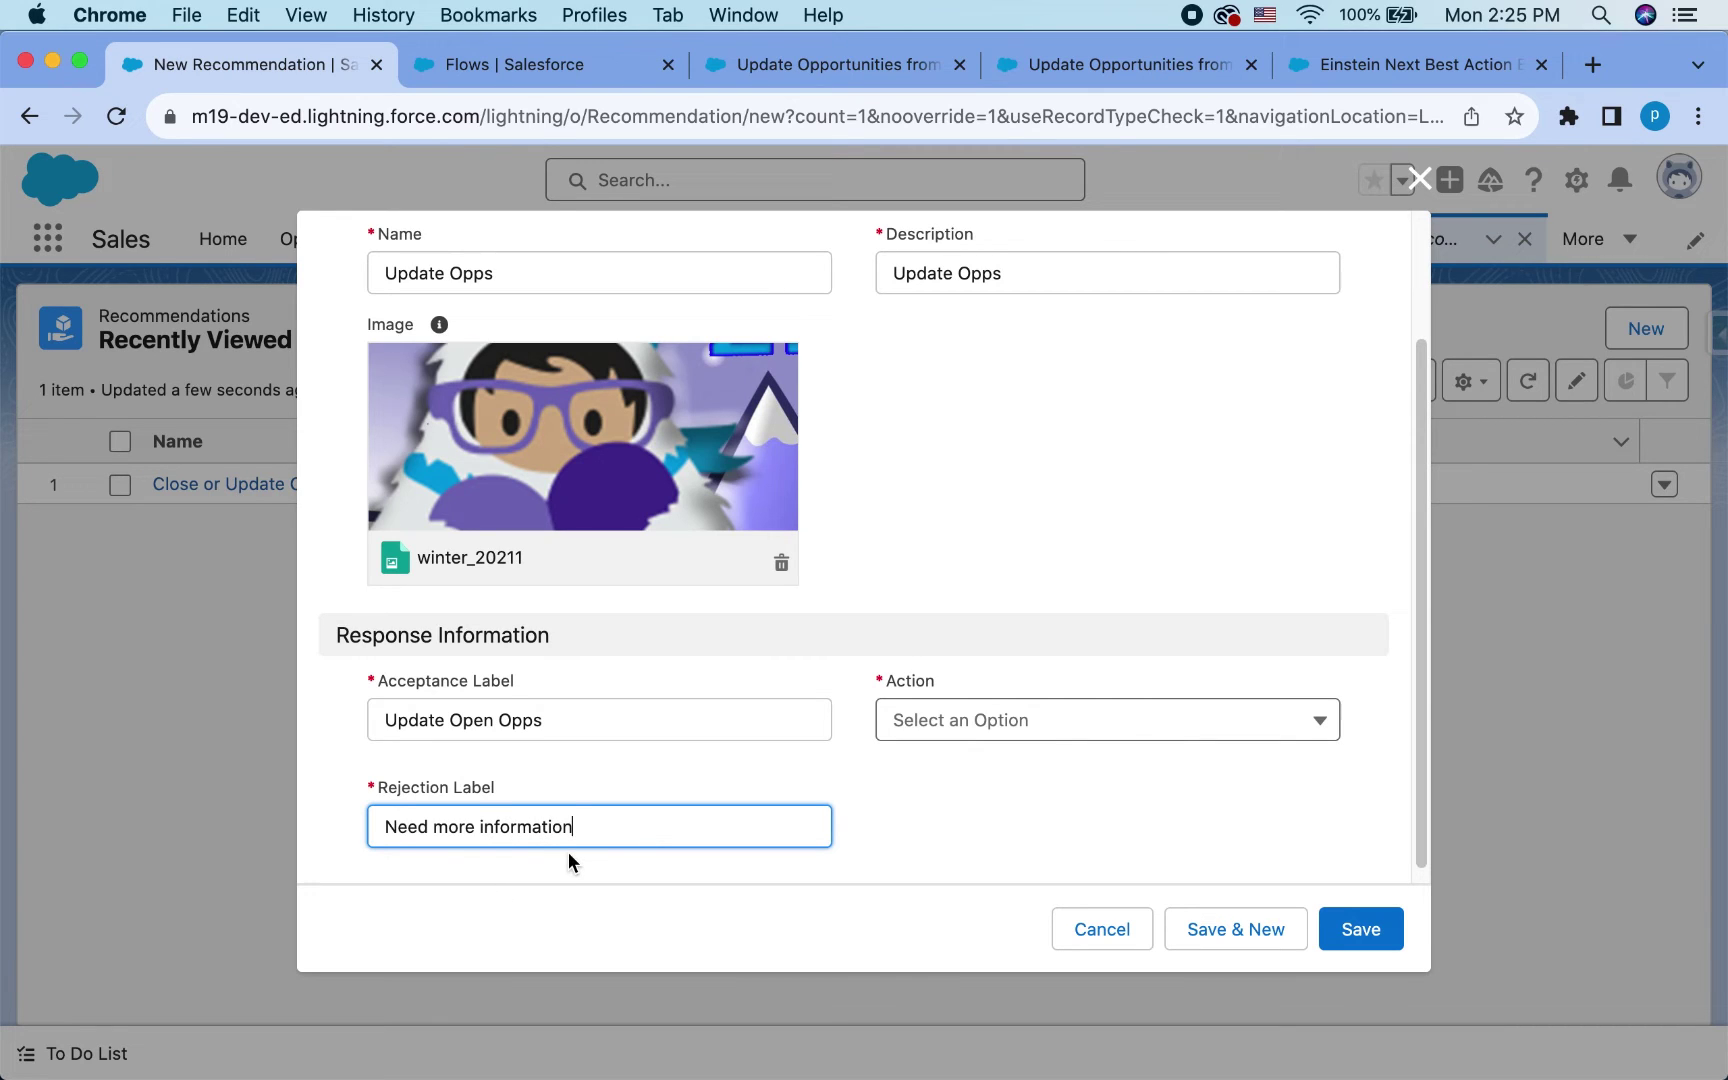
{"action": "left_click", "coordinate": [1158, 722]}
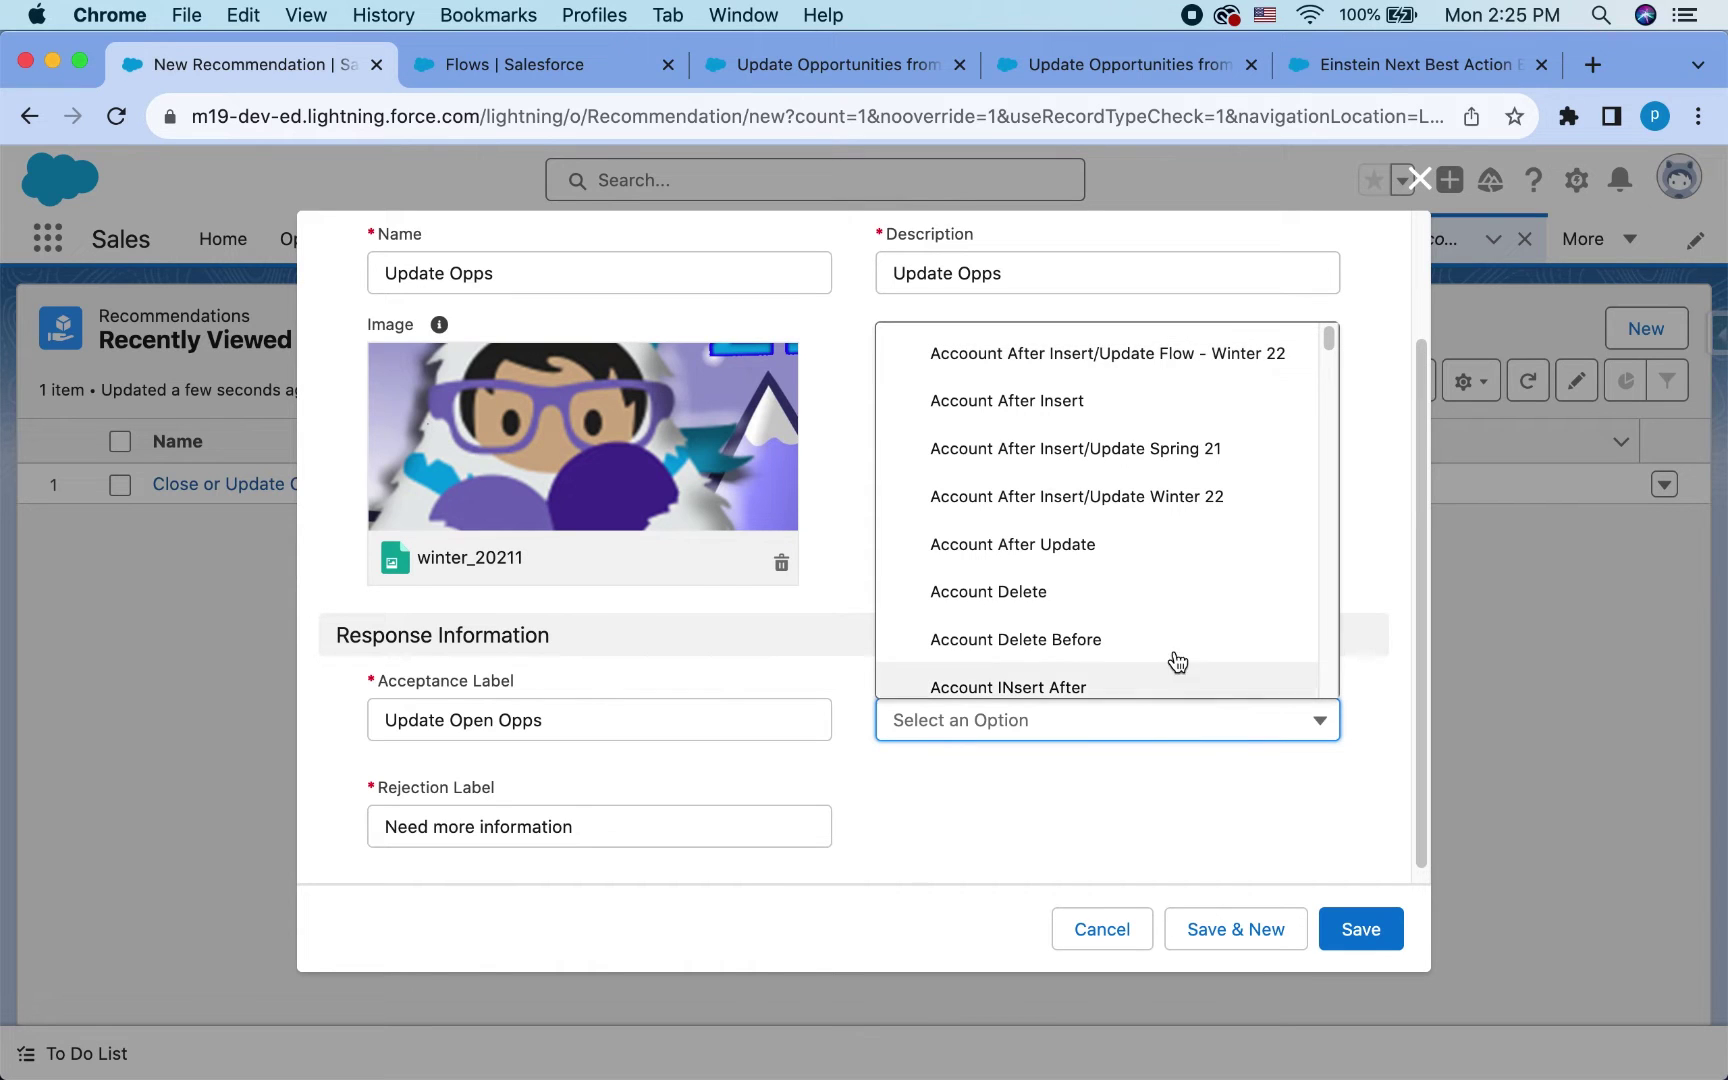
- Activate the Update Opportunities from Account flow in Flow Builder
{"action": "left_click", "coordinate": [552, 66]}
{"action": "left_click", "coordinate": [745, 78]}
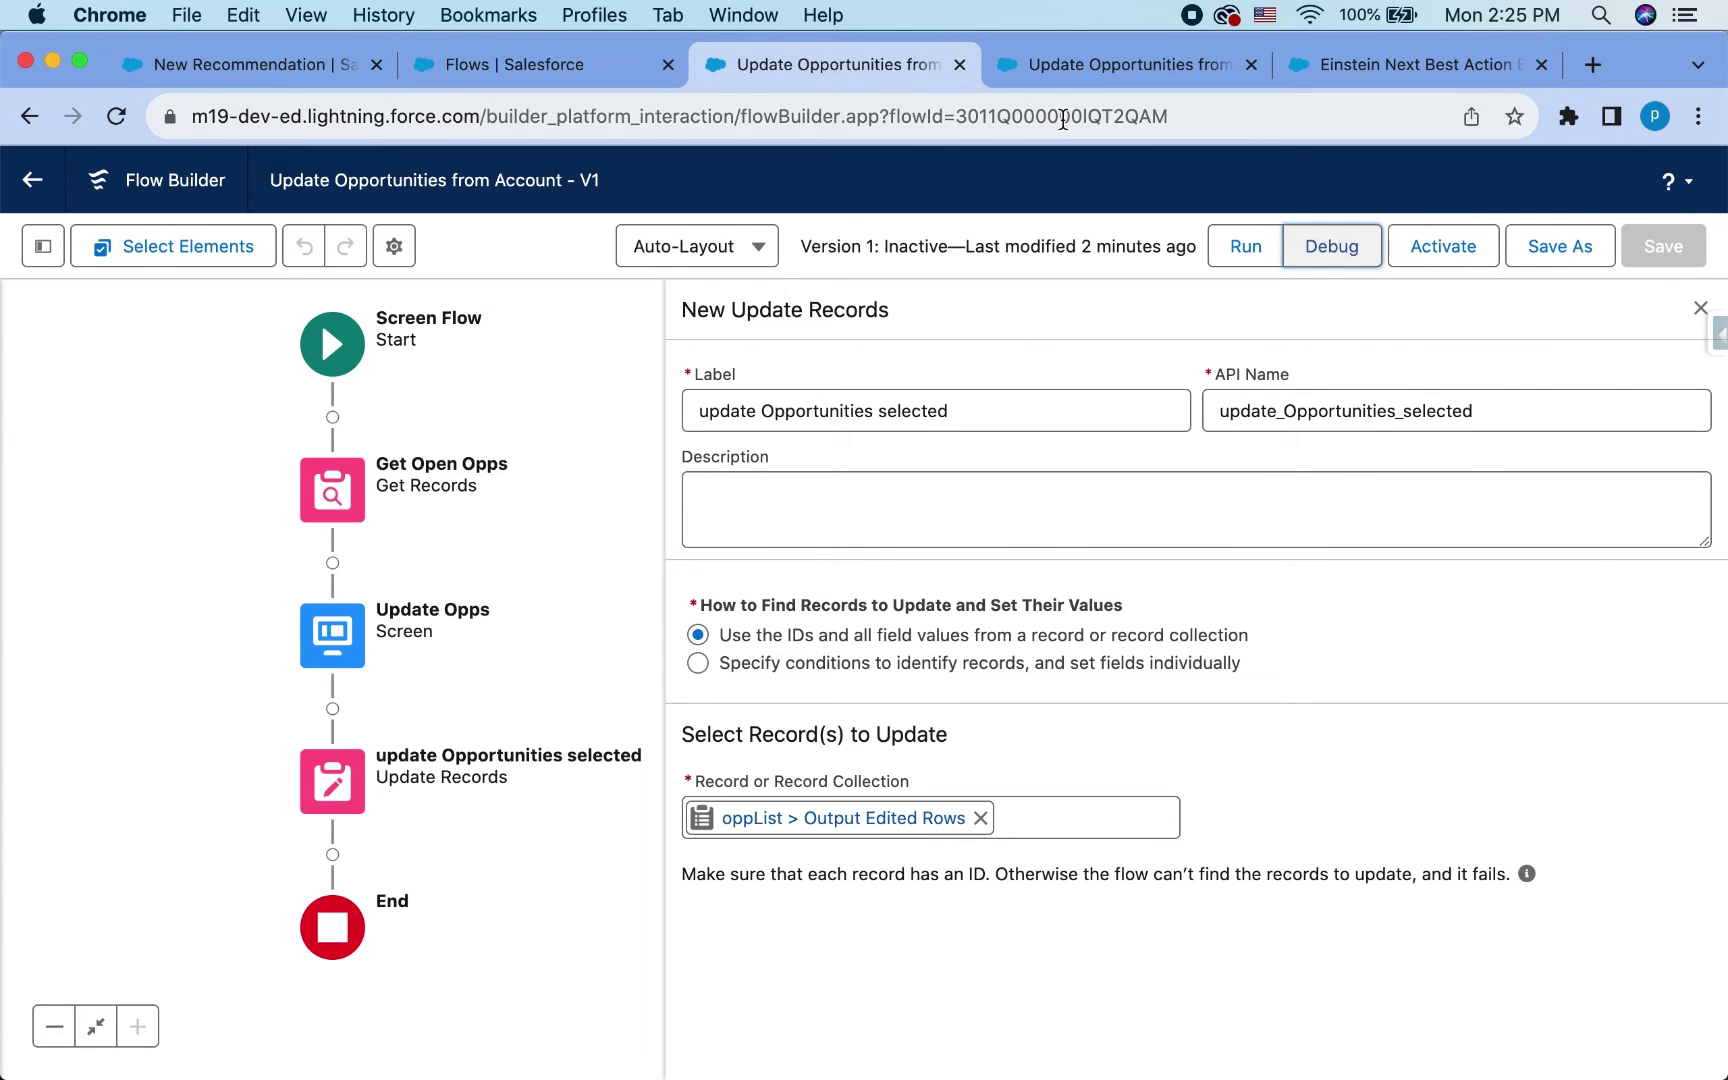
{"action": "left_click", "coordinate": [1098, 78]}
{"action": "left_click", "coordinate": [945, 70]}
{"action": "left_click", "coordinate": [1471, 253]}
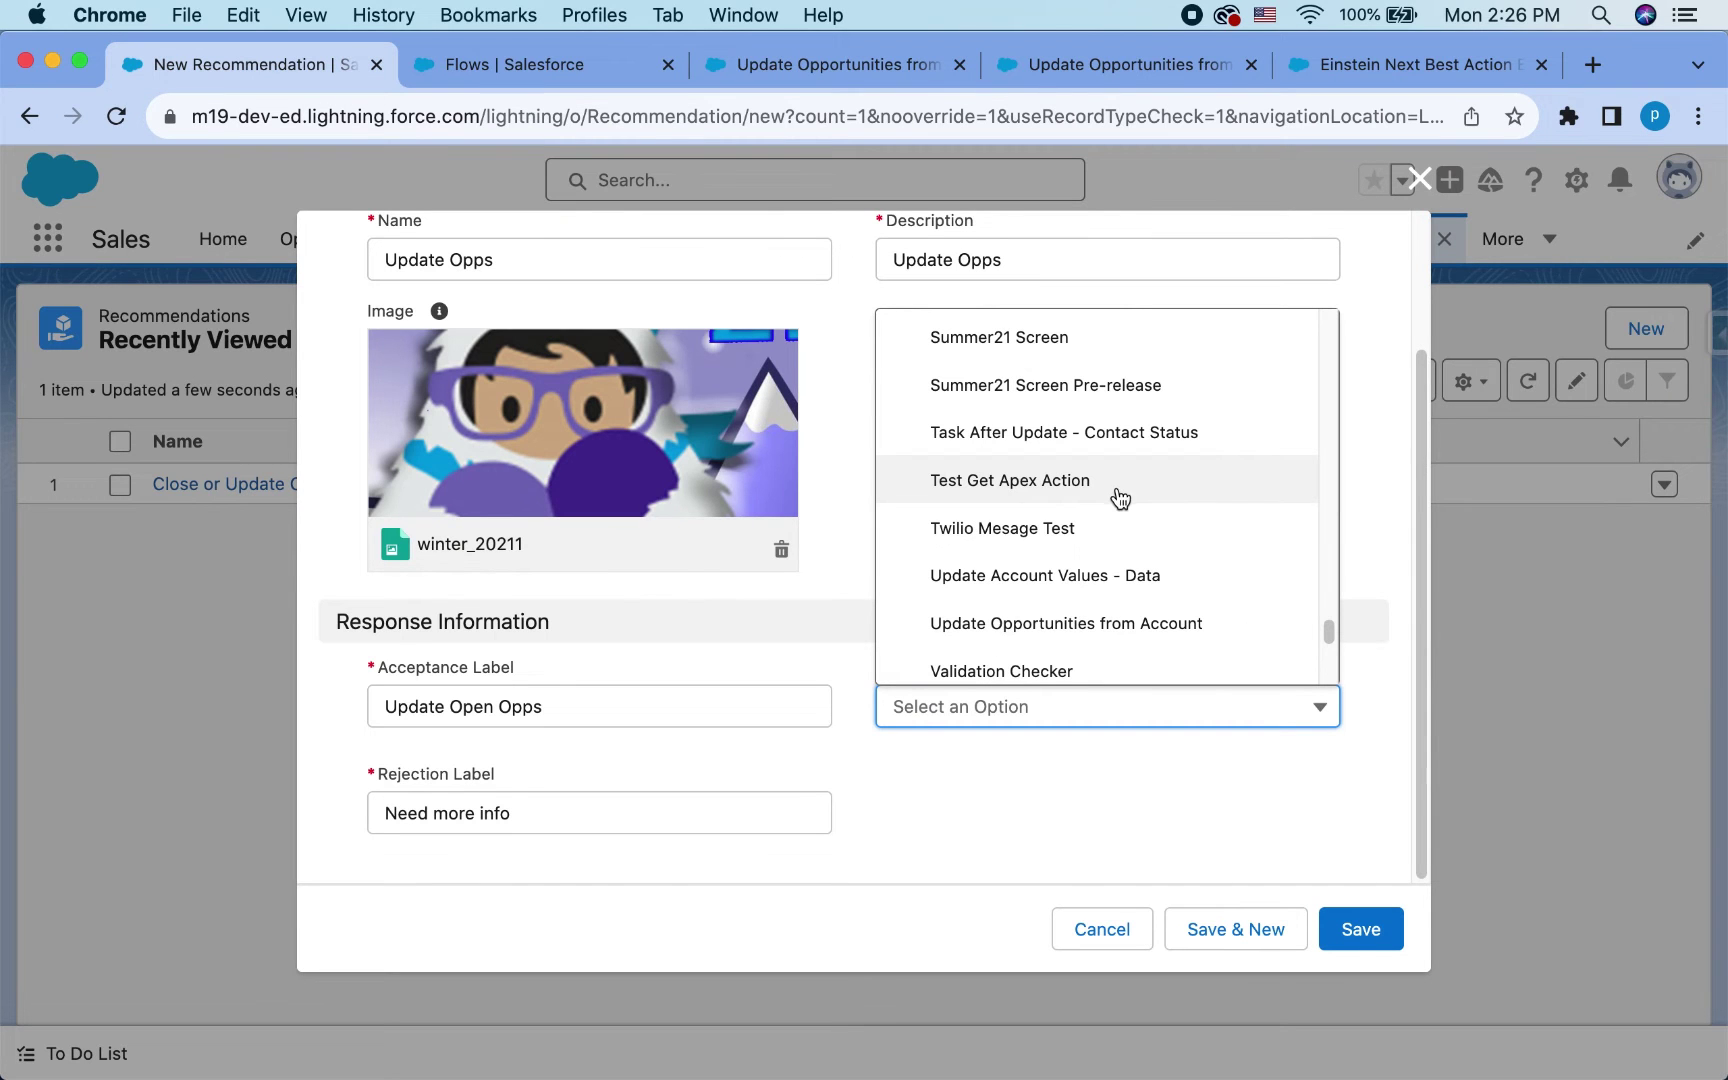
- Save the Update Opps recommendation with action Update Opportunities from Account
{"action": "left_click", "coordinate": [1166, 625]}
{"action": "left_click", "coordinate": [1350, 946]}
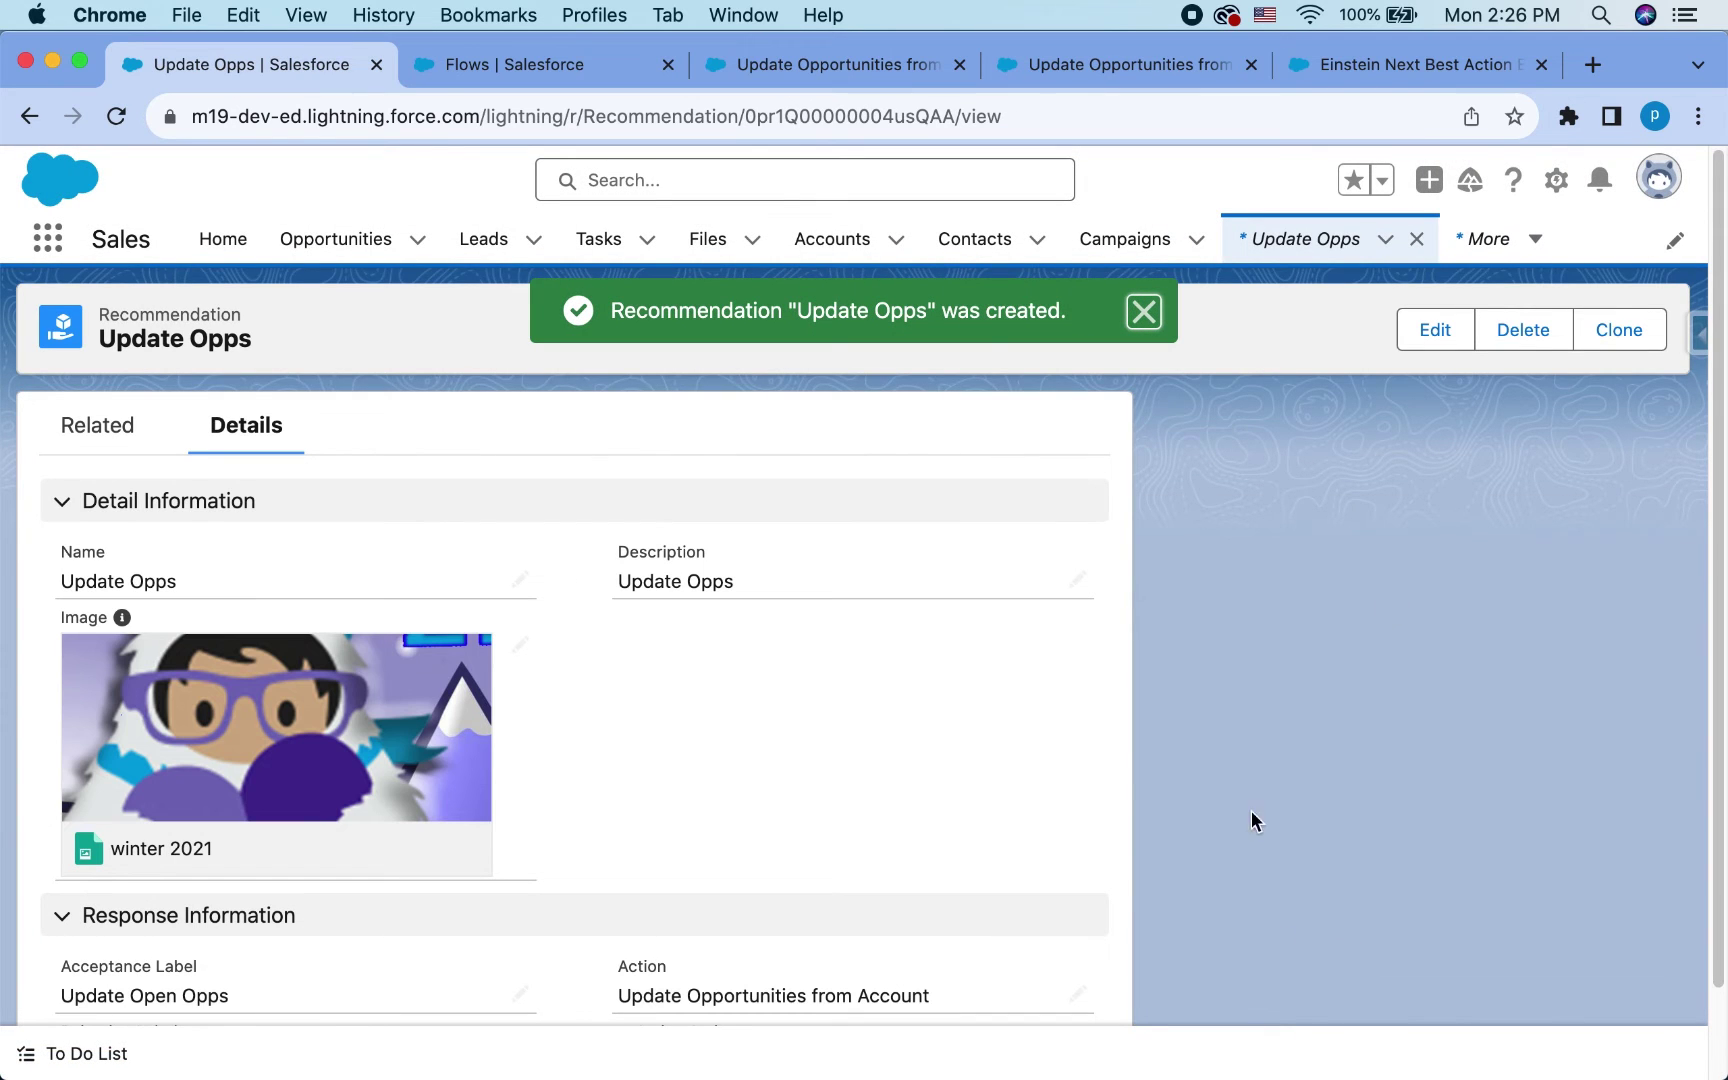
{"action": "scroll", "coordinate": [528, 730], "scroll_direction": "down", "scroll_amount": 2}
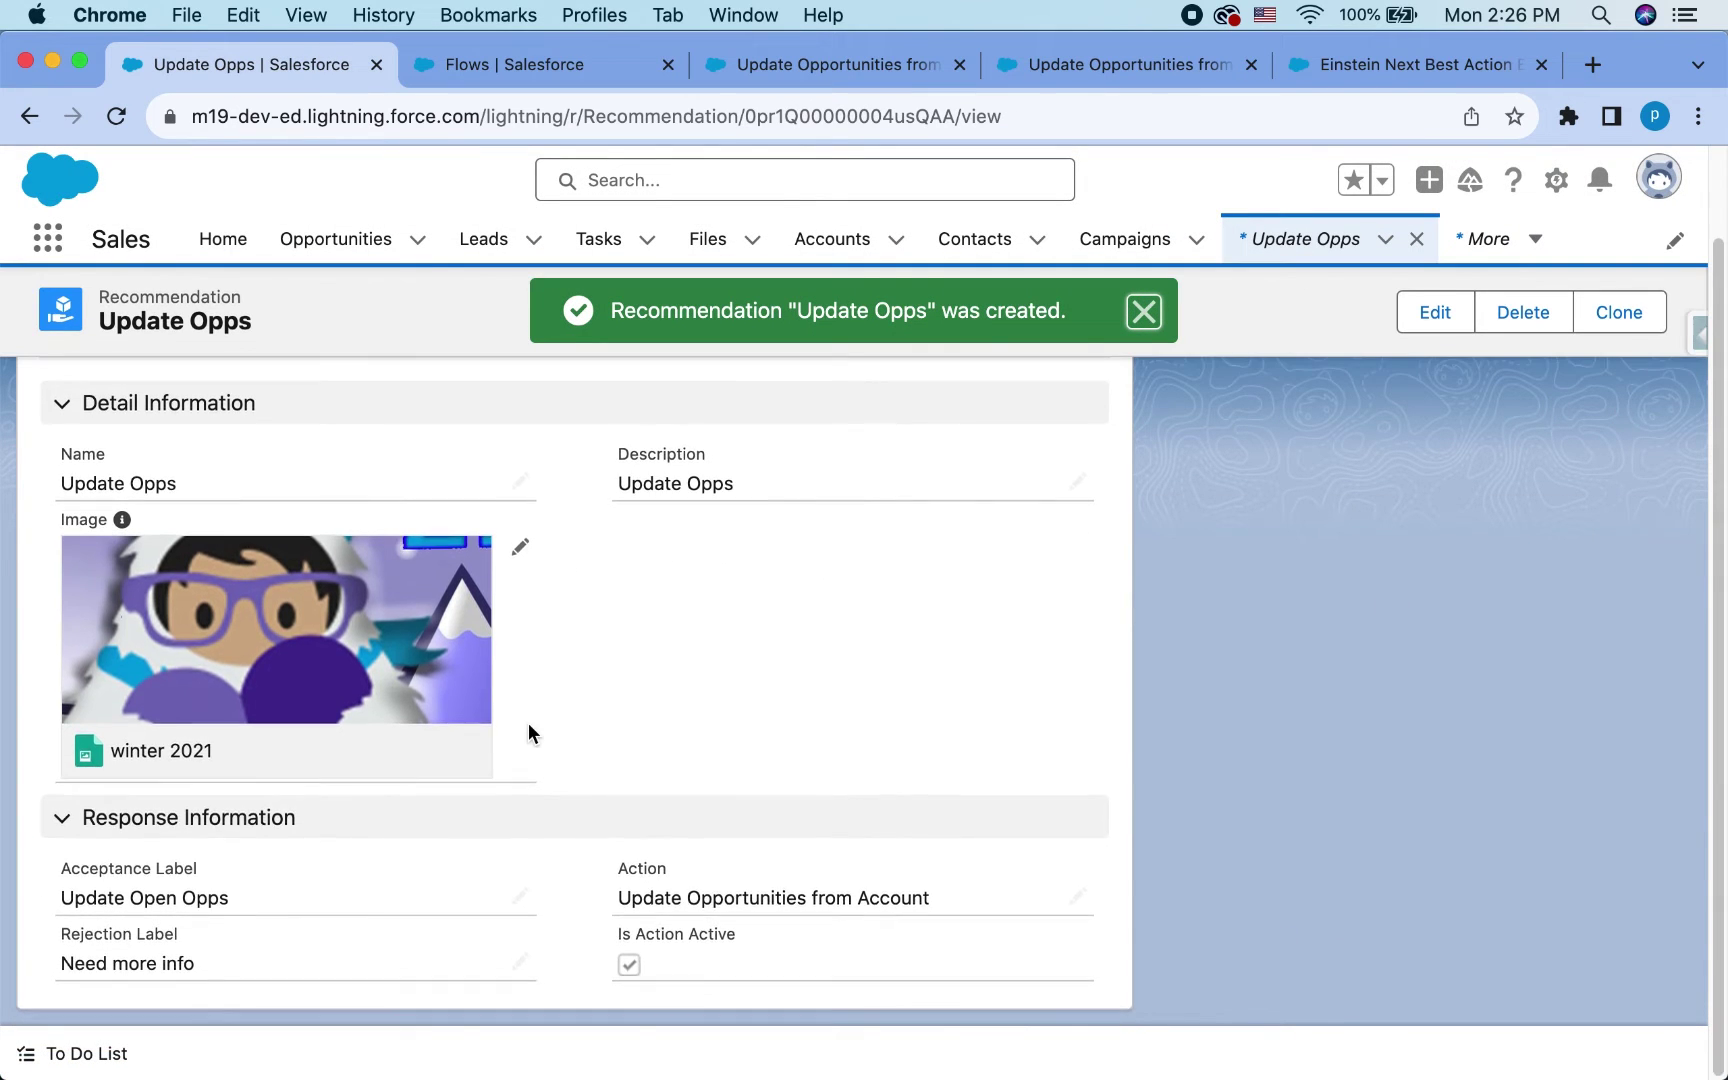
{"action": "scroll", "coordinate": [528, 722], "scroll_direction": "up", "scroll_amount": 2}
{"action": "left_click", "coordinate": [520, 66]}
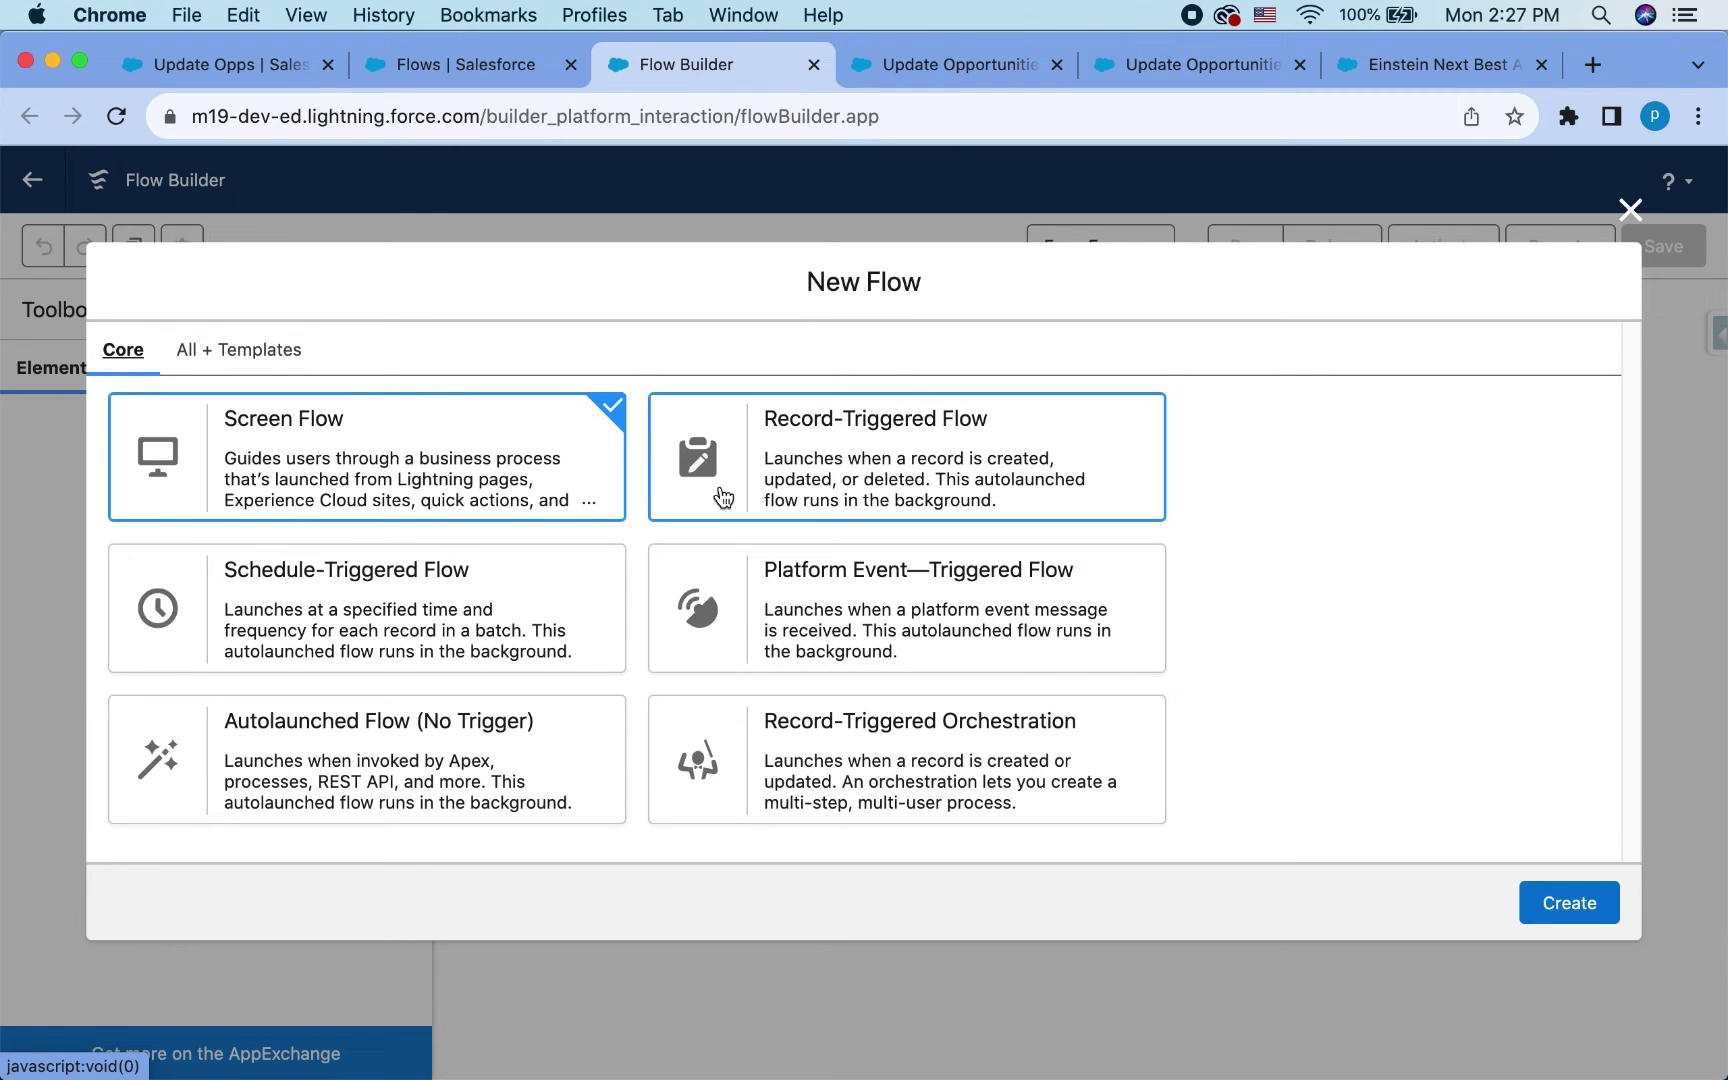
- Create a new Recommendation Strategy flow from the full list of flow types
{"action": "left_click", "coordinate": [238, 349]}
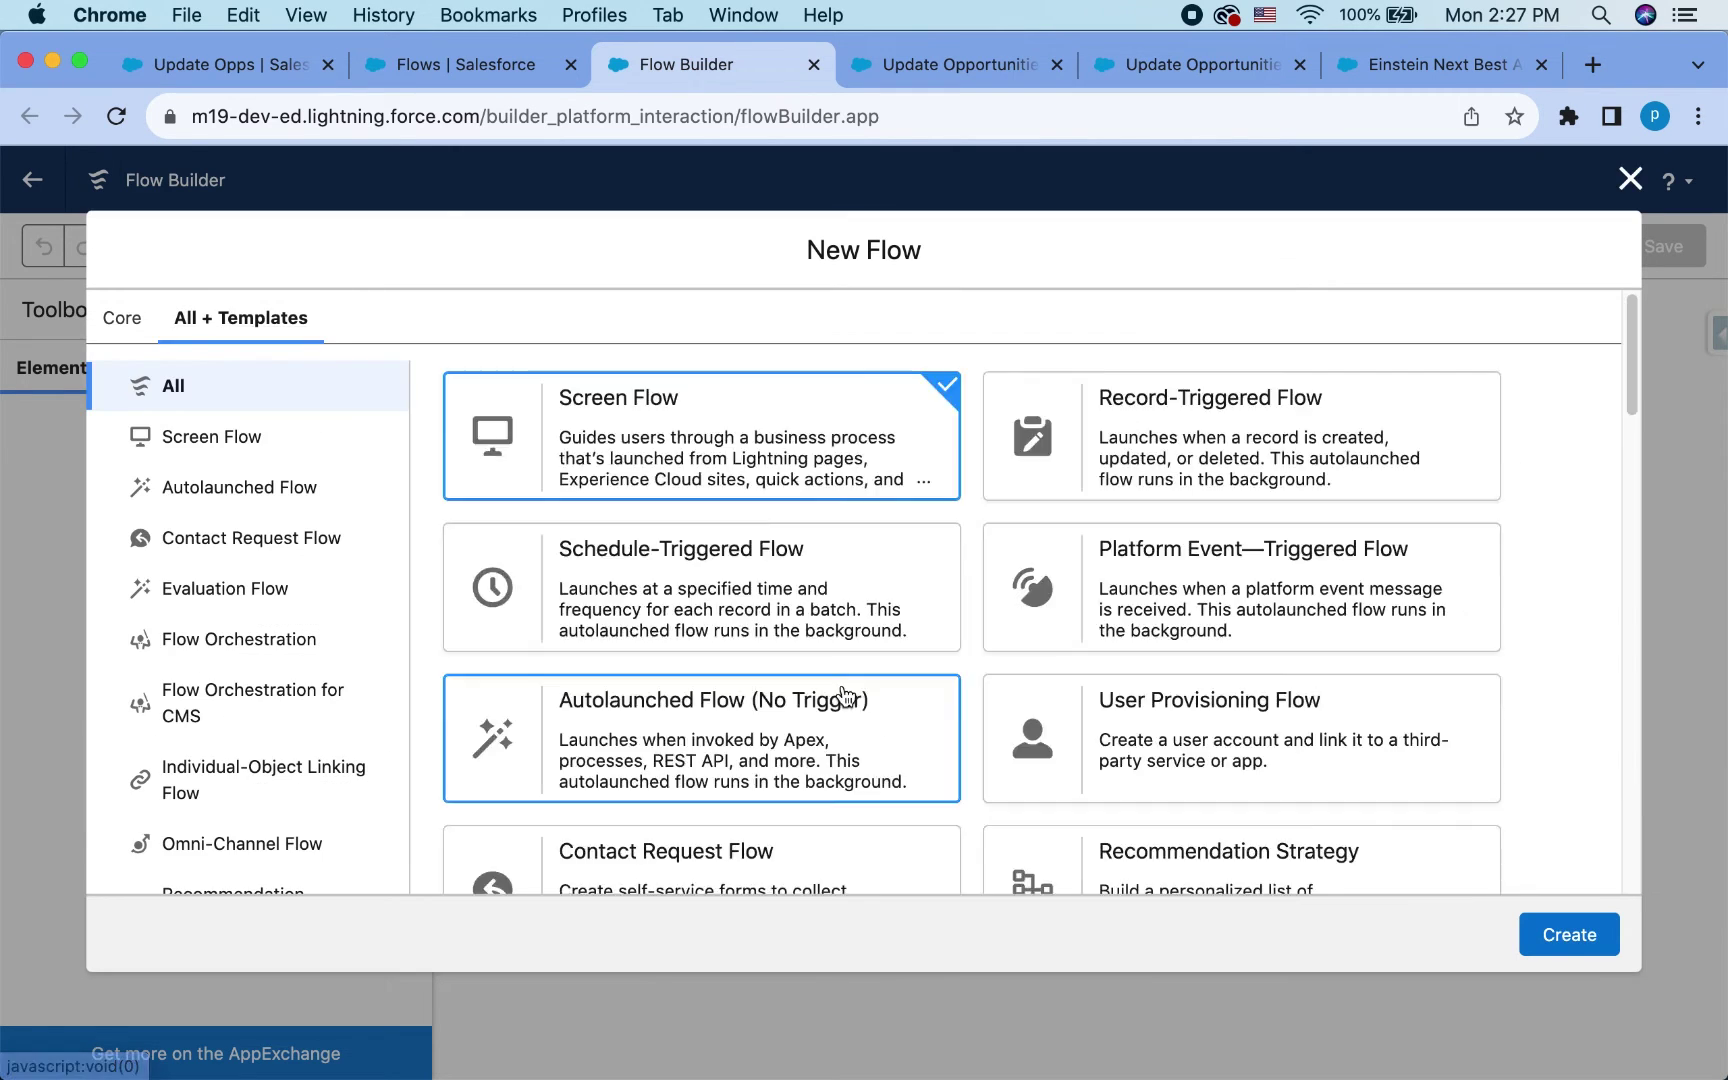
{"action": "scroll", "coordinate": [846, 690], "scroll_direction": "down", "scroll_amount": 2}
{"action": "scroll", "coordinate": [846, 695], "scroll_direction": "down", "scroll_amount": 2}
{"action": "left_click", "coordinate": [1188, 585]}
{"action": "scroll", "coordinate": [1188, 585], "scroll_direction": "down", "scroll_amount": 2}
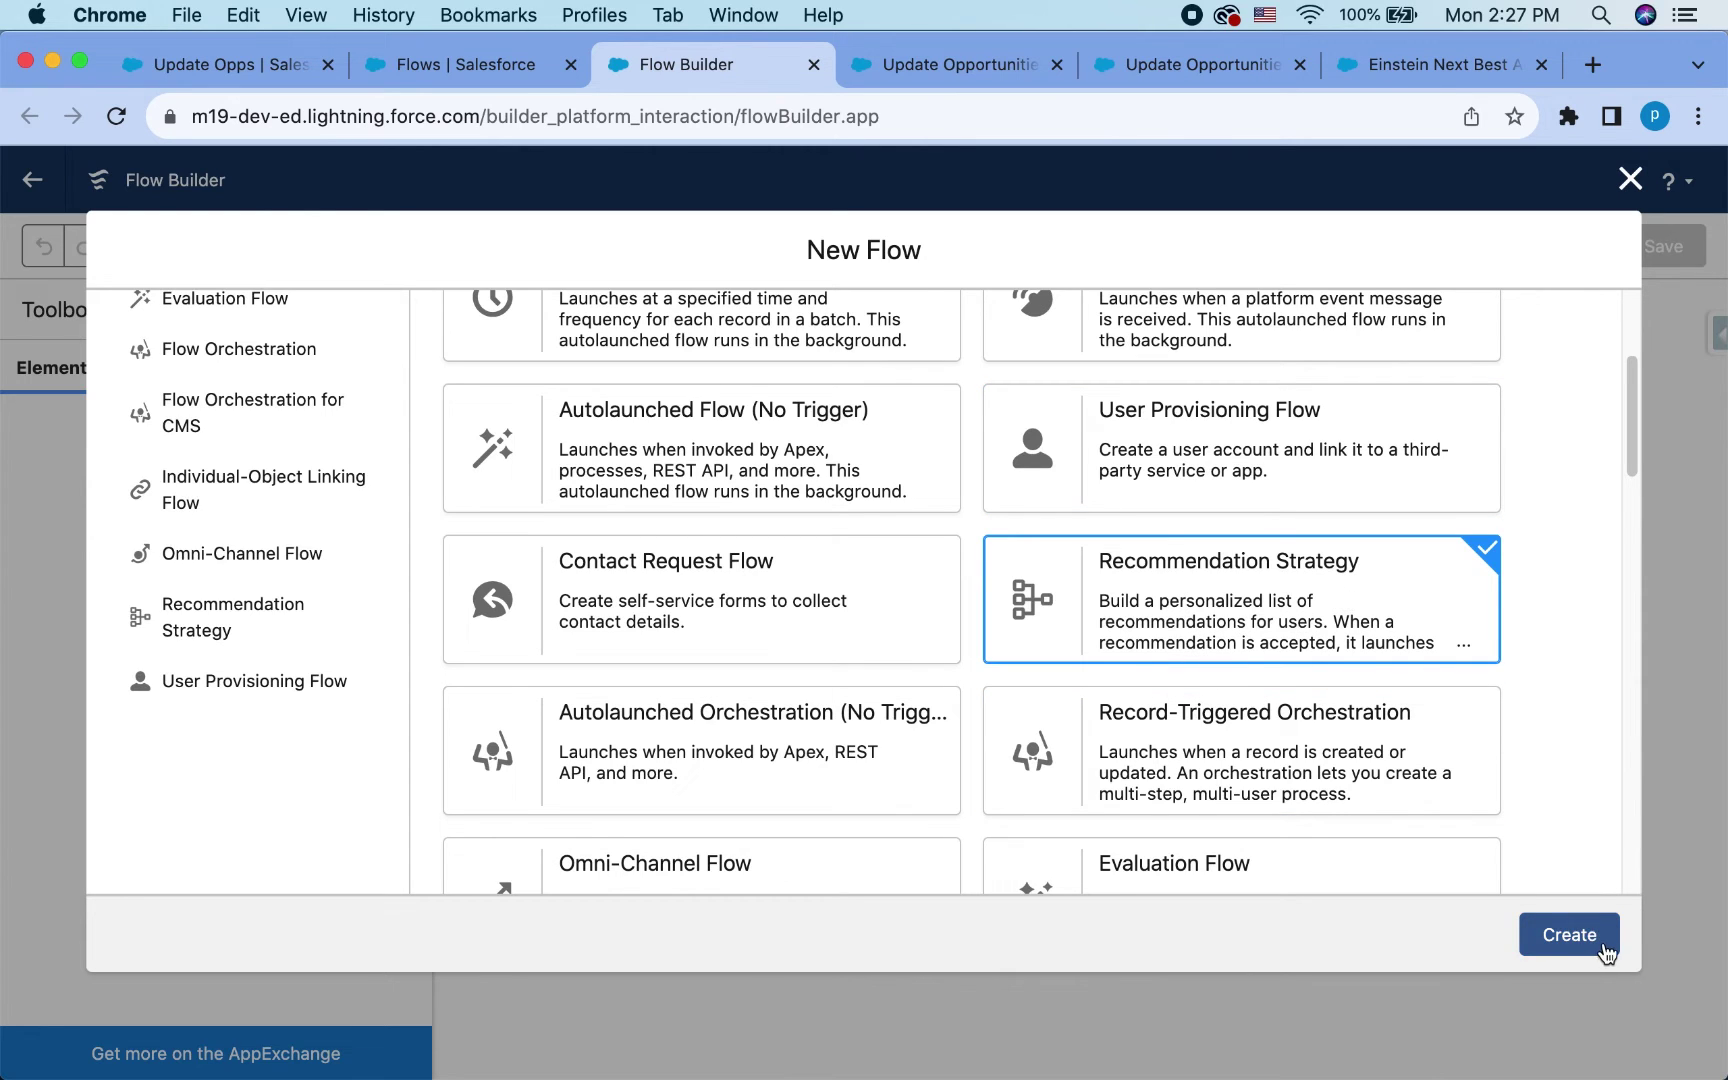
{"action": "left_click", "coordinate": [1569, 935]}
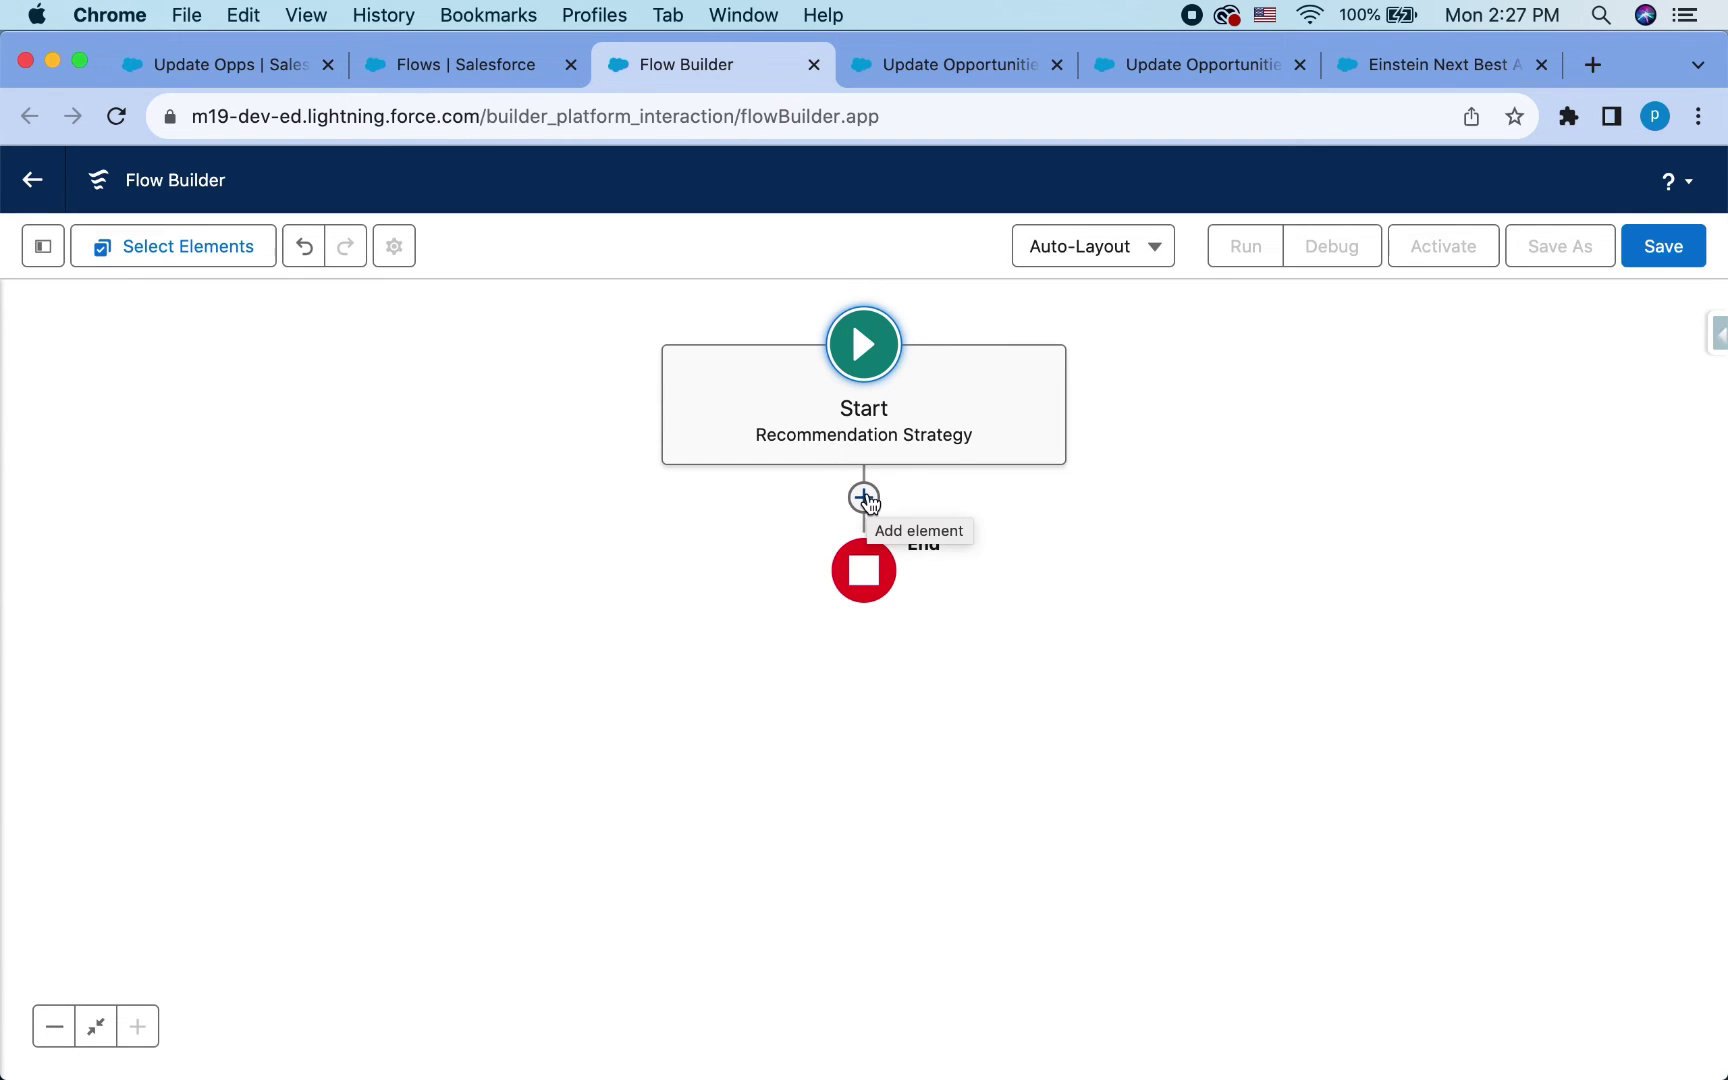
- Add a Get Records element labelled Get Opps that queries Opportunity
{"action": "left_click", "coordinate": [864, 498]}
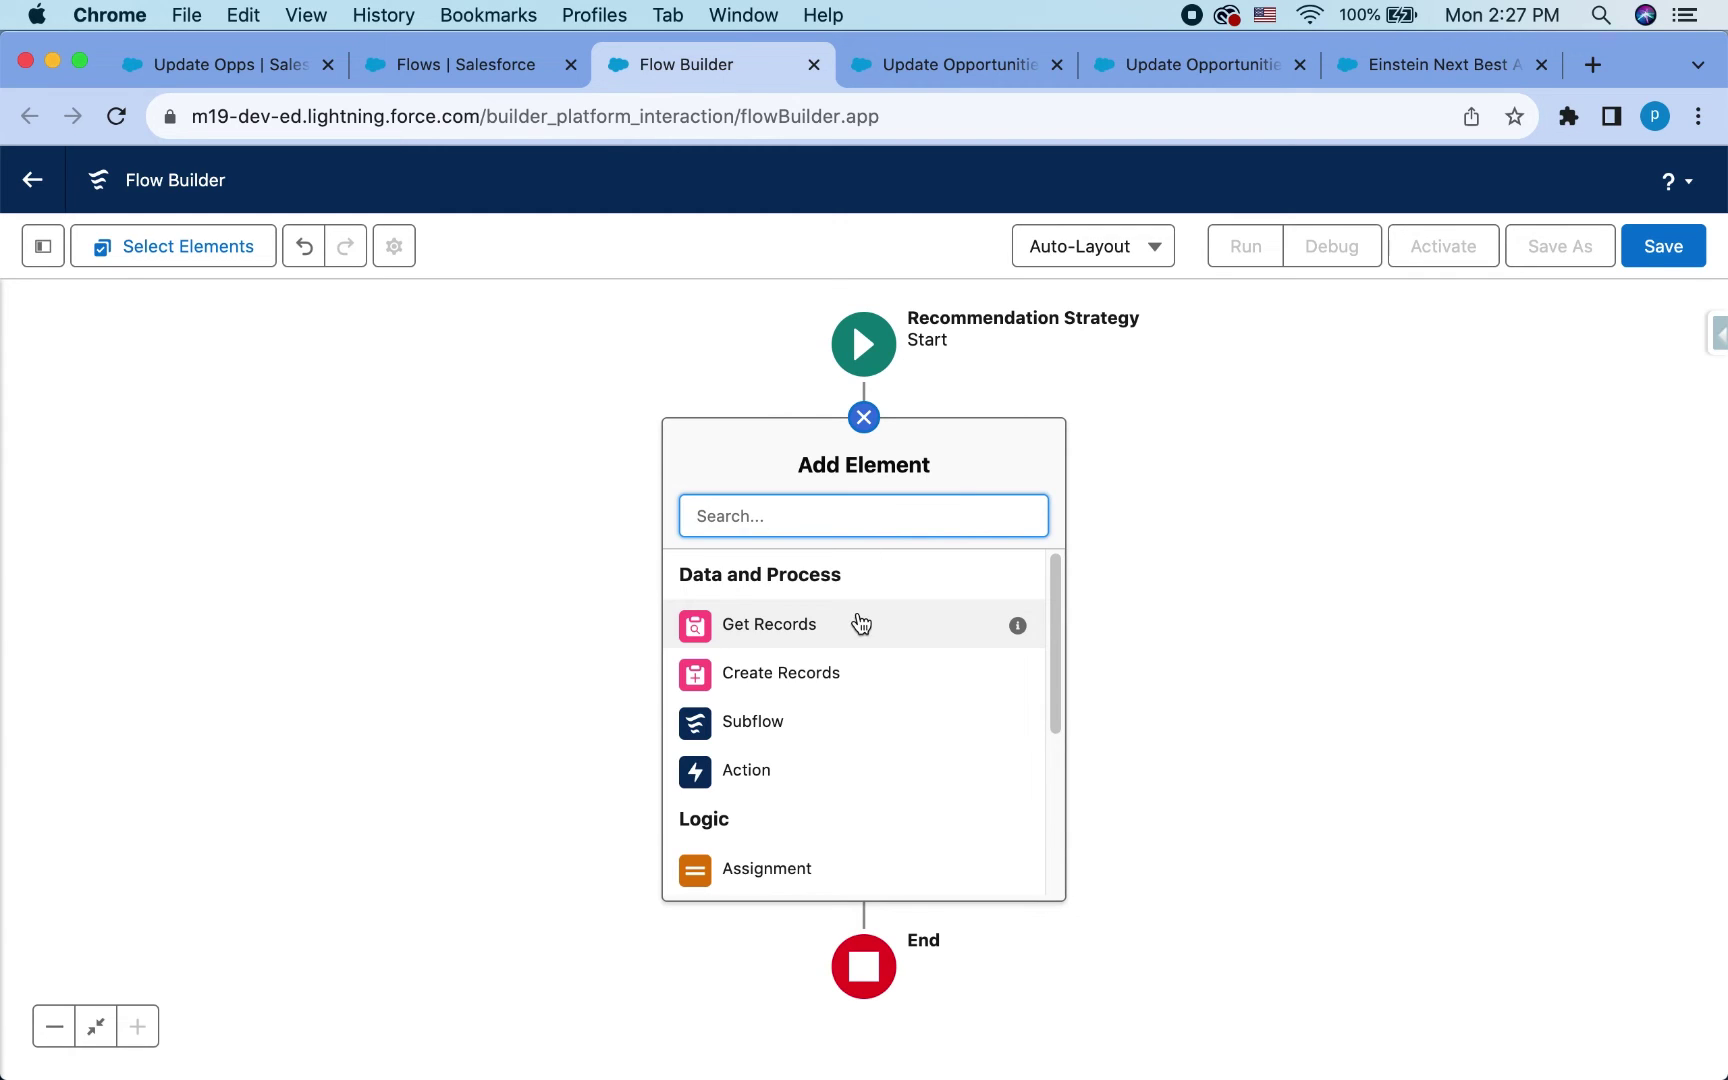
{"action": "mouse_move", "coordinate": [860, 626]}
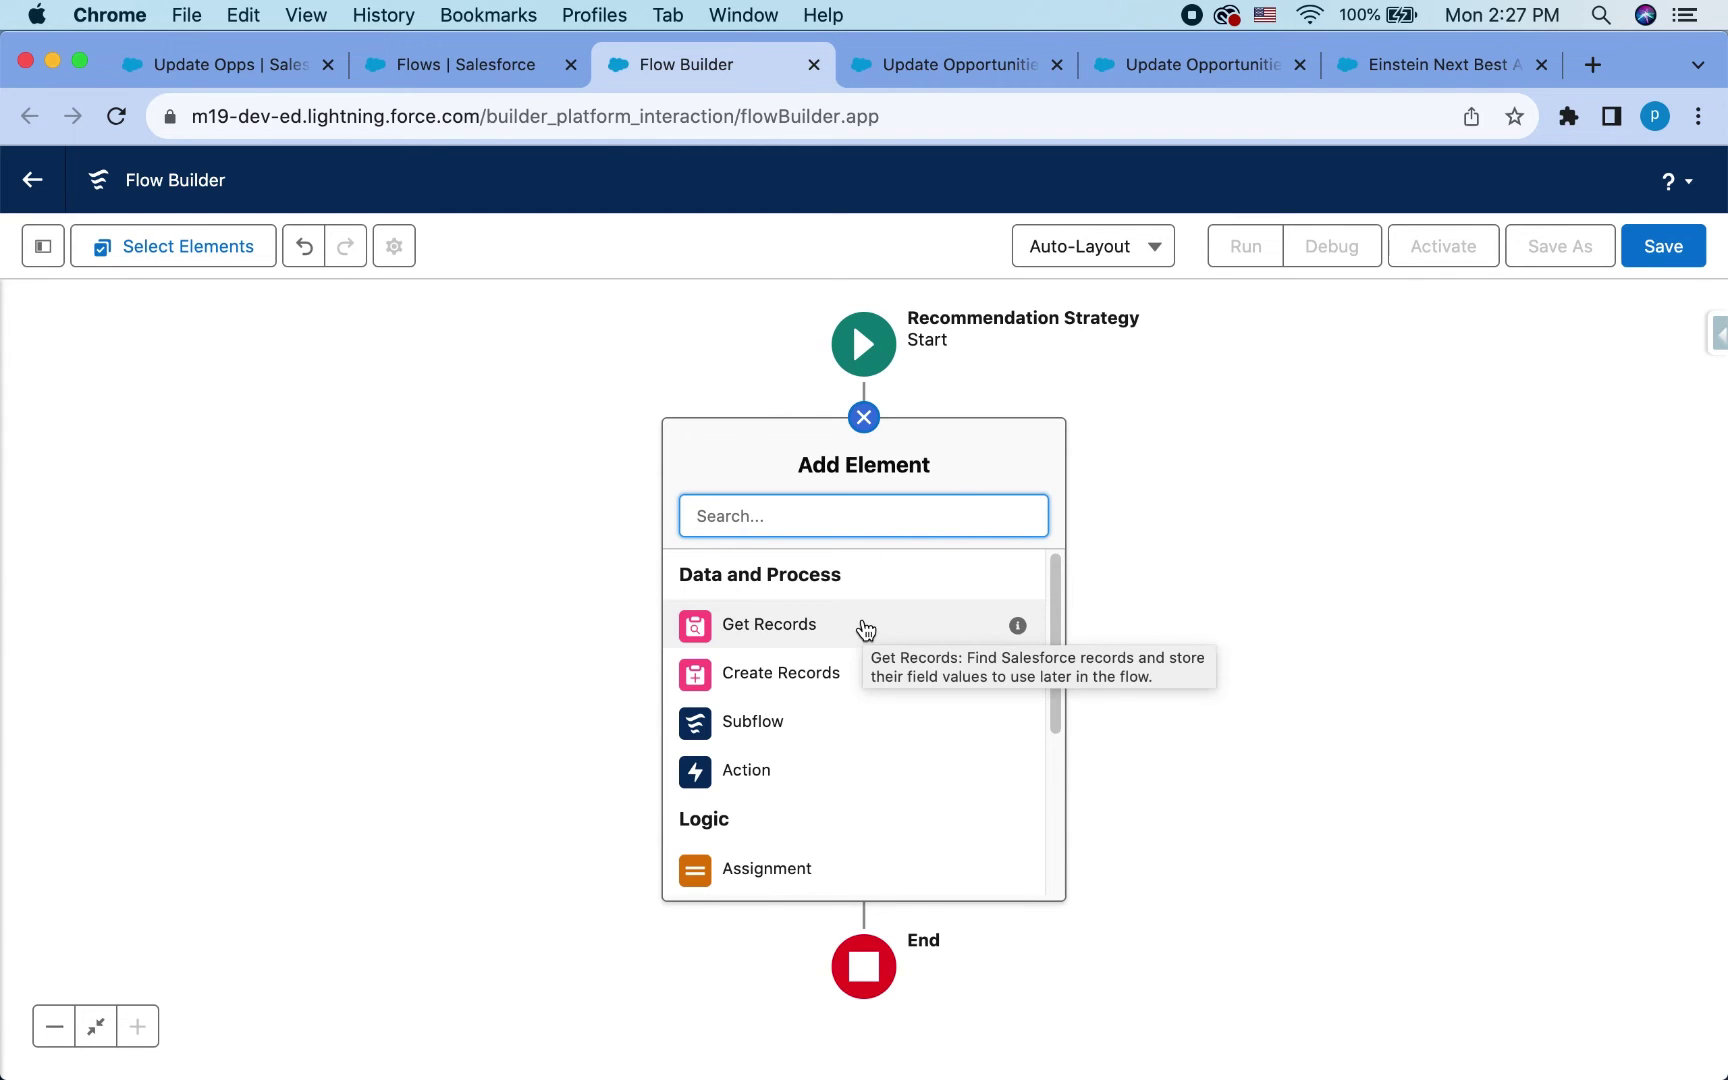
{"action": "mouse_move", "coordinate": [1017, 628]}
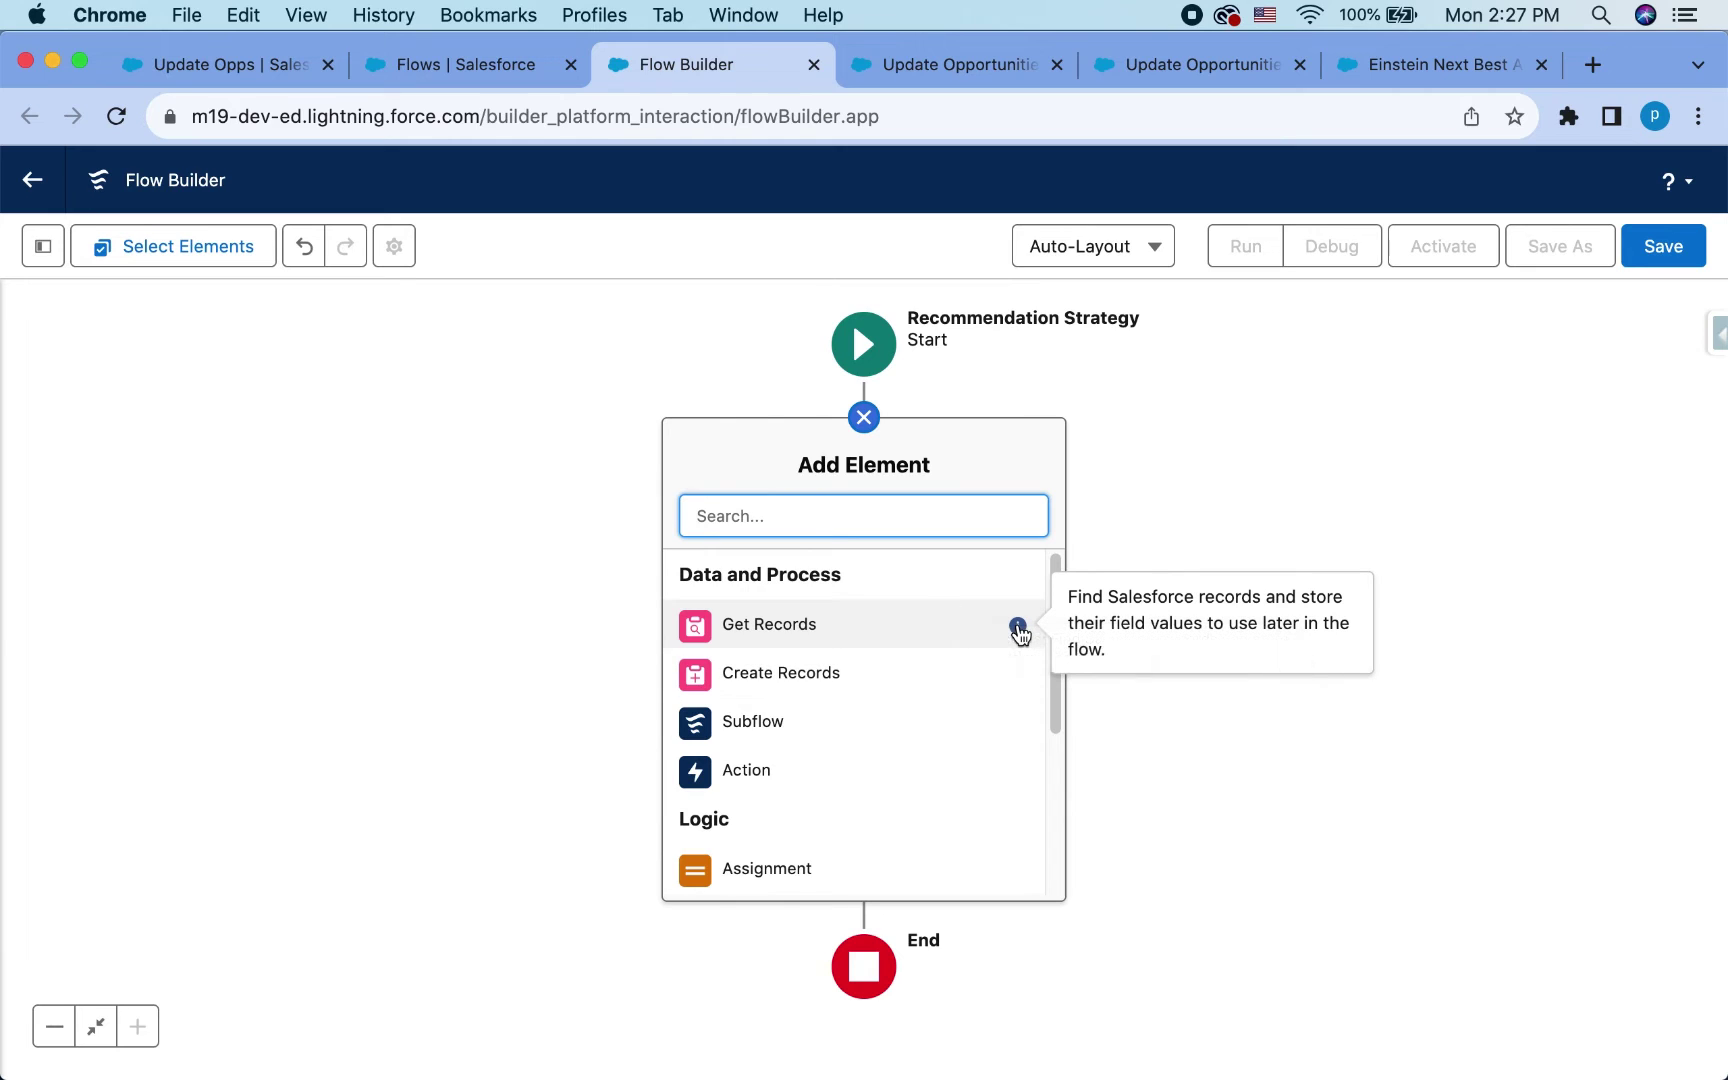
{"action": "left_click", "coordinate": [968, 632]}
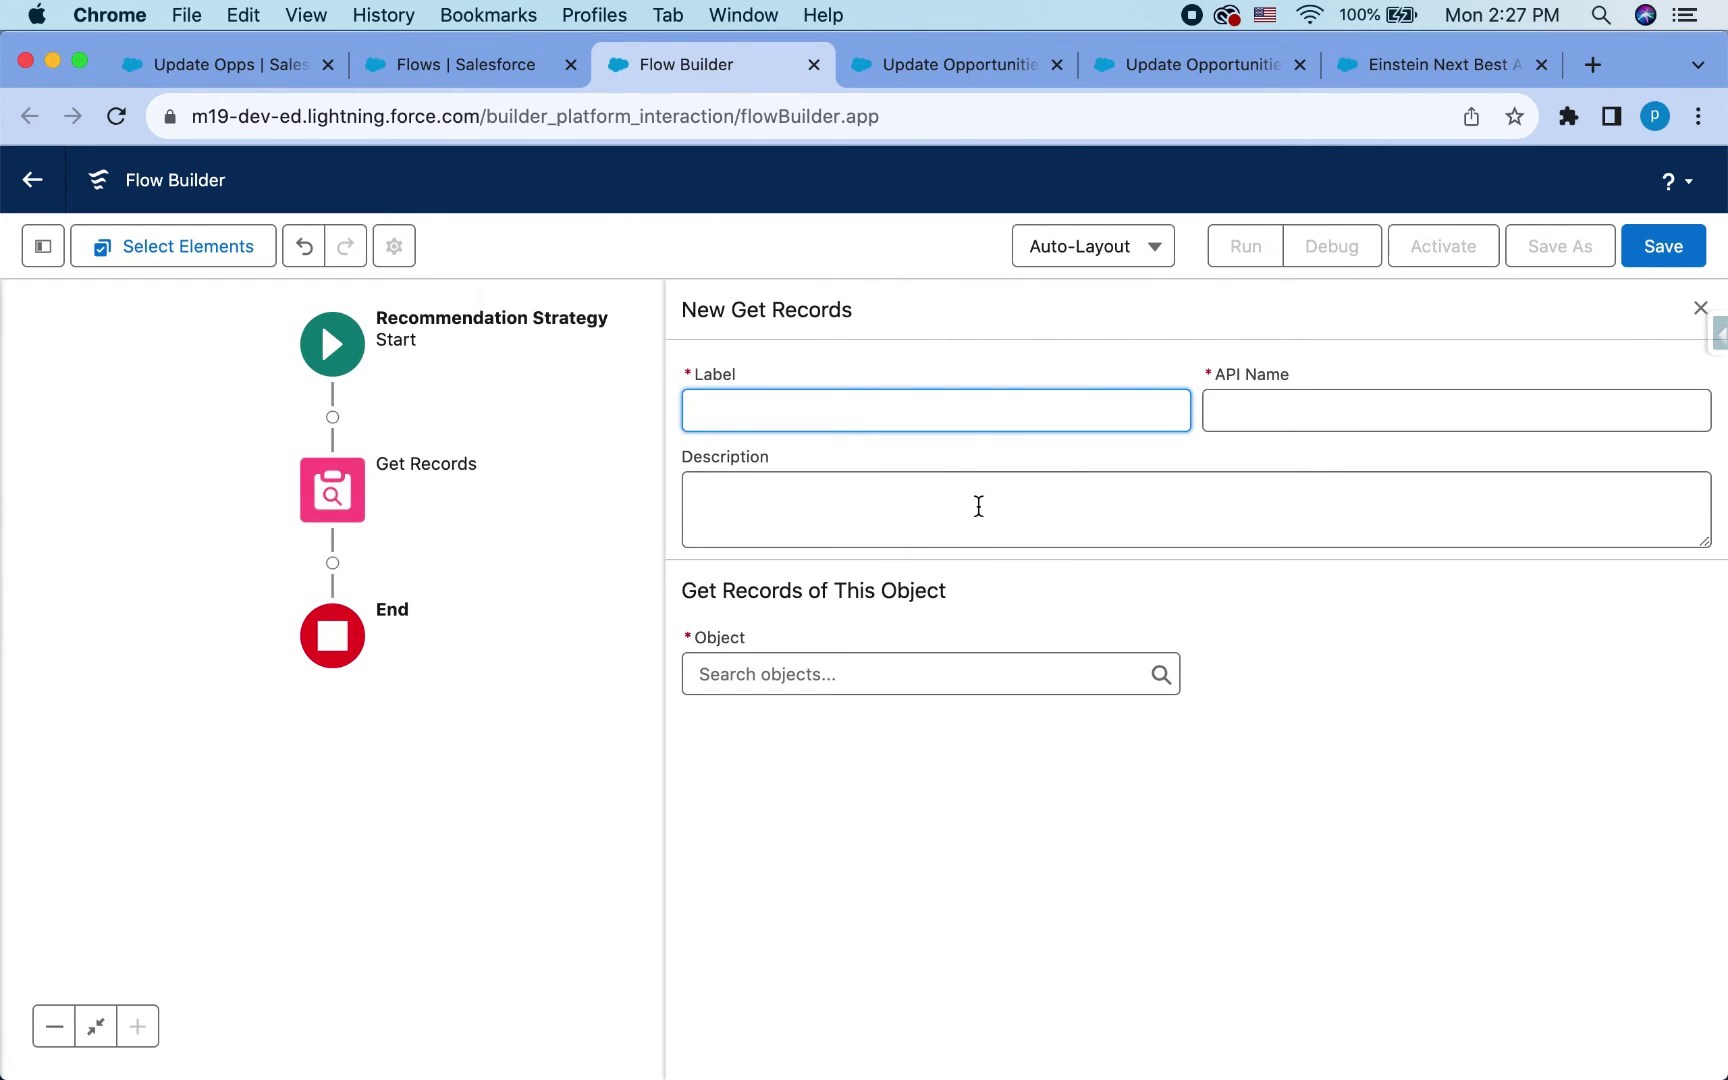
{"action": "type", "text": "Gte"}
{"action": "left_click", "coordinate": [1471, 390]}
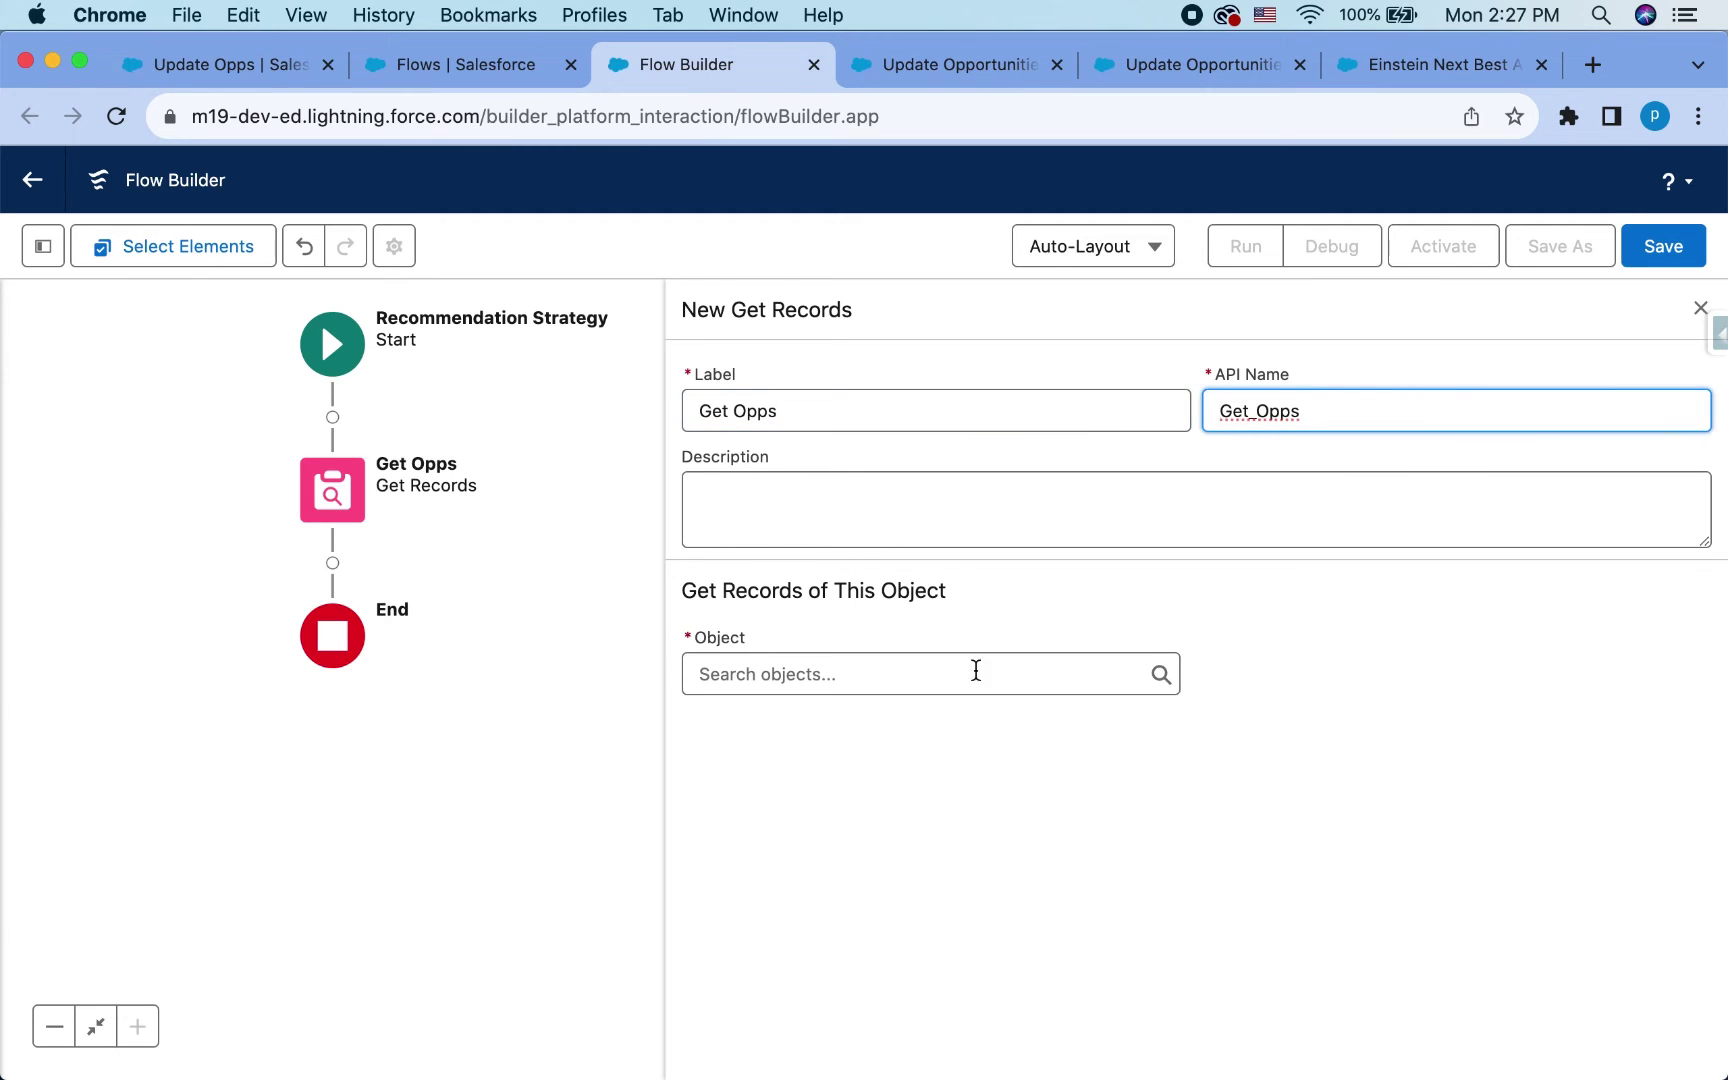
{"action": "left_click", "coordinate": [961, 671]}
{"action": "type", "text": "oppor"}
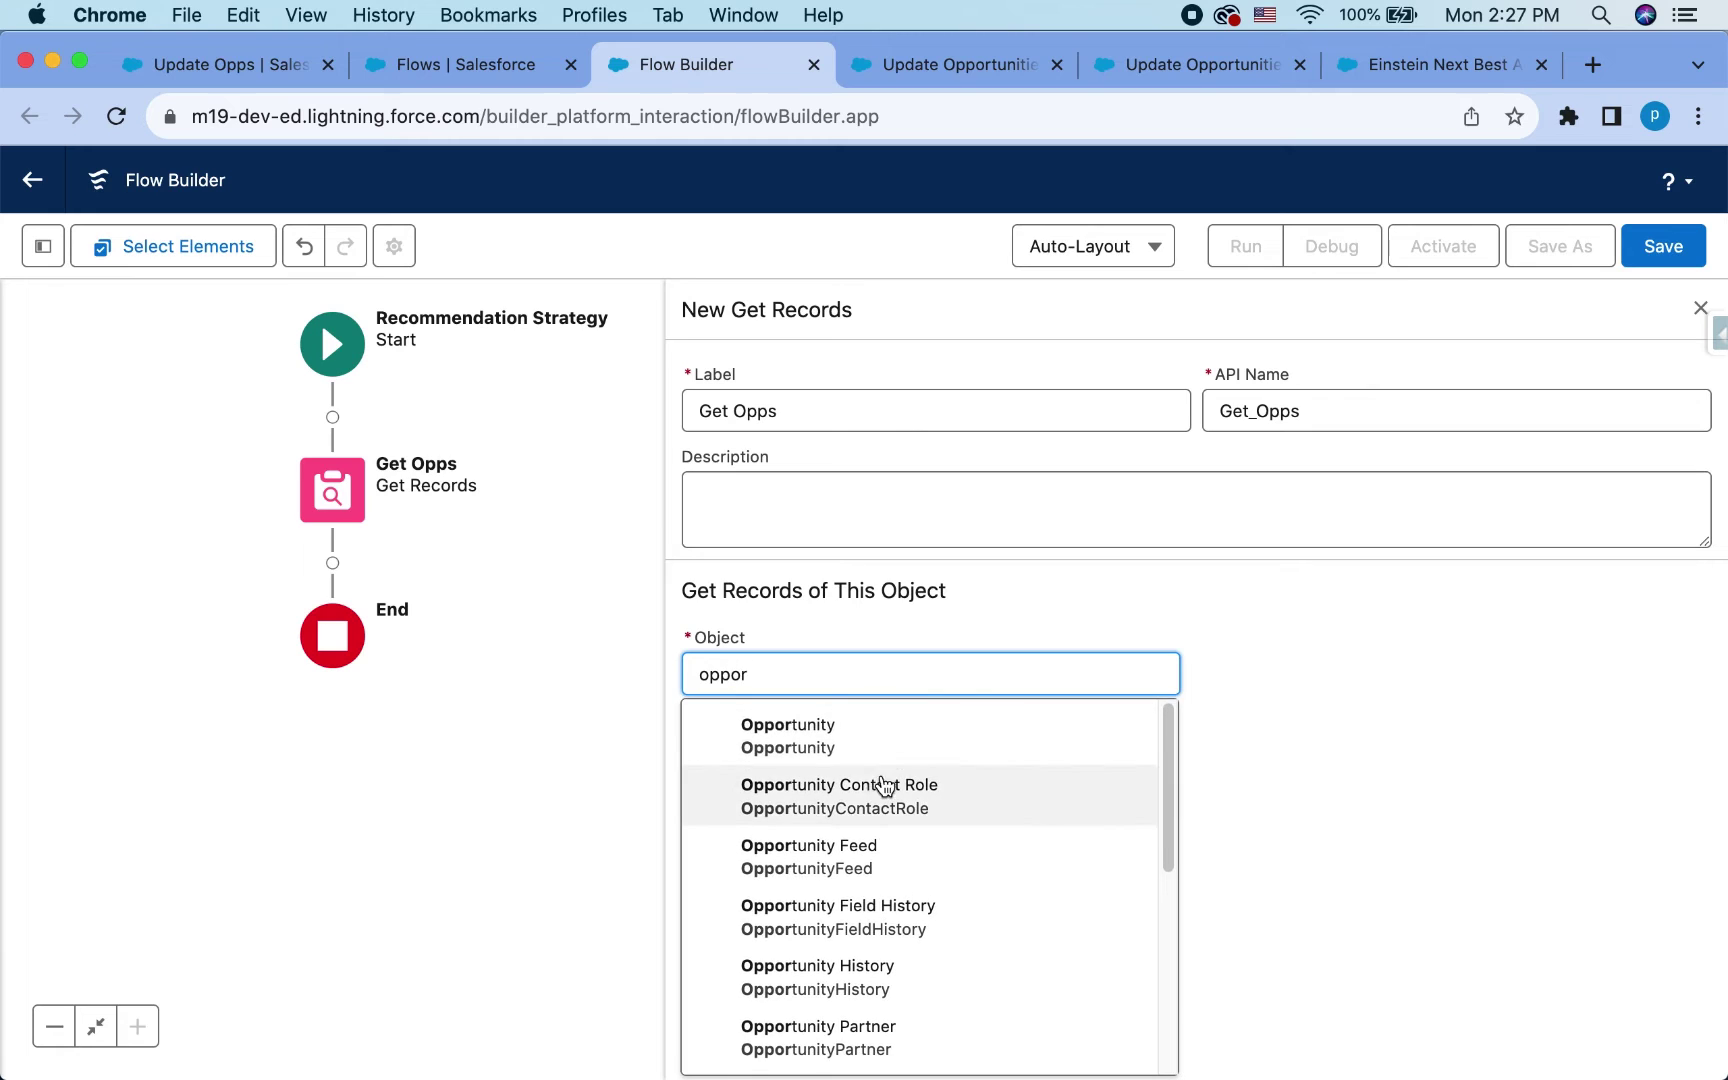
{"action": "left_click", "coordinate": [879, 745]}
- Filter on AccountId equals recordId and IsClosed False, storing all matching records
{"action": "left_click", "coordinate": [799, 934]}
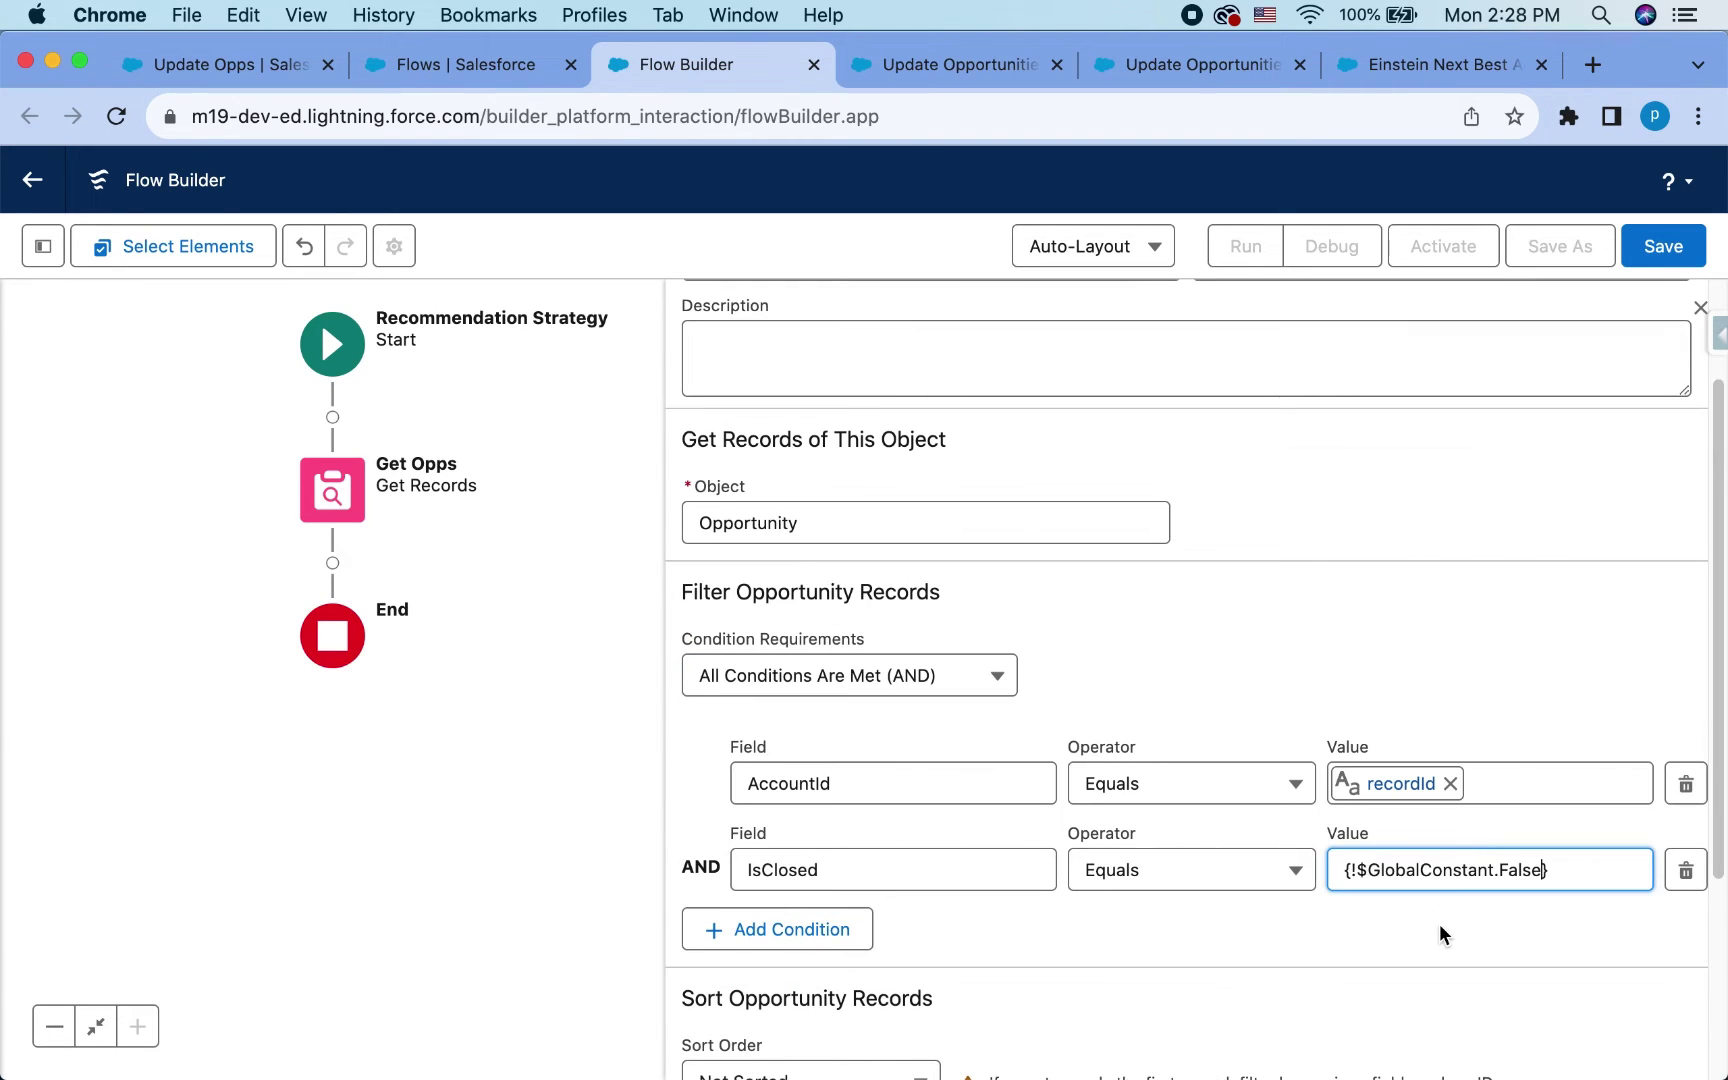
{"action": "left_click", "coordinate": [1439, 923]}
{"action": "scroll", "coordinate": [1439, 925], "scroll_direction": "down", "scroll_amount": 4}
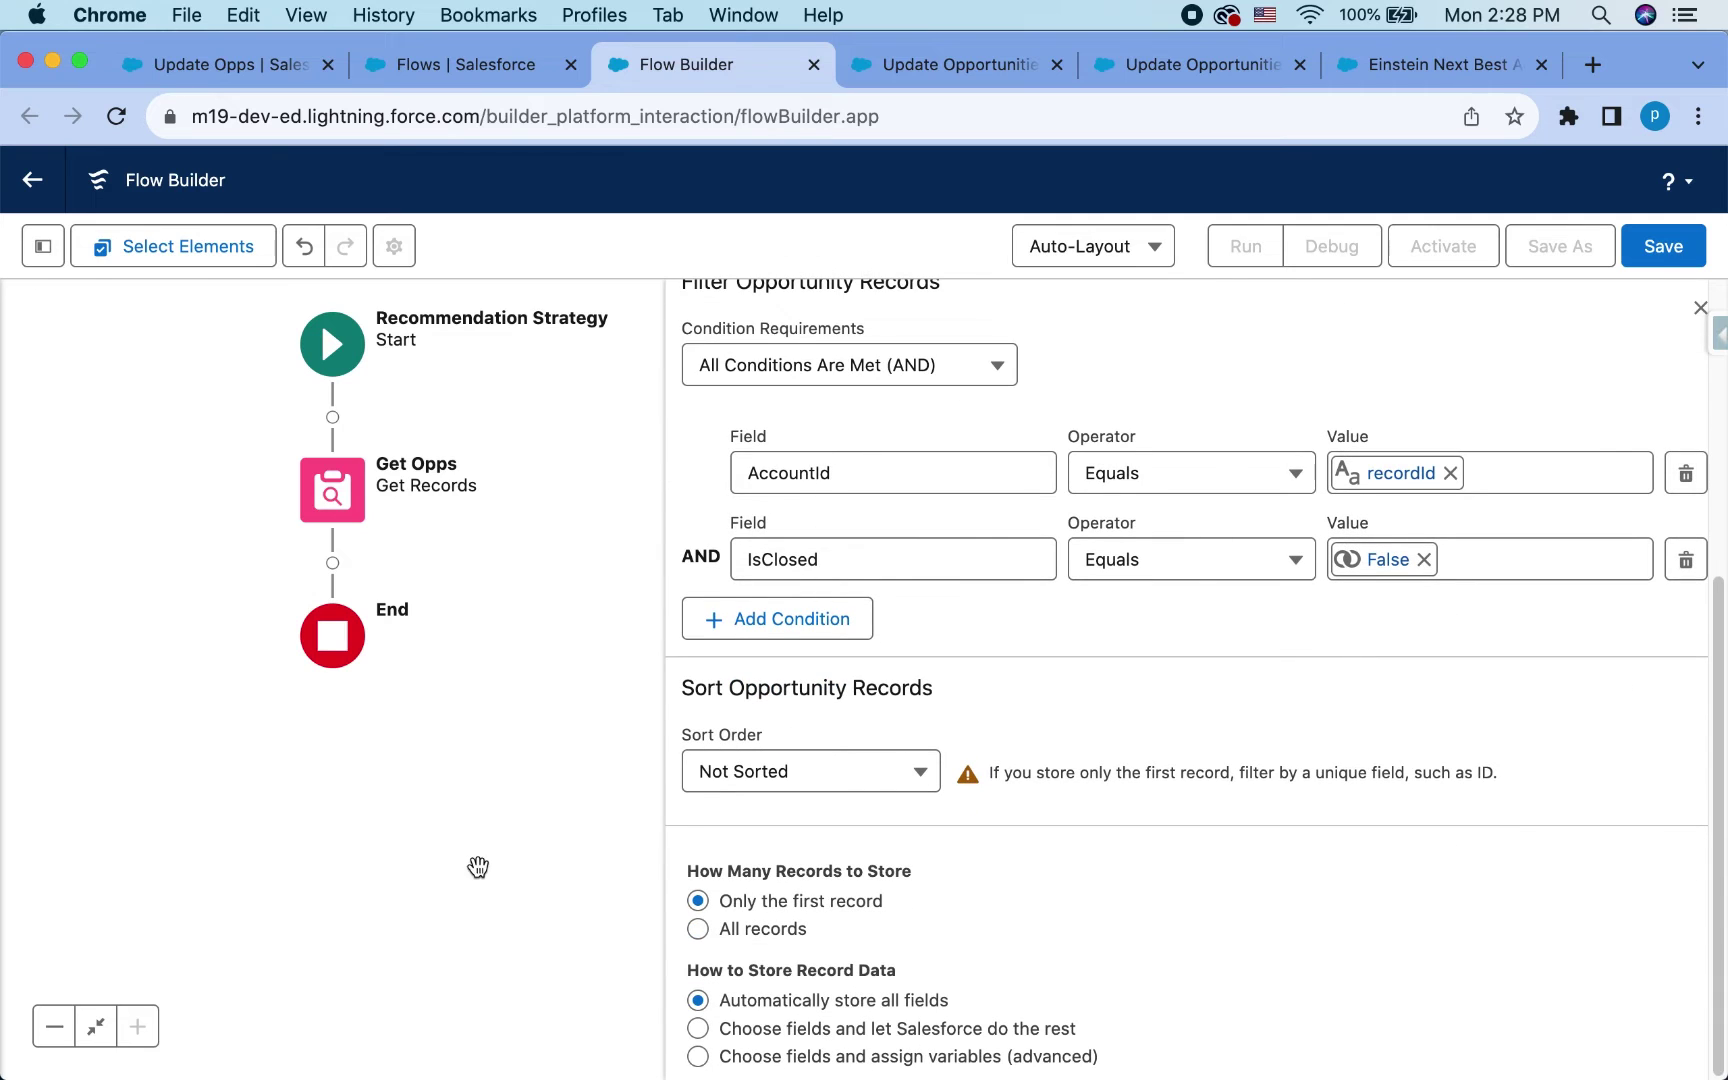
{"action": "left_click", "coordinate": [697, 929]}
- Save the flow with label 'Recommendation on Account' and its auto-filled API name
{"action": "left_click", "coordinate": [1680, 260]}
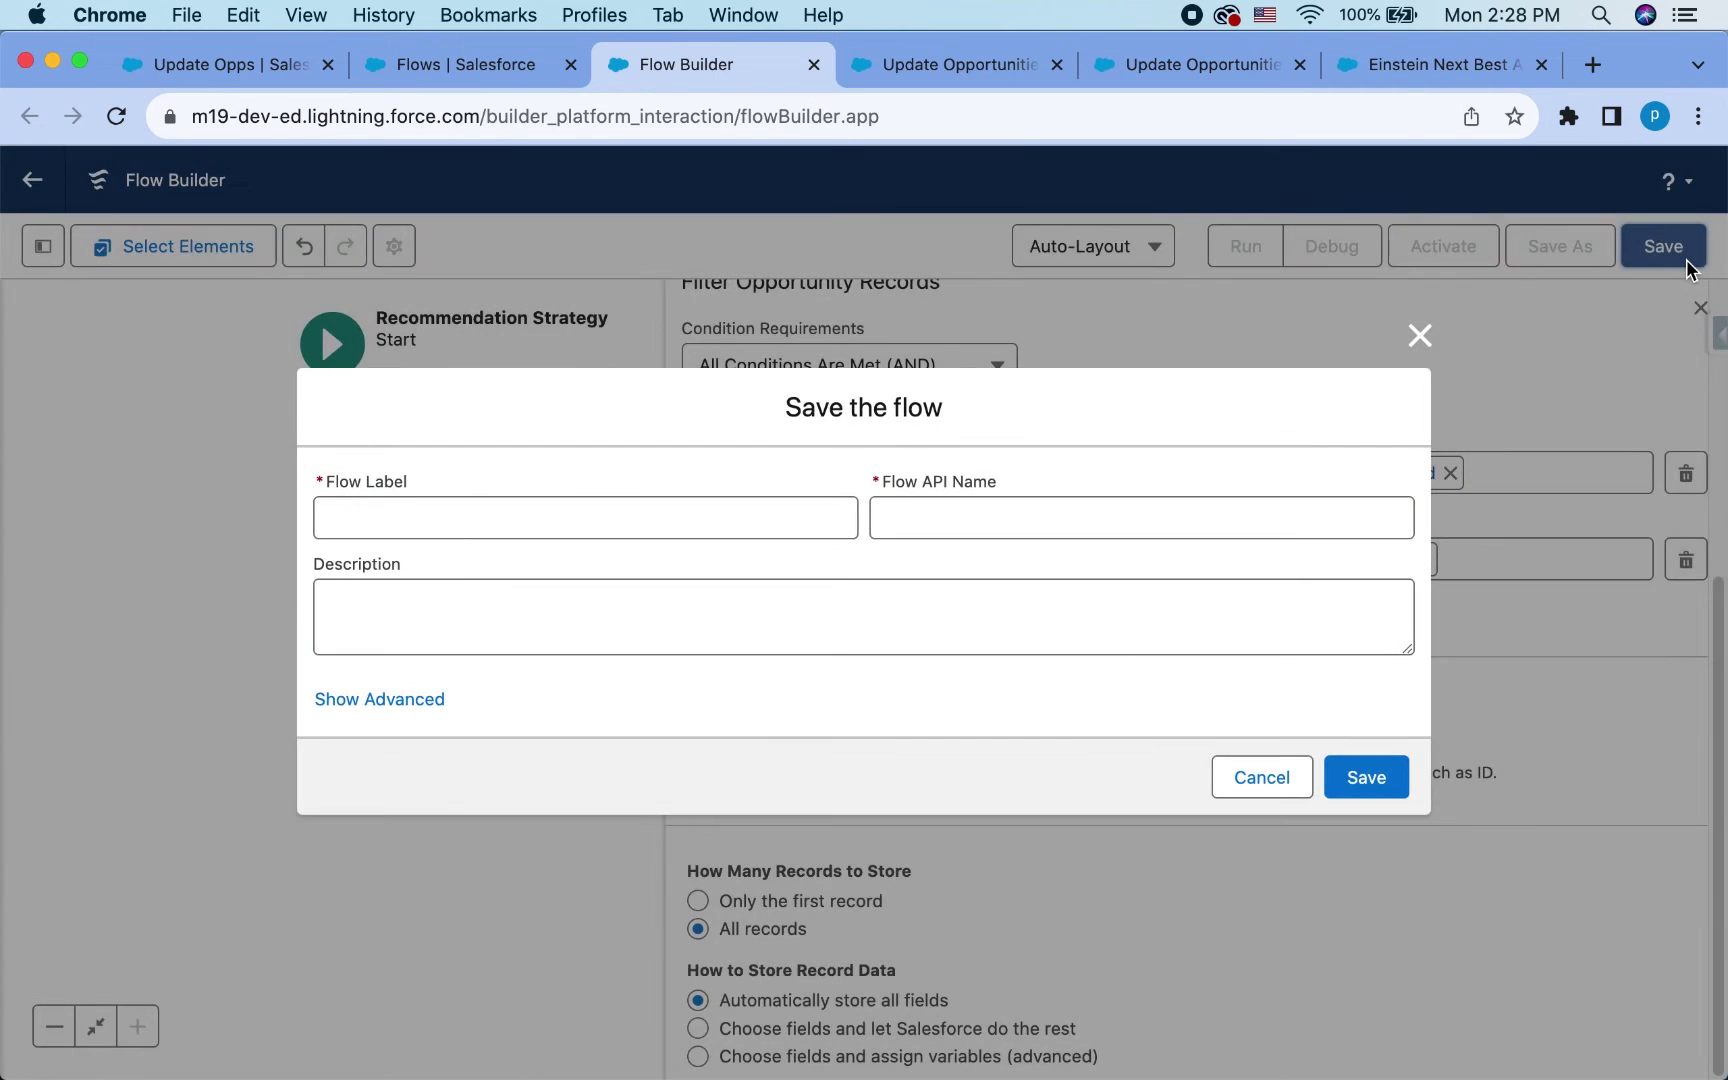
{"action": "key", "text": "Escape"}
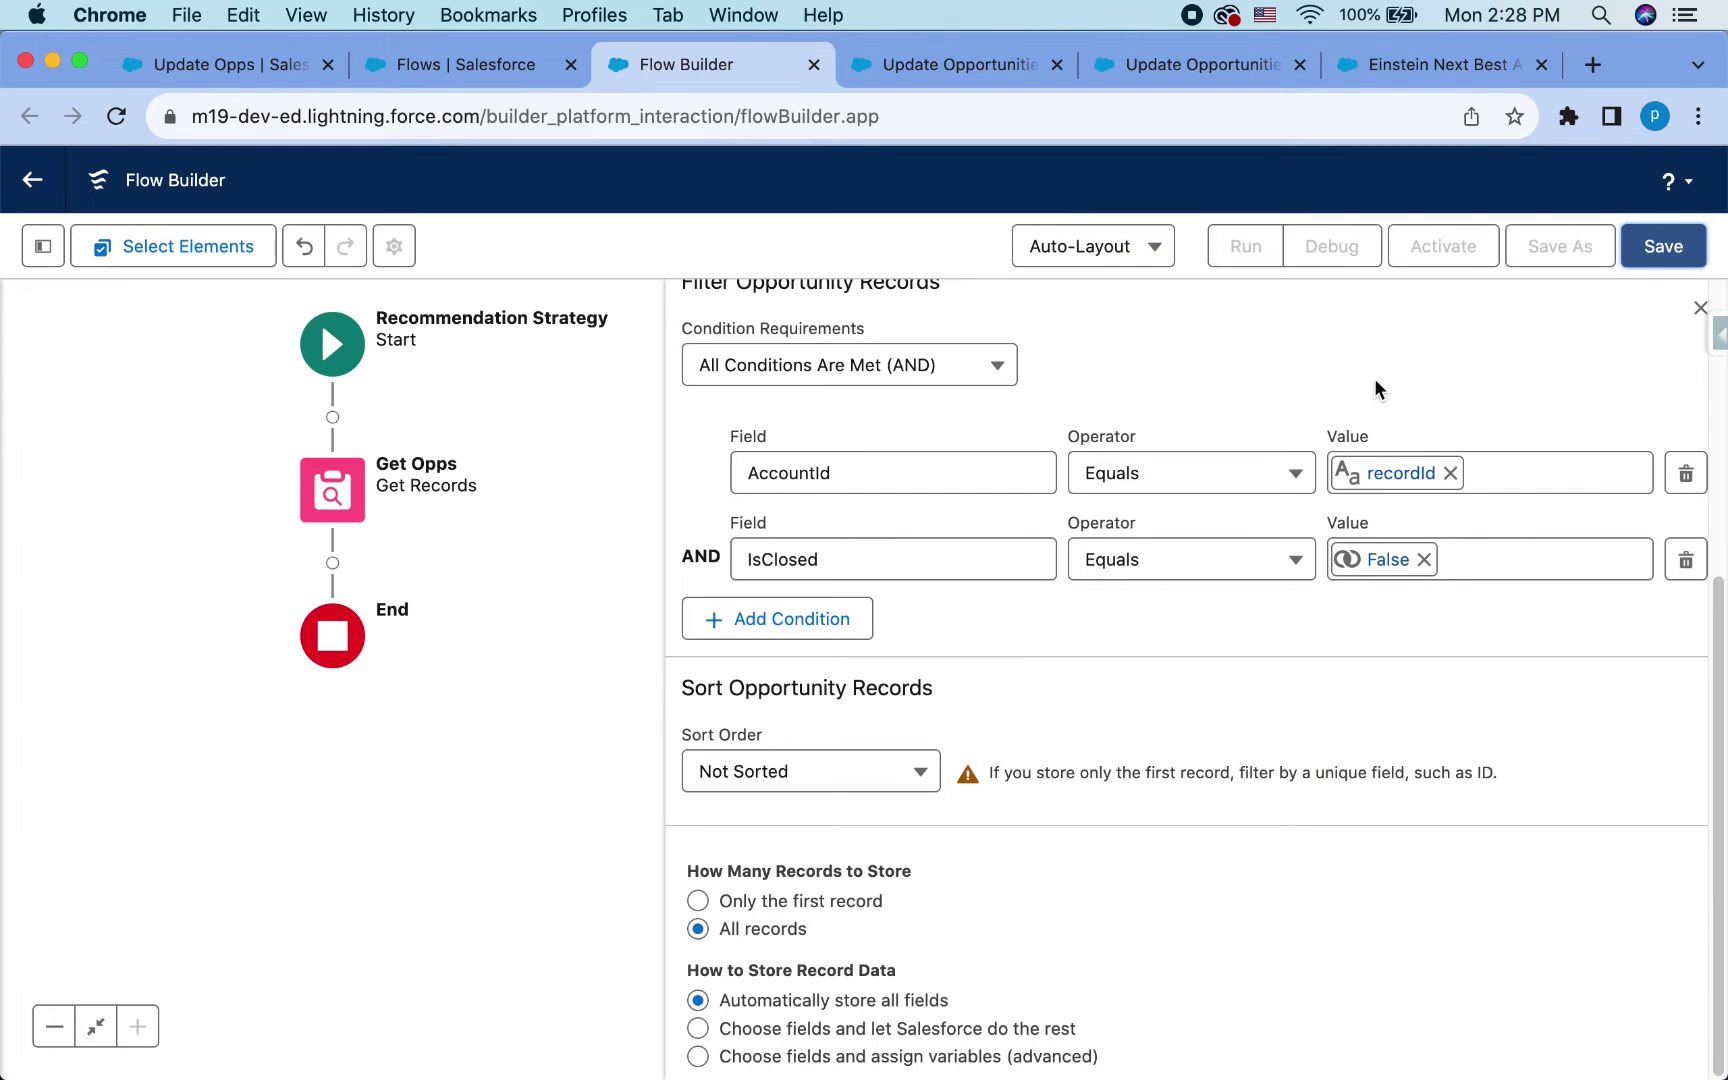
{"action": "left_click", "coordinate": [1648, 246]}
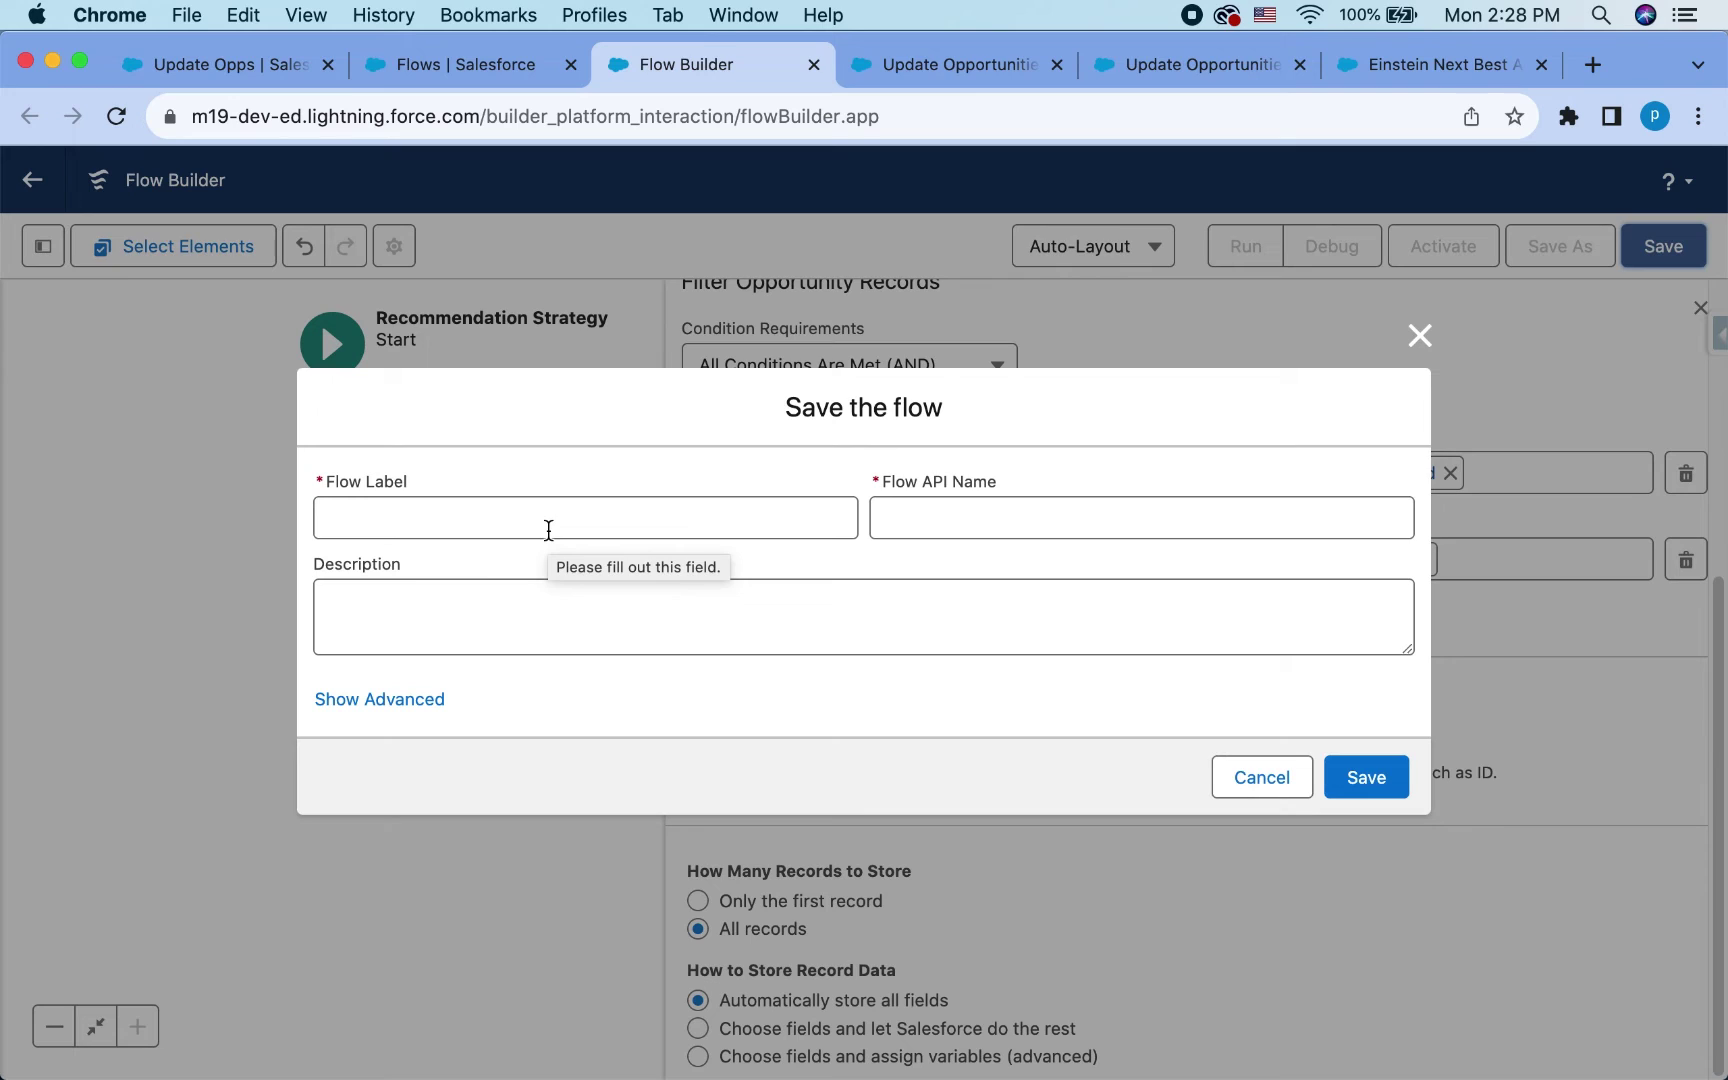
{"action": "left_click", "coordinate": [548, 530]}
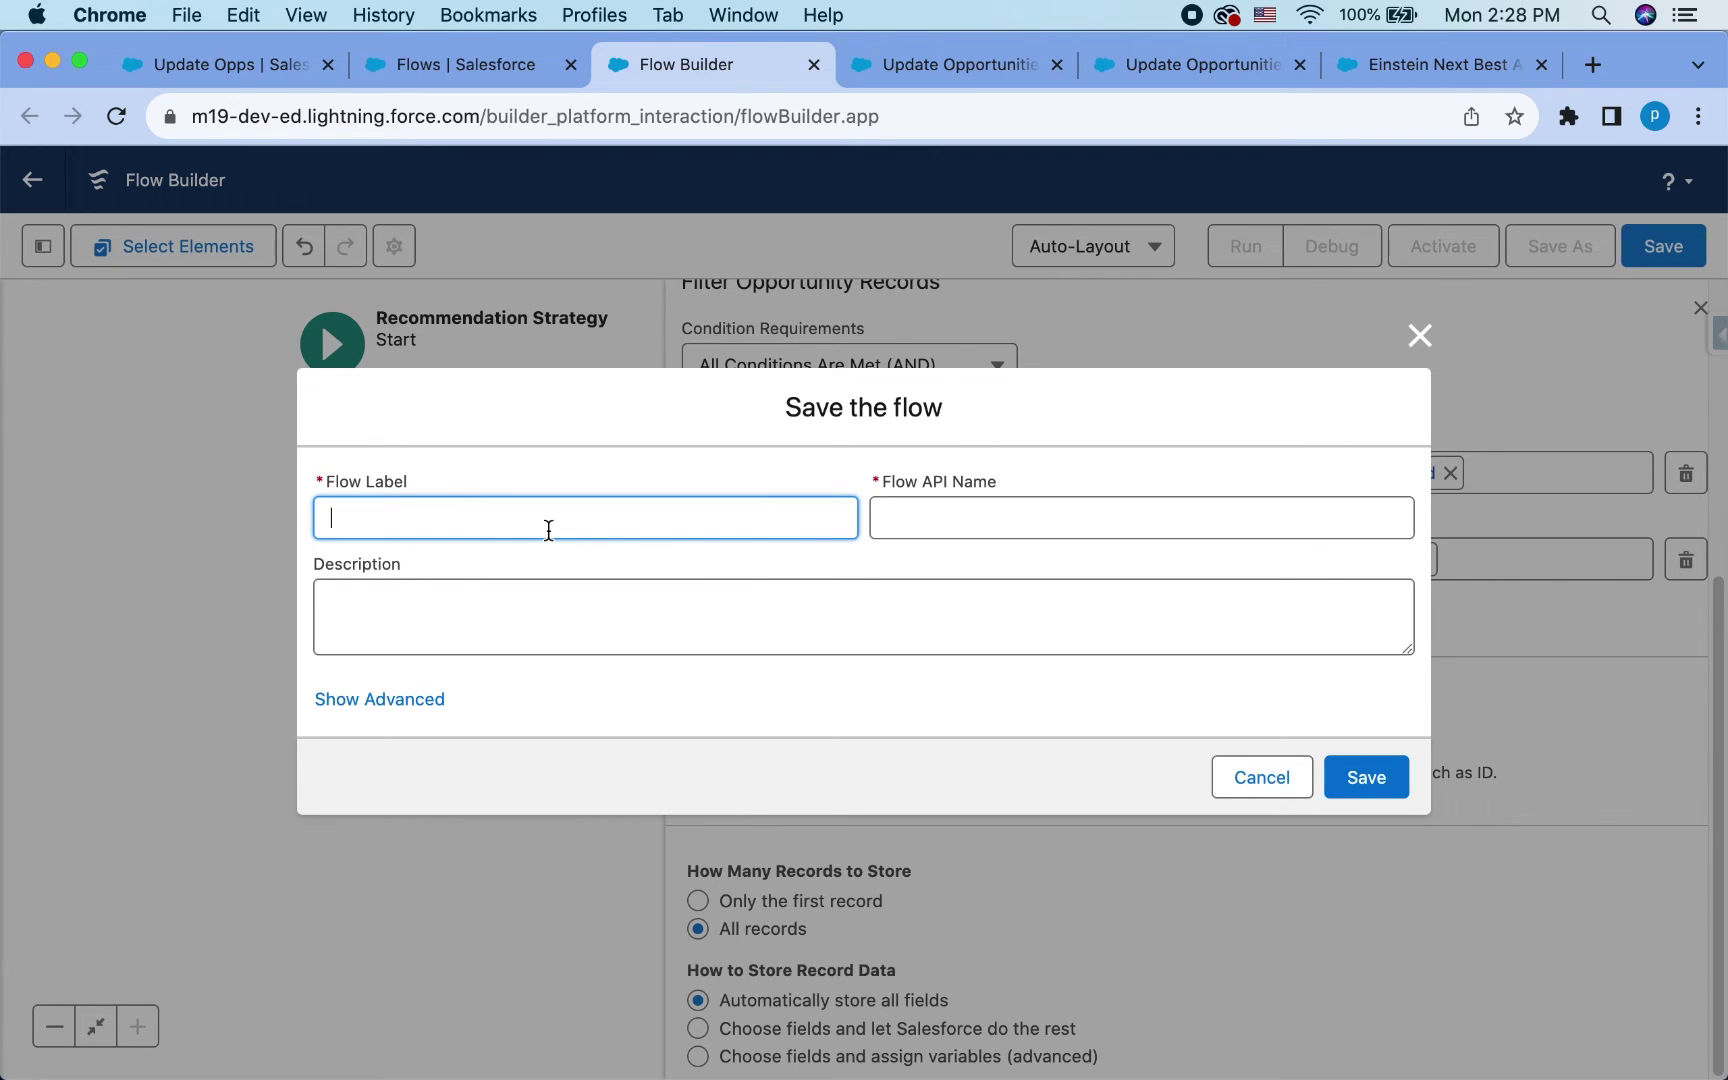
{"action": "type", "text": "Recommendatio"}
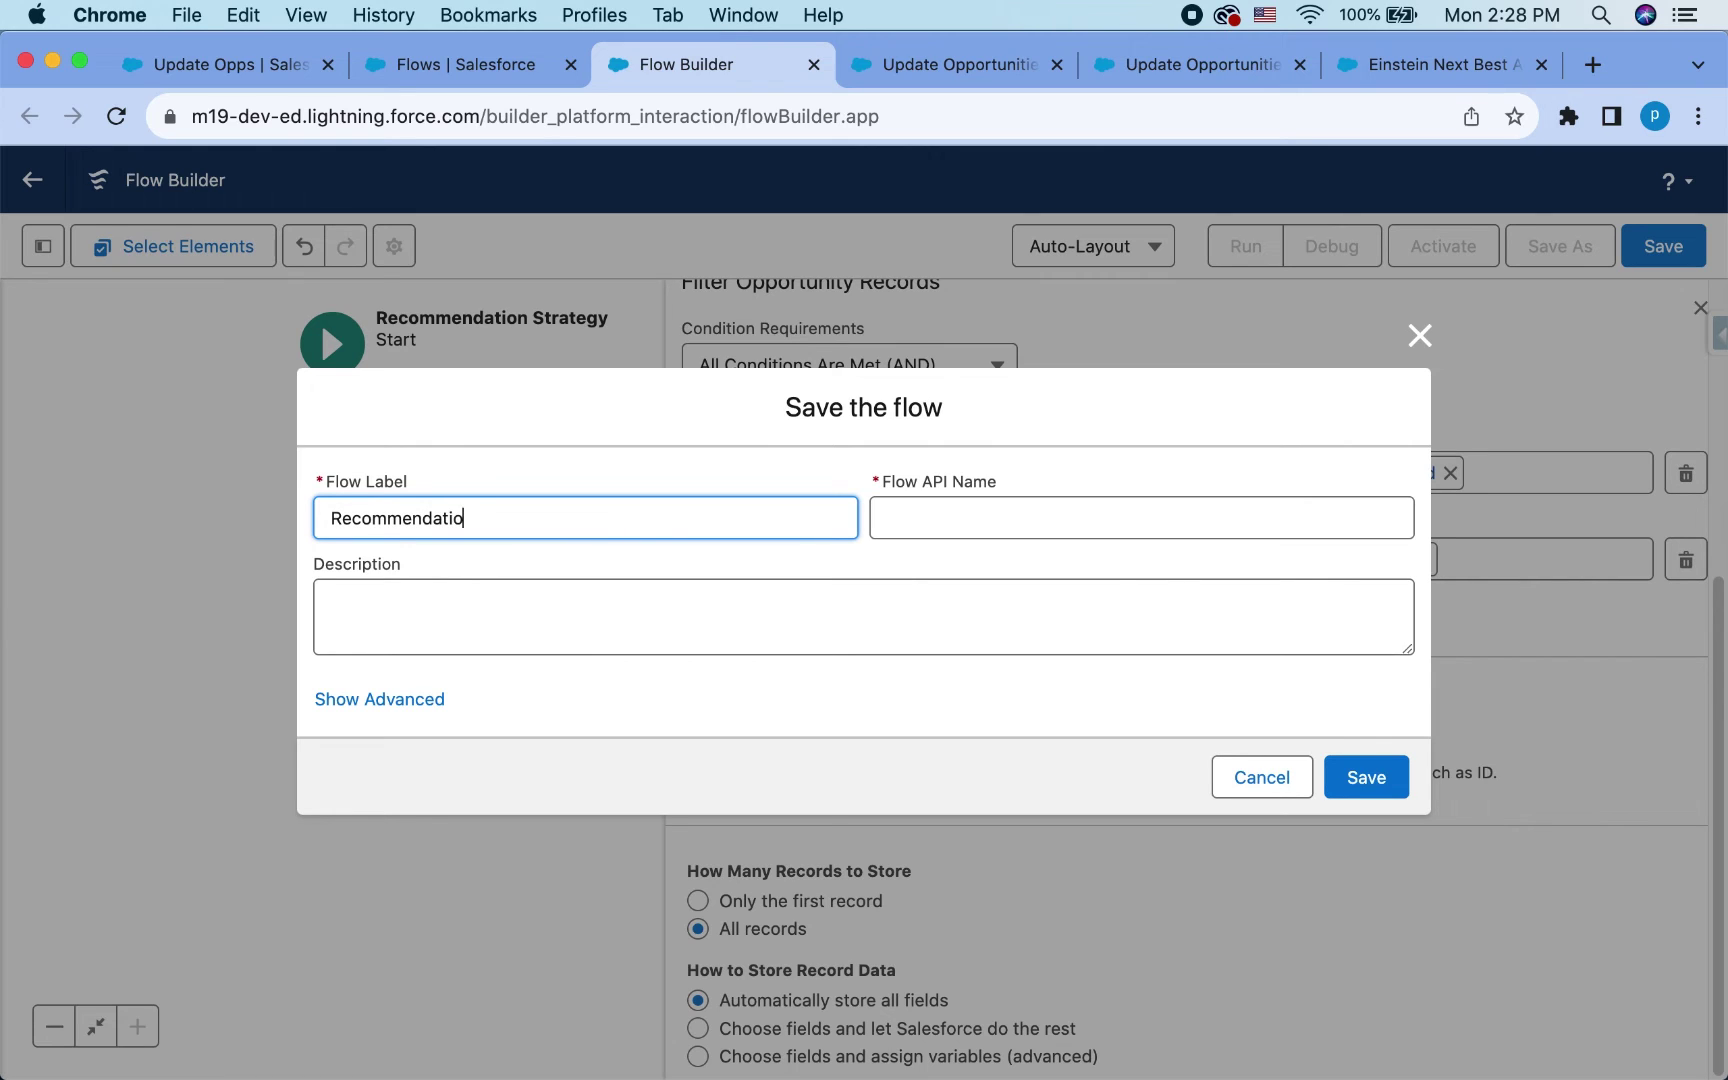
{"action": "type", "text": "n on Account"}
{"action": "left_click", "coordinate": [860, 645]}
{"action": "left_click", "coordinate": [1360, 795]}
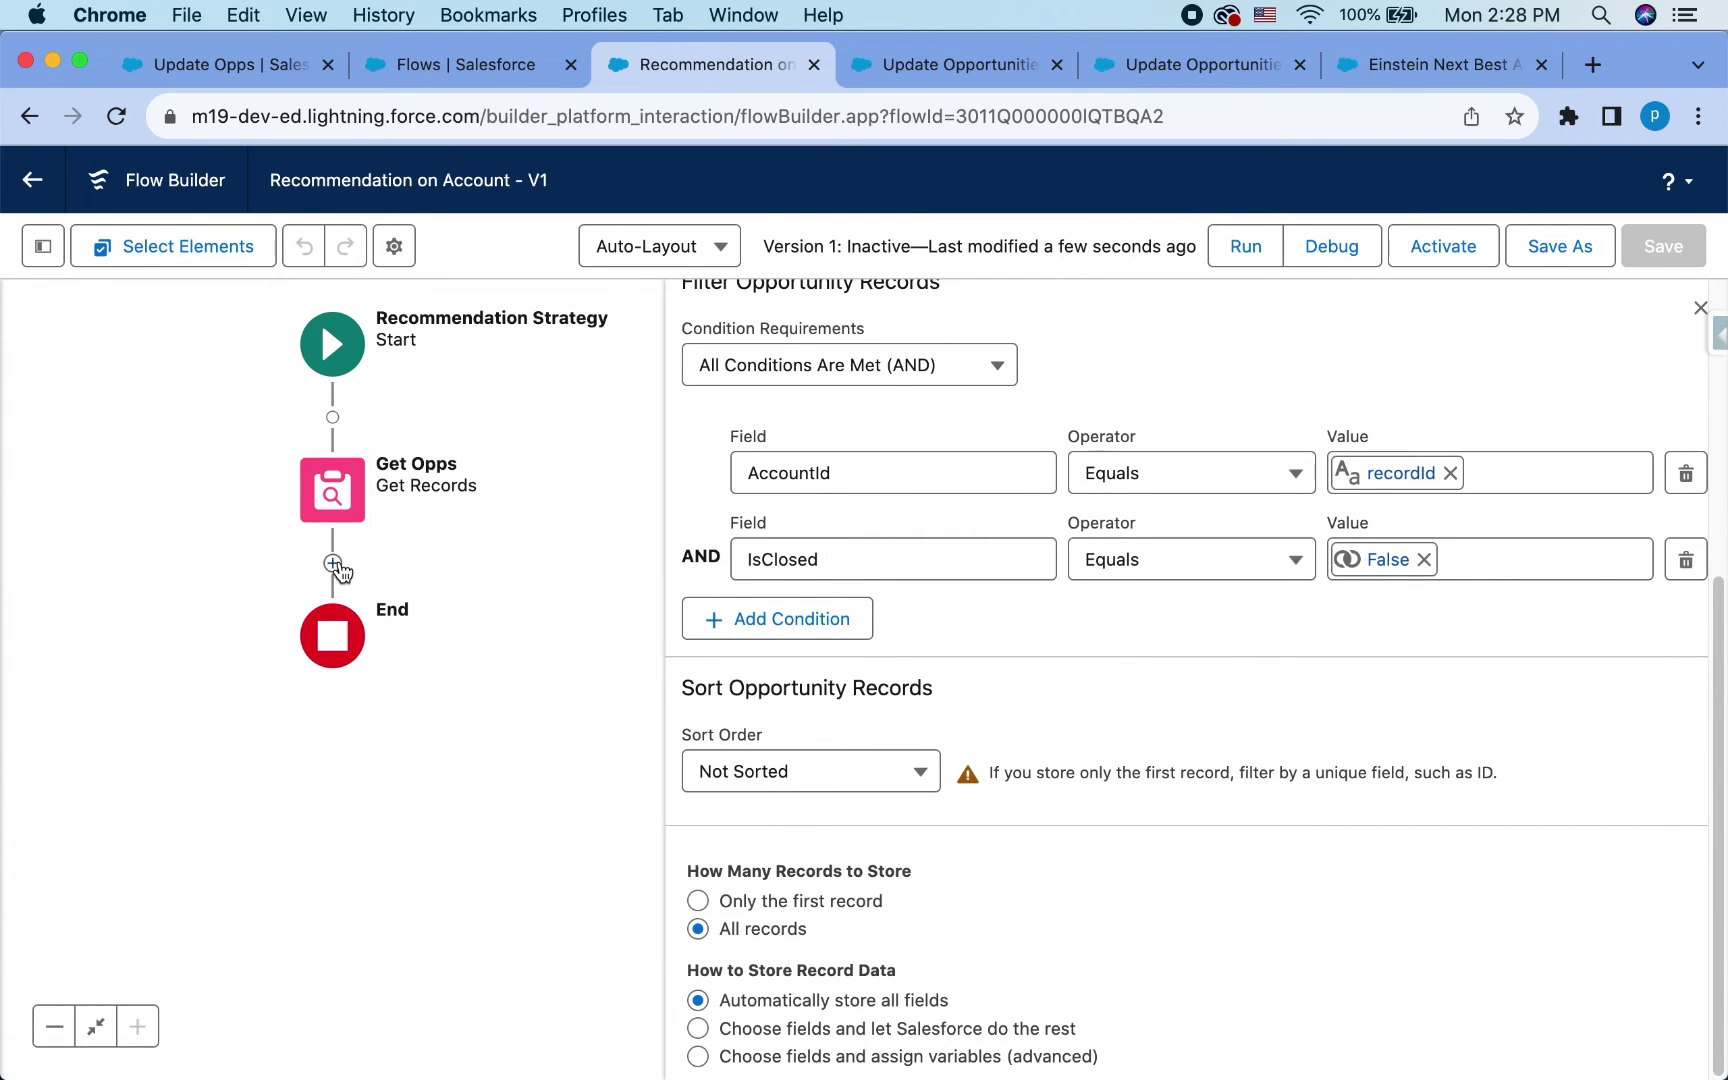
- Add a Decision labelled 'Does acc have open opps?' after Get Opps
{"action": "left_click", "coordinate": [333, 564]}
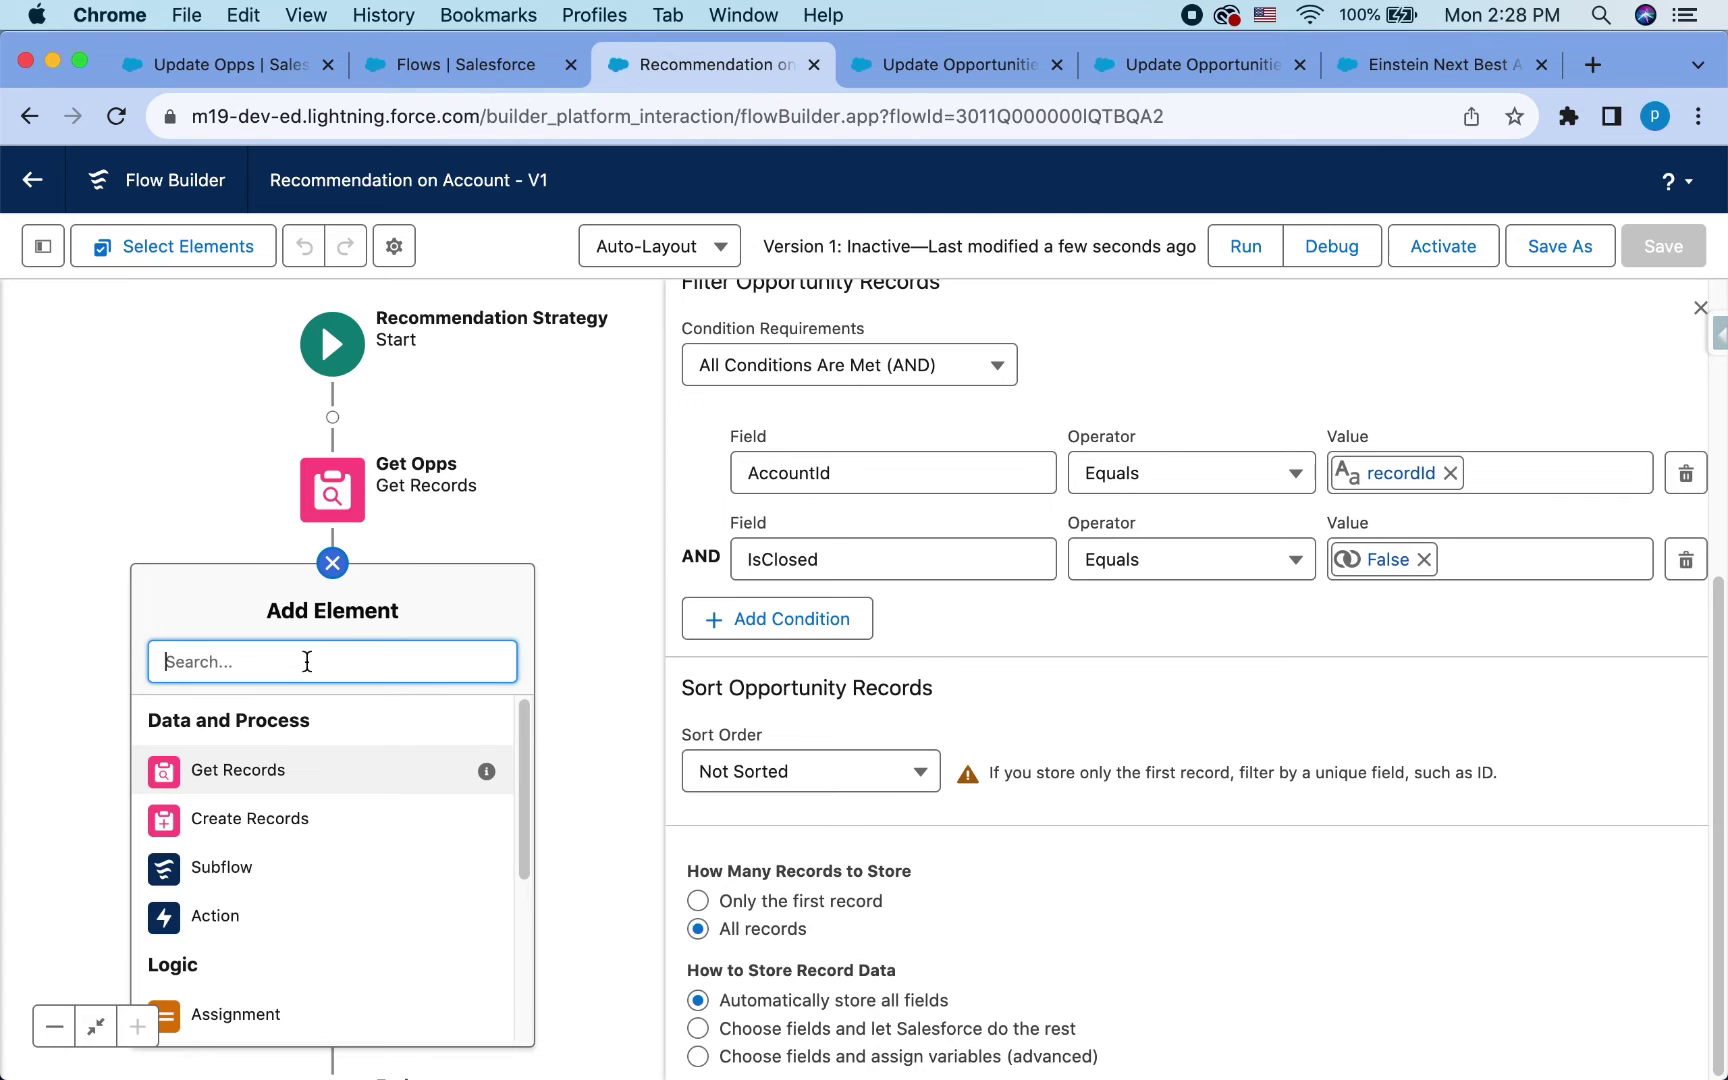
{"action": "type", "text": "dec"}
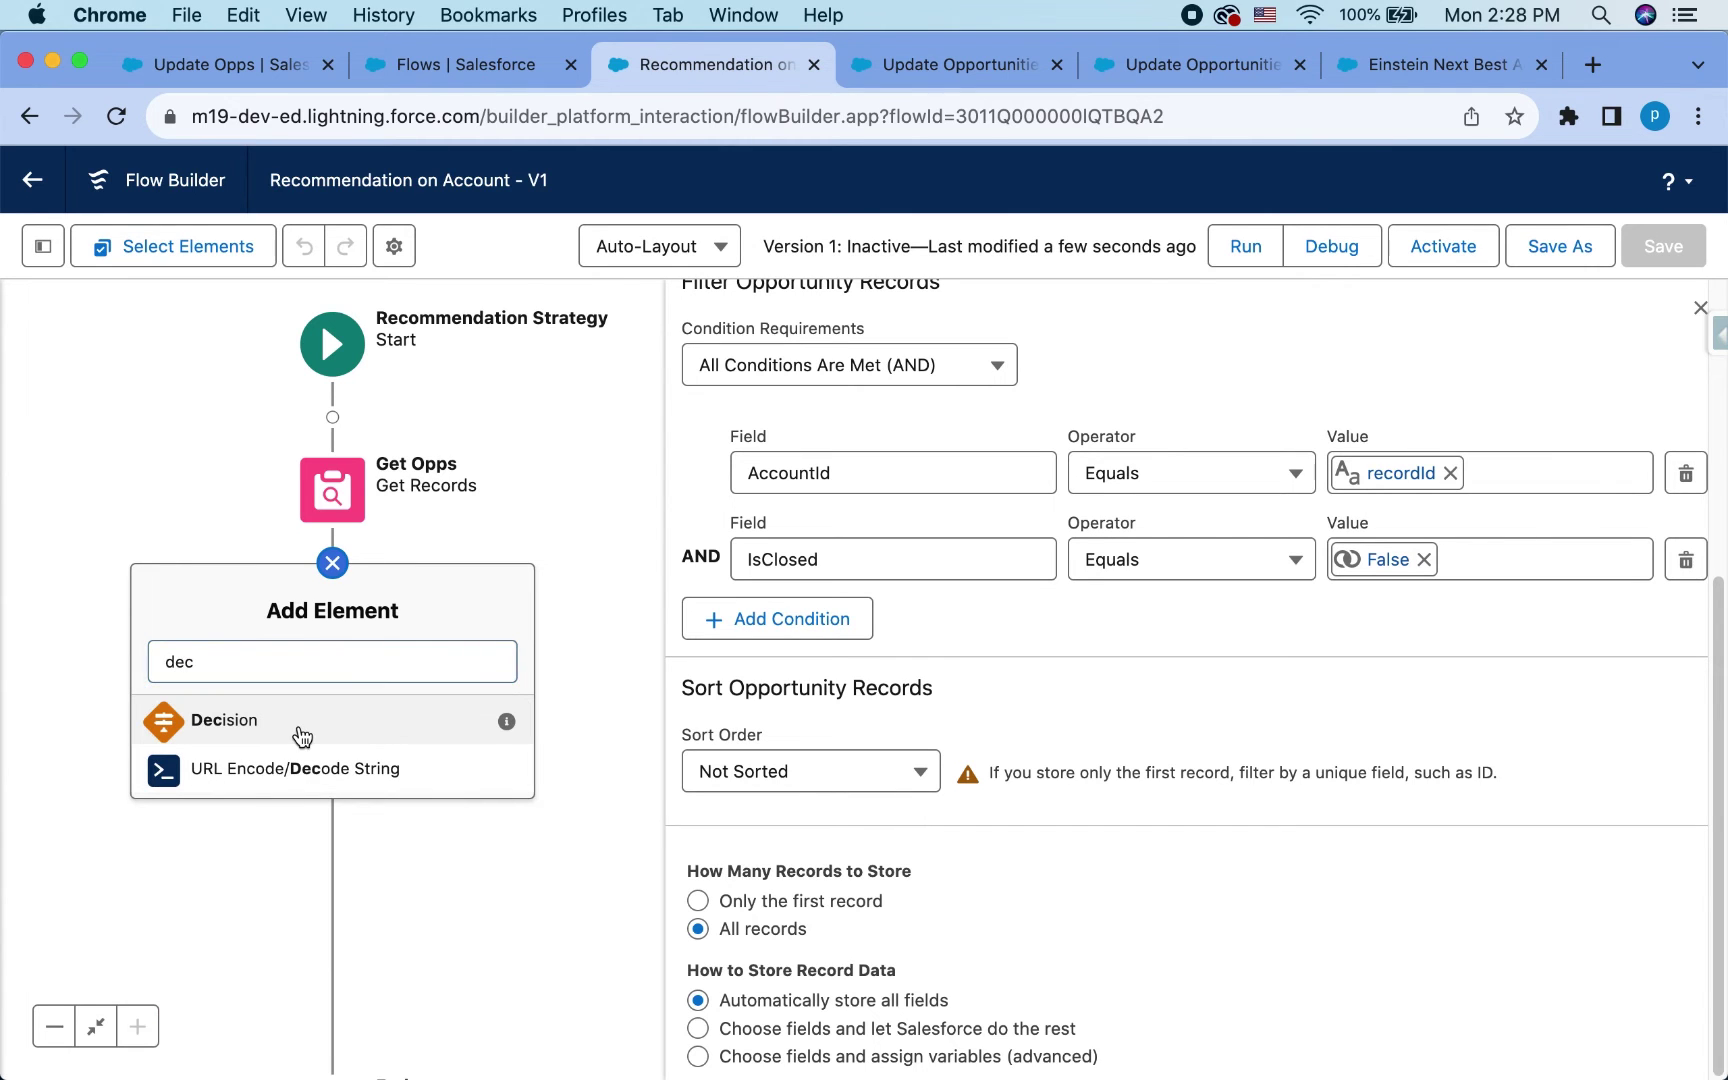
{"action": "left_click", "coordinate": [298, 724]}
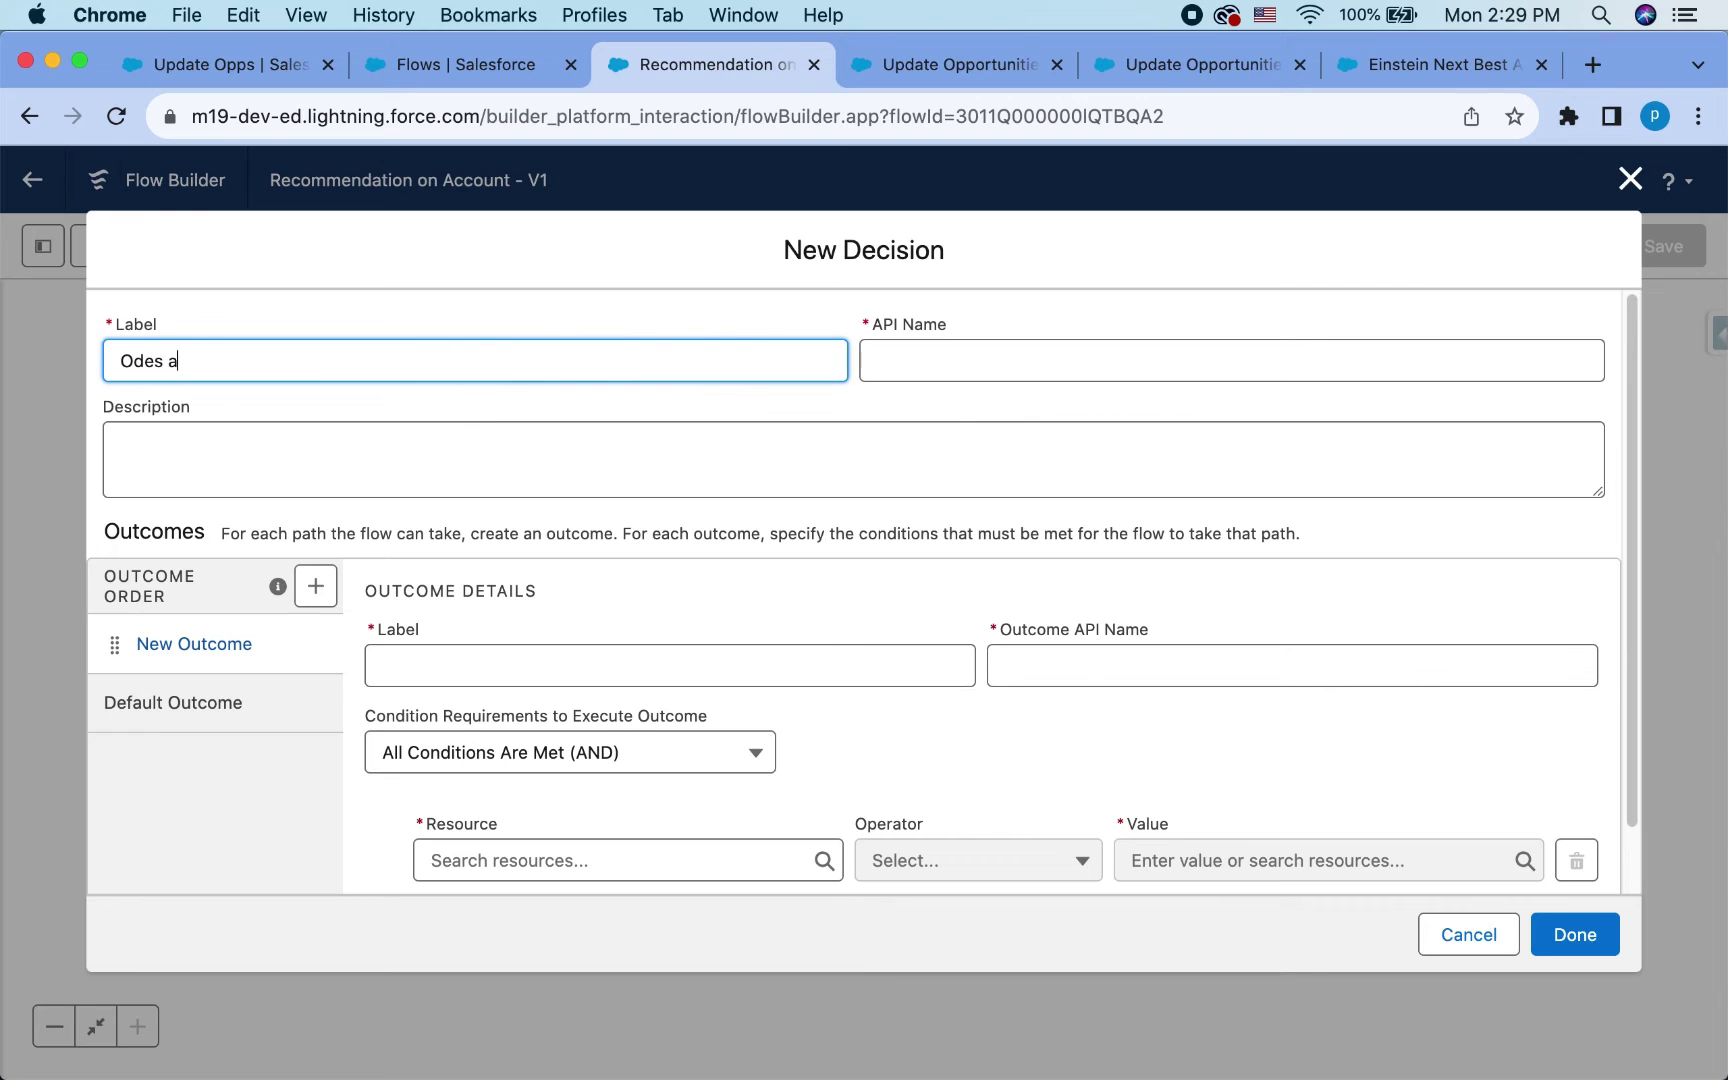
{"action": "type", "text": "Does acc have open opps?"}
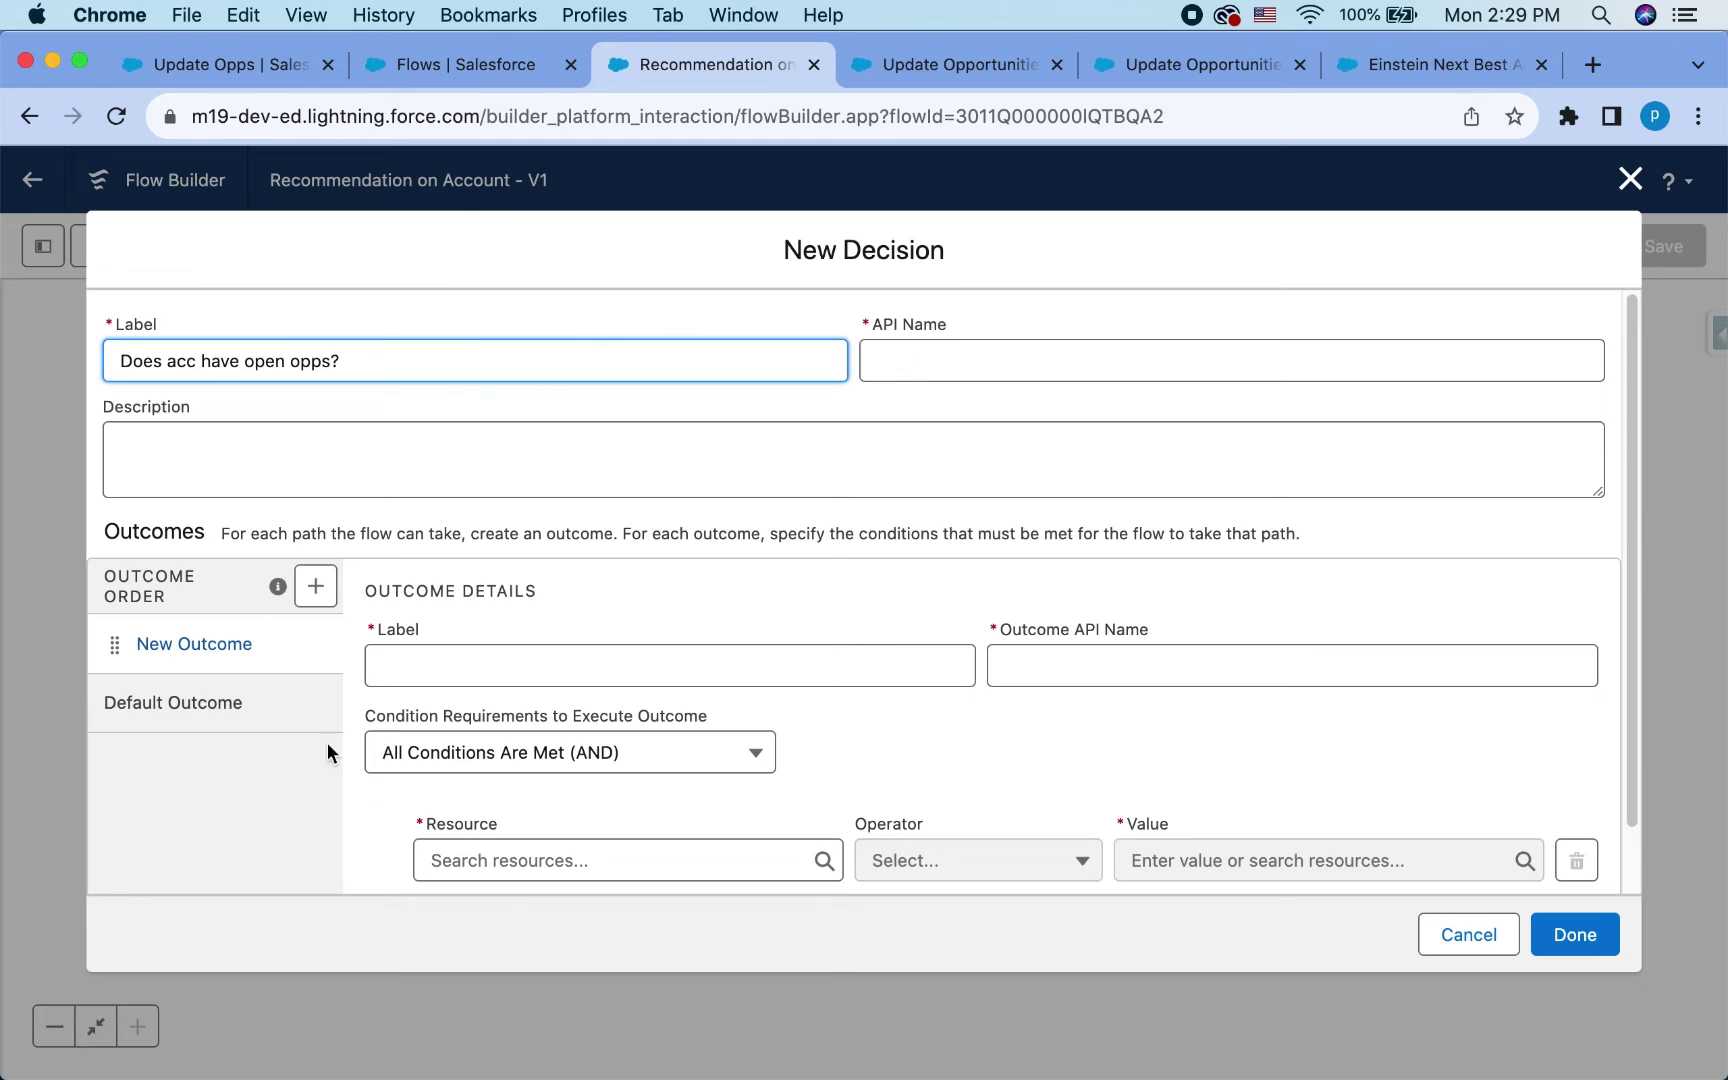
{"action": "left_click", "coordinate": [420, 752]}
- Define outcome Has Open Opps with condition Get_Opps Is Null False
{"action": "left_click", "coordinate": [425, 667]}
{"action": "type", "text": "Has Open Opps"}
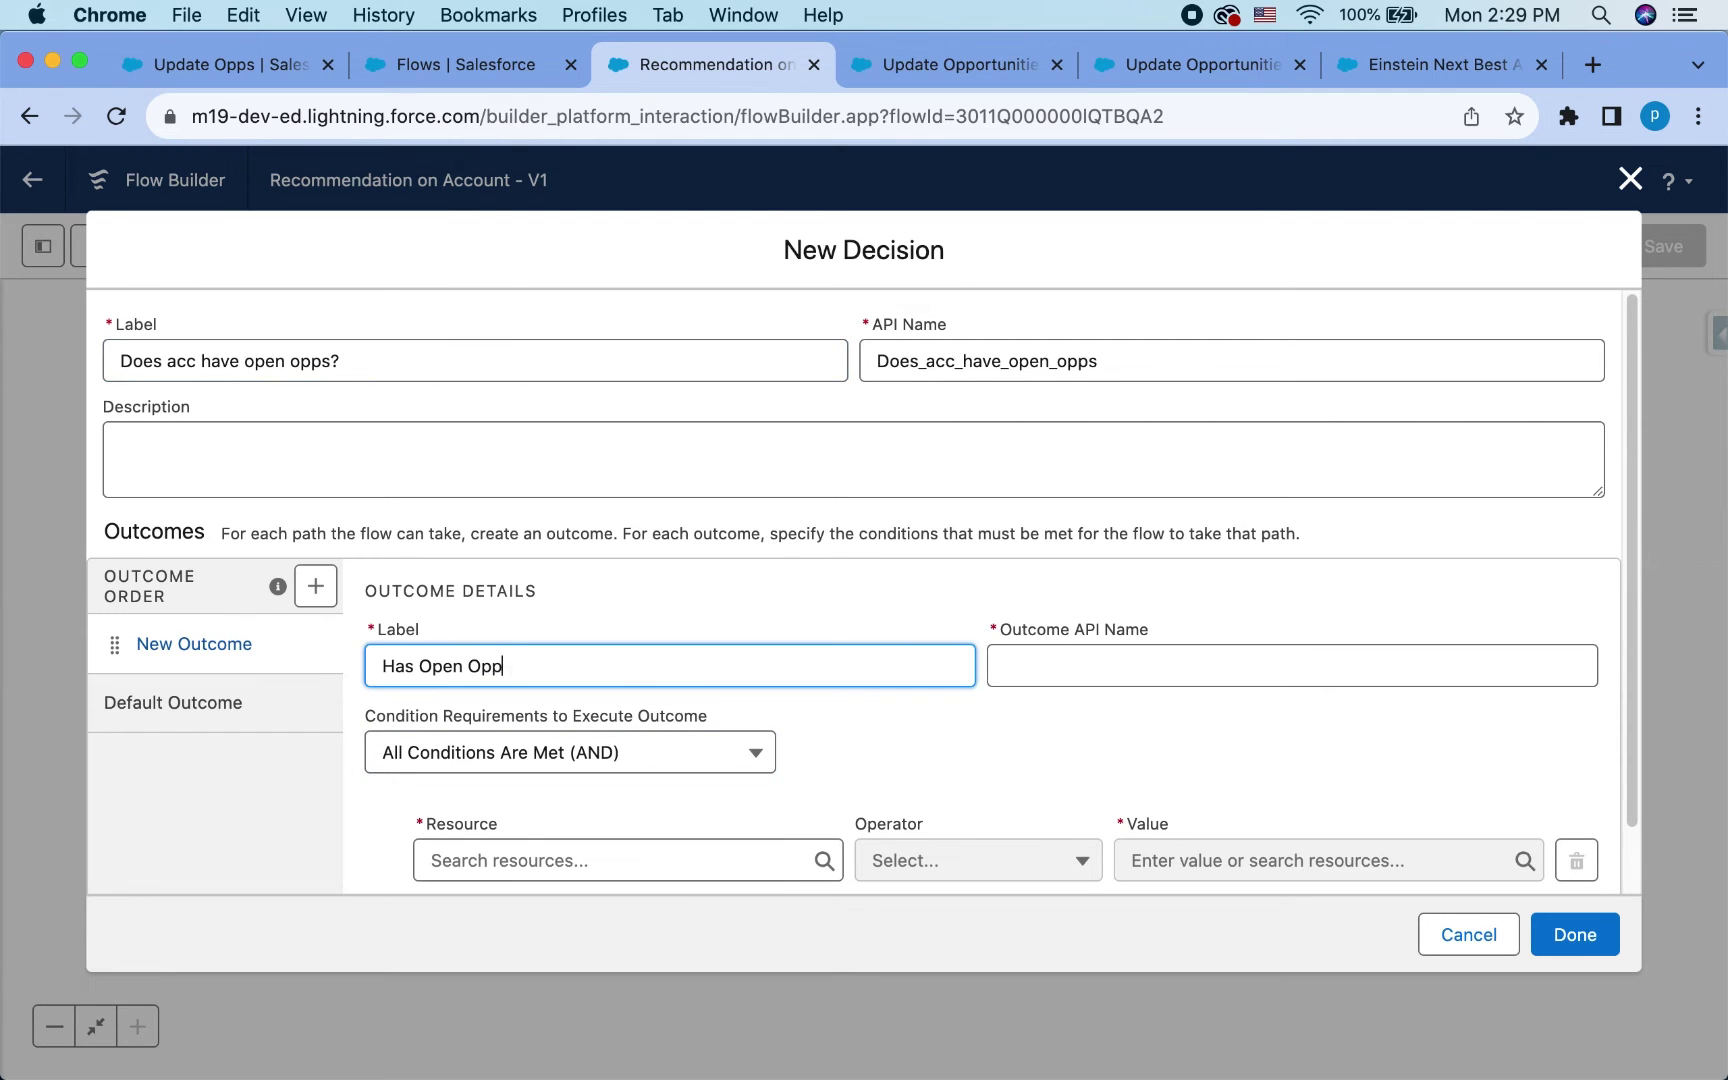
{"action": "left_click", "coordinate": [1043, 665]}
{"action": "left_click", "coordinate": [605, 872]}
{"action": "left_click", "coordinate": [678, 596]}
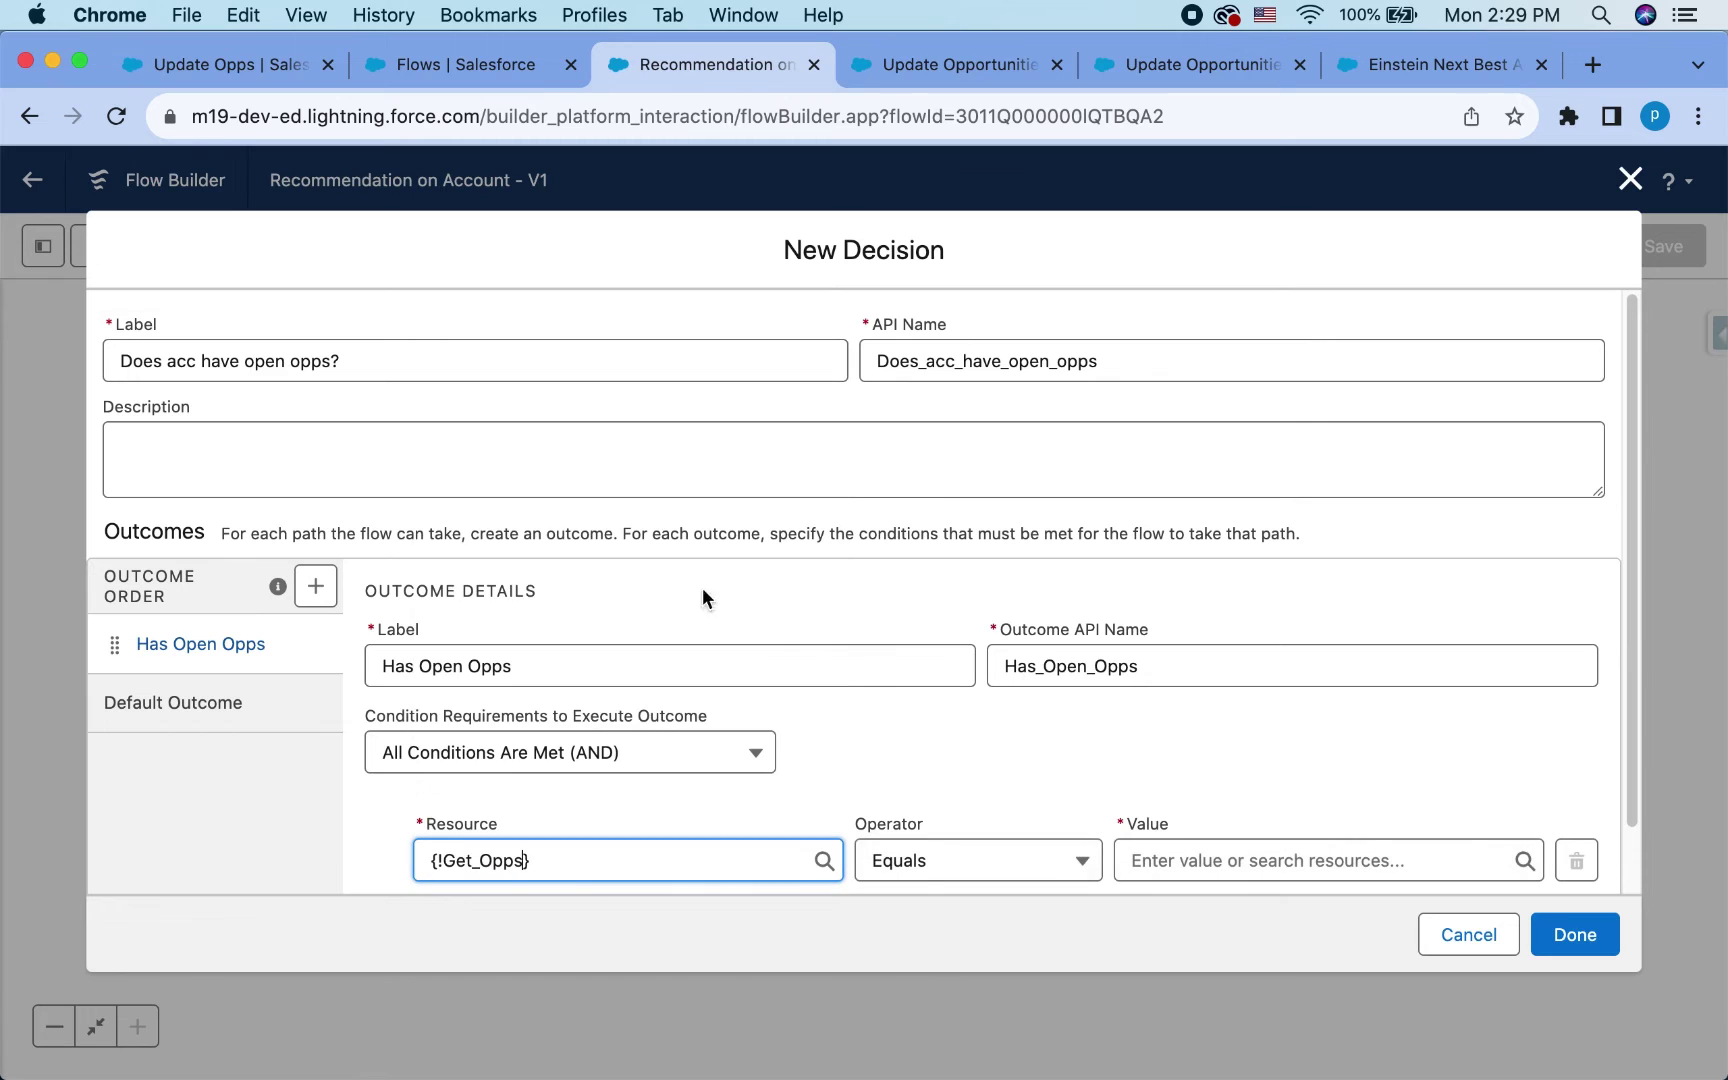
{"action": "left_click", "coordinate": [922, 876]}
{"action": "left_click", "coordinate": [893, 706]}
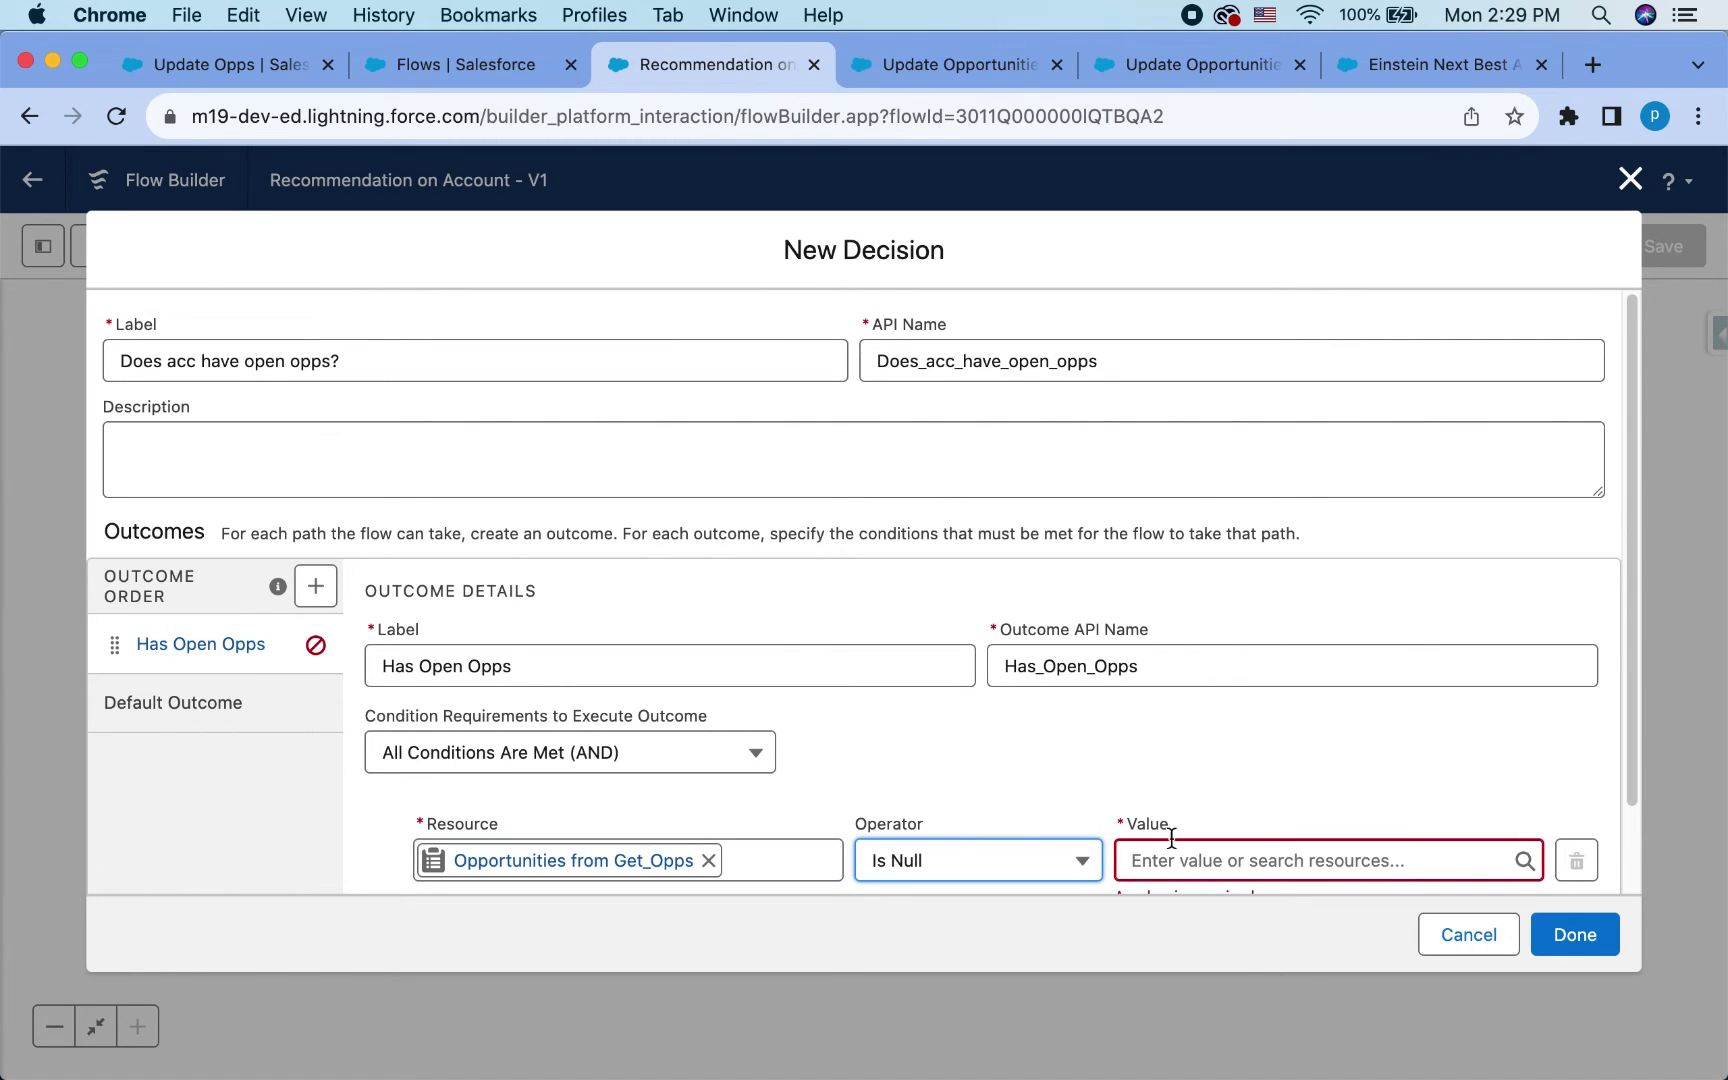
{"action": "left_click", "coordinate": [1176, 845]}
{"action": "type", "text": "false"}
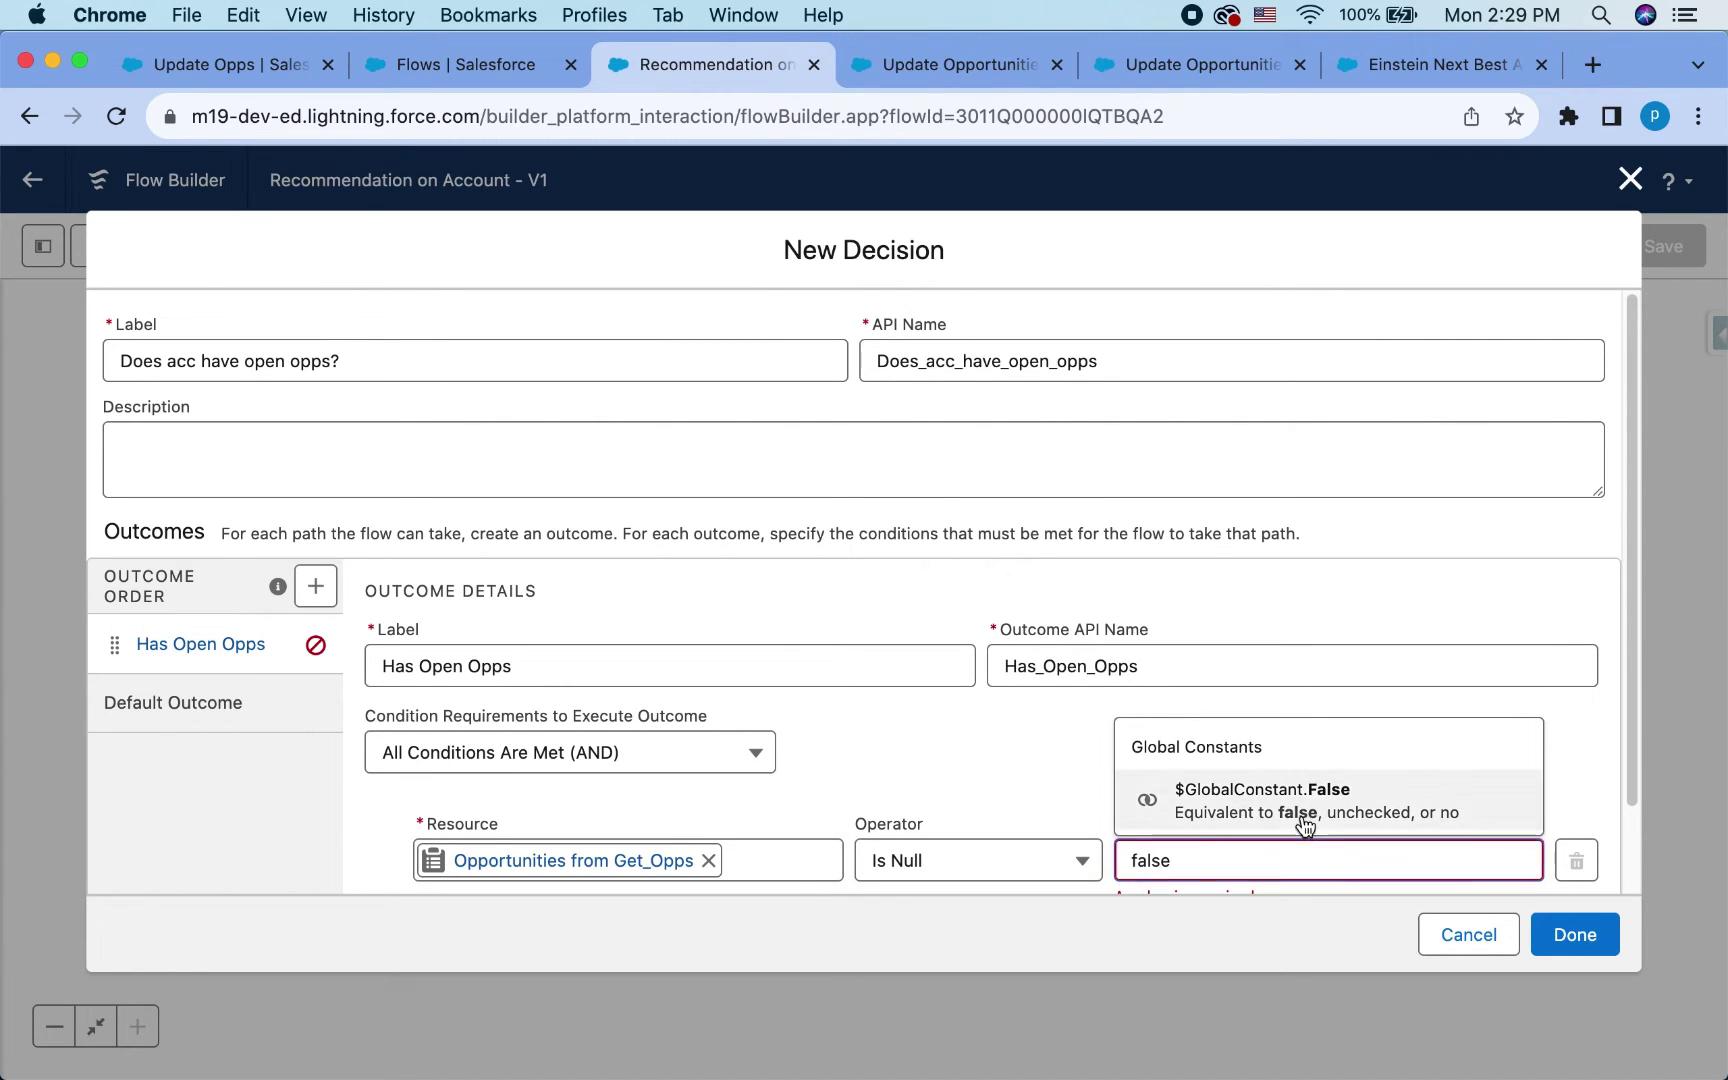
{"action": "left_click", "coordinate": [1300, 688]}
{"action": "scroll", "coordinate": [1397, 757], "scroll_direction": "down", "scroll_amount": 2}
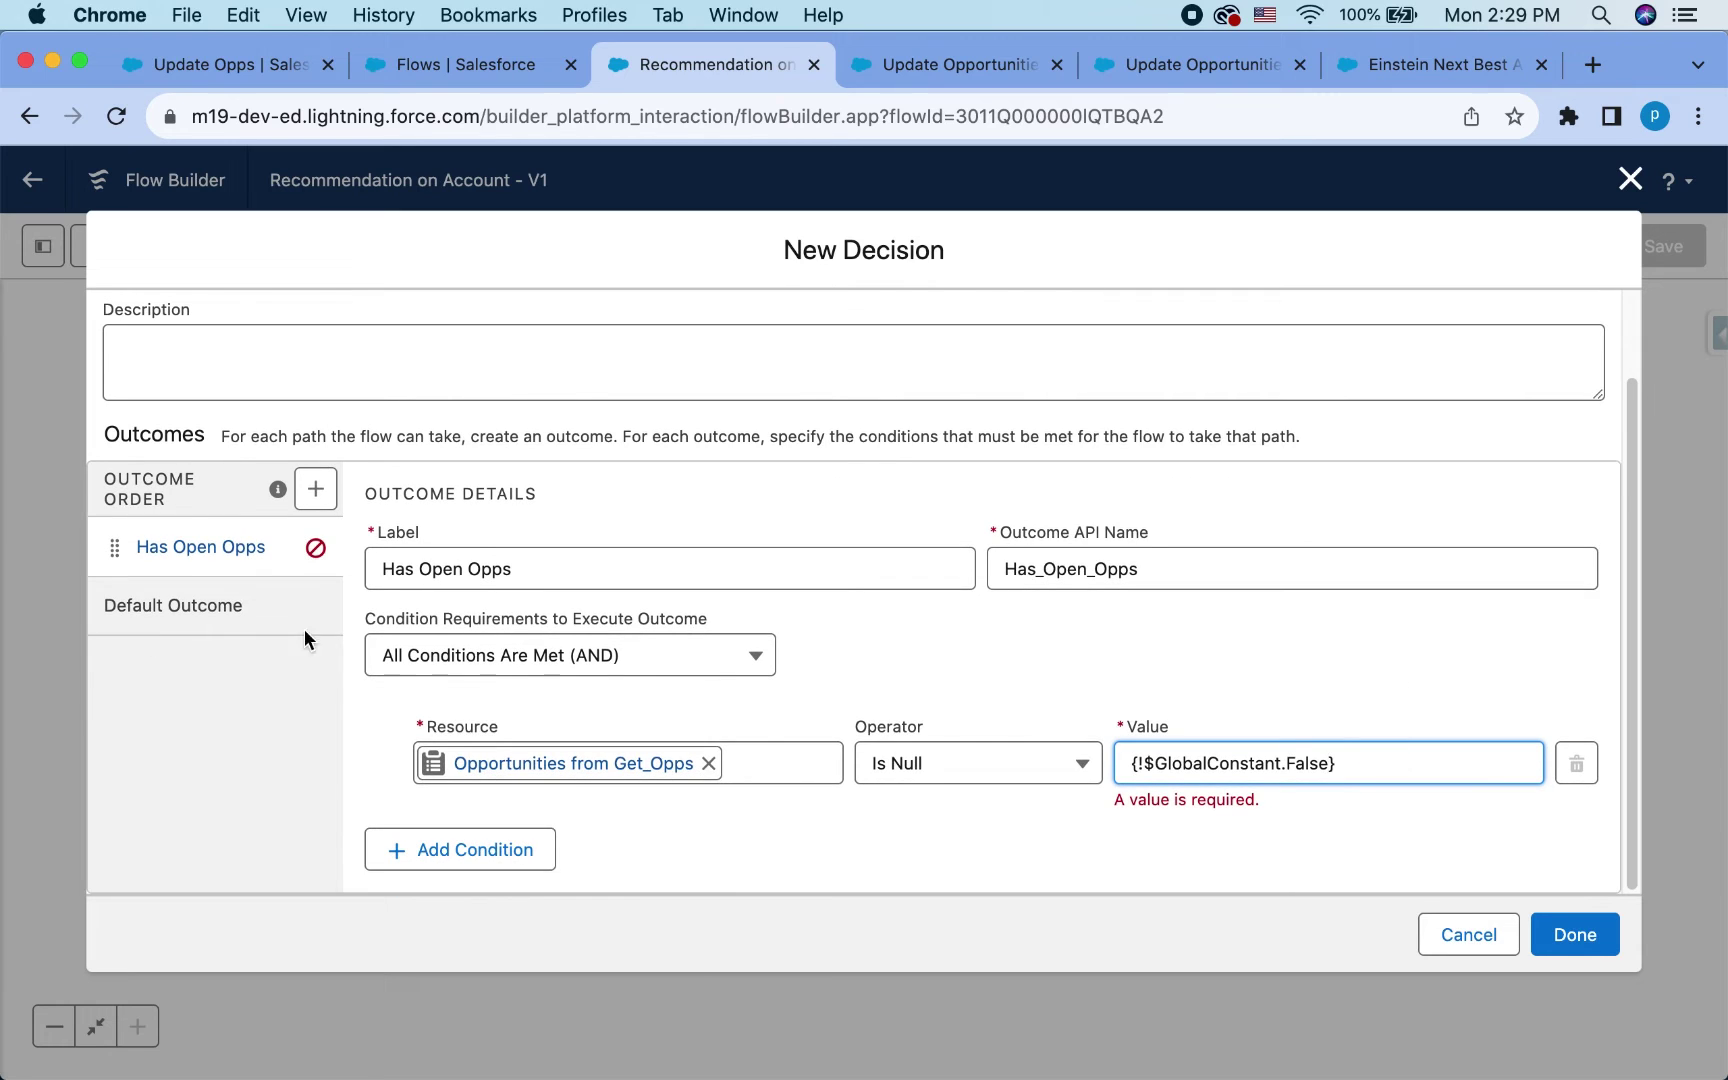
{"action": "left_click", "coordinate": [226, 597]}
- Rename the default outcome to 'No Open opps' and finish the decision
{"action": "left_click", "coordinate": [175, 632]}
{"action": "triple_click", "coordinate": [422, 676]}
{"action": "type", "text": "No Opne o"}
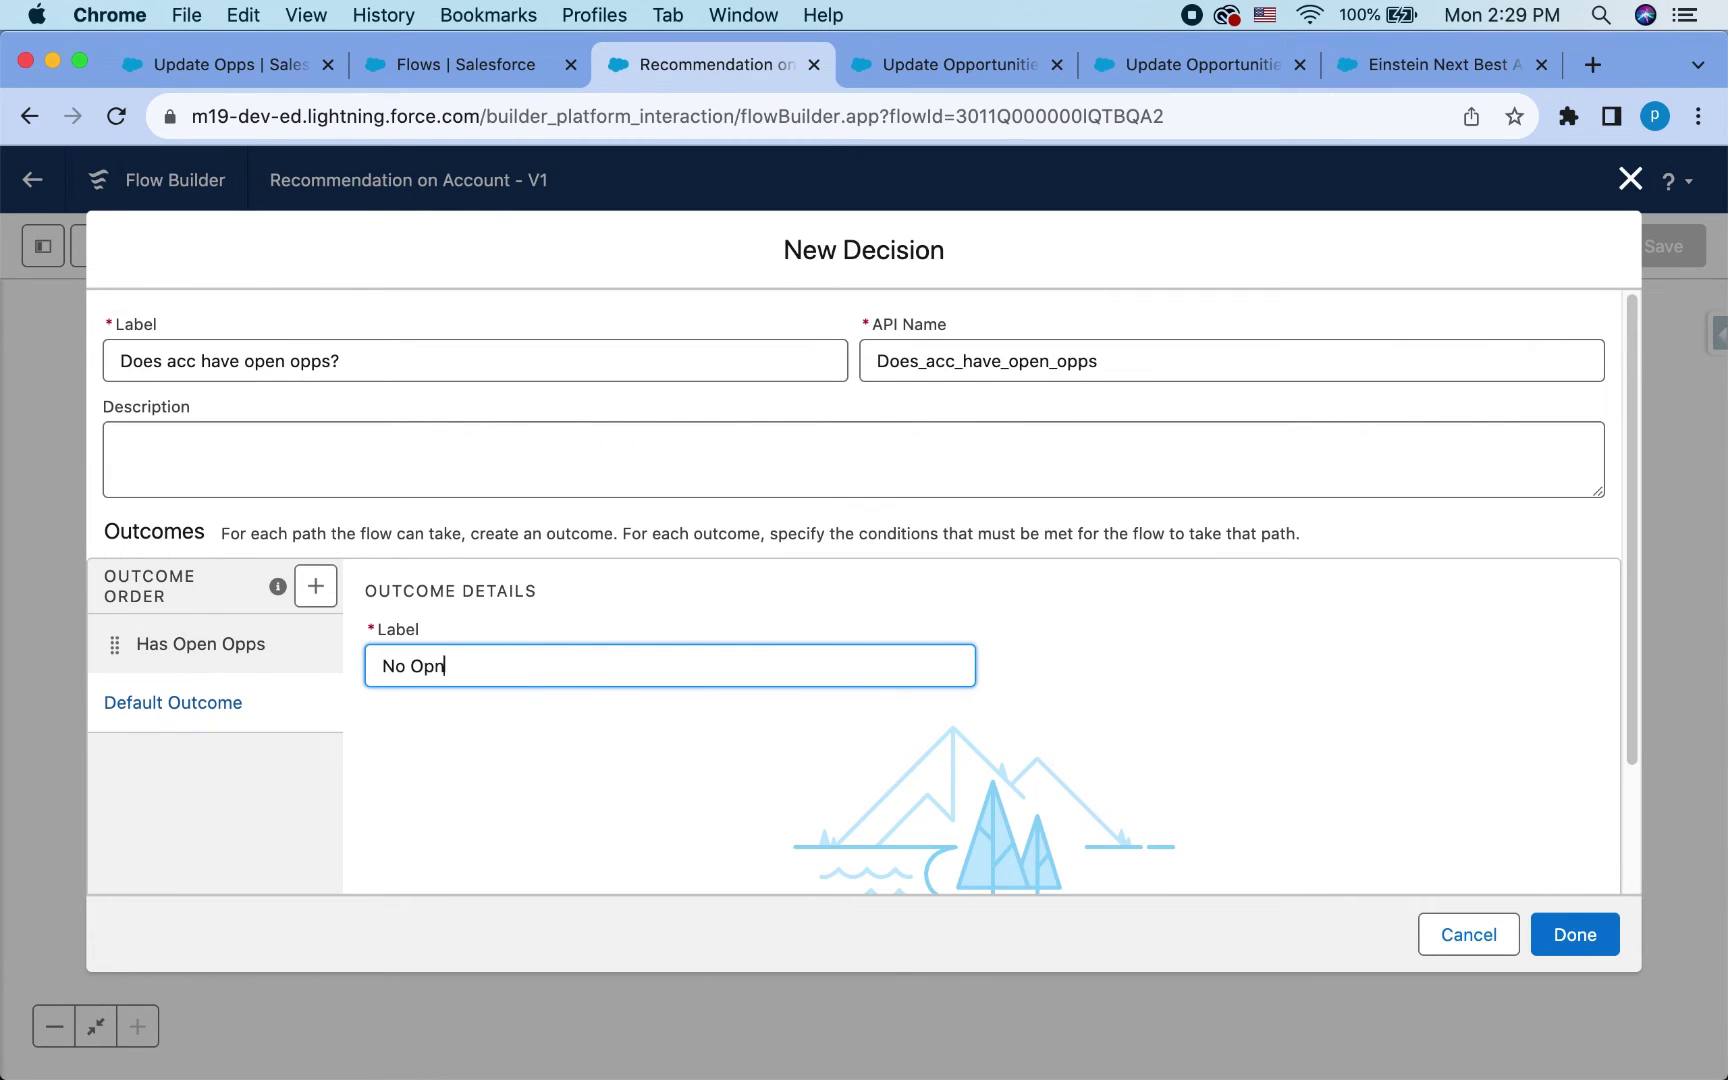
{"action": "type", "text": "pps"}
{"action": "double_click", "coordinate": [432, 666]}
{"action": "type", "text": "Open"}
{"action": "left_click", "coordinate": [1572, 935]}
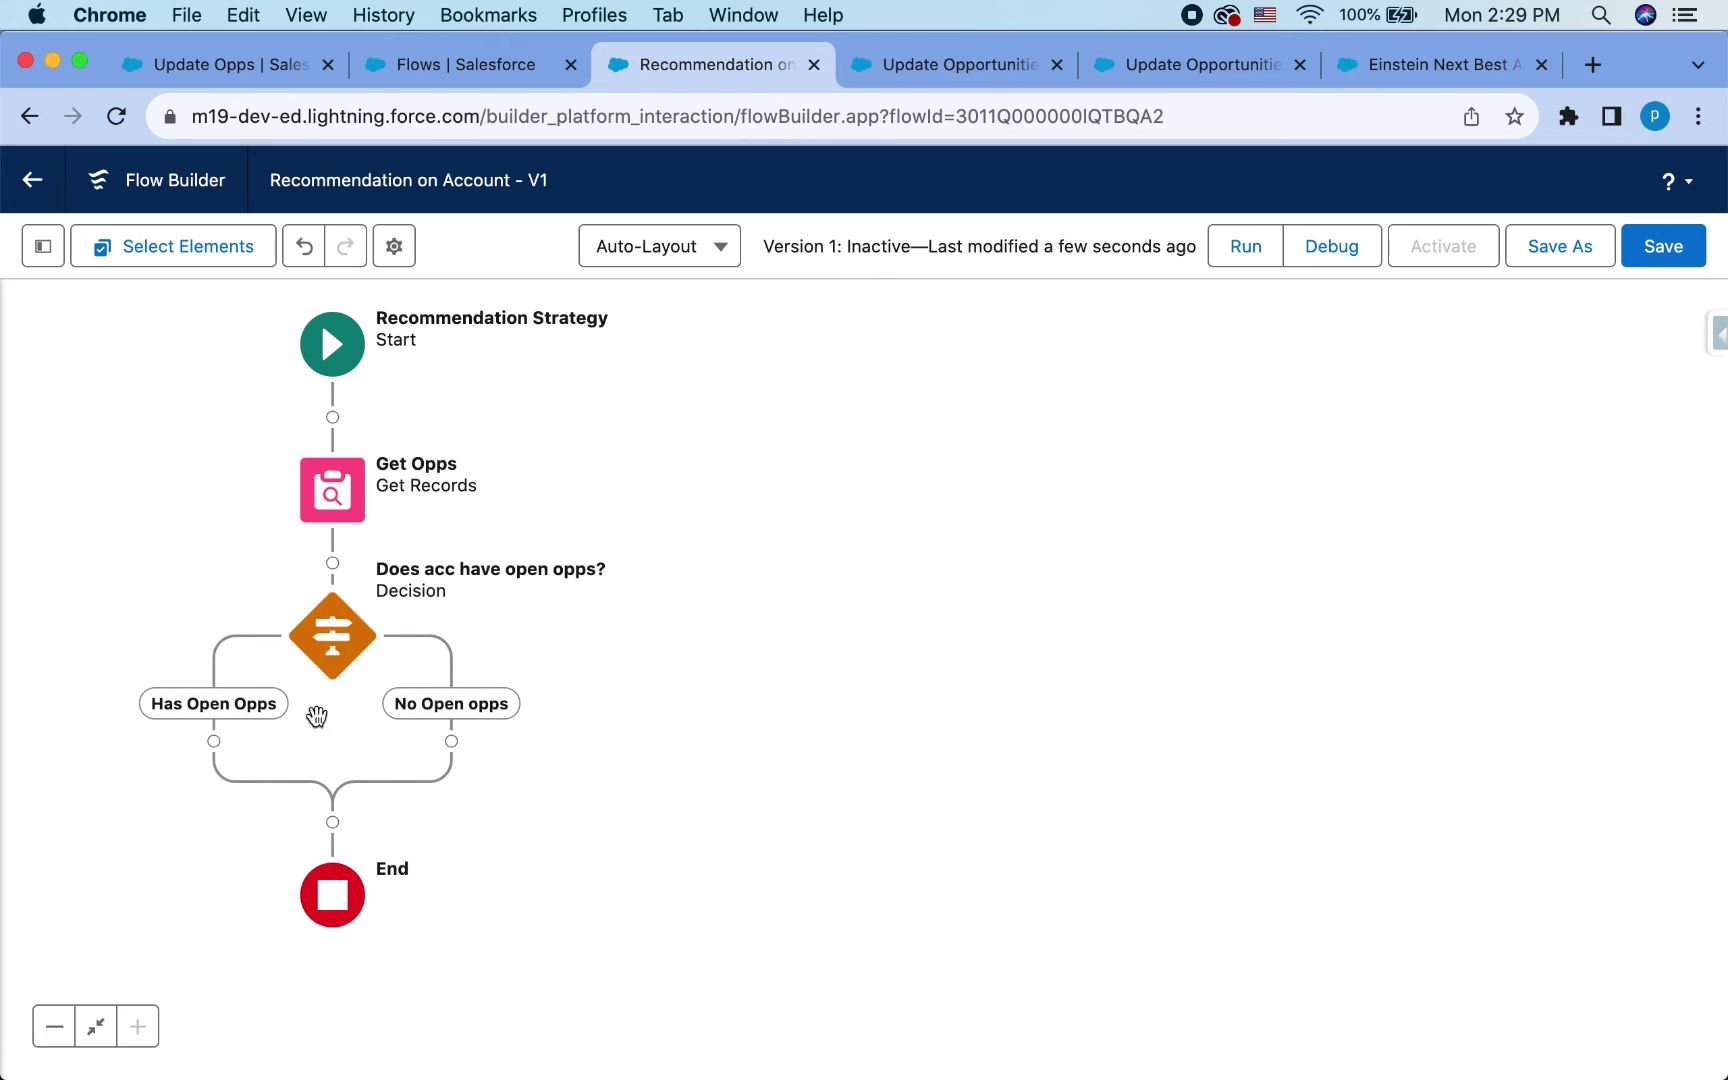
- Add a Get Records step 'Get Opp Recommendation' on Has Open Opps, querying Recommendation
{"action": "left_click", "coordinate": [214, 741]}
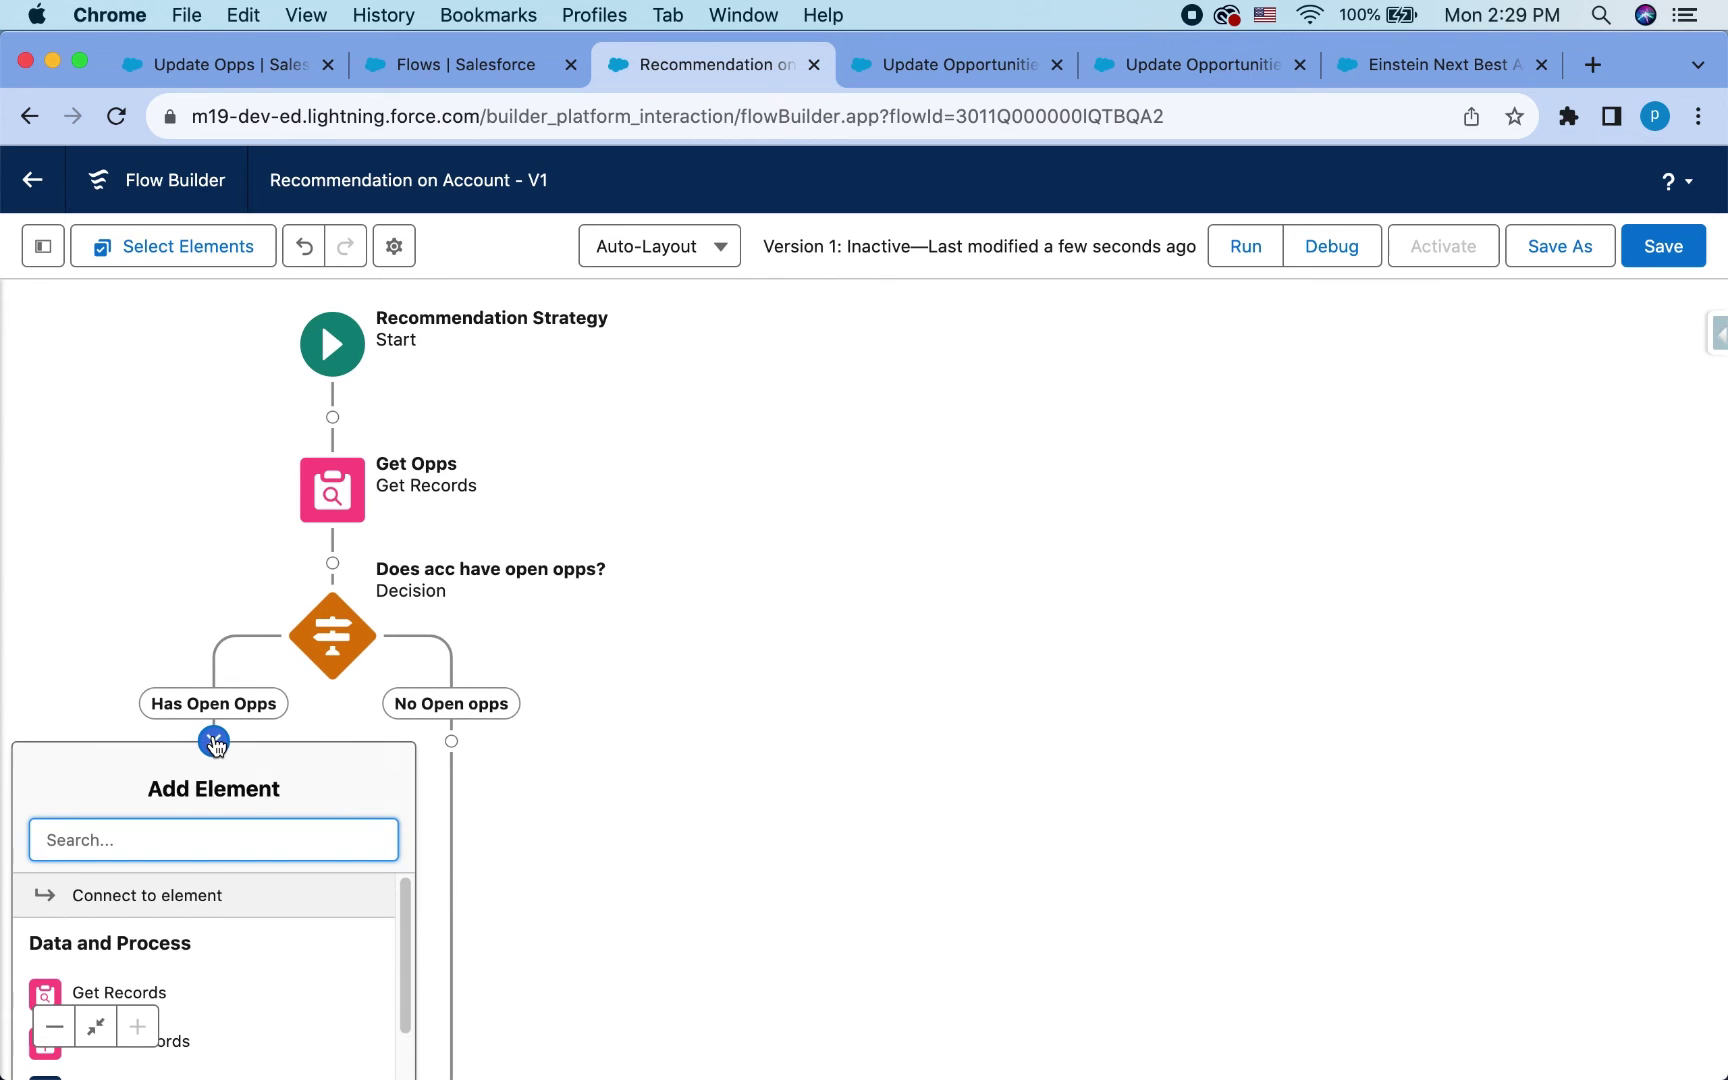
{"action": "left_click", "coordinate": [106, 993]}
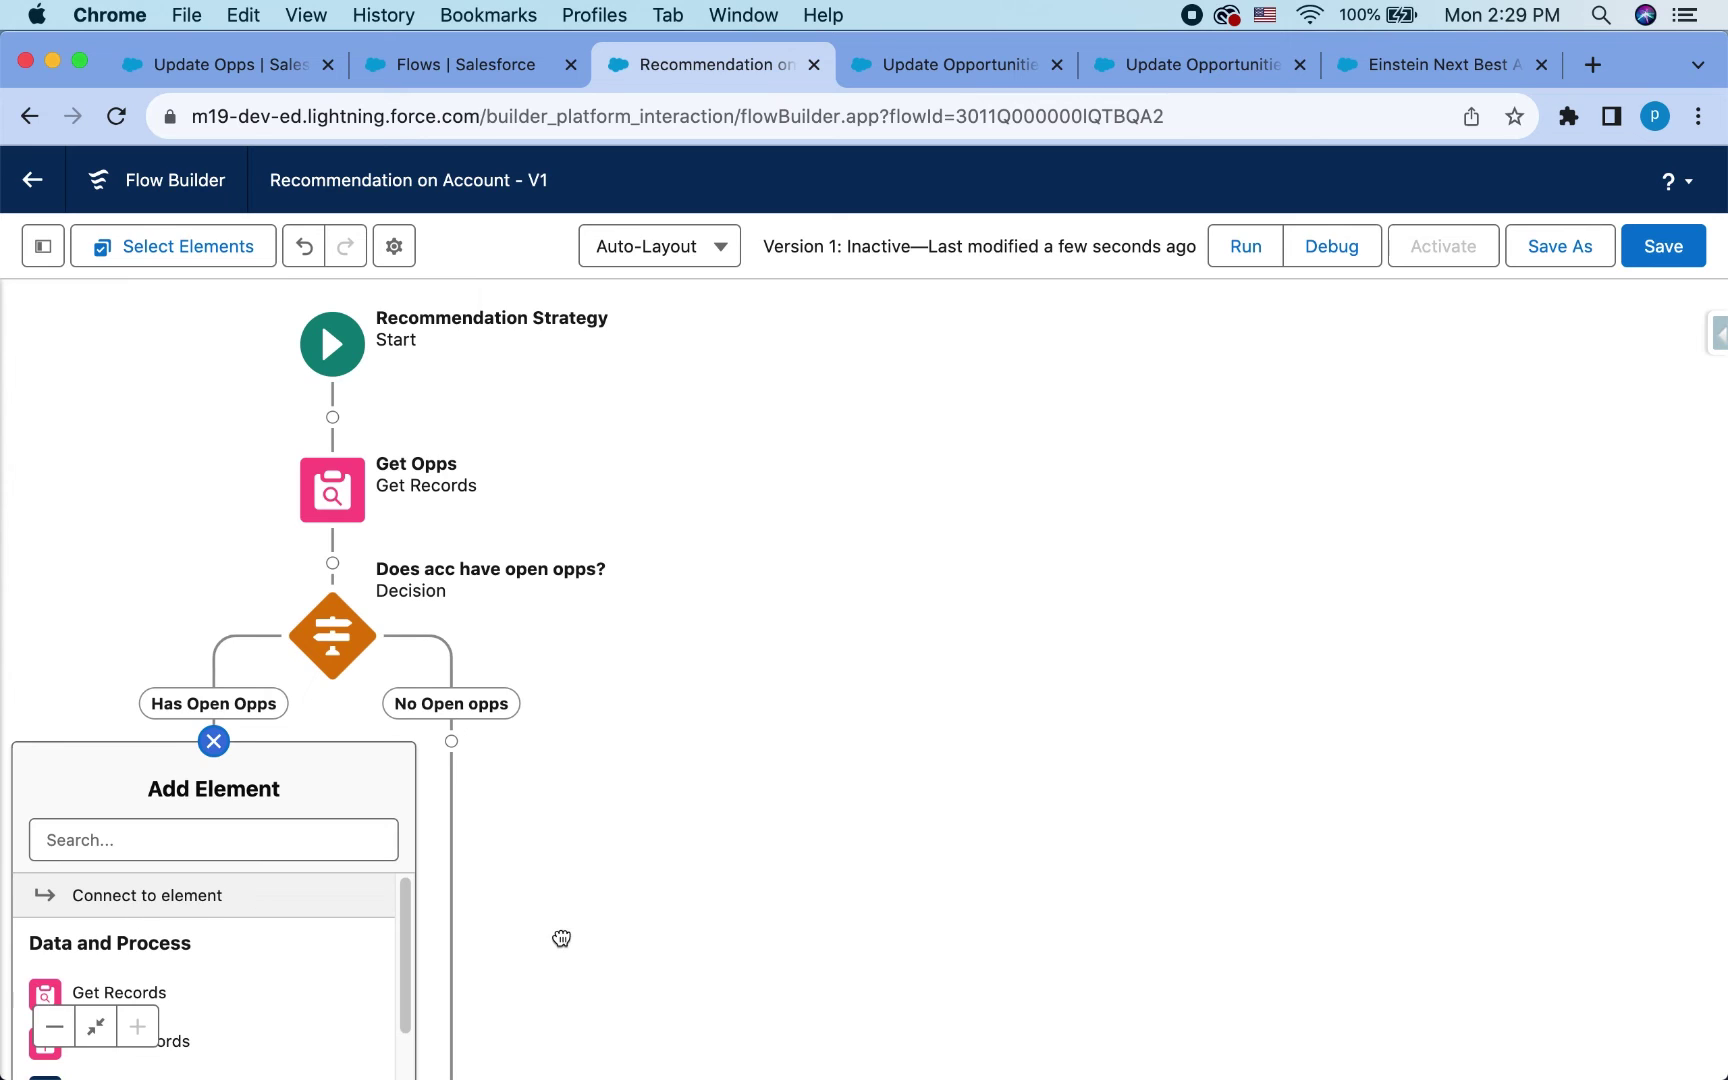
{"action": "left_click_drag", "start_coordinate": [563, 935], "coordinate": [599, 723]}
{"action": "left_click", "coordinate": [200, 776]}
{"action": "type", "text": "Get"}
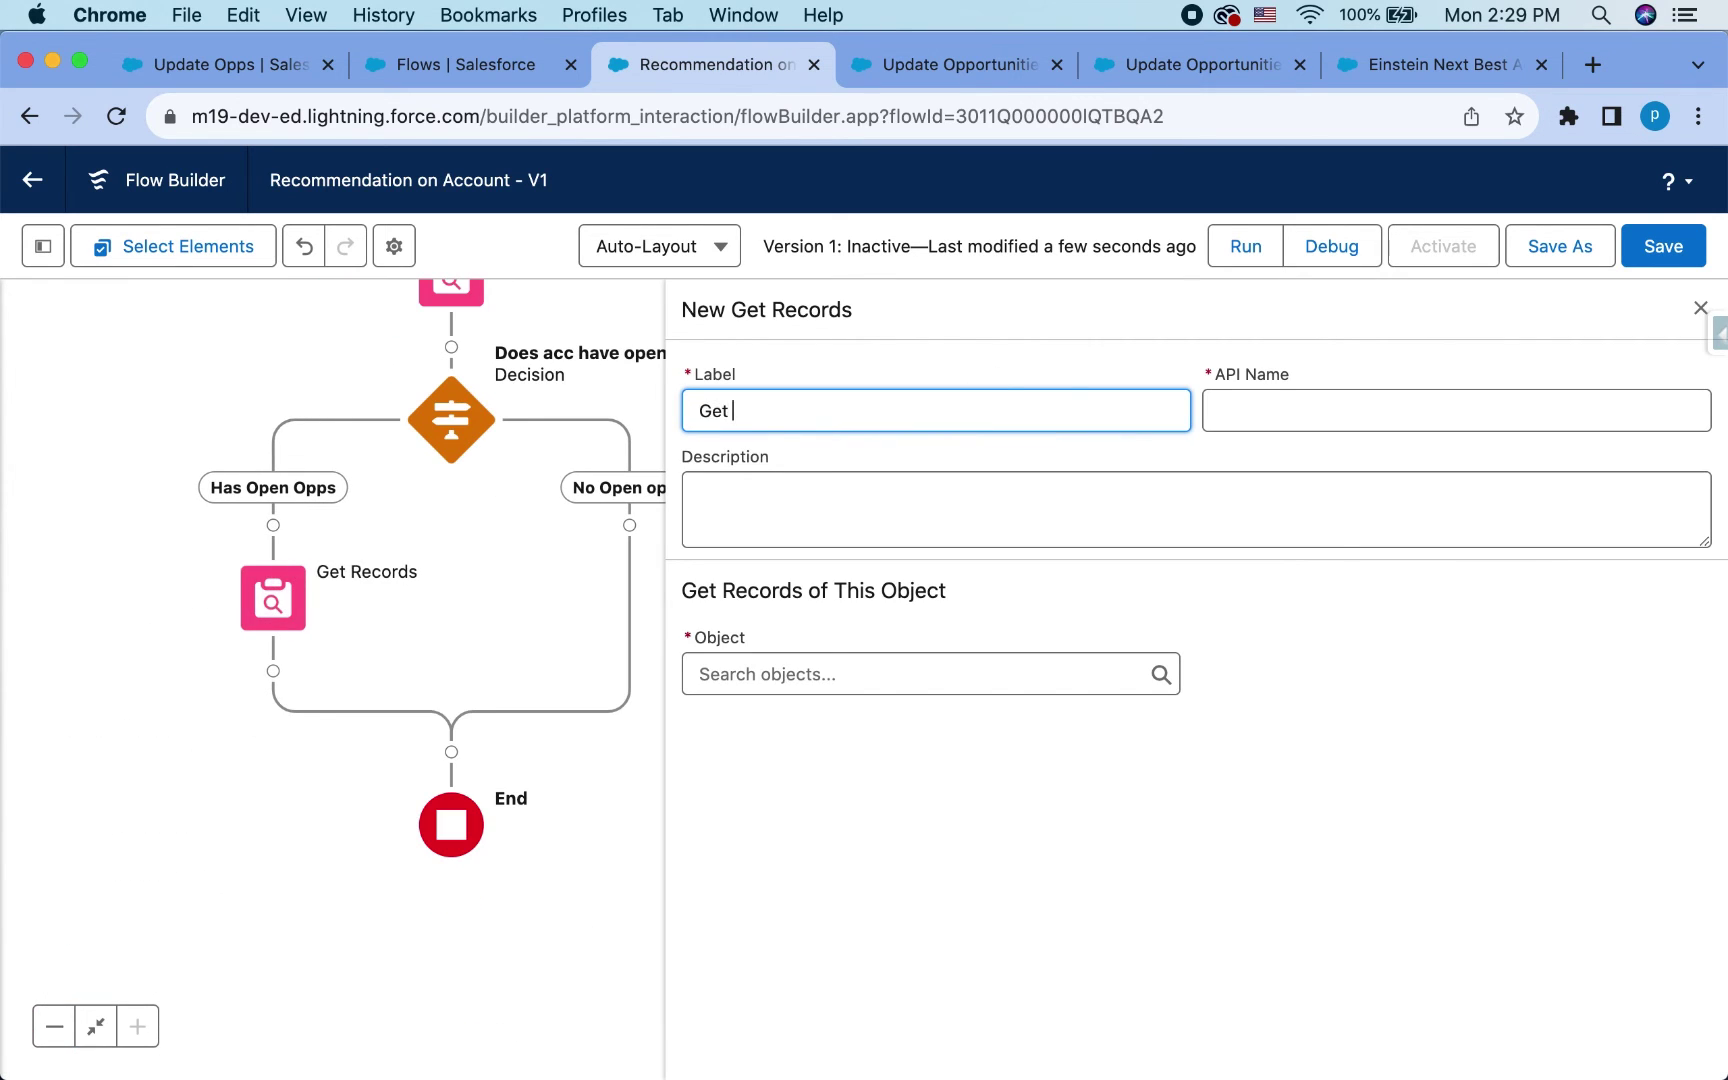
{"action": "type", "text": " Opp Recomemmendation"}
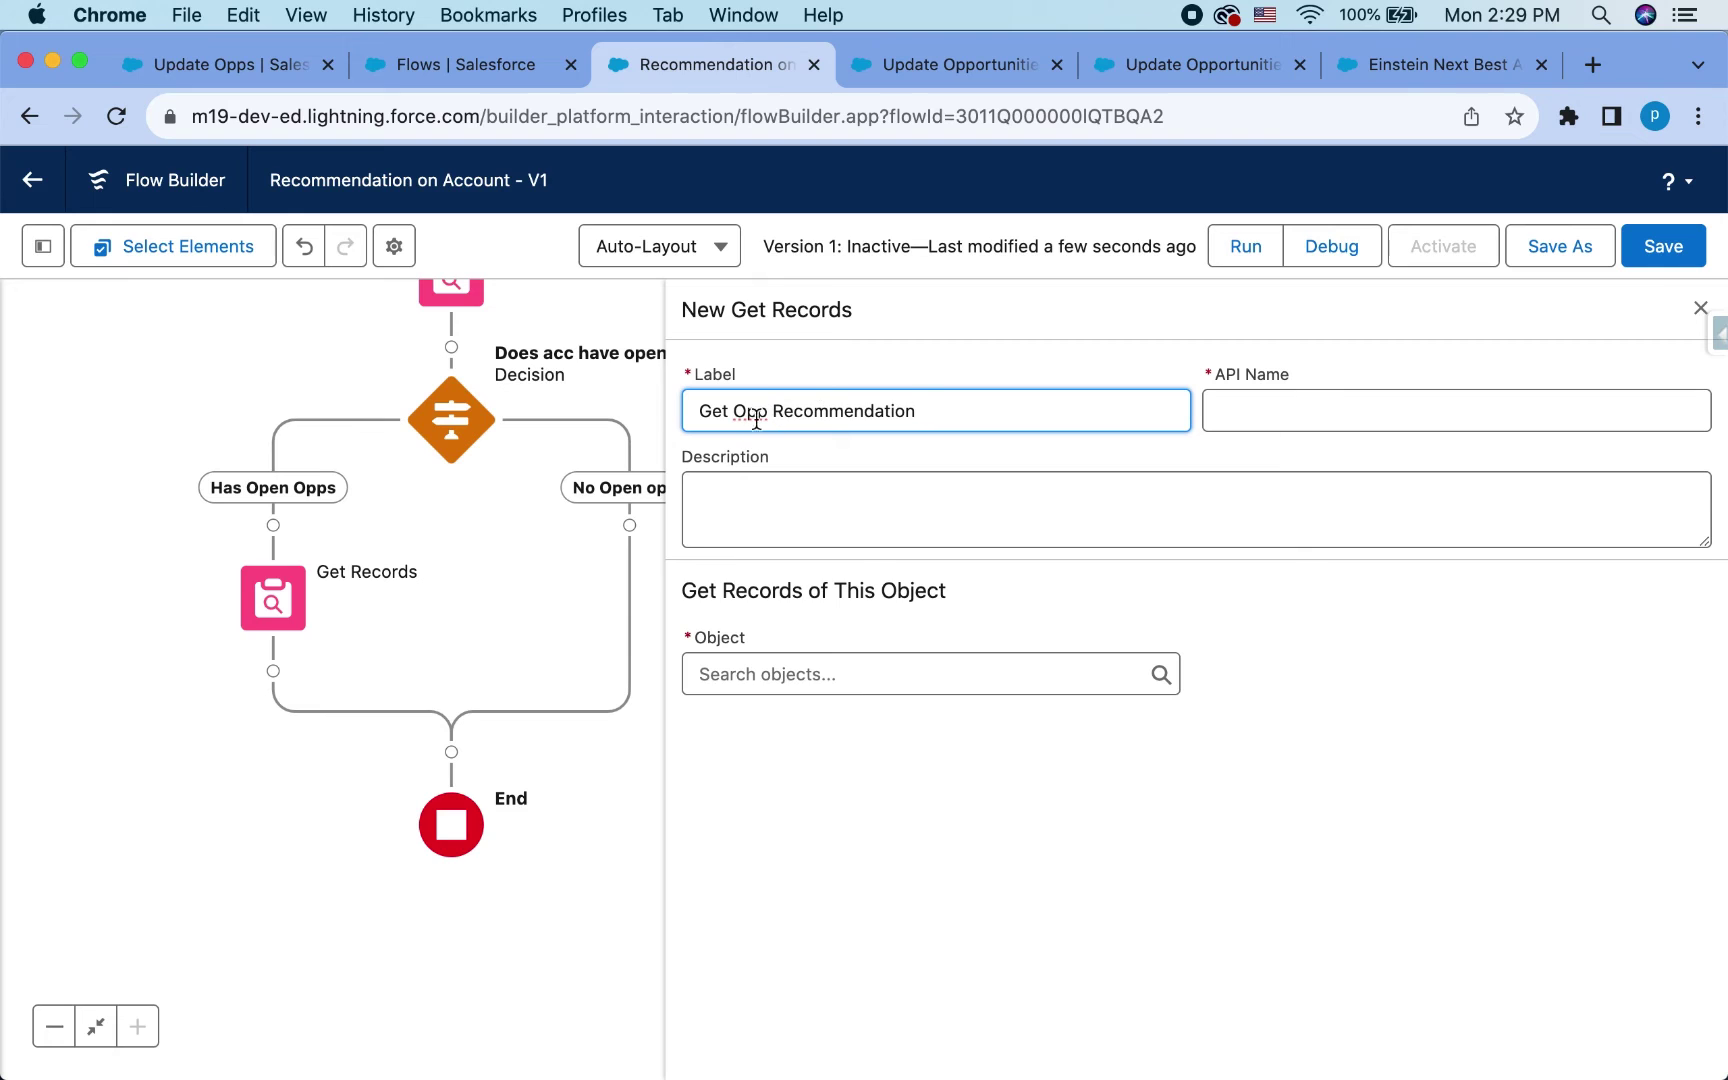
{"action": "left_click", "coordinate": [922, 673]}
{"action": "type", "text": "recom"}
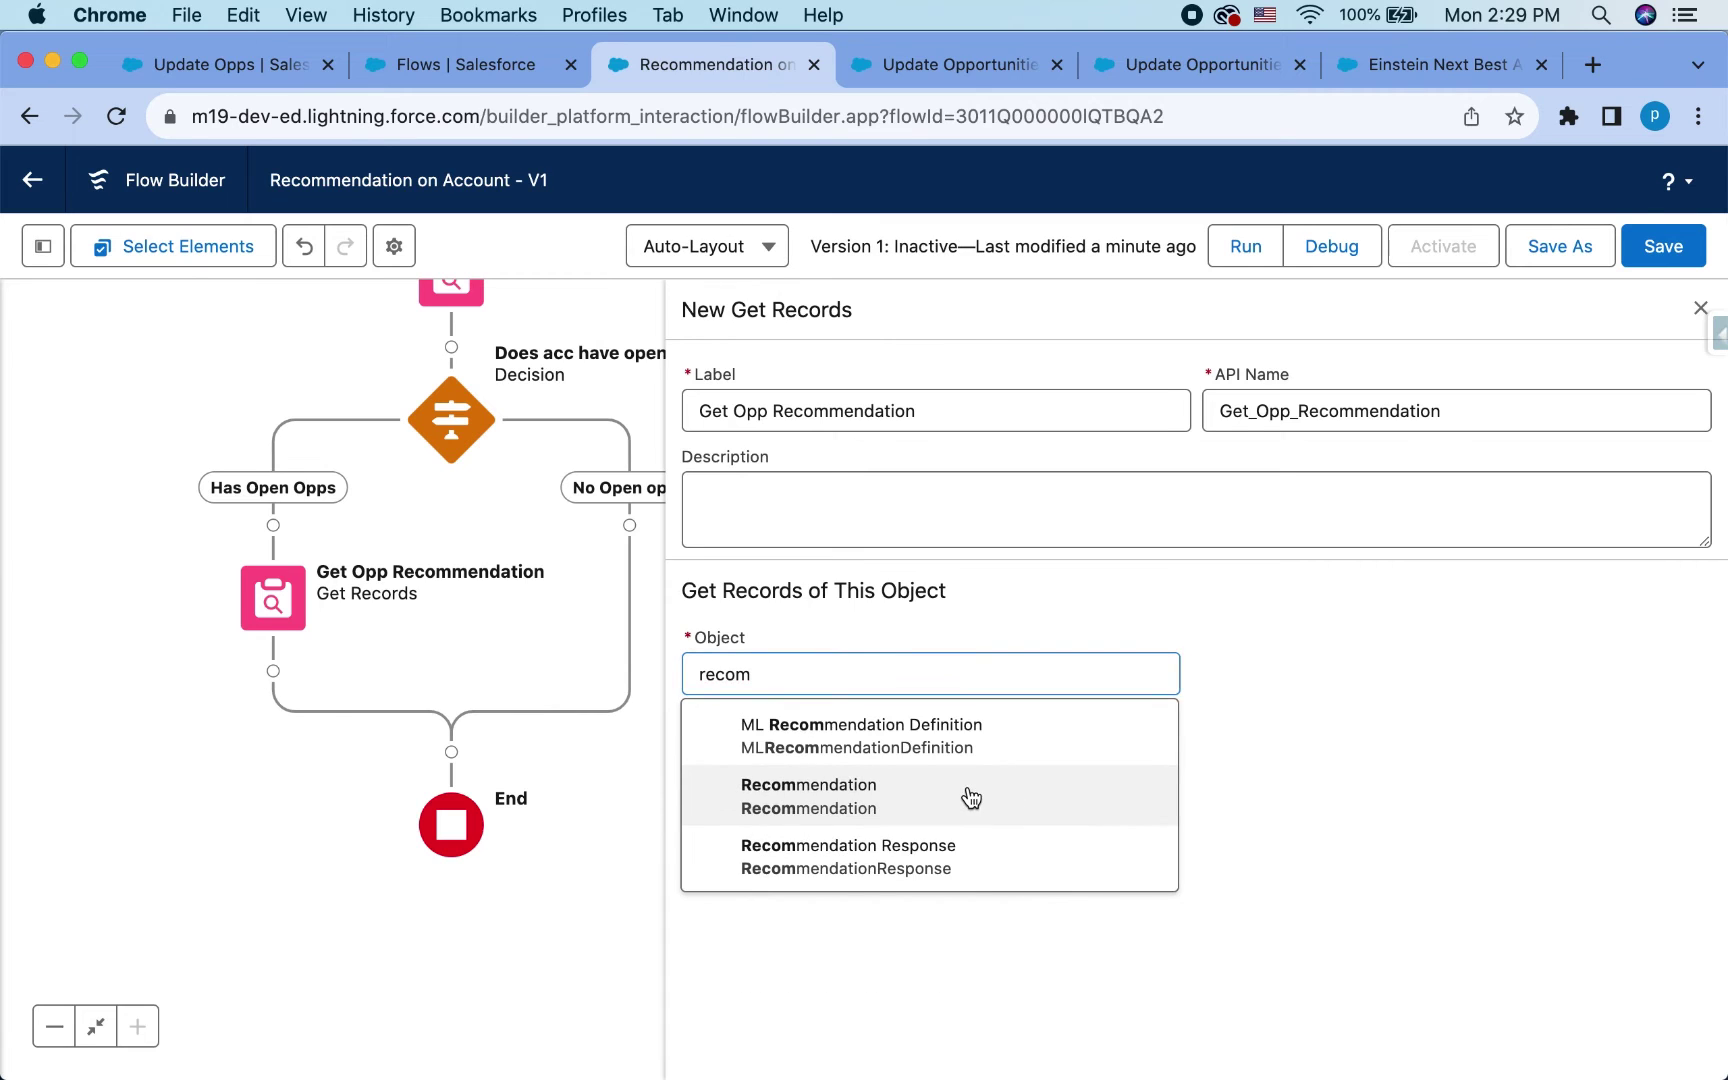
{"action": "left_click", "coordinate": [976, 812]}
- Filter by the Name field and copy 'Update Opps' from the recommendation record tab
{"action": "left_click", "coordinate": [934, 931]}
{"action": "type", "text": "nam"}
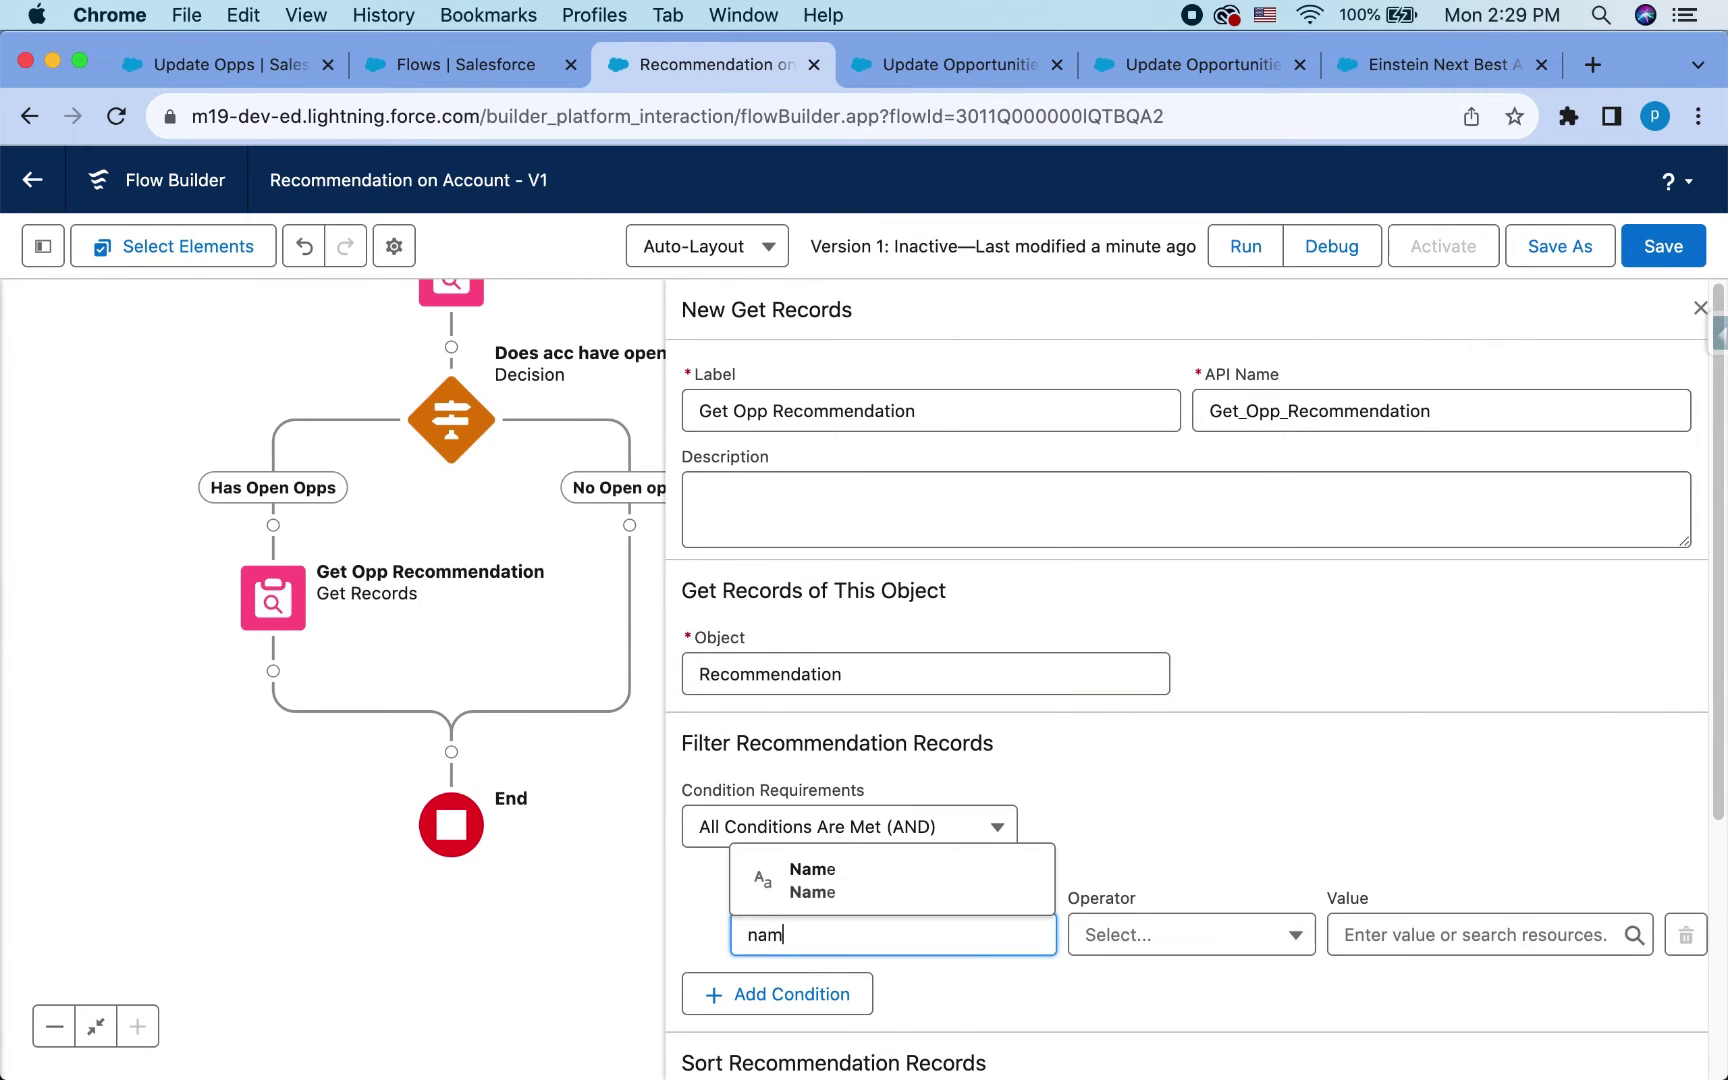
{"action": "left_click", "coordinate": [932, 872]}
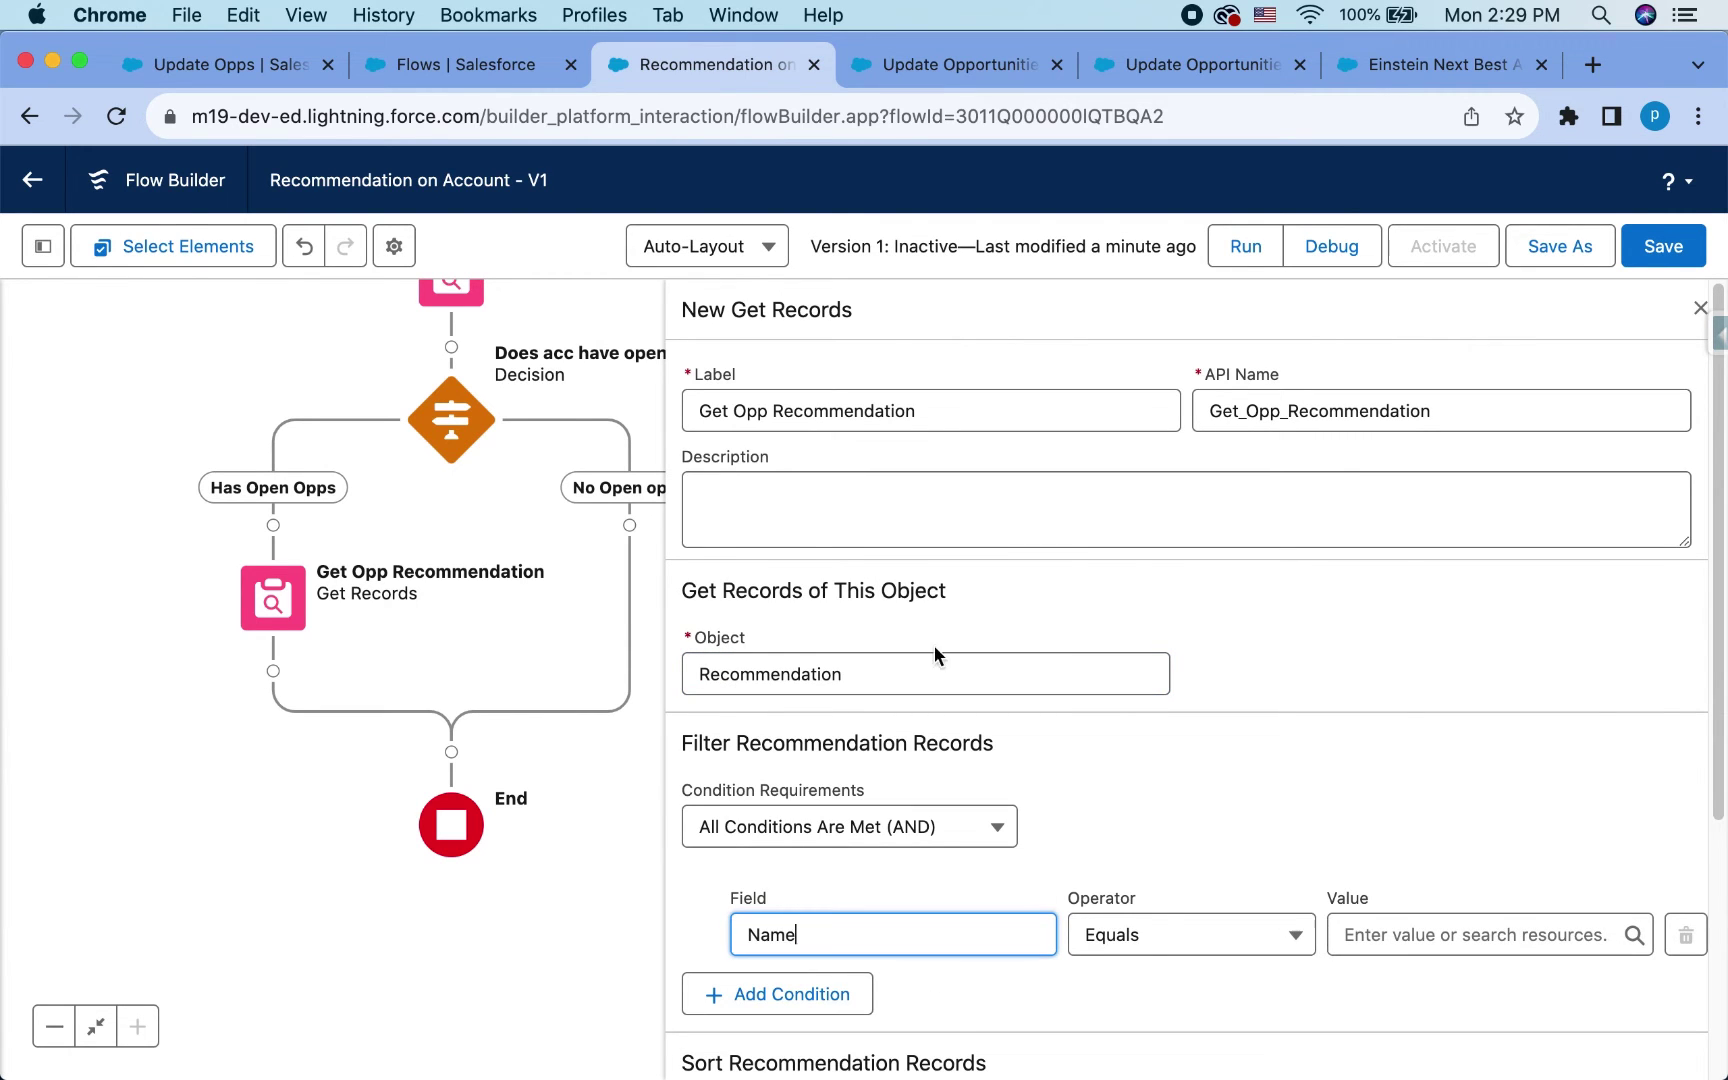
{"action": "left_click", "coordinate": [265, 70]}
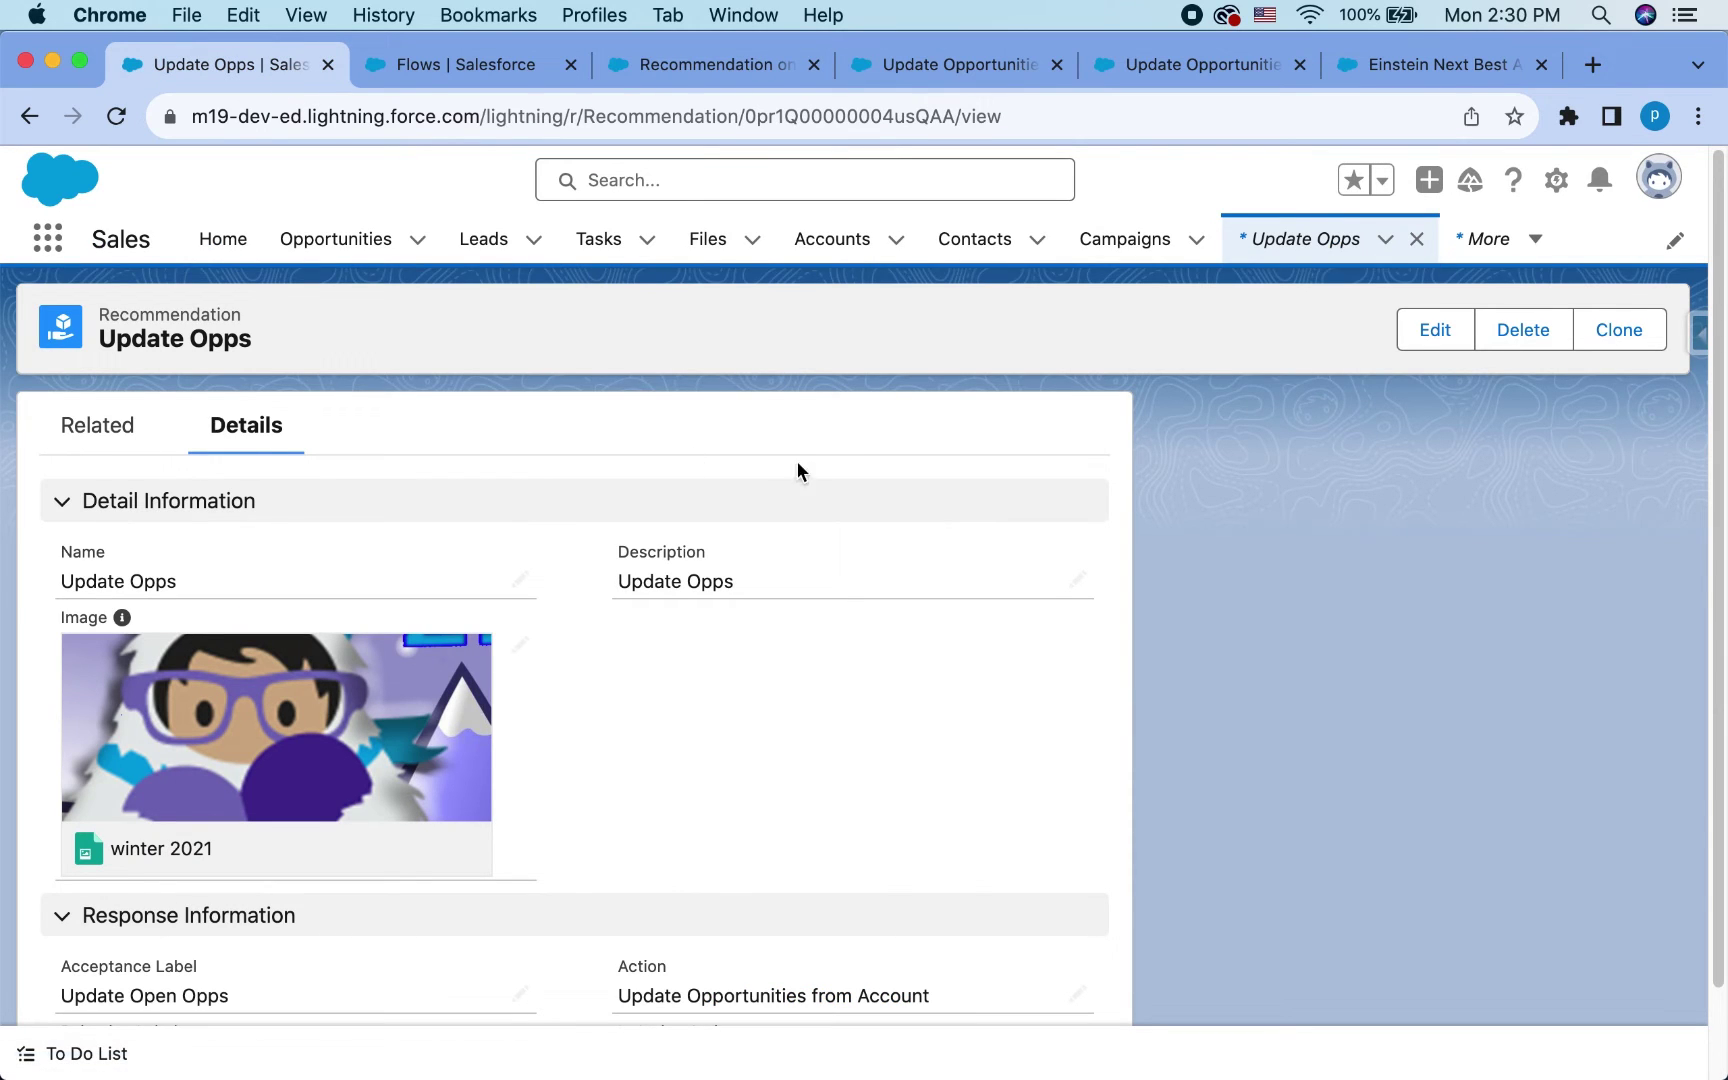
{"action": "left_click_drag", "start_coordinate": [178, 583], "coordinate": [59, 586]}
{"action": "key", "text": "super+c"}
{"action": "left_click", "coordinate": [502, 70]}
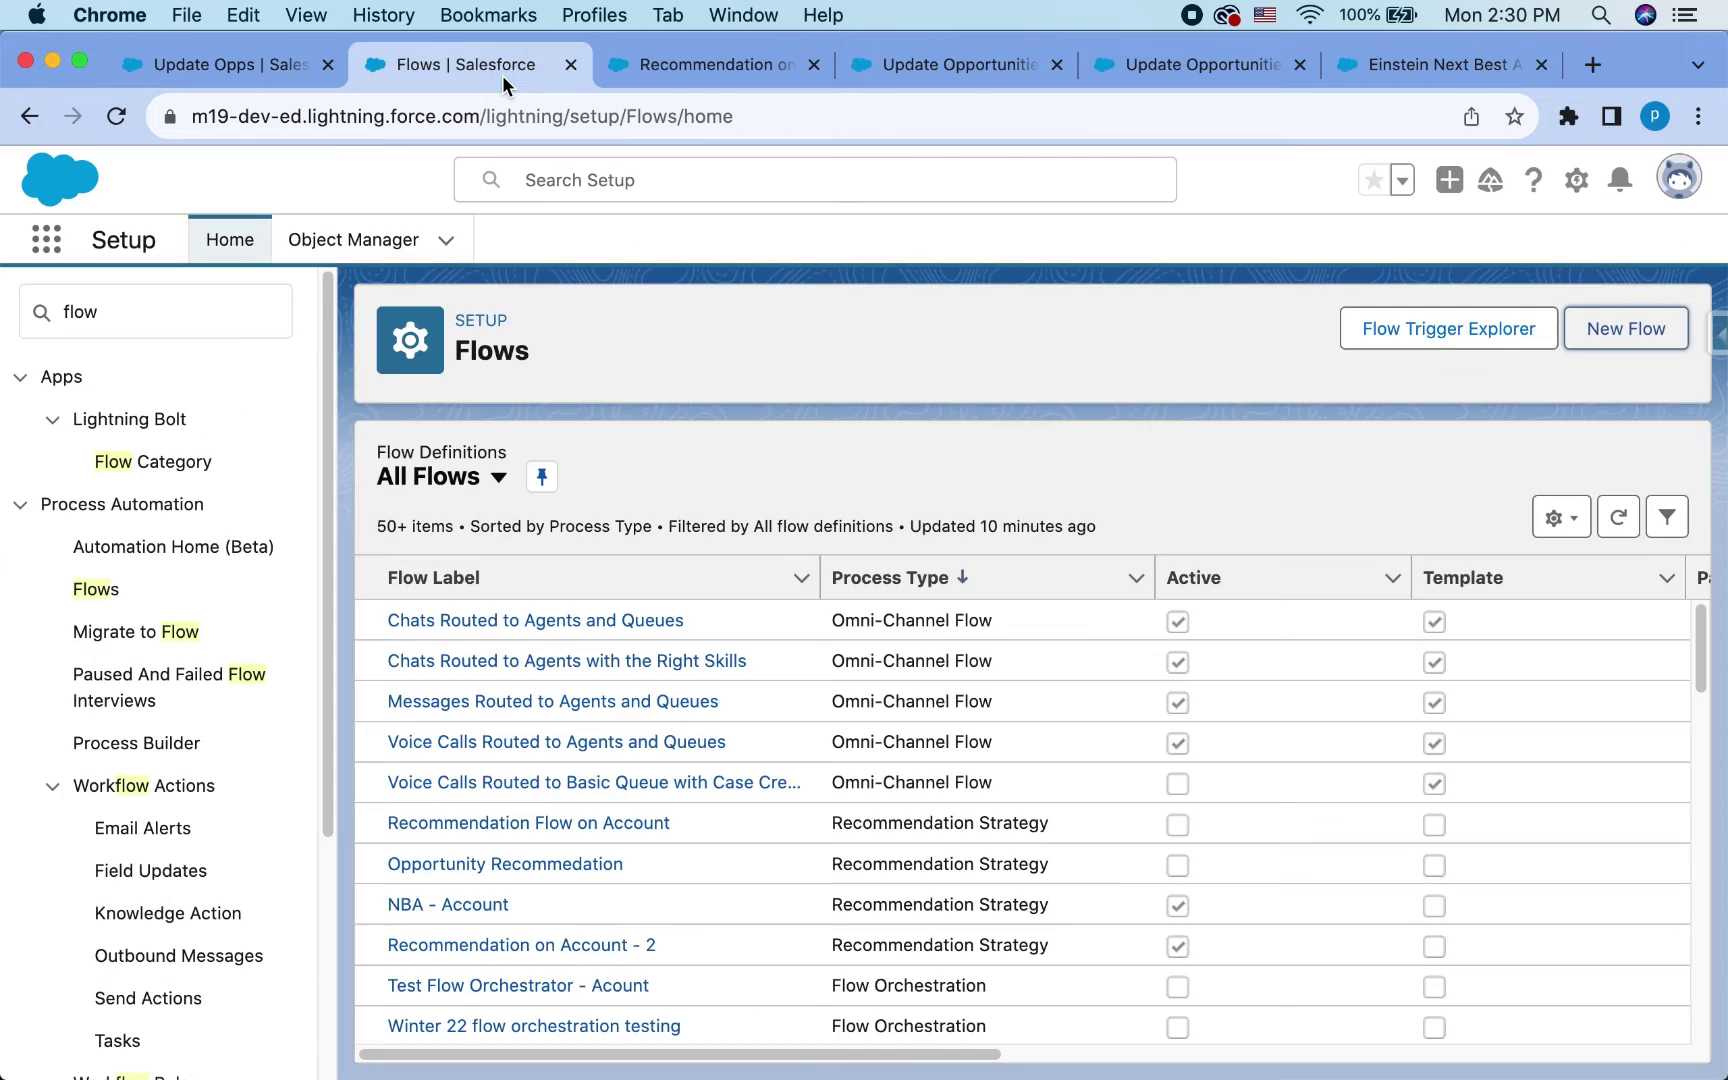
{"action": "left_click", "coordinate": [688, 65]}
- Paste 'Update Opps' as the Name filter value
{"action": "left_click", "coordinate": [1365, 934]}
{"action": "key", "text": "super+v"}
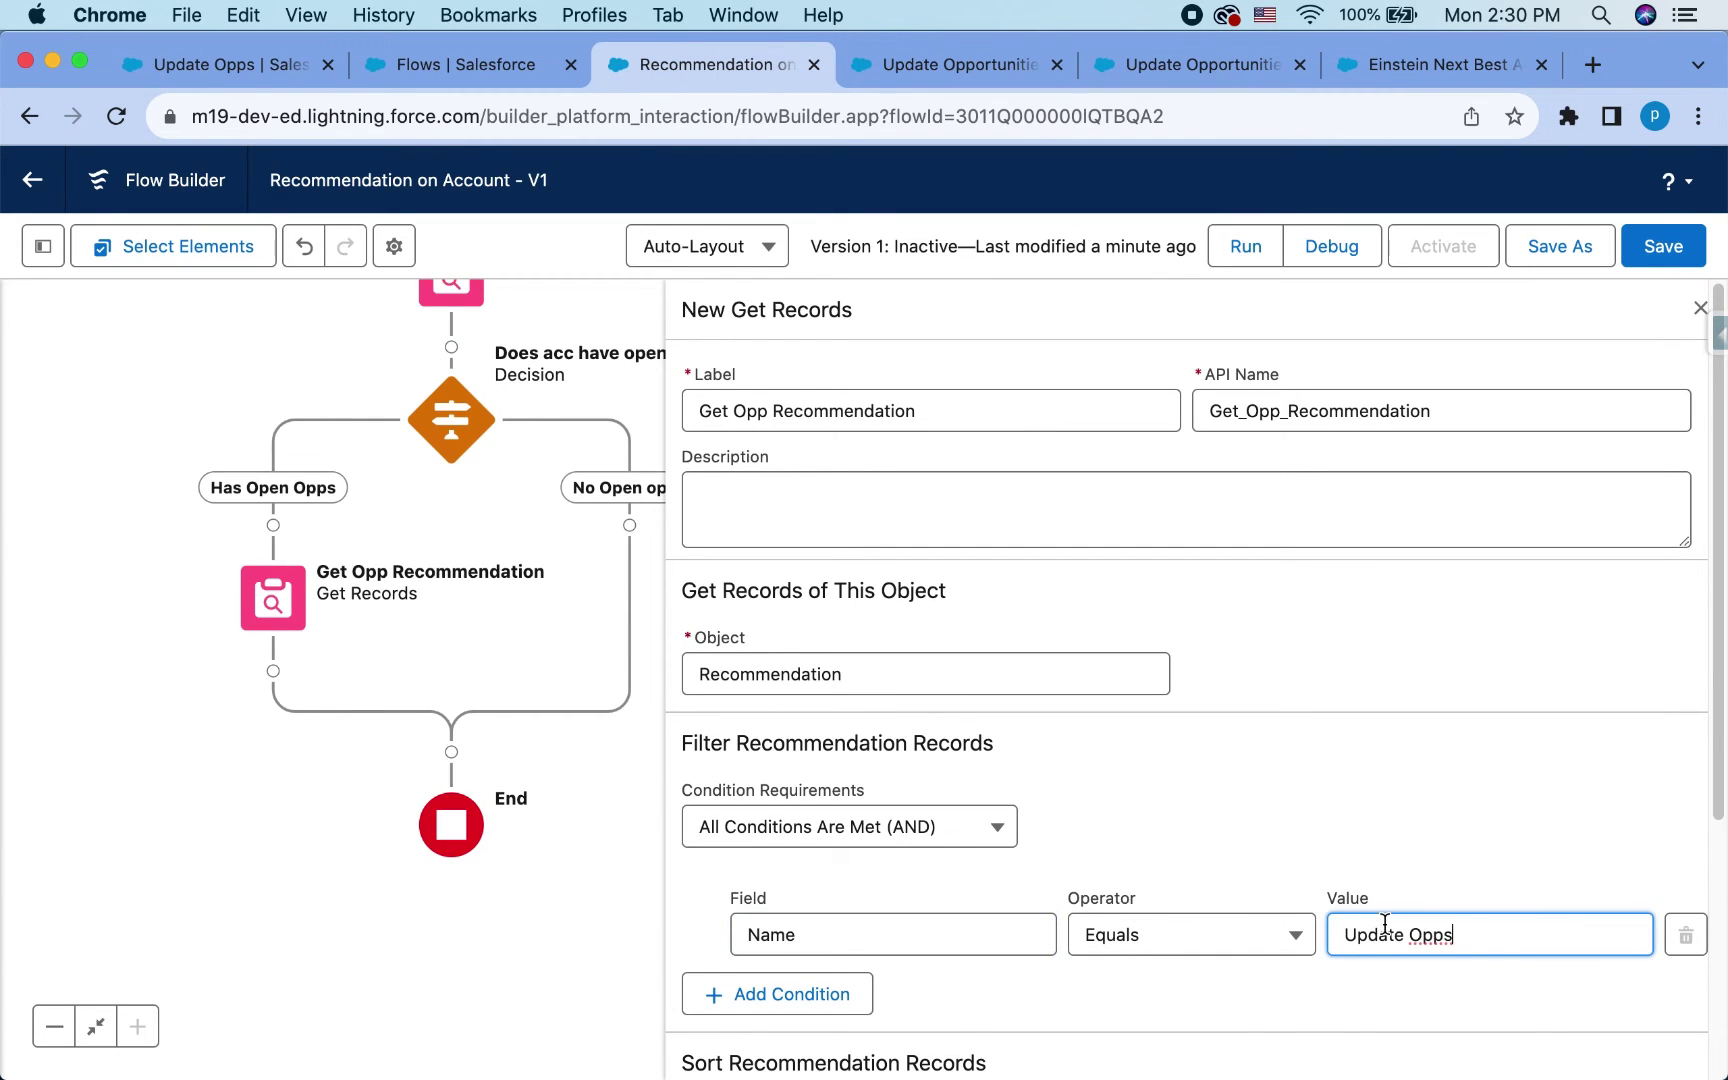
{"action": "scroll", "coordinate": [1381, 983], "scroll_direction": "down", "scroll_amount": 1}
{"action": "left_click", "coordinate": [1347, 877]}
{"action": "left_click", "coordinate": [1445, 955]}
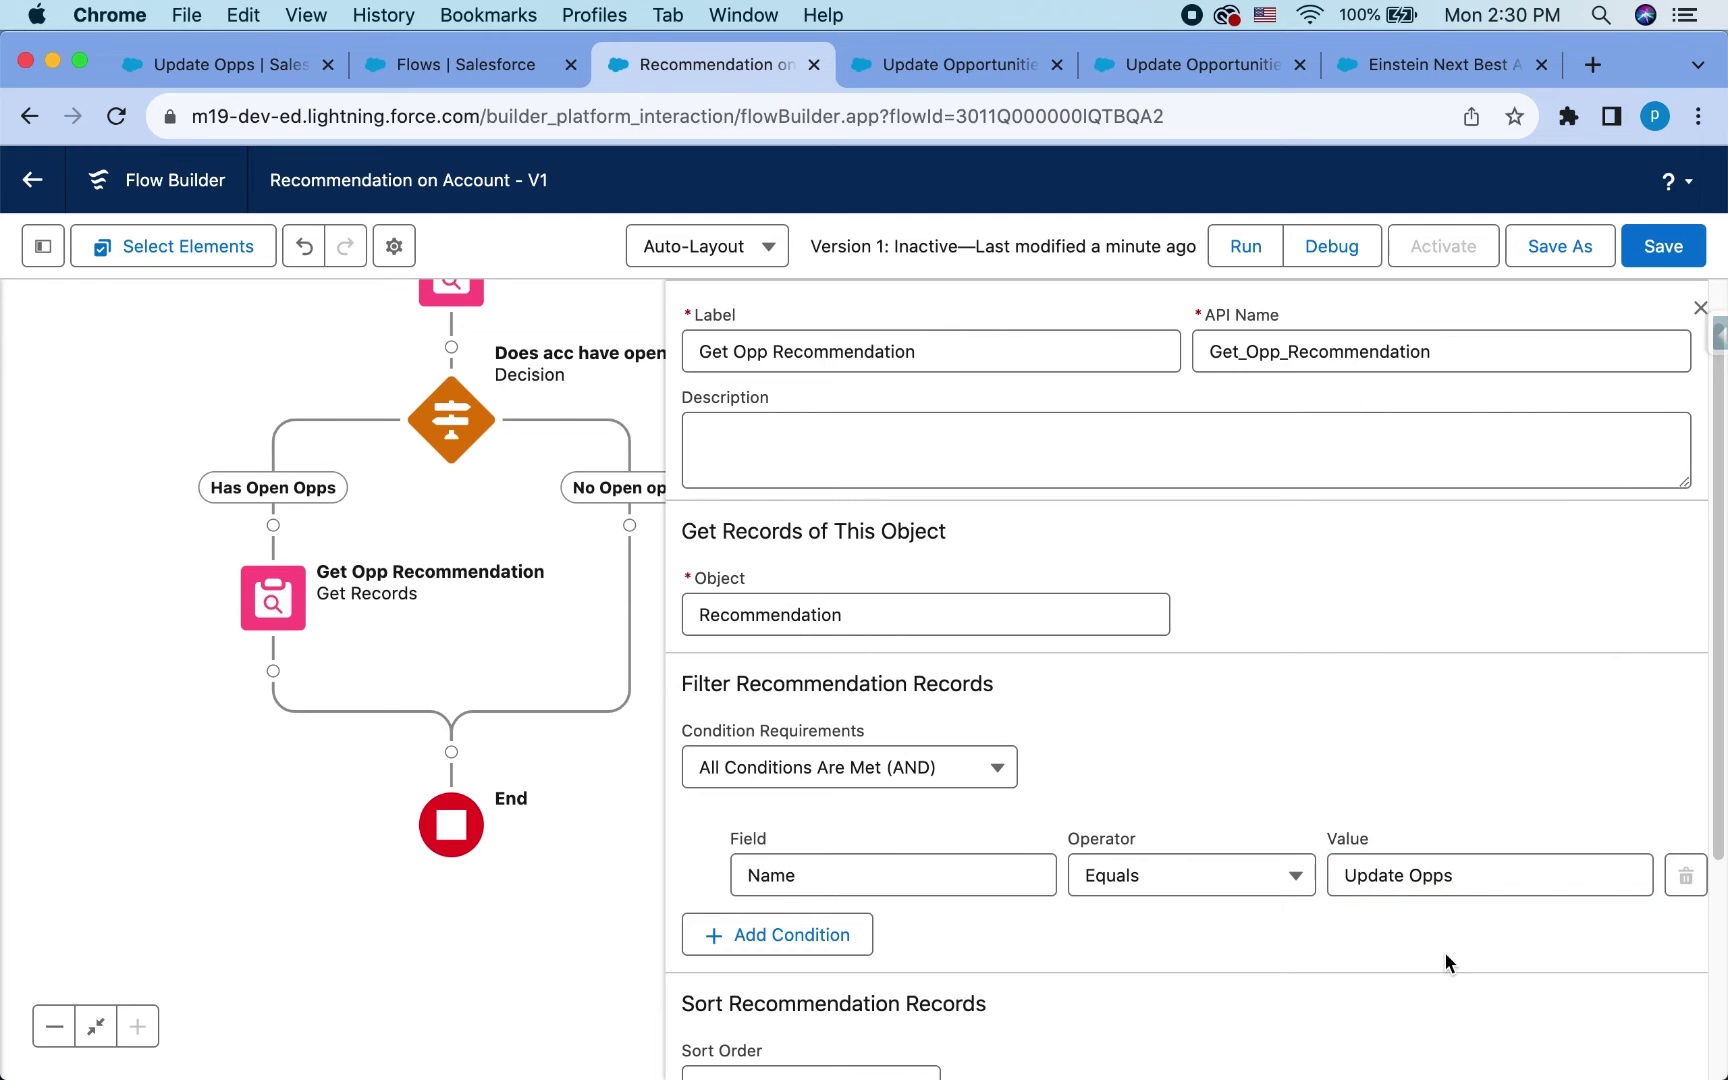
- Review the Get Records settings and save the flow
{"action": "scroll", "coordinate": [1445, 955], "scroll_direction": "down", "scroll_amount": 2}
{"action": "scroll", "coordinate": [1445, 955], "scroll_direction": "down", "scroll_amount": 3}
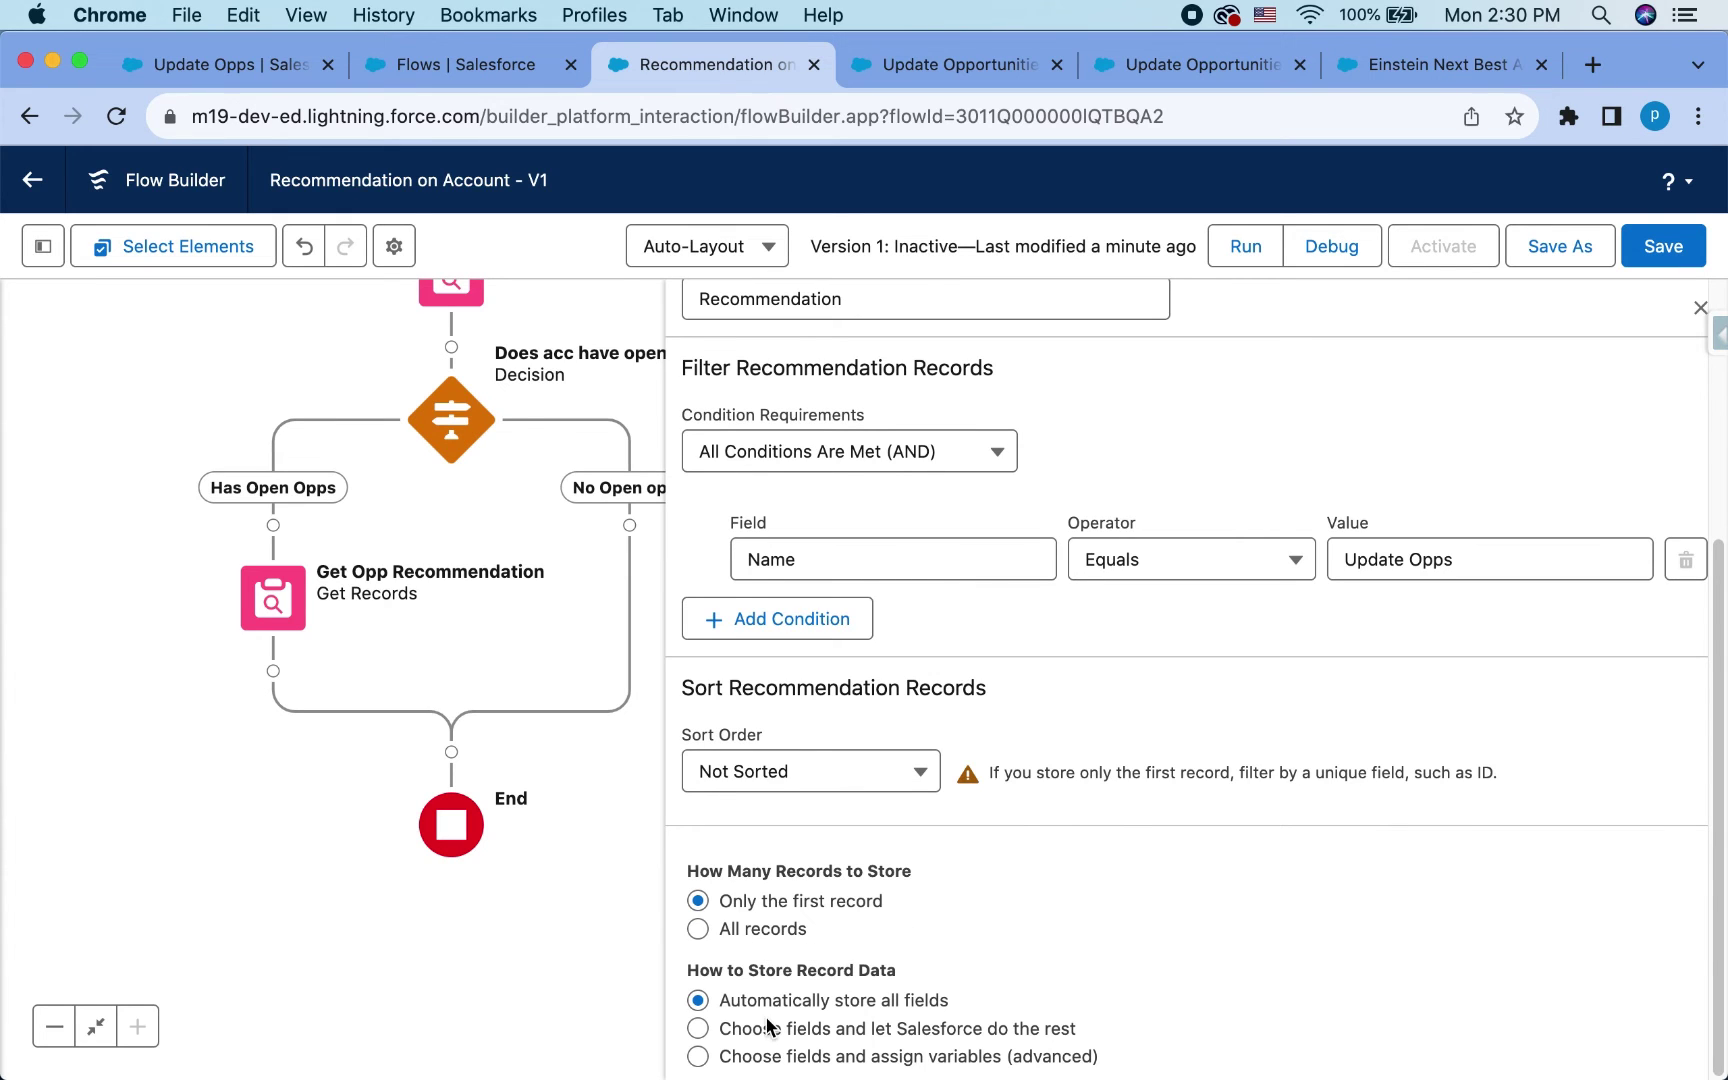
{"action": "scroll", "coordinate": [768, 1025], "scroll_direction": "up", "scroll_amount": 5}
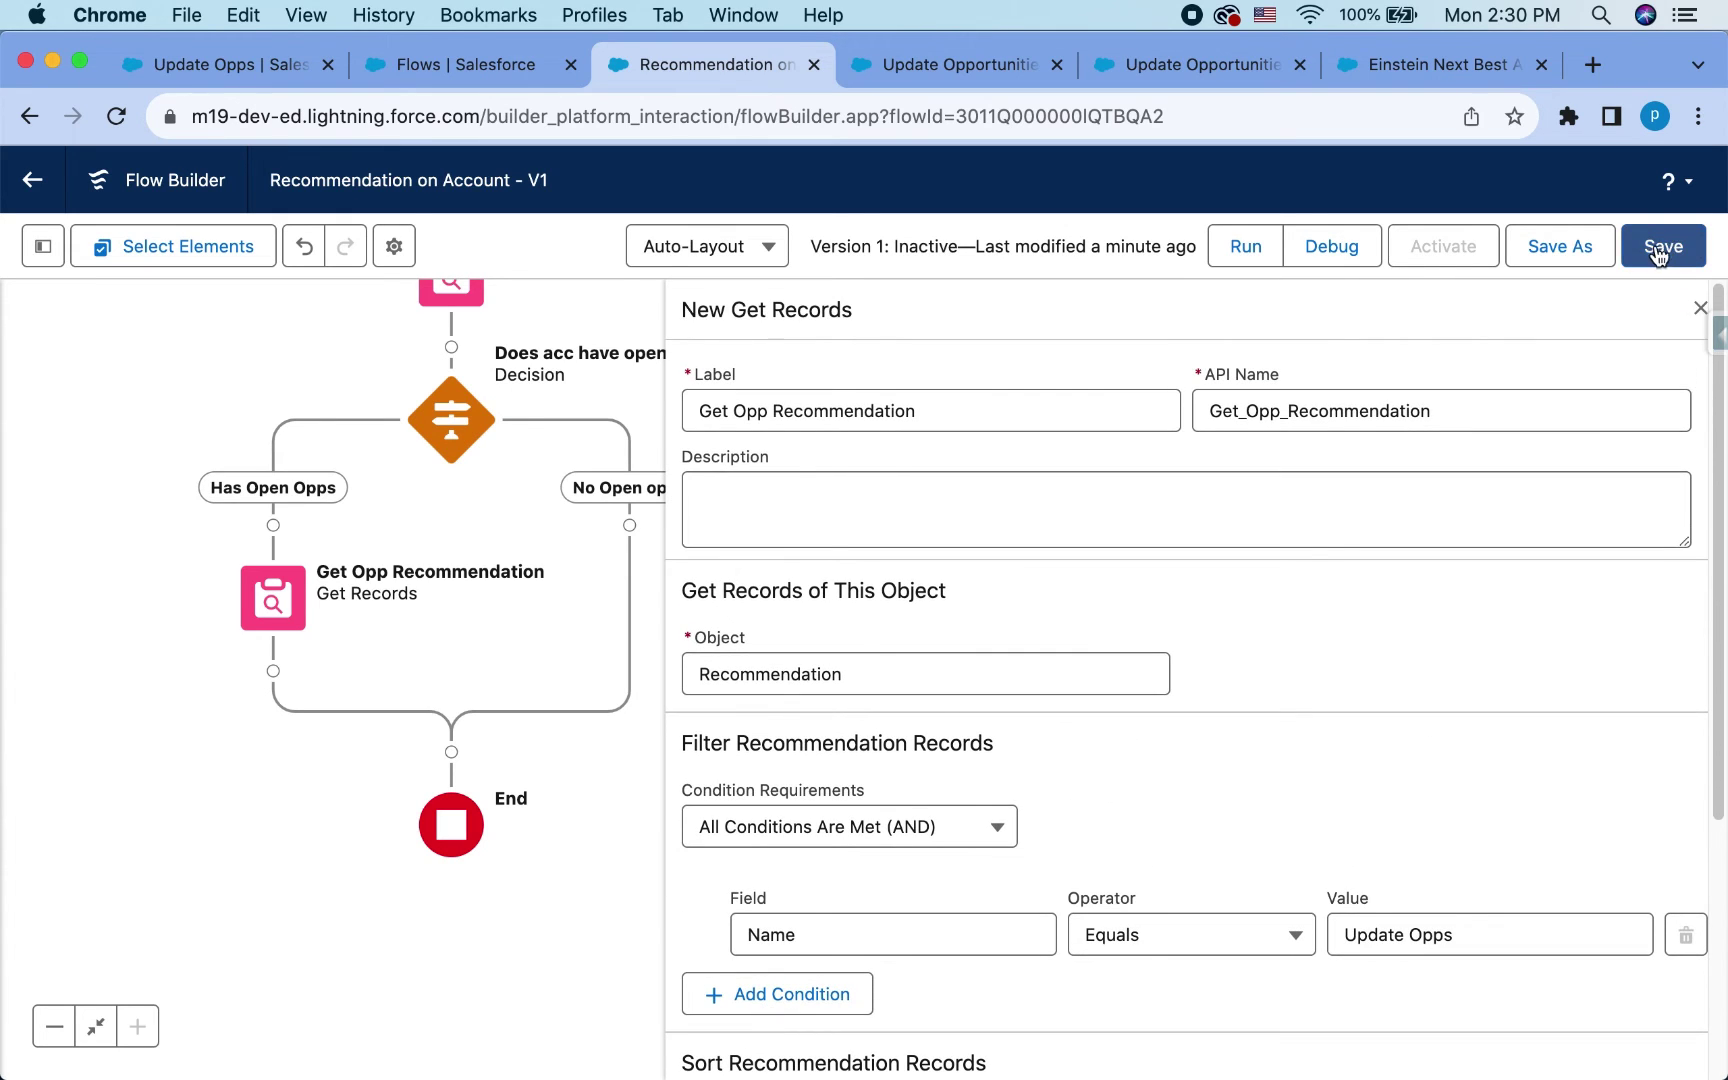
{"action": "left_click", "coordinate": [1657, 256]}
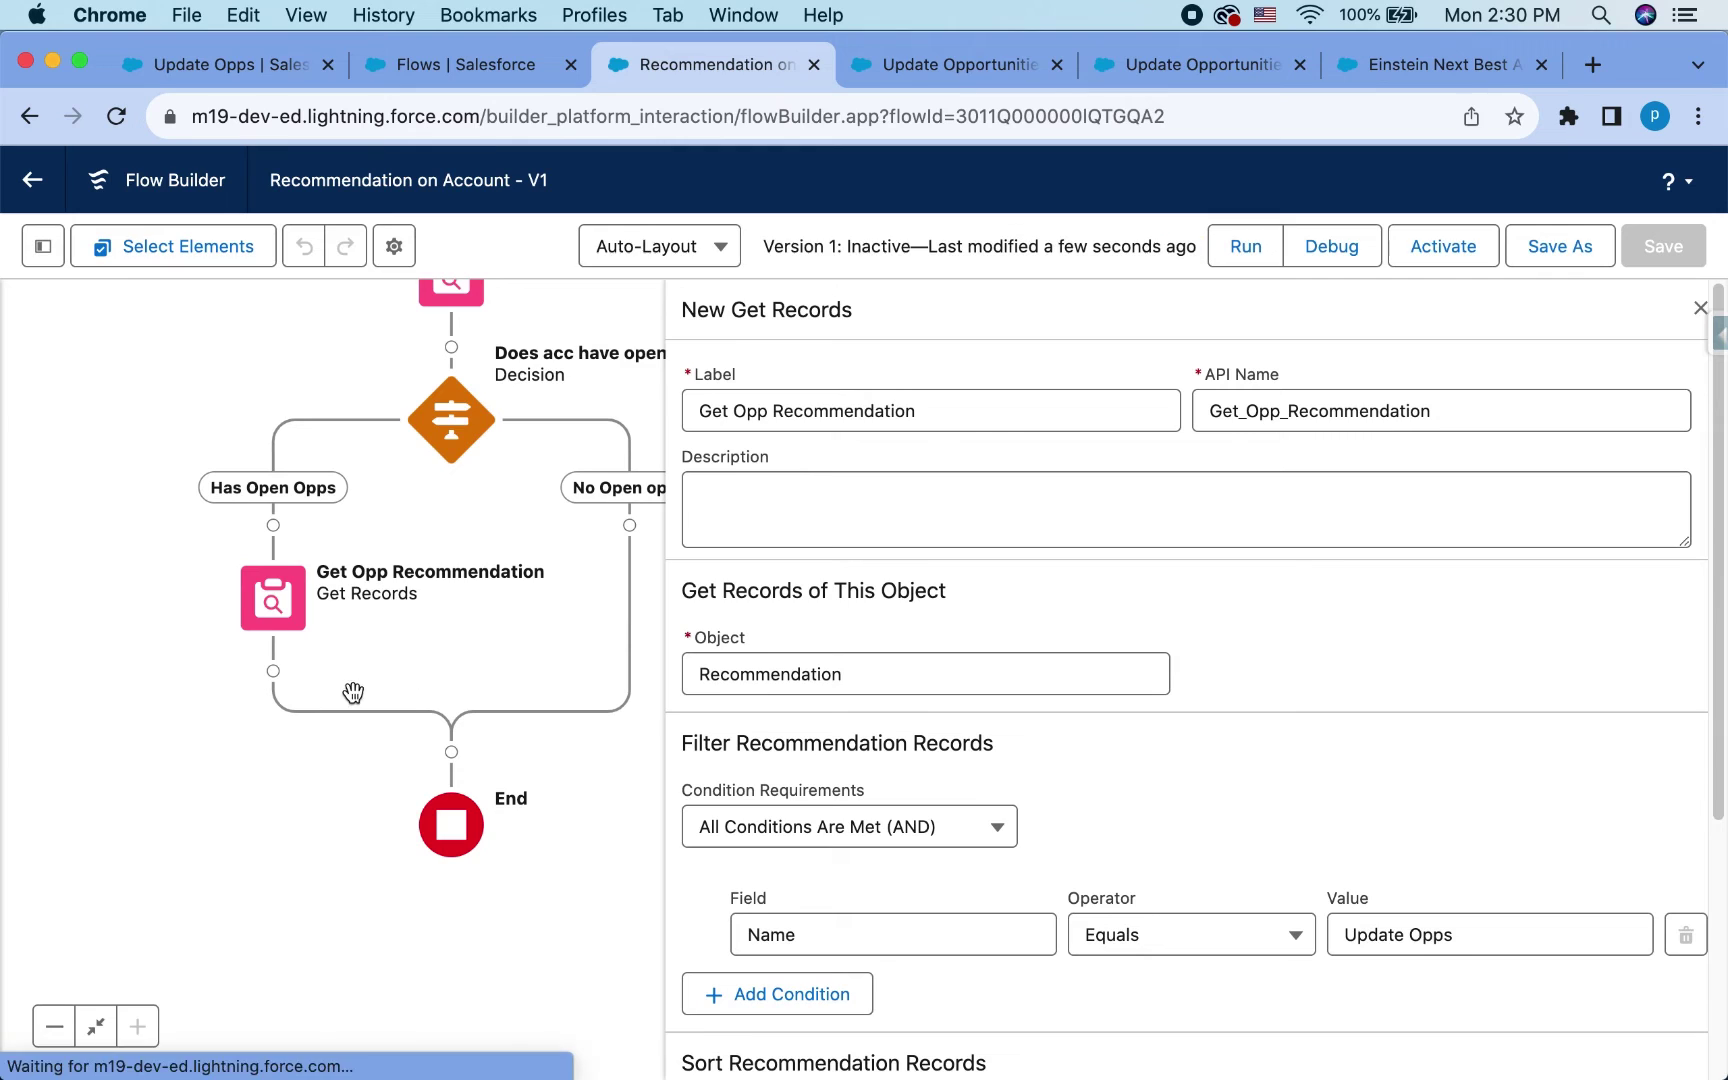
- Add an Assignment labelled 'Assign Recommendations' after Get Opp Recommendation
{"action": "left_click", "coordinate": [272, 673]}
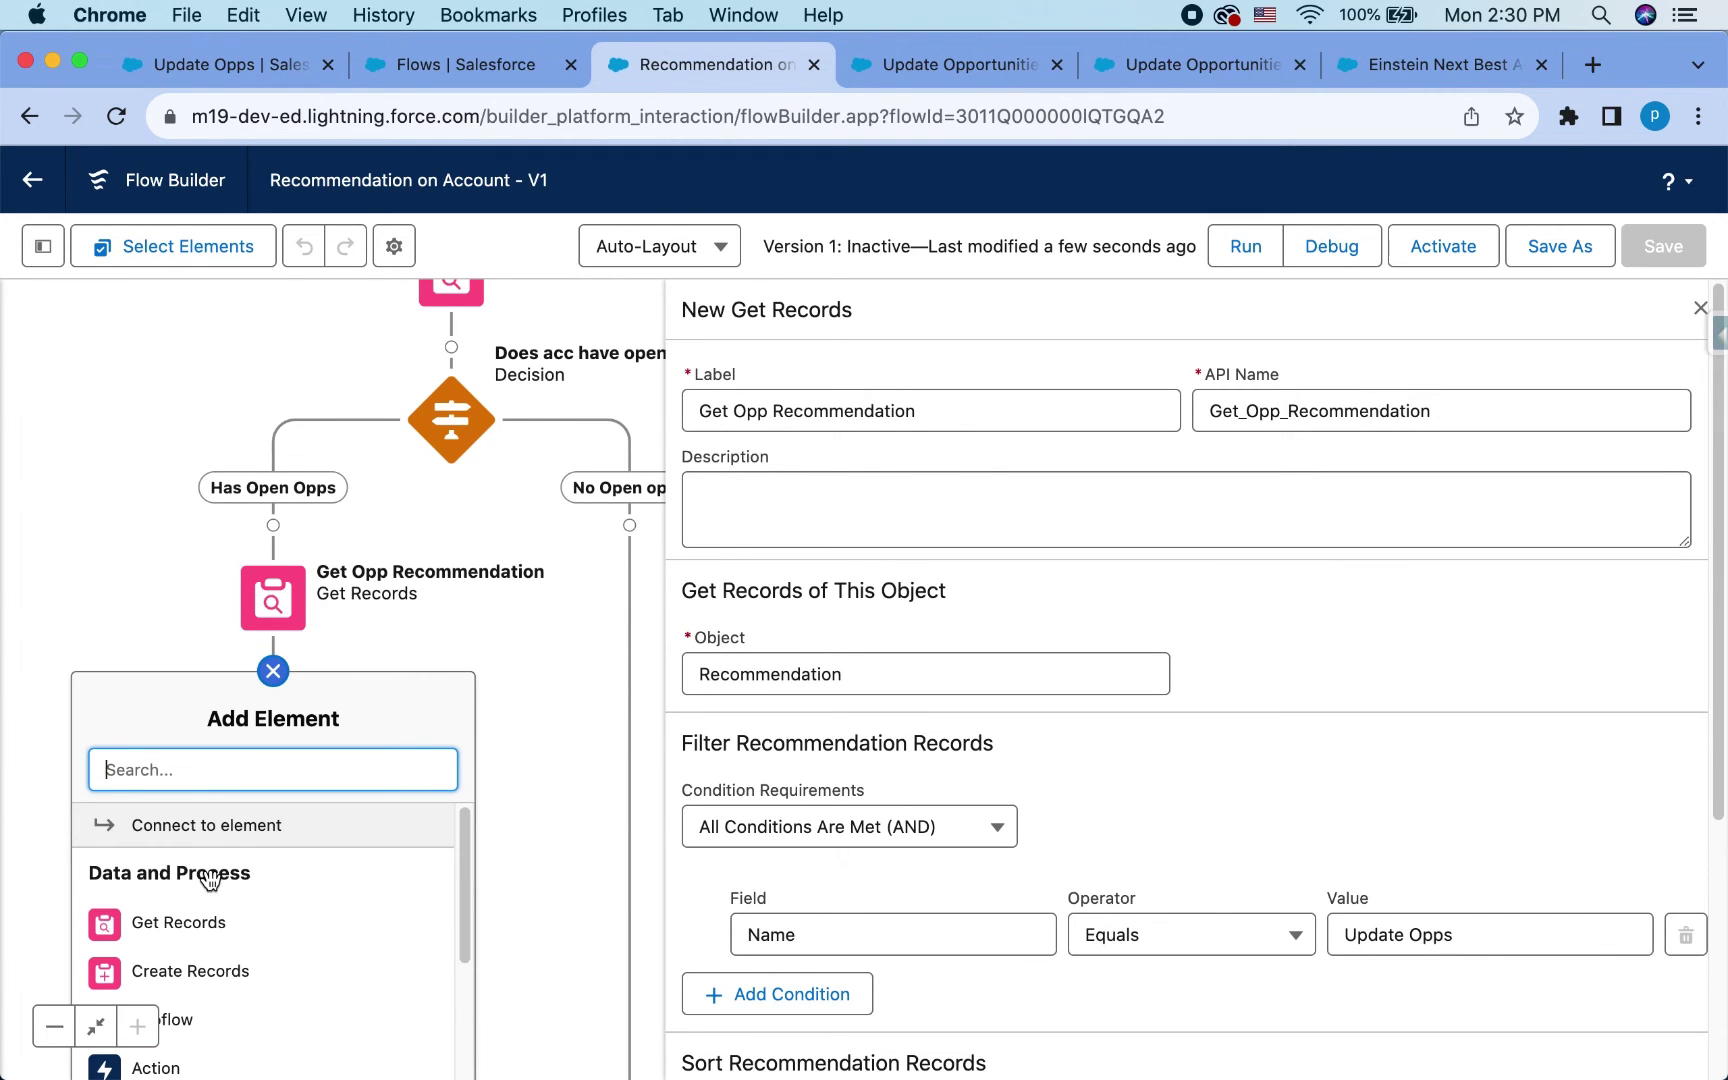
{"action": "type", "text": "ass"}
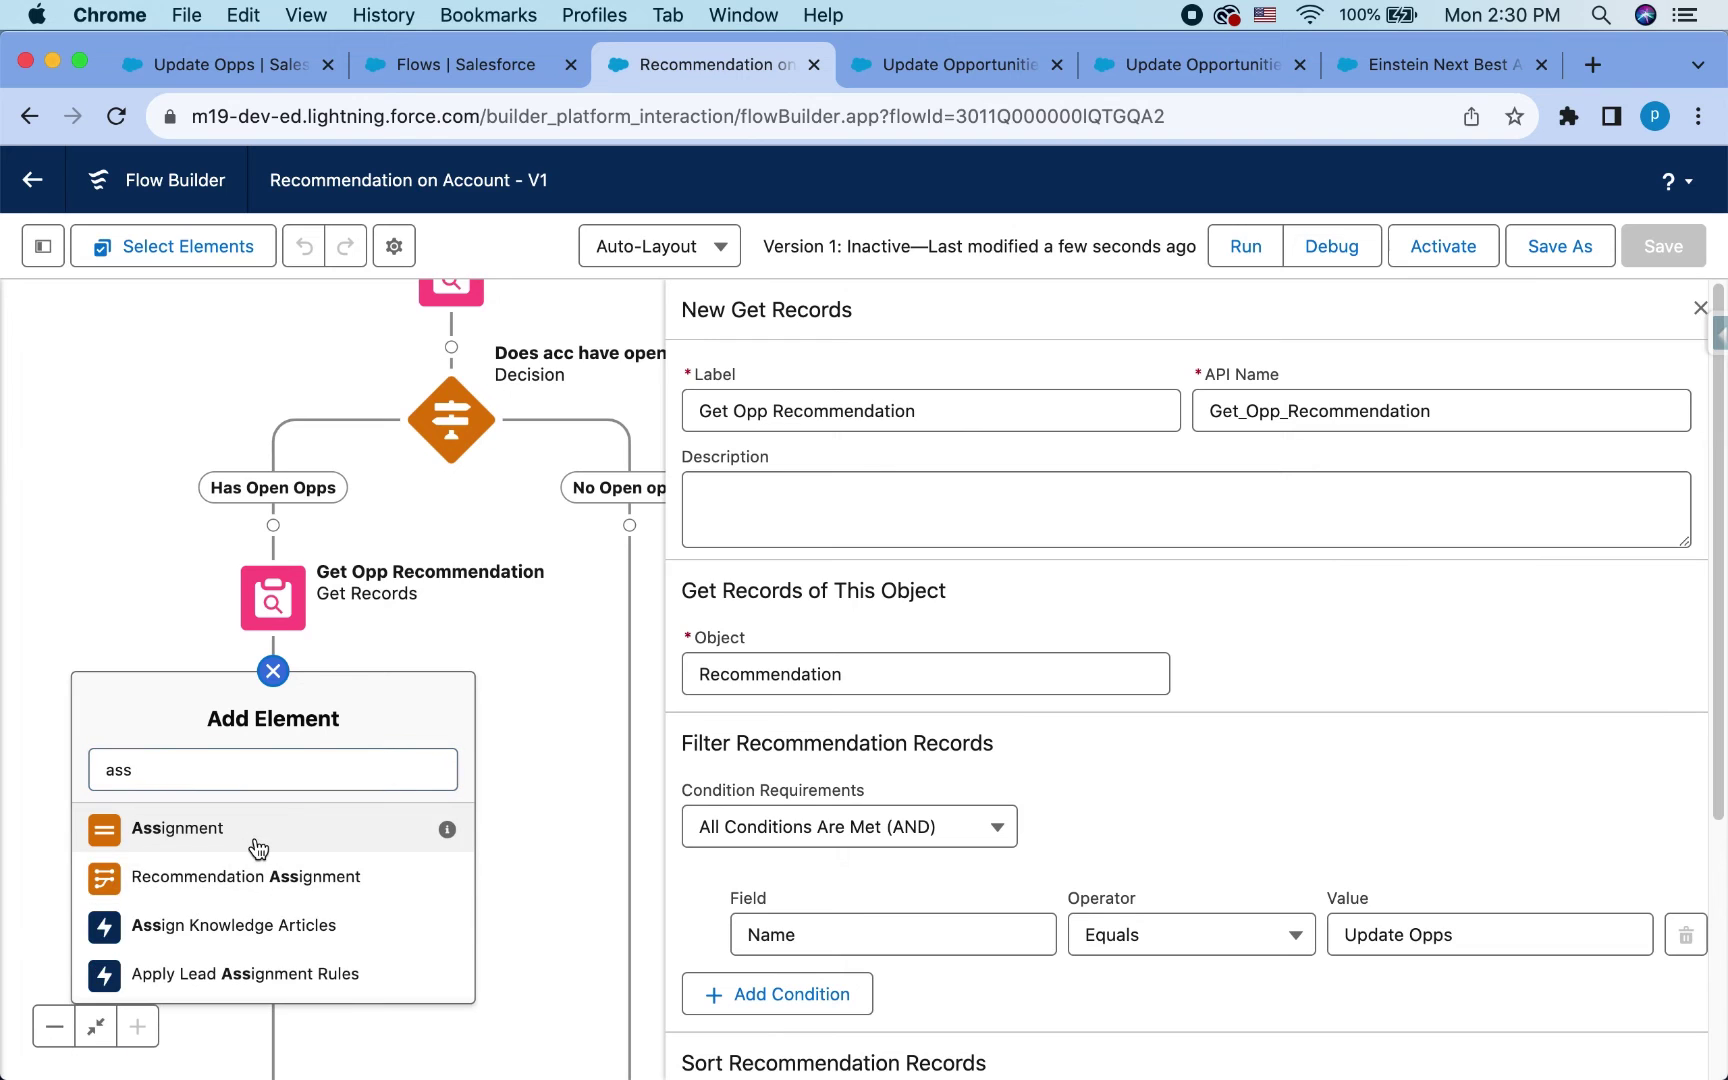
{"action": "left_click", "coordinate": [254, 847]}
{"action": "type", "text": "s"}
{"action": "key", "text": "BackSpace"}
{"action": "type", "text": "Assign Recommendations"}
- Set outputRecommendations Add Get_Opp_Recommendation, then save and debug-run the flow
{"action": "left_click", "coordinate": [540, 738]}
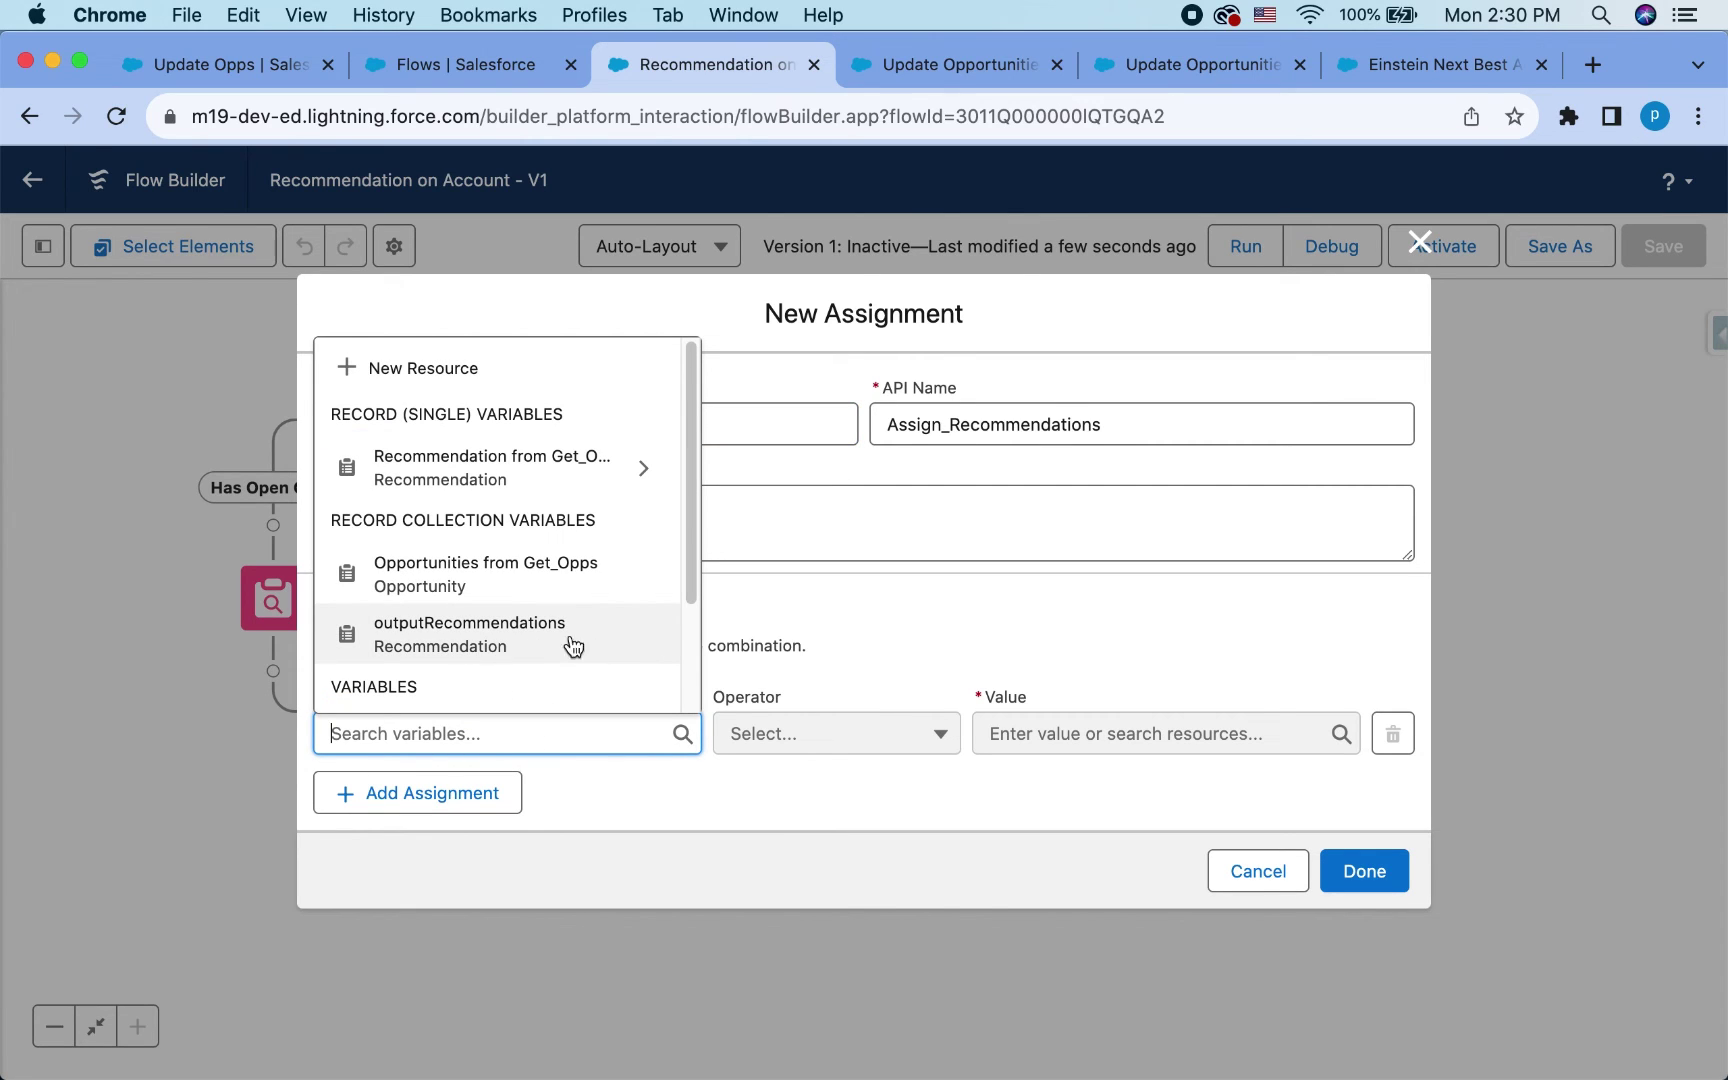
{"action": "scroll", "coordinate": [560, 620], "scroll_direction": "down", "scroll_amount": 1}
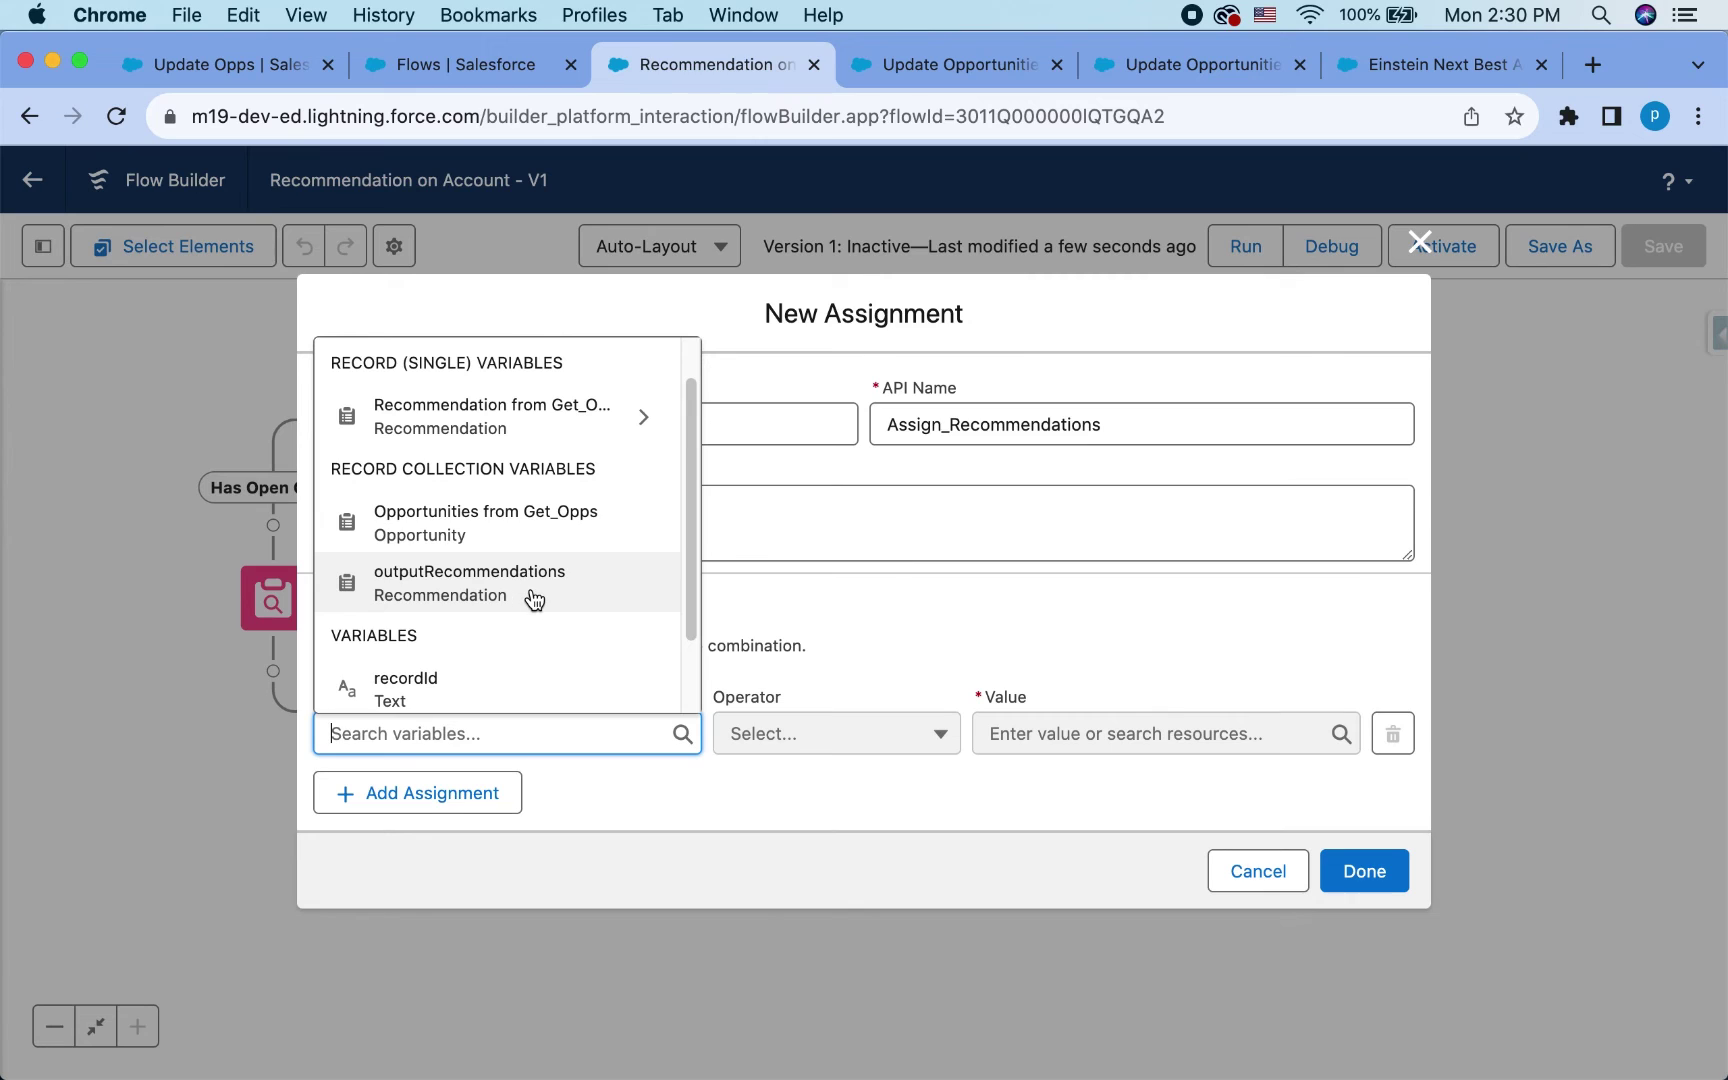
{"action": "left_click", "coordinate": [534, 598]}
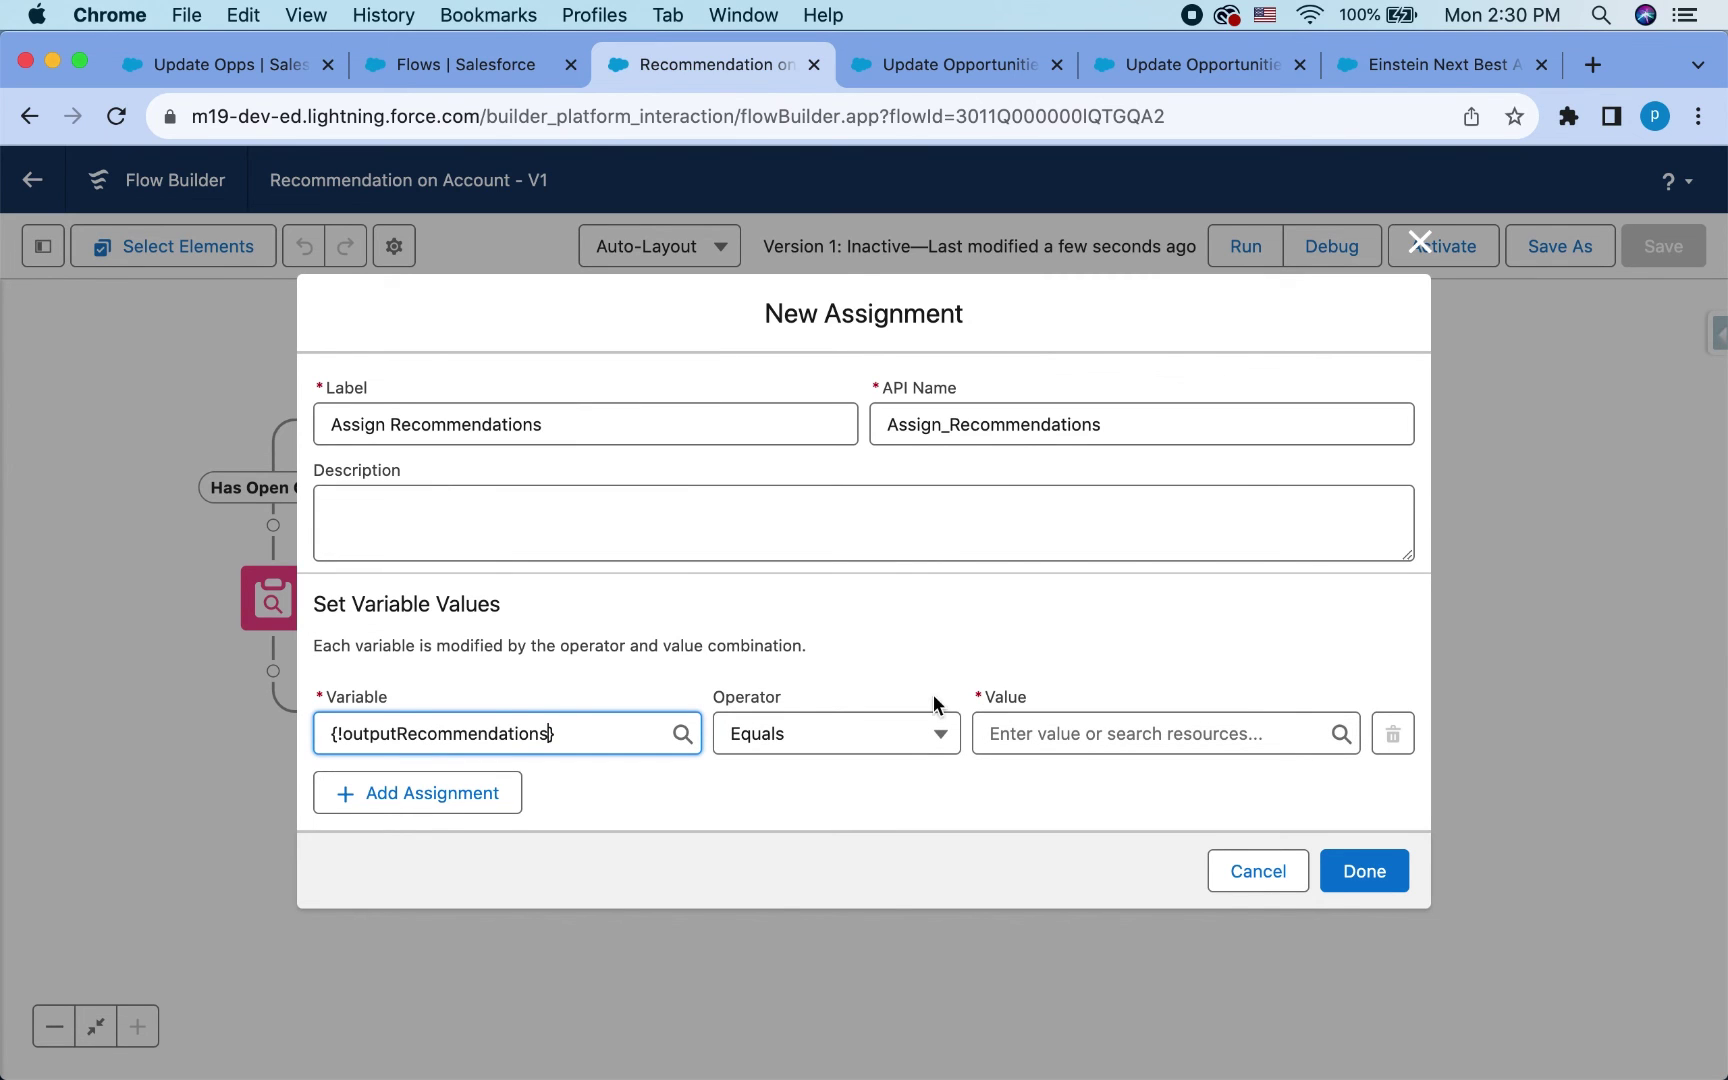
{"action": "left_click", "coordinate": [897, 743]}
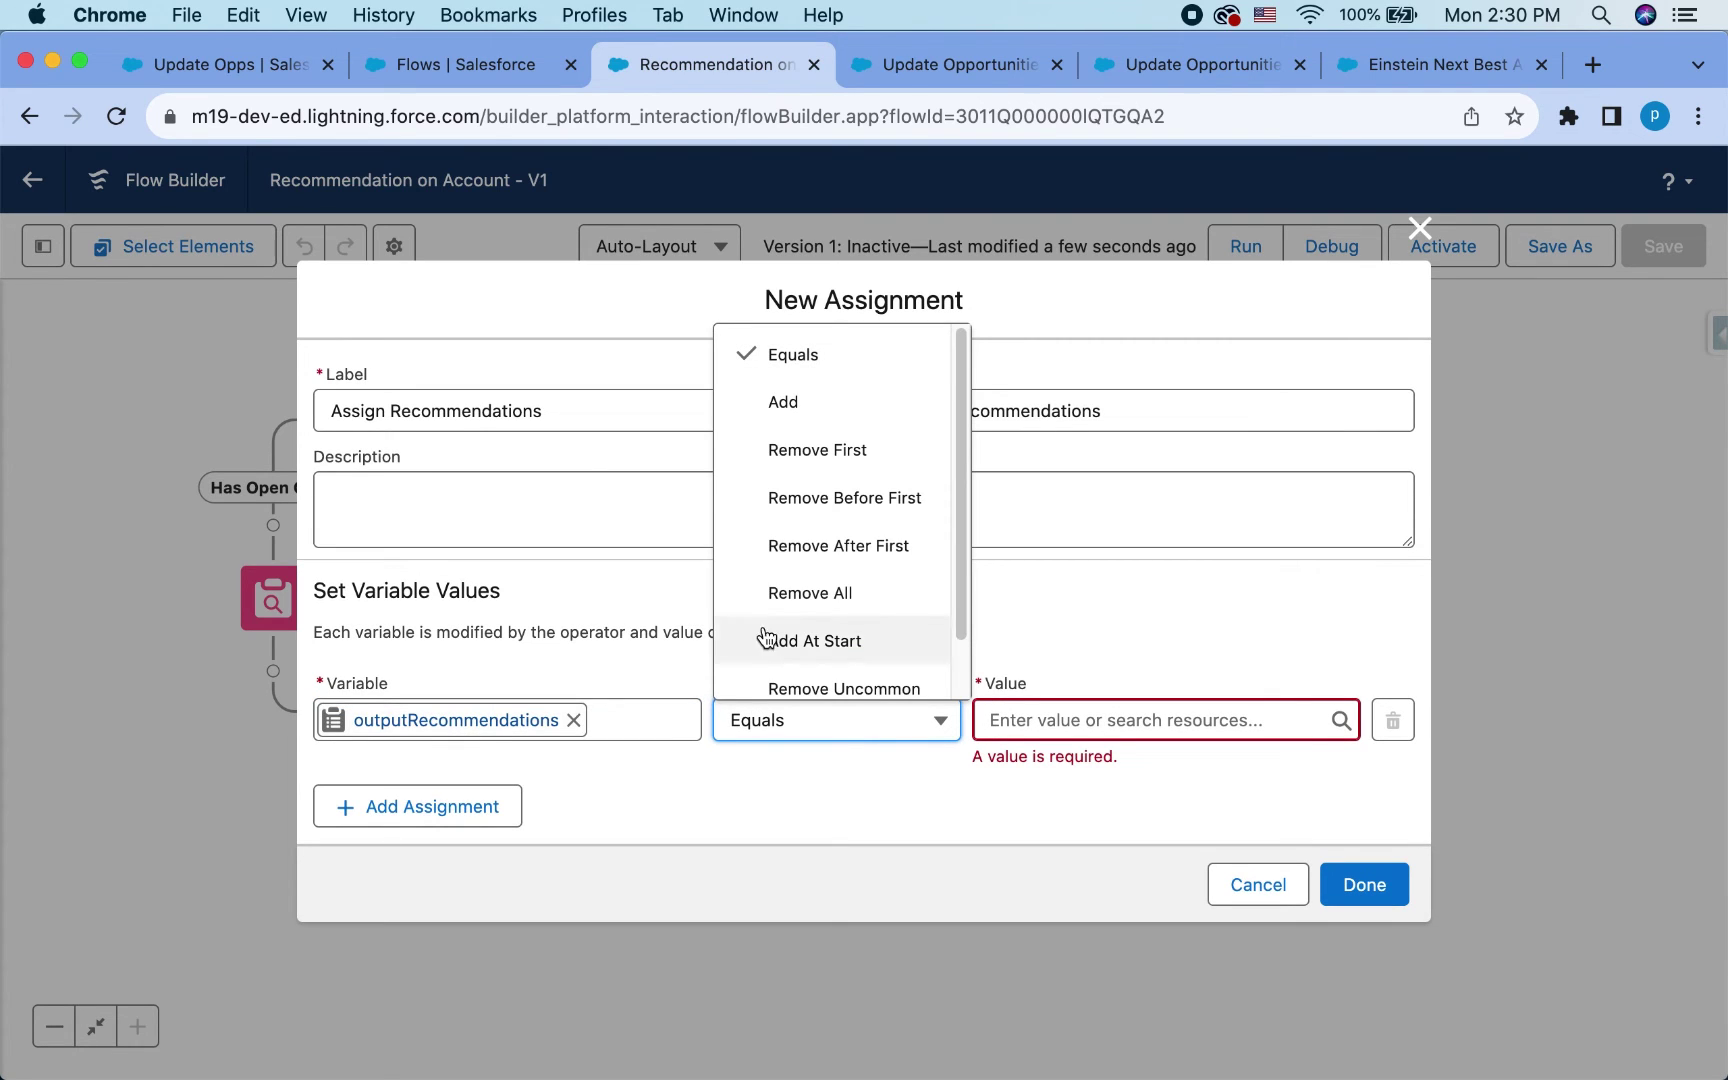
{"action": "left_click", "coordinate": [849, 410]}
{"action": "left_click", "coordinate": [1078, 719]}
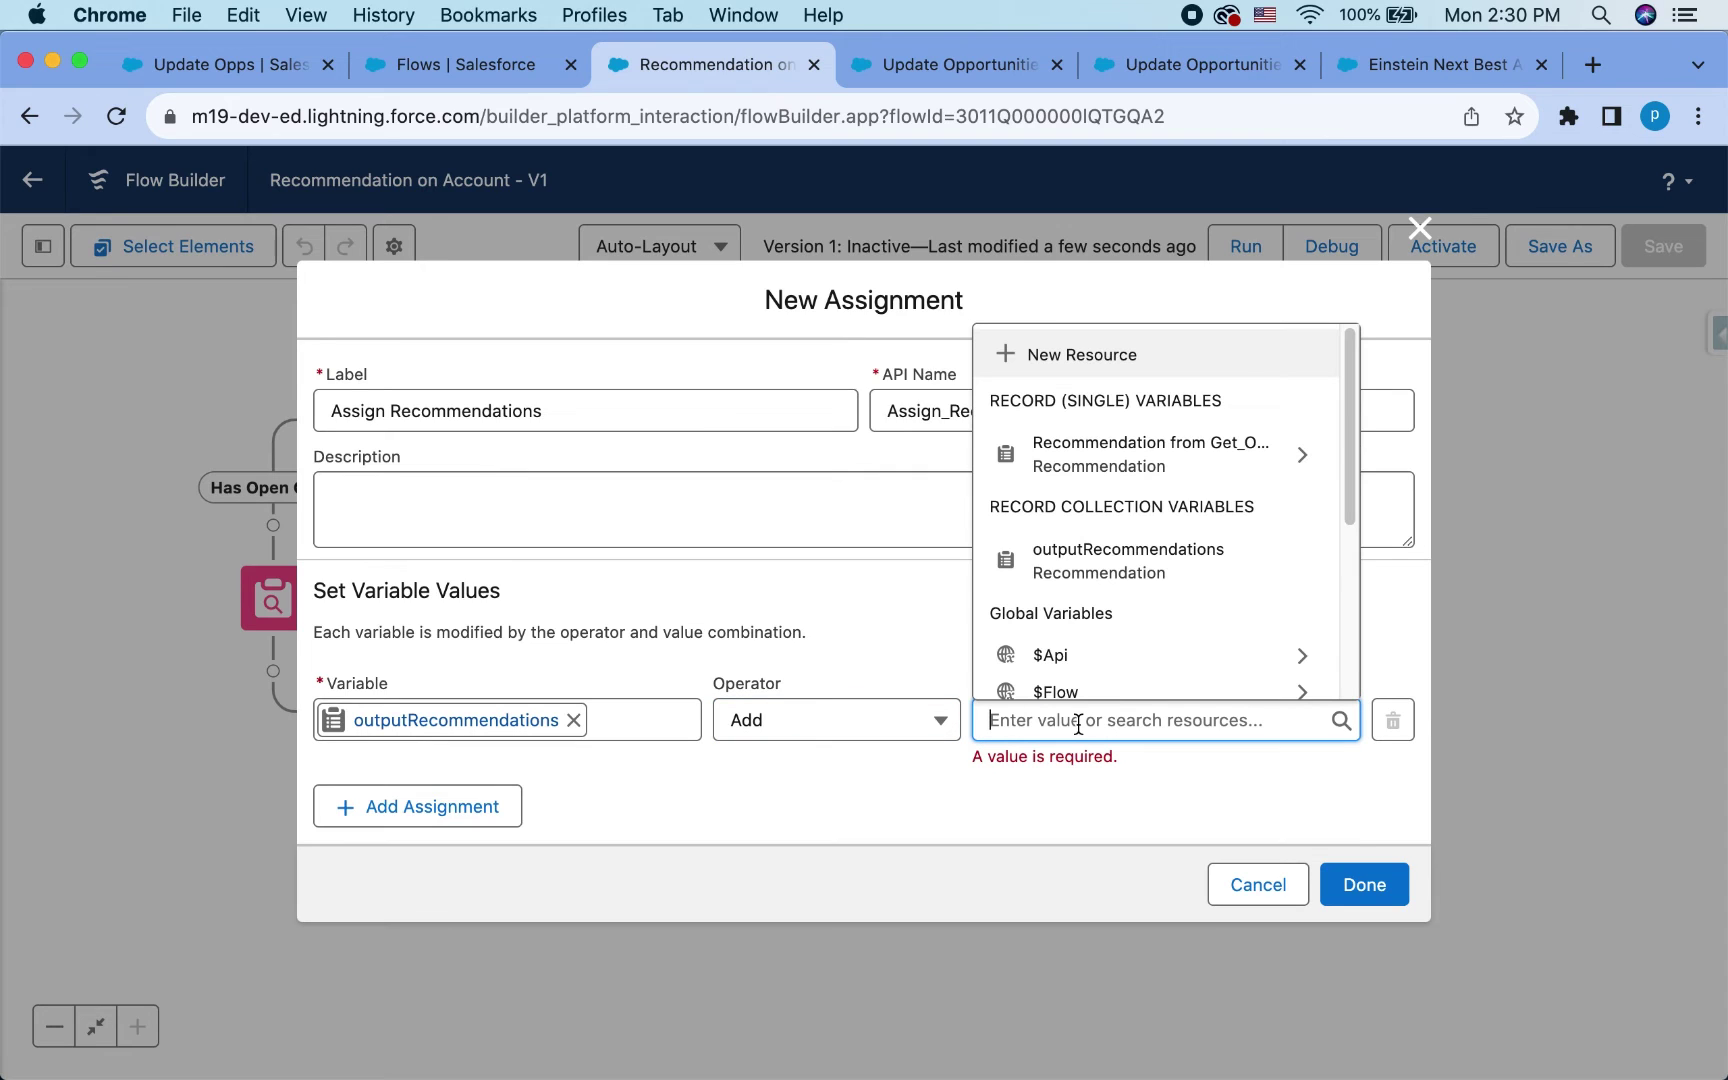
{"action": "left_click", "coordinate": [1137, 455]}
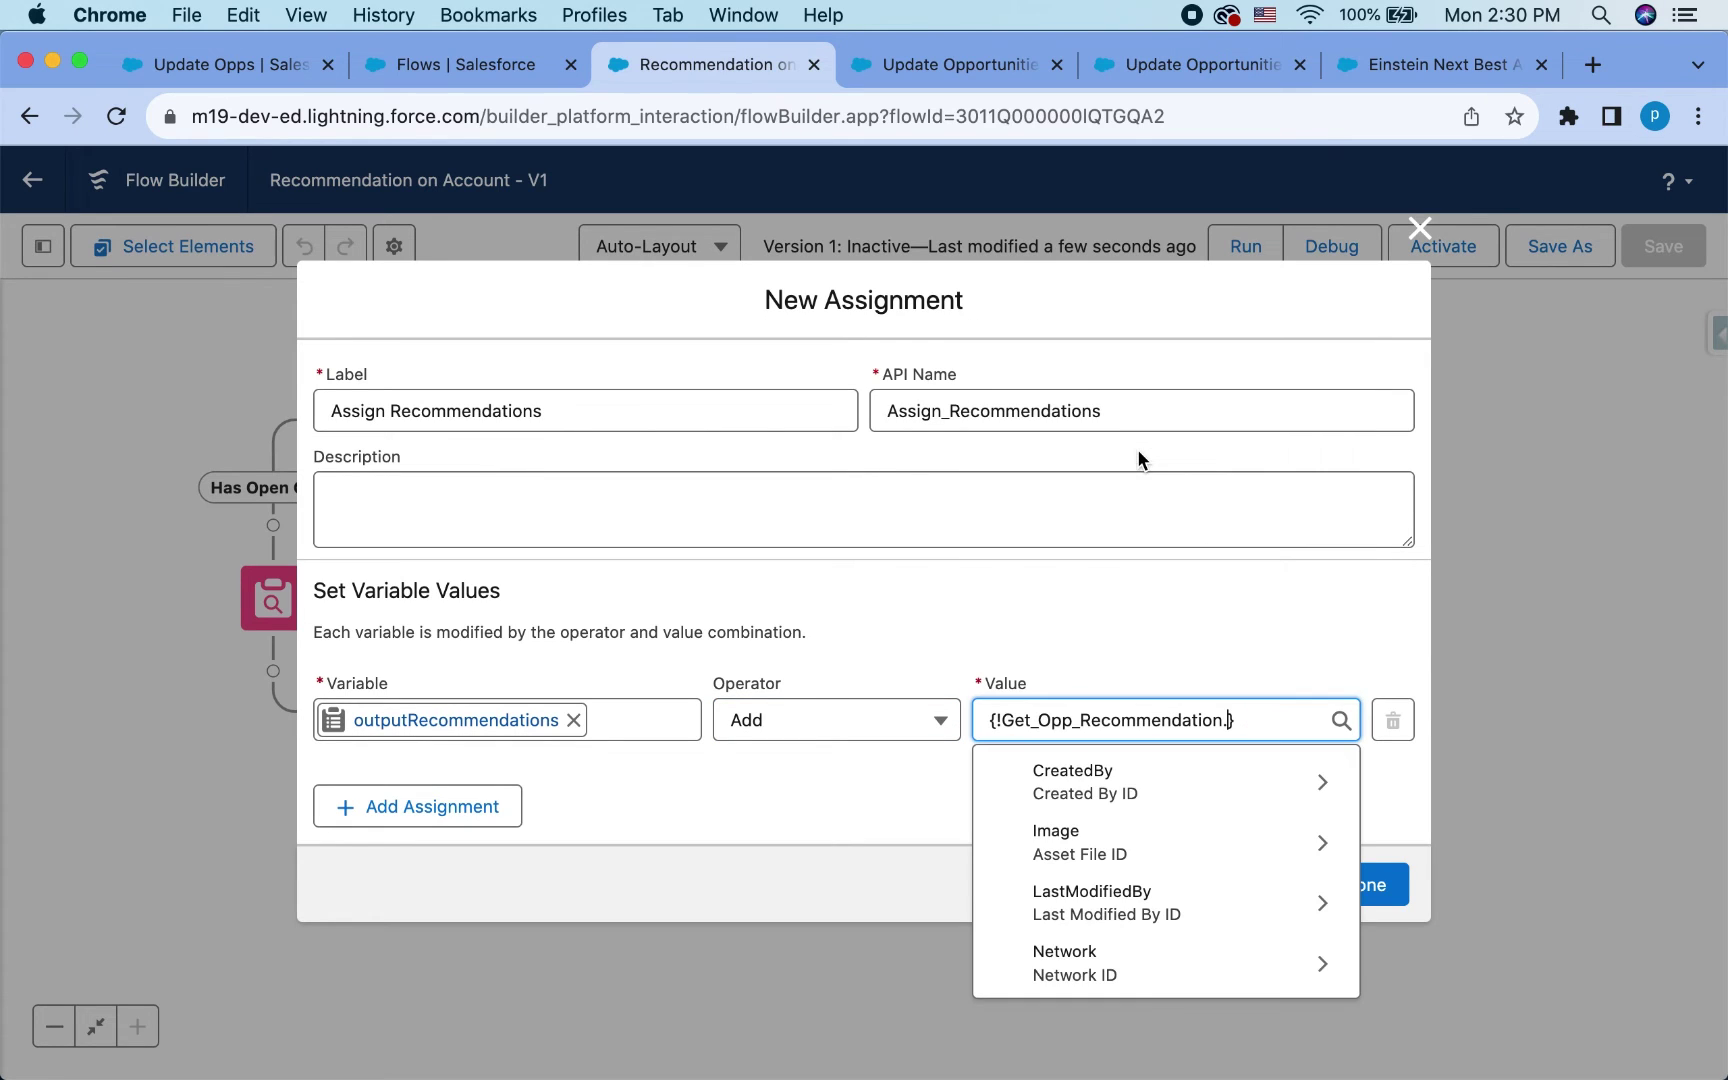
{"action": "left_click", "coordinate": [1237, 645]}
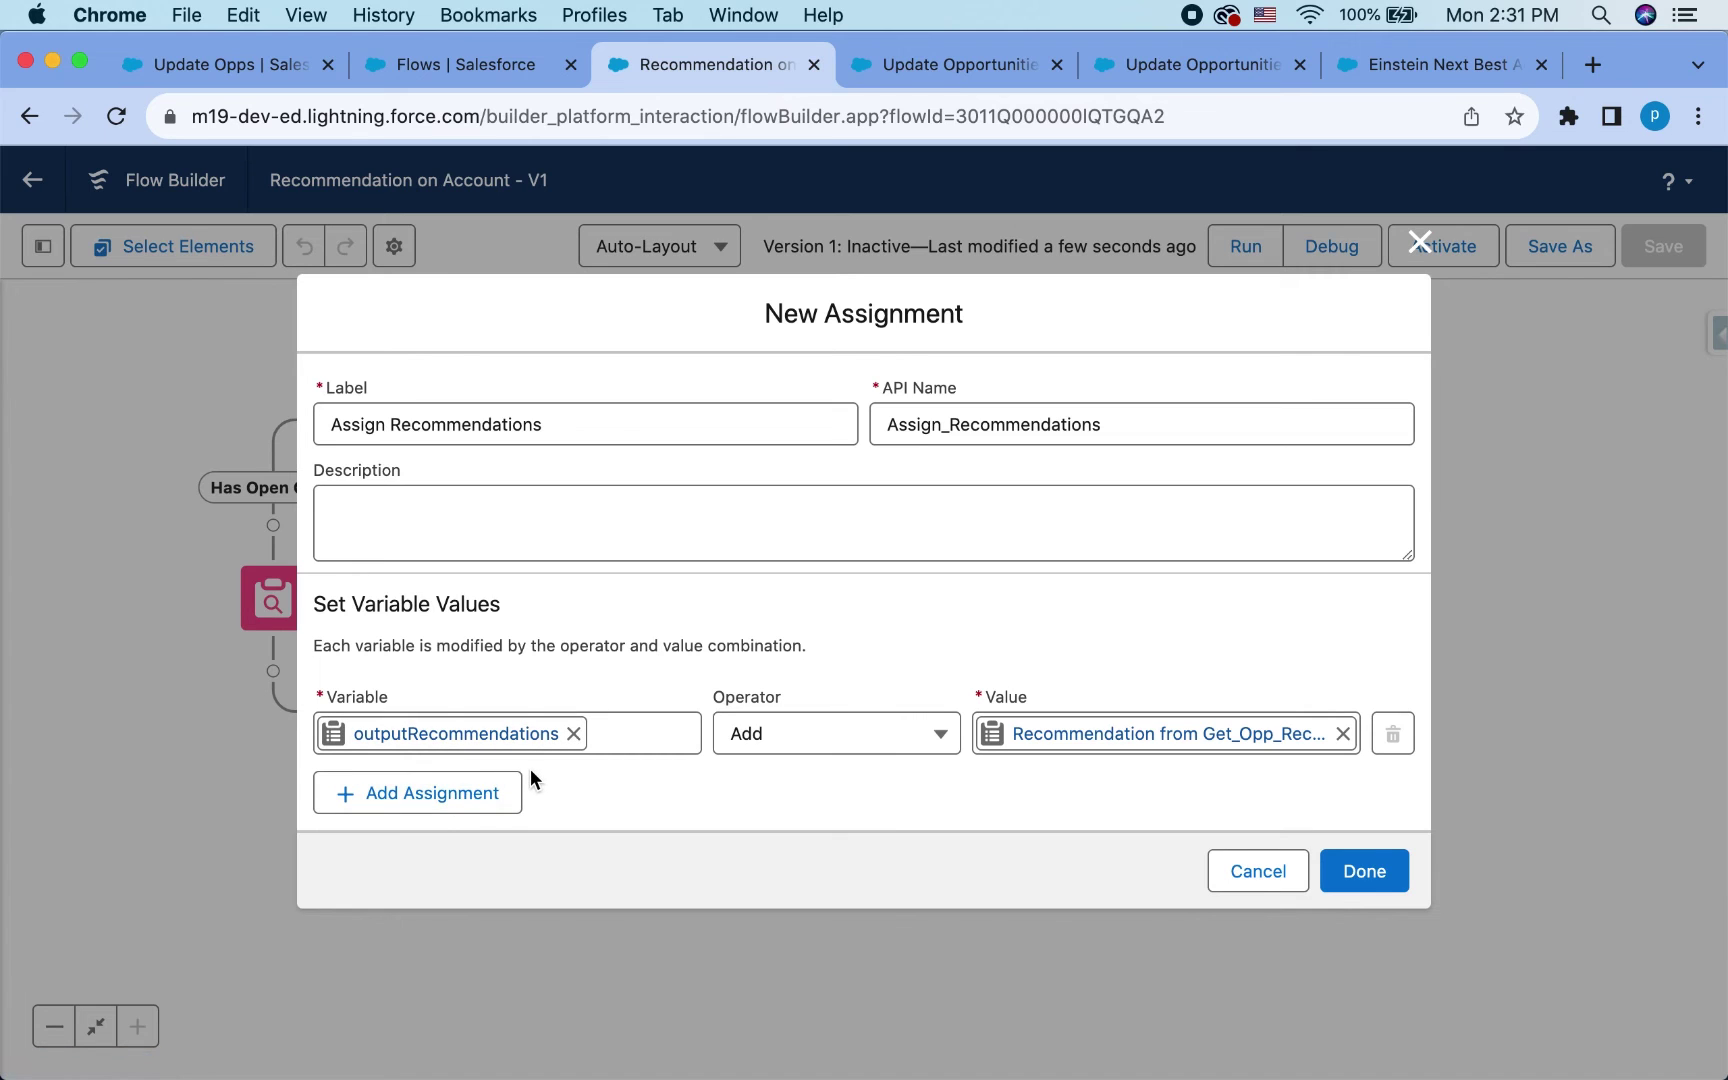
{"action": "left_click", "coordinate": [1360, 870]}
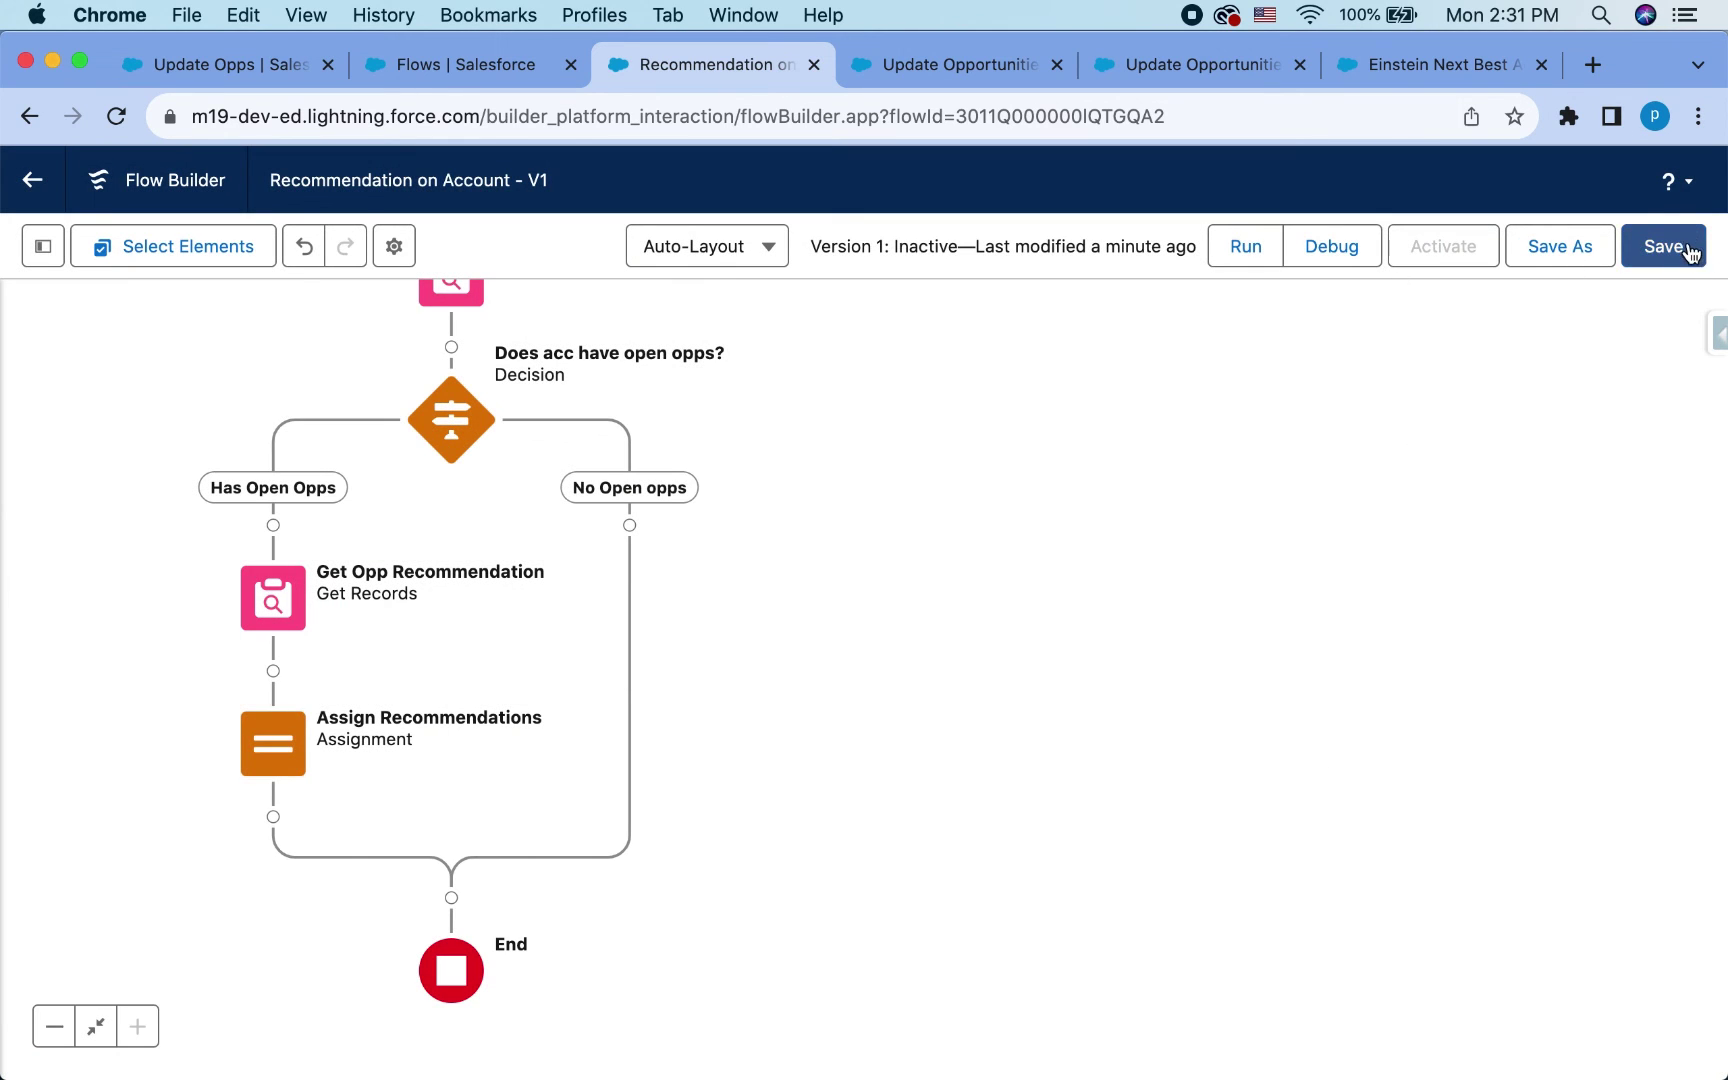
{"action": "left_click", "coordinate": [1694, 250]}
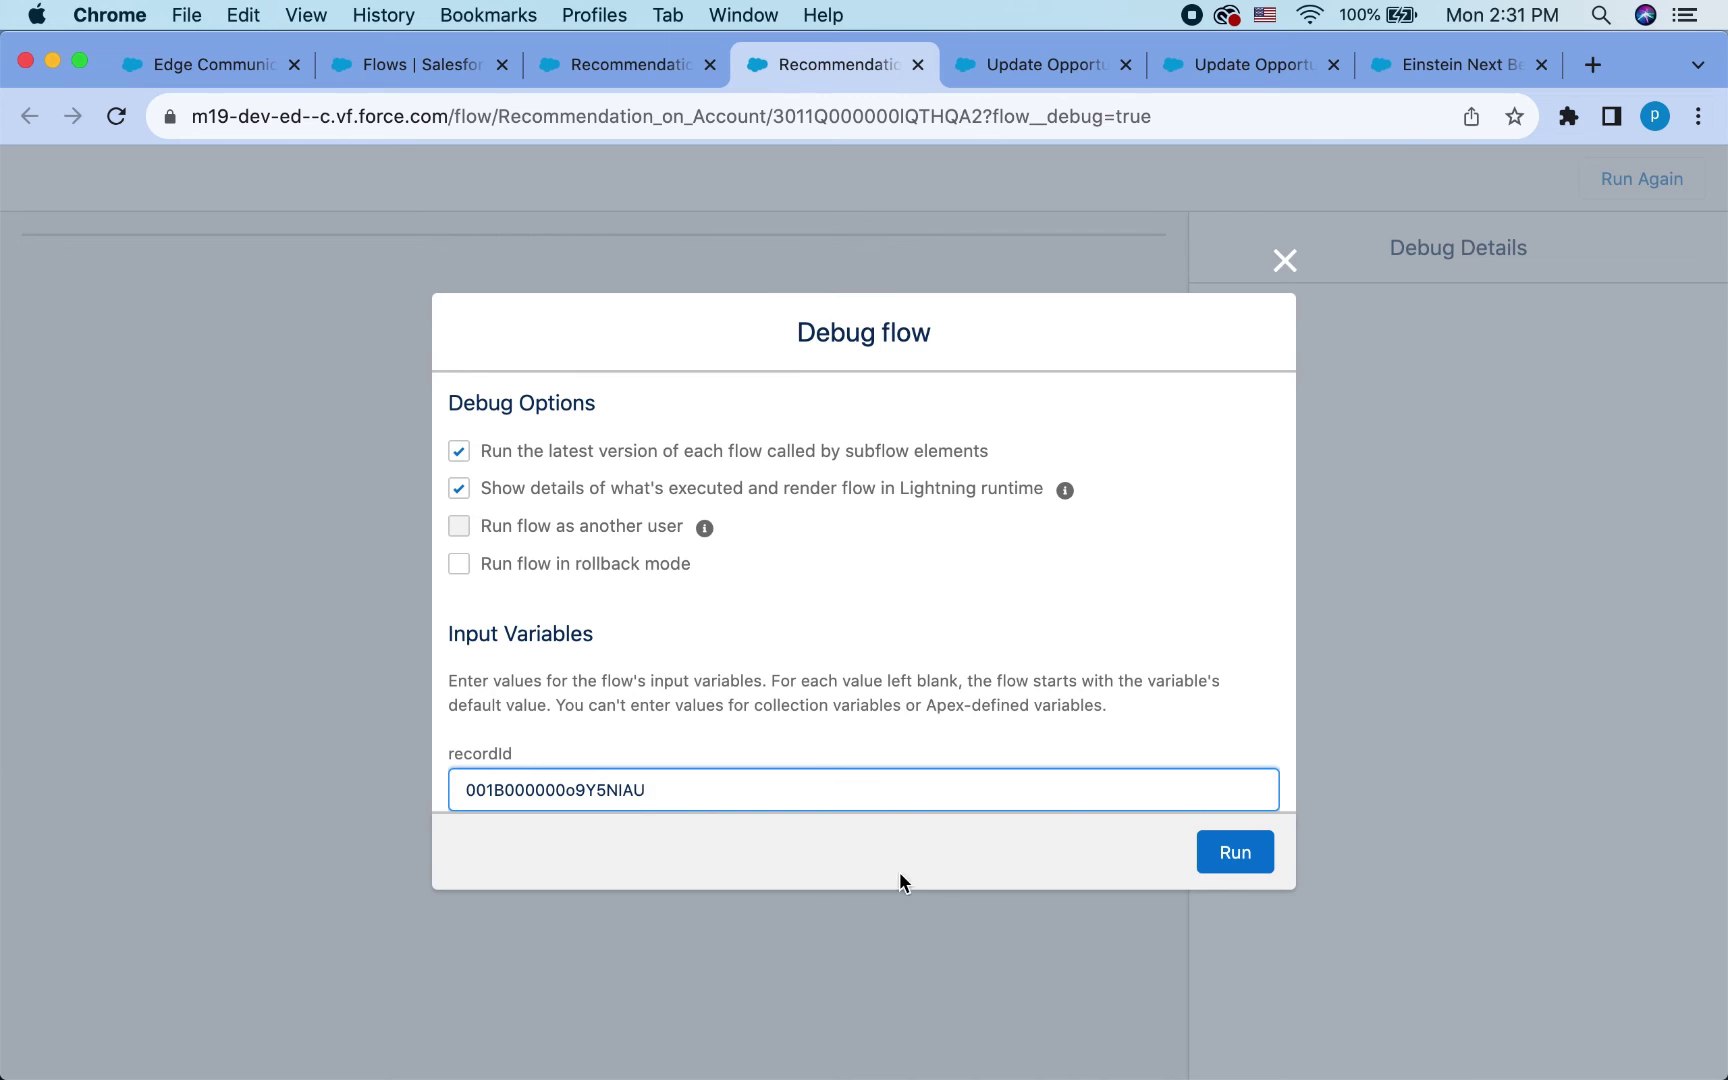
{"action": "left_click", "coordinate": [1210, 855]}
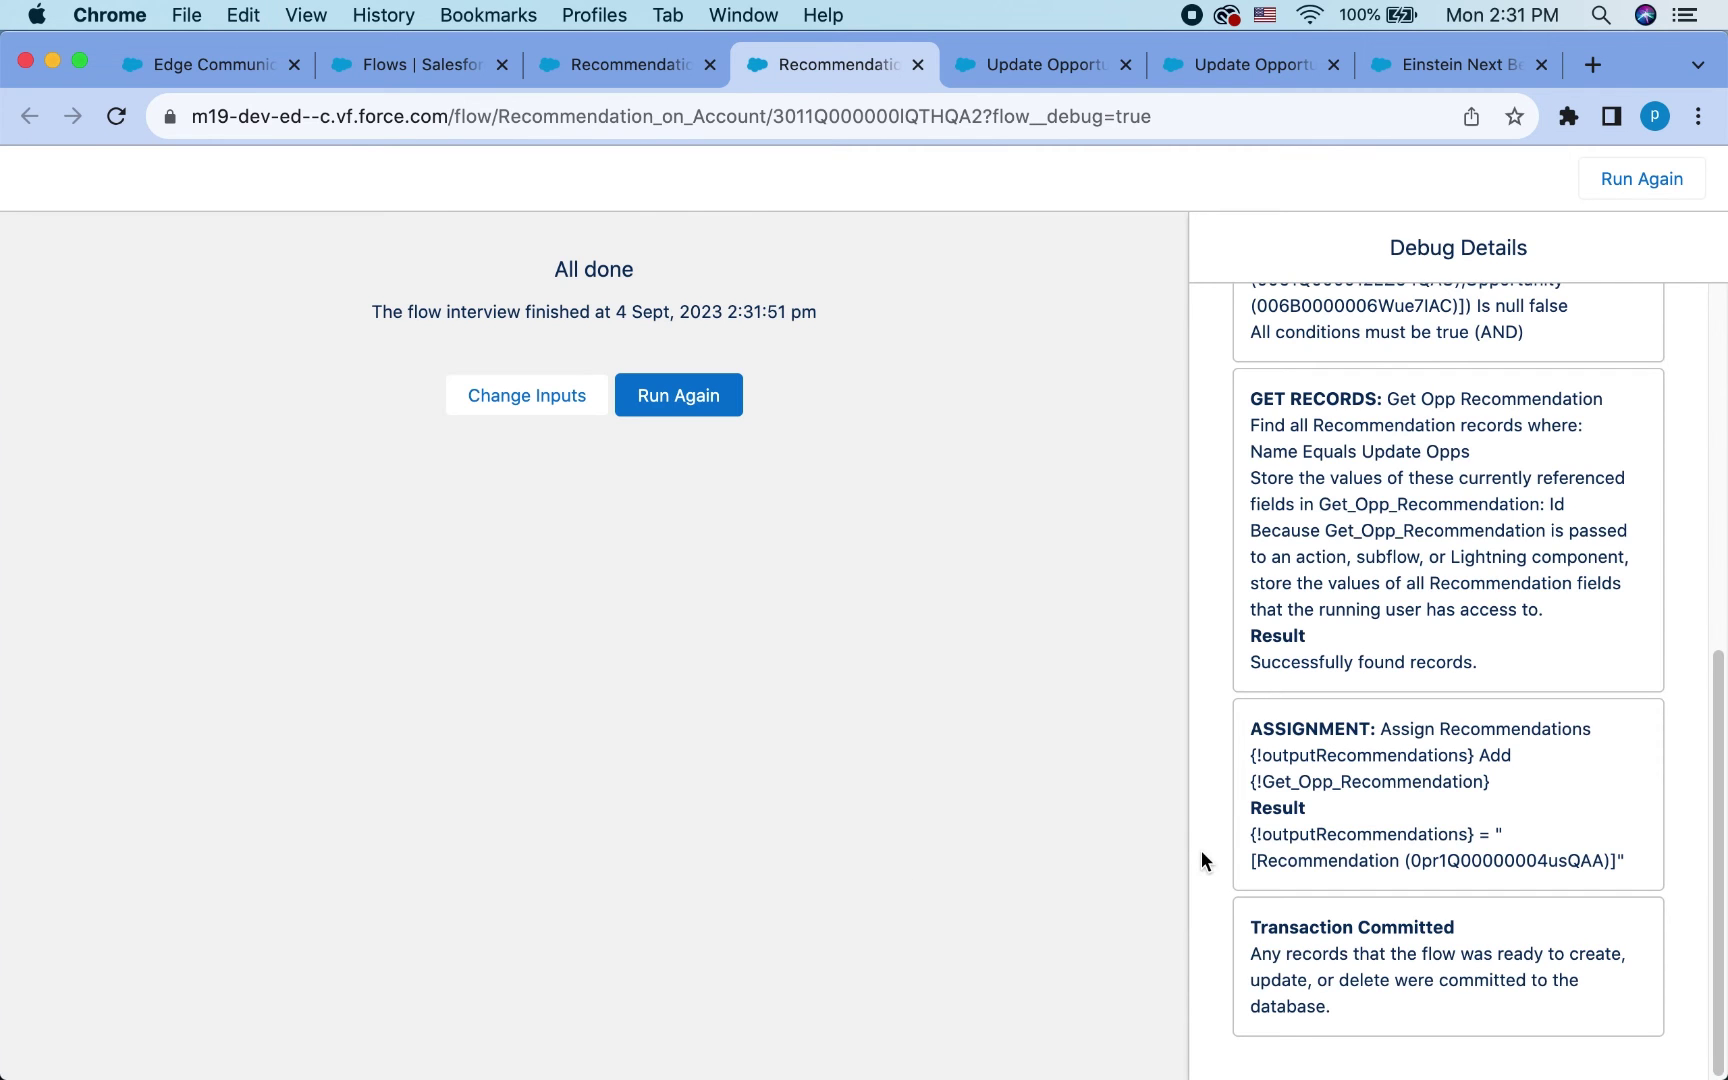
- Review the debug details and select the returned recommendation record ID
{"action": "scroll", "coordinate": [1503, 720], "scroll_direction": "up", "scroll_amount": 6}
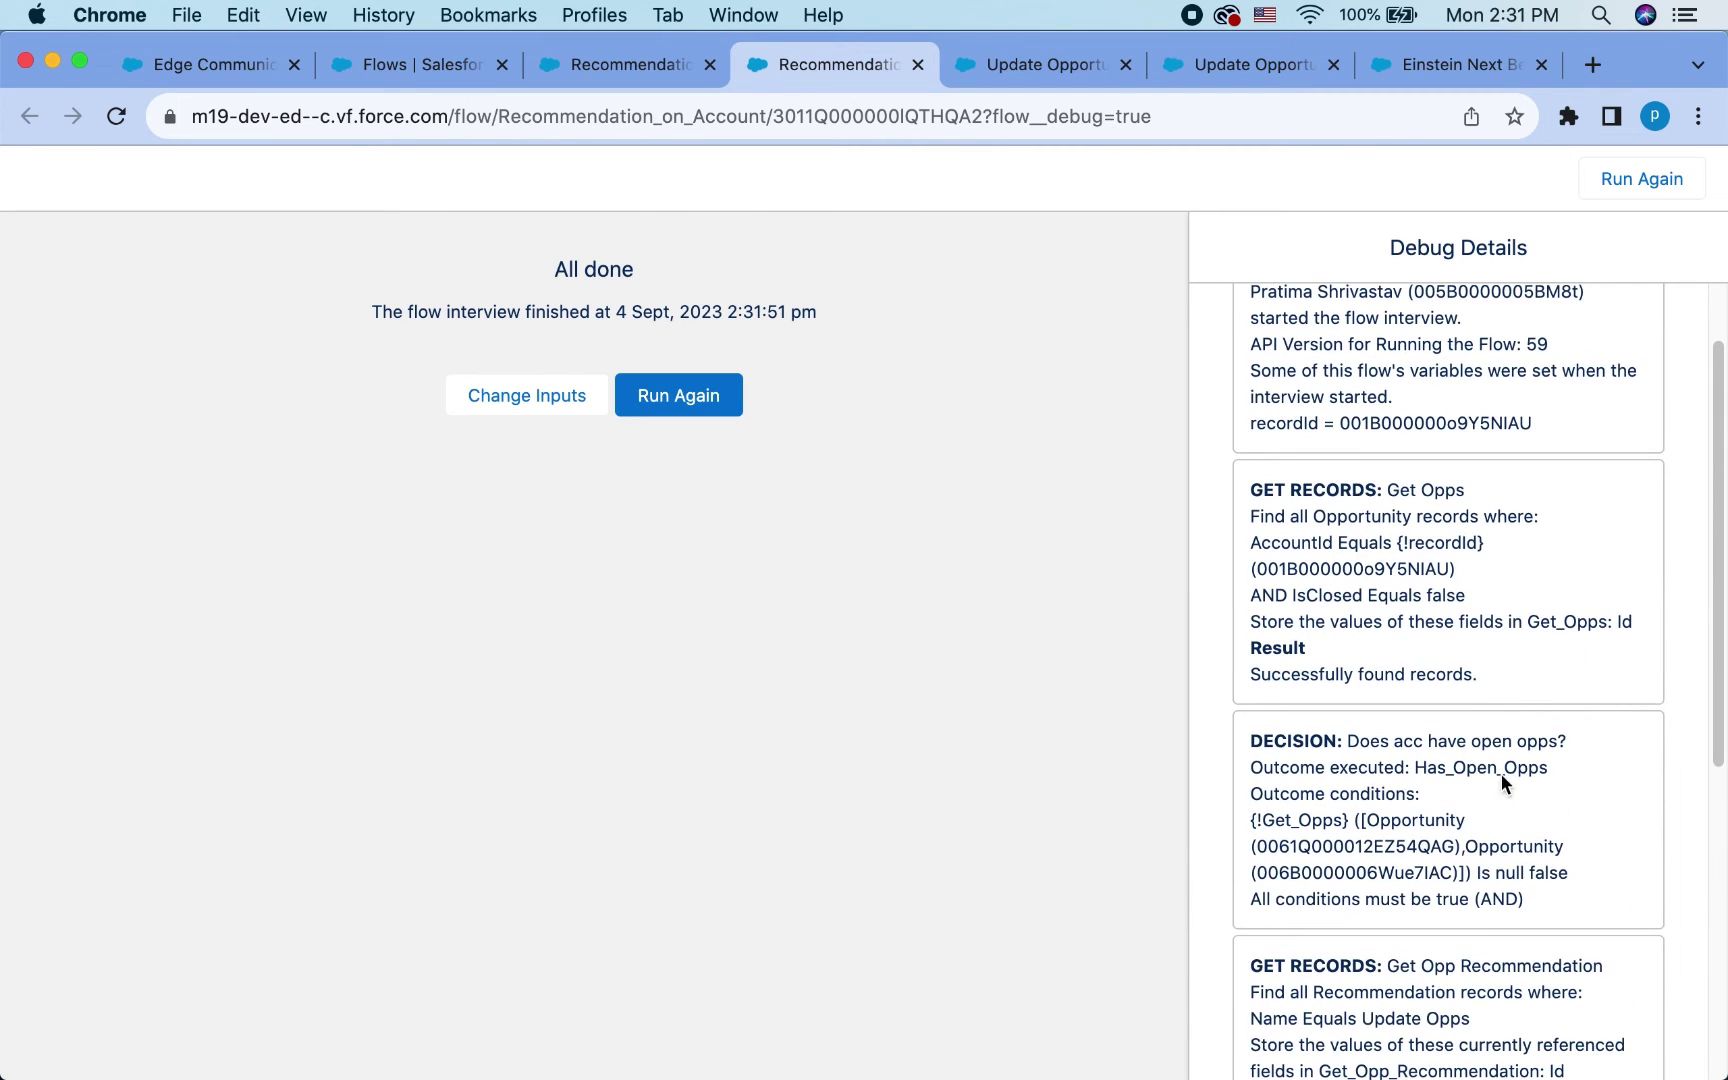
{"action": "scroll", "coordinate": [1455, 860], "scroll_direction": "down", "scroll_amount": 6}
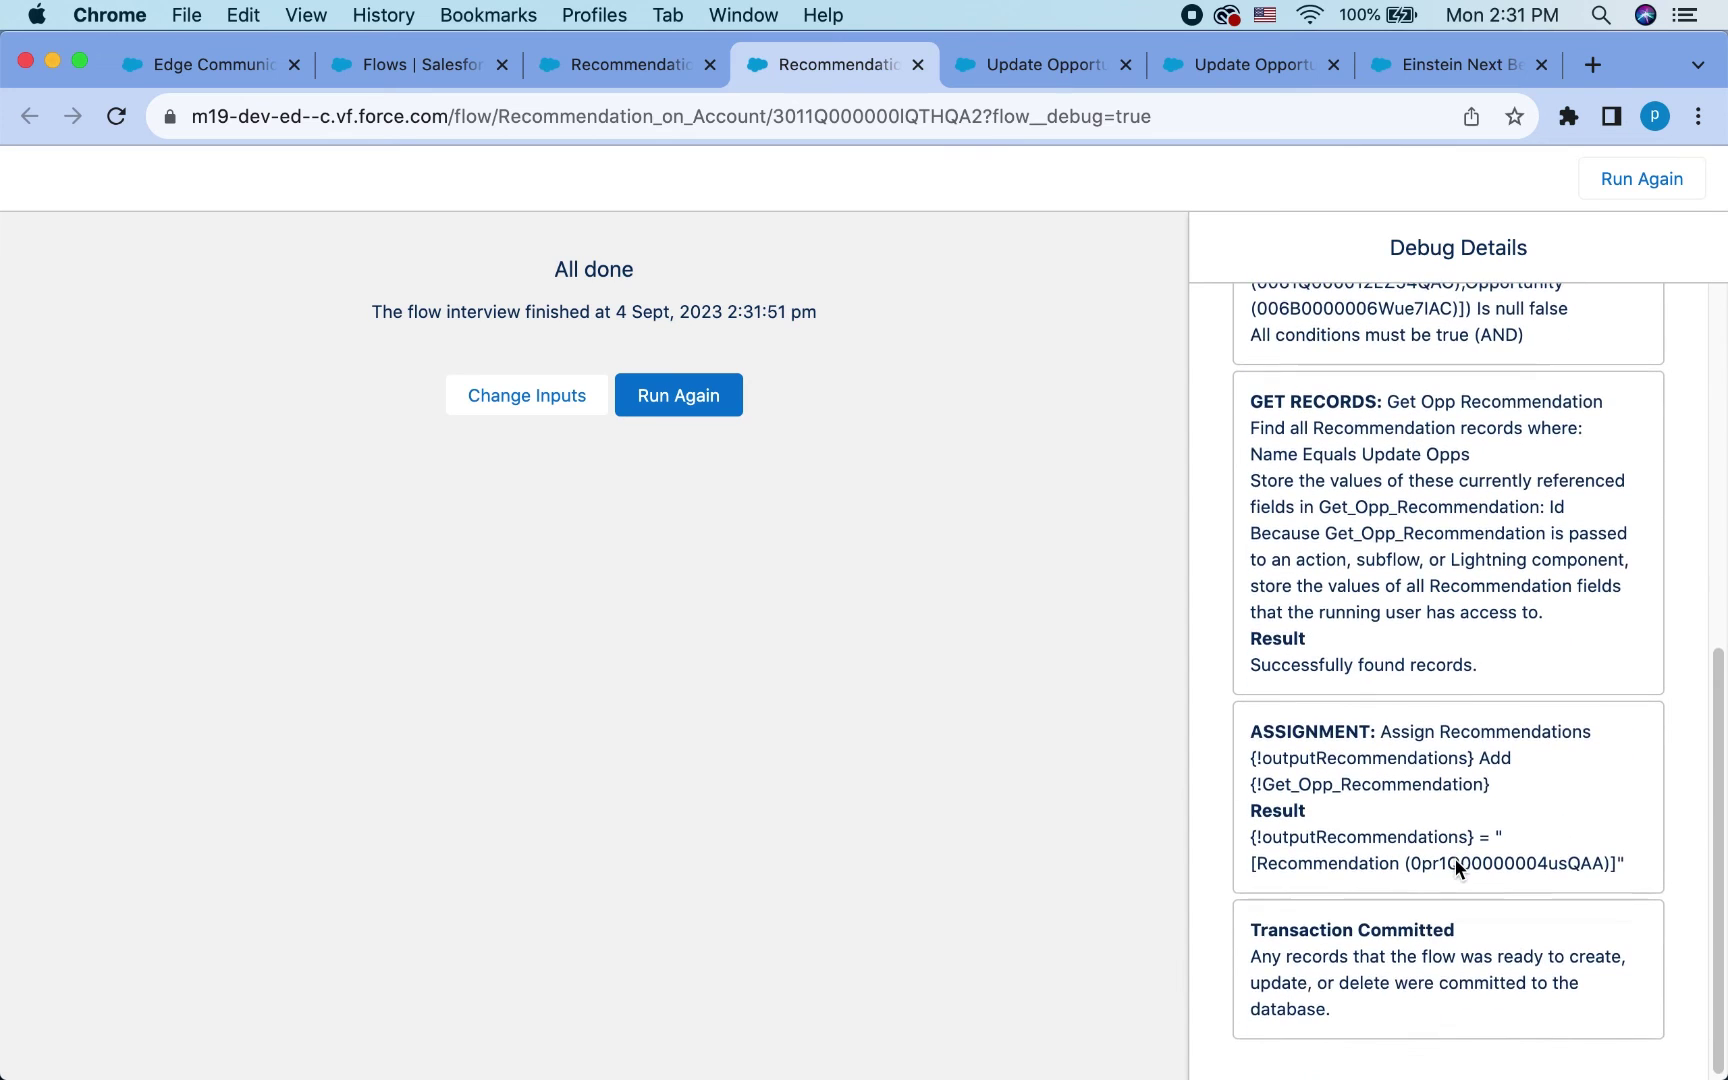
{"action": "scroll", "coordinate": [1501, 860], "scroll_direction": "down", "scroll_amount": 1}
{"action": "double_click", "coordinate": [1496, 862]}
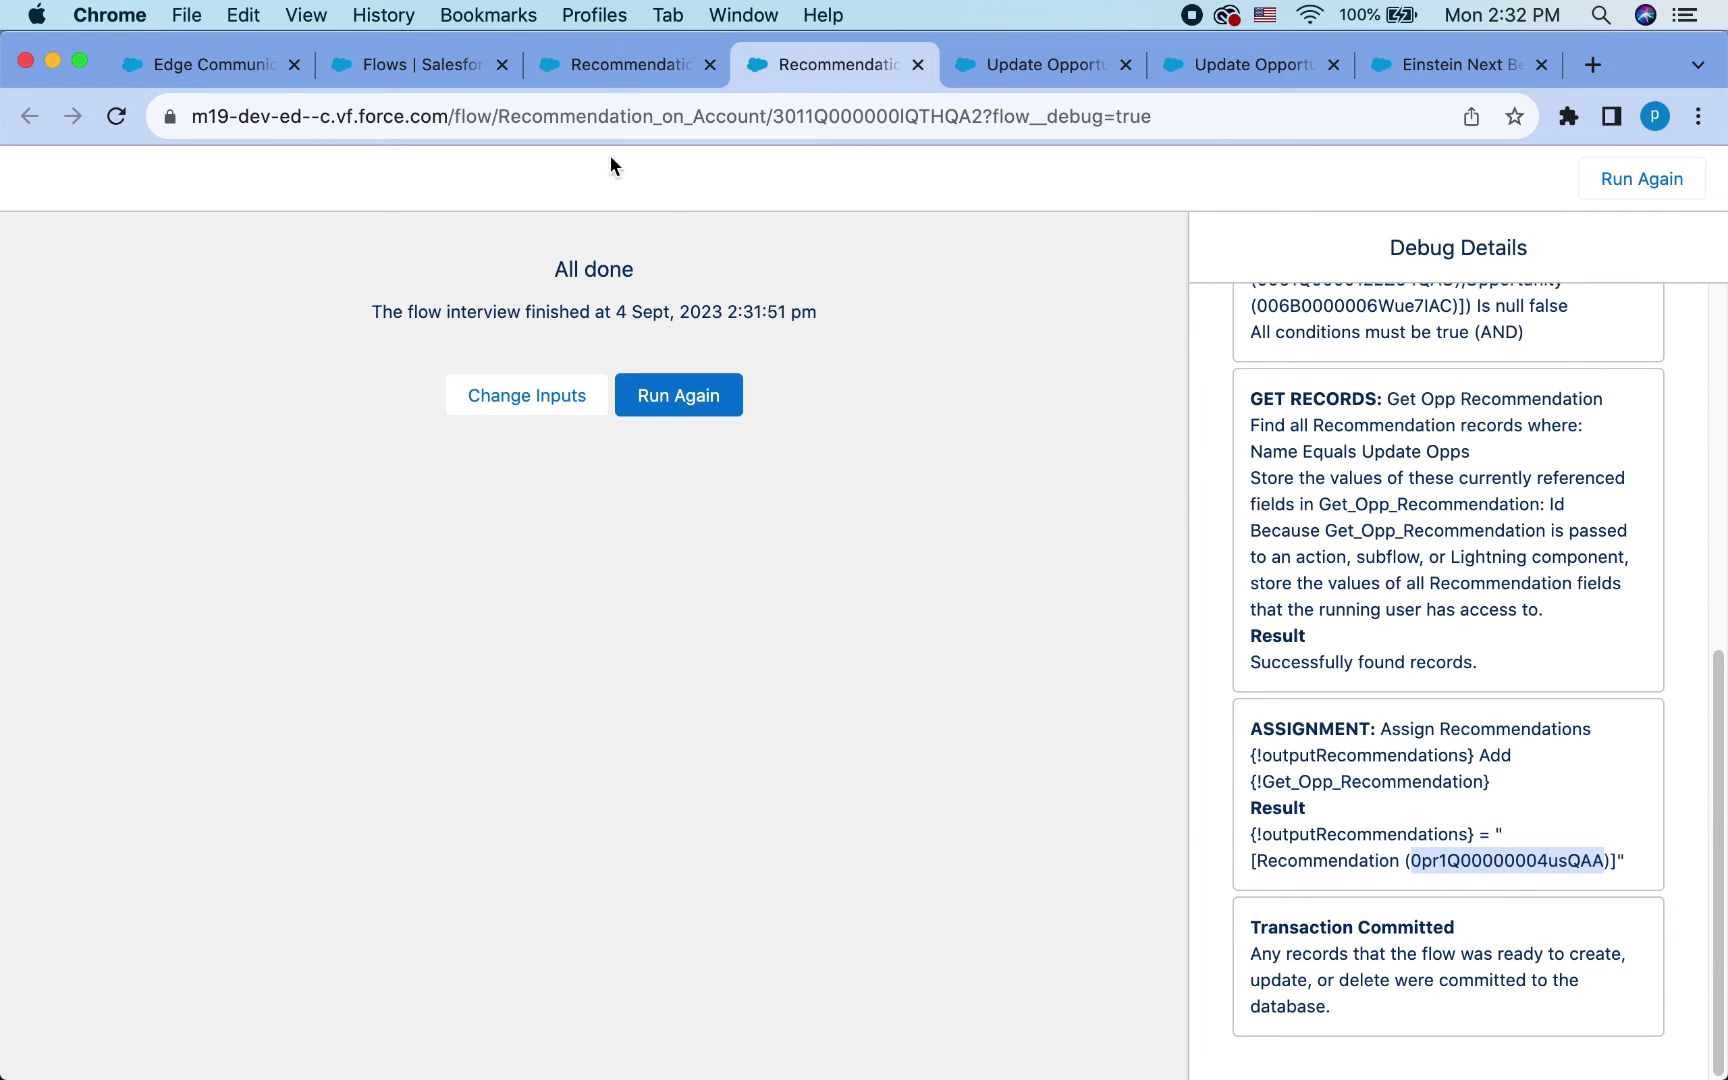
- Activate the Recommendation on Account flow and go back to the Edge Communications account
{"action": "left_click", "coordinate": [610, 66]}
{"action": "left_click", "coordinate": [1456, 247]}
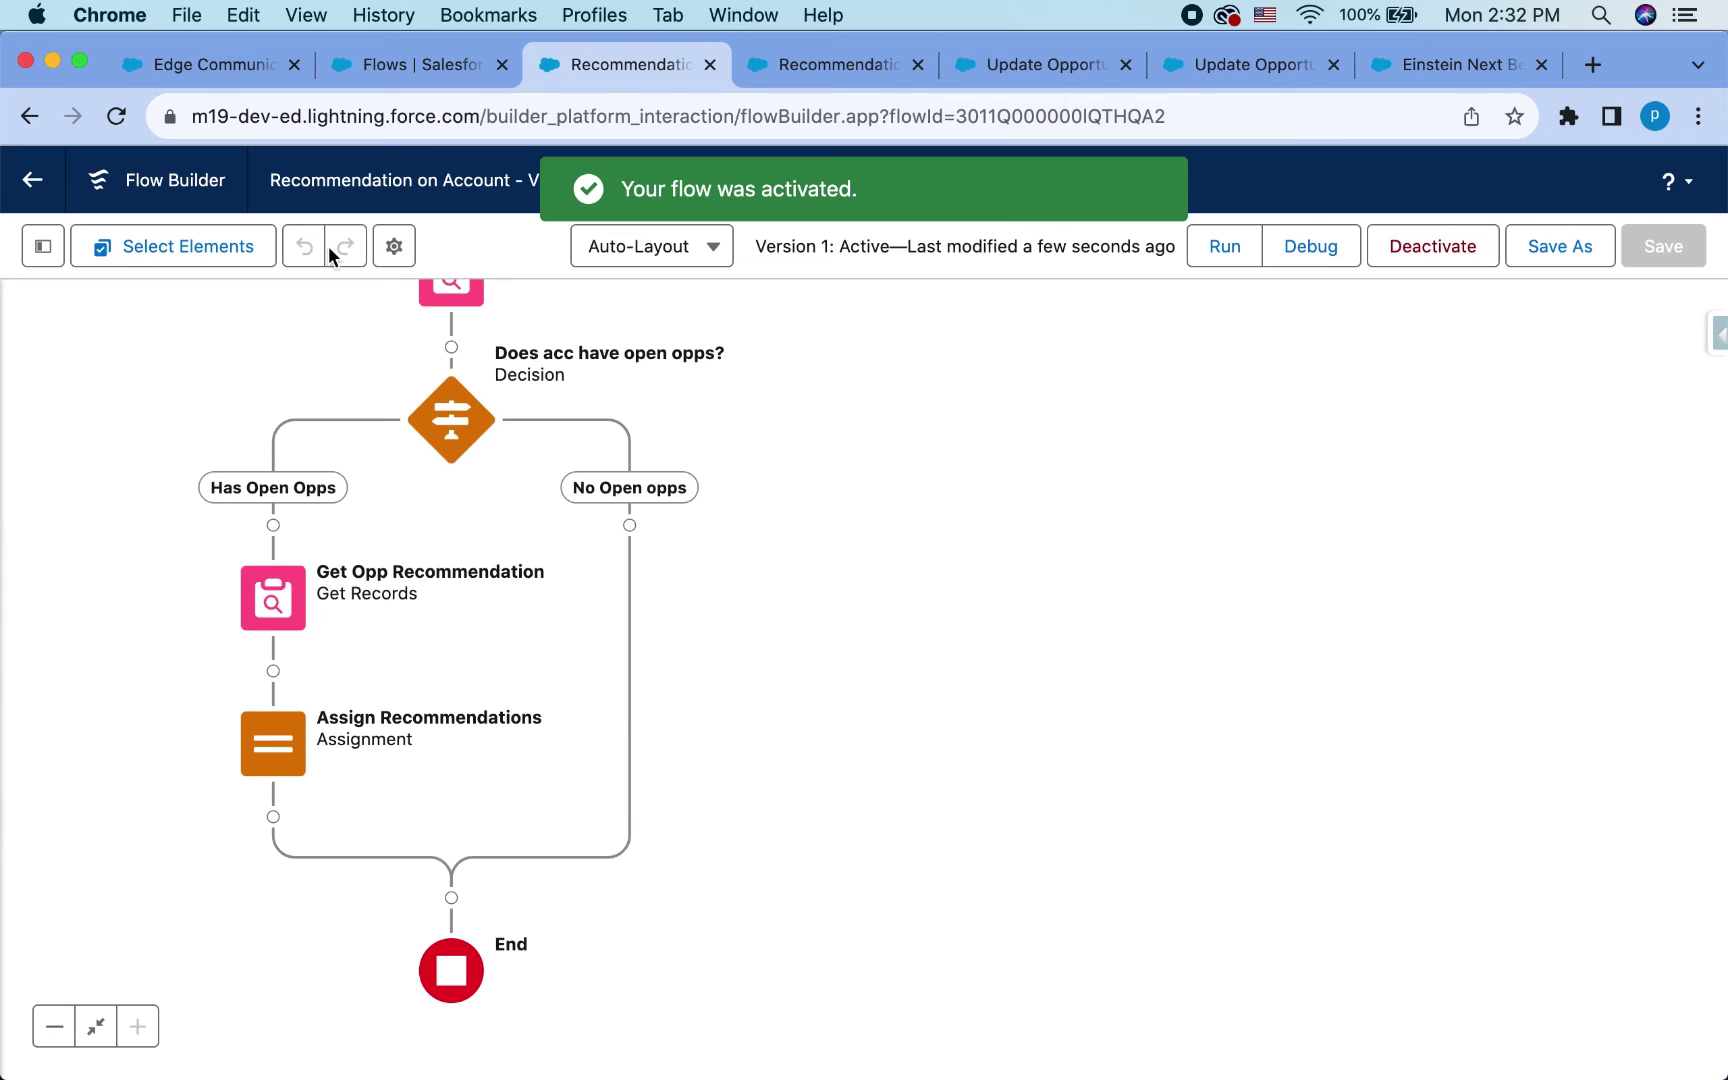
{"action": "left_click", "coordinate": [160, 78]}
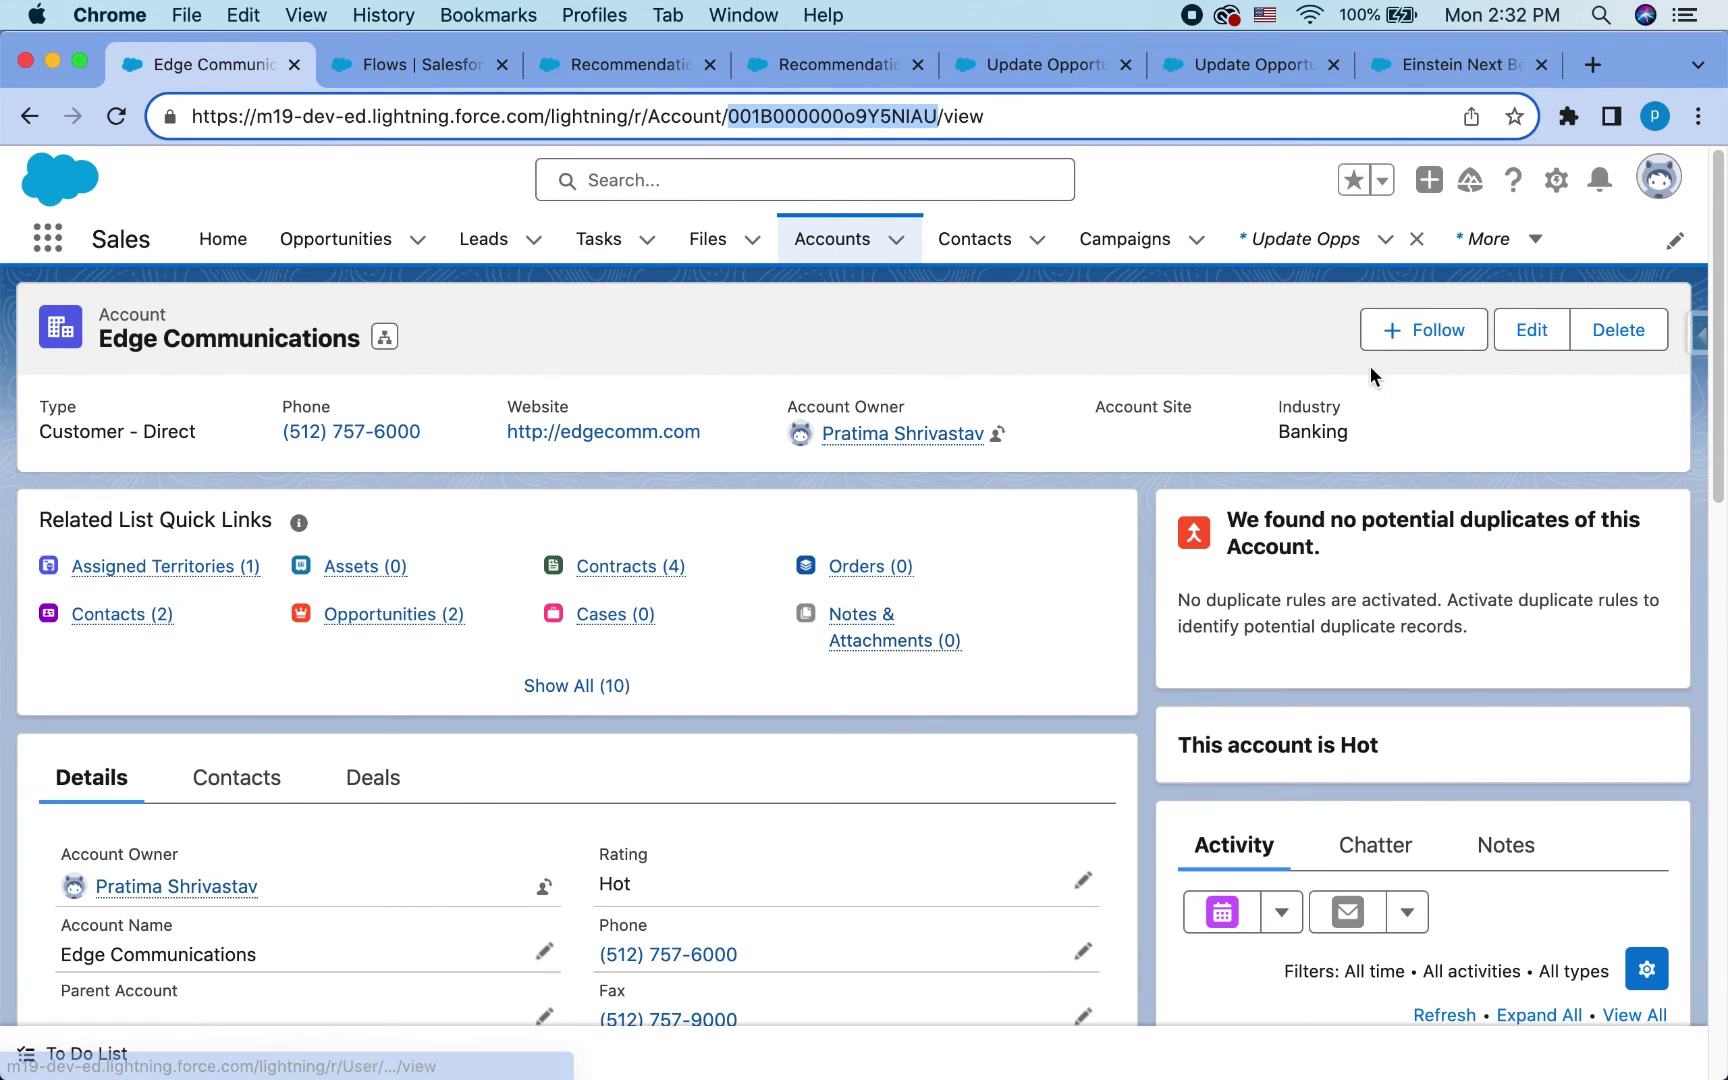
- Edit the Account Sales Page in App Builder and search the components for 'nex'
{"action": "left_click", "coordinate": [1556, 180]}
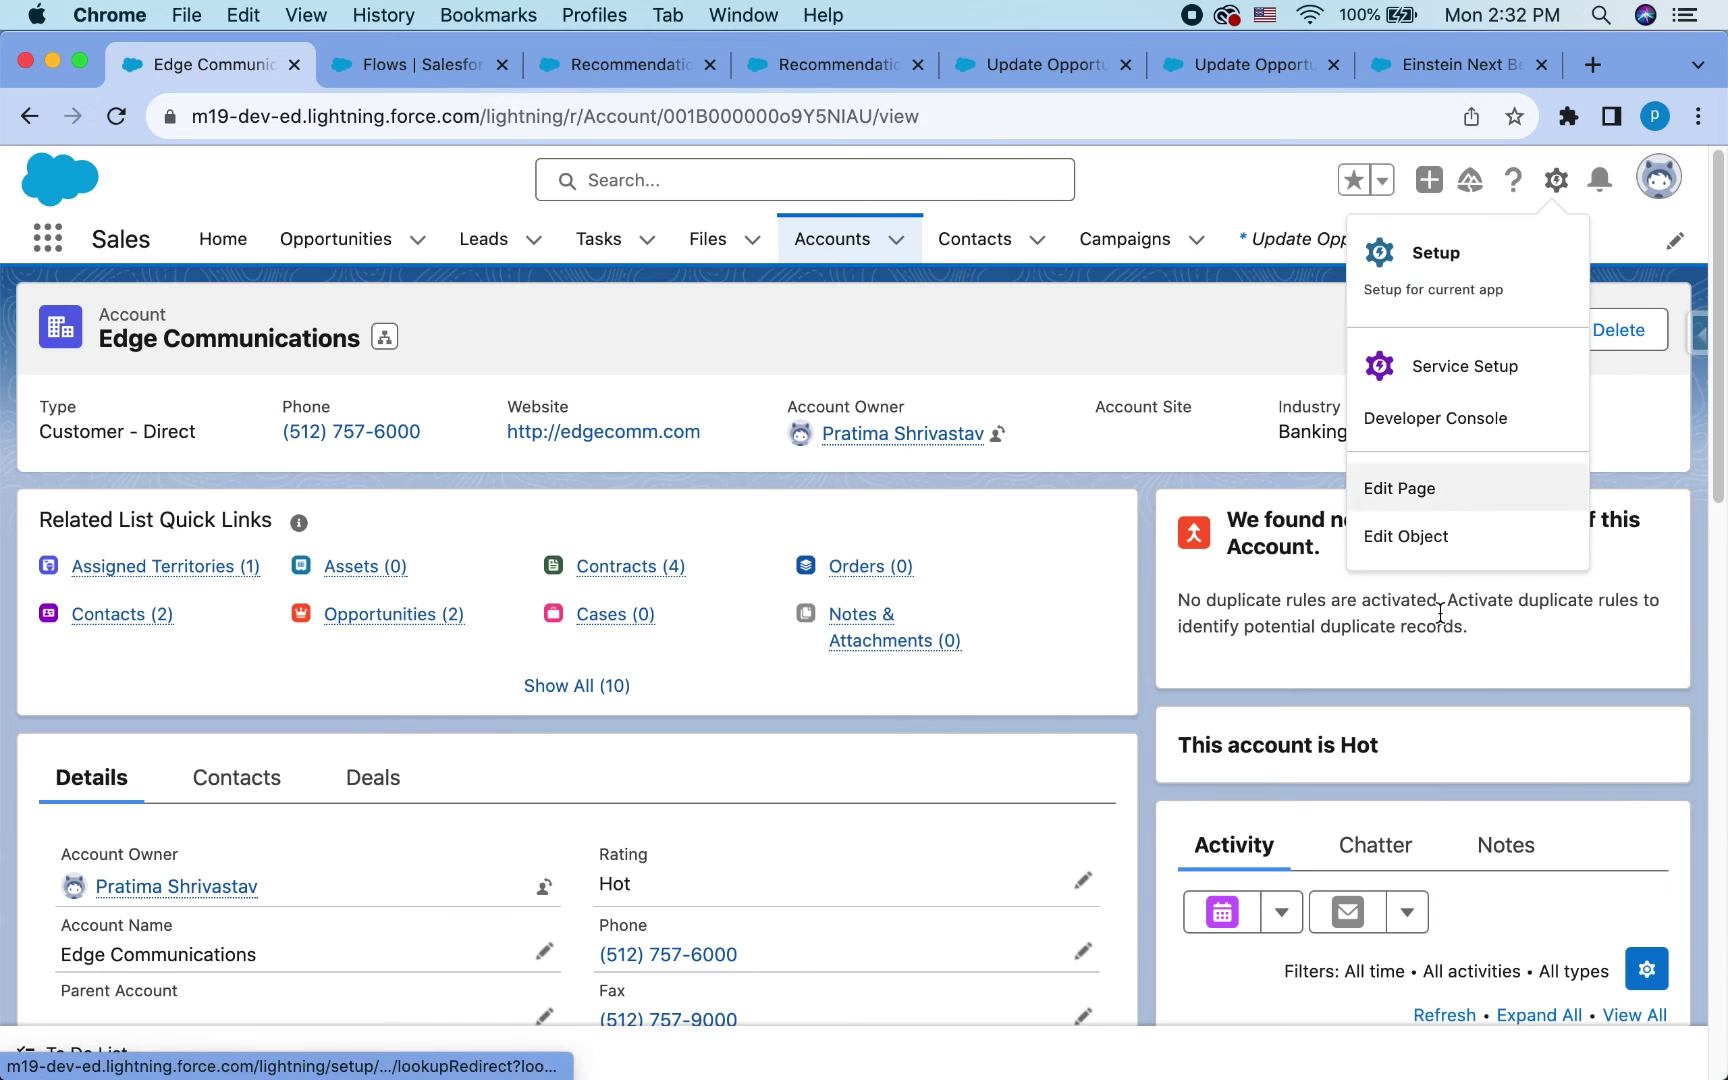
{"action": "left_click", "coordinate": [1432, 488]}
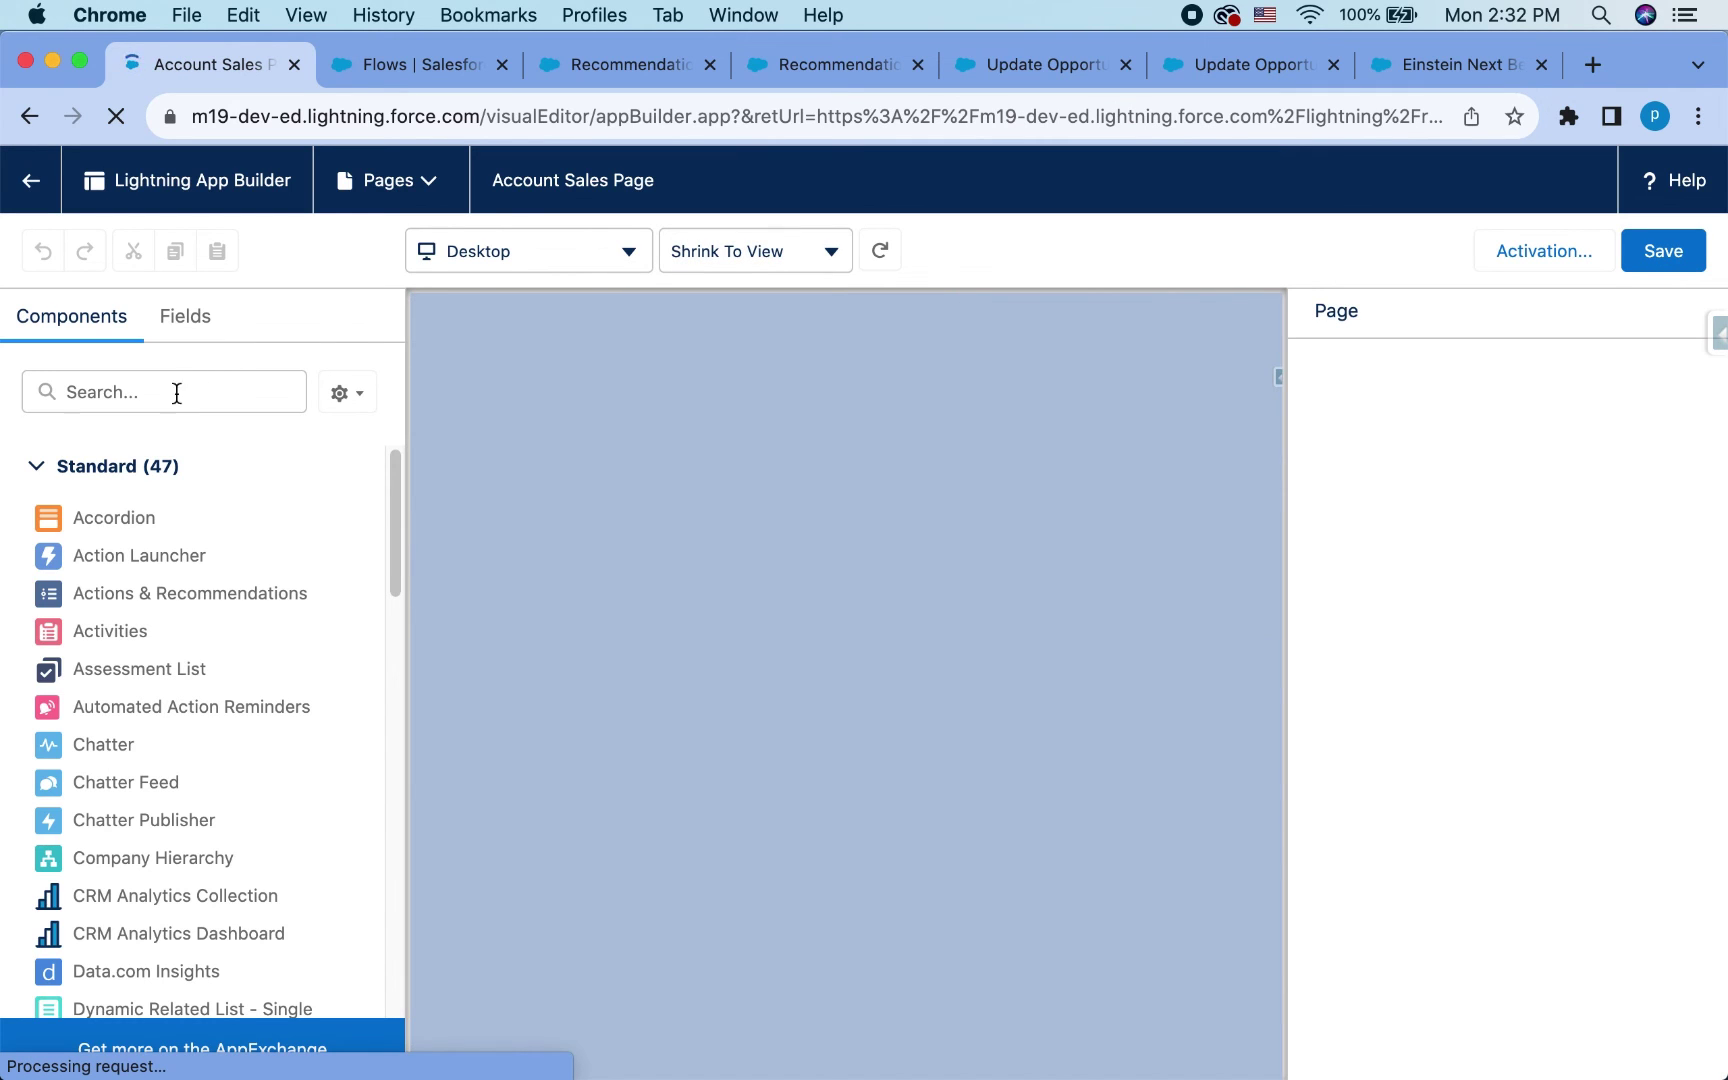
{"action": "left_click", "coordinate": [175, 391]}
{"action": "type", "text": "nex"}
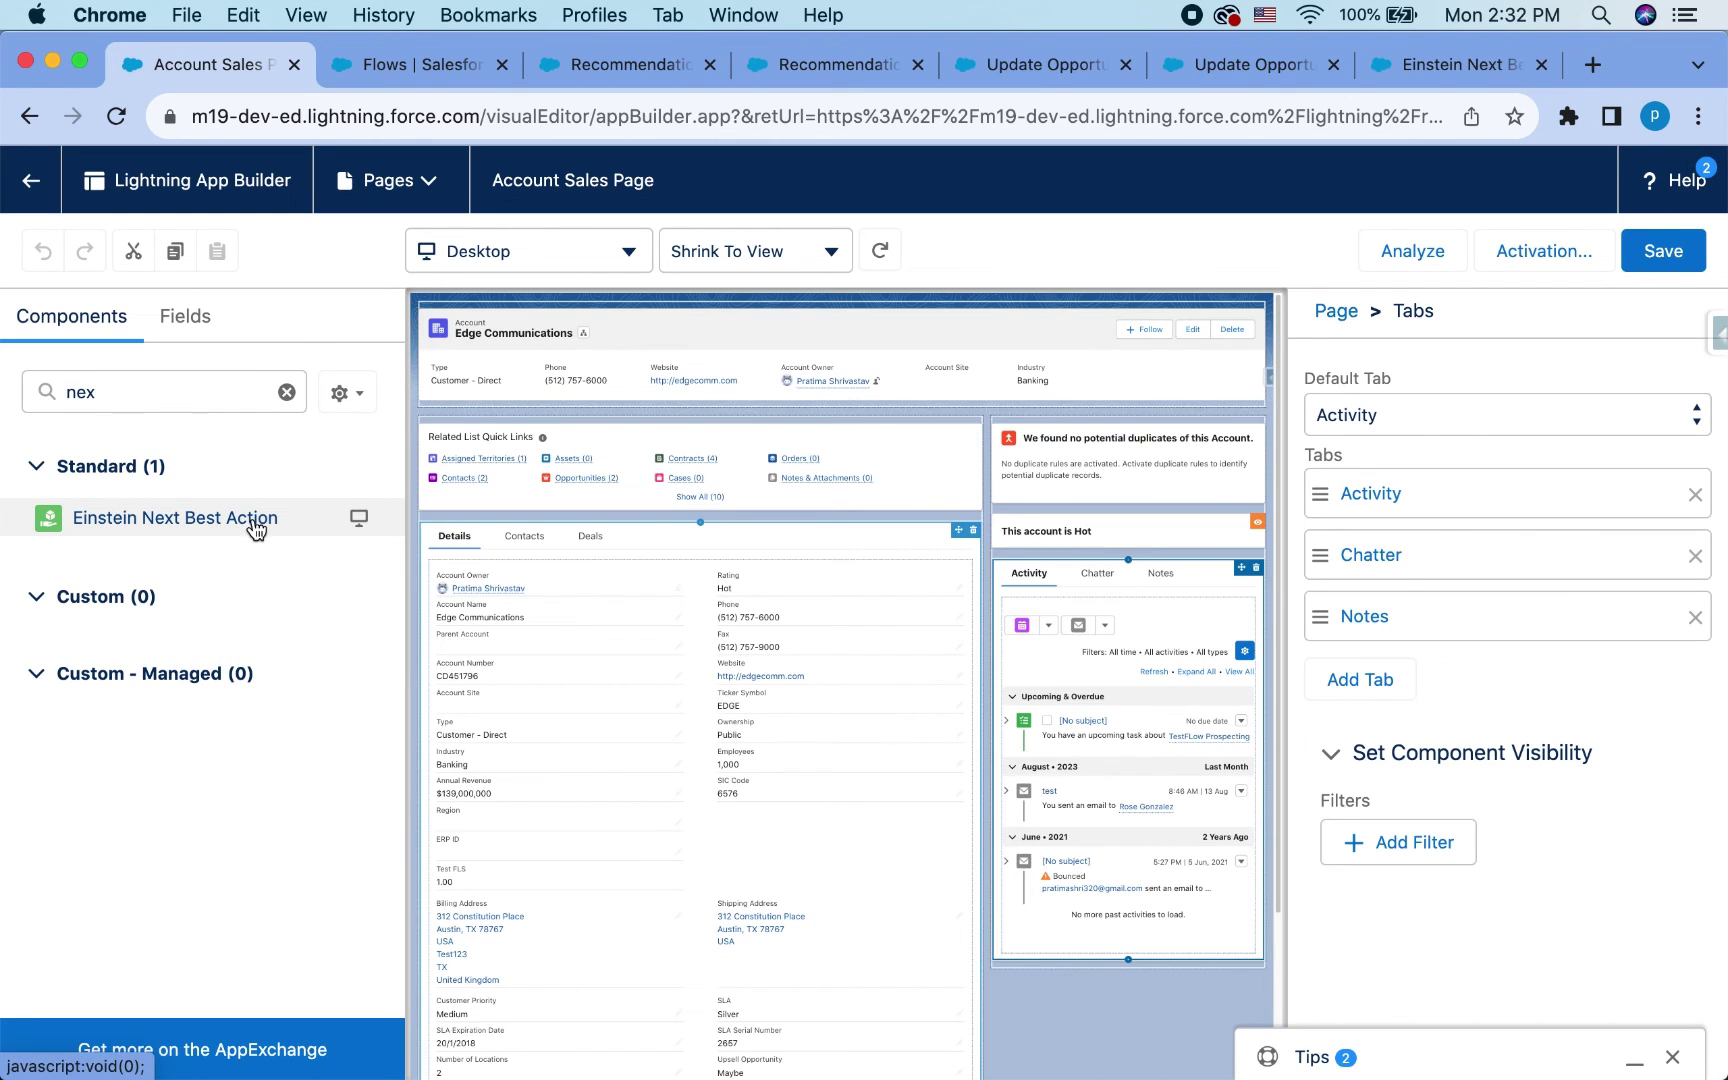
- Place Einstein Next Best Action above Activity, using the Flow Builder strategy Recommendation on Account
{"action": "left_click_drag", "start_coordinate": [252, 527], "coordinate": [1035, 570]}
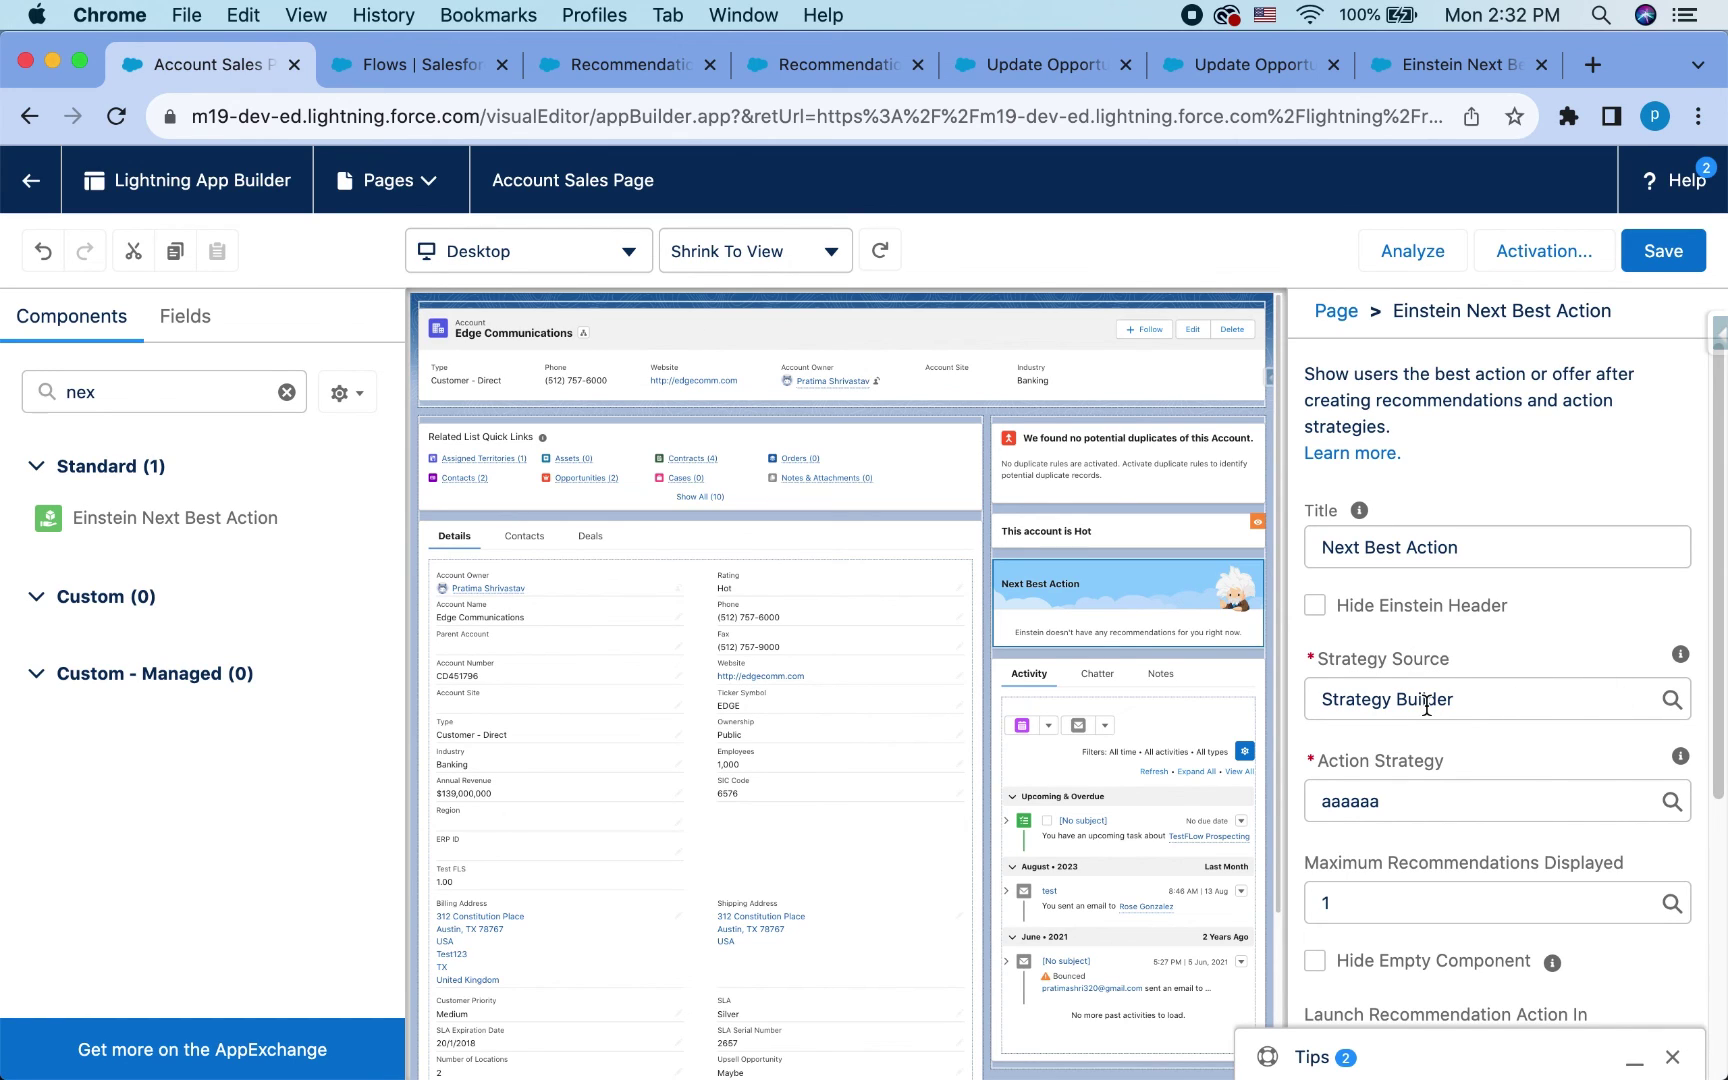
{"action": "left_click", "coordinate": [1670, 699]}
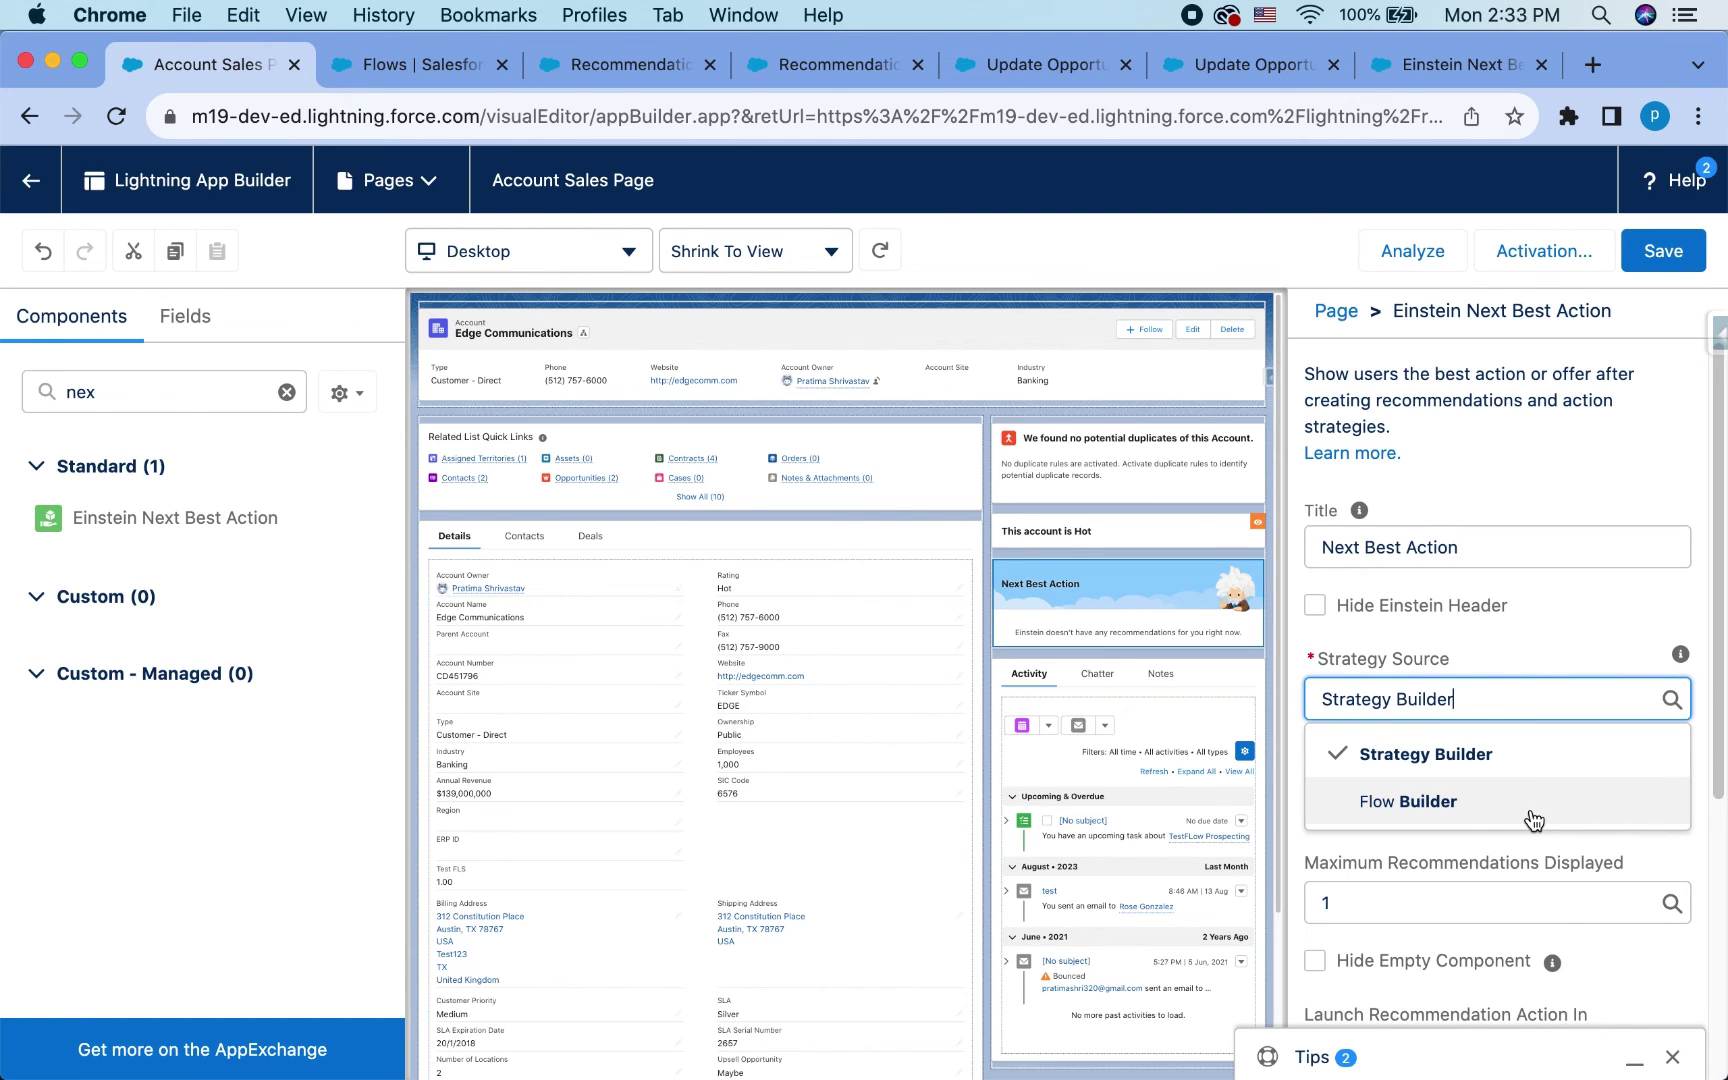
{"action": "left_click", "coordinate": [1415, 805]}
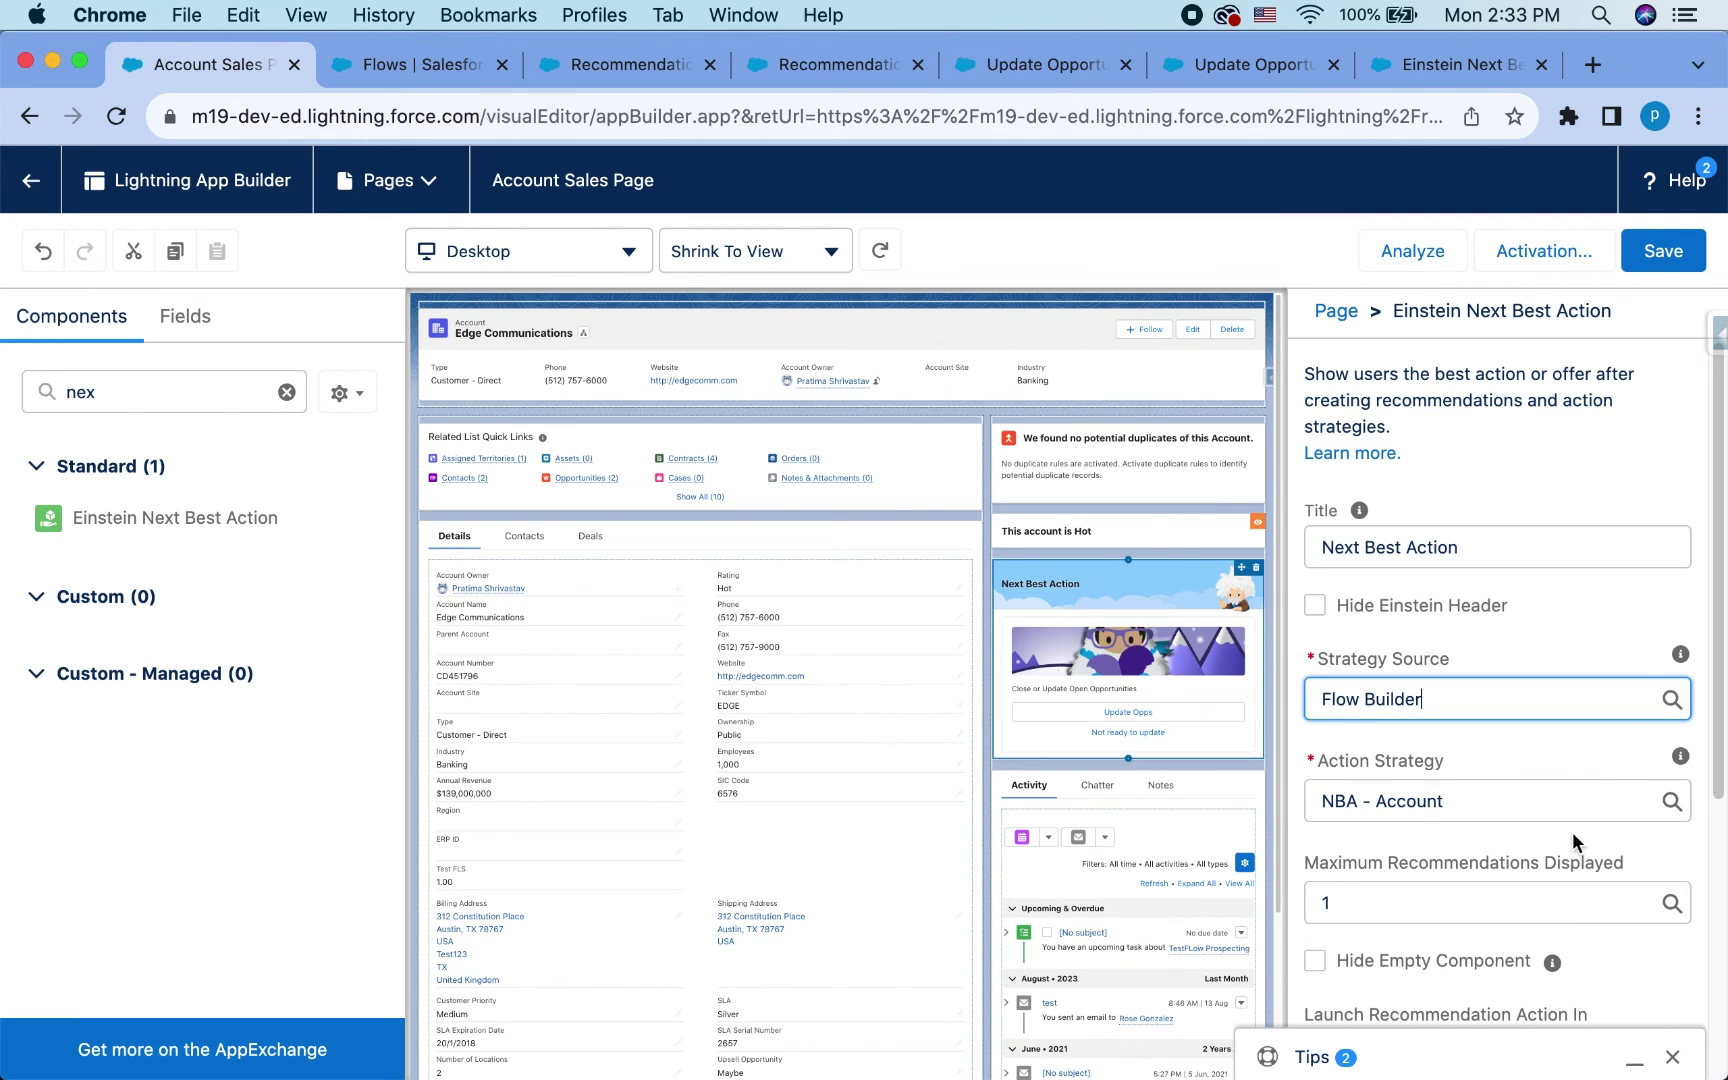
{"action": "left_click", "coordinate": [1500, 803]}
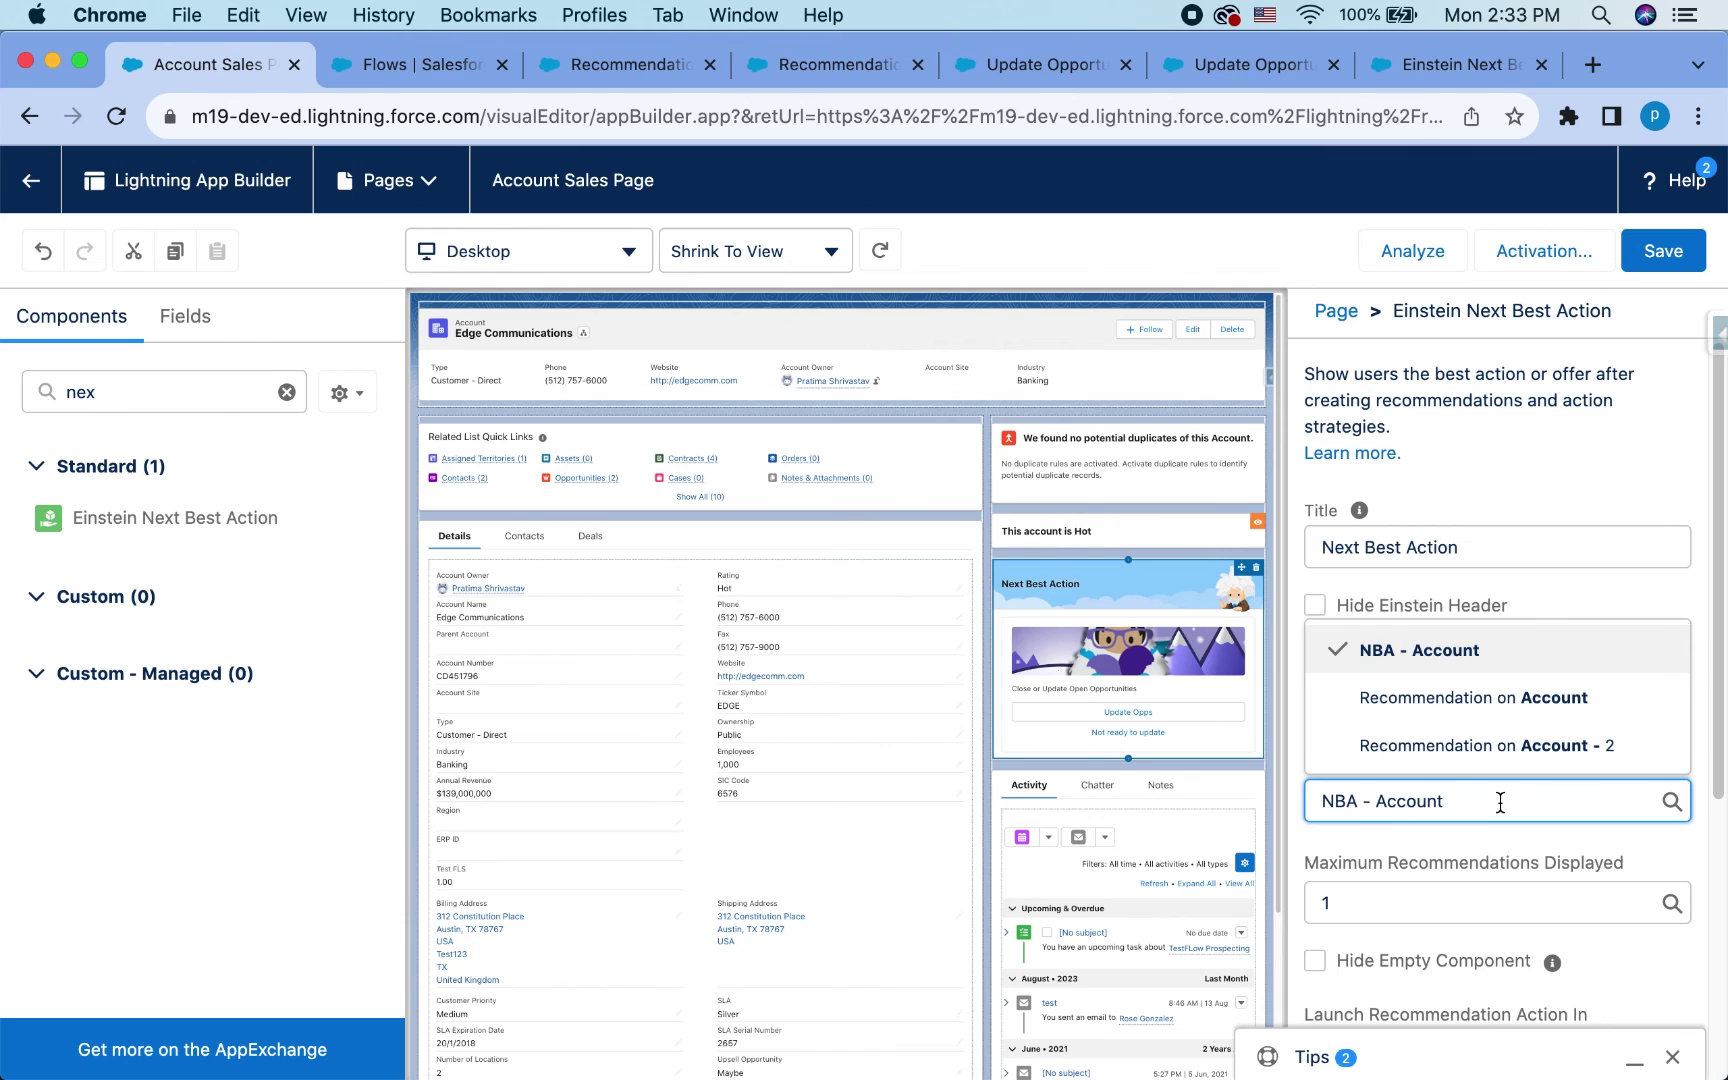
{"action": "left_click", "coordinate": [1547, 722]}
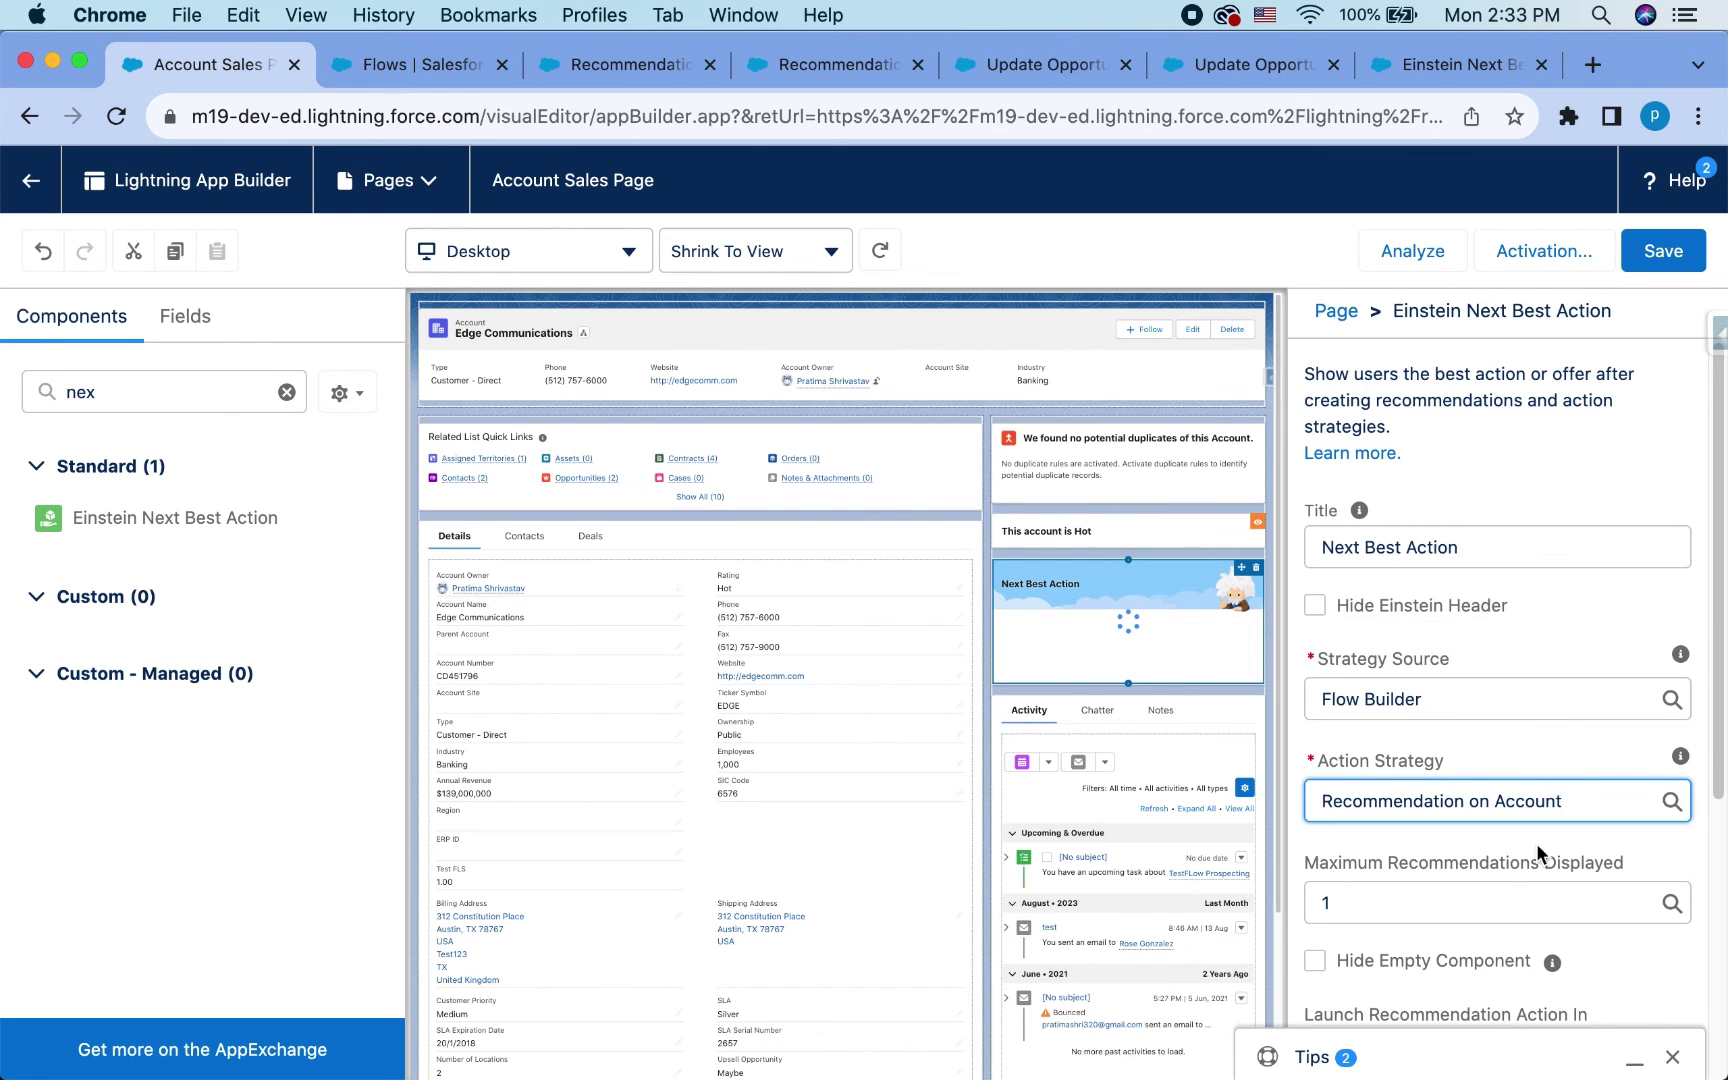
- Limit the component to 2 recommendations and leave Show Title off
{"action": "scroll", "coordinate": [1537, 830], "scroll_direction": "down", "scroll_amount": 3}
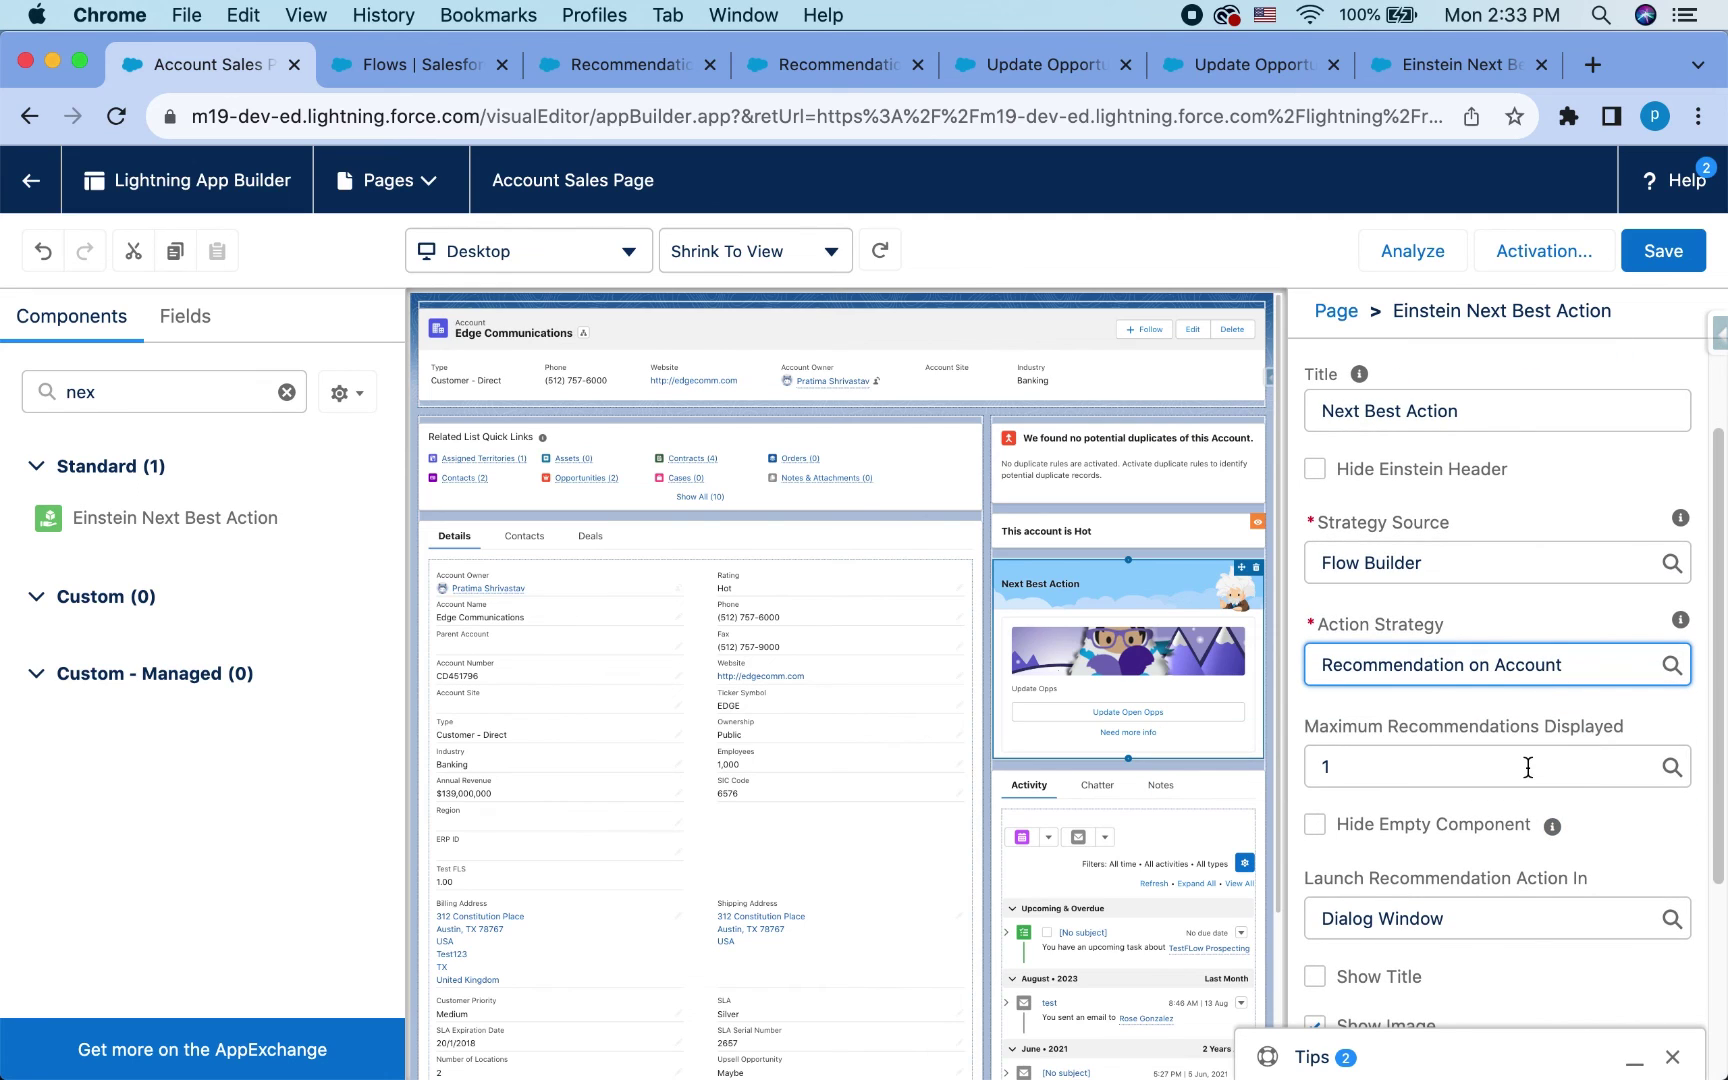
{"action": "left_click", "coordinate": [1527, 767]}
{"action": "left_click", "coordinate": [1470, 617]}
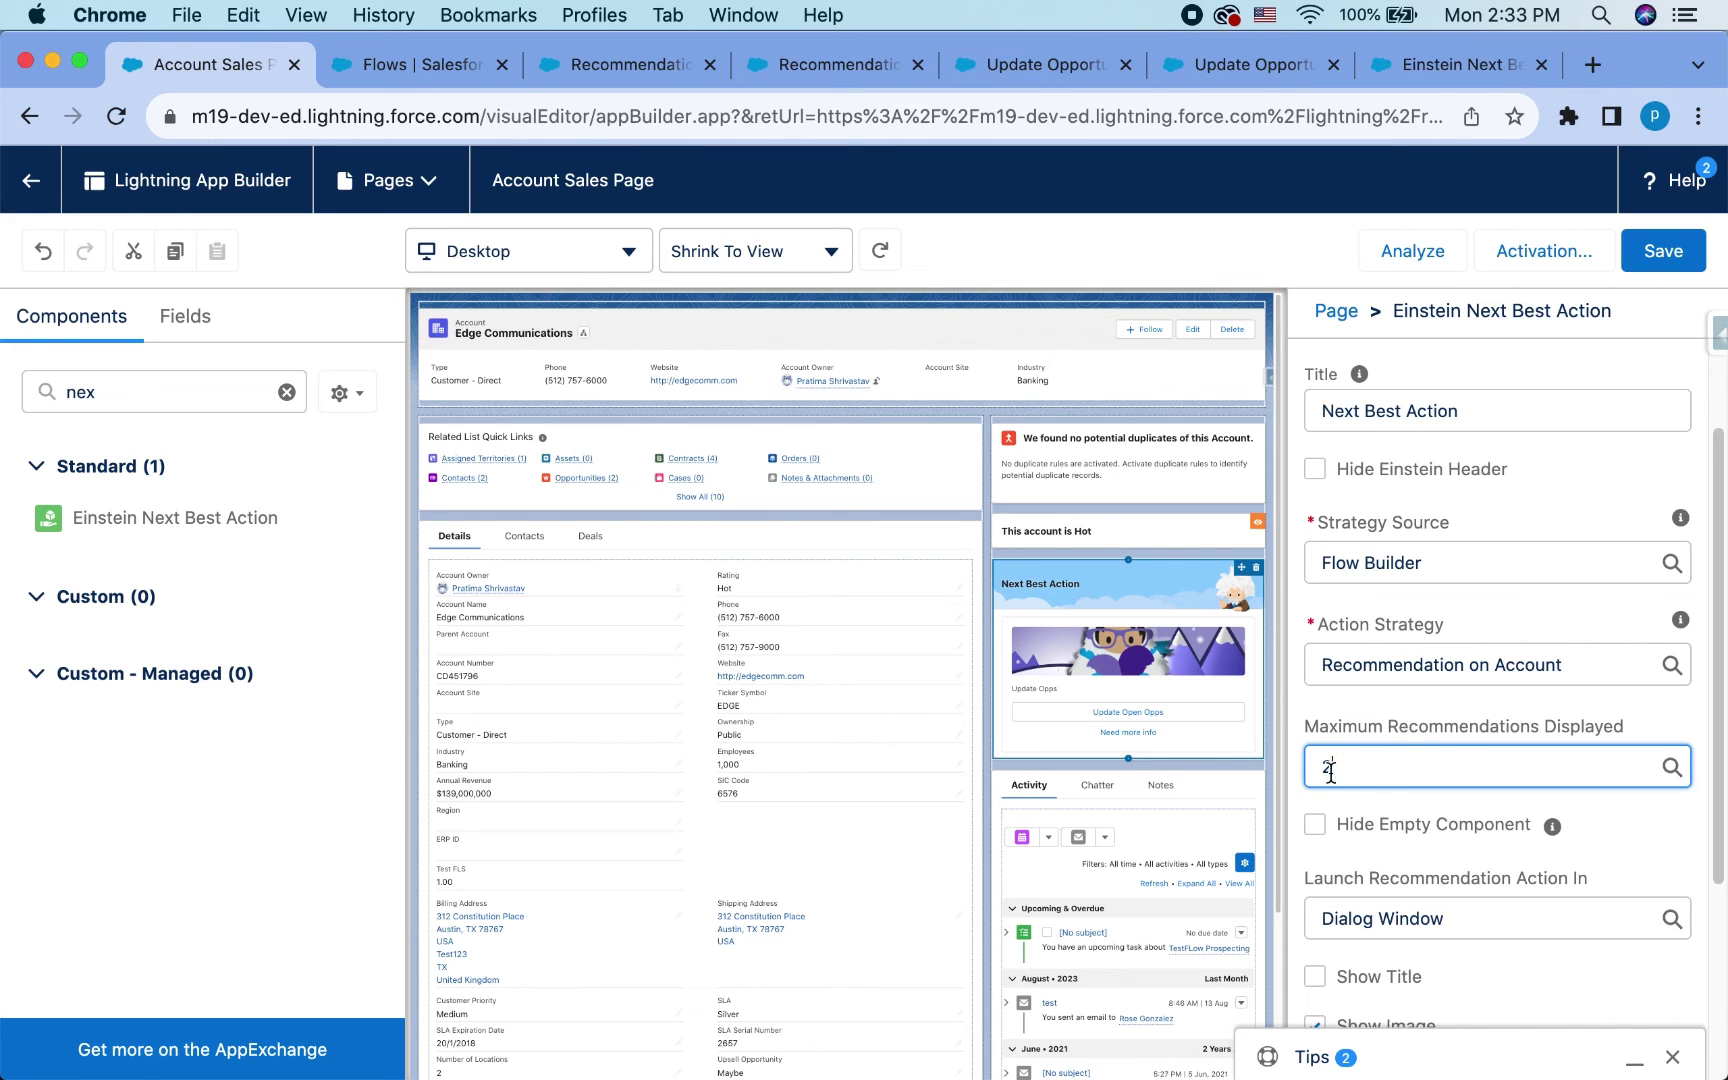
{"action": "scroll", "coordinate": [1412, 778], "scroll_direction": "down", "scroll_amount": 5}
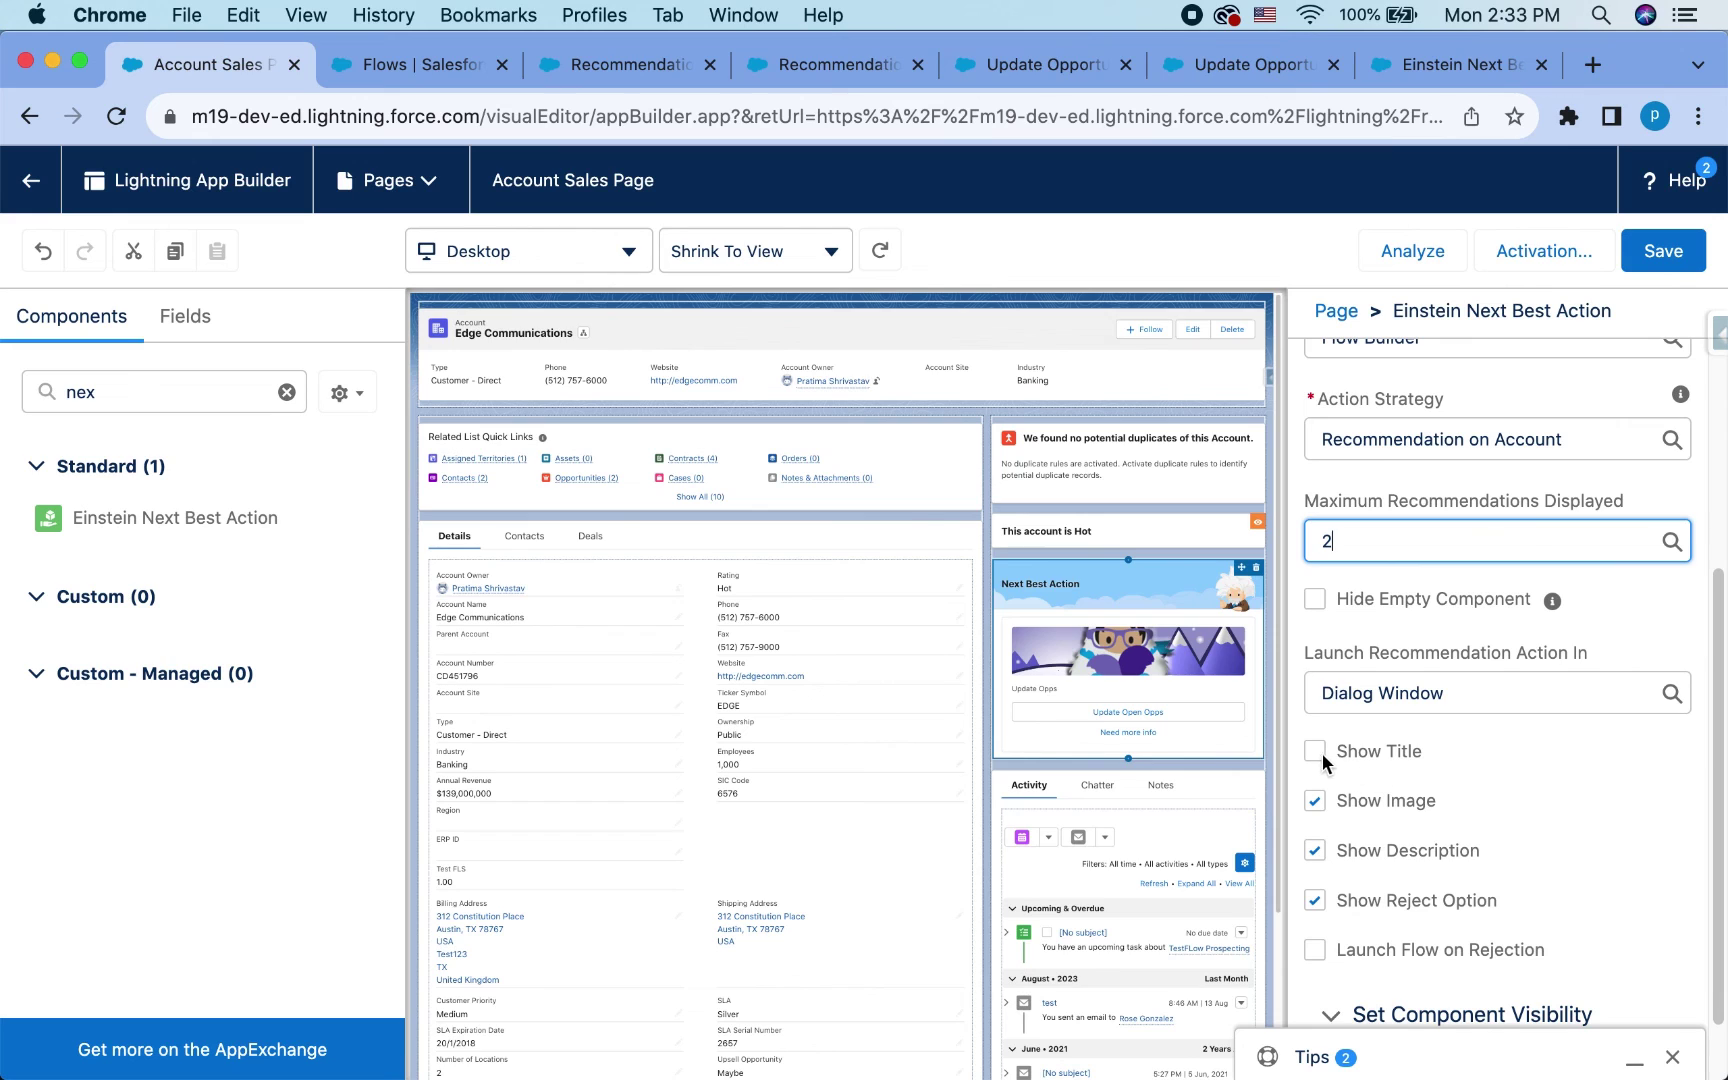
{"action": "left_click", "coordinate": [1320, 751]}
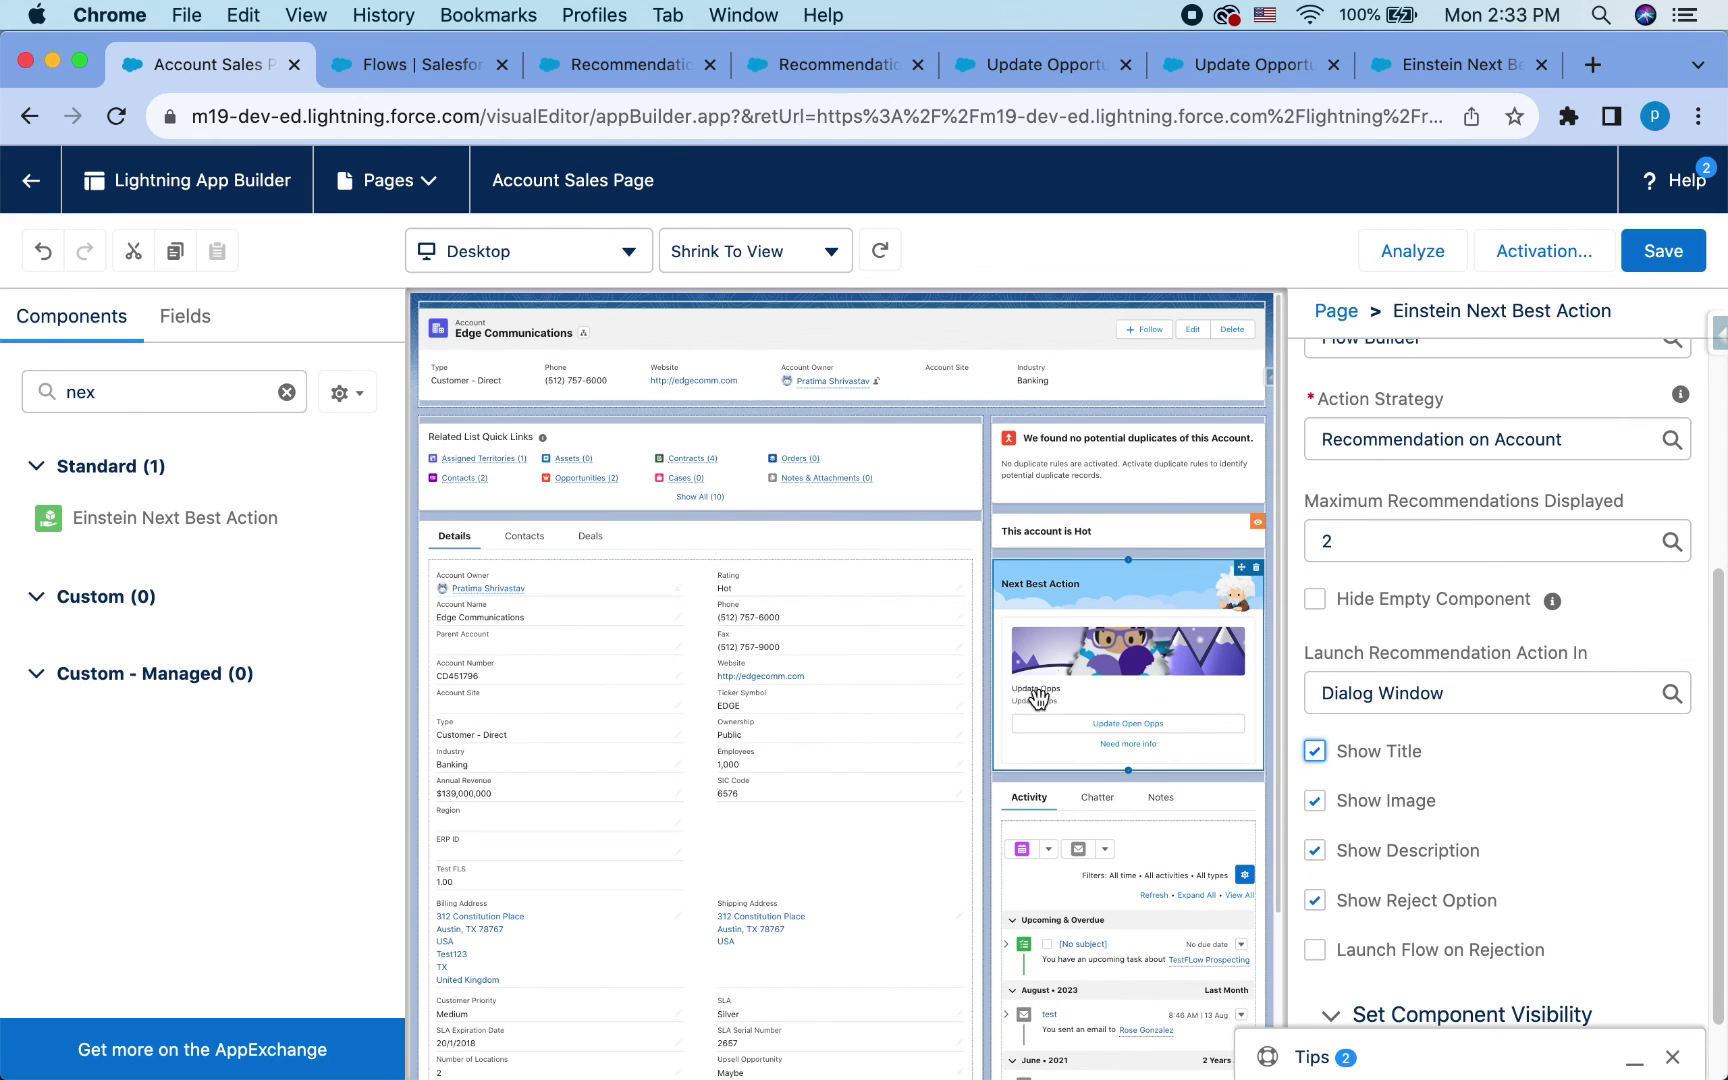
{"action": "left_click", "coordinate": [1316, 753]}
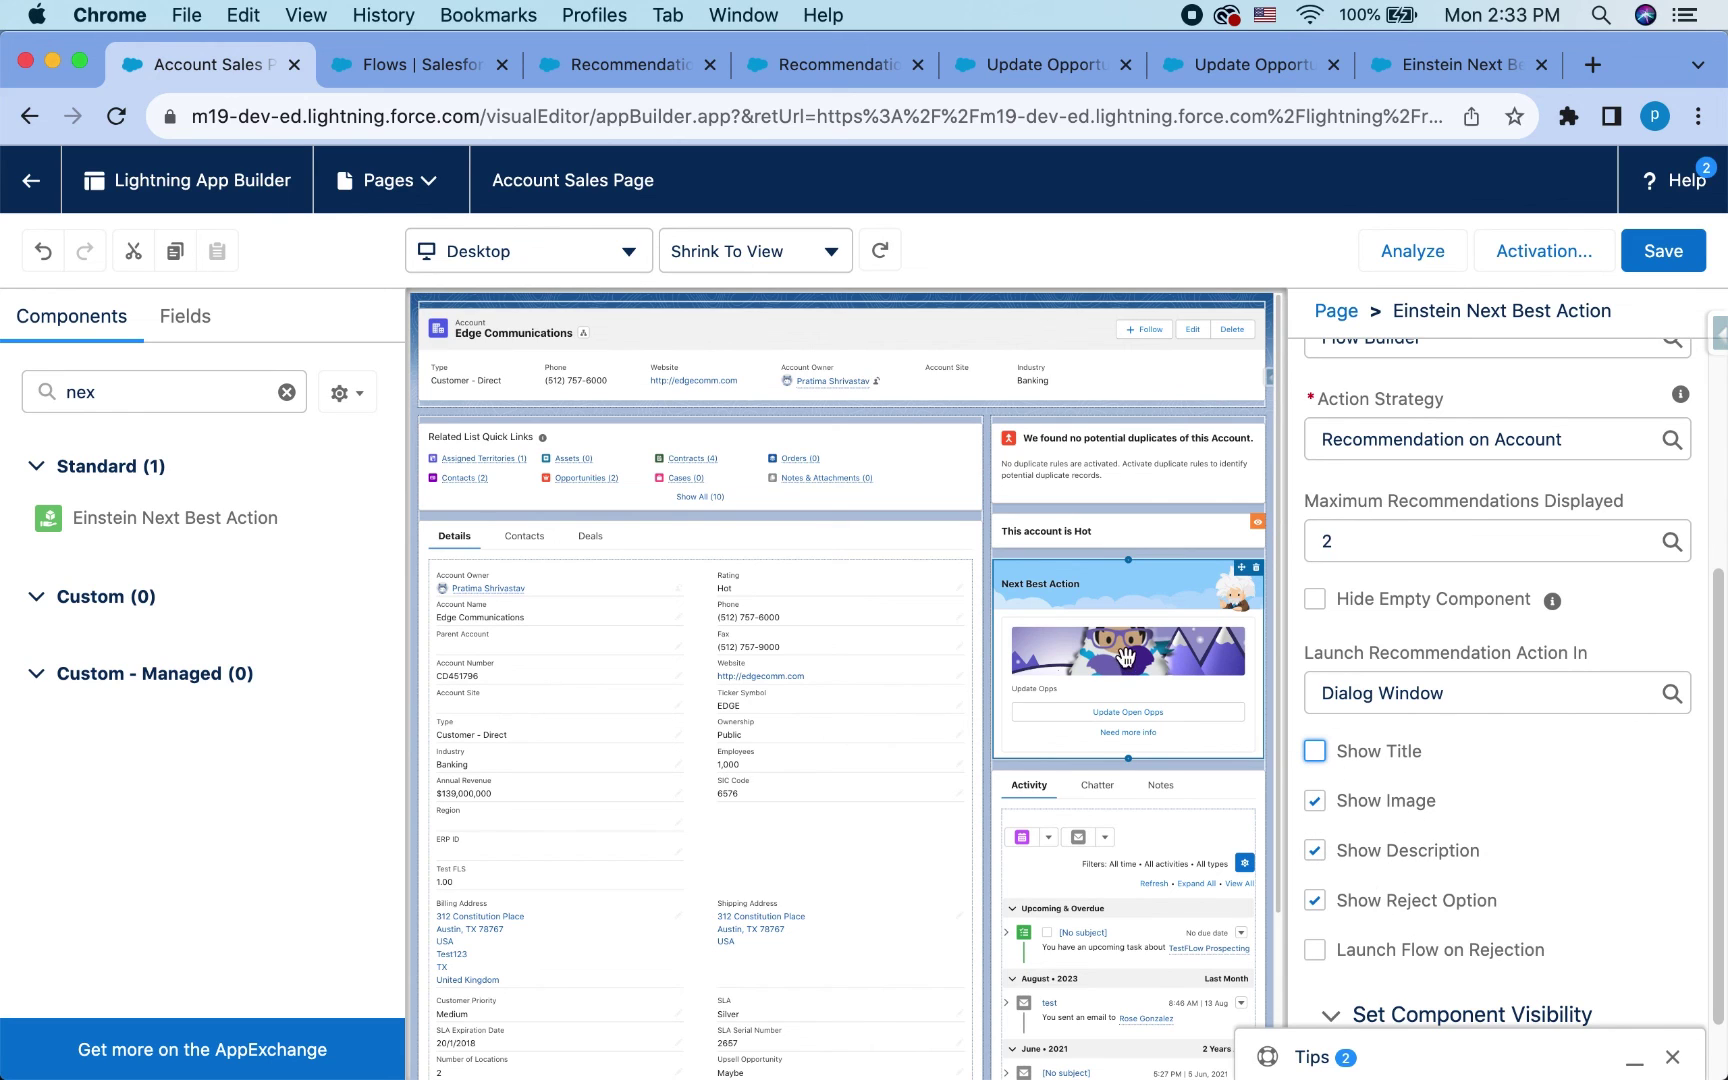
{"action": "scroll", "coordinate": [1480, 724], "scroll_direction": "up", "scroll_amount": 5}
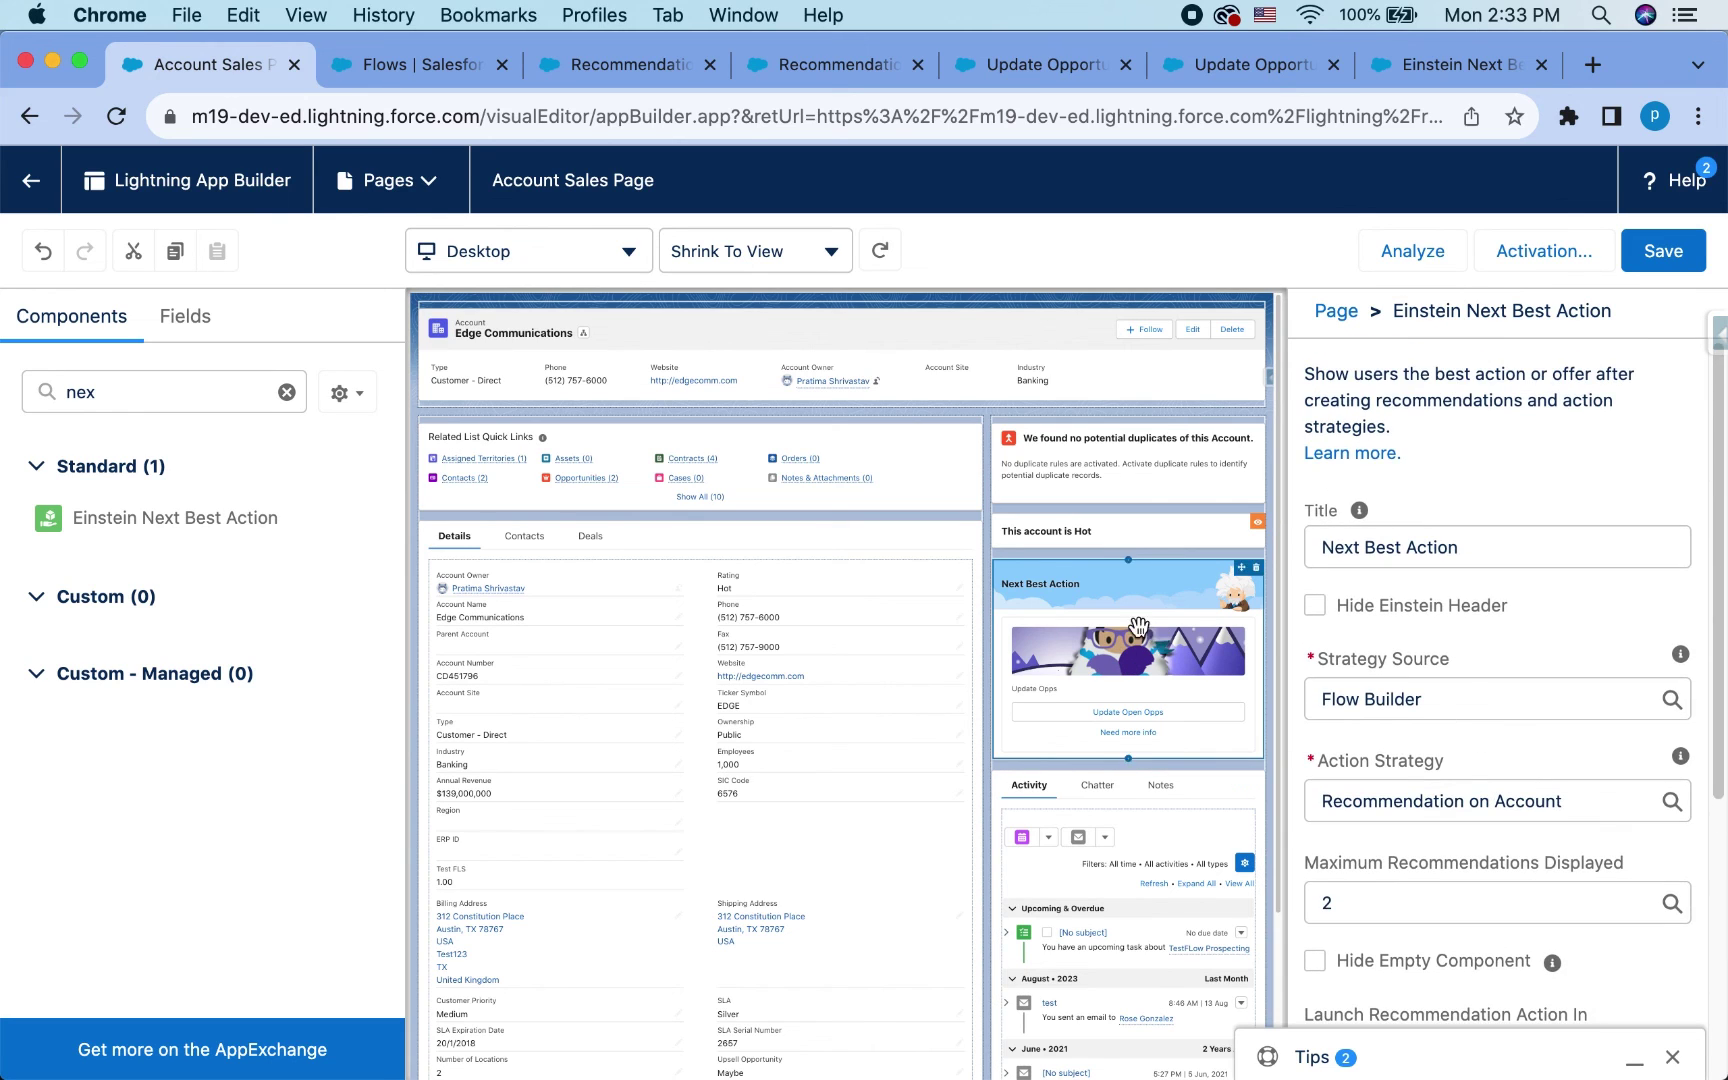
- Check Hide Einstein Header on the Next Best Action component
{"action": "right_click", "coordinate": [1318, 603]}
{"action": "left_click", "coordinate": [1318, 601]}
{"action": "left_click", "coordinate": [1307, 604]}
{"action": "scroll", "coordinate": [1446, 791], "scroll_direction": "down", "scroll_amount": 3}
{"action": "scroll", "coordinate": [1446, 791], "scroll_direction": "up", "scroll_amount": 3}
- Retitle the component 'Recommendations', save the page, and return to the account record
{"action": "triple_click", "coordinate": [1418, 546]}
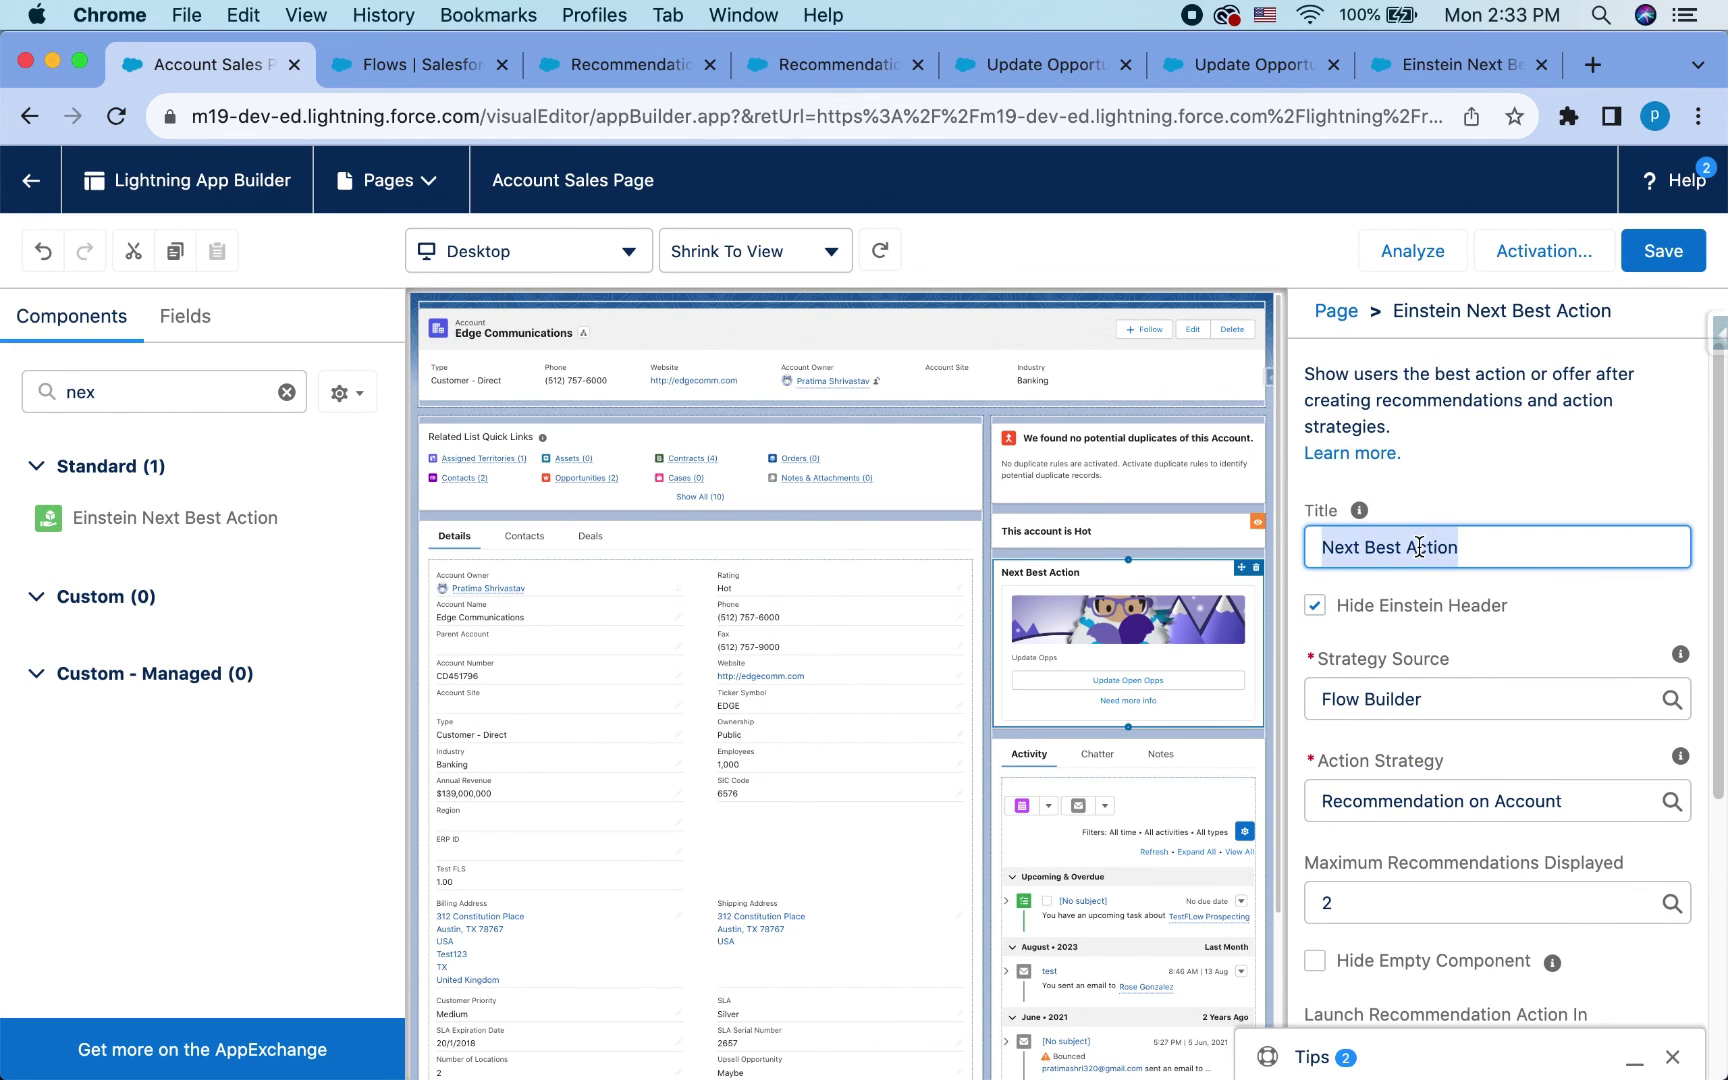
{"action": "type", "text": "Recommendations"}
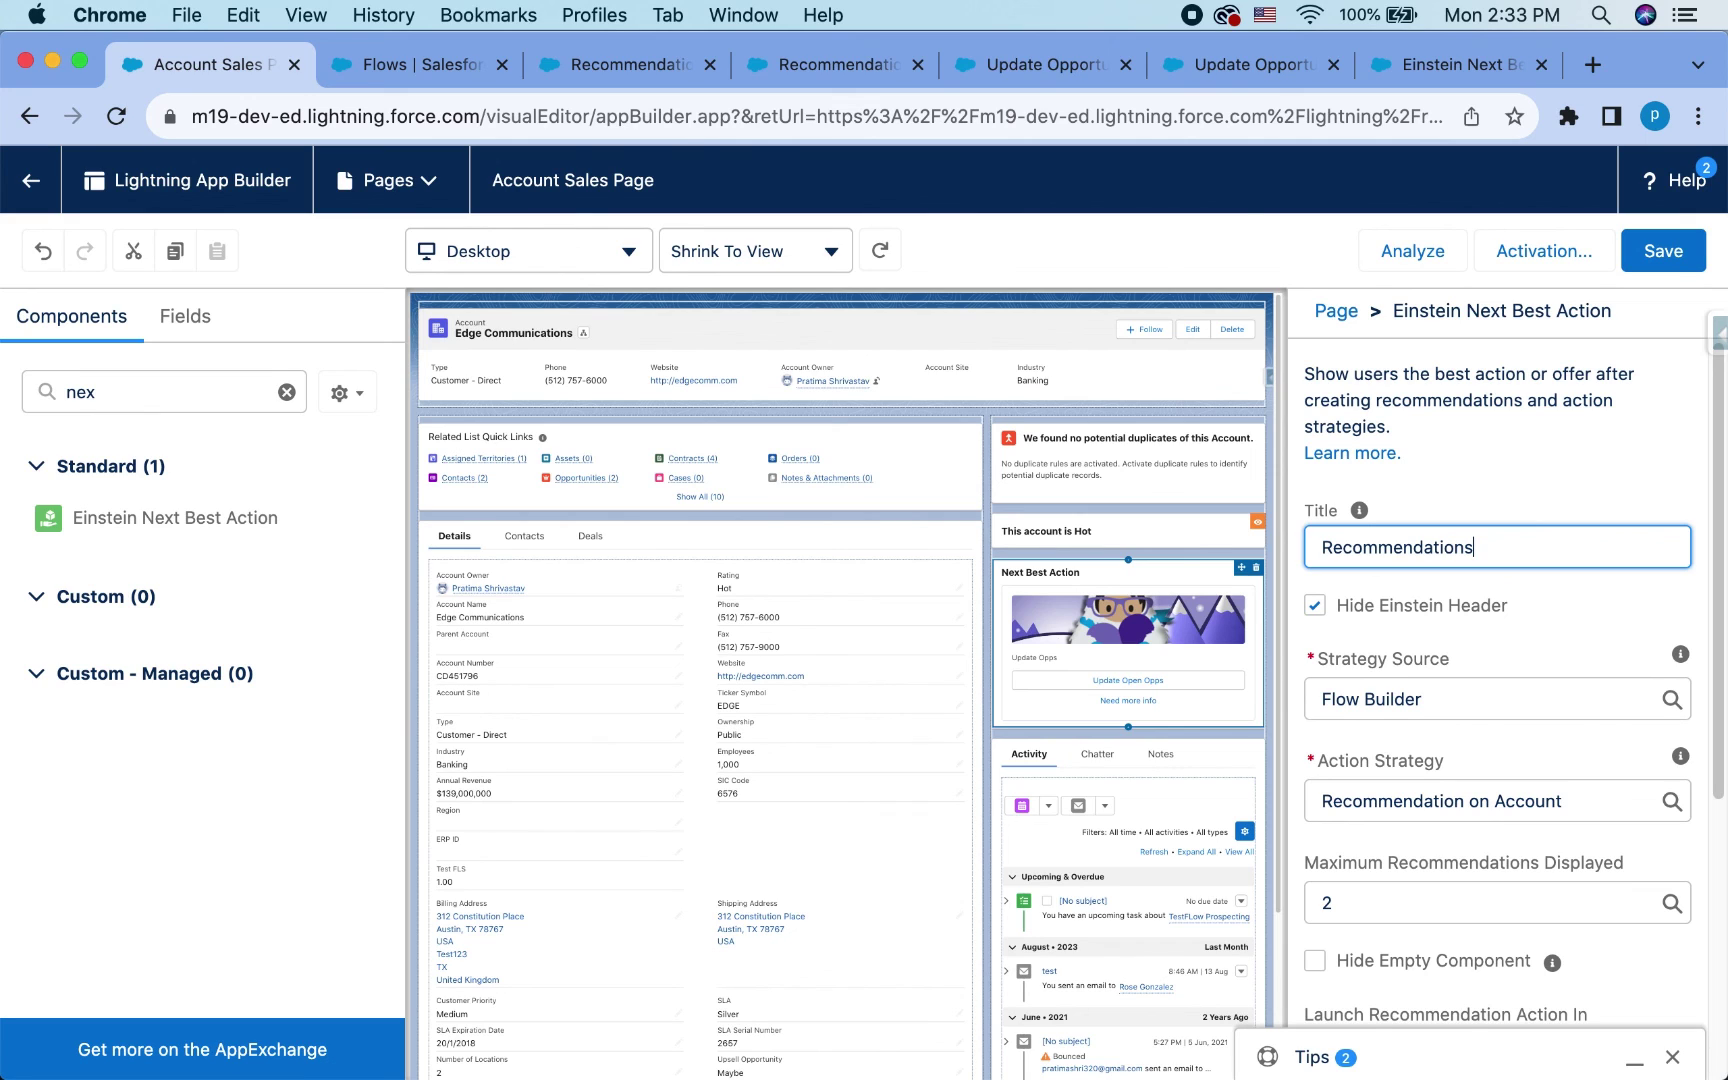
{"action": "scroll", "coordinate": [1458, 605], "scroll_direction": "down", "scroll_amount": 5}
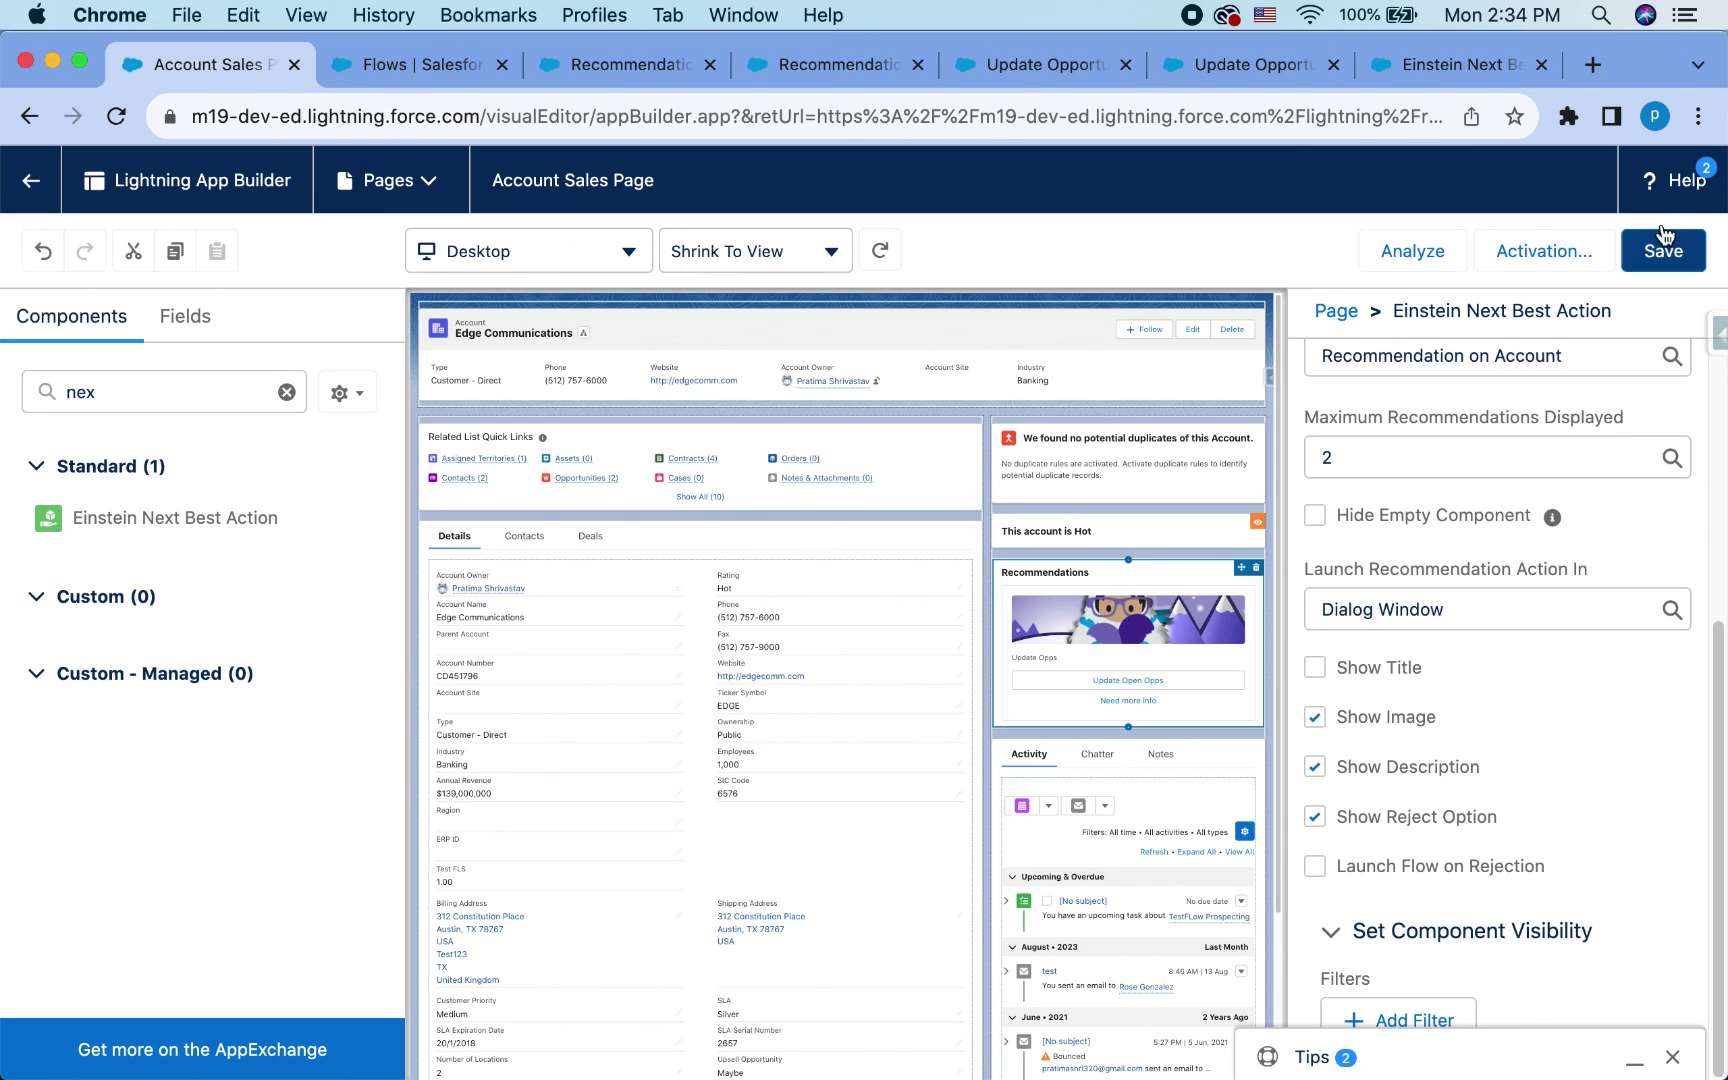
{"action": "left_click", "coordinate": [1655, 255]}
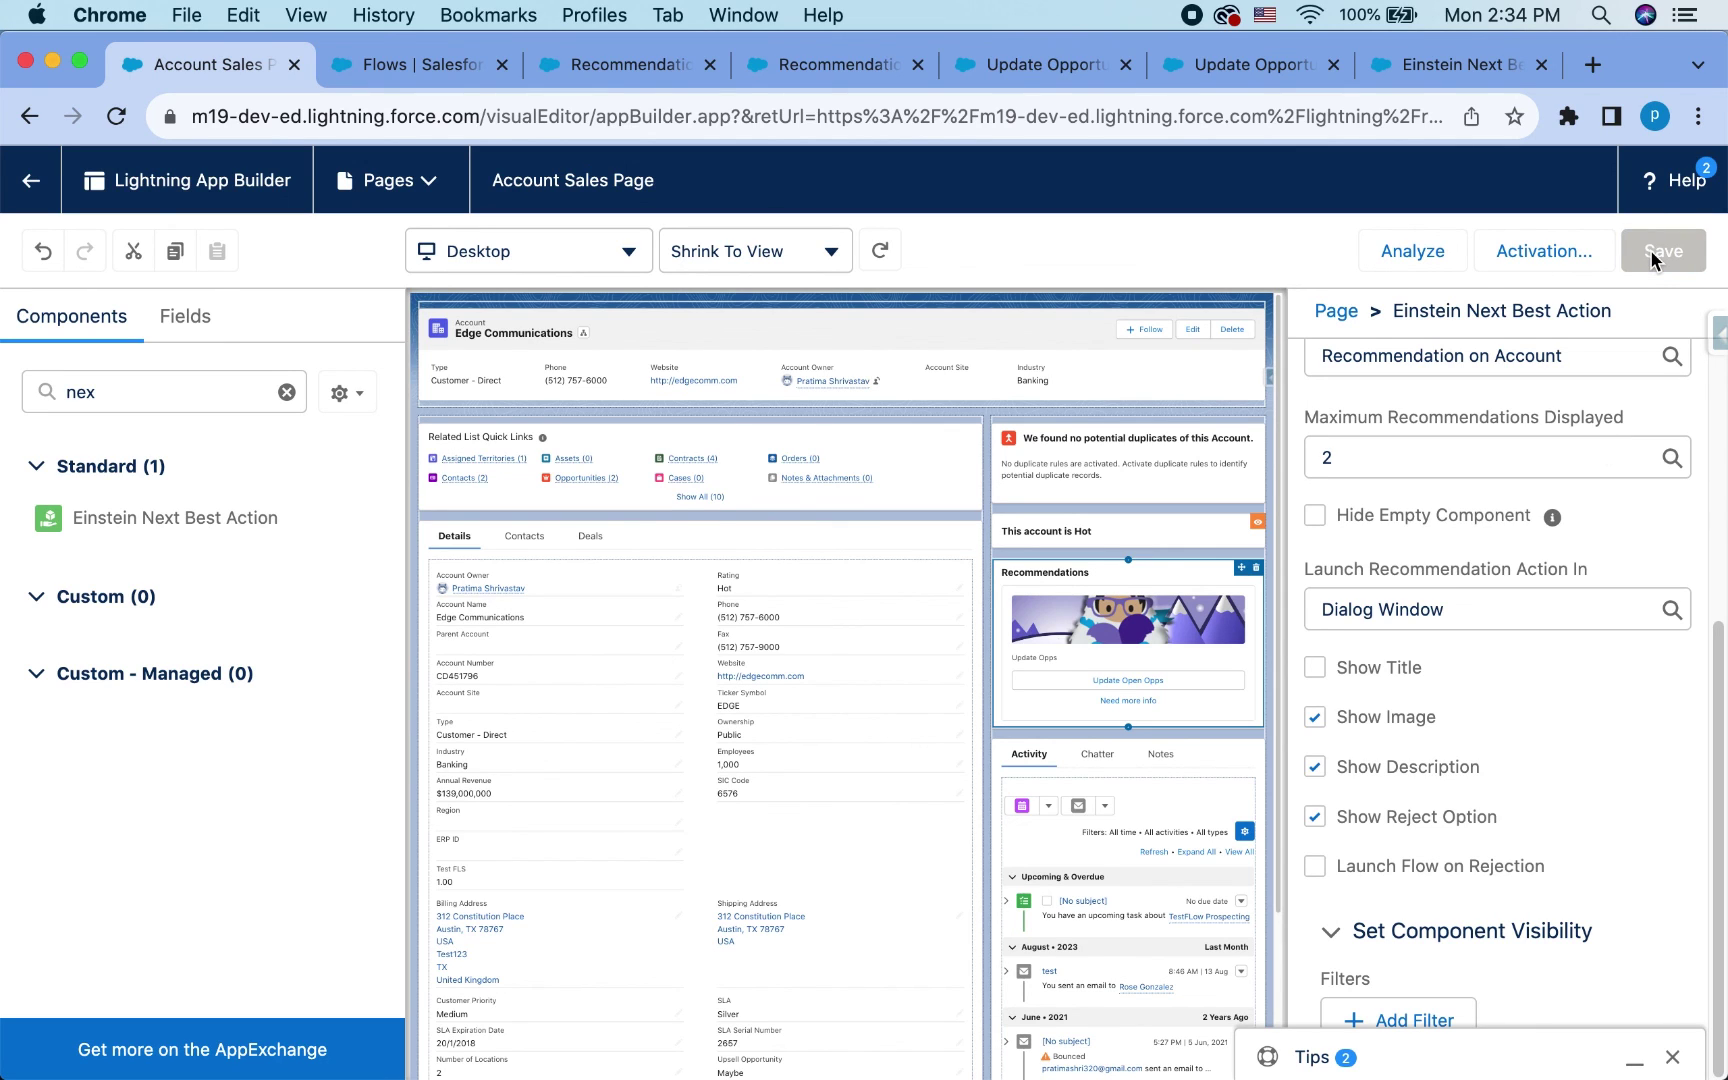
{"action": "left_click", "coordinate": [31, 190]}
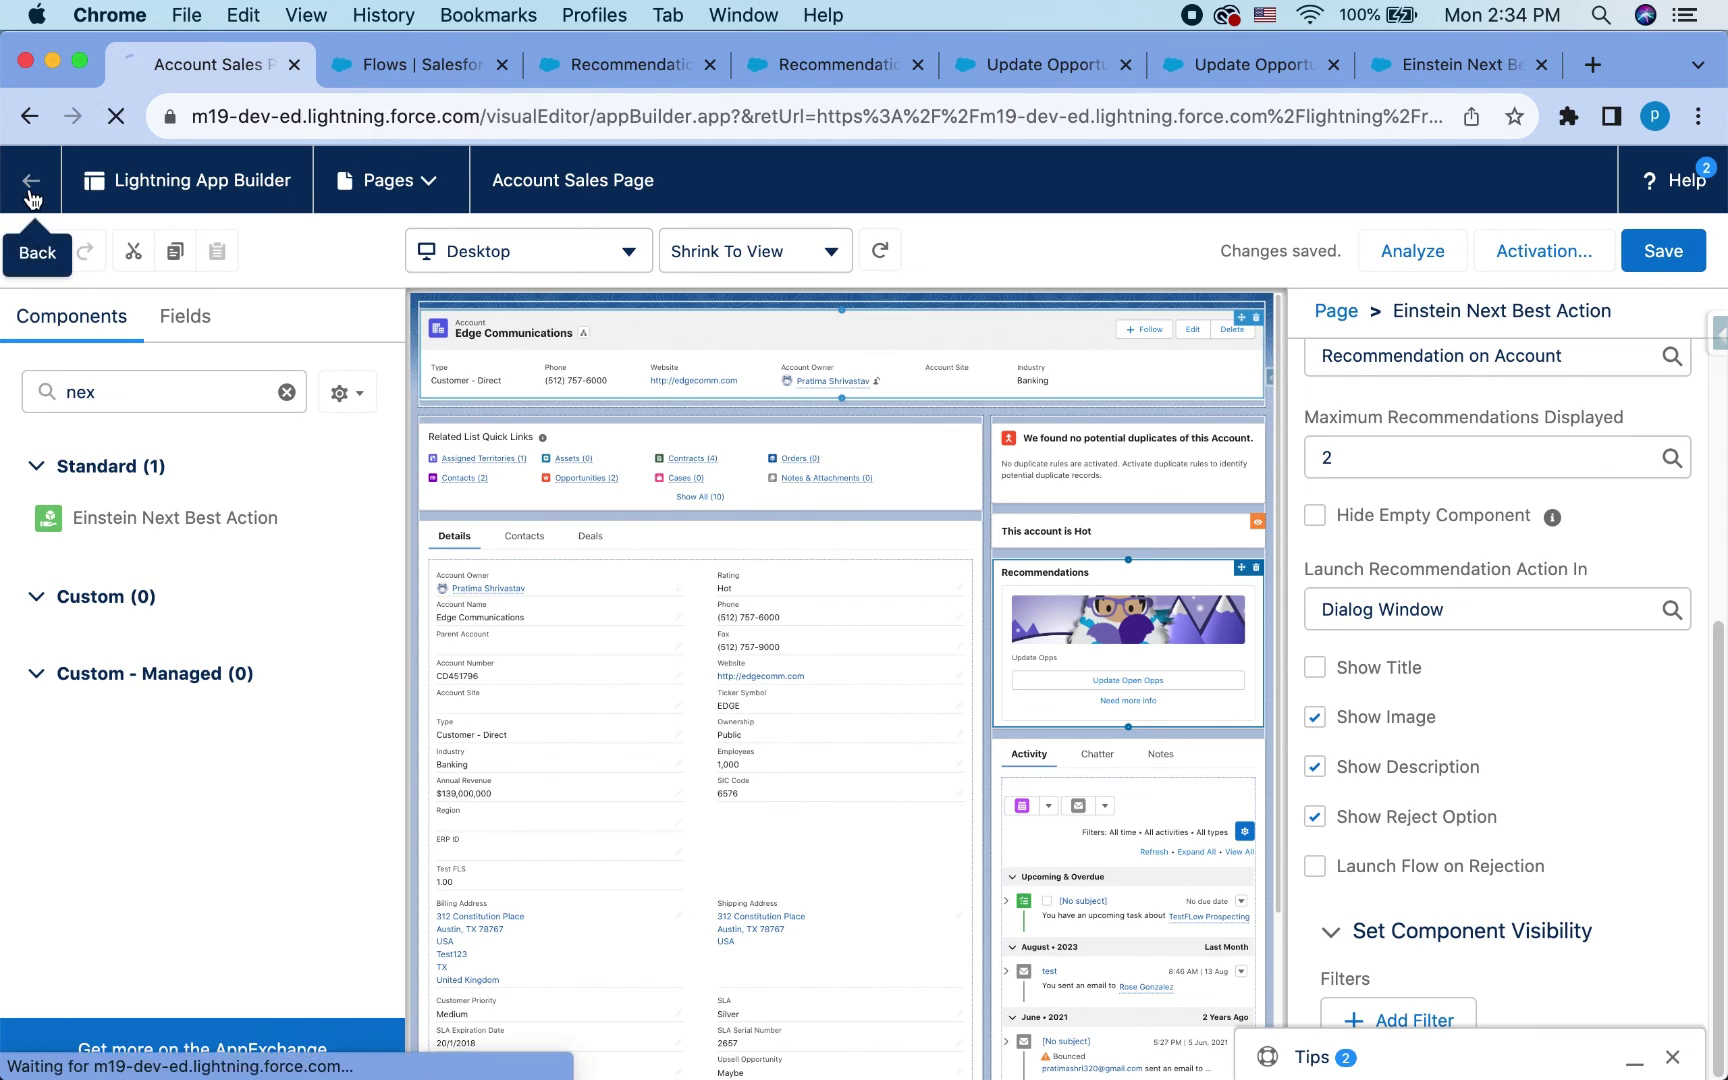
- Accept Update Open Opps on the Edge Communications Recommendations card
{"action": "scroll", "coordinate": [1033, 812], "scroll_direction": "down", "scroll_amount": 2}
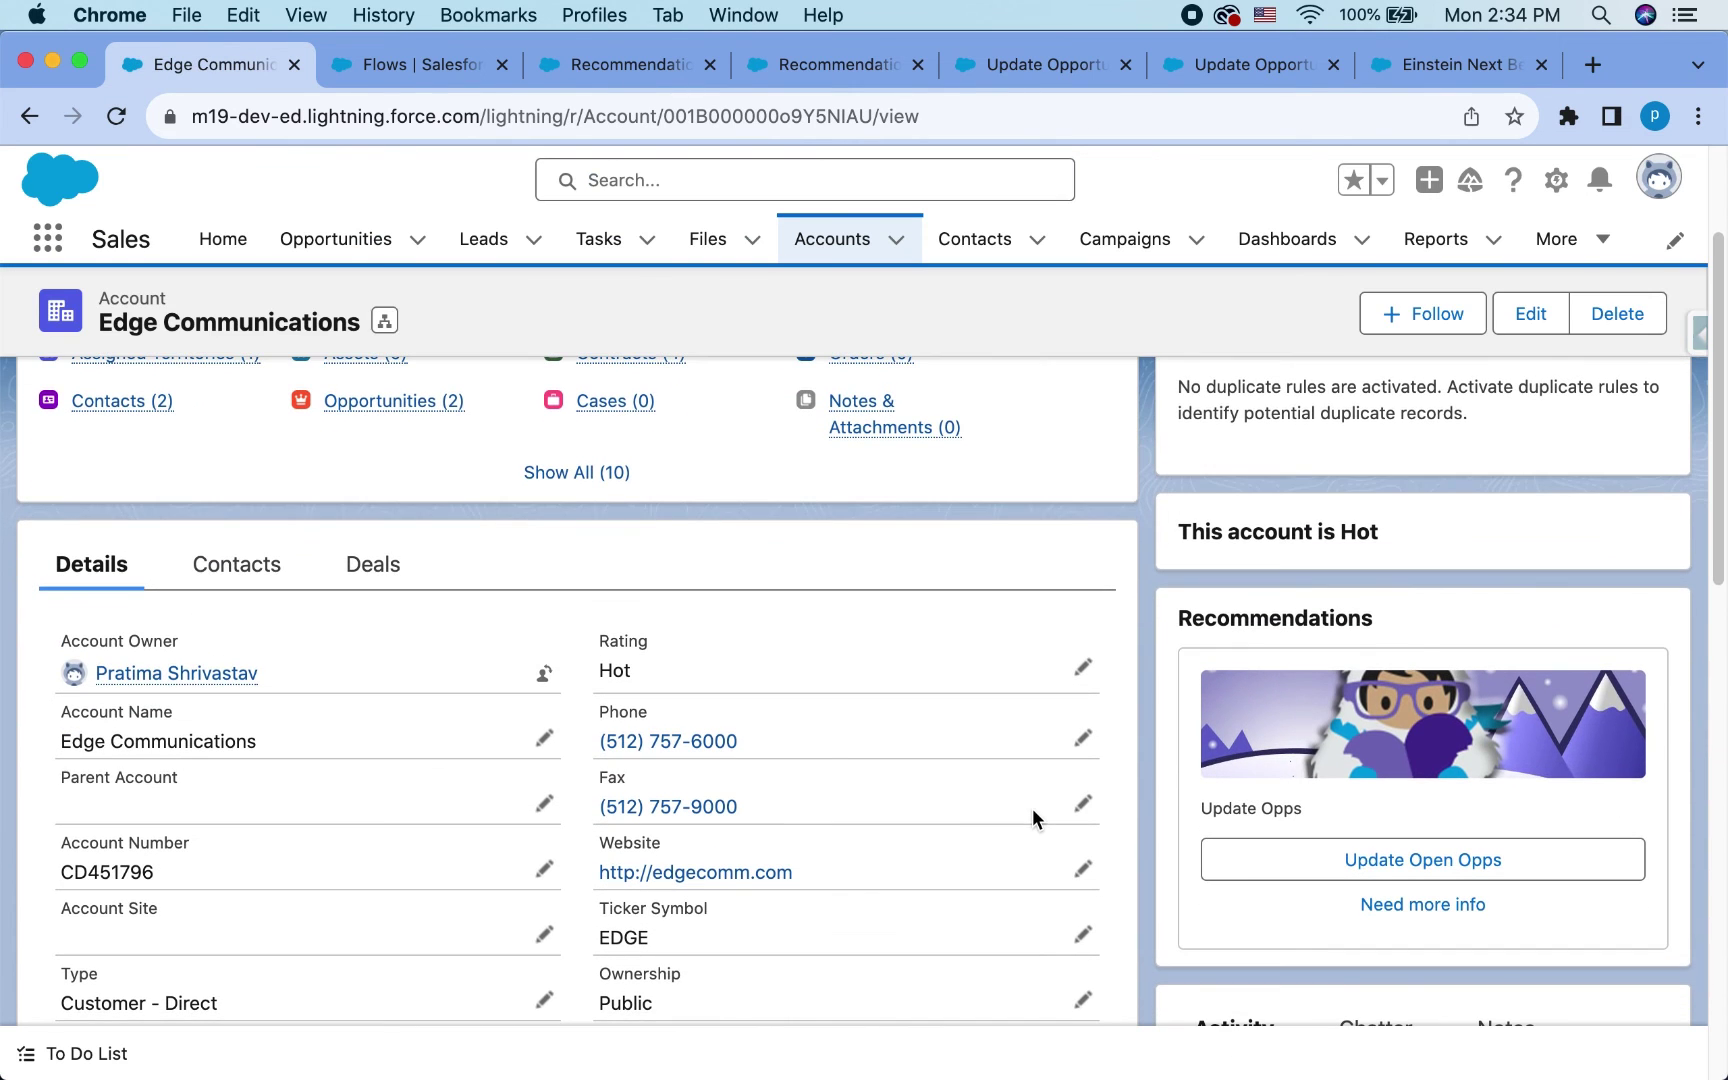
{"action": "left_click", "coordinate": [1469, 864]}
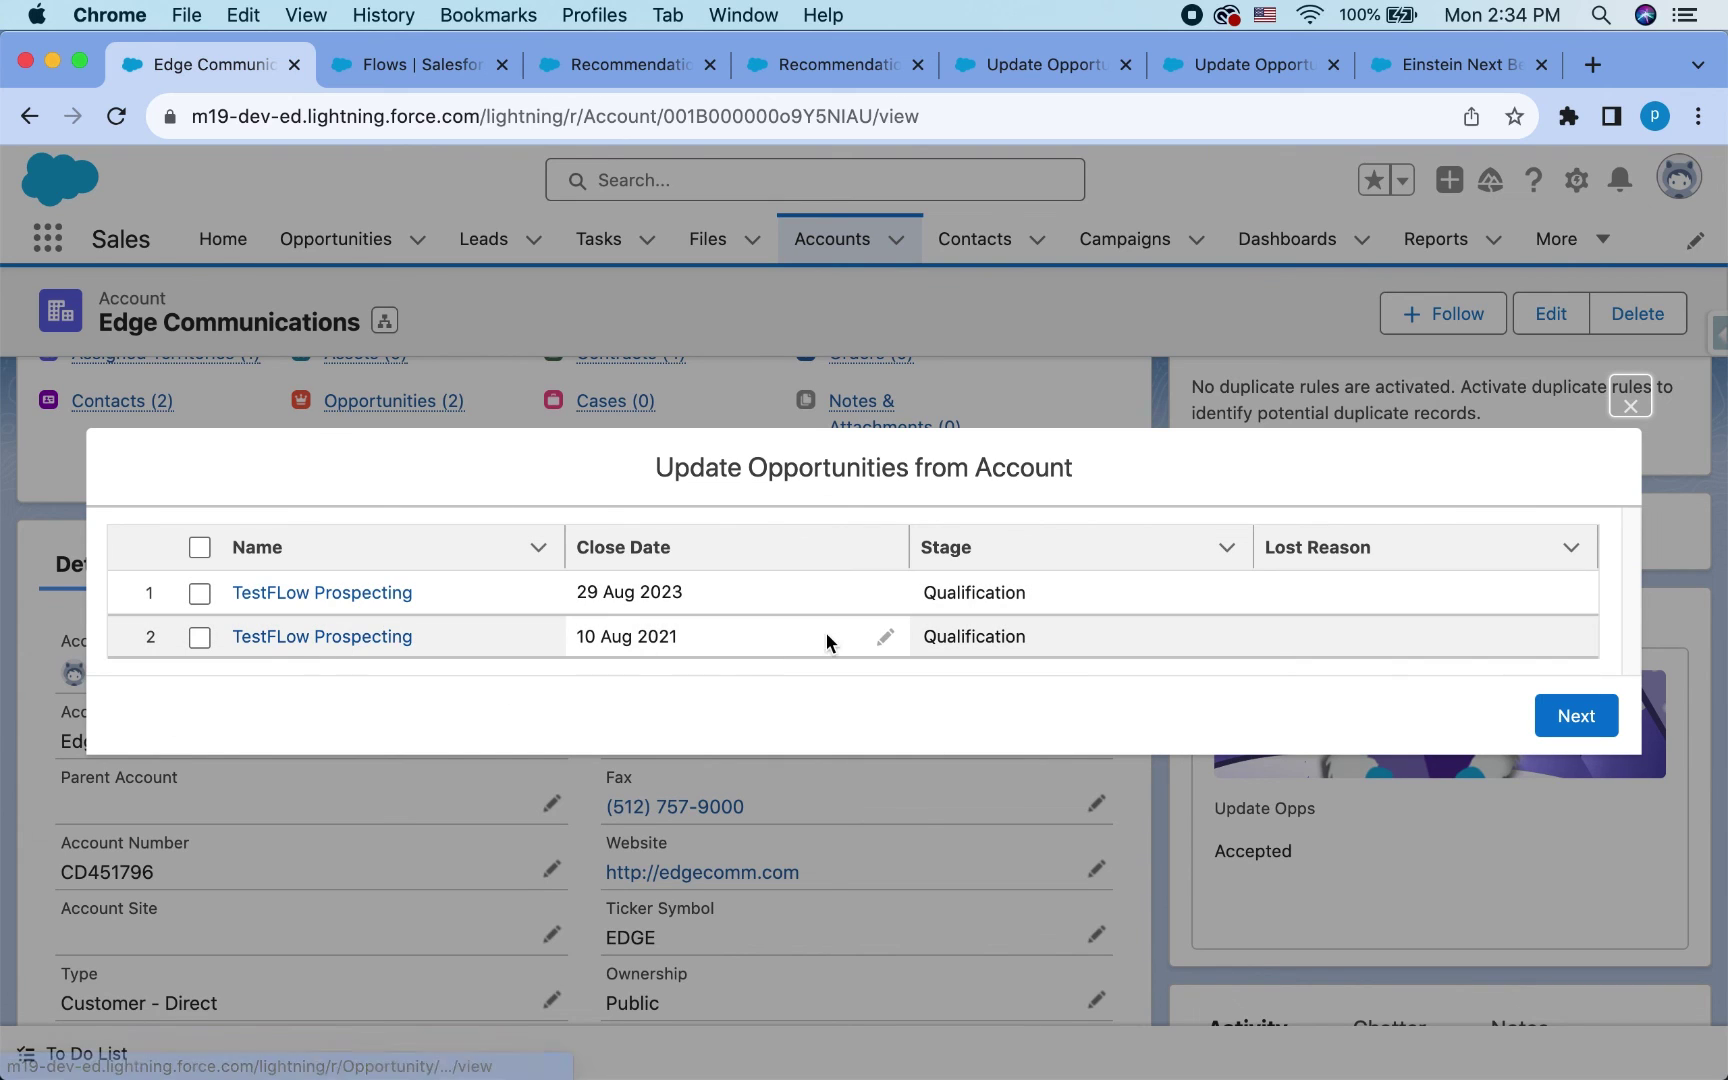
- Set the first opportunity's close date to 4 Sept 2023 and stage to Prospecting
{"action": "left_click", "coordinate": [884, 593]}
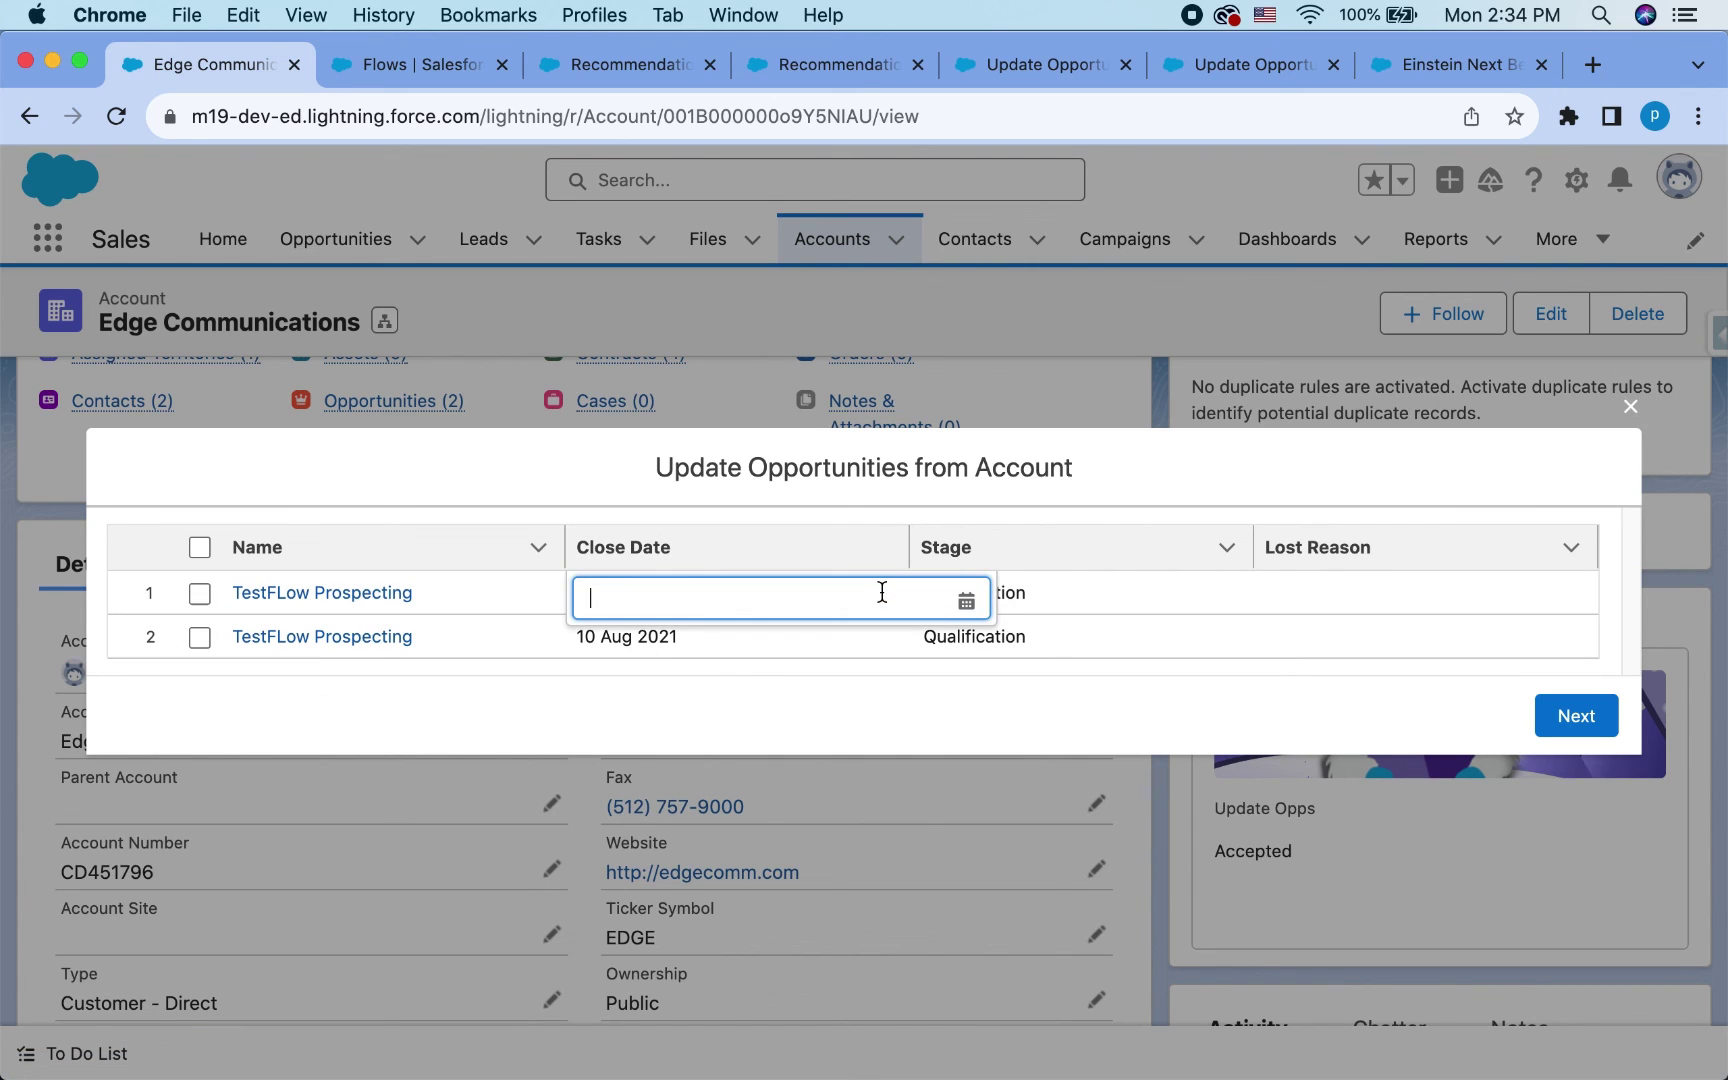
{"action": "left_click", "coordinate": [976, 518]}
{"action": "left_click", "coordinate": [884, 530]}
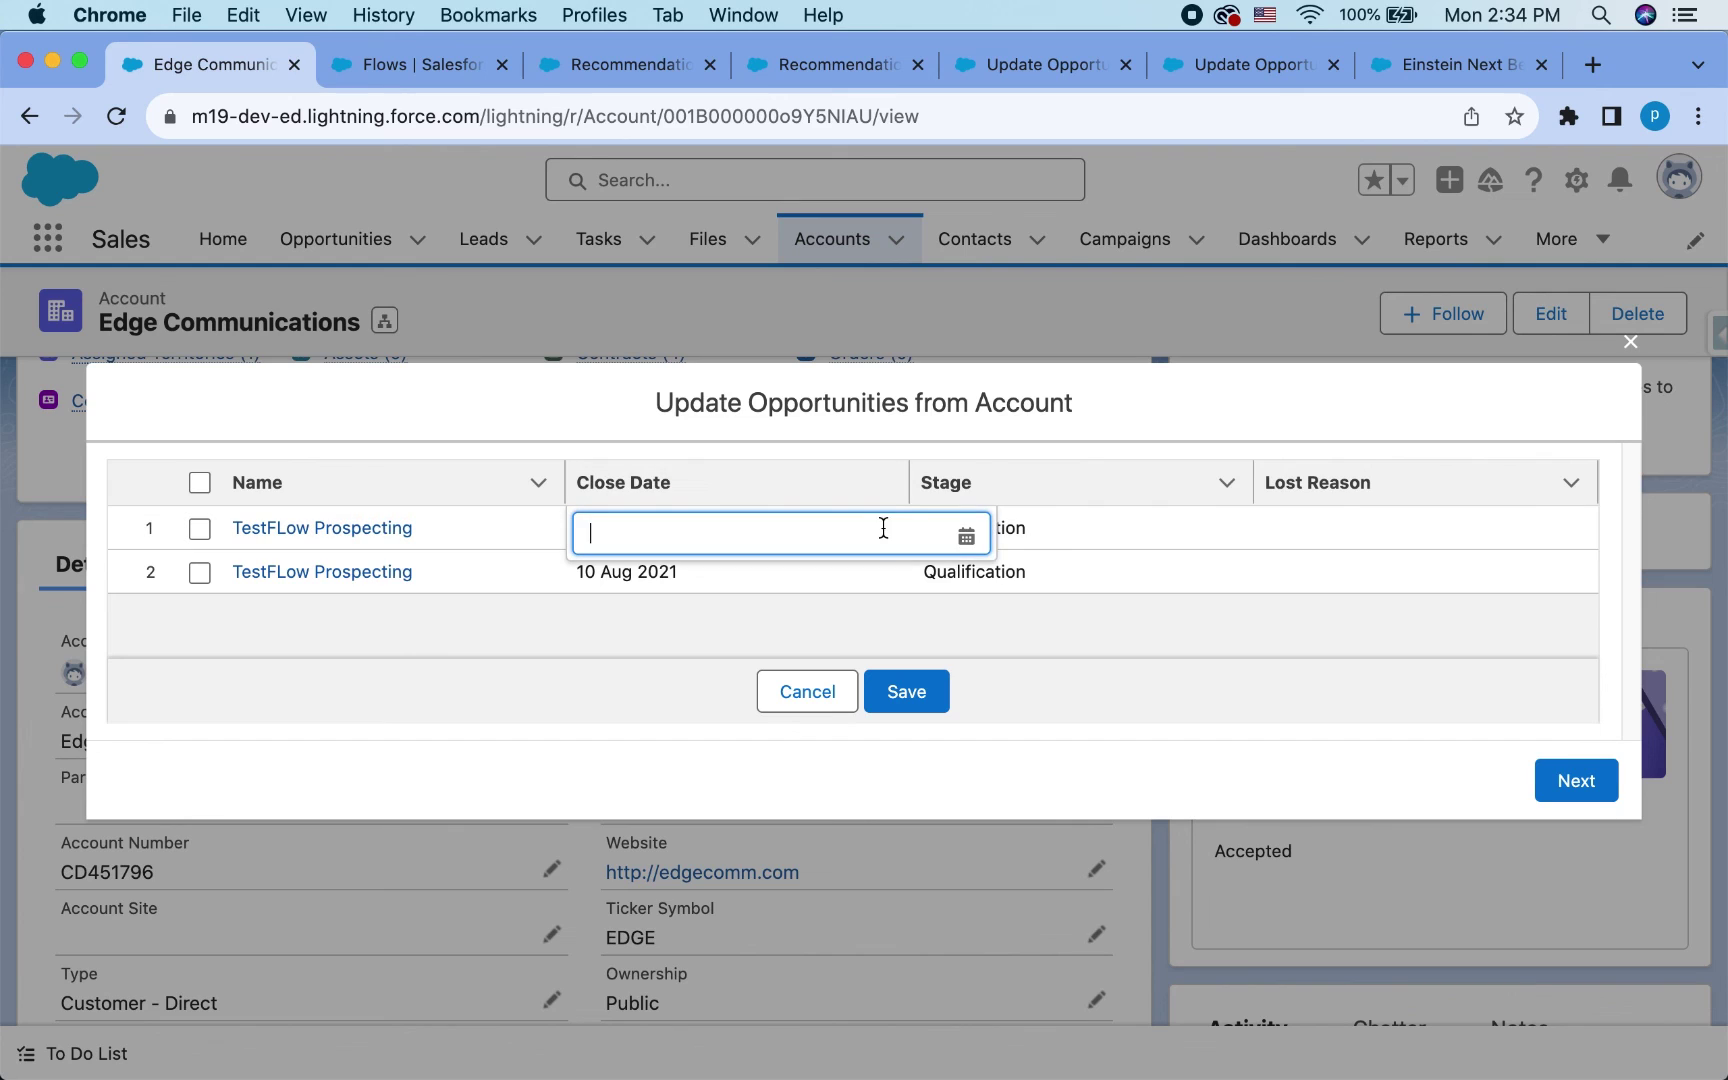
{"action": "left_click", "coordinate": [964, 534]}
{"action": "left_click", "coordinate": [1008, 612]}
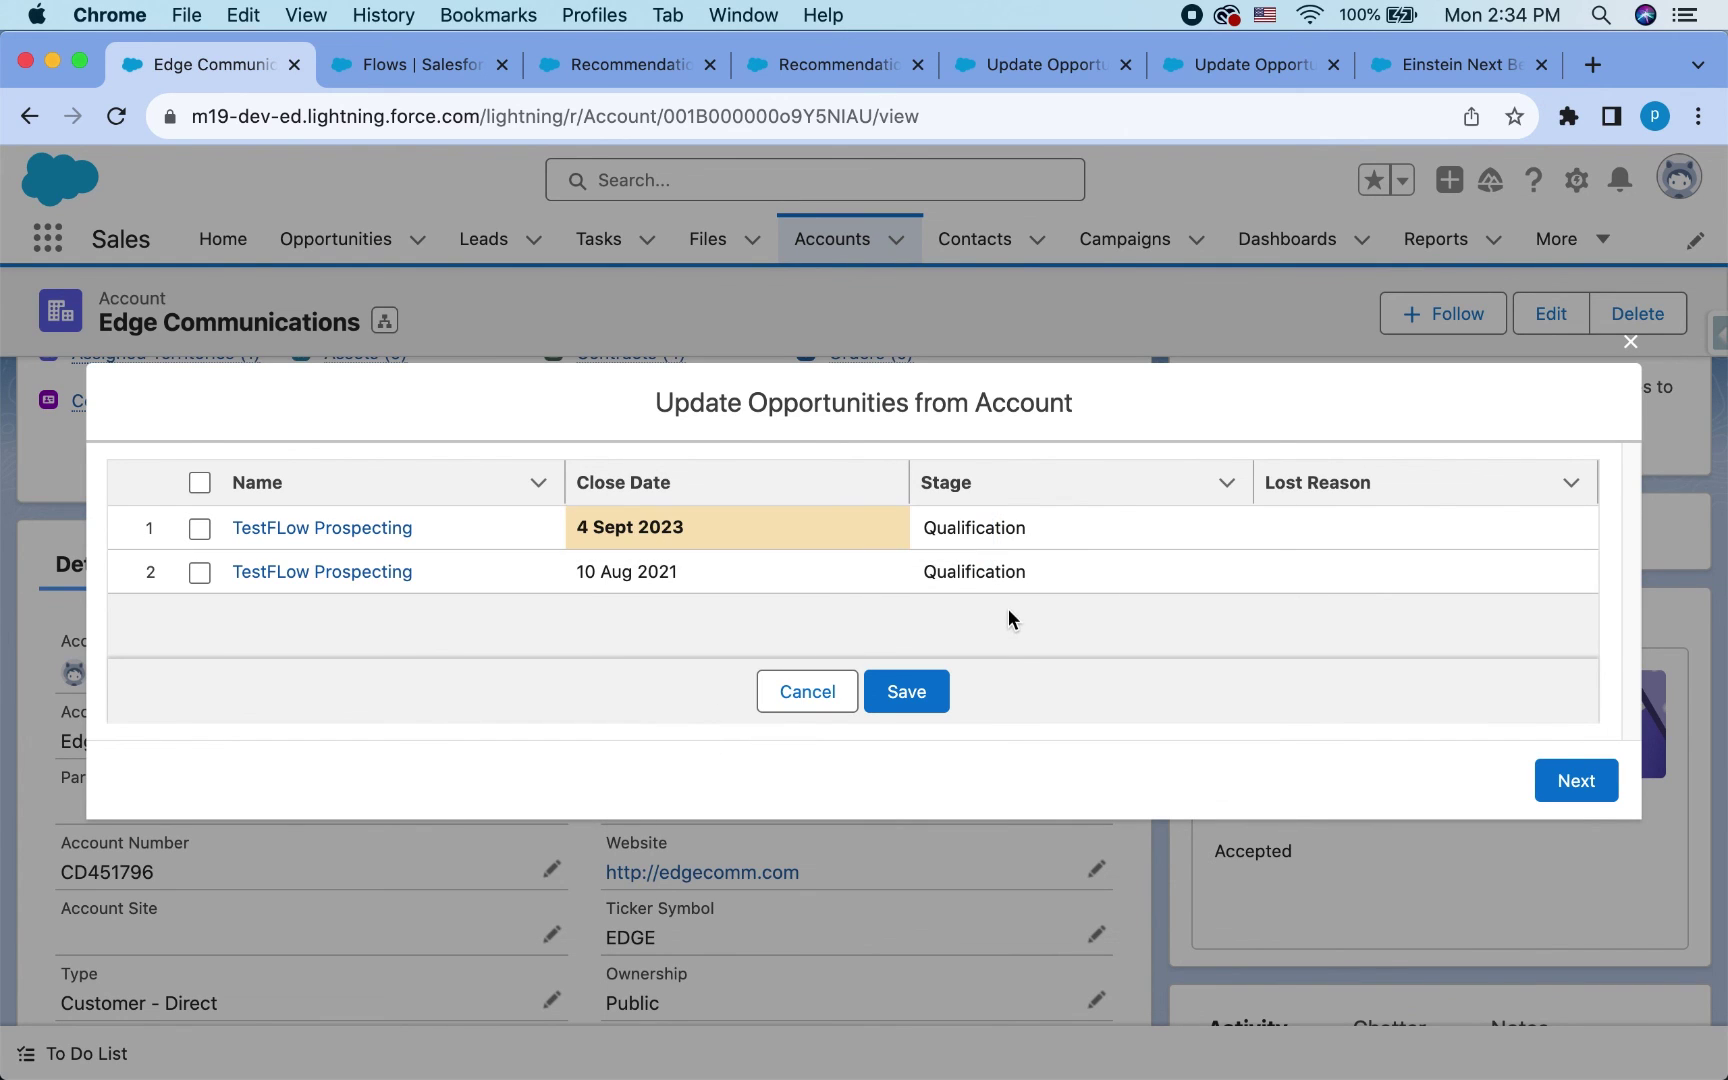
{"action": "left_click", "coordinate": [1234, 524]}
{"action": "left_click", "coordinate": [1212, 545]}
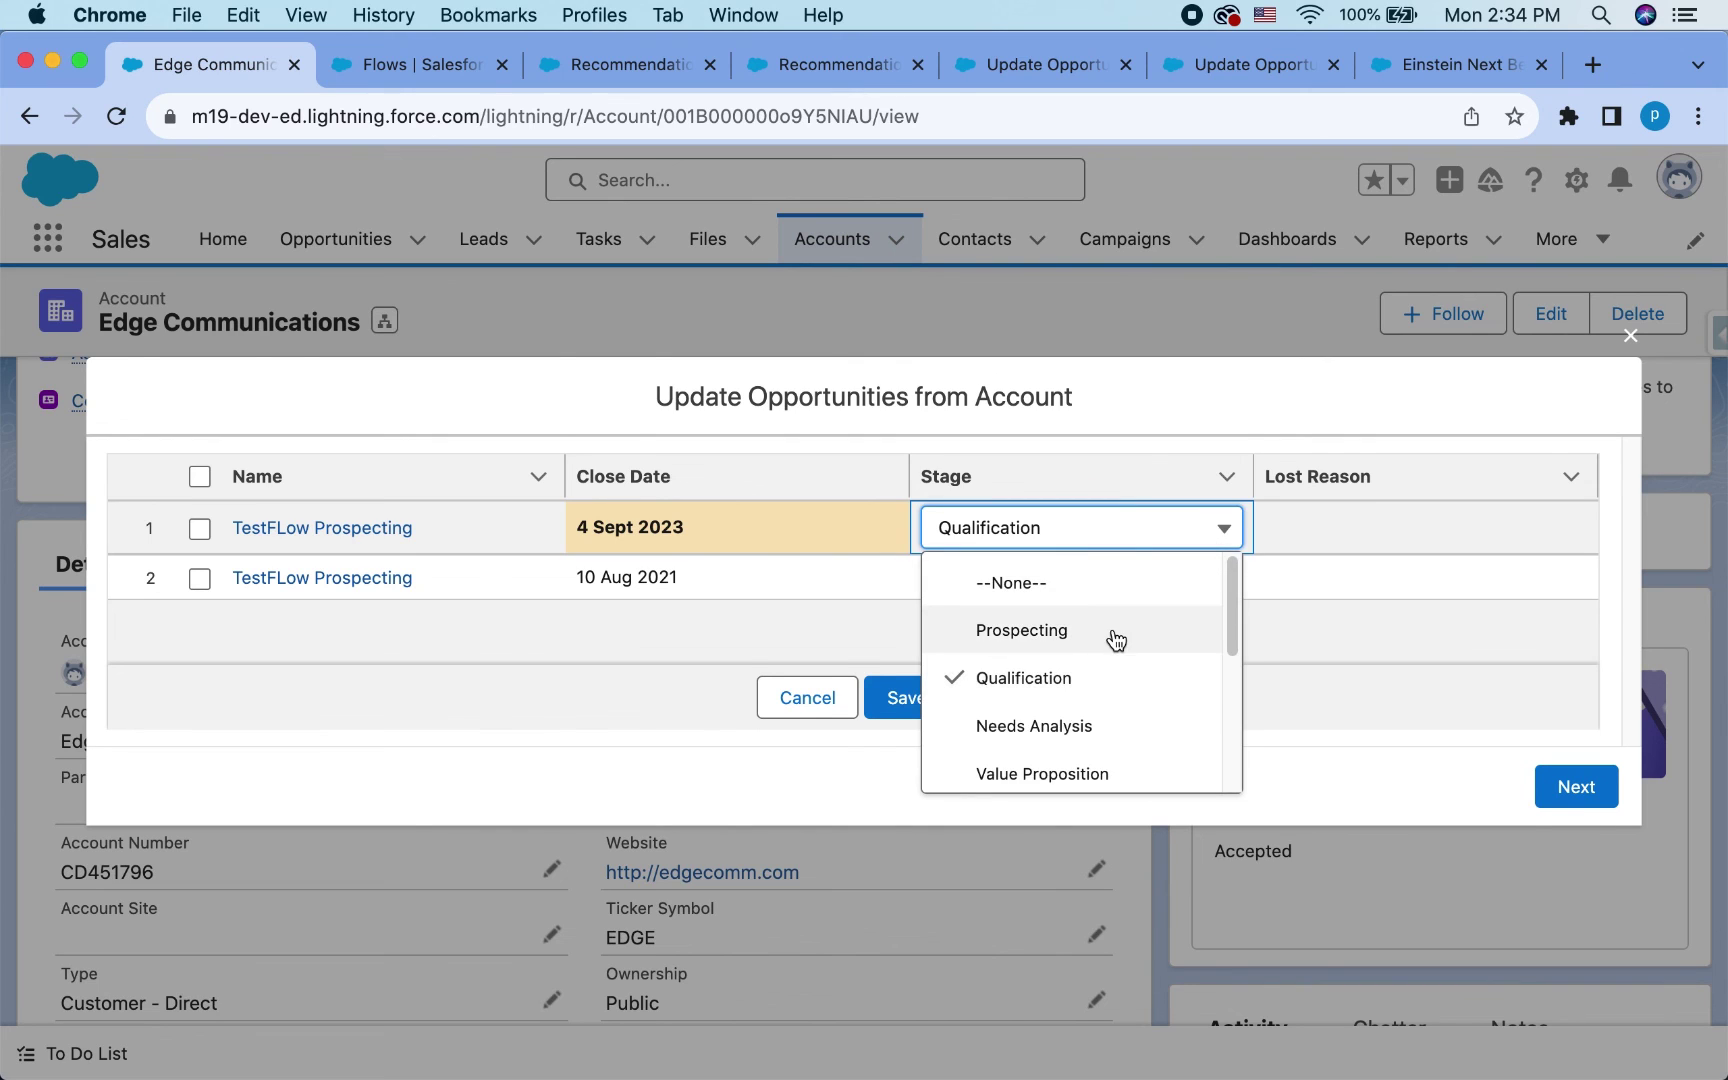
{"action": "left_click", "coordinate": [1116, 640]}
- Keep the second opportunity at Qualification and save the table edits
{"action": "left_click", "coordinate": [1232, 574]}
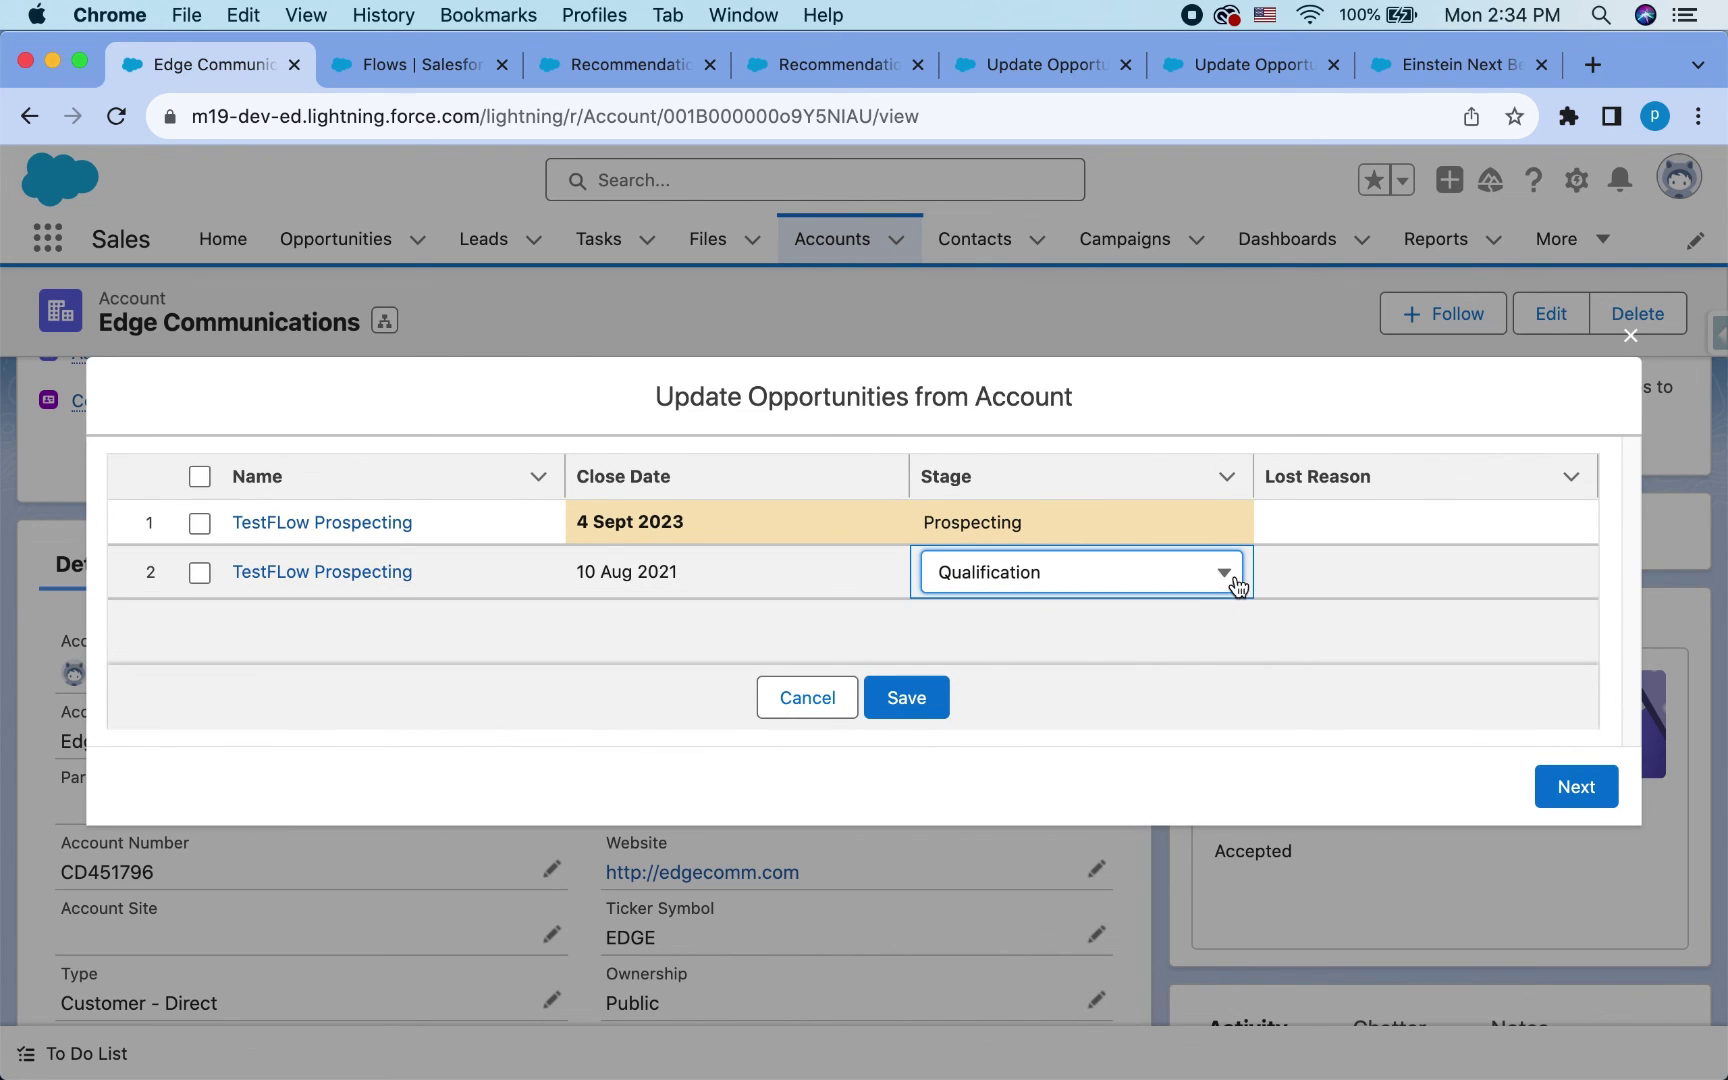
{"action": "right_click", "coordinate": [1202, 566]}
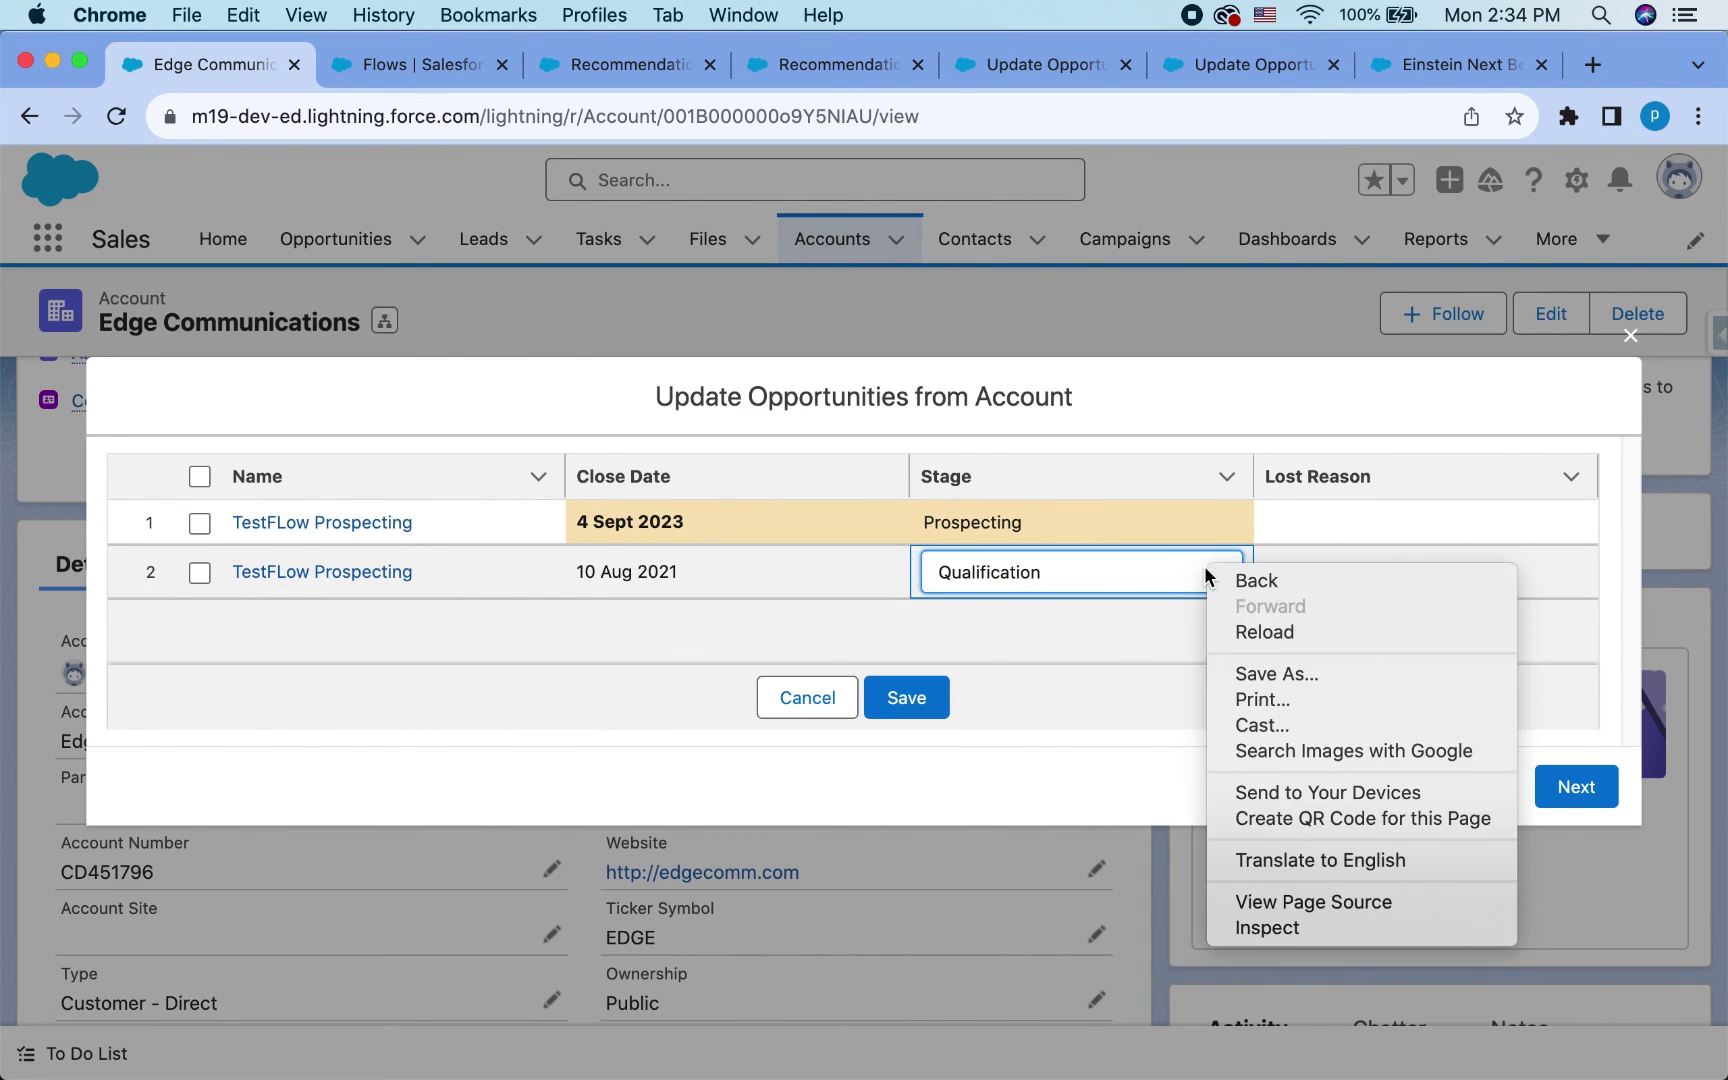
{"action": "left_click", "coordinate": [1163, 580]}
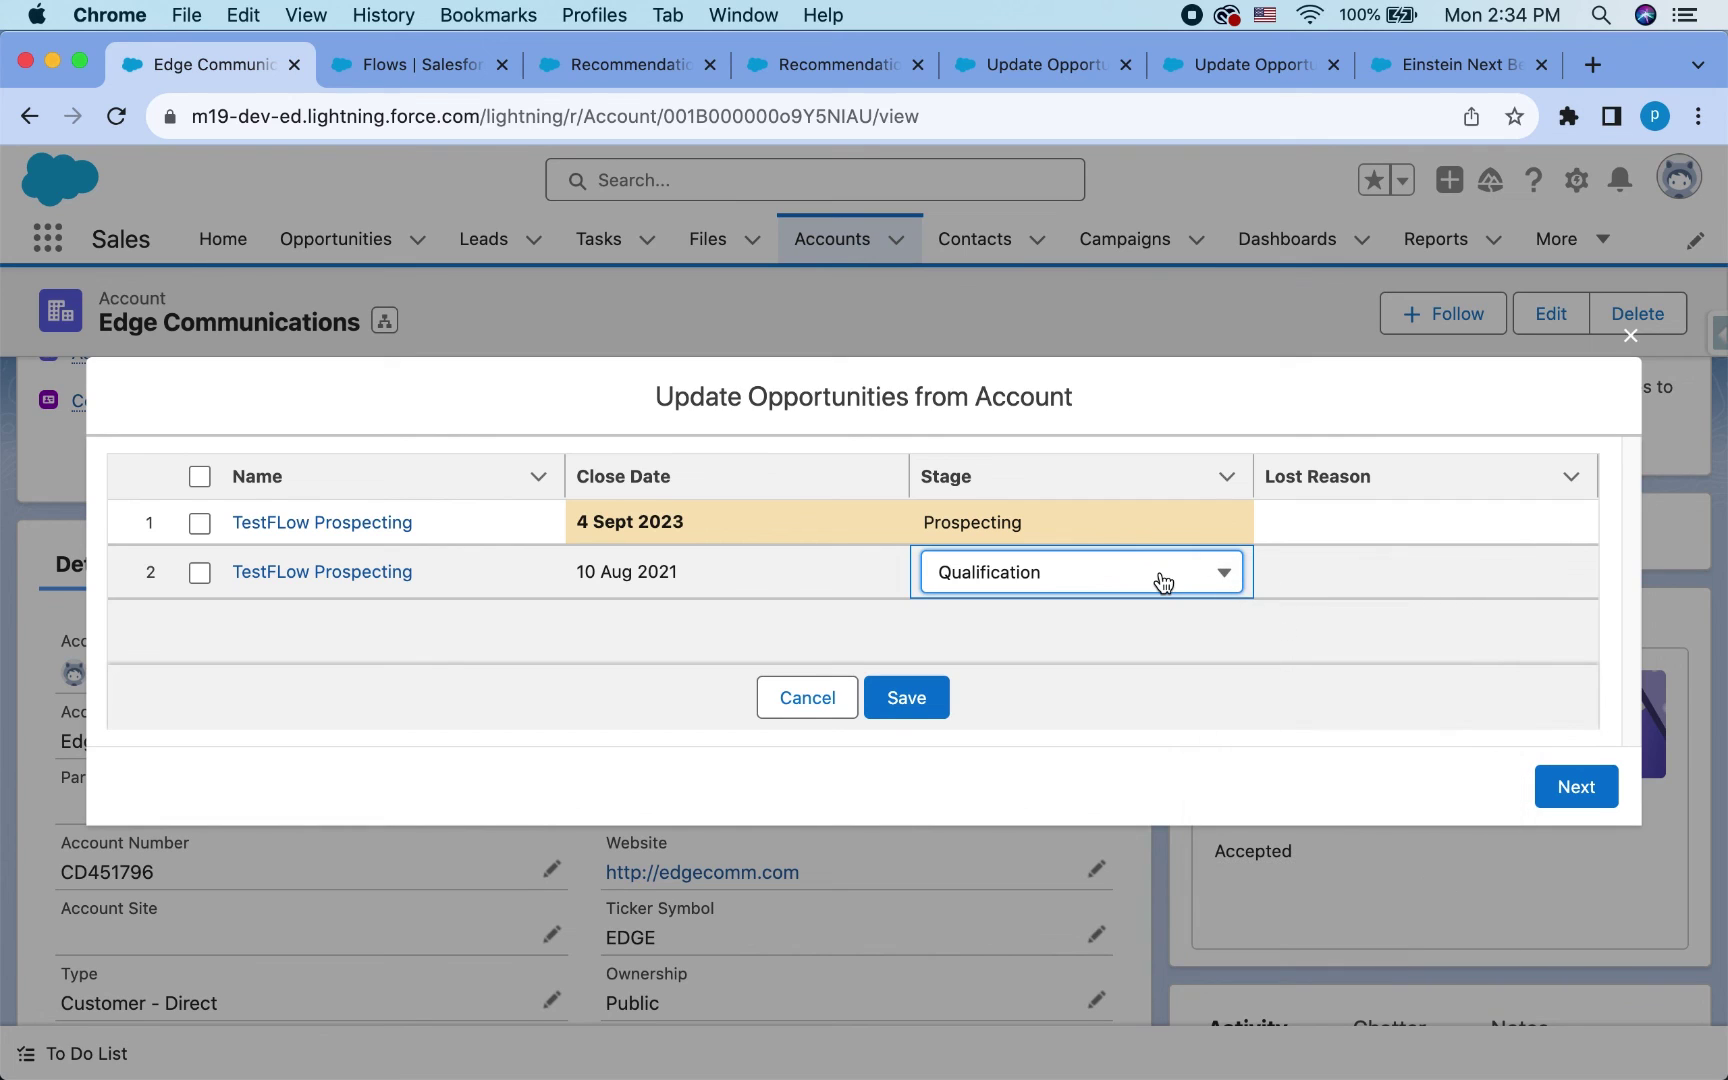
{"action": "left_click", "coordinate": [1205, 655]}
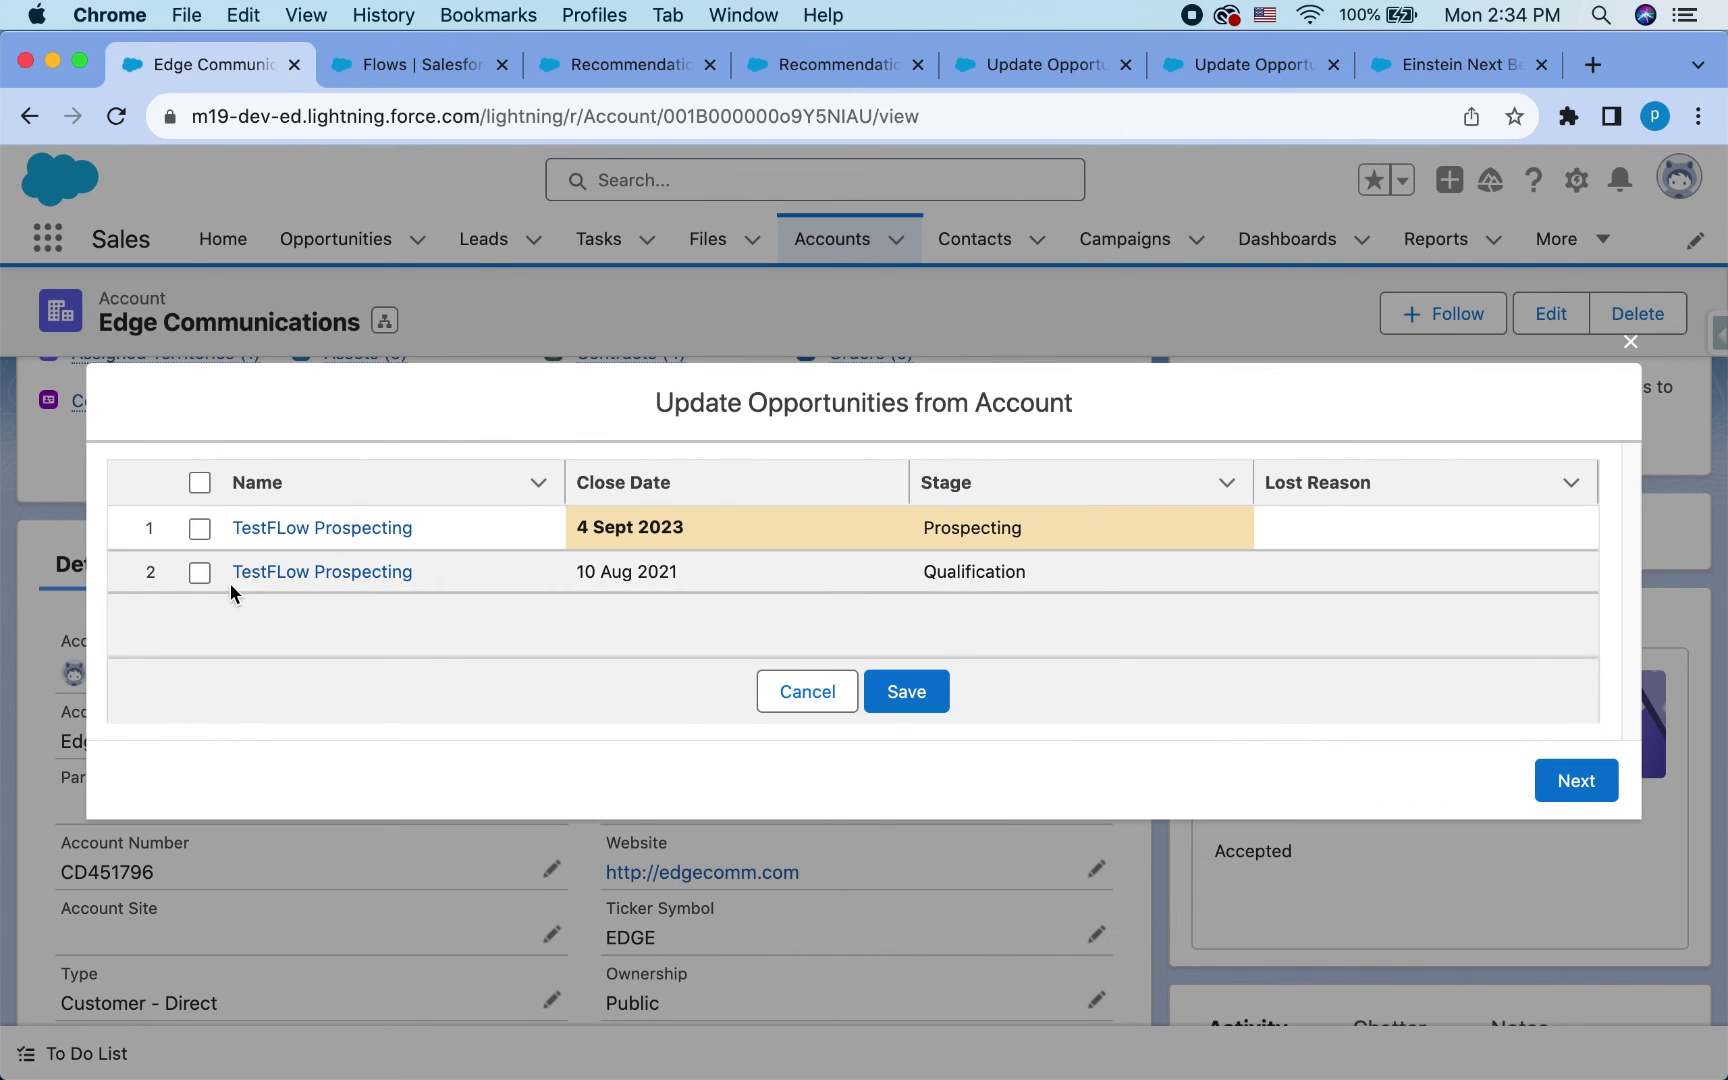
{"action": "left_click", "coordinate": [906, 691]}
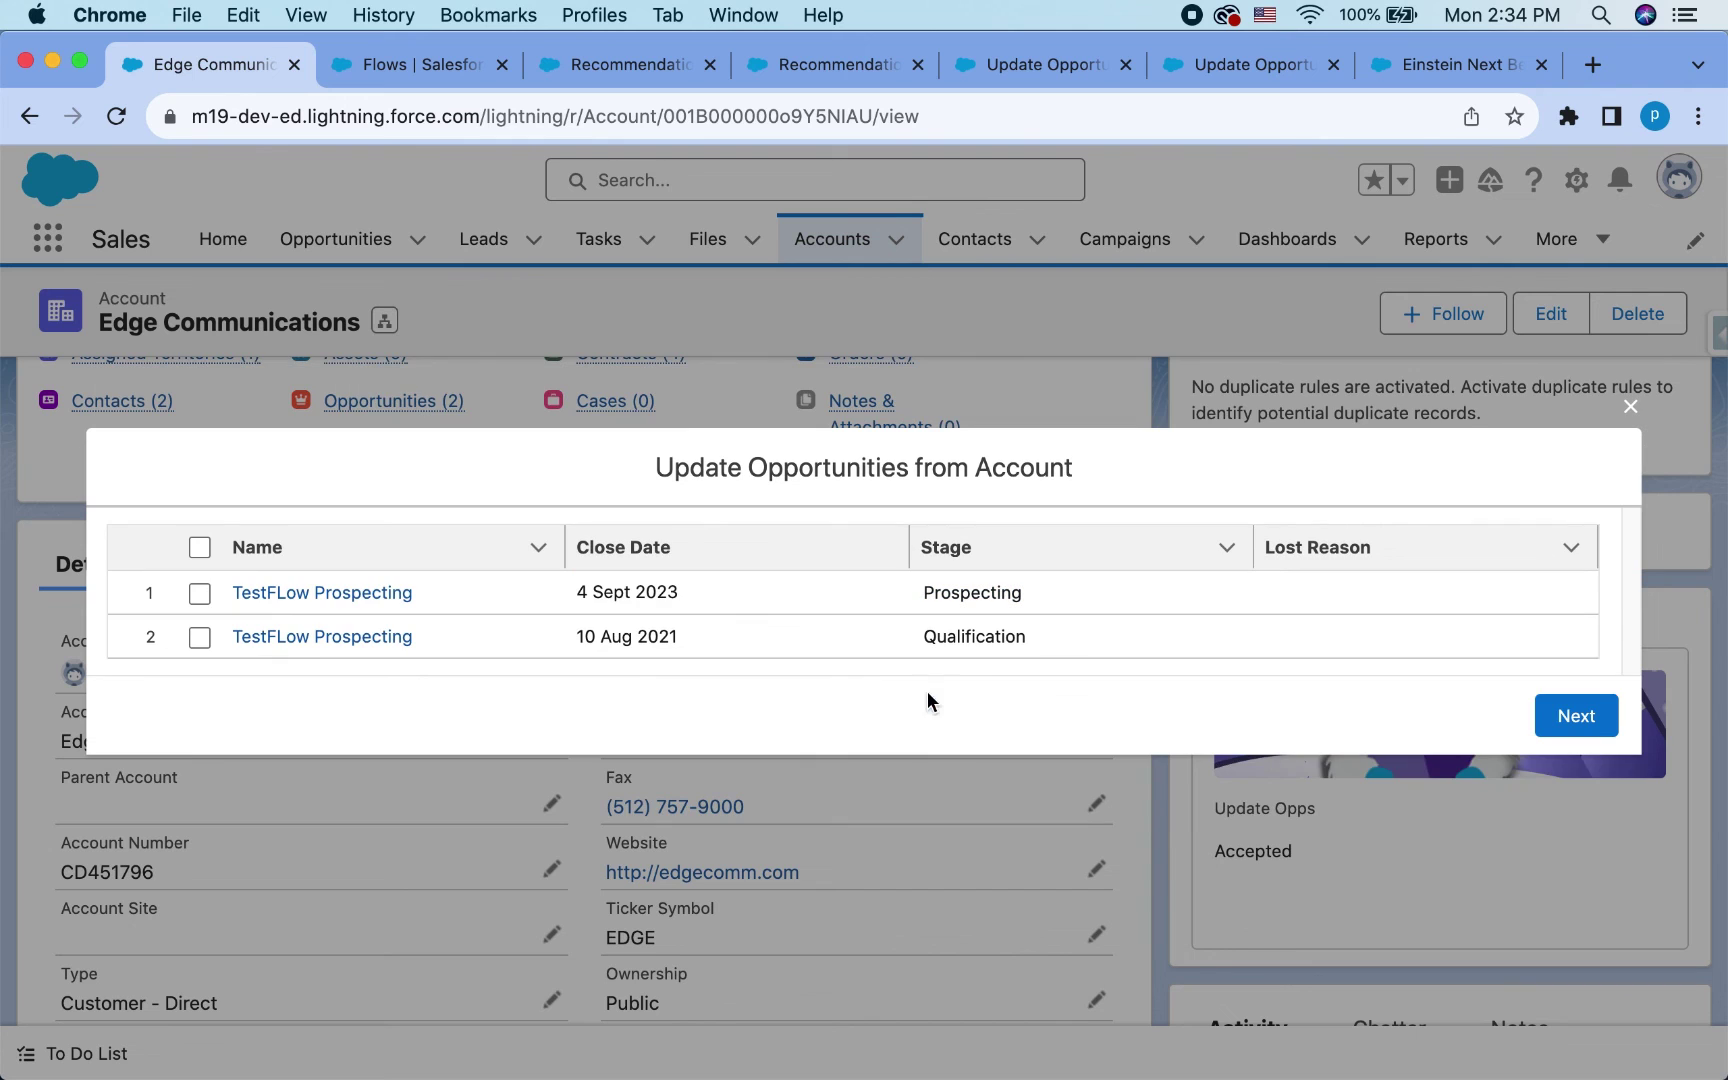
- Finish the flow and review the opportunities: Prospecting closing 4/9/2023, and Qualification
{"action": "left_click", "coordinate": [1585, 715]}
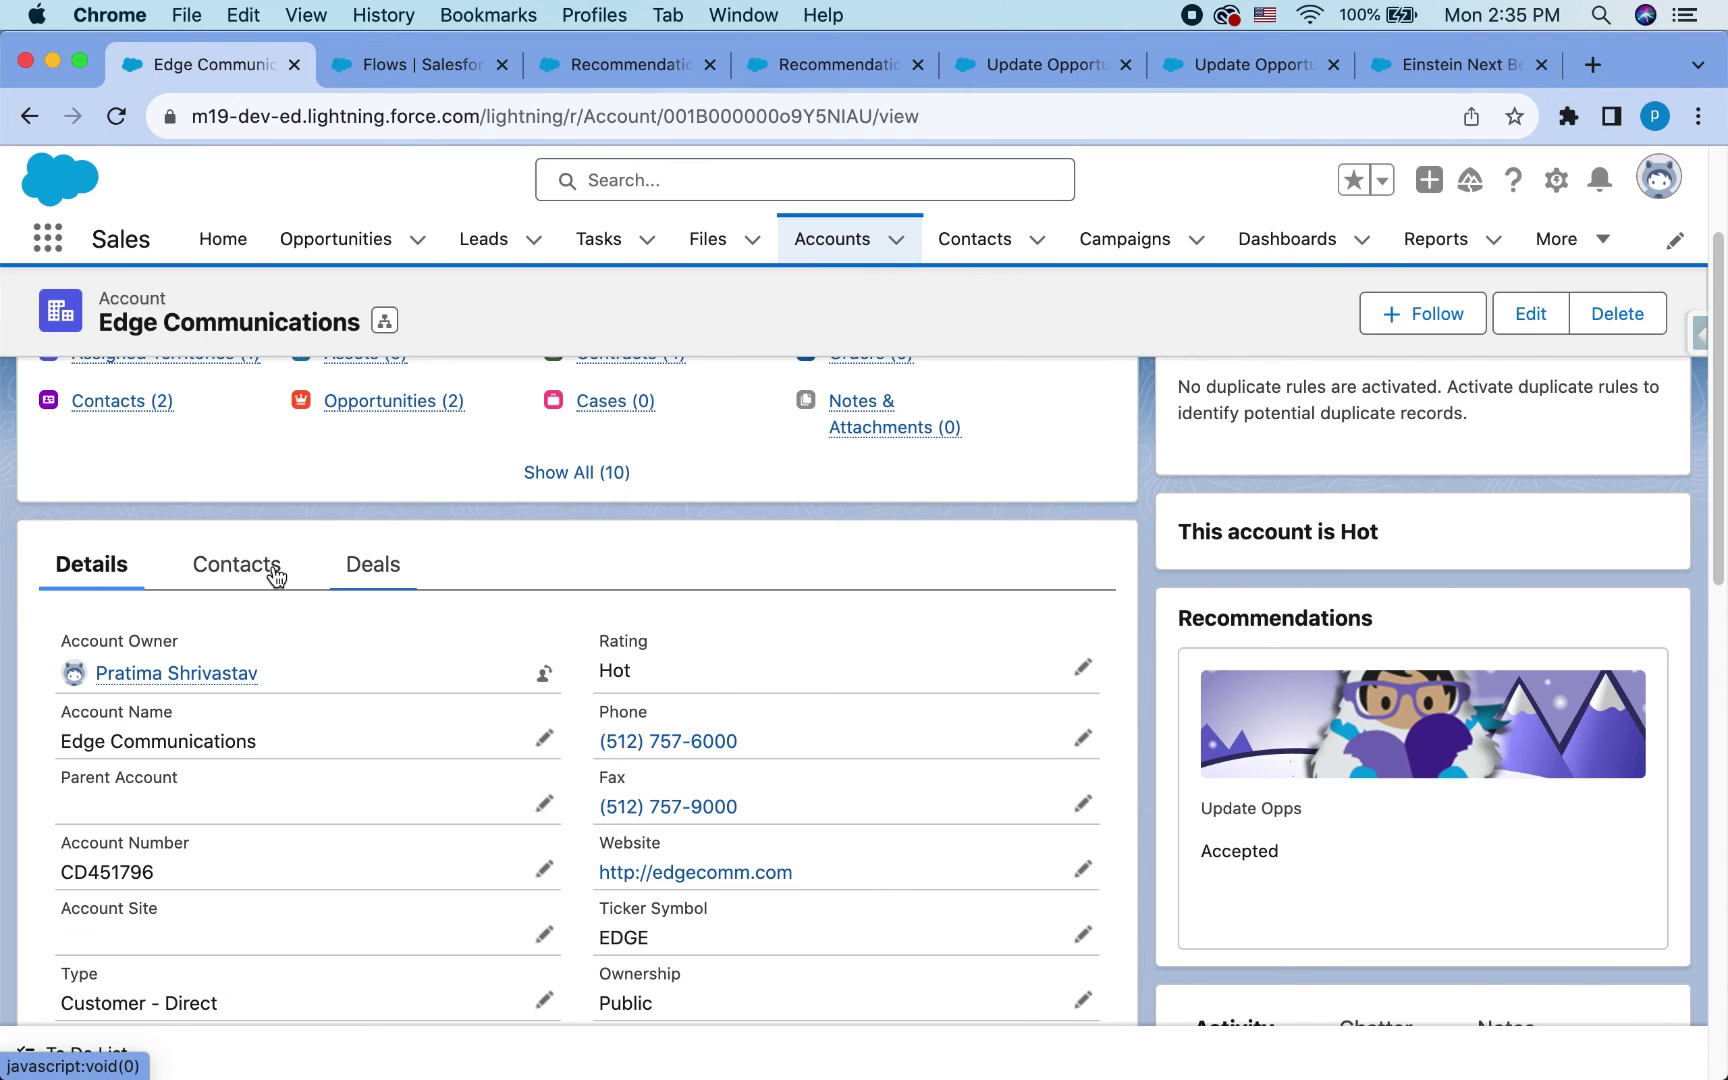
{"action": "left_click", "coordinate": [385, 575]}
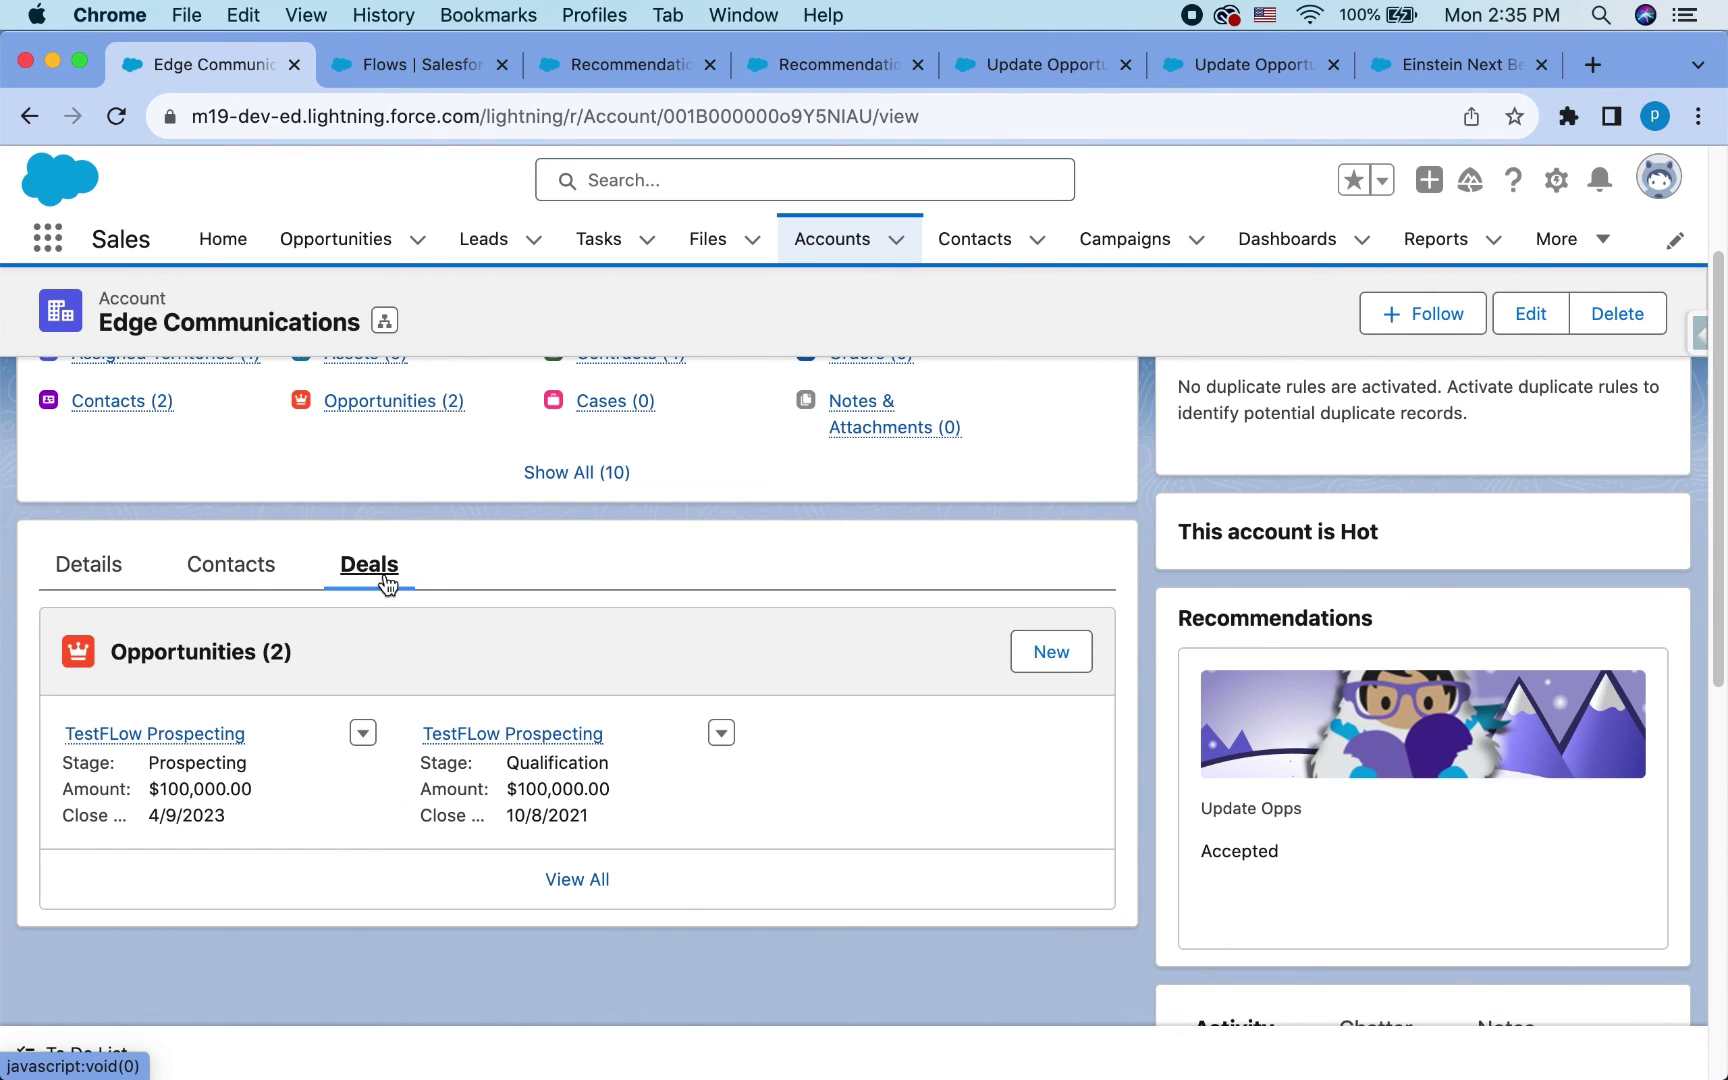
{"action": "scroll", "coordinate": [536, 710], "scroll_direction": "down", "scroll_amount": 1}
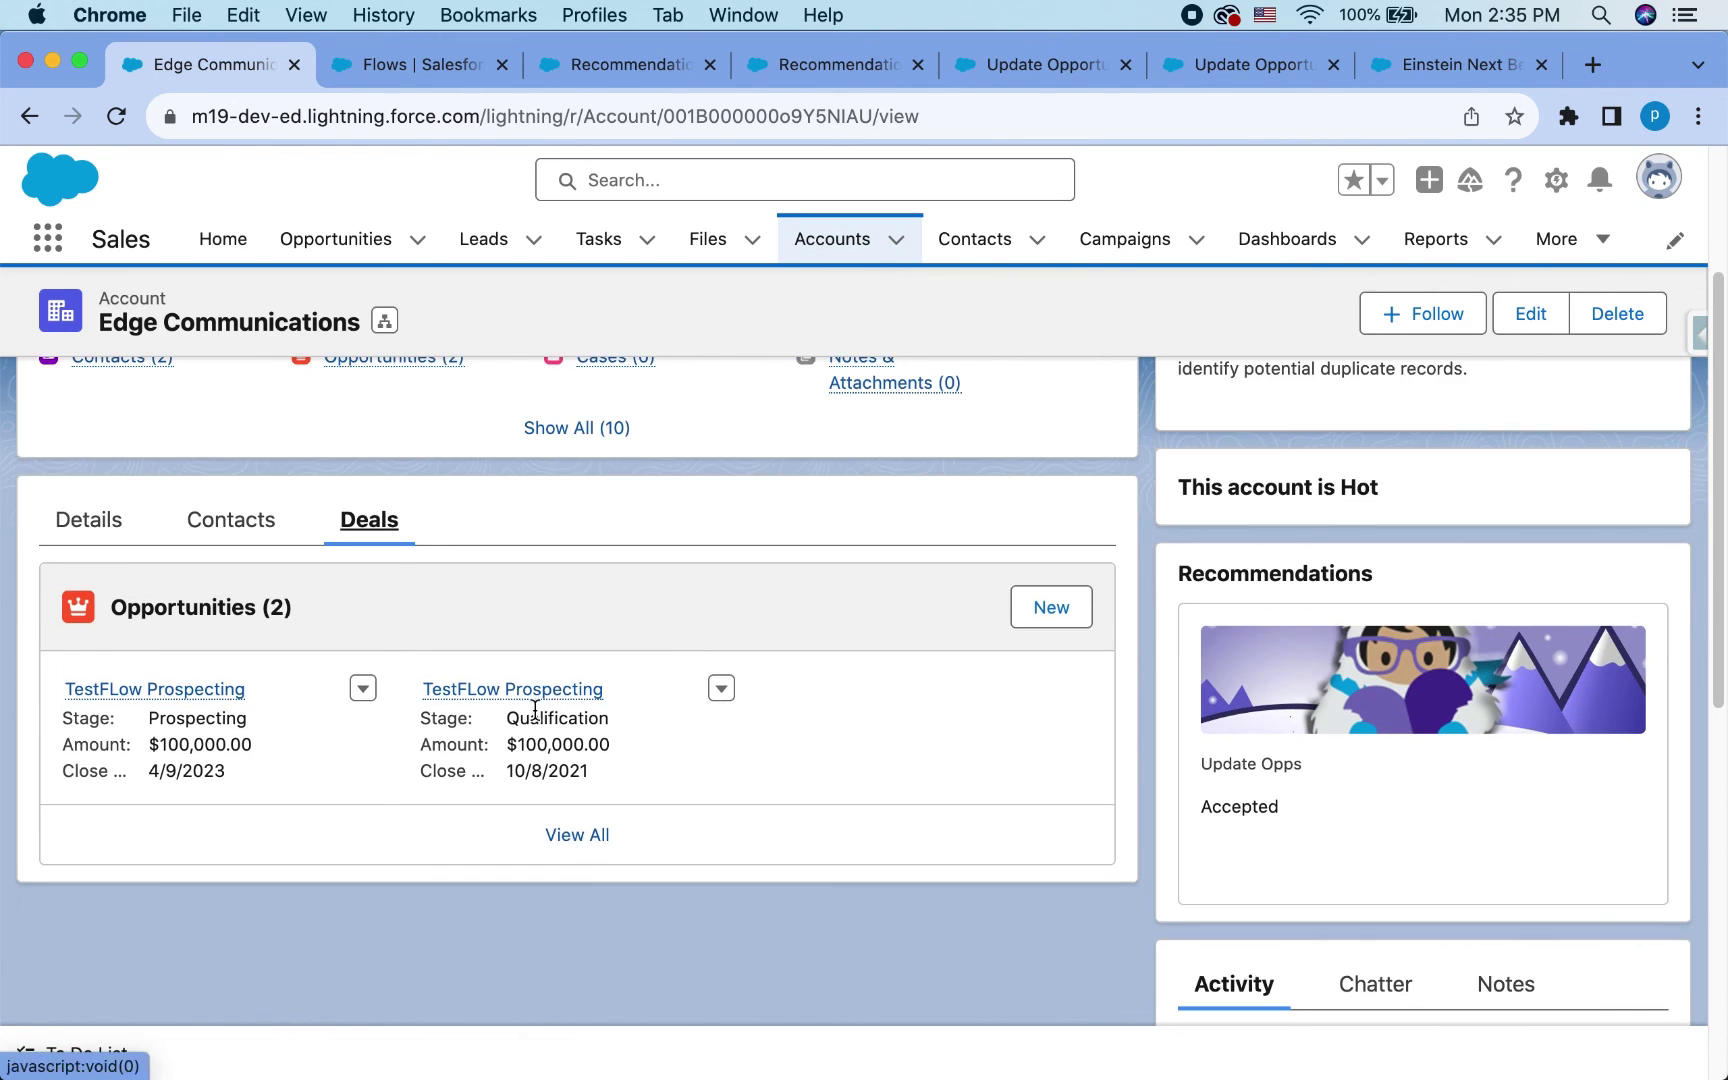
{"action": "scroll", "coordinate": [552, 767], "scroll_direction": "up", "scroll_amount": 3}
{"action": "scroll", "coordinate": [579, 706], "scroll_direction": "down", "scroll_amount": 2}
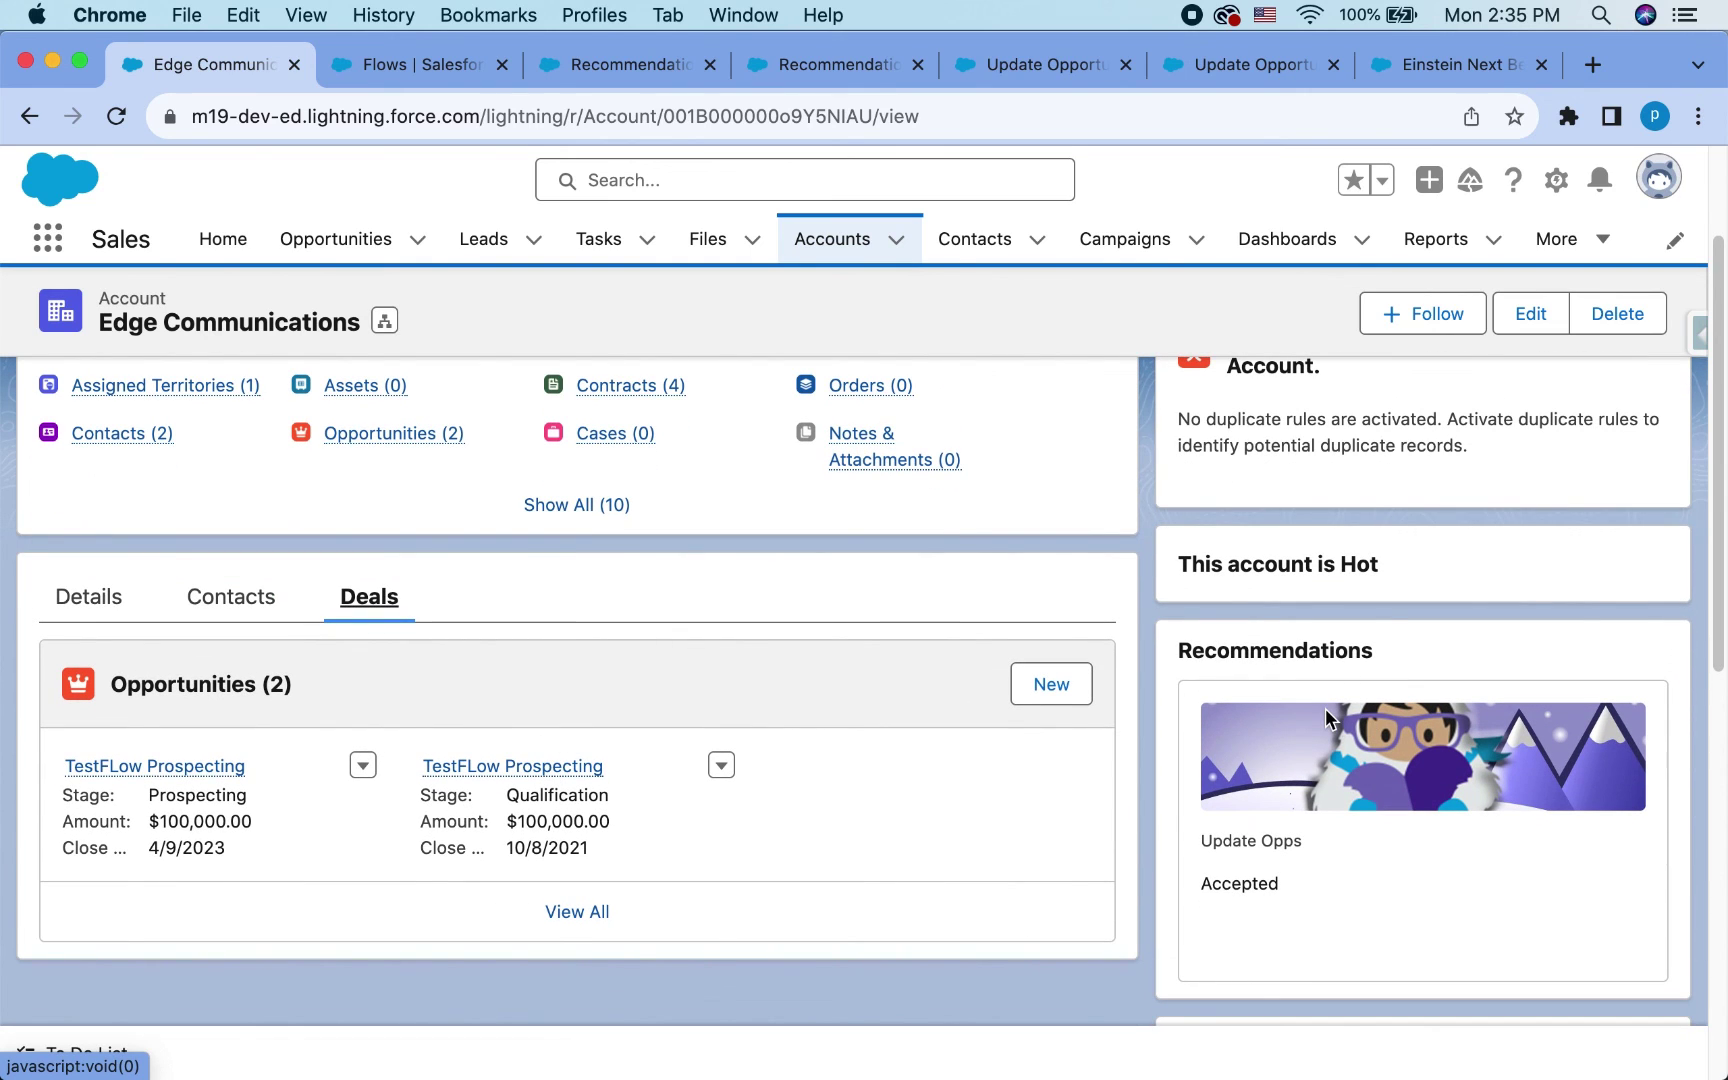